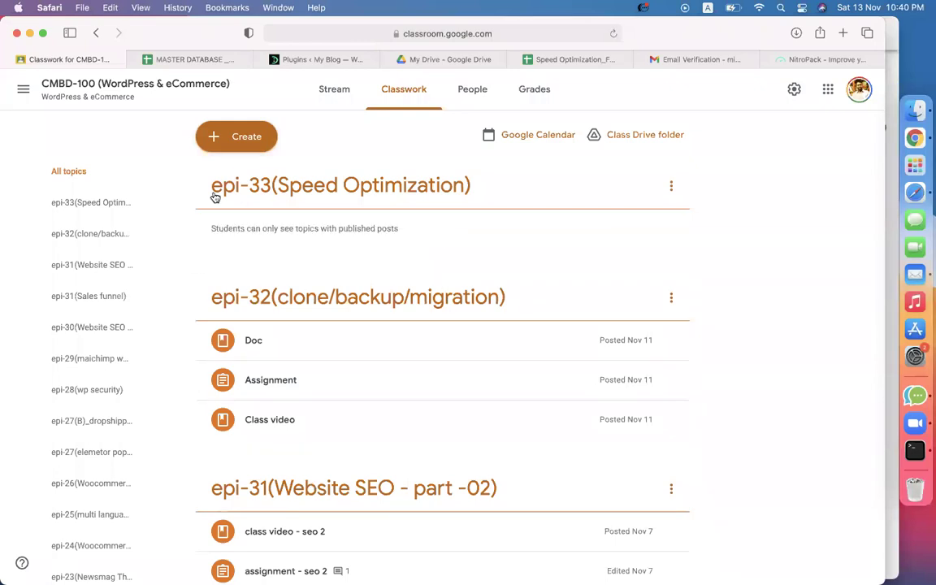
Step: Create a Classroom material titled 'get sheet - speed' with the Speed Optimization sheet link attached
{"action": "left_click", "coordinate": [237, 145]}
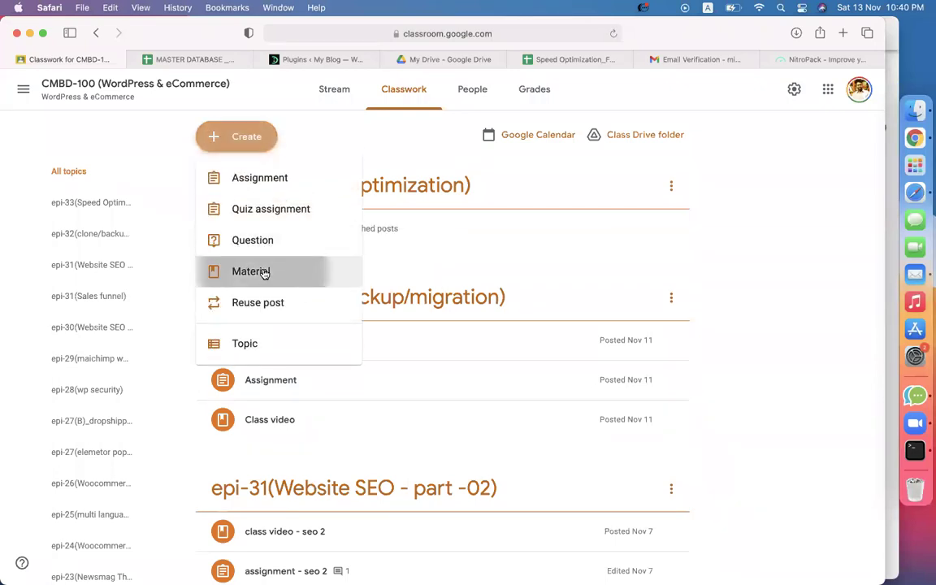
{"action": "left_click", "coordinate": [260, 271]}
{"action": "type", "text": "get sheet - speed"}
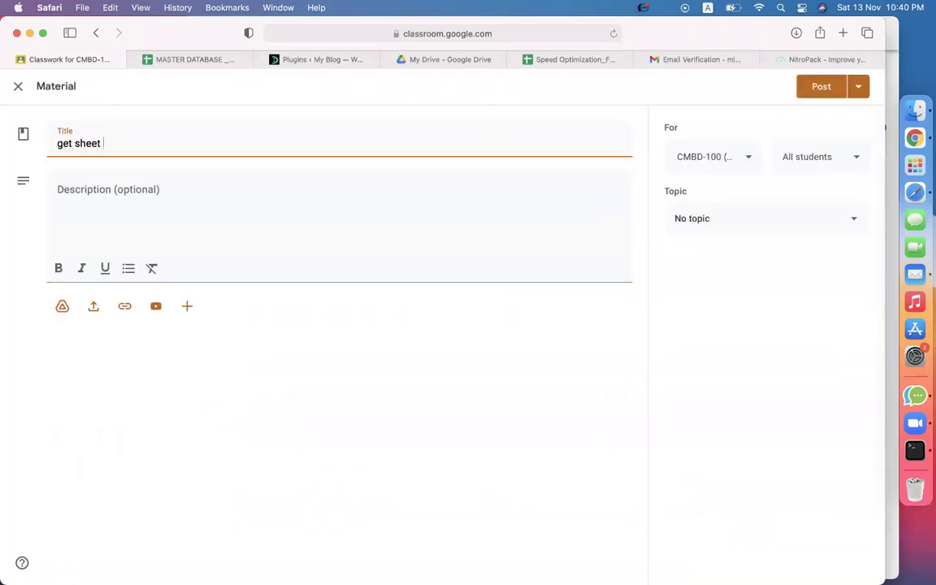
{"action": "left_click", "coordinate": [125, 307]}
{"action": "key", "text": "super+v"}
{"action": "left_click", "coordinate": [505, 369]}
Step: File the material under topic epi-33(Speed Optimization) and post it
{"action": "left_click", "coordinate": [740, 222]}
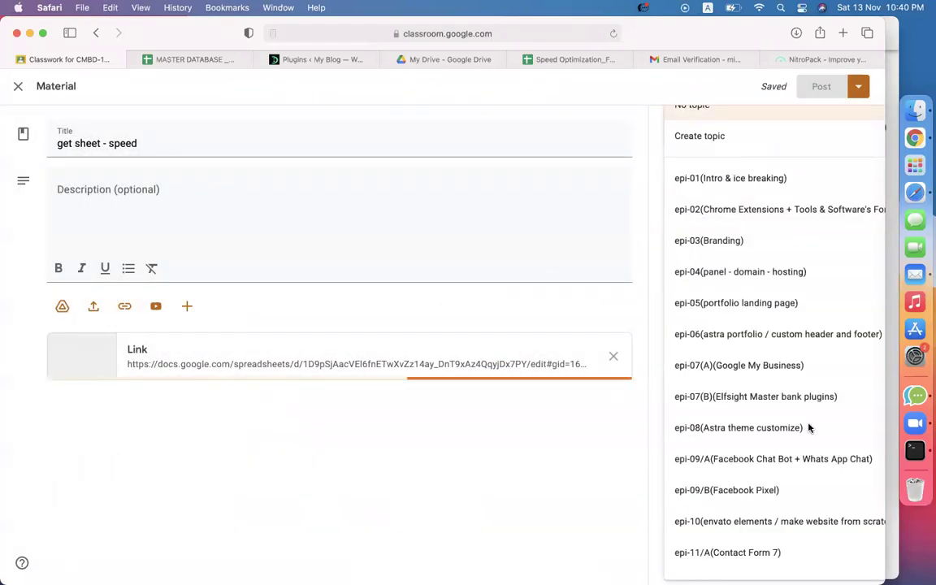
{"action": "scroll", "coordinate": [809, 430], "scroll_direction": "down", "scroll_amount": 10}
{"action": "left_click", "coordinate": [710, 559]}
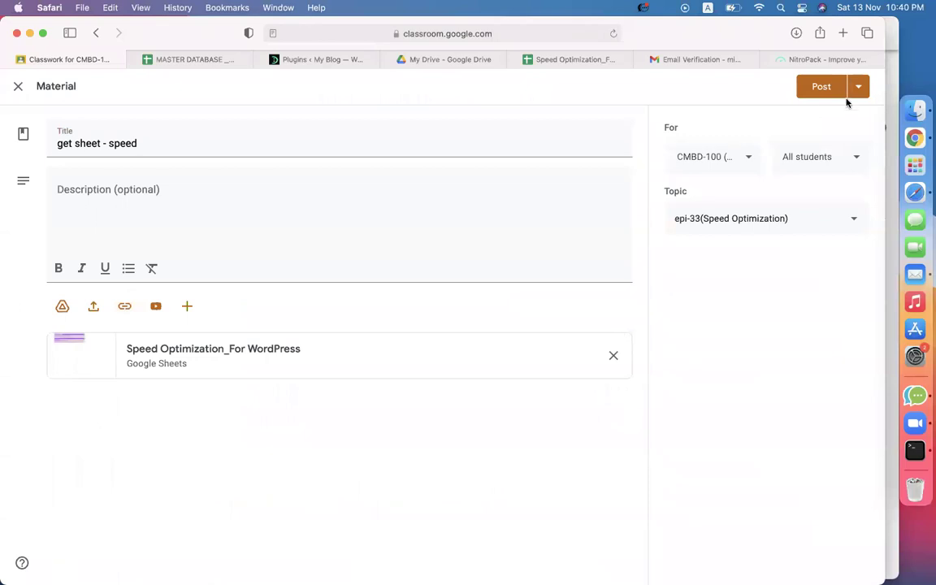
{"action": "left_click", "coordinate": [821, 86]}
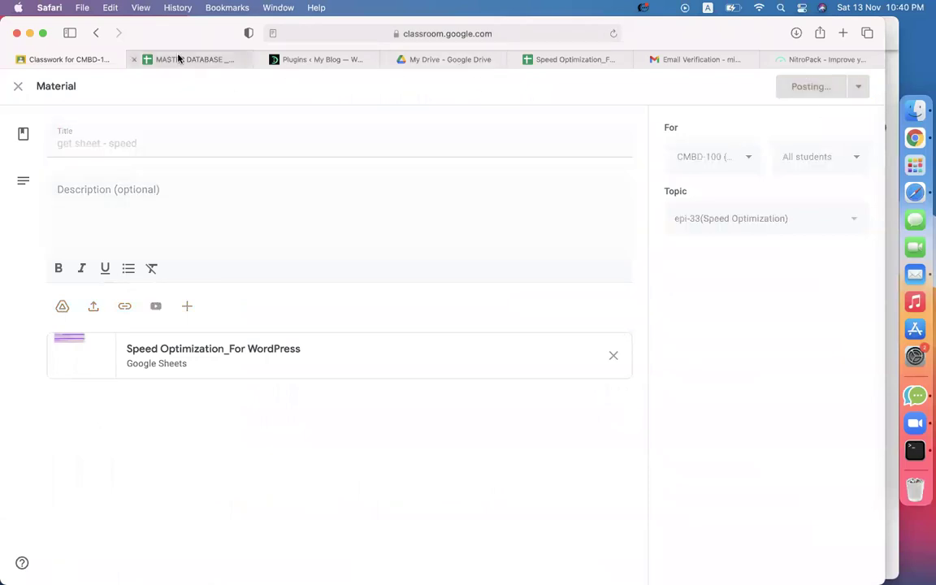
Step: Open the Speed Optimization_For WordPress spreadsheet and select cell C45
{"action": "left_click", "coordinate": [183, 59]}
{"action": "left_click", "coordinate": [569, 59]}
{"action": "left_click", "coordinate": [701, 250]}
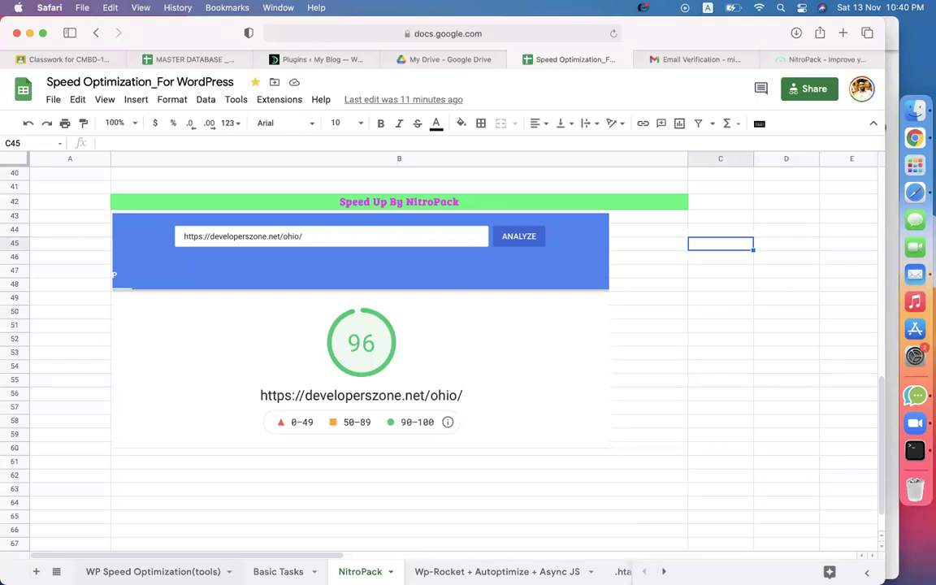
Step: Switch to the WP Speed Optimization(tools) sheet and narrow column B slightly
{"action": "left_click", "coordinate": [153, 571]}
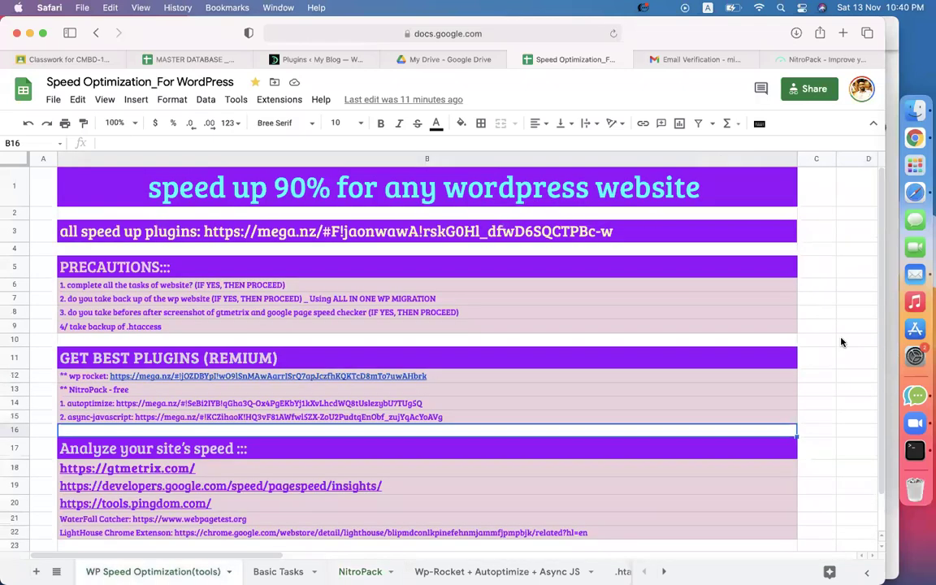
{"action": "left_click", "coordinate": [814, 416]}
{"action": "left_click_drag", "start_coordinate": [797, 161], "coordinate": [758, 161]}
{"action": "left_click", "coordinate": [792, 229]}
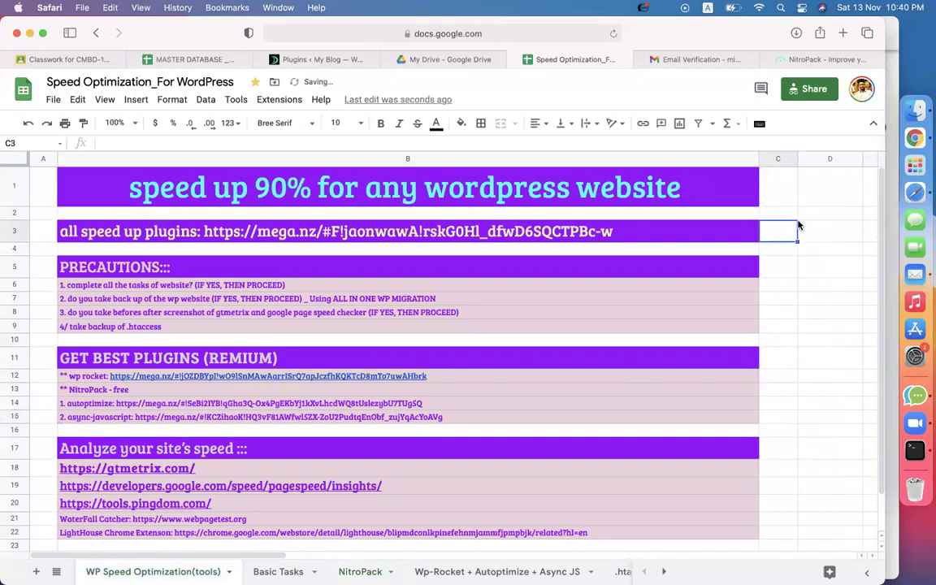
{"action": "left_click", "coordinate": [815, 276]}
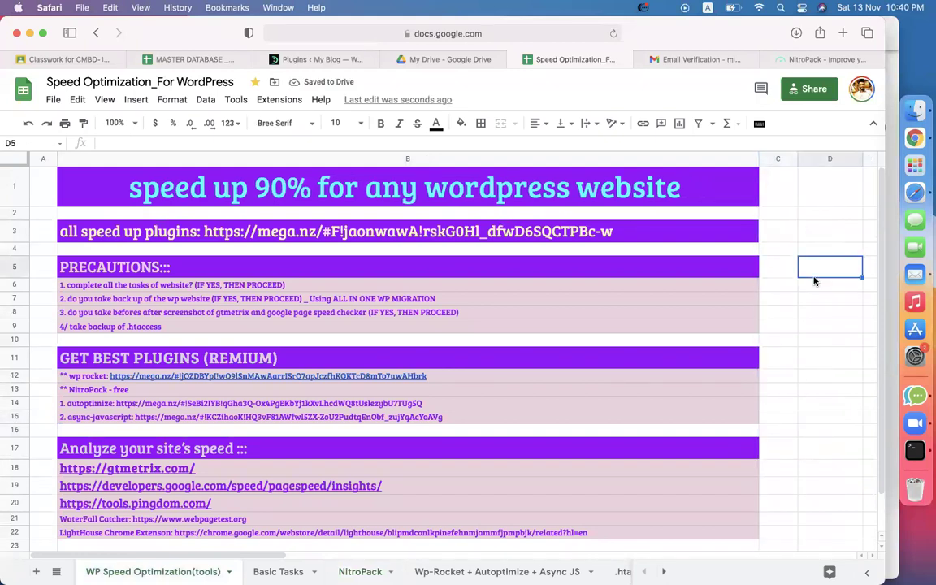
{"action": "left_click", "coordinate": [777, 251]}
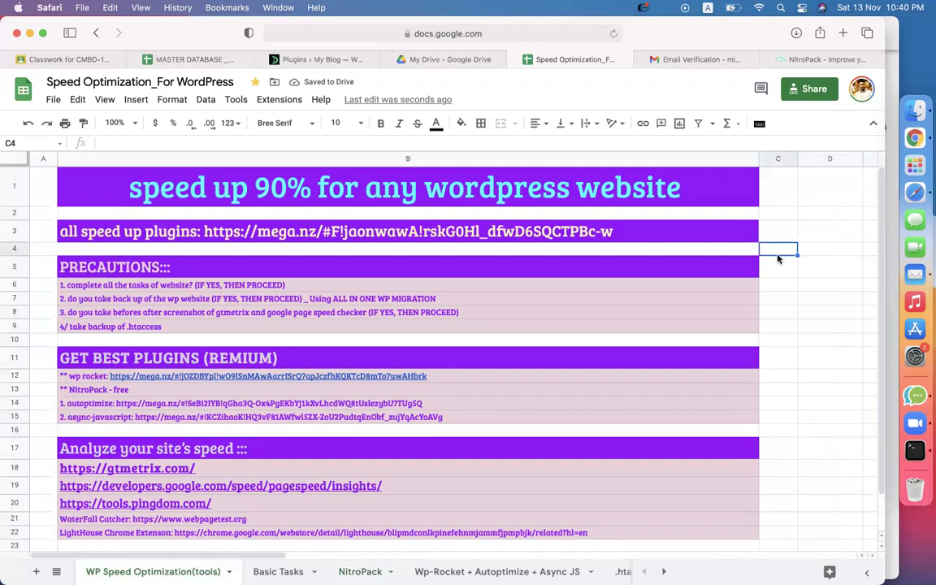
Step: Select the PRECAUTIONS::: heading in B5 and close the Email Verification browser tab
{"action": "left_click", "coordinate": [353, 263]}
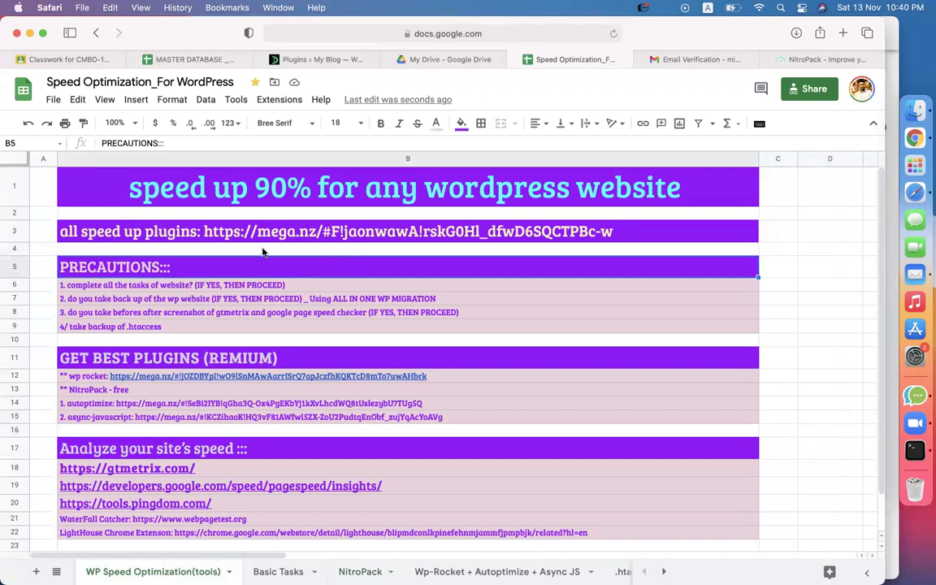
{"action": "key", "text": "Up"}
{"action": "left_click", "coordinate": [145, 272]}
{"action": "left_click", "coordinate": [644, 59]}
{"action": "left_click", "coordinate": [777, 212]}
Step: Read through the precautions in B6 to B9, ending on the .htaccess backup
{"action": "left_click", "coordinate": [121, 285]}
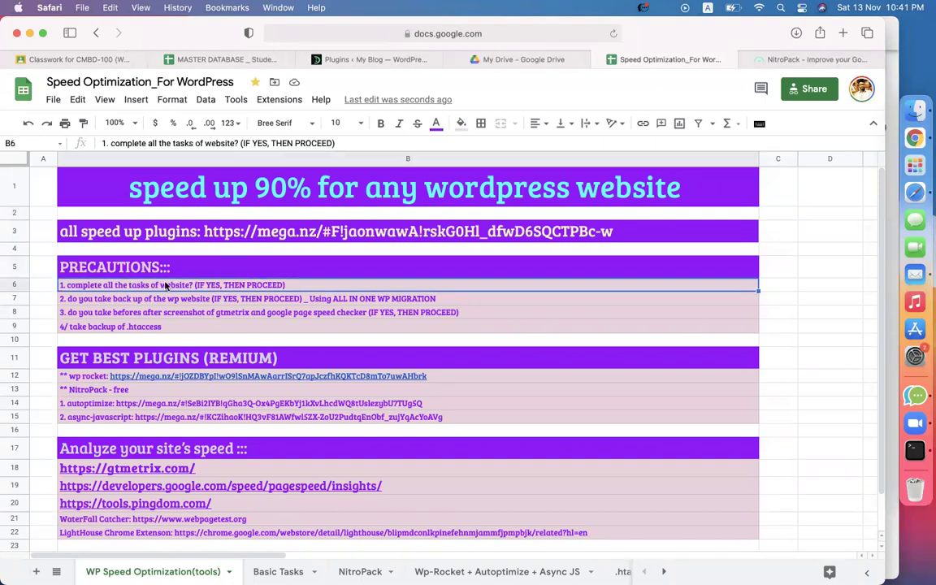
{"action": "double_click", "coordinate": [113, 289]}
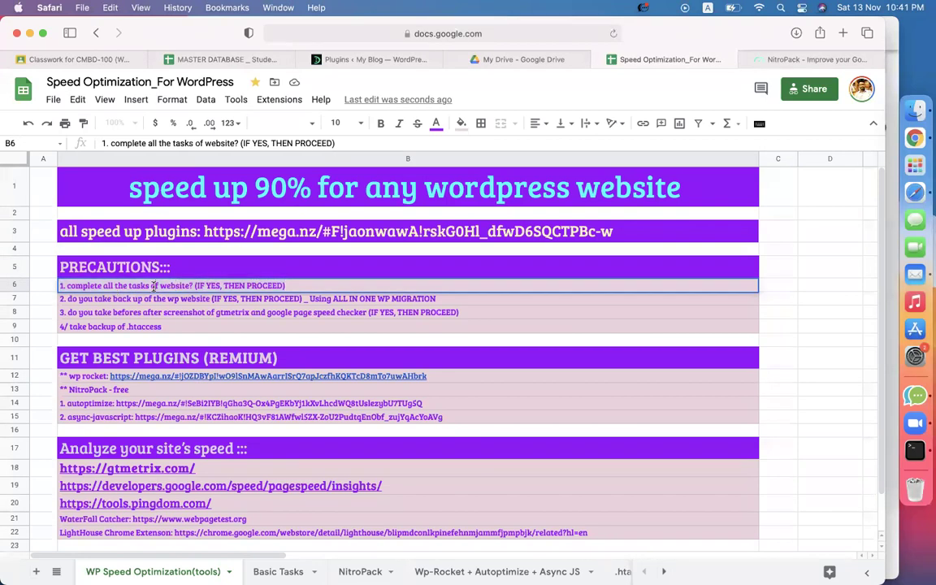
{"action": "left_click", "coordinate": [124, 299]}
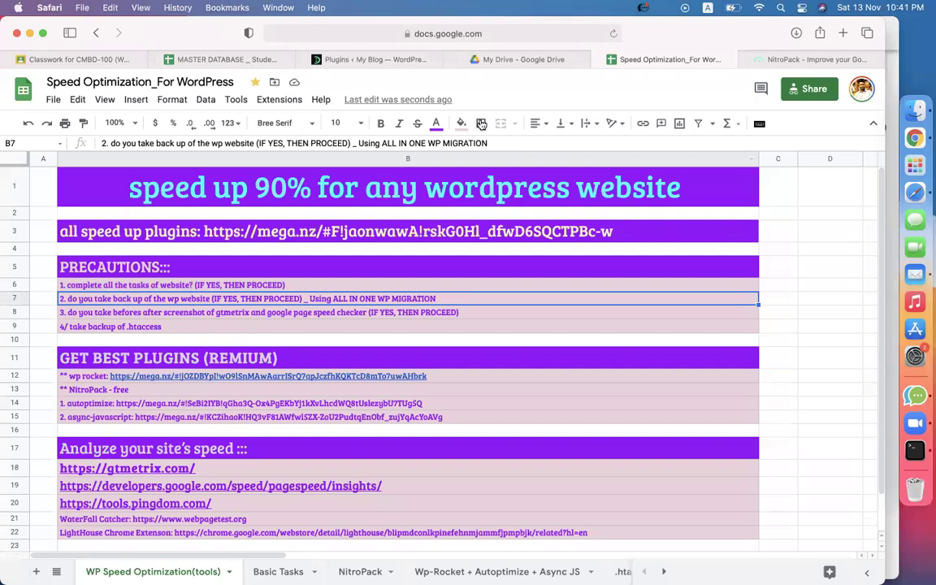
{"action": "left_click", "coordinate": [187, 286]}
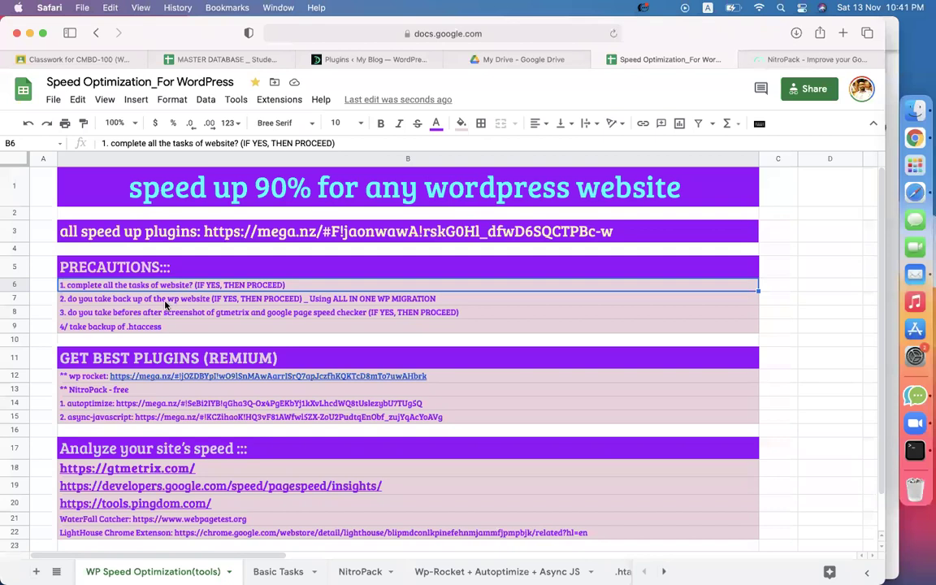
{"action": "left_click", "coordinate": [166, 303]}
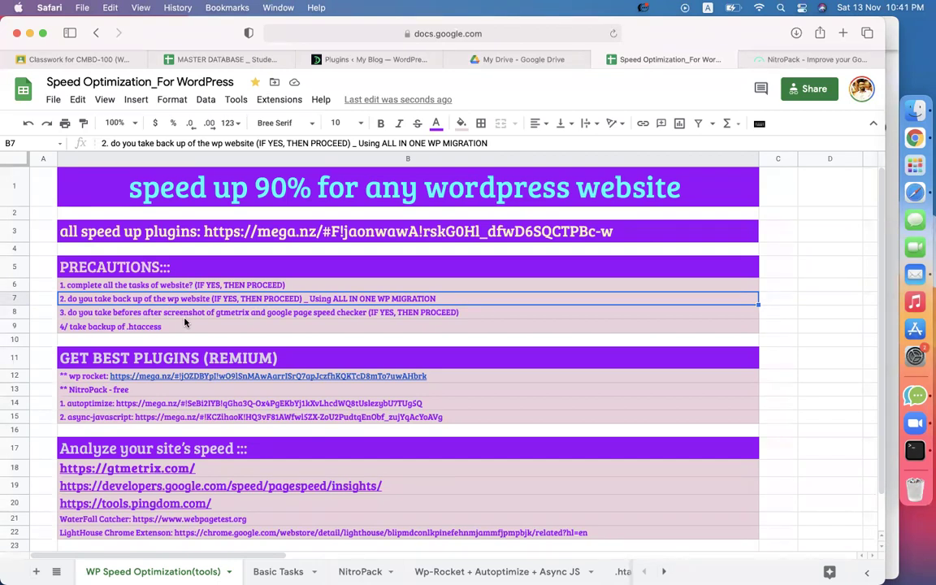
{"action": "left_click", "coordinate": [184, 316]}
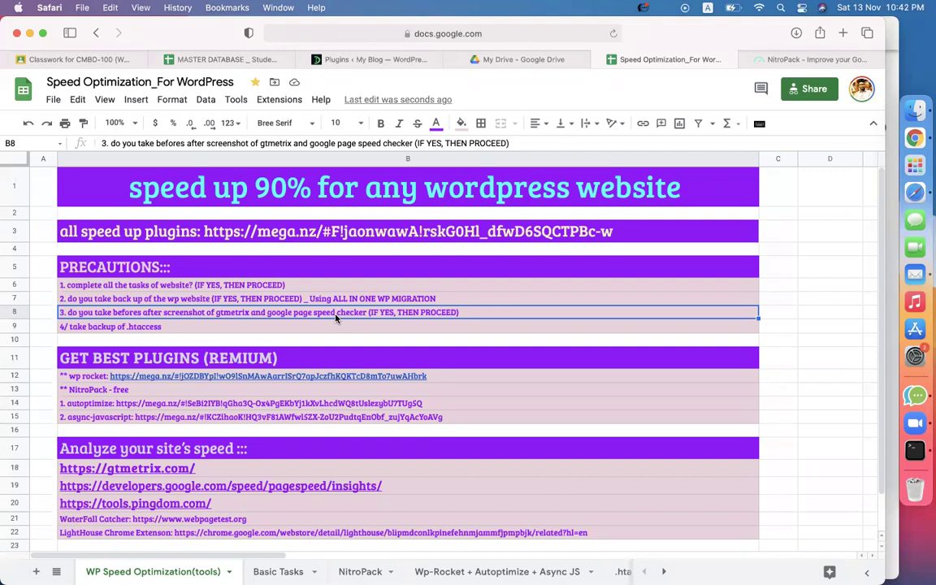
{"action": "left_click", "coordinate": [195, 328]}
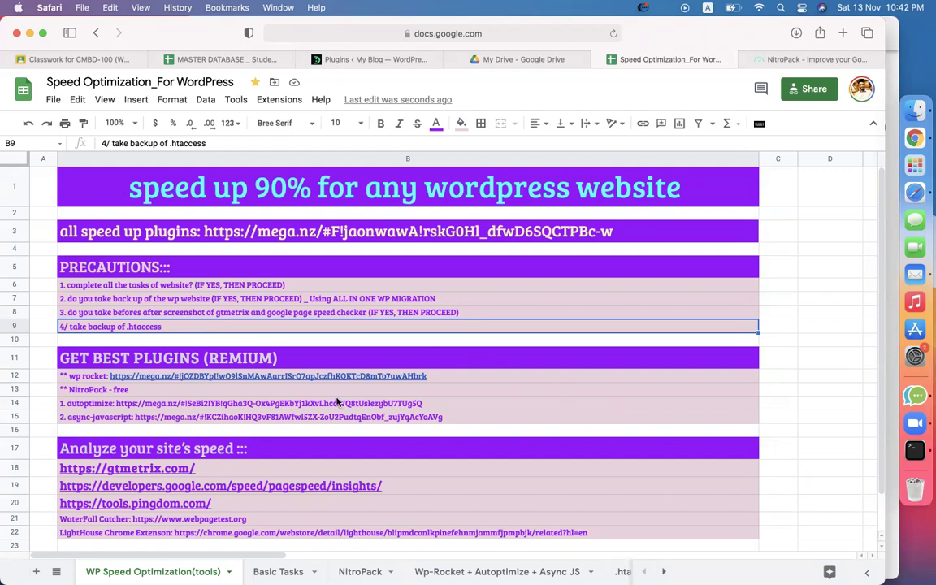
{"action": "left_click", "coordinate": [74, 380]}
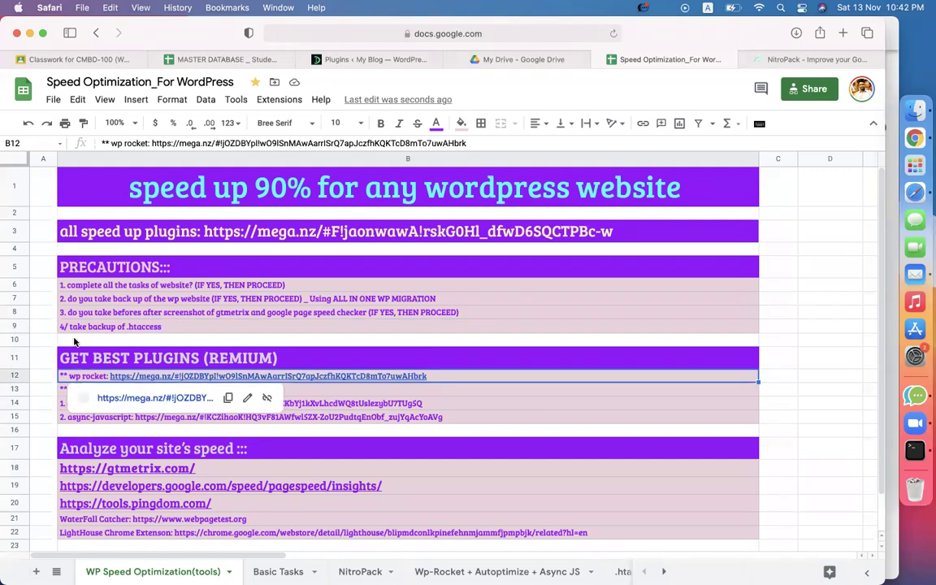
{"action": "key", "text": "Up"}
{"action": "key", "text": "Up"}
{"action": "key", "text": "Down"}
{"action": "key", "text": "Down"}
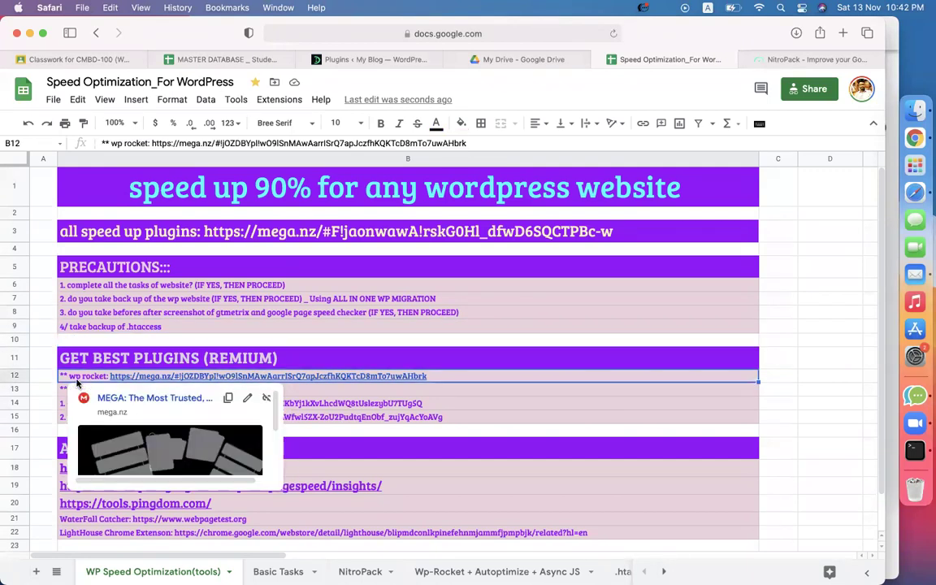
{"action": "key", "text": "Left"}
{"action": "left_click", "coordinate": [71, 392]}
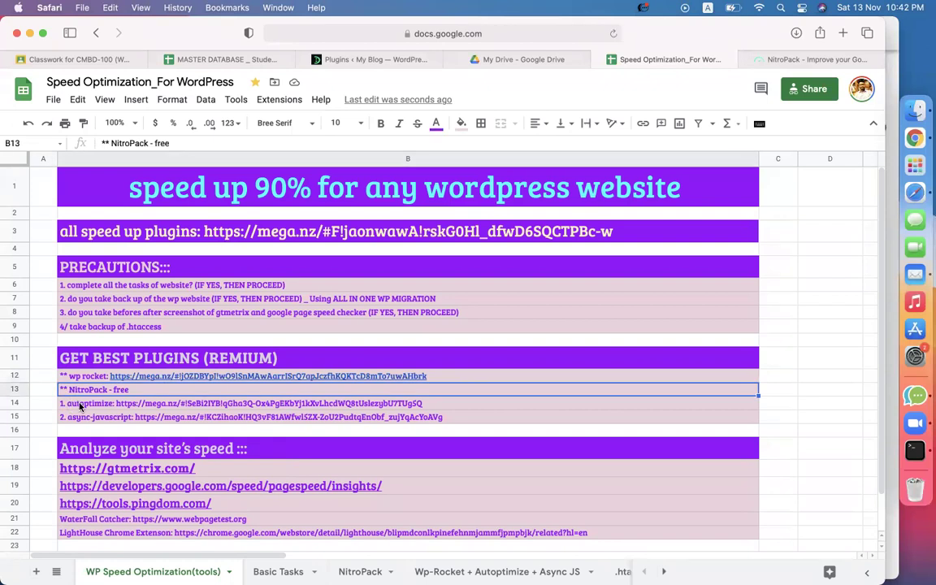
{"action": "key", "text": "Down"}
{"action": "left_click", "coordinate": [60, 359]}
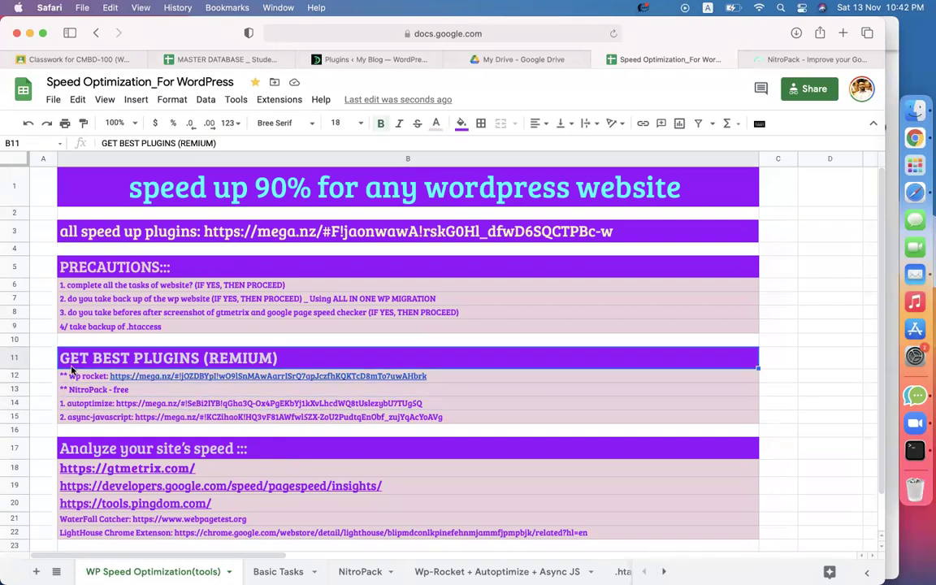
{"action": "scroll", "coordinate": [72, 371], "scroll_direction": "down", "scroll_amount": 2}
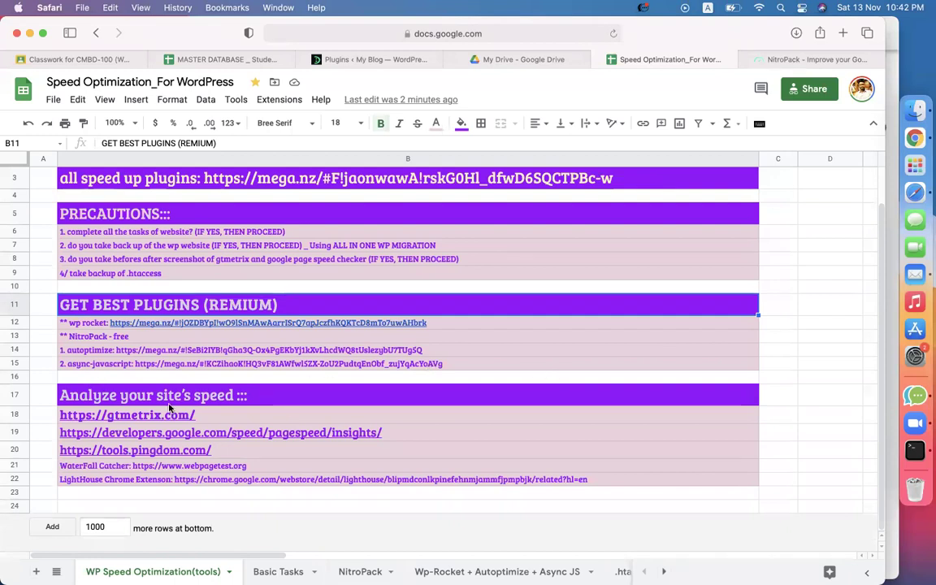
{"action": "left_click_drag", "start_coordinate": [130, 414], "coordinate": [140, 455]}
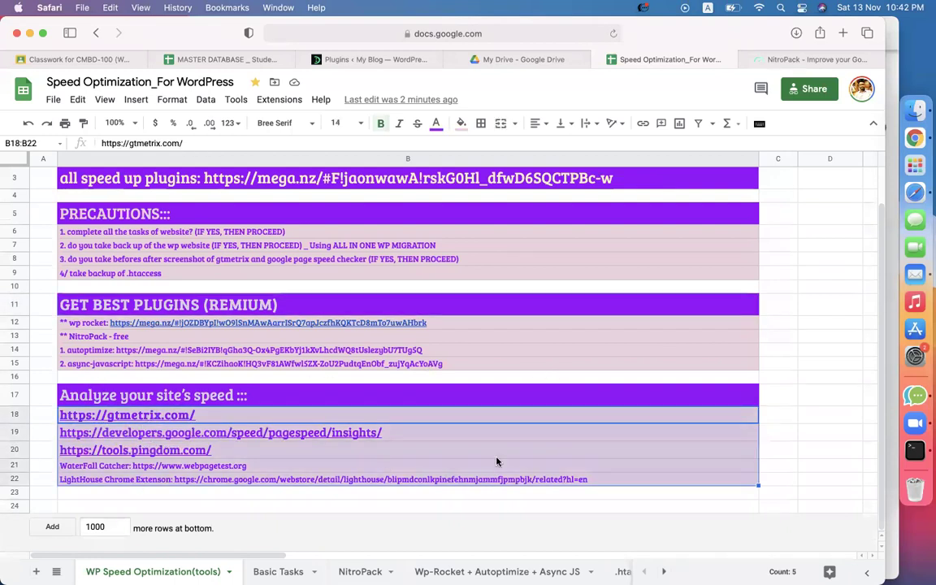
Step: Open the gtmetrix.com link from cell B18 in a new tab
{"action": "left_click", "coordinate": [495, 378]}
{"action": "left_click", "coordinate": [116, 413]}
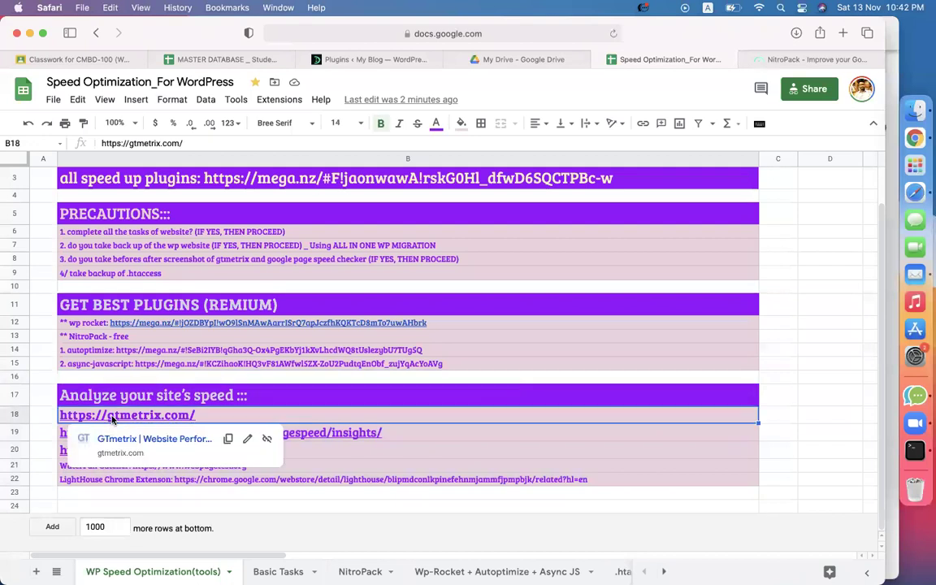
{"action": "left_click", "coordinate": [150, 440]}
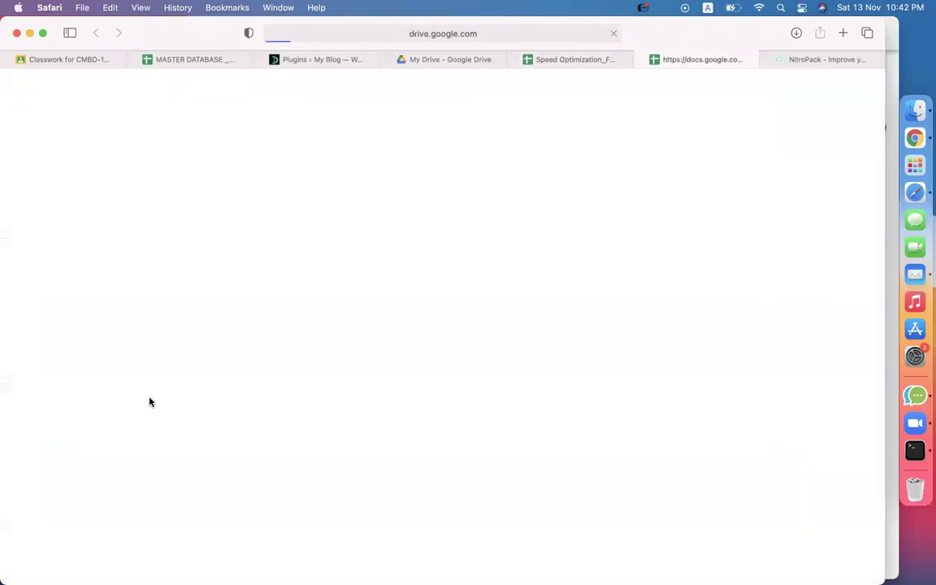
Step: Open the PageSpeed Insights link from cell B19 in a new tab
{"action": "left_click", "coordinate": [553, 61]}
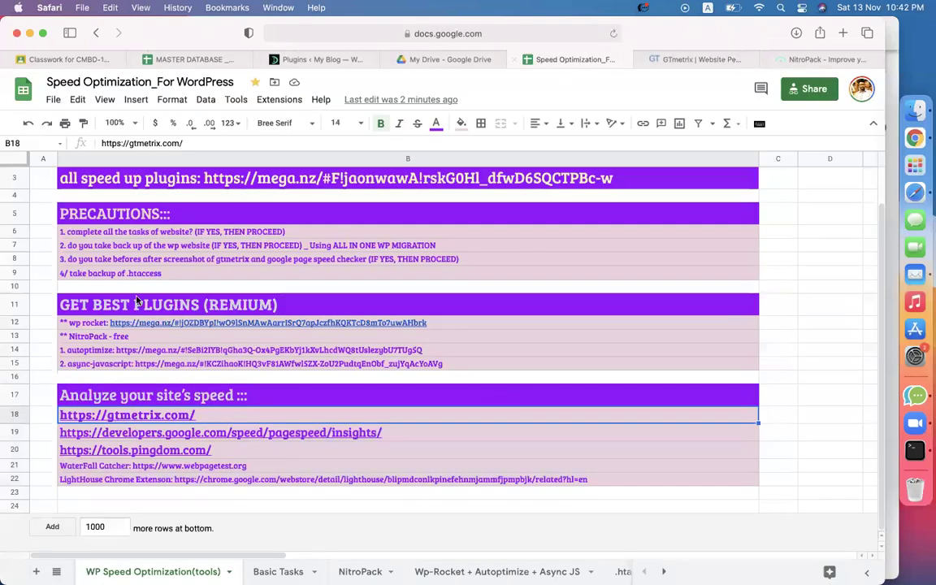
{"action": "left_click", "coordinate": [166, 432]}
{"action": "left_click", "coordinate": [155, 455]}
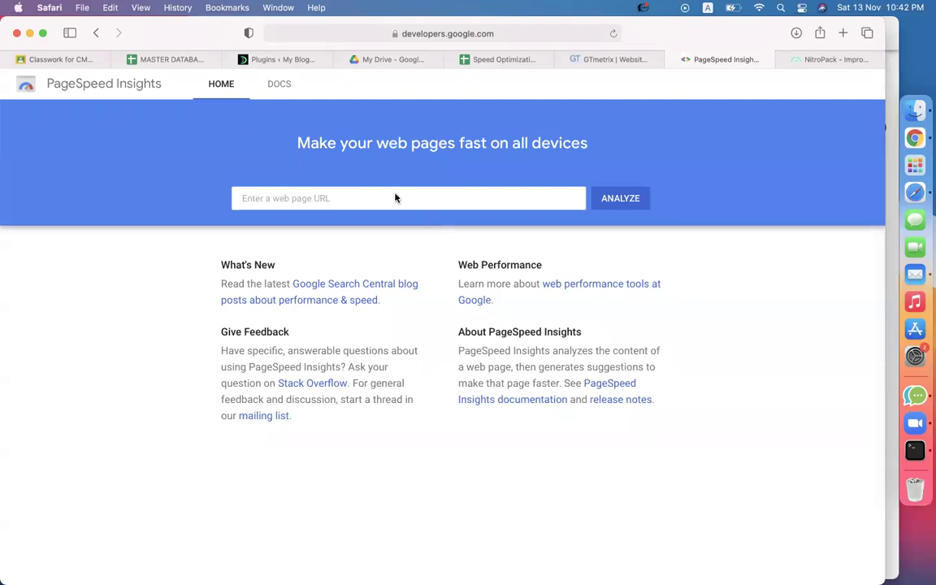
{"action": "left_click", "coordinate": [607, 60]}
Step: Open the live WordPress site from Visit Site in a new tab
{"action": "left_click", "coordinate": [280, 60]}
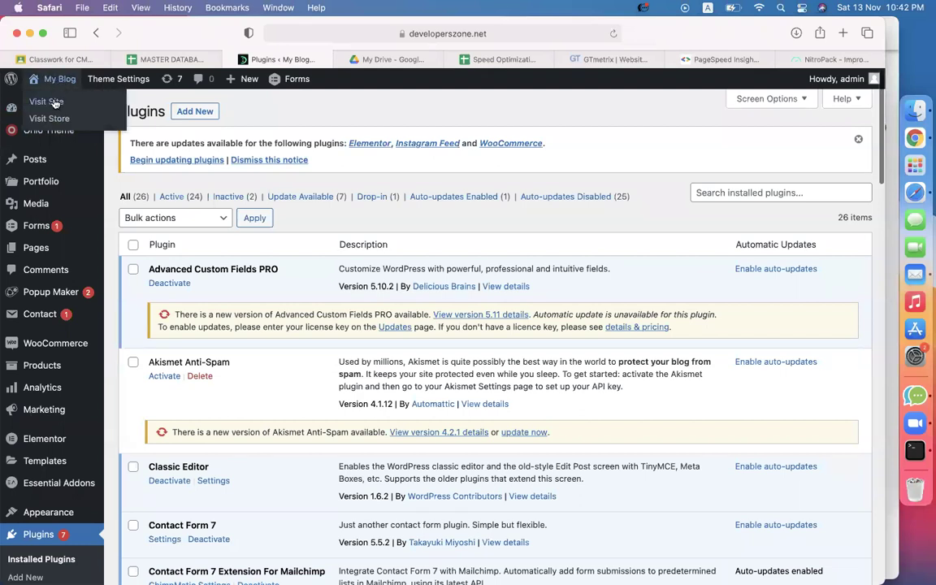
{"action": "right_click", "coordinate": [51, 98]}
{"action": "left_click", "coordinate": [89, 102]}
{"action": "left_click", "coordinate": [350, 60]}
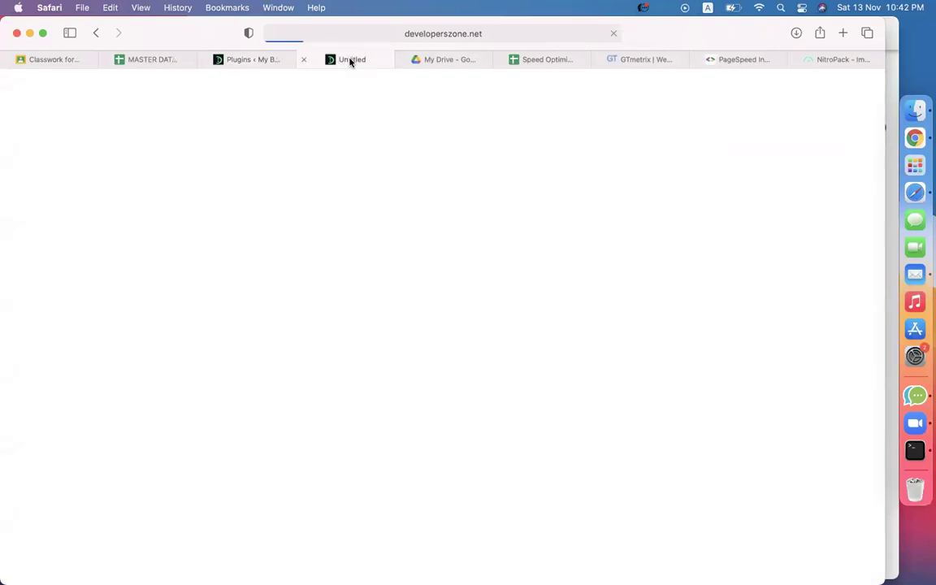
{"action": "left_click", "coordinate": [497, 34]}
{"action": "key", "text": "super+c"}
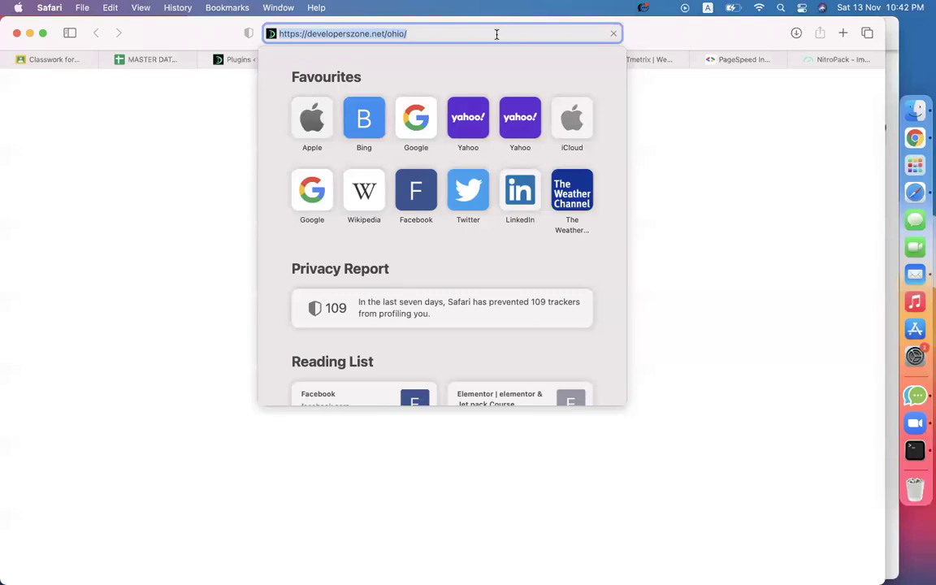
{"action": "left_click", "coordinate": [683, 105]}
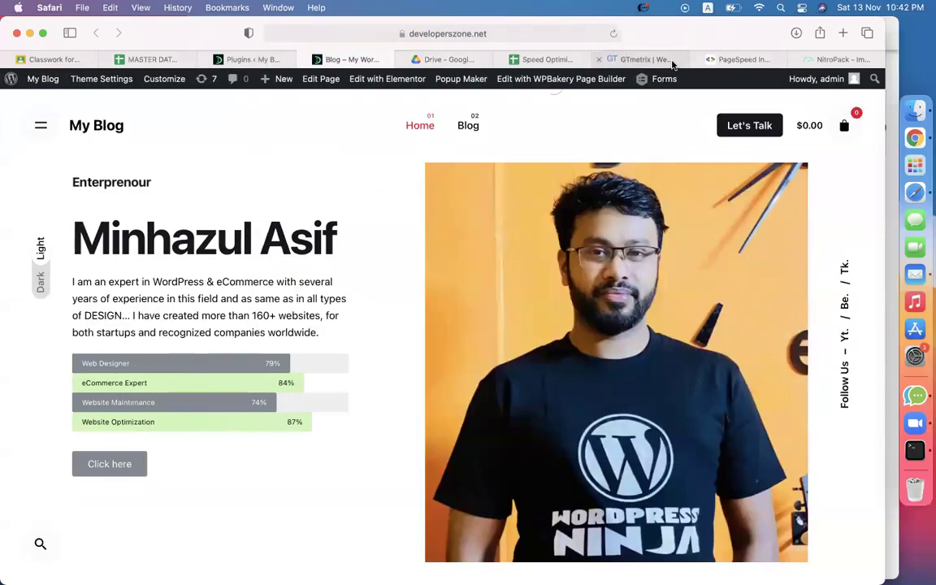
{"action": "left_click", "coordinate": [672, 65]}
{"action": "left_click", "coordinate": [372, 350]}
{"action": "key", "text": "super+v"}
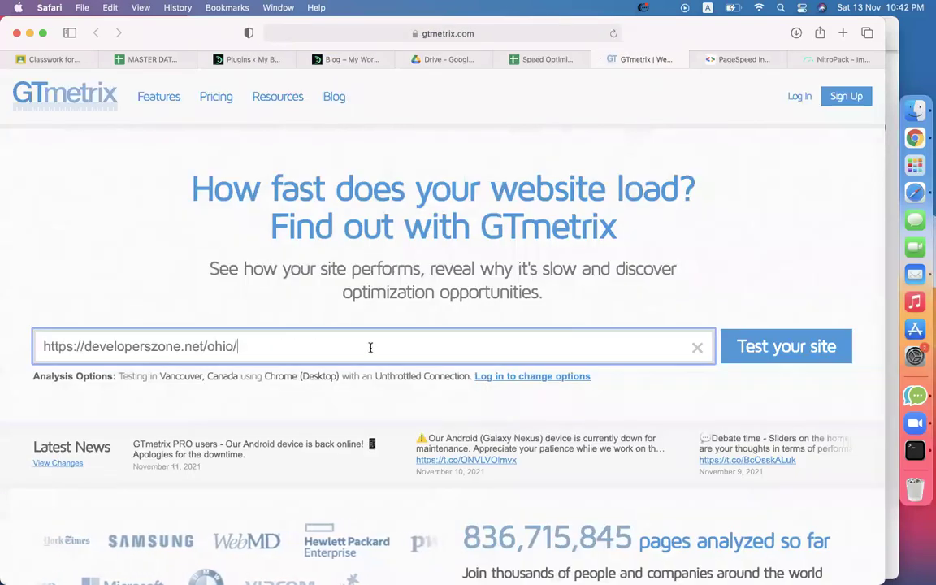
{"action": "left_click", "coordinate": [792, 347]}
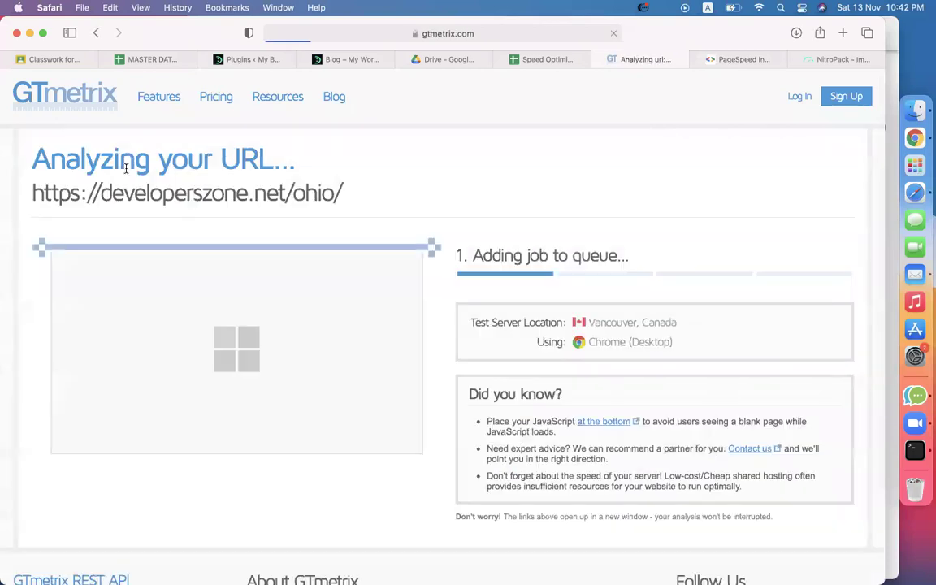
{"action": "left_click", "coordinate": [728, 60]}
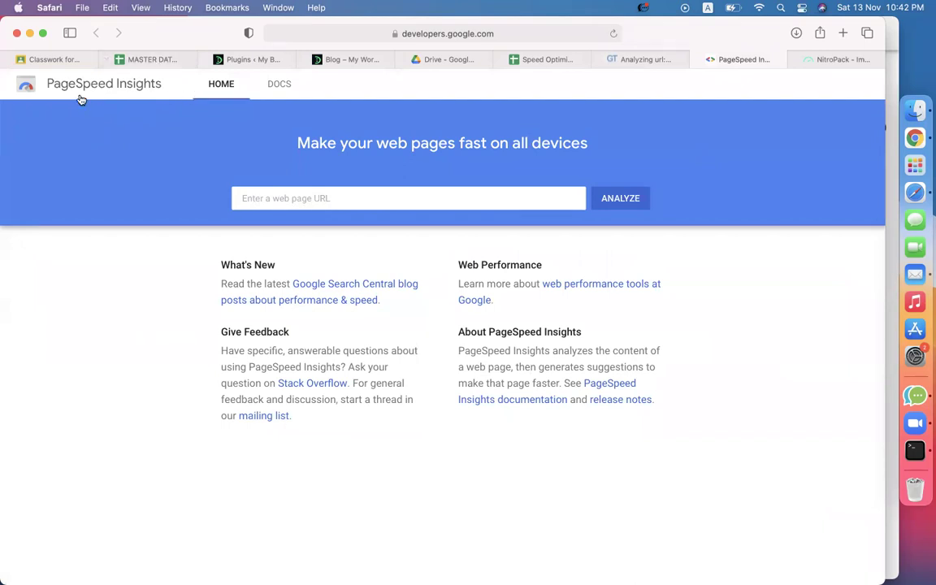
{"action": "left_click", "coordinate": [282, 197]}
{"action": "key", "text": "super+v"}
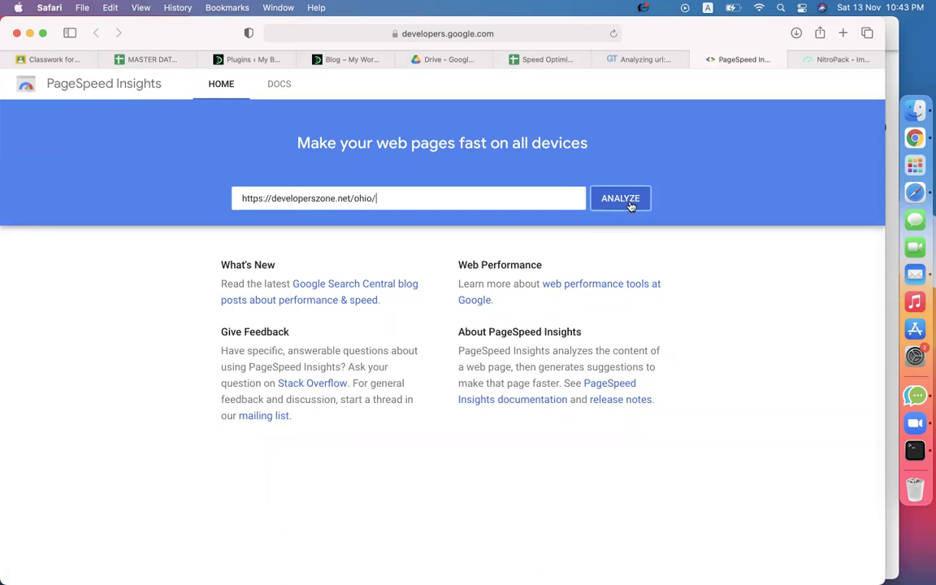
{"action": "left_click", "coordinate": [630, 202]}
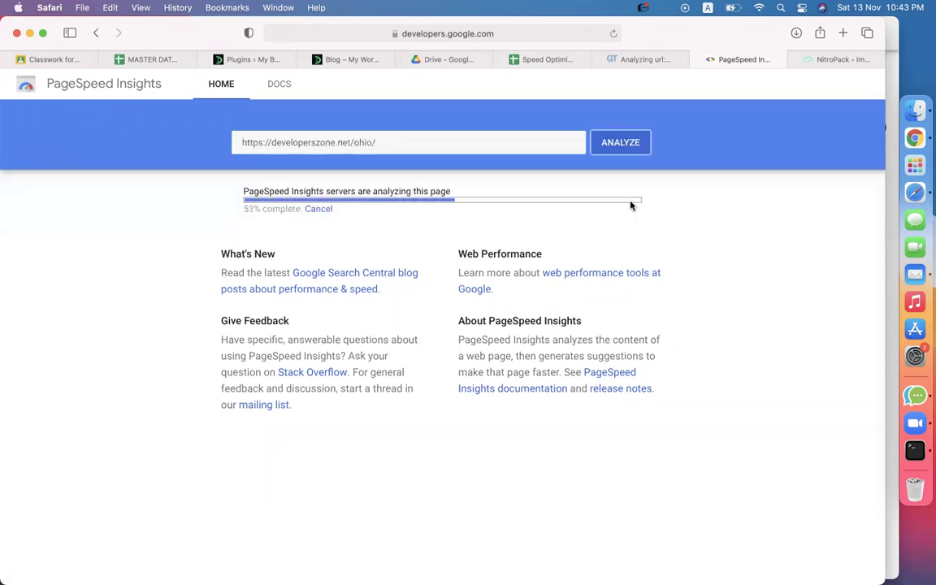
Step: Monitor both tests' progress, then return to the speed-optimization tools sheet
{"action": "left_click", "coordinate": [639, 59]}
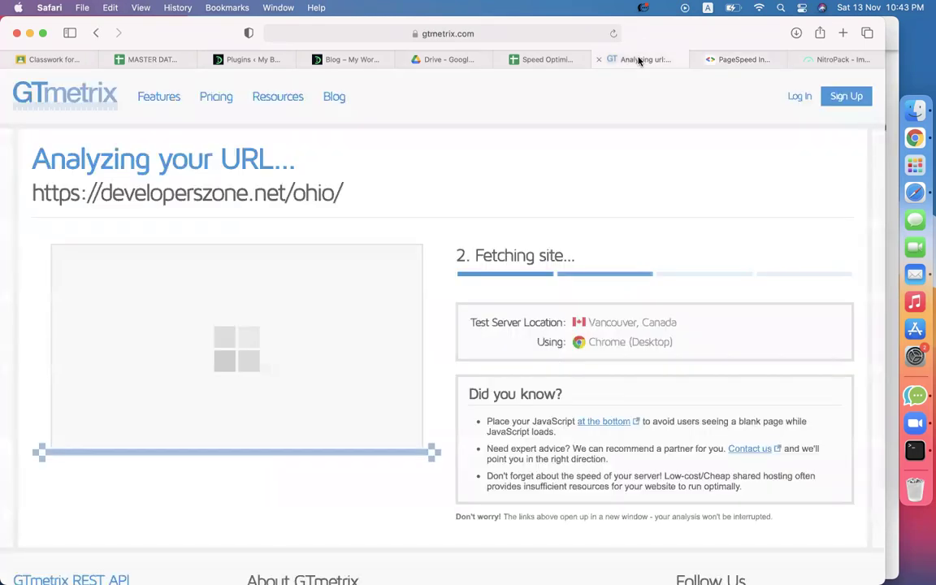
{"action": "left_click", "coordinate": [743, 59]}
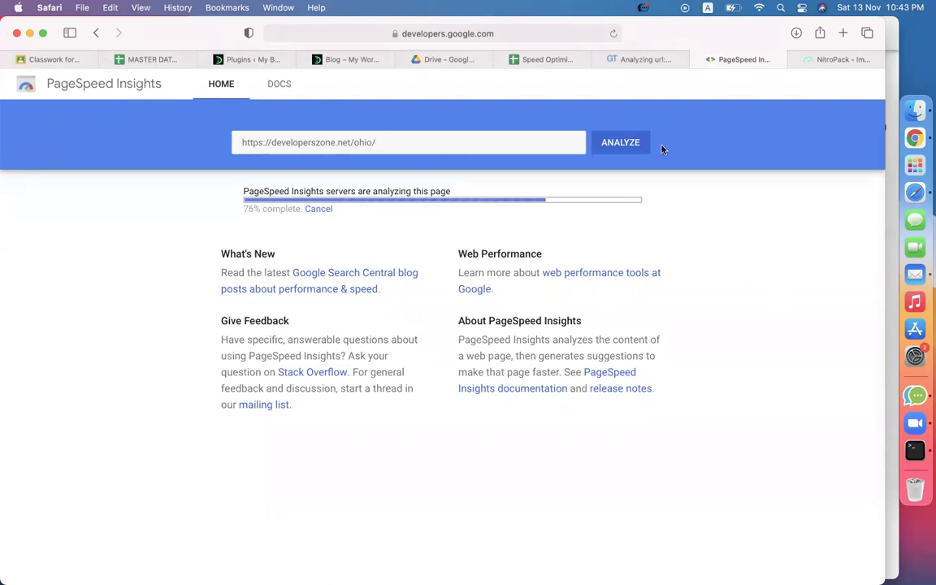
{"action": "left_click", "coordinate": [647, 61]}
{"action": "left_click", "coordinate": [720, 61]}
{"action": "left_click", "coordinate": [652, 59]}
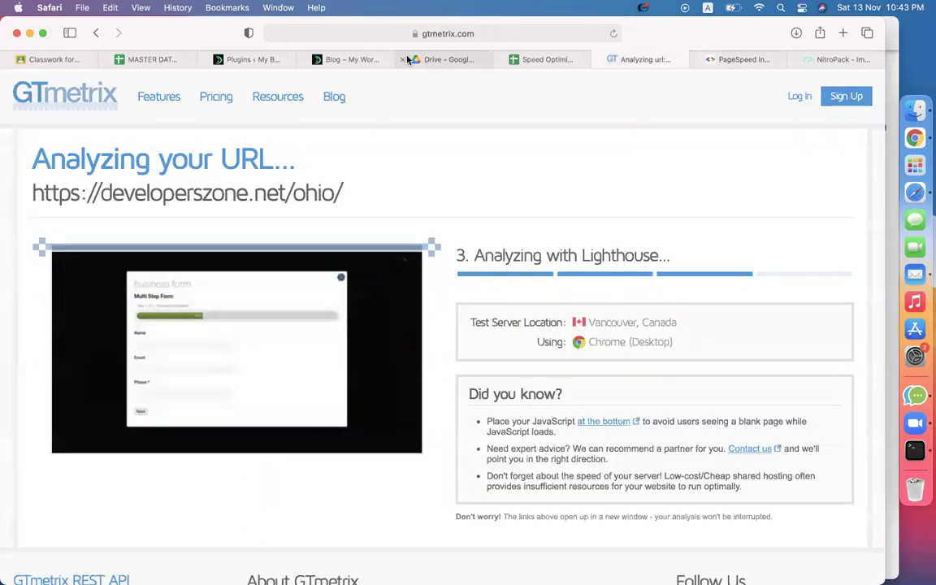
{"action": "left_click", "coordinate": [723, 62]}
{"action": "left_click", "coordinate": [645, 64]}
{"action": "left_click", "coordinate": [724, 62]}
{"action": "left_click", "coordinate": [652, 64]}
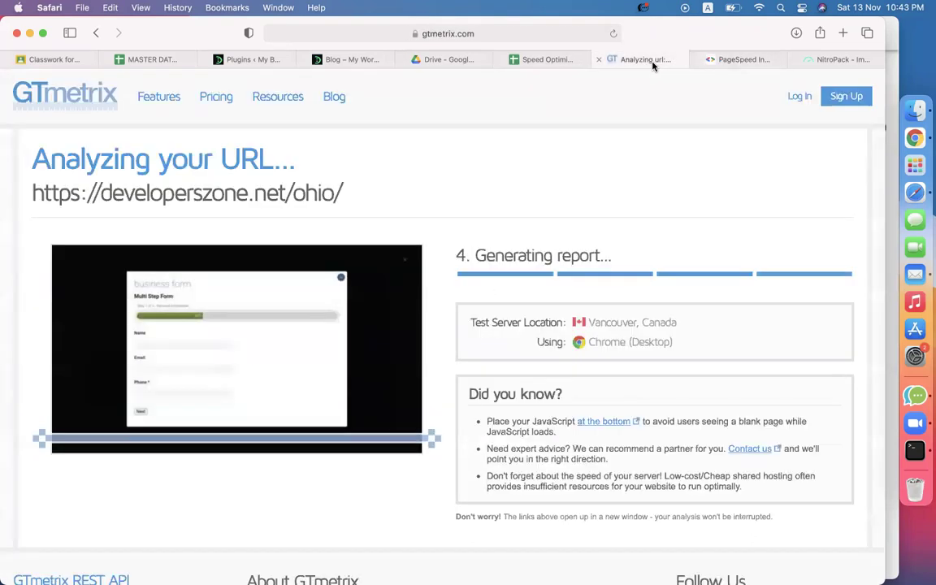
{"action": "left_click", "coordinate": [548, 61]}
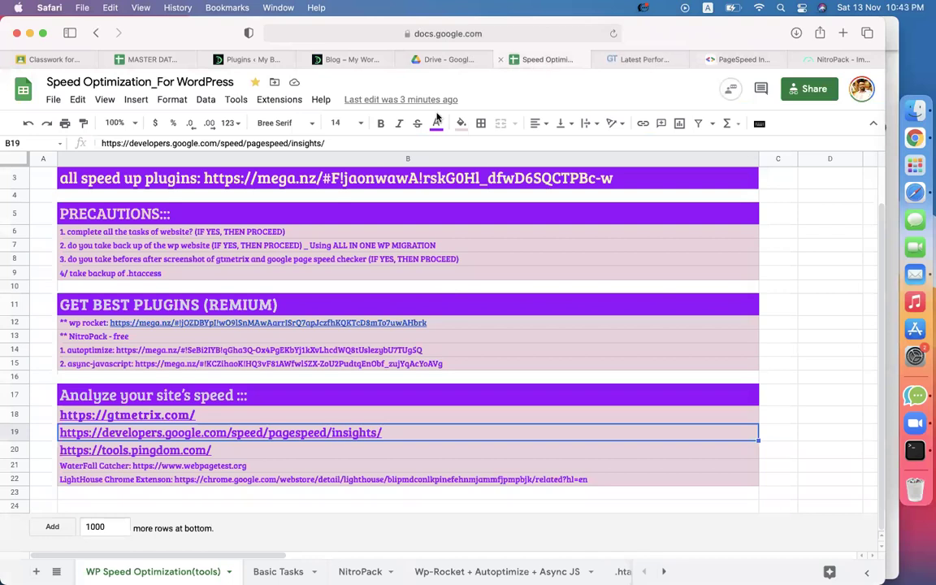
{"action": "left_click", "coordinate": [121, 450]}
{"action": "left_click", "coordinate": [138, 476]}
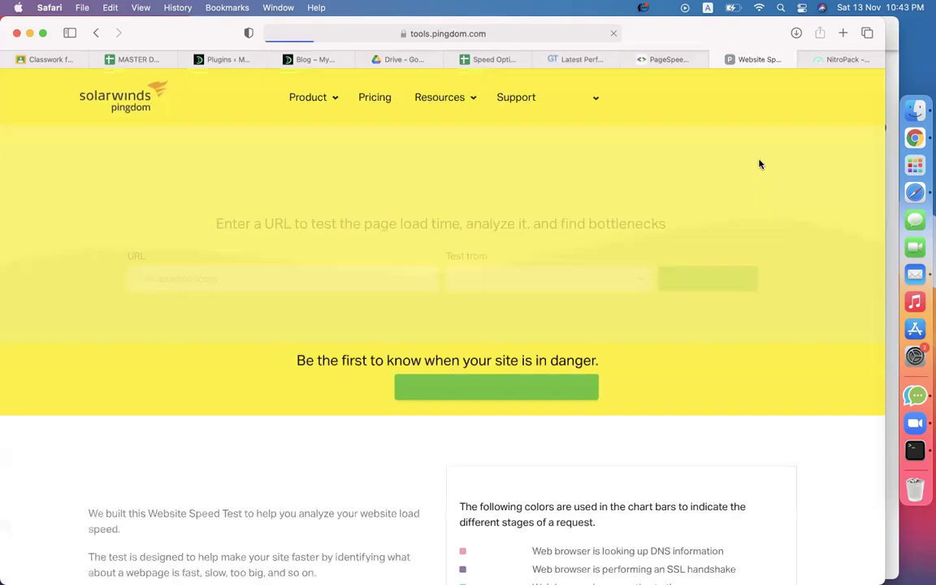
{"action": "key", "text": "super+v"}
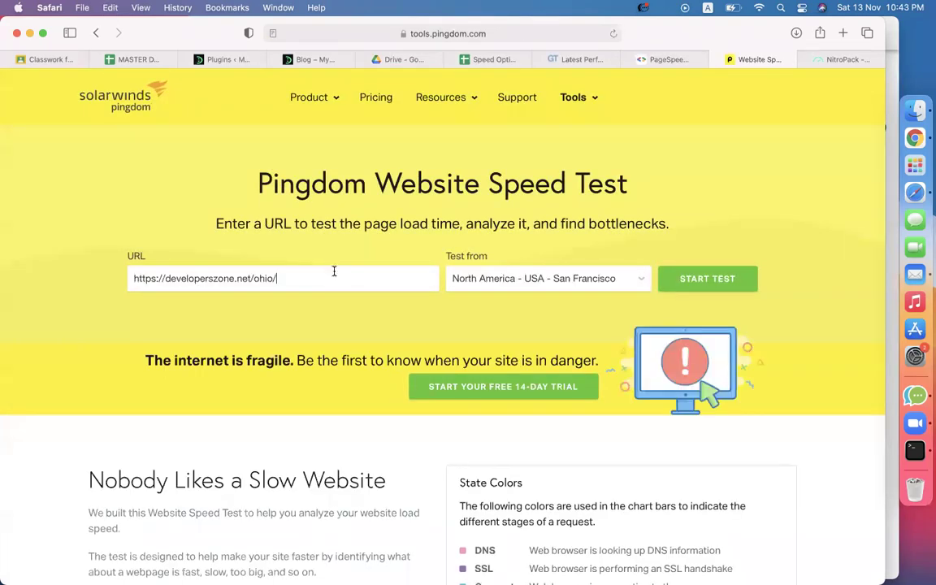
{"action": "left_click", "coordinate": [707, 278]}
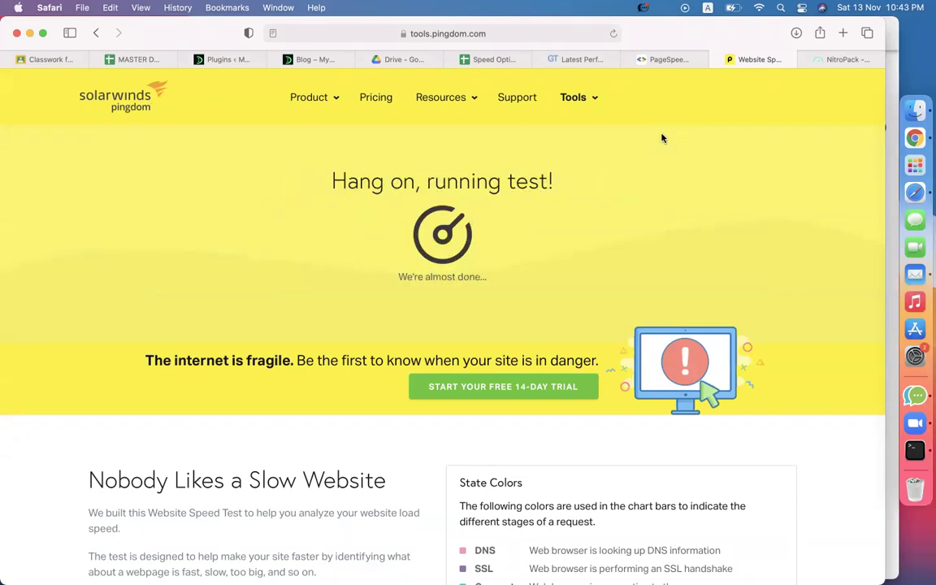
Step: Highlight GTmetrix's 46% performance score and 2.6s LCP on the finished report
{"action": "left_click", "coordinate": [578, 61]}
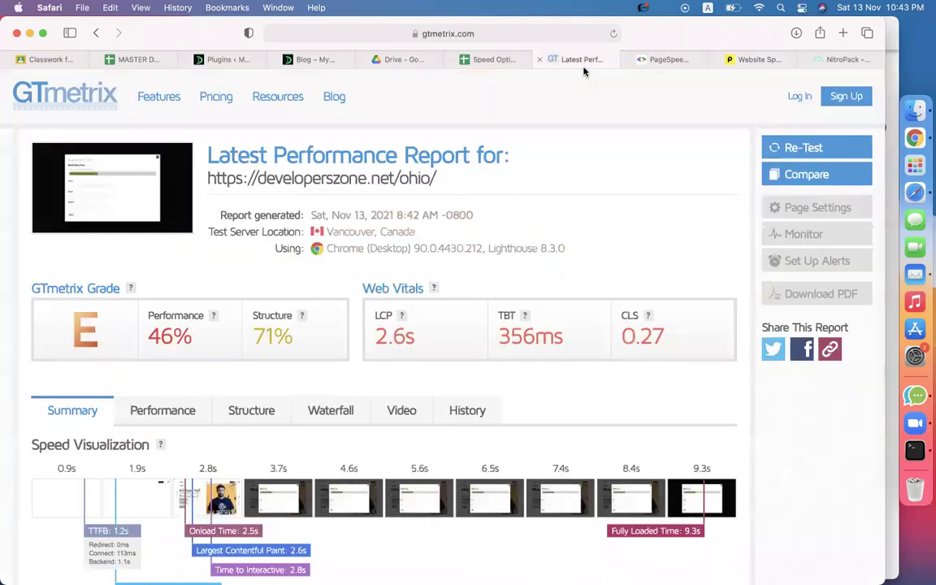
{"action": "left_click_drag", "start_coordinate": [148, 336], "coordinate": [192, 336]}
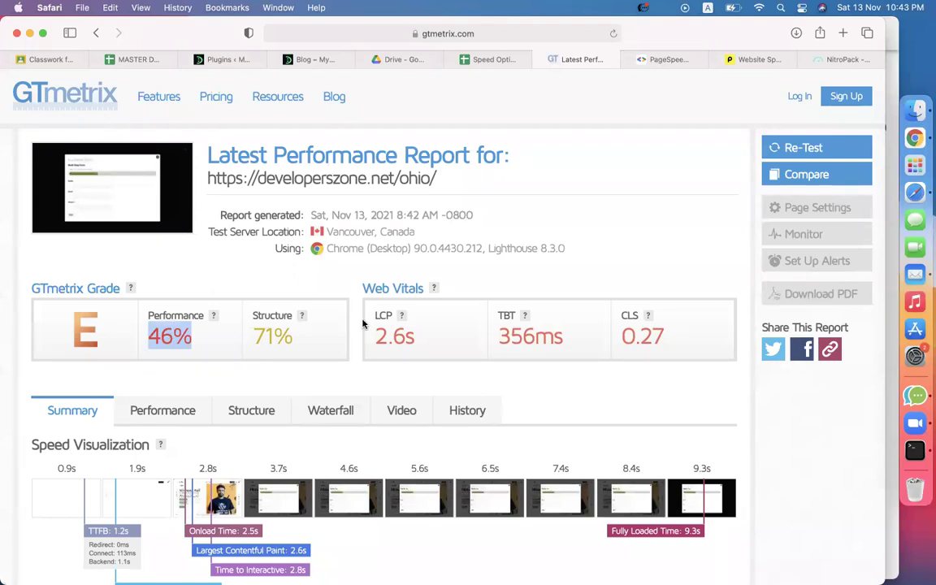
{"action": "mouse_move", "coordinate": [401, 316]}
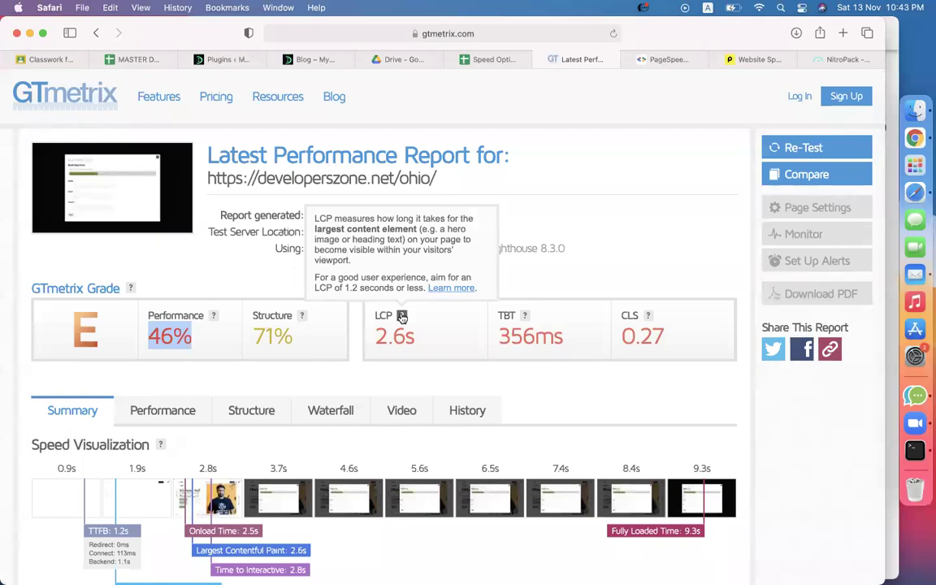
{"action": "left_click", "coordinate": [385, 333]}
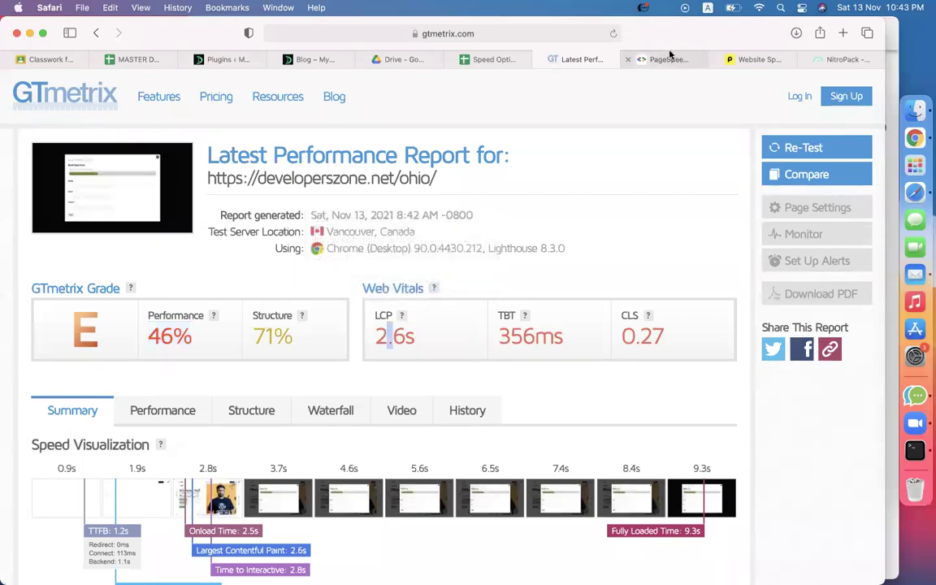
{"action": "left_click", "coordinate": [665, 59]}
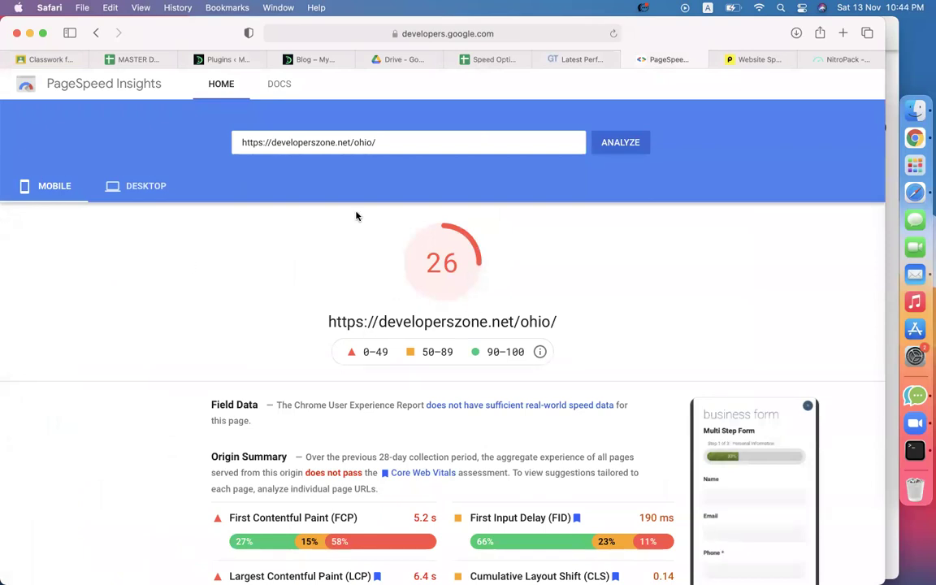
{"action": "left_click", "coordinate": [588, 60]}
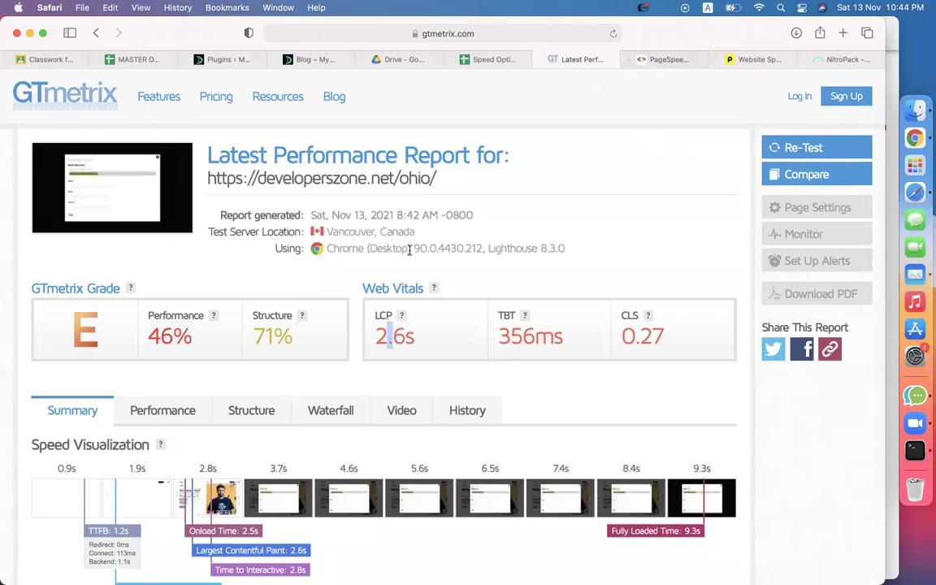
{"action": "left_click_drag", "start_coordinate": [150, 340], "coordinate": [198, 338]}
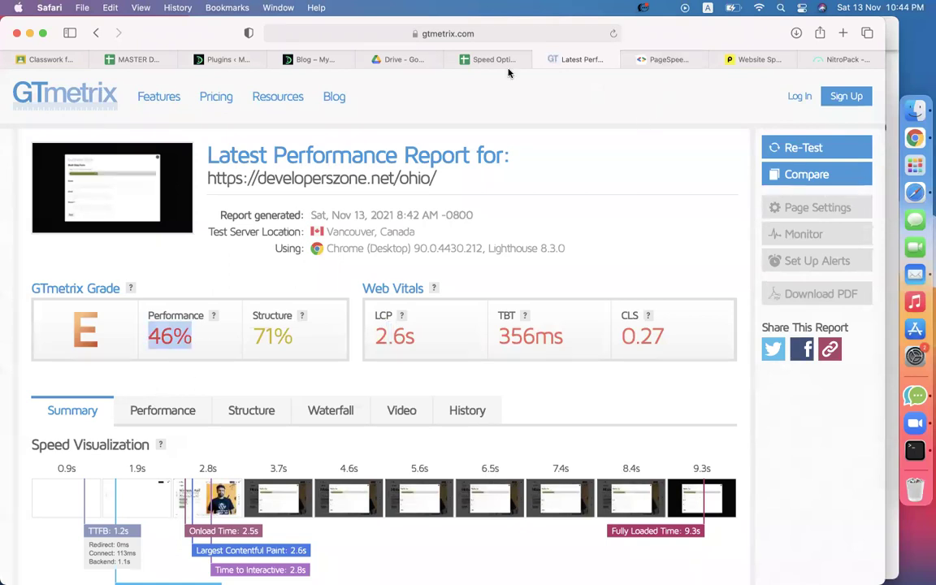
Step: Compare PageSpeed's mobile score of 26 with its desktop score of 58
{"action": "left_click", "coordinate": [658, 60]}
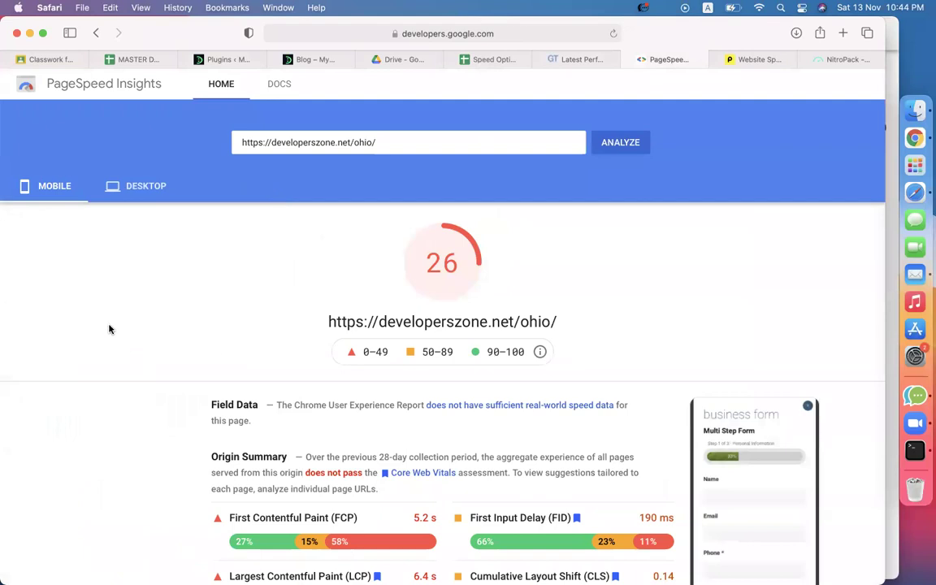
{"action": "left_click", "coordinate": [134, 195]}
{"action": "left_click", "coordinate": [57, 187]}
{"action": "left_click", "coordinate": [142, 193]}
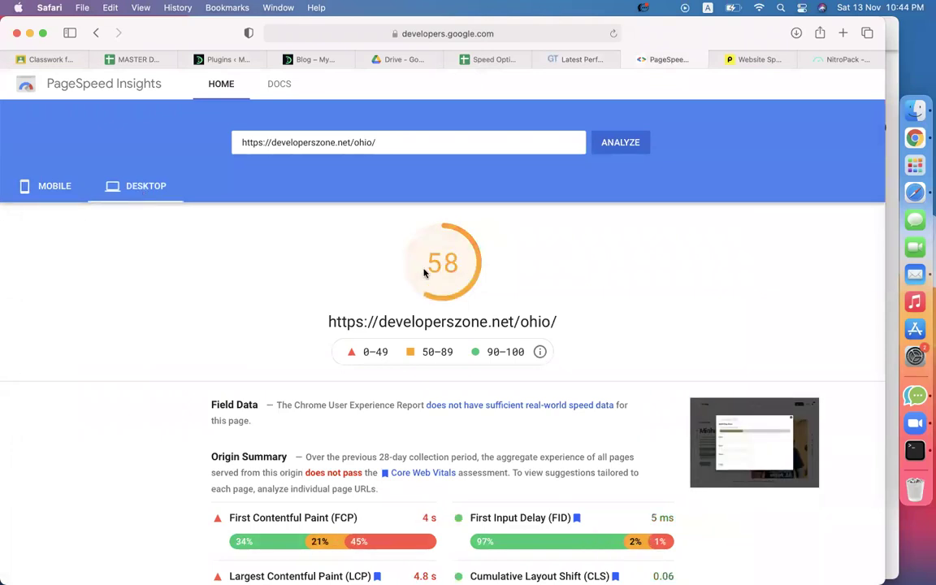
Step: Highlight Pingdom's performance grade of 70, then go back to the GTmetrix report
{"action": "left_click", "coordinate": [763, 67]}
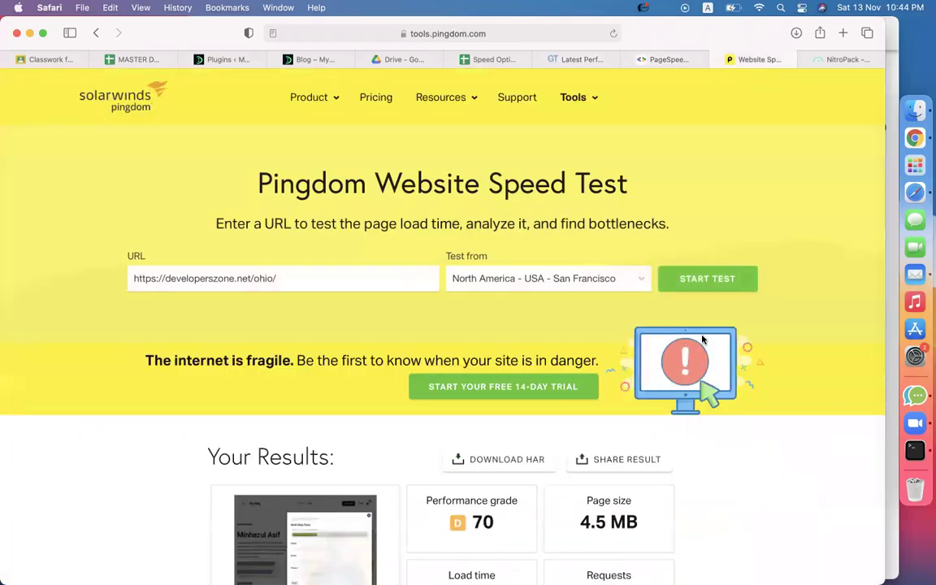
{"action": "scroll", "coordinate": [674, 344], "scroll_direction": "down", "scroll_amount": 5}
{"action": "double_click", "coordinate": [479, 345]}
{"action": "left_click", "coordinate": [575, 59]}
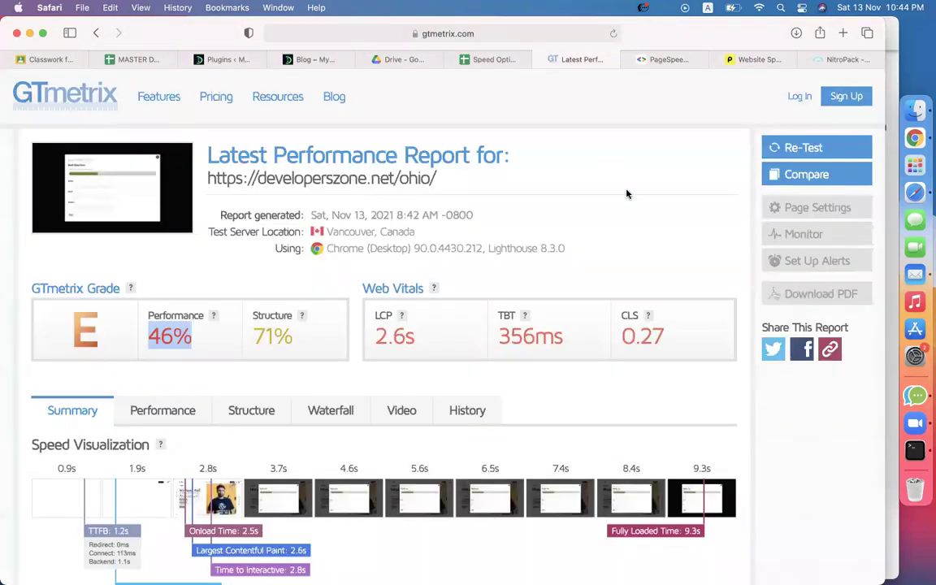
{"action": "key", "text": "super+shift+5"}
Step: Screenshot the GTmetrix header, grade and Web Vitals, then return to the Speed Optimization sheet
{"action": "left_click_drag", "start_coordinate": [344, 233], "coordinate": [246, 197]}
{"action": "left_click_drag", "start_coordinate": [557, 341], "coordinate": [697, 397]}
{"action": "left_click_drag", "start_coordinate": [566, 238], "coordinate": [748, 237]}
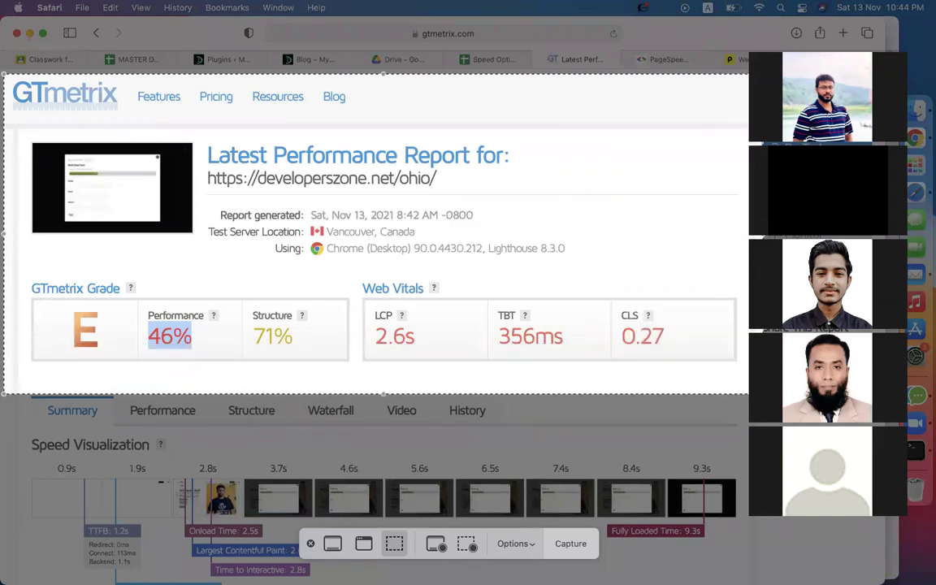
{"action": "left_click", "coordinate": [571, 553]}
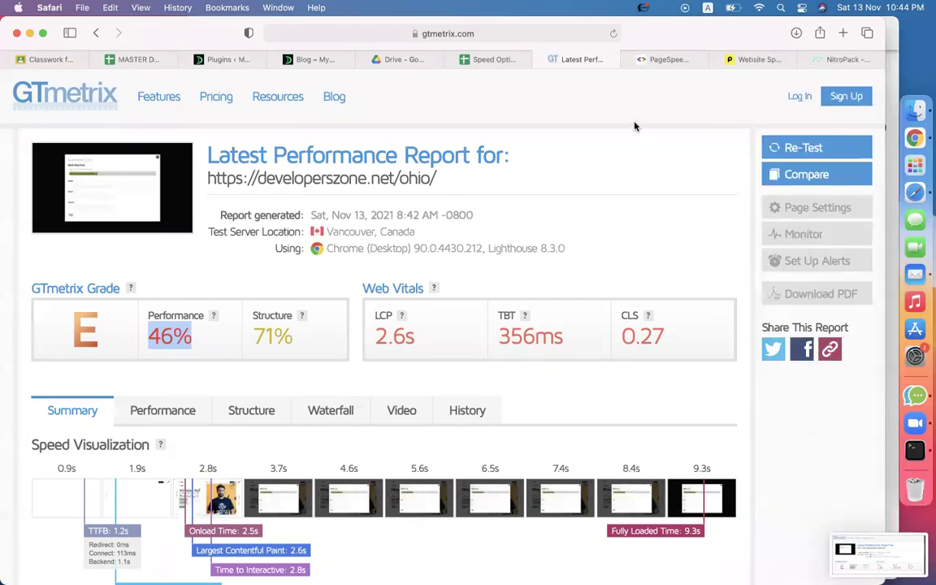
{"action": "left_click", "coordinate": [570, 108]}
{"action": "left_click", "coordinate": [487, 58]}
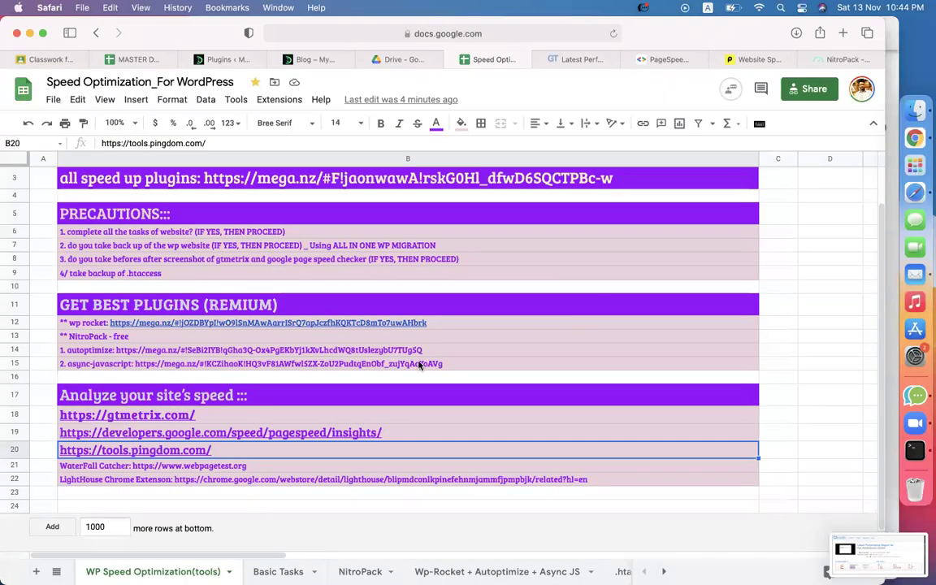
Step: Review the take back up and remove pages/posts/comments tasks, then return to WordPress Plugins
{"action": "key", "text": "alt+Down"}
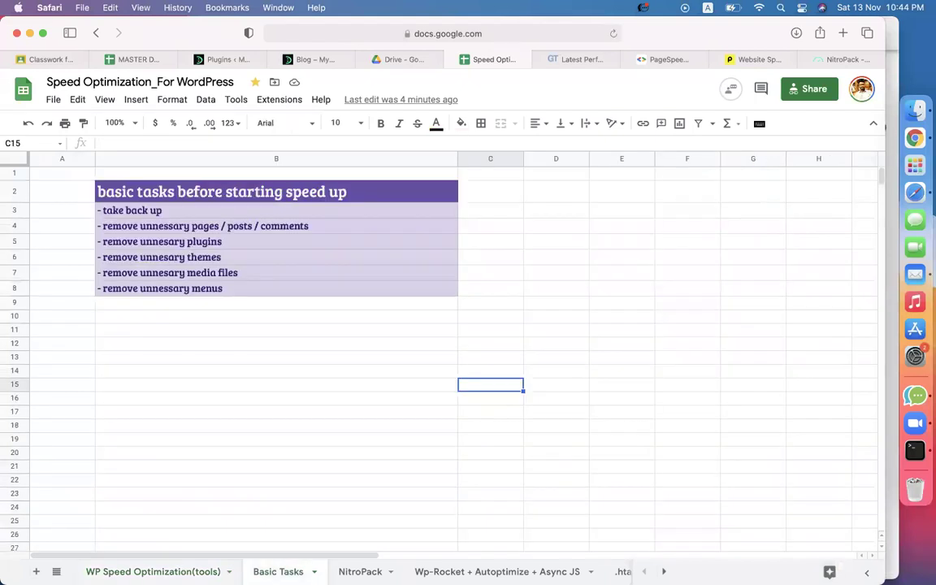
{"action": "left_click", "coordinate": [105, 211]}
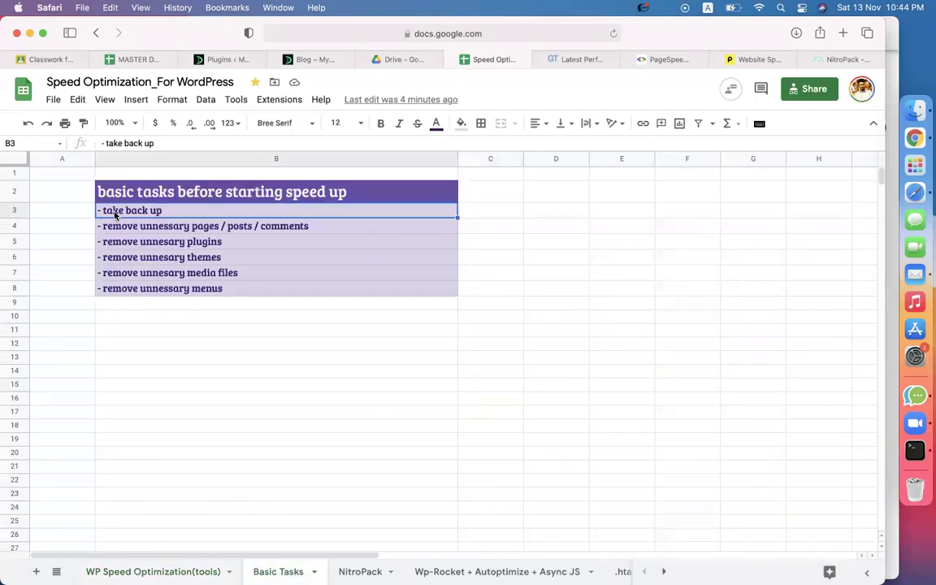
{"action": "left_click", "coordinate": [167, 229]}
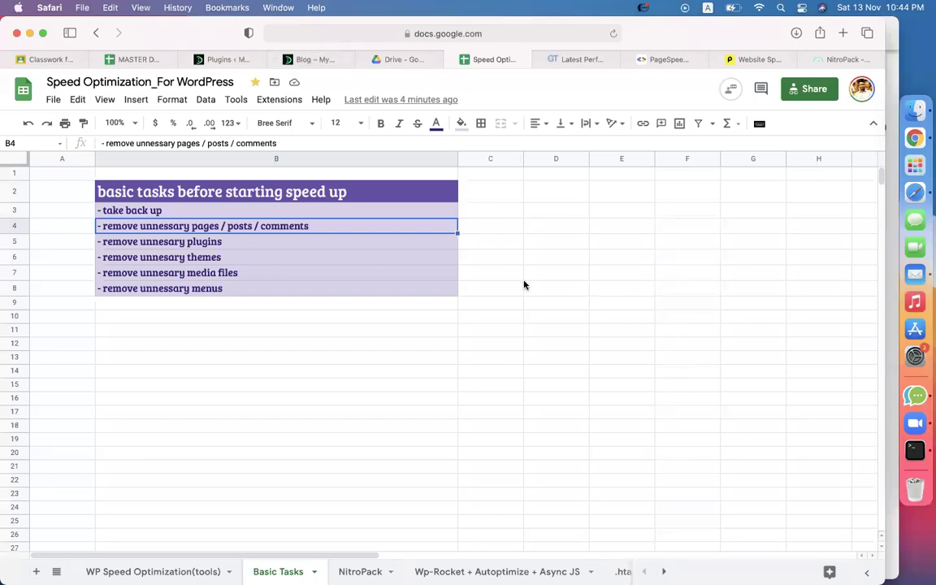
{"action": "left_click", "coordinate": [203, 212]}
{"action": "left_click", "coordinate": [206, 229]}
{"action": "left_click", "coordinate": [314, 61]}
{"action": "left_click", "coordinate": [232, 60]}
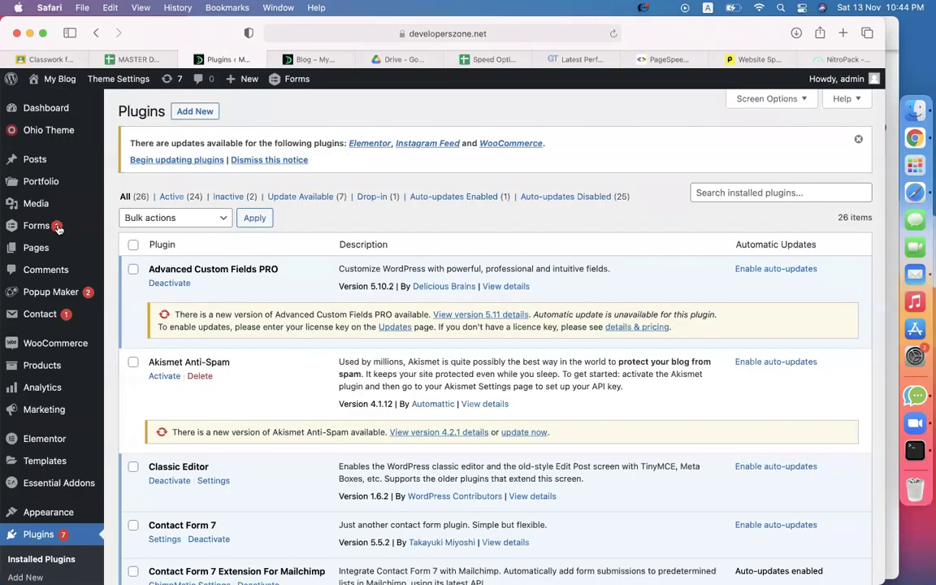
Step: Review Pages, the two published Posts and empty Comments, then select the remove-plugins task in B5
{"action": "left_click", "coordinate": [44, 254]}
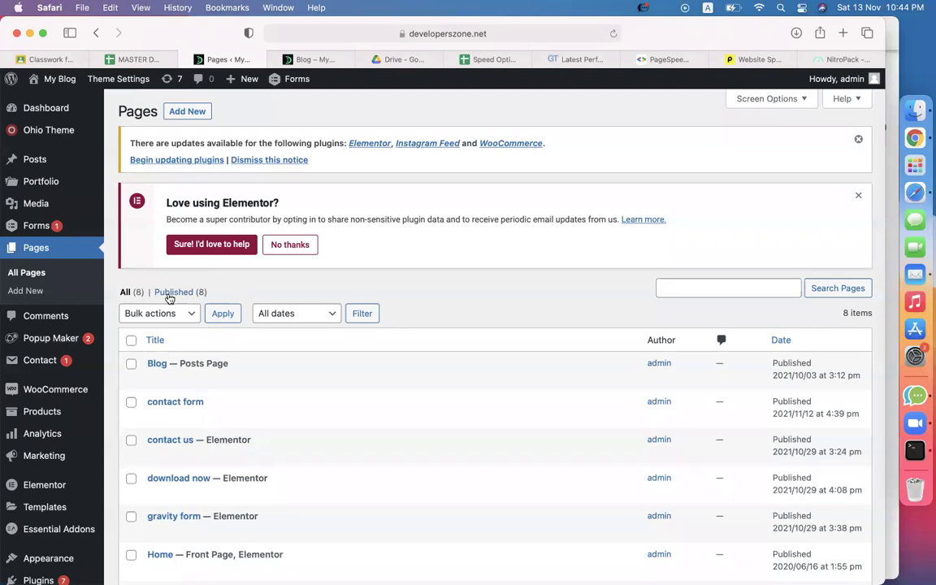
{"action": "scroll", "coordinate": [291, 392], "scroll_direction": "down", "scroll_amount": 5}
{"action": "scroll", "coordinate": [361, 292], "scroll_direction": "up", "scroll_amount": 5}
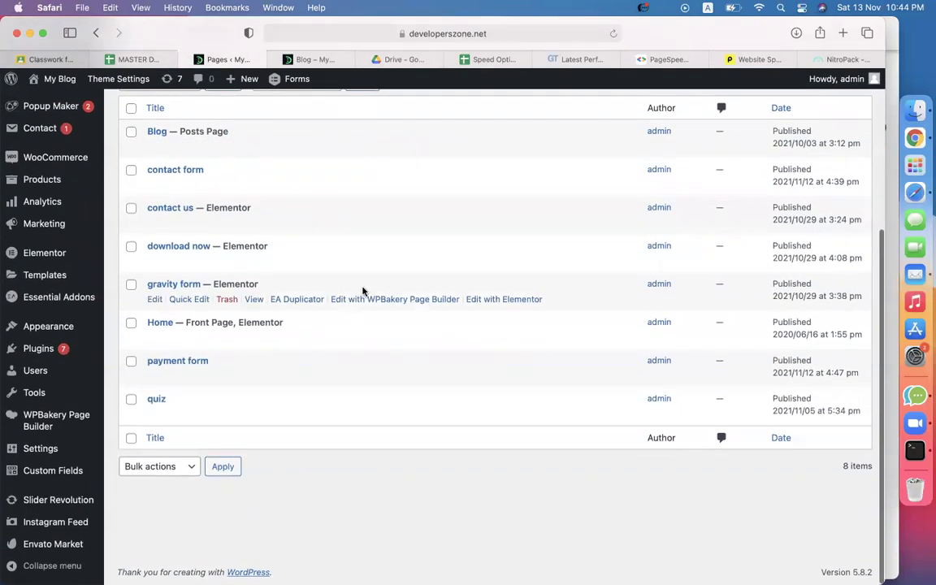
{"action": "left_click", "coordinate": [36, 161]}
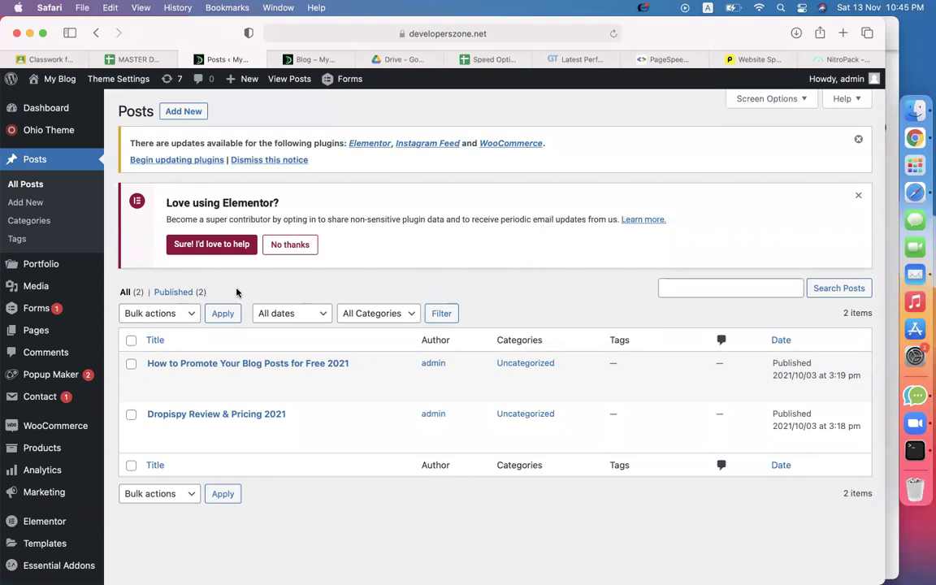
{"action": "left_click", "coordinate": [60, 352]}
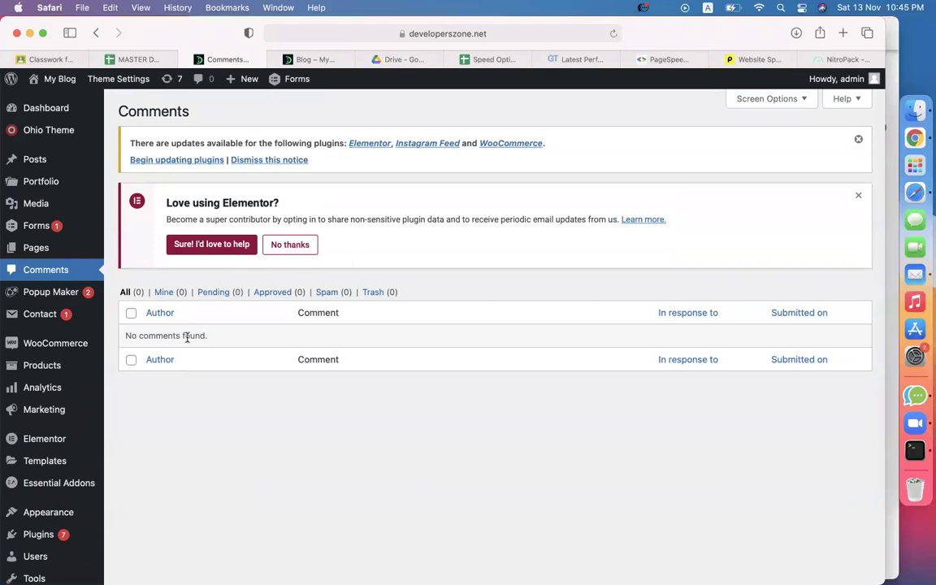
{"action": "left_click_drag", "start_coordinate": [187, 337], "coordinate": [185, 402]}
{"action": "left_click", "coordinate": [185, 402]}
{"action": "left_click", "coordinate": [497, 59]}
{"action": "left_click", "coordinate": [169, 243]}
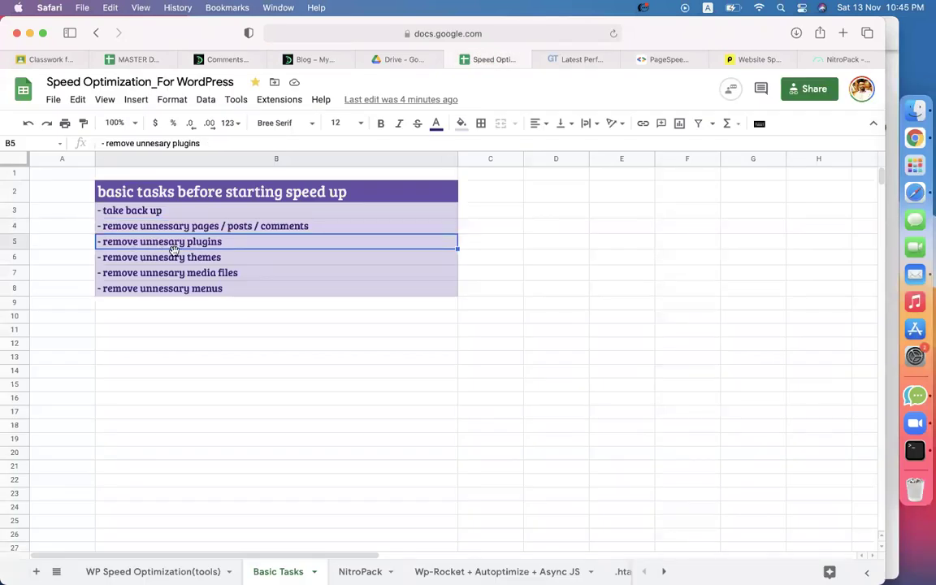
Step: Look over the themes and plugins checklist tasks, then dismiss the blog's newsletter popup
{"action": "left_click", "coordinate": [174, 256]}
{"action": "left_click", "coordinate": [174, 245]}
{"action": "left_click", "coordinate": [309, 60]}
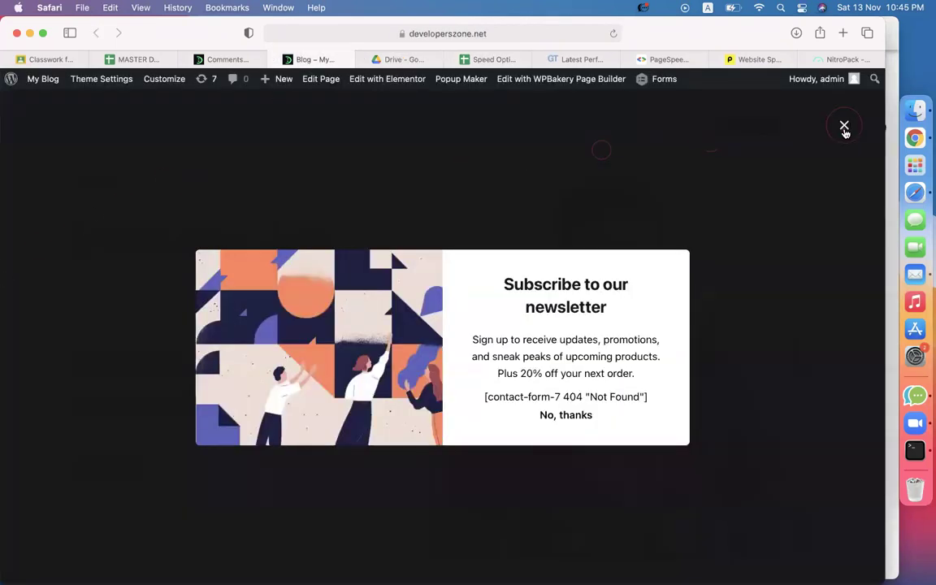
{"action": "left_click", "coordinate": [844, 127]}
Step: Bring up Installed Plugins in the admin, showing 26 plugins with 2 inactive
{"action": "left_click", "coordinate": [219, 59]}
{"action": "mouse_move", "coordinate": [7, 282]}
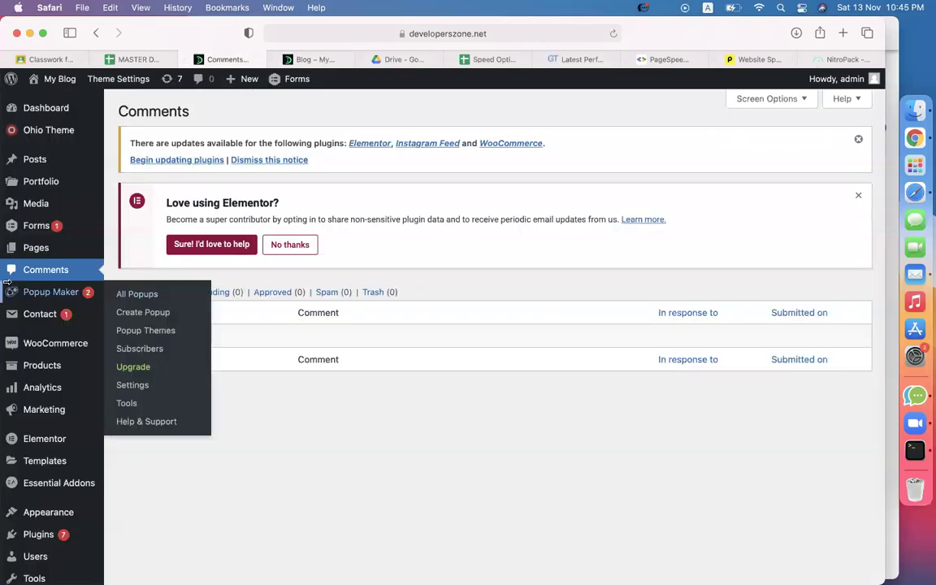
{"action": "scroll", "coordinate": [29, 386], "scroll_direction": "down", "scroll_amount": 3}
{"action": "left_click", "coordinate": [53, 427]}
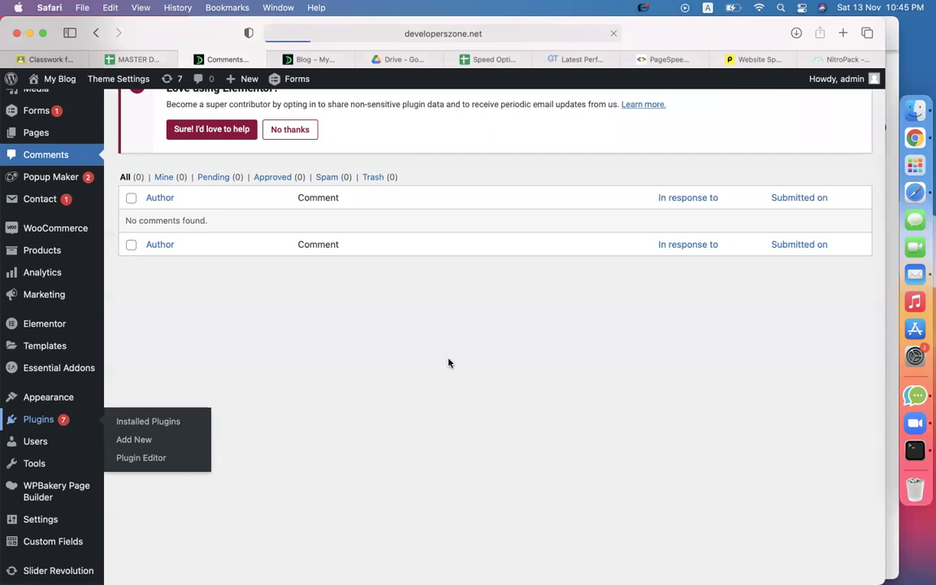
{"action": "scroll", "coordinate": [301, 321], "scroll_direction": "down", "scroll_amount": 3}
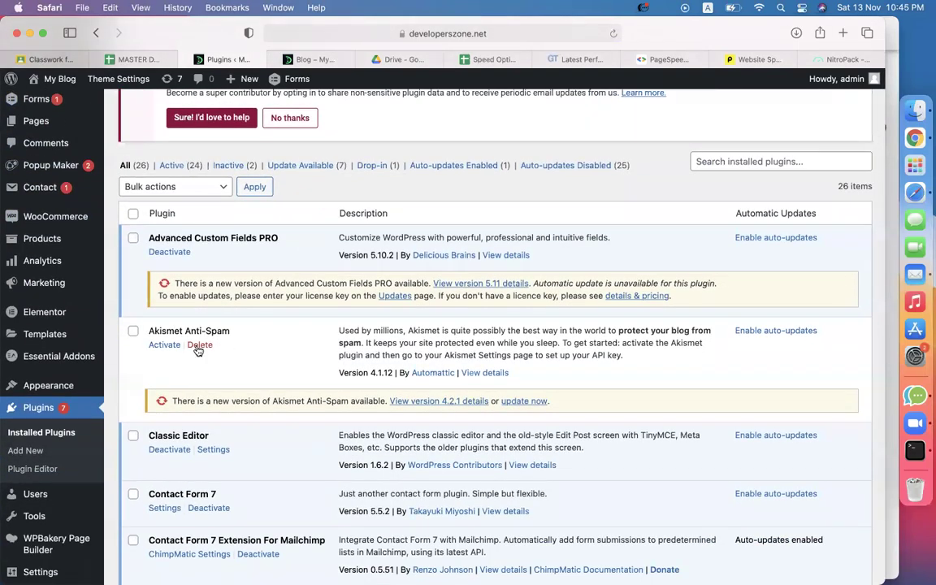
Step: Bulk-delete the inactive Akismet Anti-Spam and Hello Dolly plugins, then filter to Update Available
{"action": "left_click", "coordinate": [239, 165]}
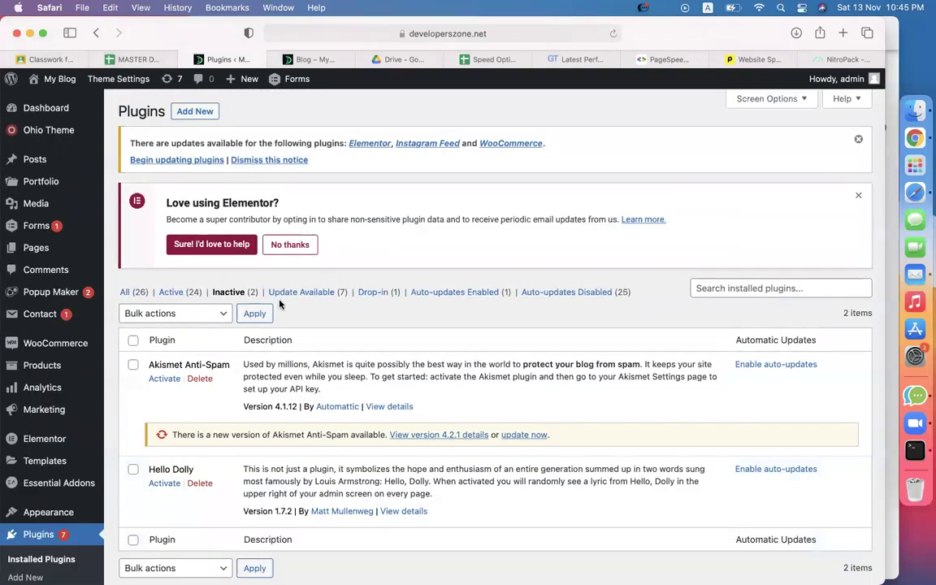
{"action": "scroll", "coordinate": [150, 278], "scroll_direction": "down", "scroll_amount": 5}
{"action": "left_click", "coordinate": [132, 188]}
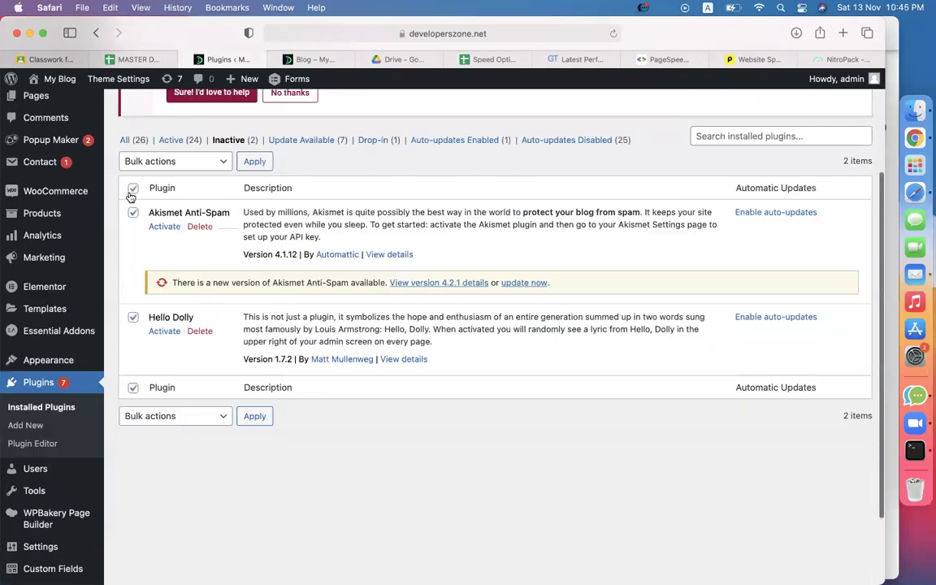
{"action": "left_click", "coordinate": [175, 162]}
{"action": "left_click", "coordinate": [143, 203]}
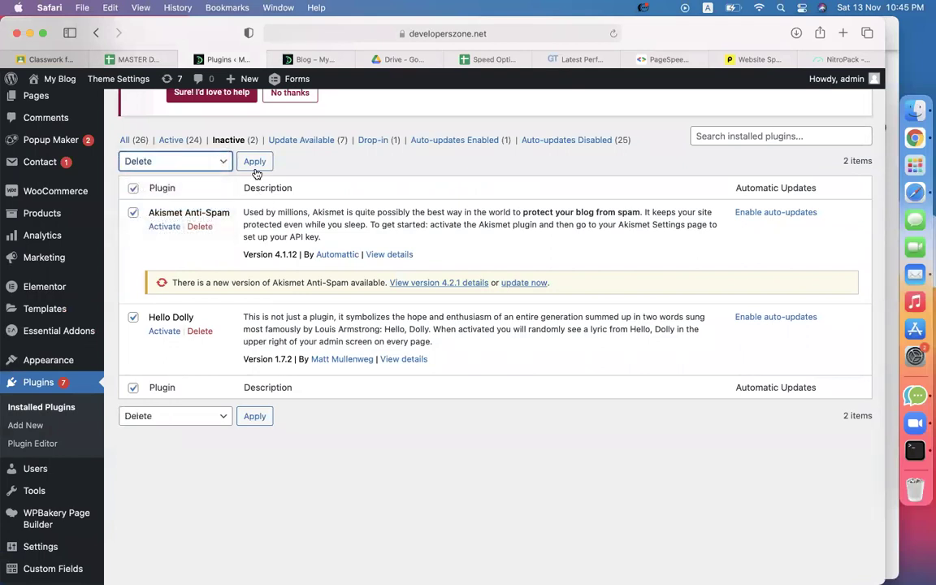
{"action": "left_click", "coordinate": [255, 163]}
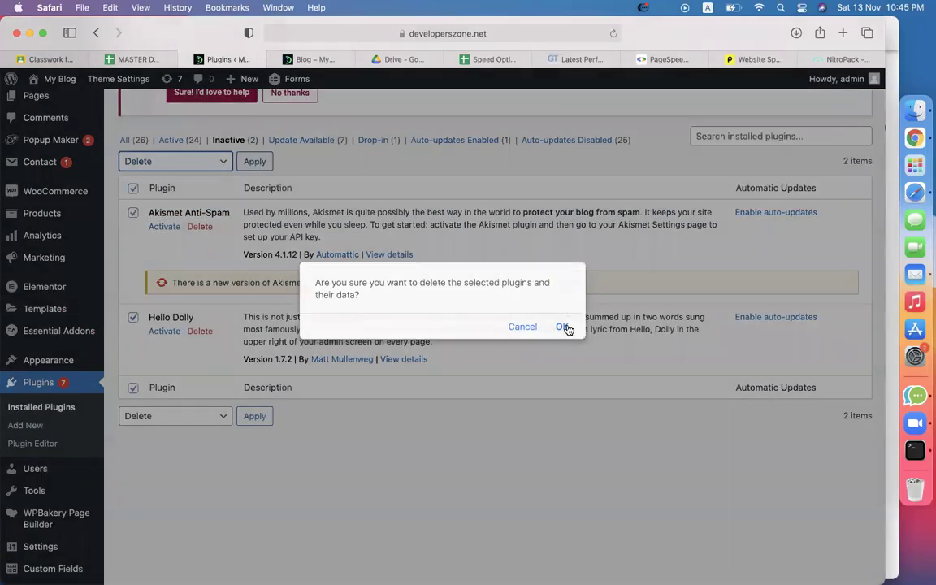
{"action": "left_click", "coordinate": [561, 326]}
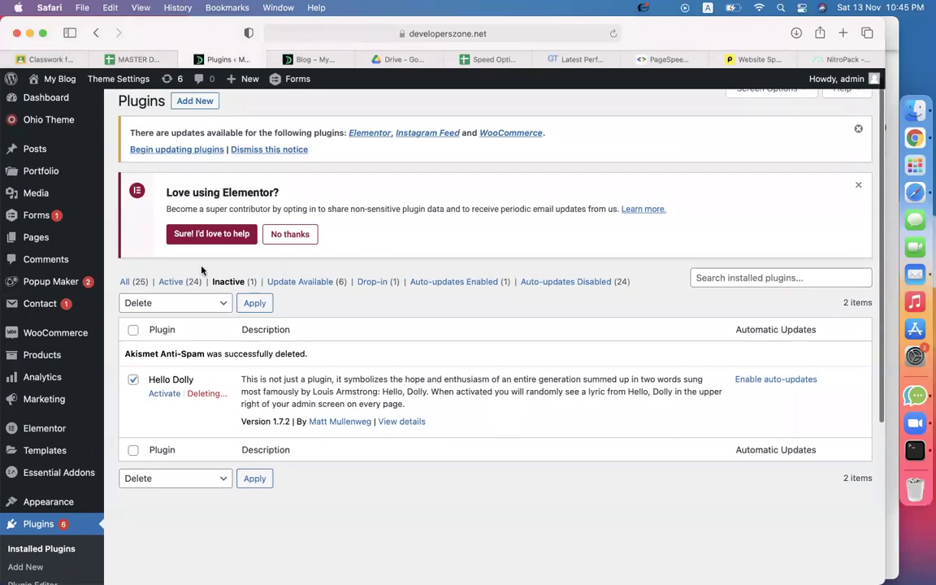
{"action": "left_click", "coordinate": [242, 282]}
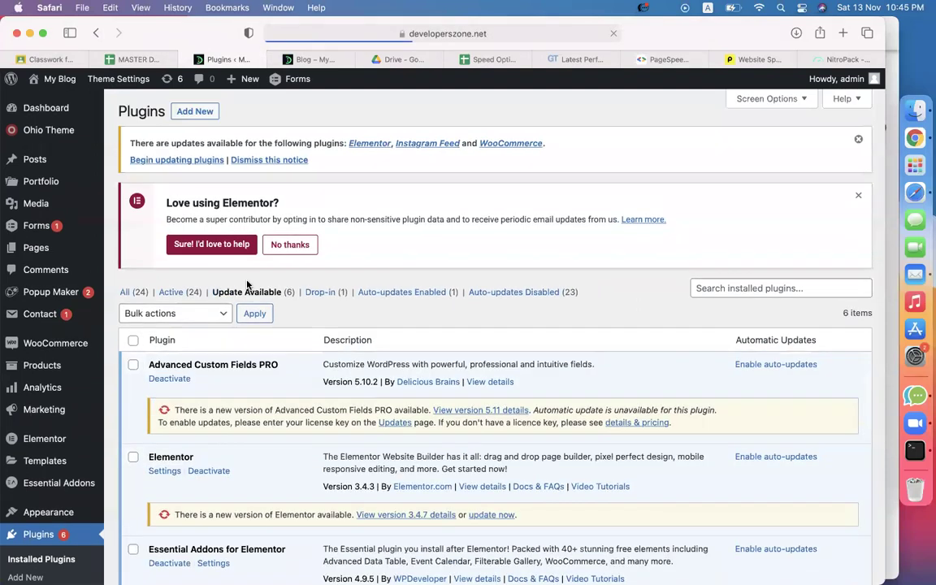
Step: Select every plugin with an available update and run a bulk Update on them
{"action": "scroll", "coordinate": [304, 292], "scroll_direction": "down", "scroll_amount": 5}
{"action": "left_click", "coordinate": [133, 177]}
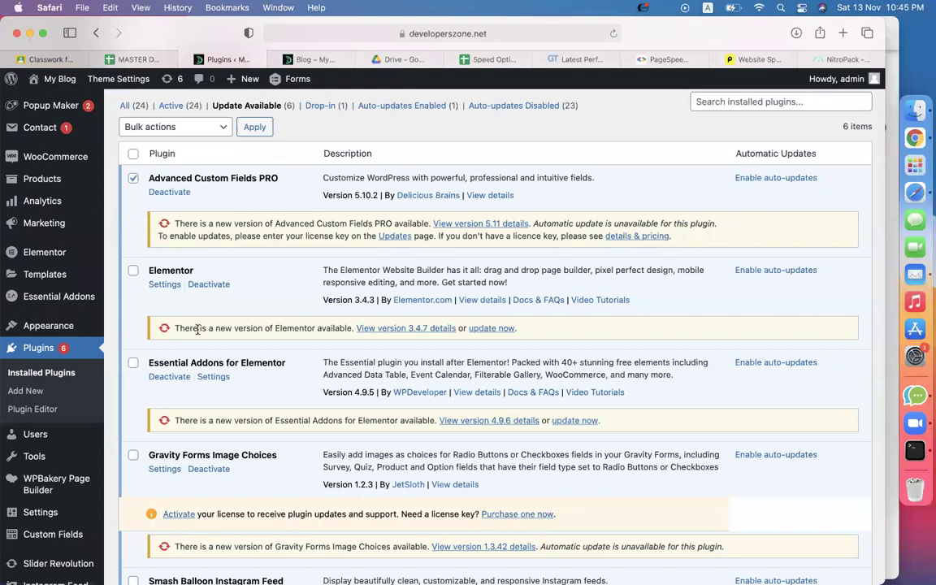
{"action": "scroll", "coordinate": [171, 304], "scroll_direction": "down", "scroll_amount": 7}
{"action": "scroll", "coordinate": [171, 304], "scroll_direction": "up", "scroll_amount": 6}
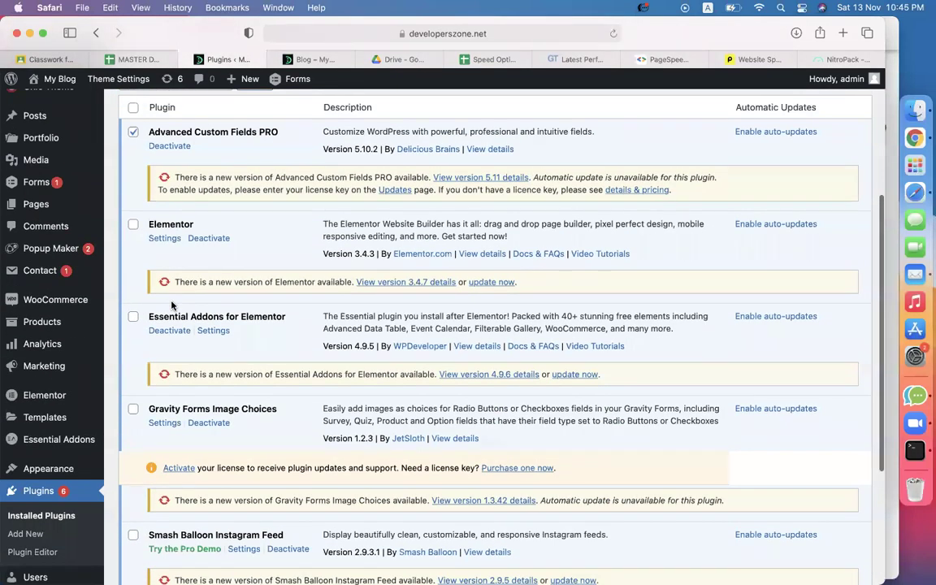
{"action": "scroll", "coordinate": [153, 300], "scroll_direction": "down", "scroll_amount": 4}
{"action": "scroll", "coordinate": [151, 309], "scroll_direction": "up", "scroll_amount": 10}
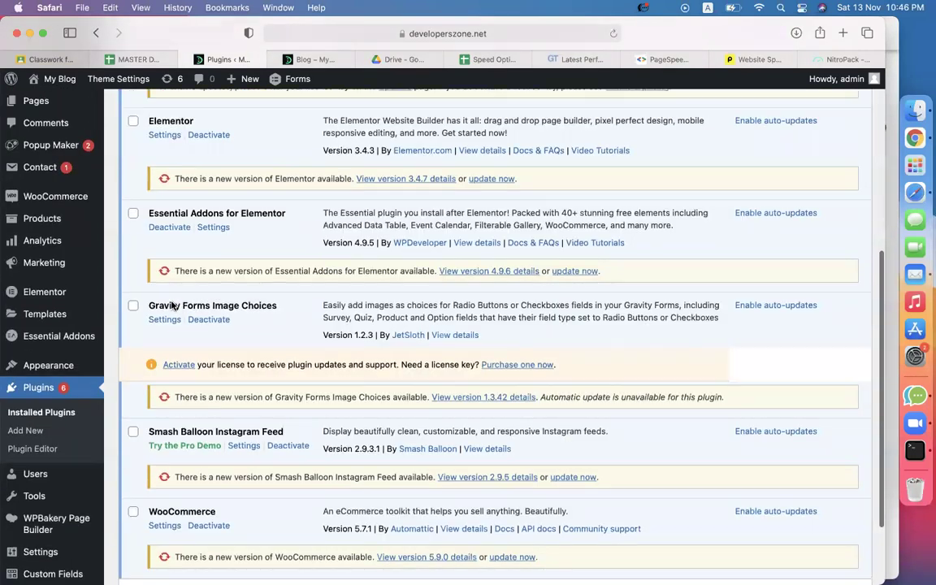
{"action": "left_click", "coordinate": [133, 339]}
{"action": "left_click", "coordinate": [171, 314]}
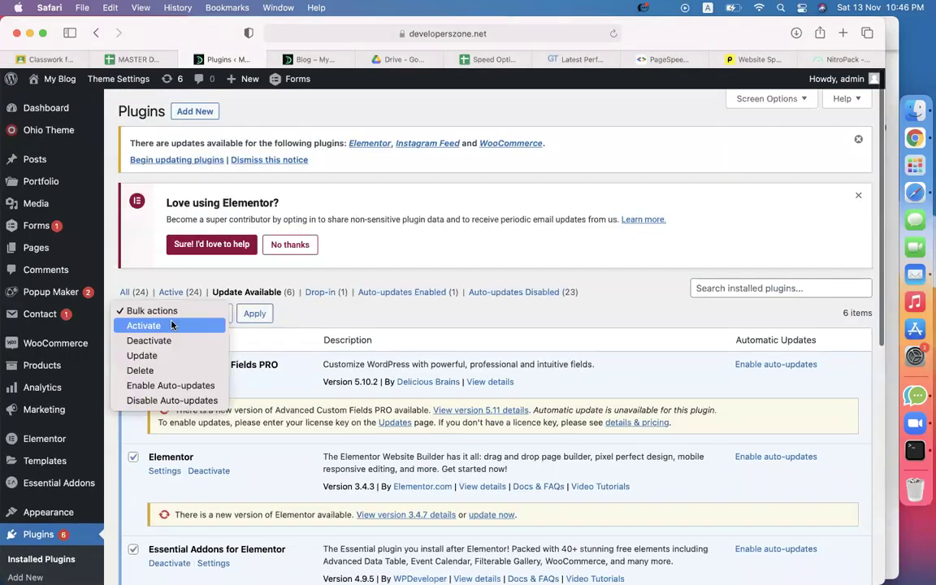
{"action": "left_click", "coordinate": [143, 355]}
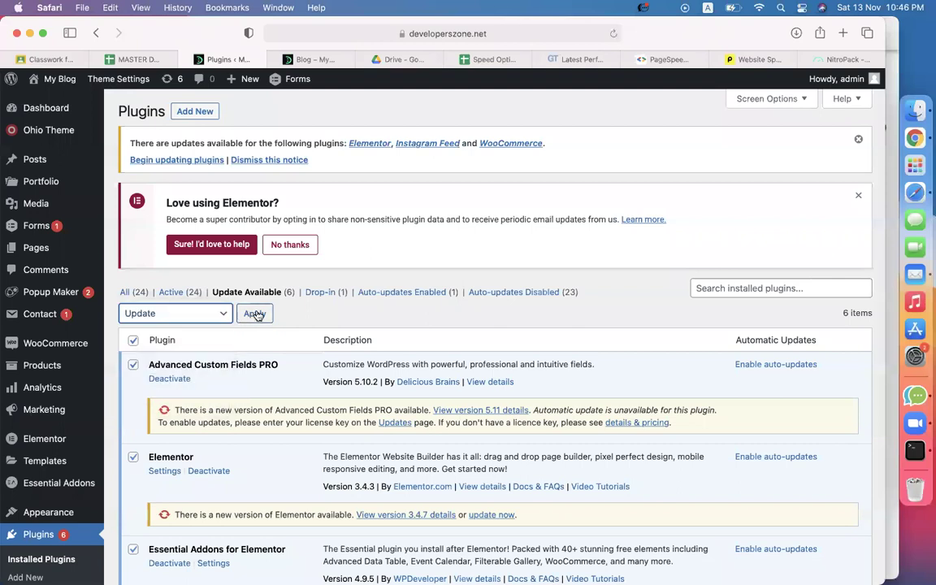
{"action": "left_click", "coordinate": [254, 313]}
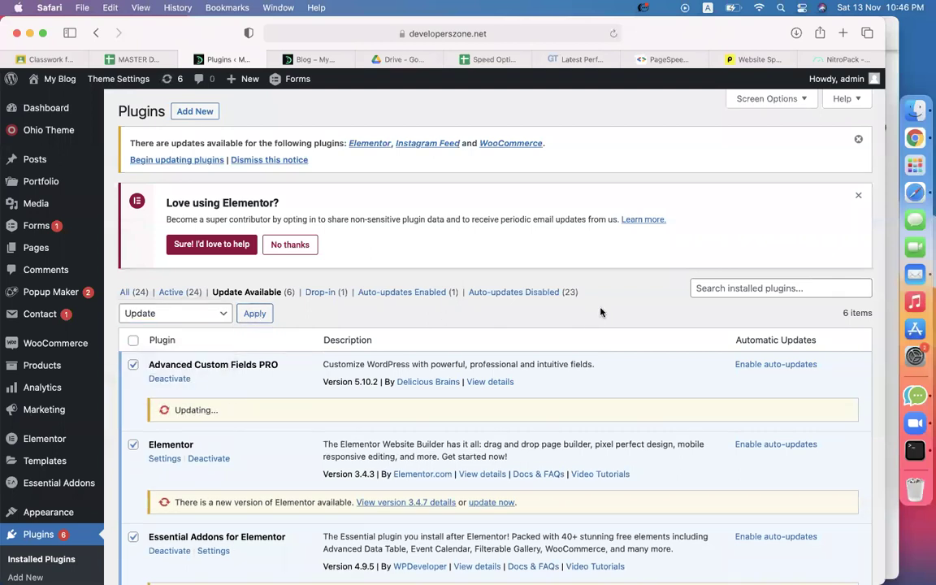
Step: Follow the update progress as Elementor reaches 3.4.7 and Advanced Custom Fields PRO fails
{"action": "scroll", "coordinate": [488, 365], "scroll_direction": "down", "scroll_amount": 4}
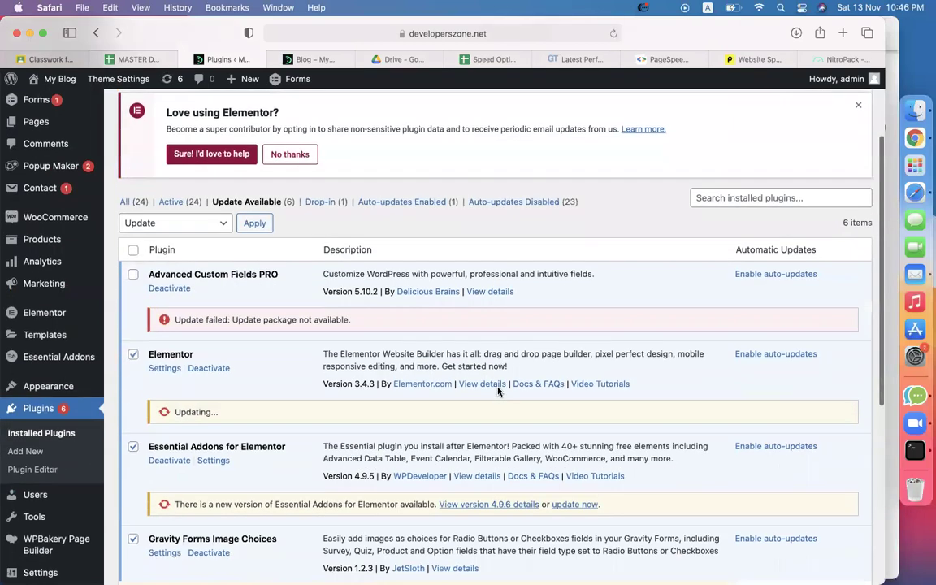
{"action": "scroll", "coordinate": [365, 410], "scroll_direction": "down", "scroll_amount": 5}
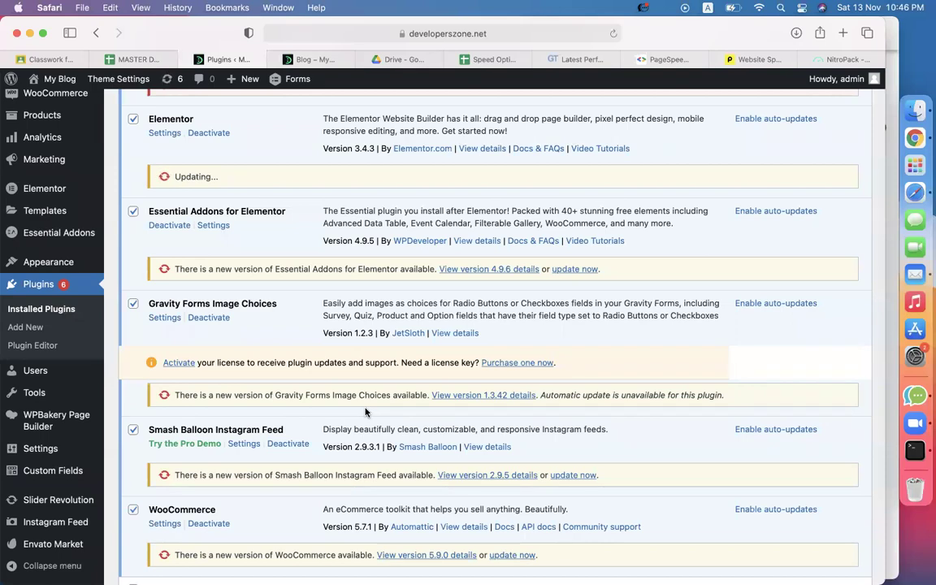
{"action": "scroll", "coordinate": [365, 412], "scroll_direction": "down", "scroll_amount": 3}
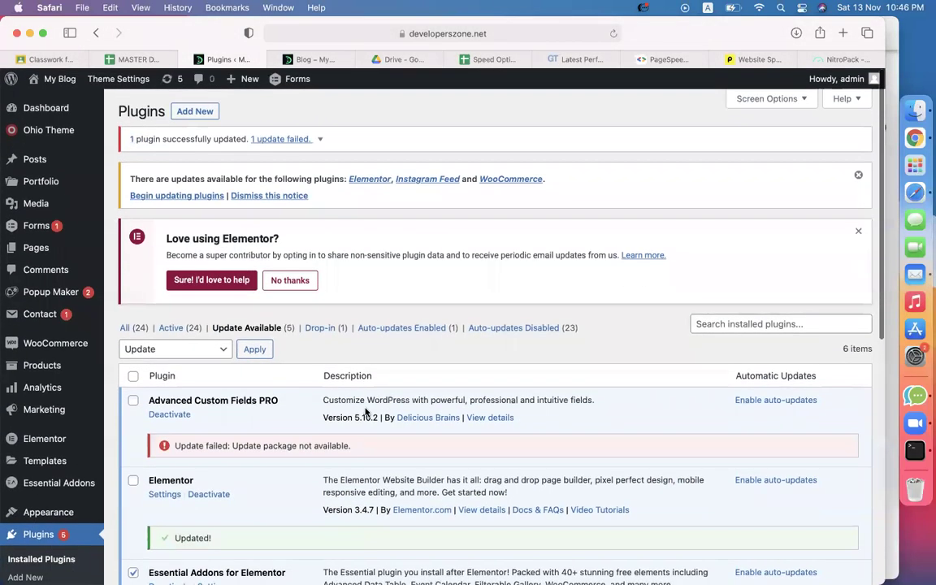
{"action": "scroll", "coordinate": [366, 412], "scroll_direction": "down", "scroll_amount": 10}
{"action": "scroll", "coordinate": [365, 412], "scroll_direction": "up", "scroll_amount": 6}
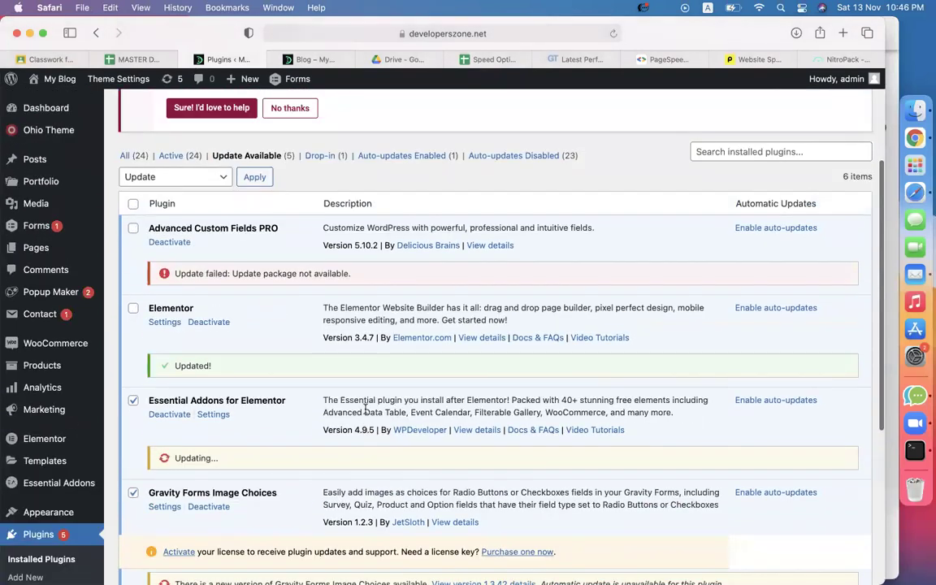
{"action": "scroll", "coordinate": [365, 410], "scroll_direction": "down", "scroll_amount": 2}
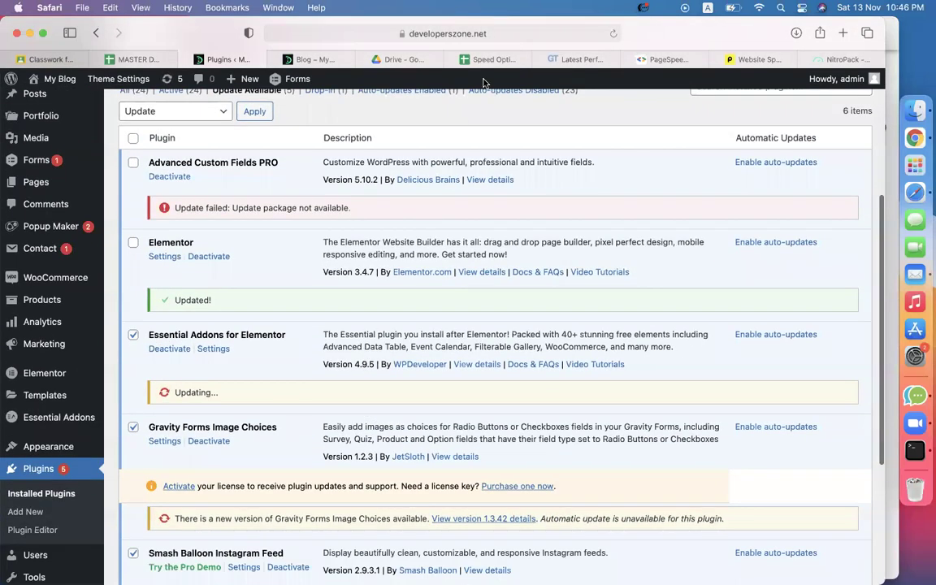
{"action": "left_click", "coordinate": [484, 59]}
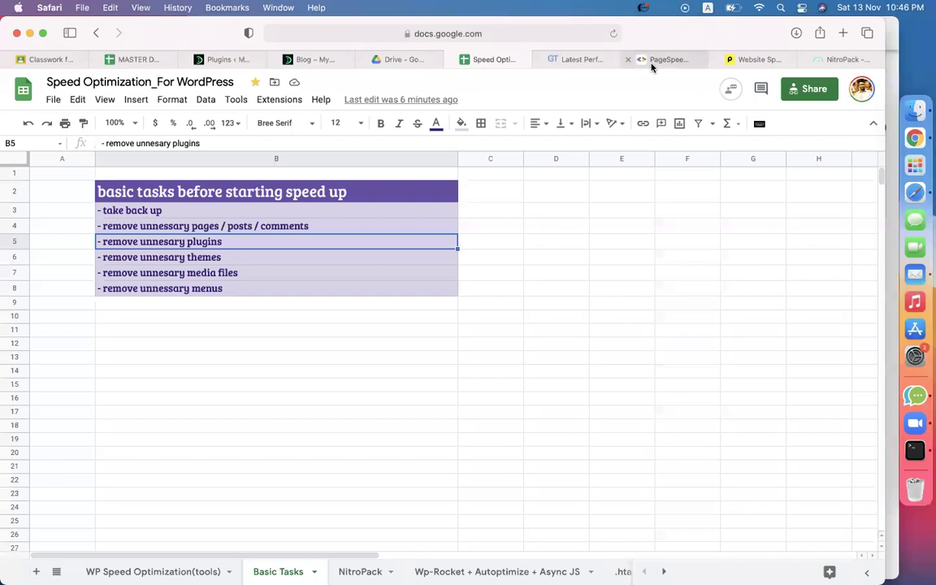
Step: Review the remove-unneeded-themes task in B6 and check the Plugins page's web address
{"action": "left_click", "coordinate": [190, 259]}
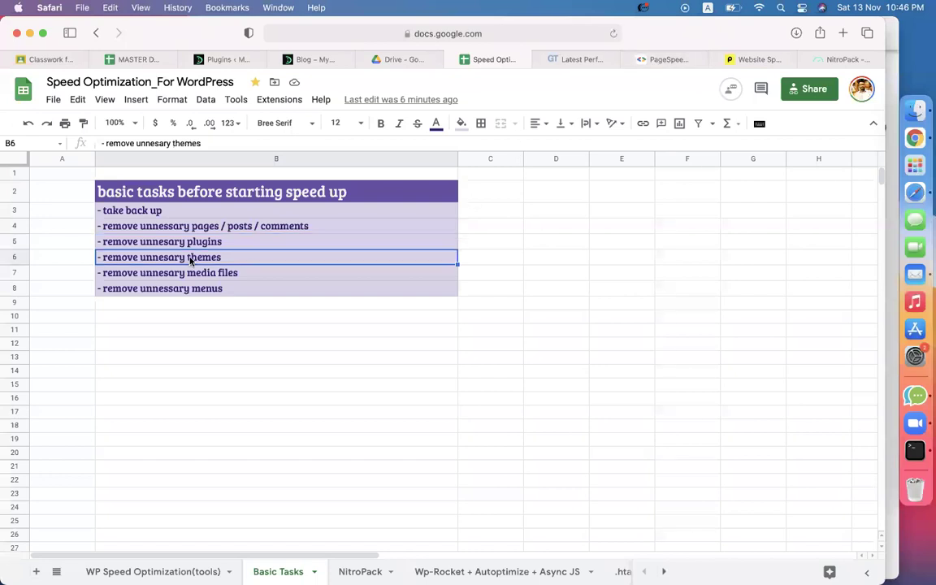
{"action": "left_click", "coordinate": [322, 59]}
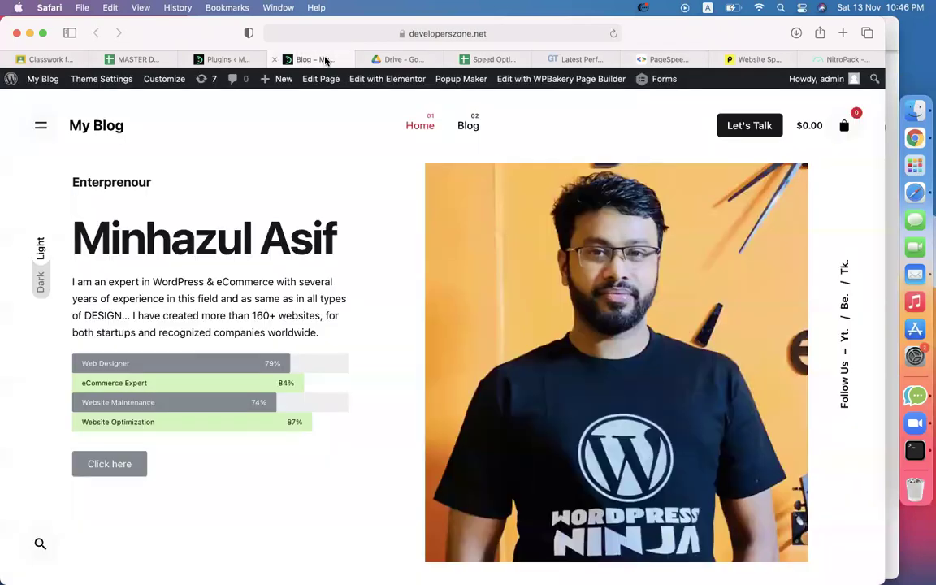
{"action": "left_click", "coordinate": [229, 59]}
{"action": "scroll", "coordinate": [29, 365], "scroll_direction": "down", "scroll_amount": 5}
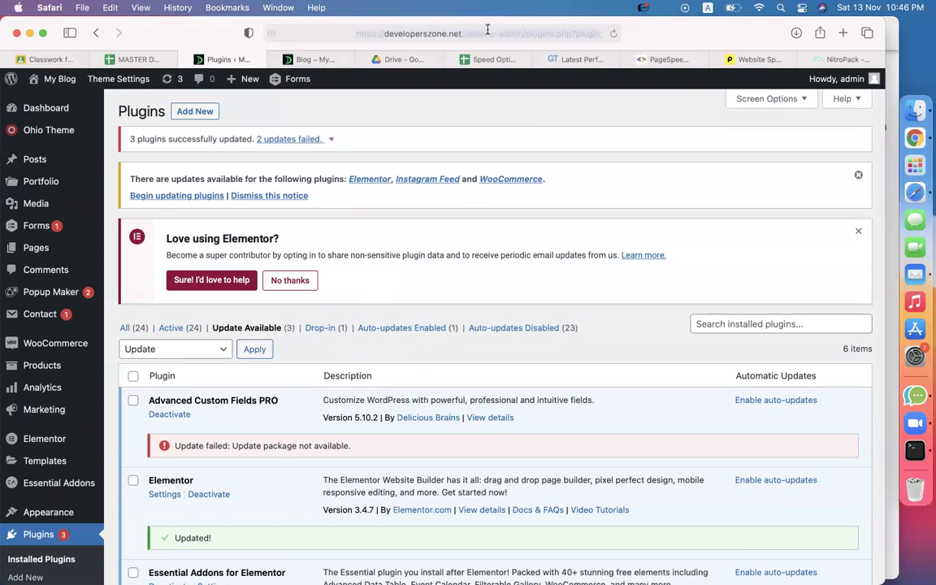
{"action": "left_click", "coordinate": [419, 34]}
{"action": "left_click", "coordinate": [670, 118]}
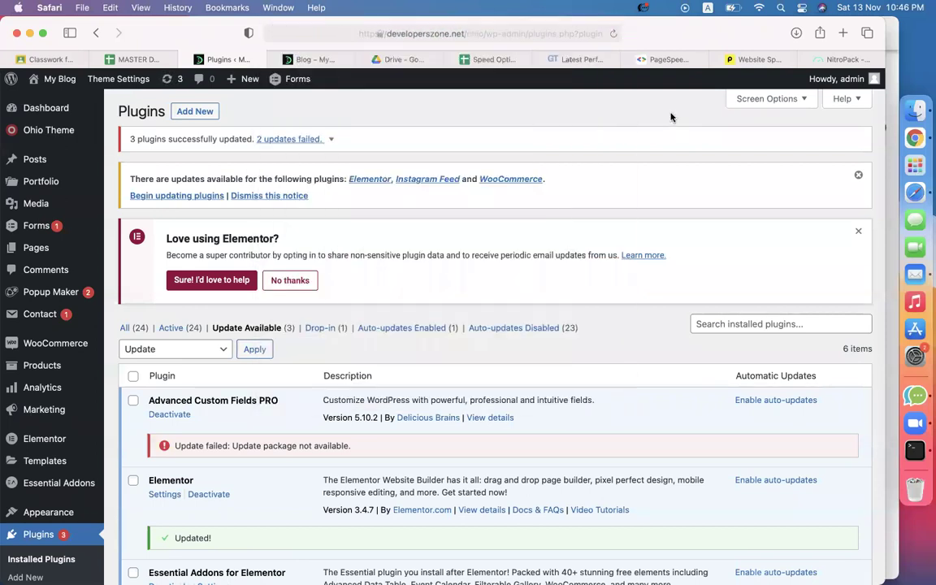
{"action": "left_click", "coordinate": [490, 60]}
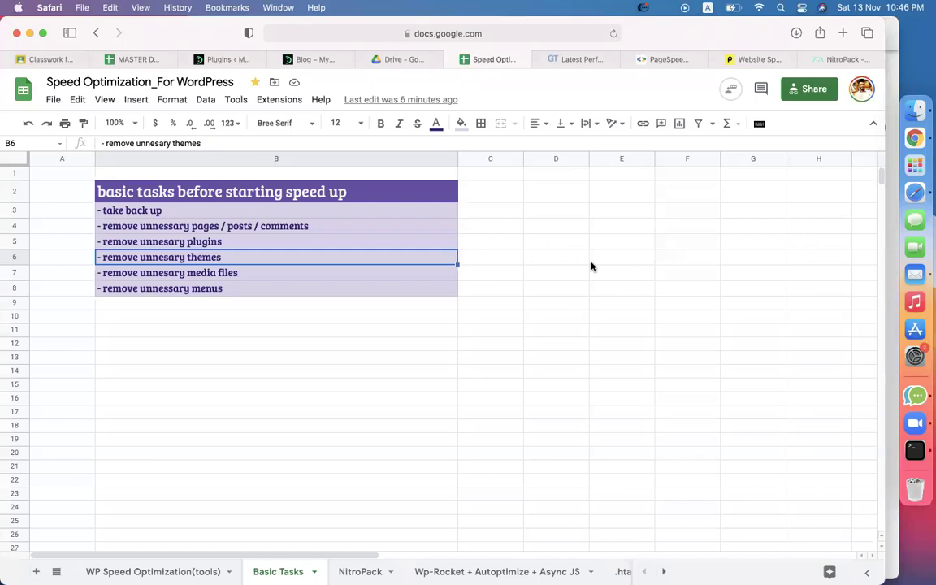
Step: Inspect the blog's web address, then review the remove-unneeded-media-files task in B7
{"action": "left_click", "coordinate": [321, 59]}
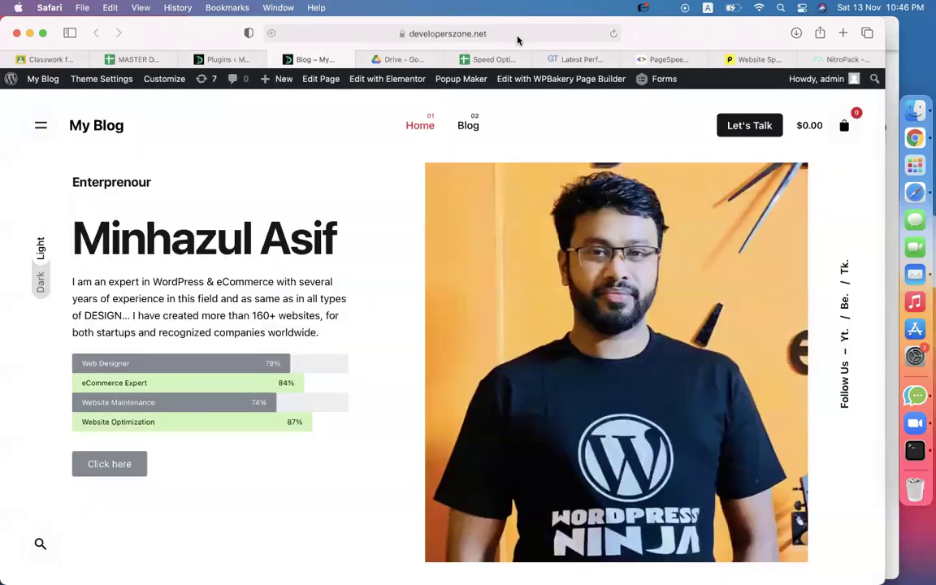
{"action": "left_click", "coordinate": [507, 33]}
{"action": "double_click", "coordinate": [391, 34]}
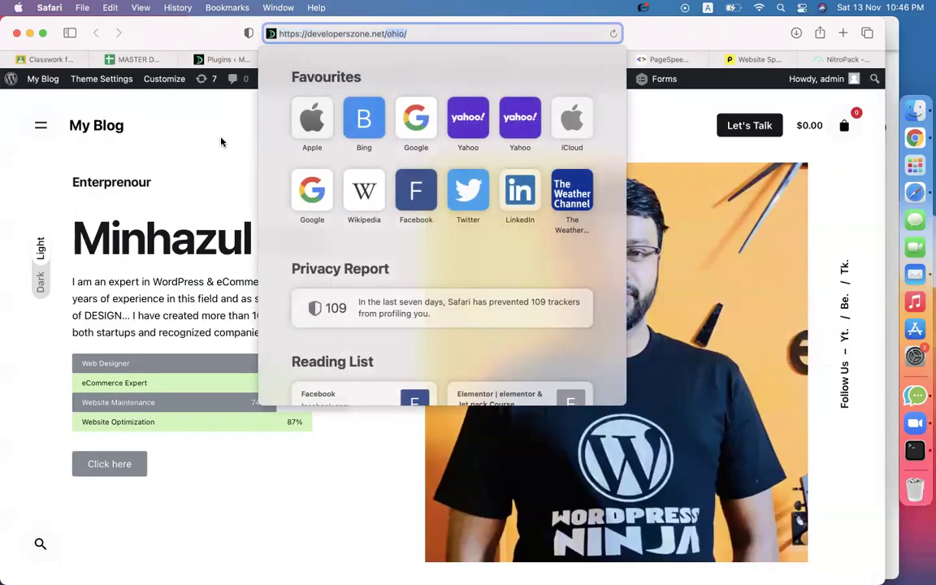
{"action": "left_click", "coordinate": [221, 142]}
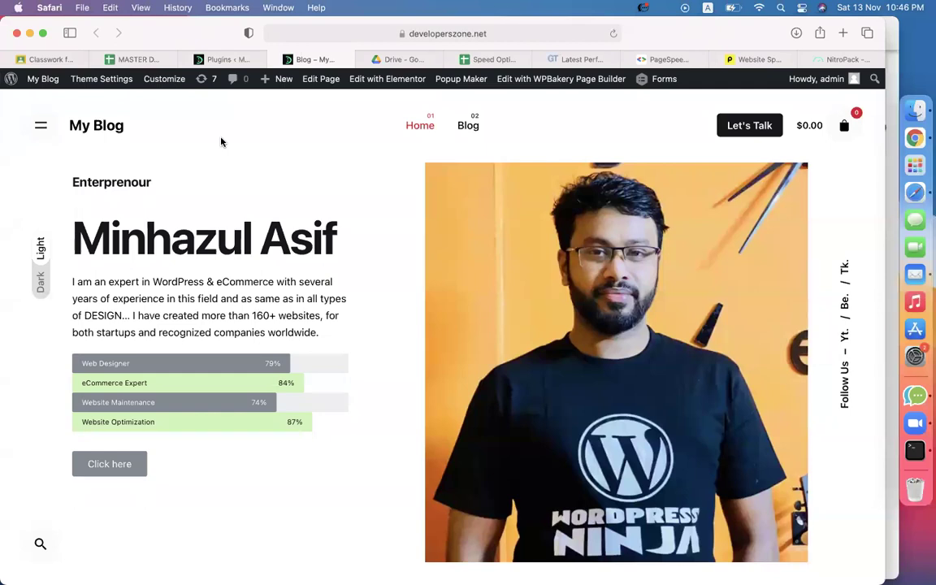
{"action": "left_click", "coordinate": [483, 59]}
{"action": "left_click", "coordinate": [545, 398]}
{"action": "left_click", "coordinate": [225, 274]}
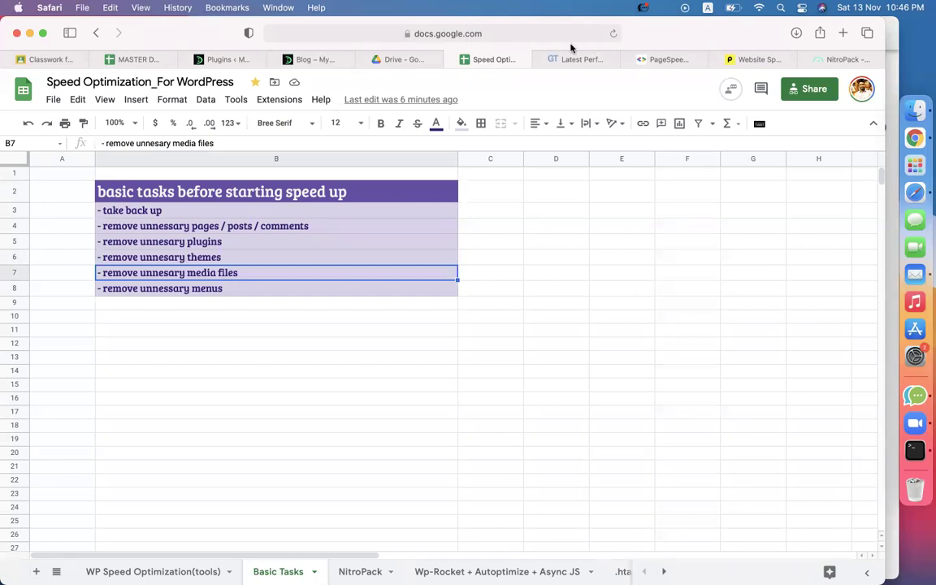
{"action": "left_click", "coordinate": [299, 59]}
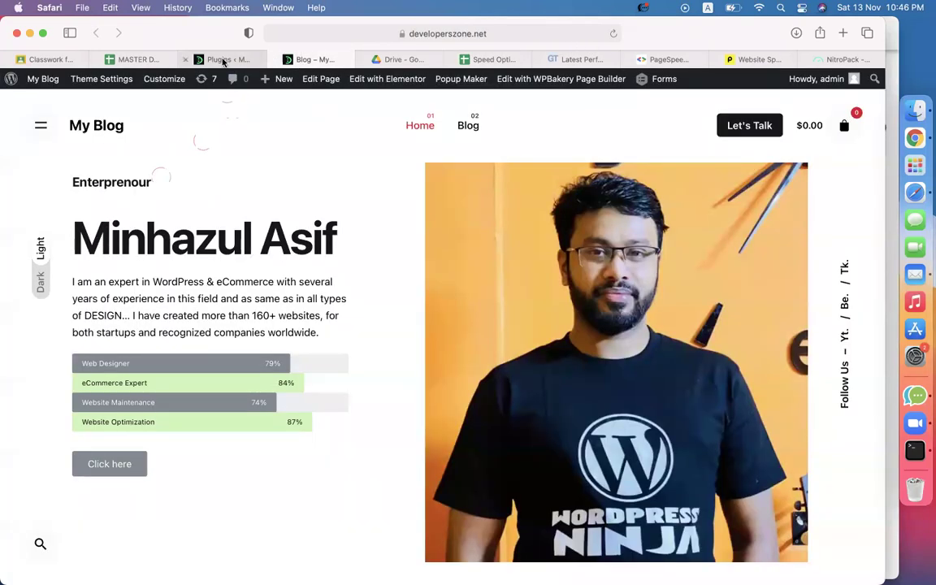
{"action": "left_click", "coordinate": [223, 60]}
Step: Open the Media Library and dismiss the two Elementor notices
{"action": "left_click", "coordinate": [32, 209]}
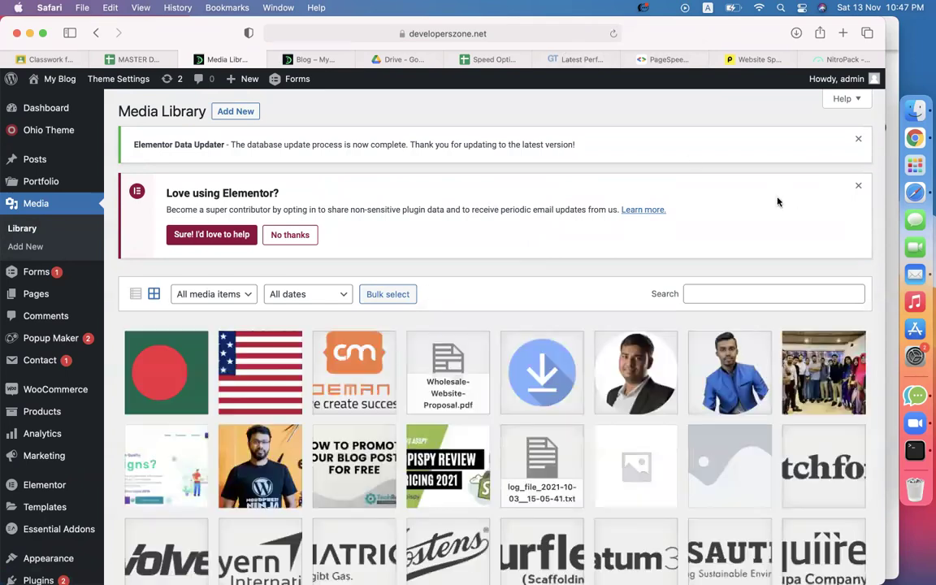
{"action": "left_click", "coordinate": [857, 186]}
{"action": "left_click", "coordinate": [856, 143]}
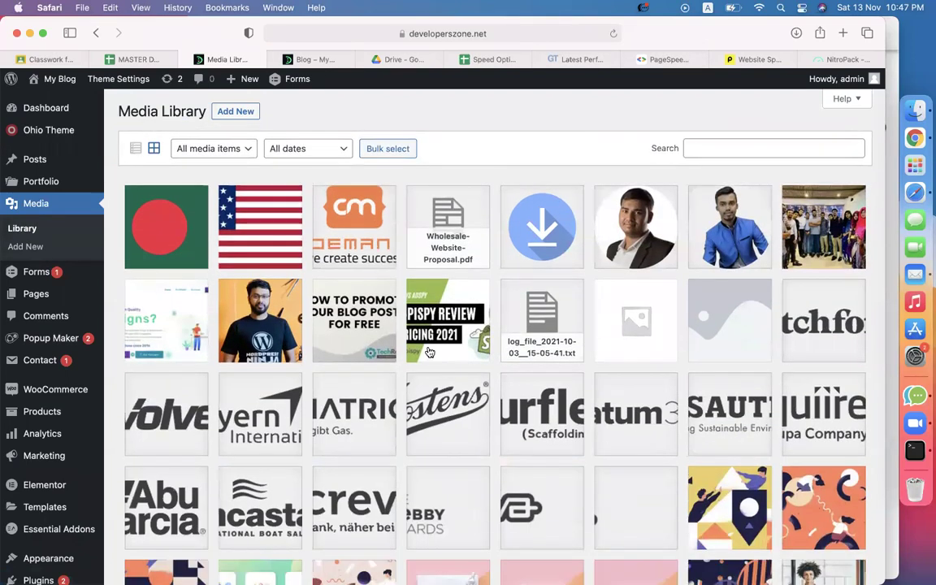
{"action": "scroll", "coordinate": [411, 439], "scroll_direction": "down", "scroll_amount": 2}
{"action": "scroll", "coordinate": [412, 439], "scroll_direction": "down", "scroll_amount": 2}
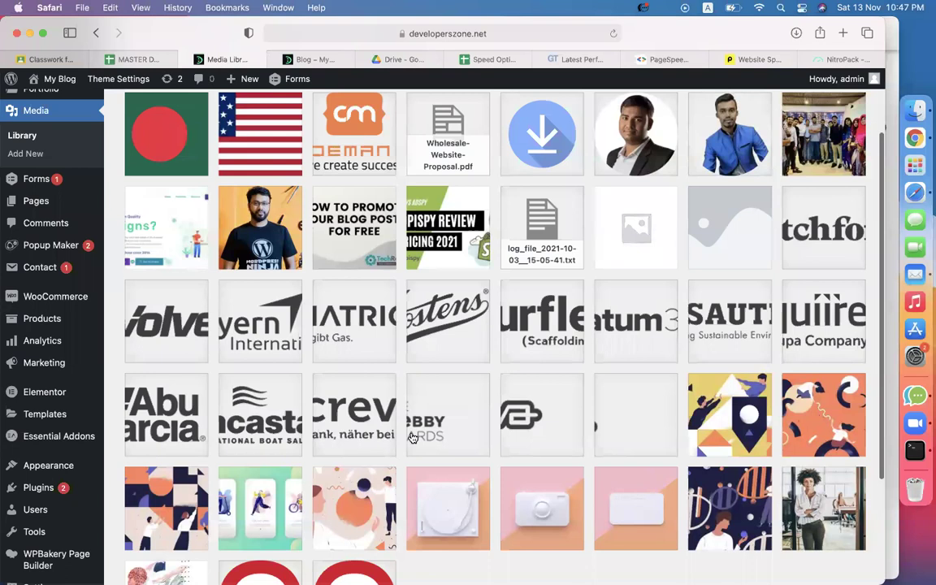
{"action": "scroll", "coordinate": [411, 437], "scroll_direction": "down", "scroll_amount": 5}
{"action": "scroll", "coordinate": [412, 437], "scroll_direction": "up", "scroll_amount": 5}
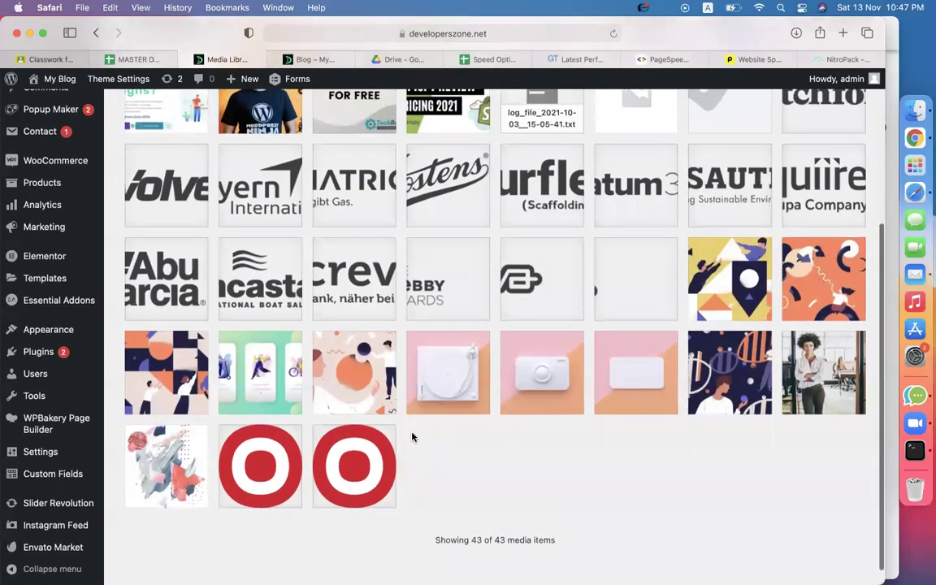
{"action": "scroll", "coordinate": [412, 438], "scroll_direction": "up", "scroll_amount": 2}
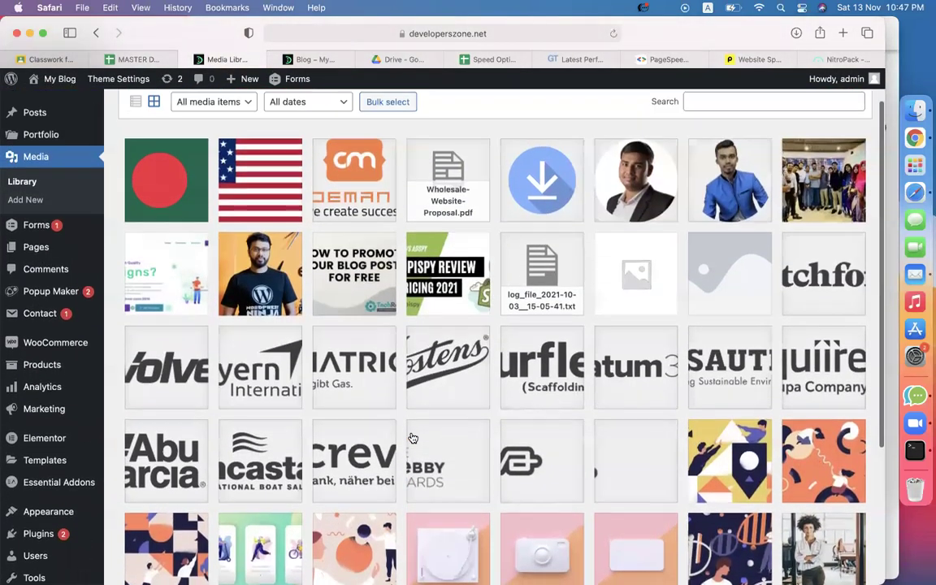
Step: Permanently delete woocommerce-placeholder.png, then open the oh_logo_12.png attachment details
{"action": "left_click", "coordinate": [652, 303]}
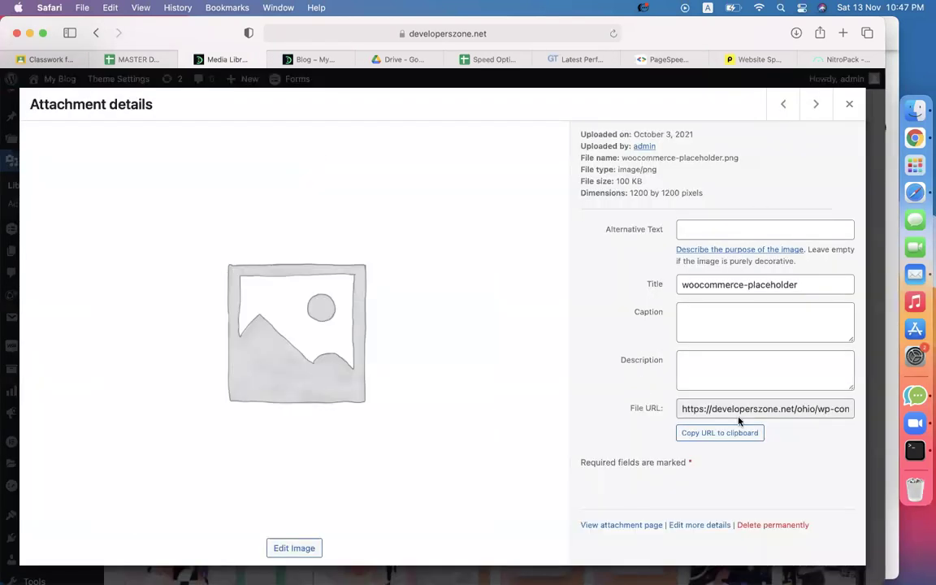
{"action": "left_click", "coordinate": [765, 525]}
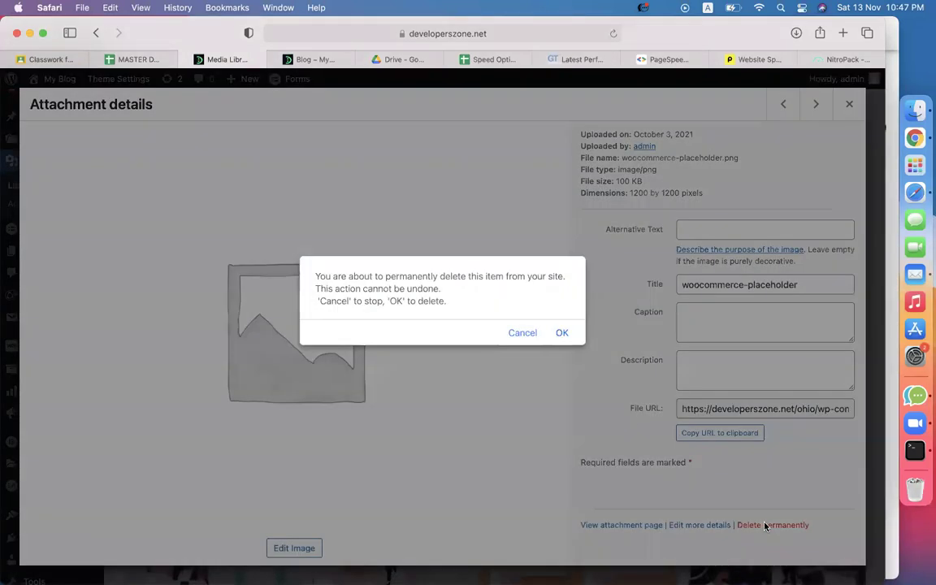
{"action": "left_click", "coordinate": [561, 333]}
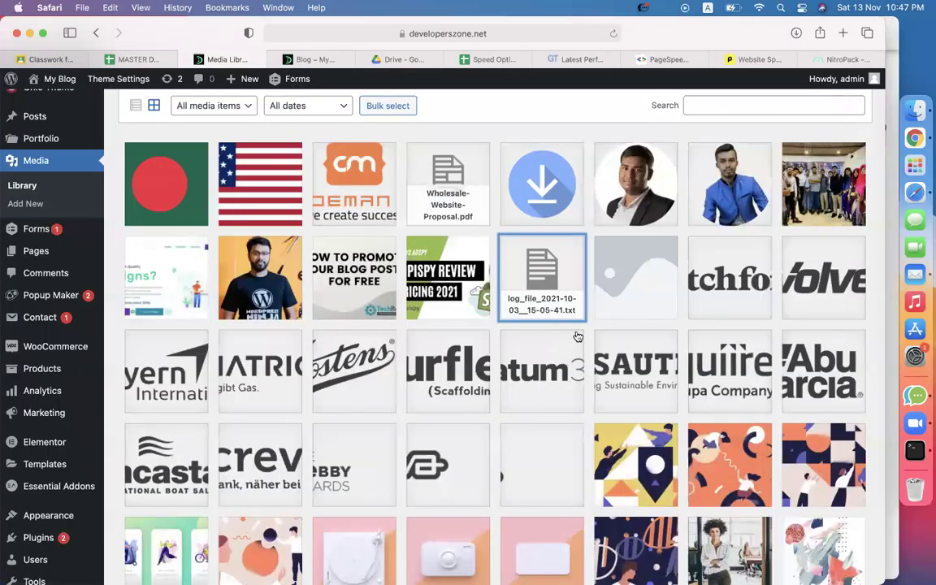
{"action": "left_click", "coordinate": [625, 260]}
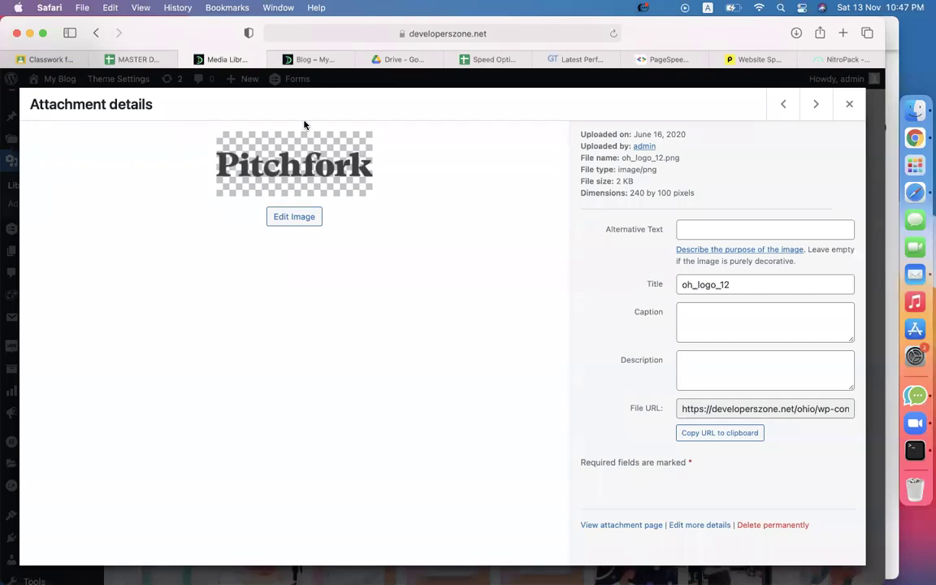
Step: Scroll through the blog homepage to check which images it uses
{"action": "left_click", "coordinate": [304, 61]}
{"action": "scroll", "coordinate": [303, 341], "scroll_direction": "down", "scroll_amount": 10}
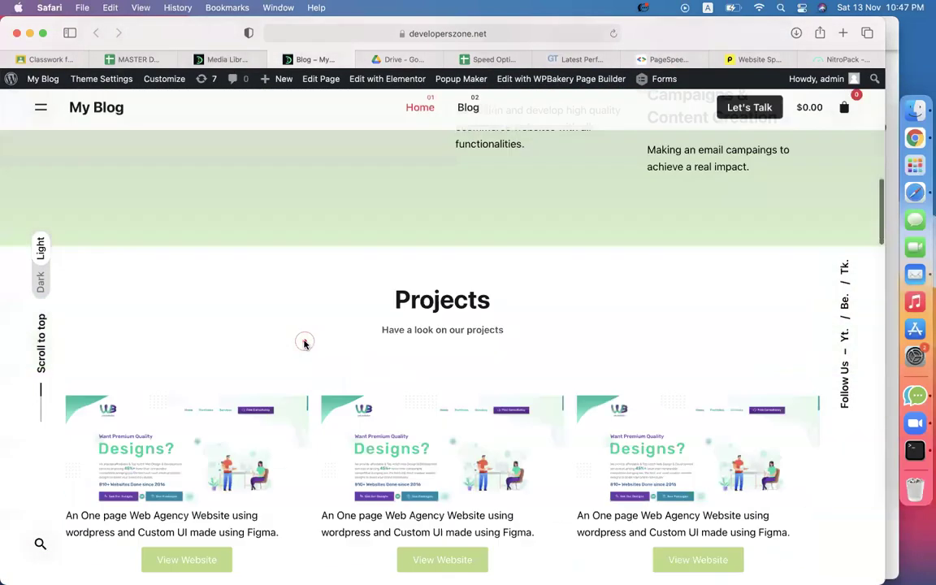
{"action": "scroll", "coordinate": [303, 343], "scroll_direction": "down", "scroll_amount": 15}
{"action": "right_click", "coordinate": [303, 341]}
{"action": "left_click", "coordinate": [255, 380]}
{"action": "scroll", "coordinate": [203, 426], "scroll_direction": "down", "scroll_amount": 10}
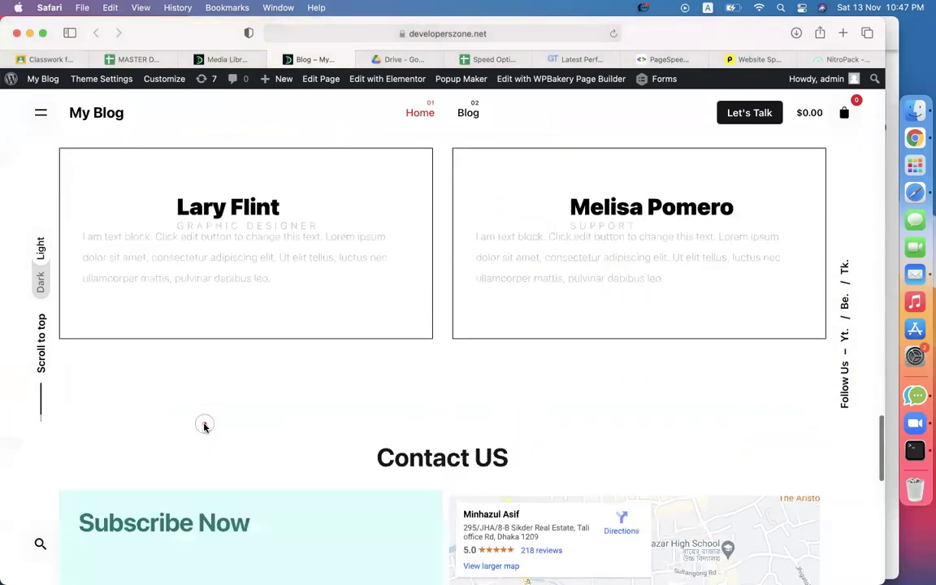
{"action": "scroll", "coordinate": [203, 425], "scroll_direction": "down", "scroll_amount": 10}
{"action": "scroll", "coordinate": [204, 426], "scroll_direction": "up", "scroll_amount": 10}
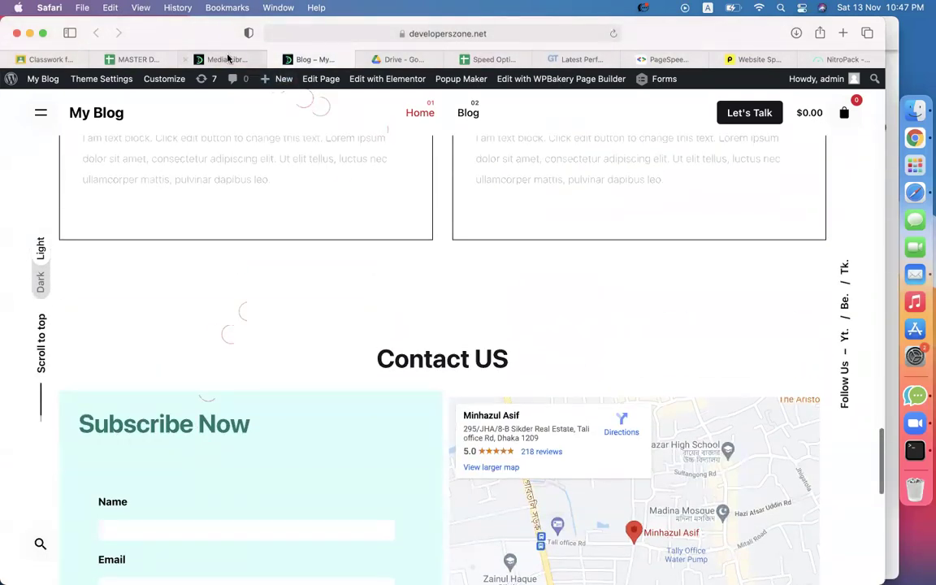
Step: Close the oh_logo_12 details and compare the Media Library grid against the blog page
{"action": "left_click", "coordinate": [227, 58]}
{"action": "left_click", "coordinate": [848, 105]}
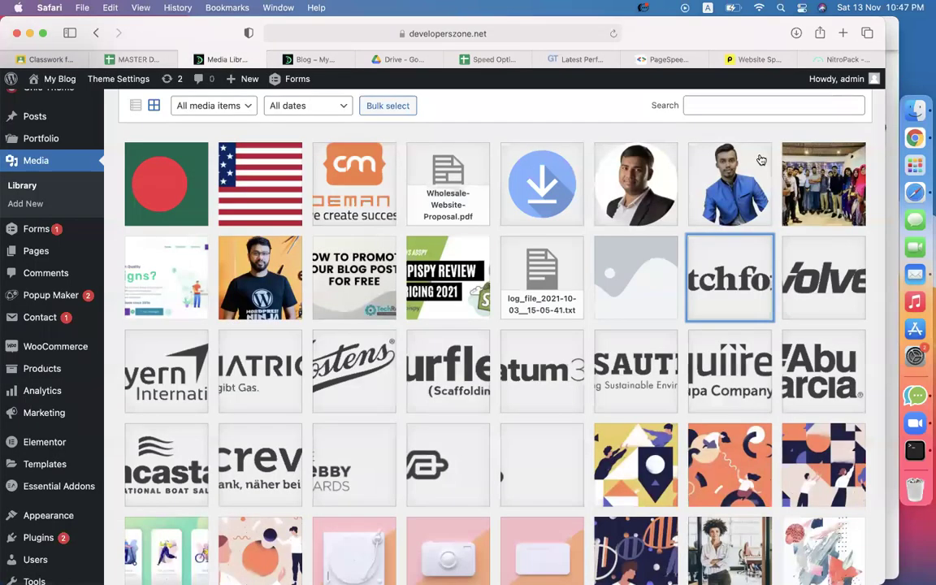
{"action": "scroll", "coordinate": [761, 160], "scroll_direction": "down", "scroll_amount": 5}
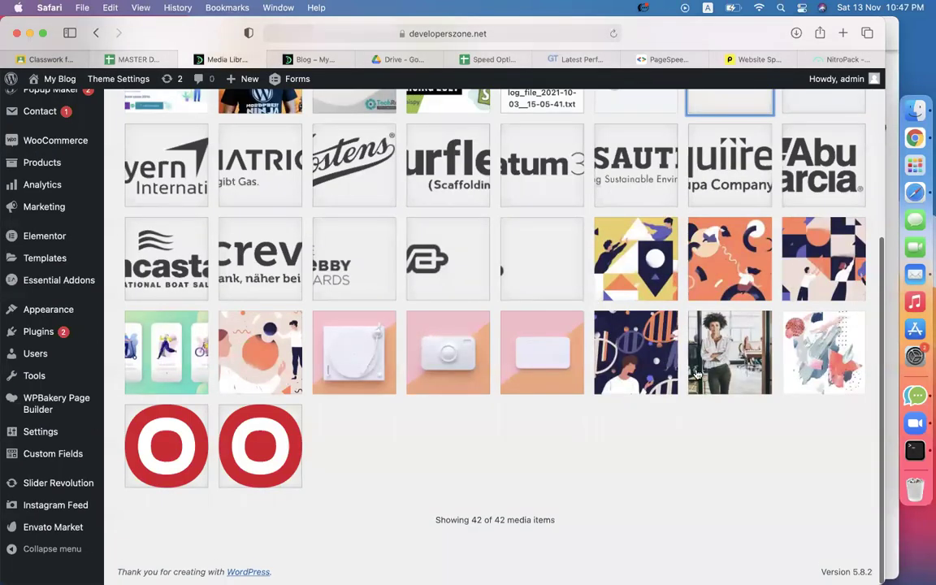
{"action": "left_click", "coordinate": [317, 58]}
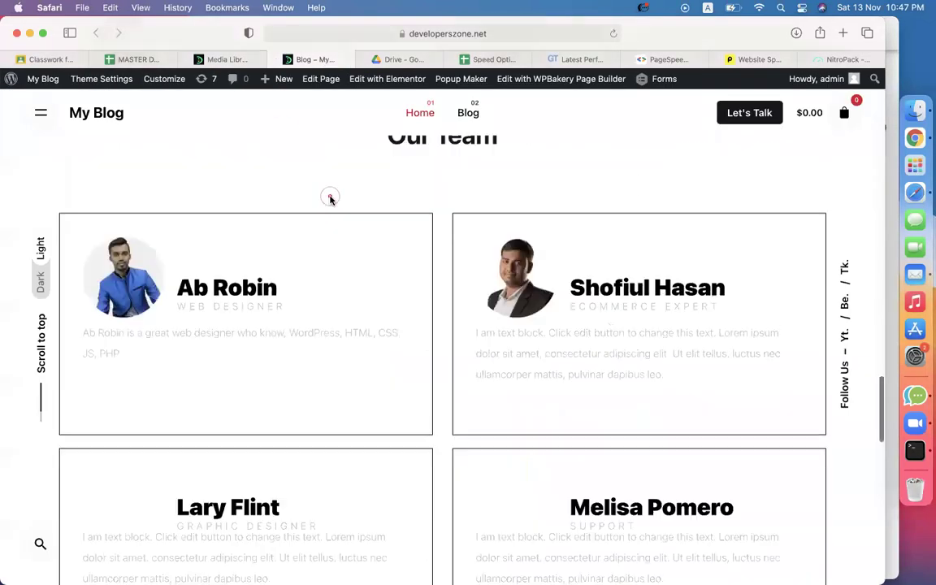
{"action": "scroll", "coordinate": [328, 198], "scroll_direction": "down", "scroll_amount": 10}
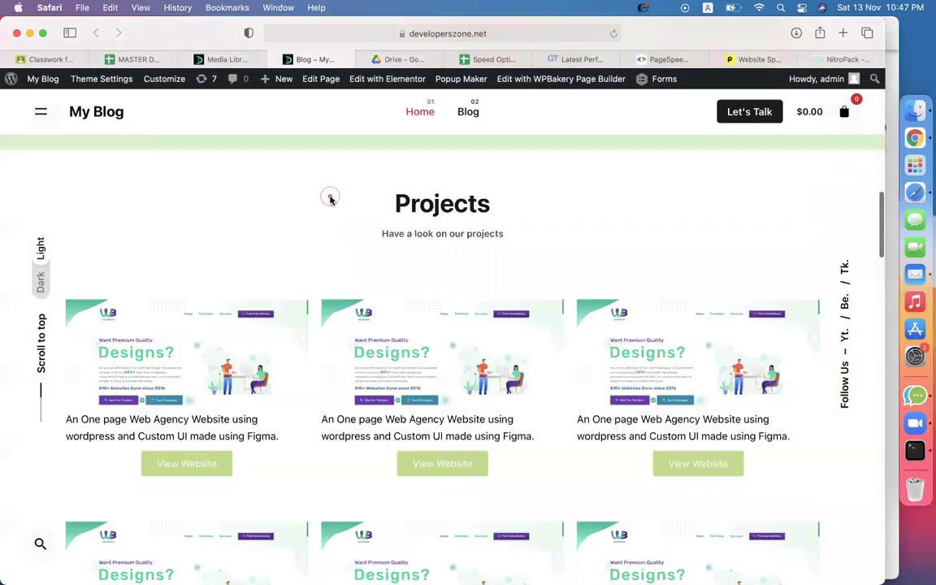
{"action": "scroll", "coordinate": [328, 198], "scroll_direction": "down", "scroll_amount": 15}
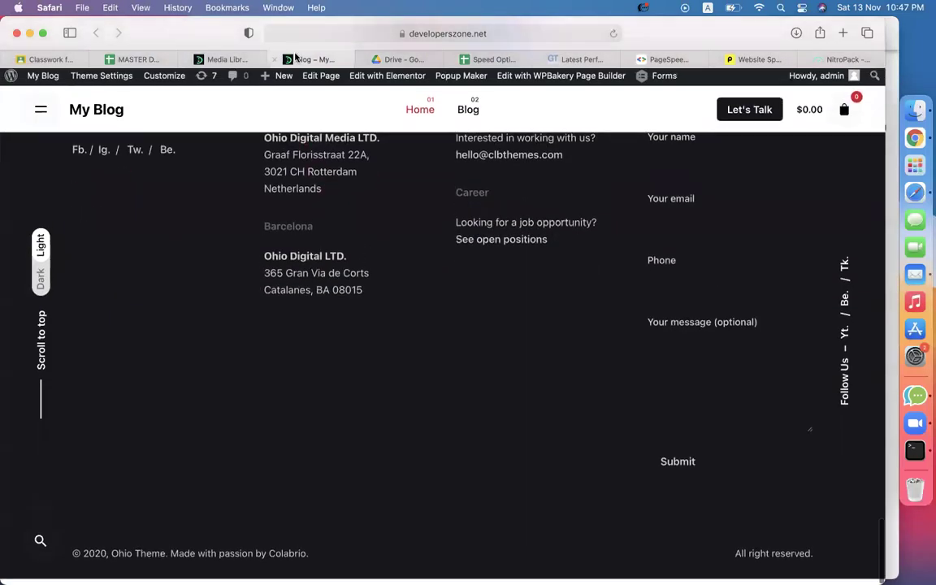
{"action": "left_click", "coordinate": [224, 59]}
{"action": "scroll", "coordinate": [394, 378], "scroll_direction": "up", "scroll_amount": 3}
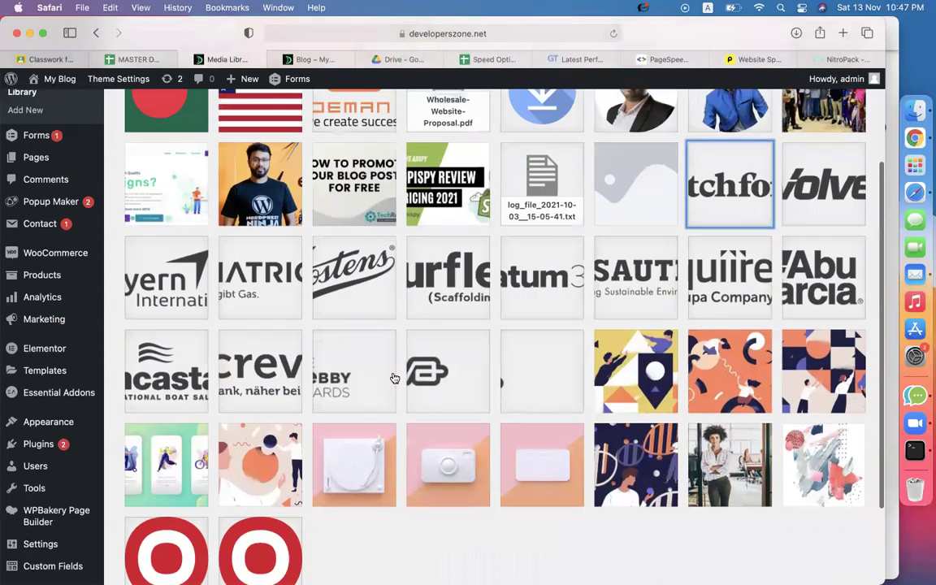
{"action": "scroll", "coordinate": [393, 378], "scroll_direction": "down", "scroll_amount": 3}
Step: Permanently delete the Amusement park image oh__img103_small.jpg
{"action": "left_click", "coordinate": [656, 260]}
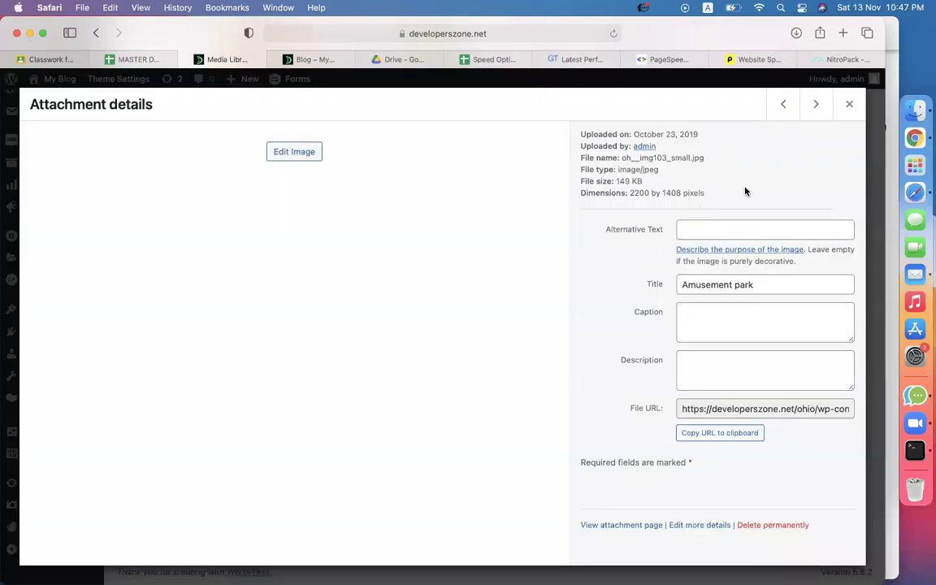
{"action": "left_click", "coordinate": [772, 525]}
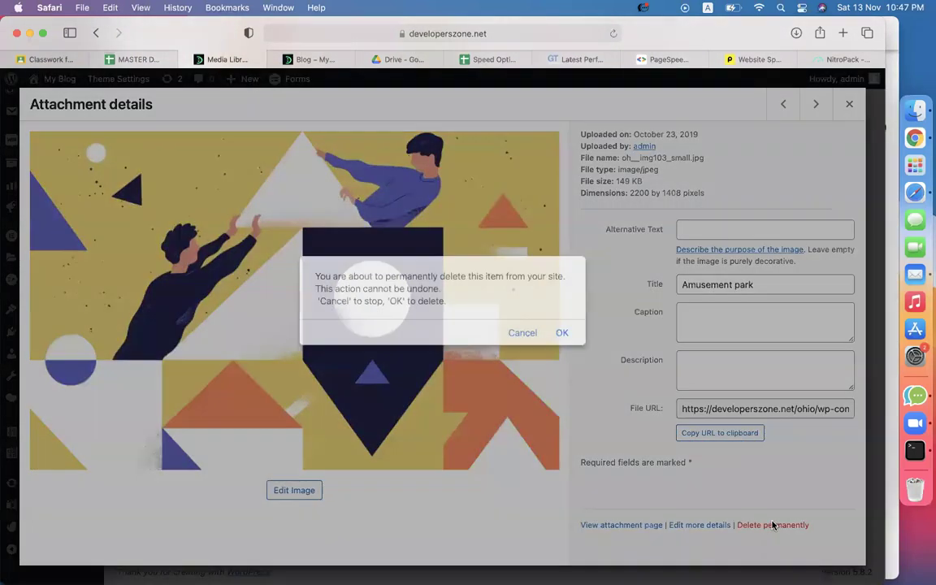
{"action": "left_click", "coordinate": [562, 332]}
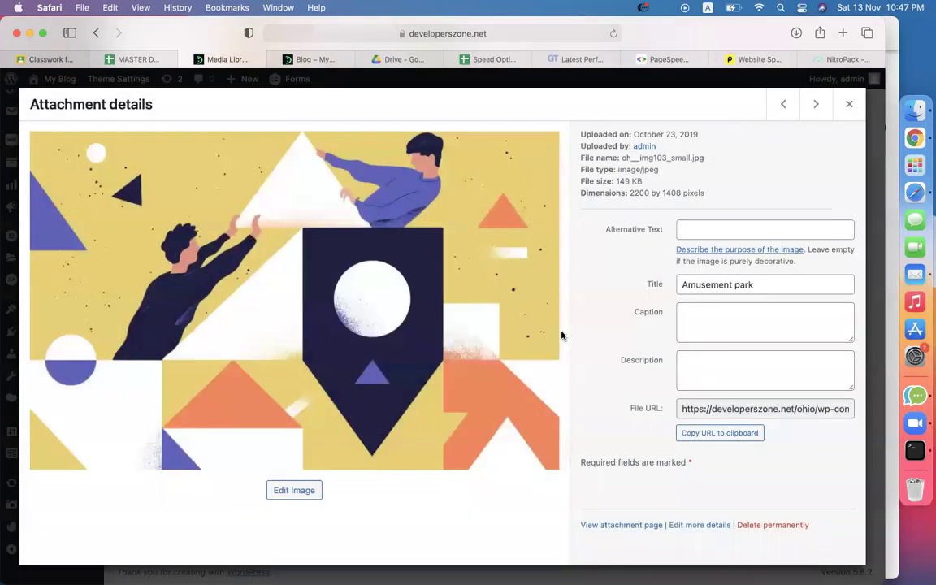
{"action": "scroll", "coordinate": [459, 339], "scroll_direction": "up", "scroll_amount": 6}
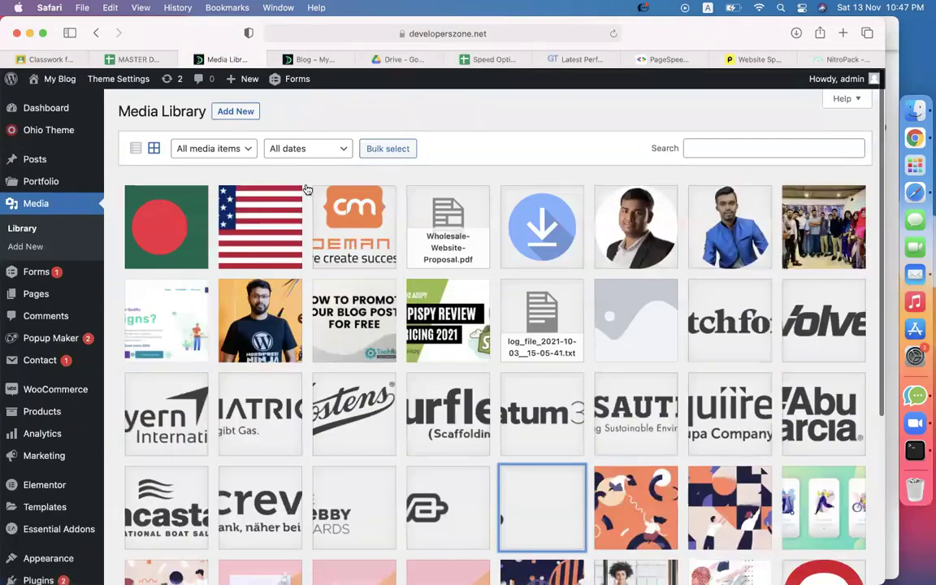
Step: Bulk-select ten unneeded images, including the camera, pink card and DNA illustrations
{"action": "left_click", "coordinate": [386, 149]}
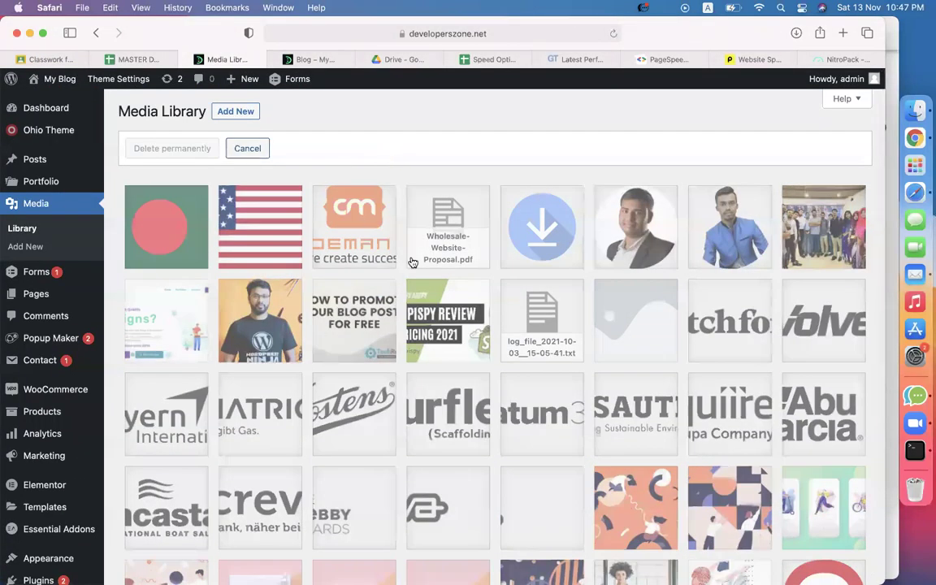
{"action": "scroll", "coordinate": [411, 261], "scroll_direction": "down", "scroll_amount": 5}
{"action": "left_click", "coordinate": [625, 260]}
{"action": "left_click", "coordinate": [706, 262]}
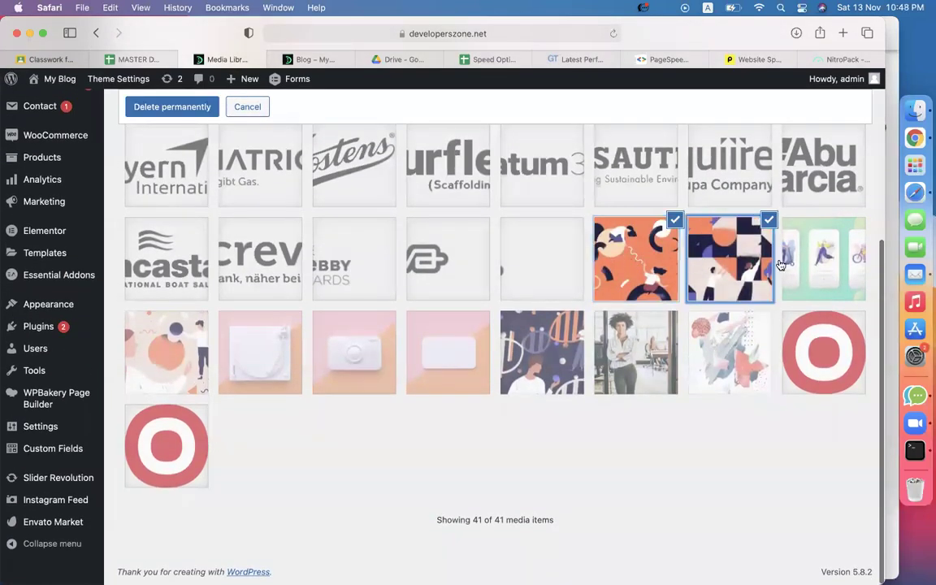
{"action": "left_click", "coordinate": [800, 268]}
{"action": "left_click", "coordinate": [160, 324]}
{"action": "left_click", "coordinate": [226, 358]}
{"action": "left_click", "coordinate": [344, 361]}
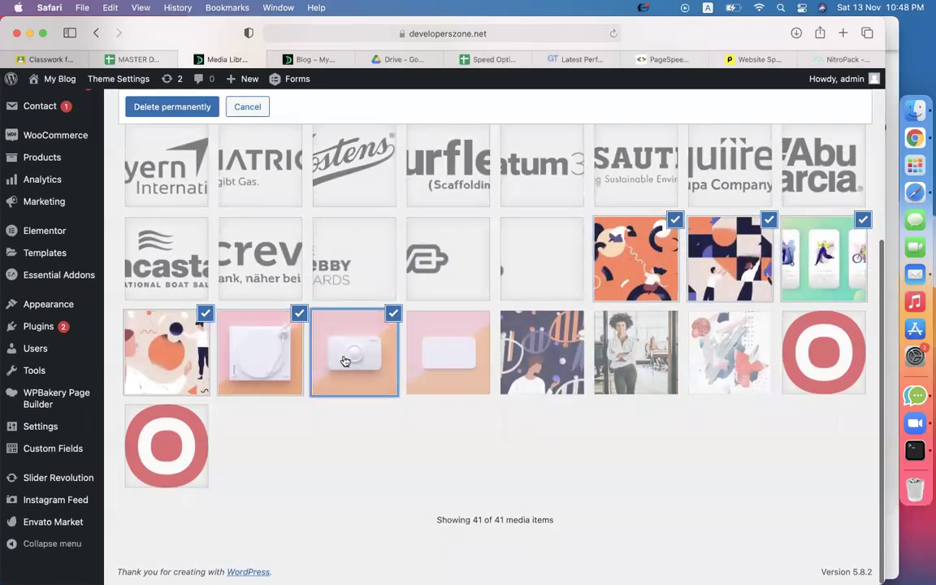
{"action": "left_click", "coordinate": [460, 372]}
{"action": "left_click", "coordinate": [542, 361]}
{"action": "left_click", "coordinate": [635, 363]}
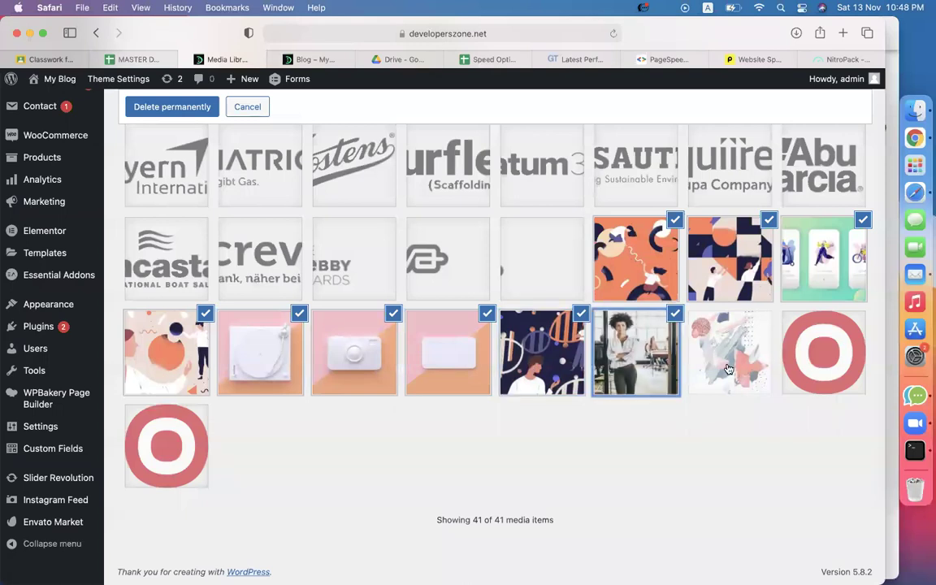
{"action": "left_click", "coordinate": [727, 369]}
{"action": "scroll", "coordinate": [569, 284], "scroll_direction": "up", "scroll_amount": 5}
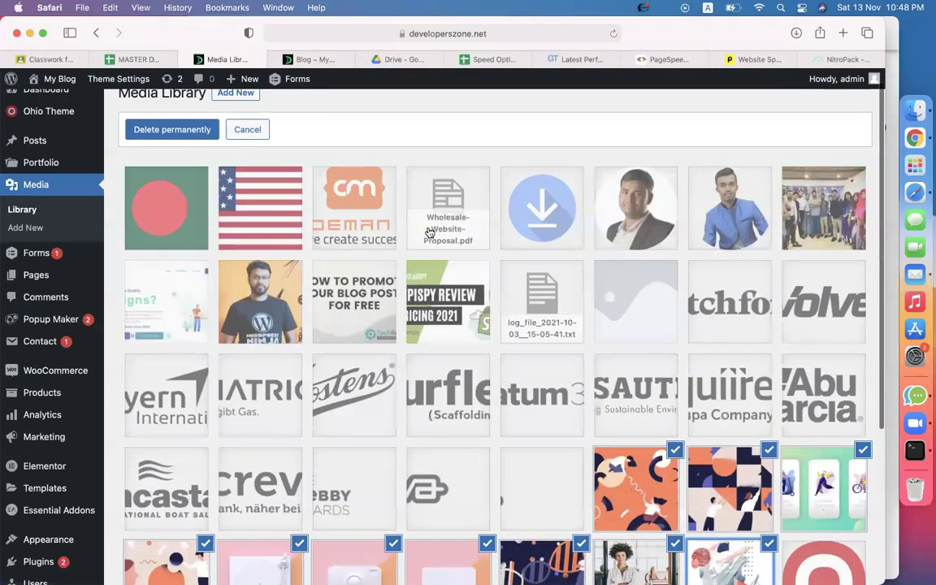
Step: Permanently delete the ten selected images, leaving 31 media items, and exit bulk select
{"action": "left_click", "coordinate": [171, 129]}
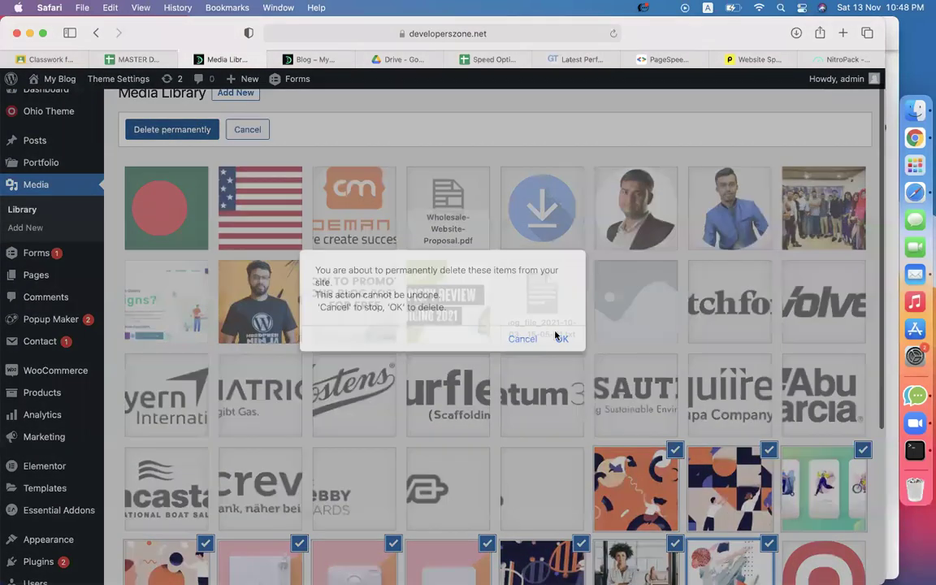
{"action": "left_click", "coordinate": [560, 338]}
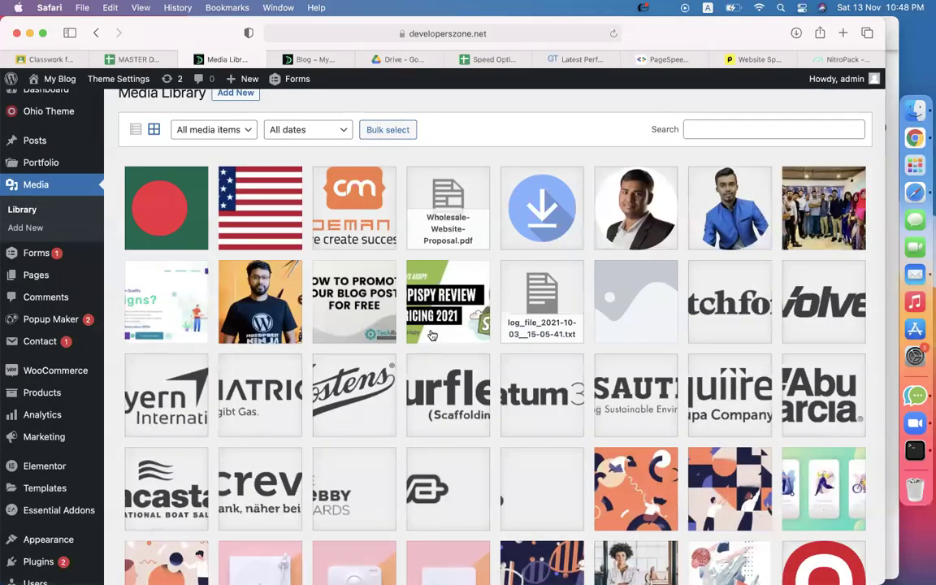
{"action": "scroll", "coordinate": [431, 333], "scroll_direction": "down", "scroll_amount": 6}
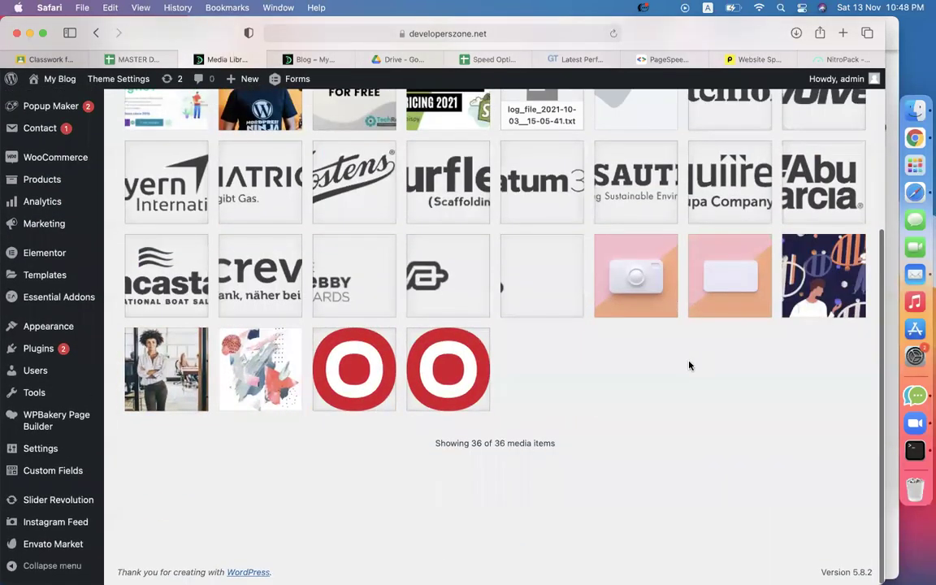
{"action": "scroll", "coordinate": [658, 304], "scroll_direction": "up", "scroll_amount": 5}
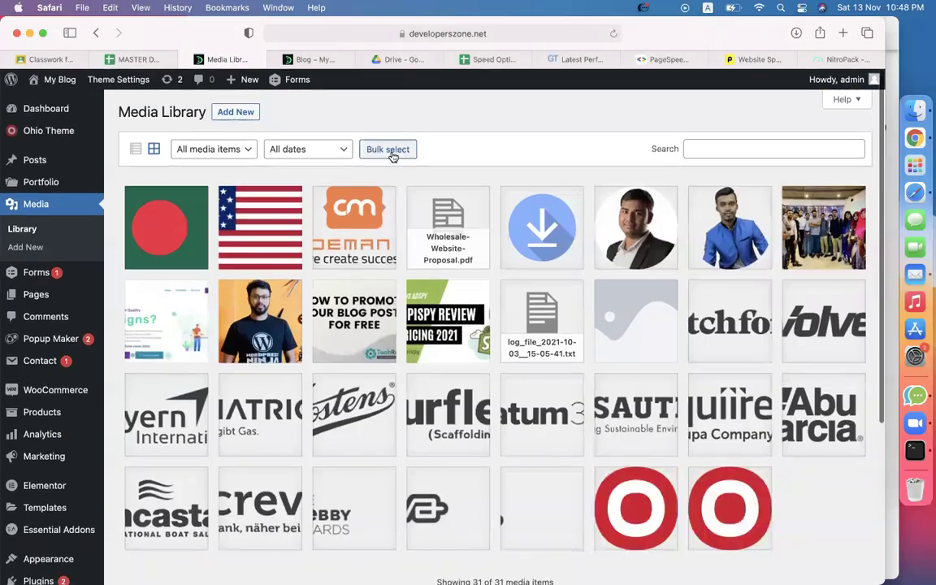
{"action": "left_click", "coordinate": [389, 149]}
{"action": "scroll", "coordinate": [607, 271], "scroll_direction": "down", "scroll_amount": 5}
{"action": "scroll", "coordinate": [450, 315], "scroll_direction": "up", "scroll_amount": 5}
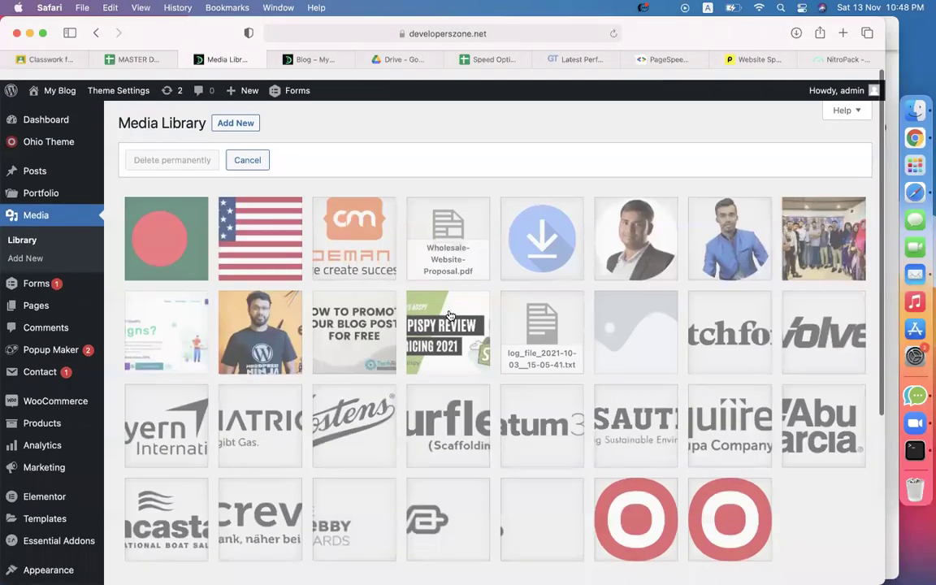
{"action": "left_click", "coordinate": [248, 158]}
{"action": "scroll", "coordinate": [372, 384], "scroll_direction": "down", "scroll_amount": 5}
{"action": "scroll", "coordinate": [372, 384], "scroll_direction": "up", "scroll_amount": 5}
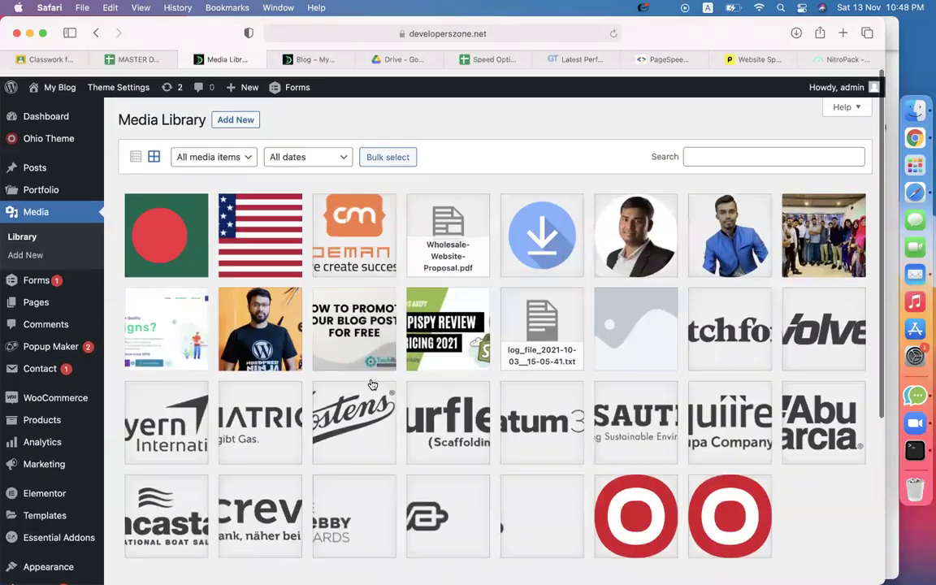
{"action": "left_click", "coordinate": [316, 60]}
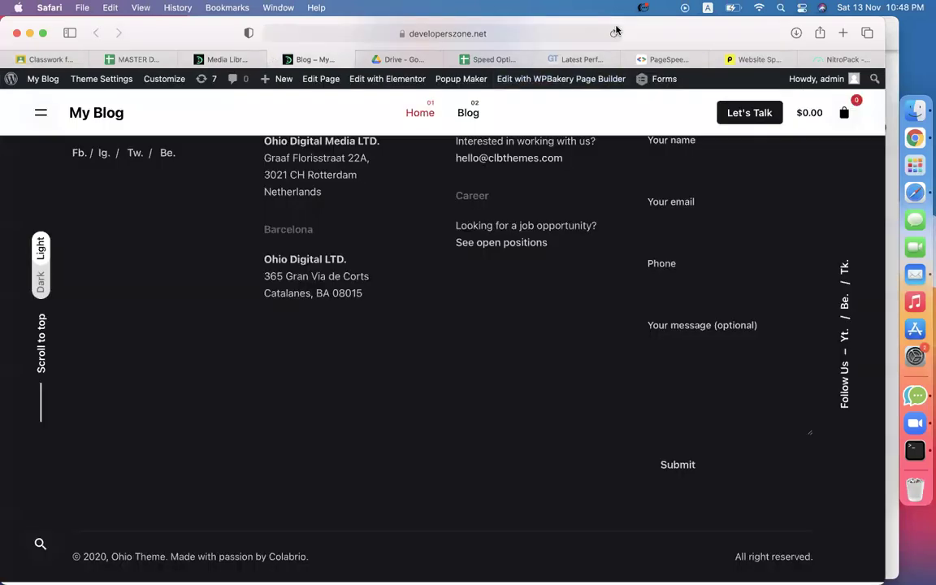
Step: Reload the blog homepage and confirm its portrait, team photo, services and Contact US sections
{"action": "left_click", "coordinate": [614, 33]}
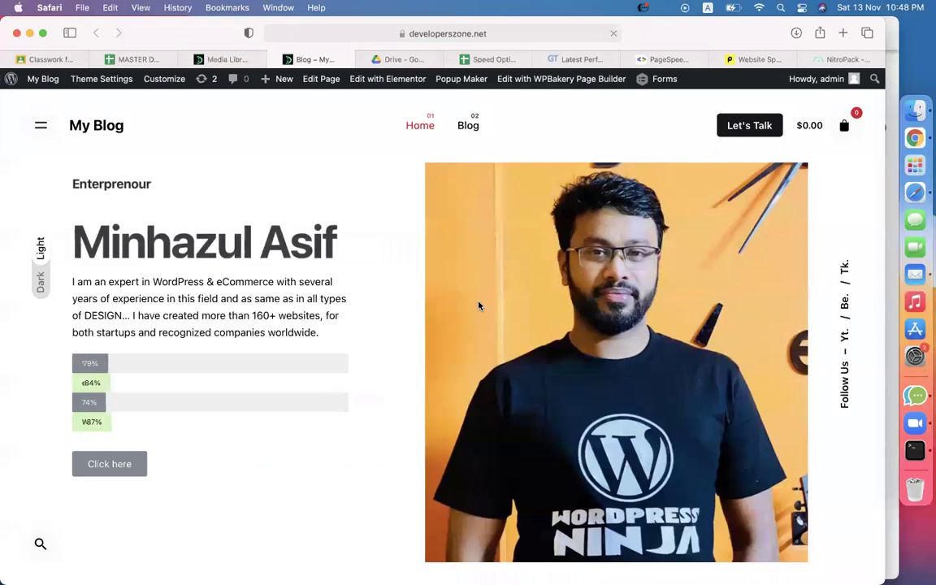
{"action": "scroll", "coordinate": [479, 306], "scroll_direction": "down", "scroll_amount": 15}
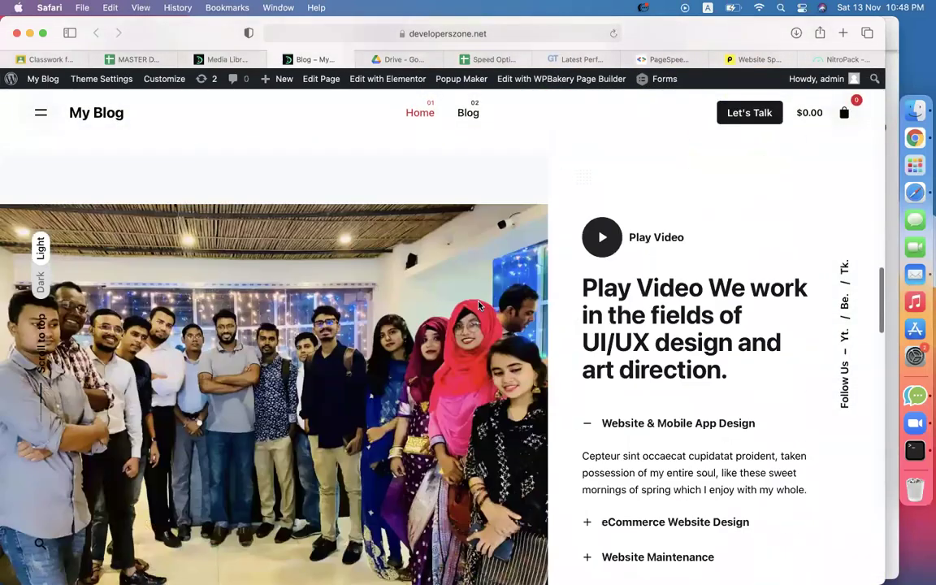
{"action": "scroll", "coordinate": [478, 306], "scroll_direction": "down", "scroll_amount": 15}
{"action": "scroll", "coordinate": [478, 304], "scroll_direction": "up", "scroll_amount": 20}
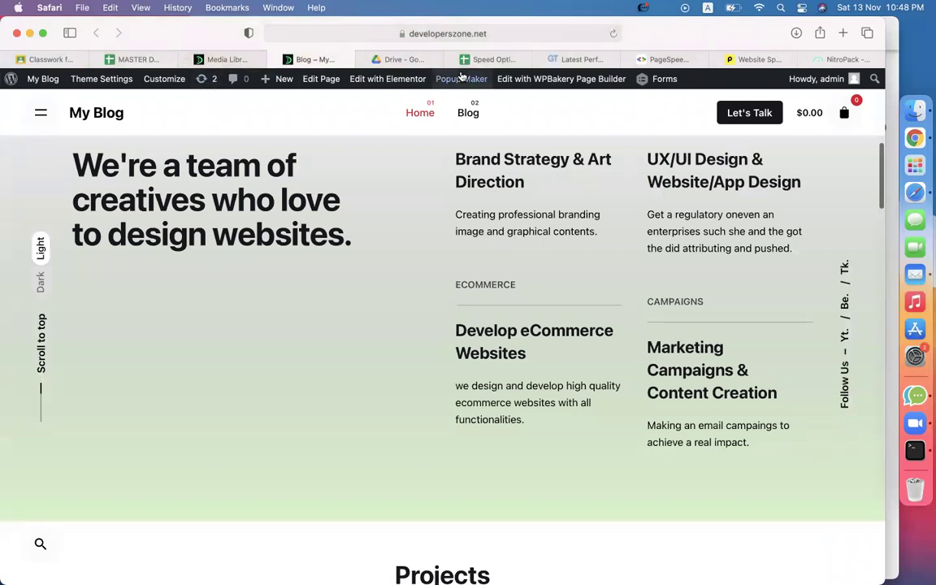
Step: Review checklist cells B7 and B8 on removing media files and menus
{"action": "left_click", "coordinate": [480, 59]}
{"action": "left_click", "coordinate": [595, 317]}
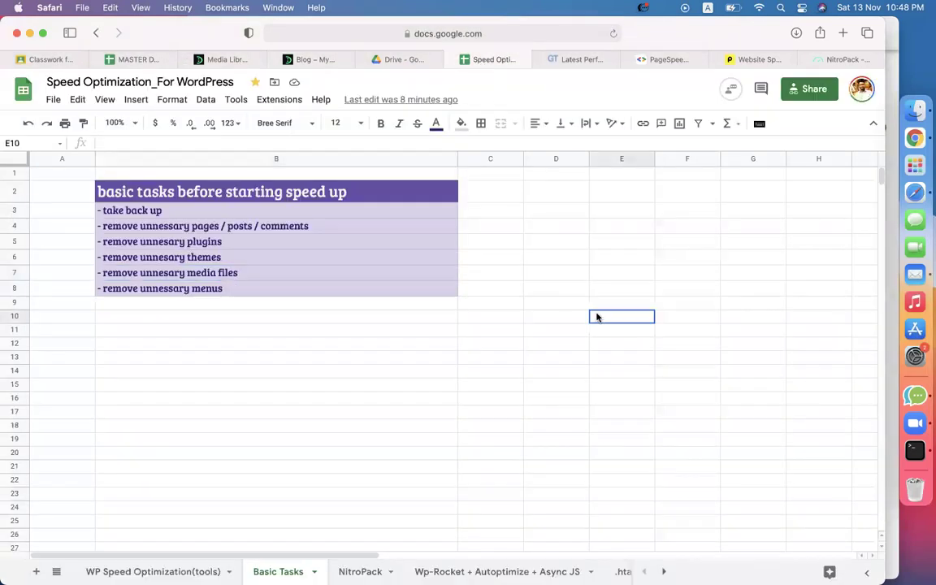
{"action": "left_click", "coordinate": [220, 273]}
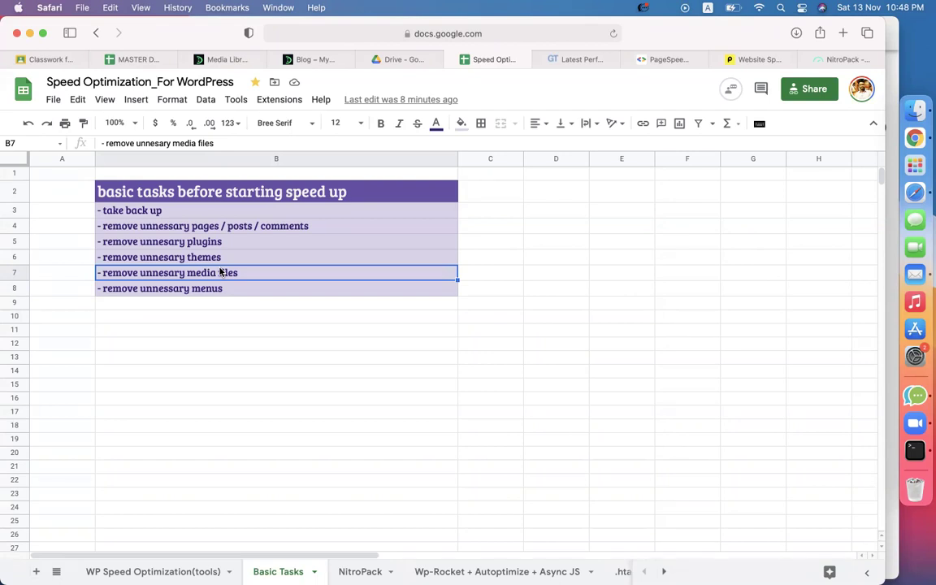
{"action": "left_click", "coordinate": [231, 288]}
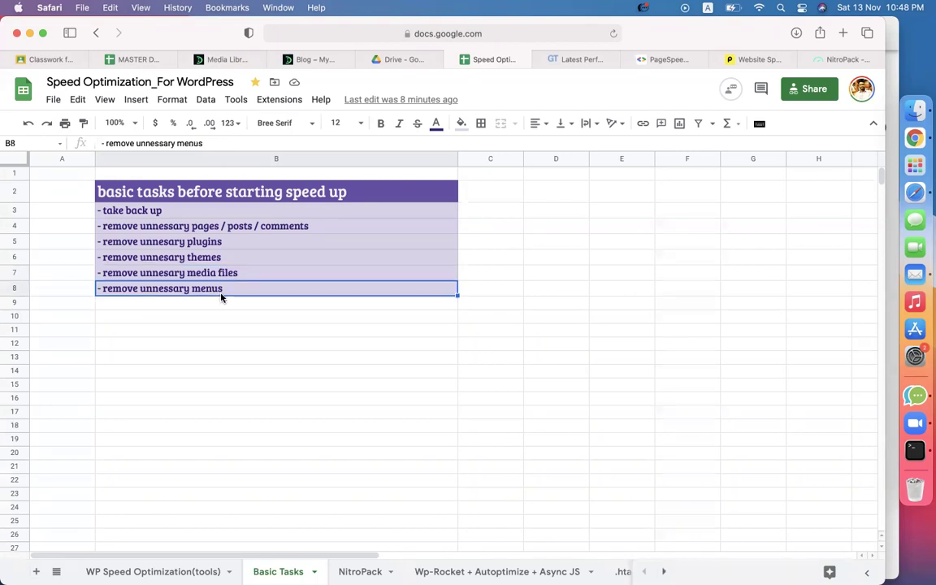
{"action": "left_click", "coordinate": [244, 62]}
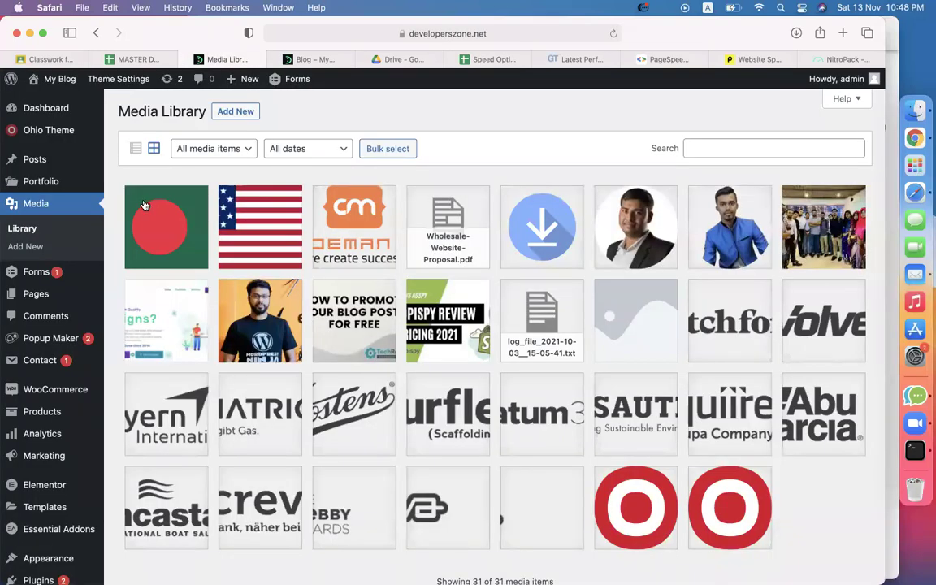
Step: Open Appearance > Menus and confirm the menu holds only Home and Blog
{"action": "left_click", "coordinate": [305, 61]}
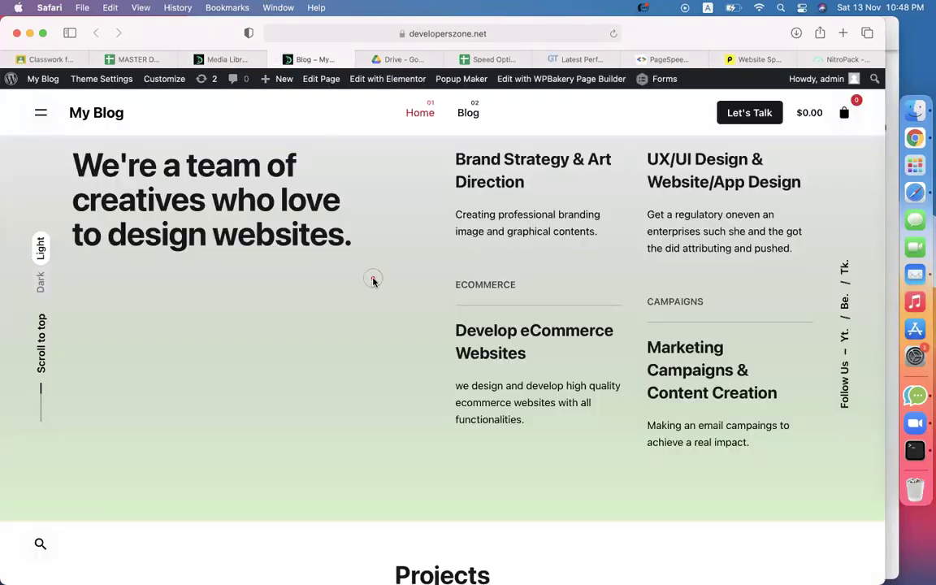
{"action": "scroll", "coordinate": [372, 280], "scroll_direction": "up", "scroll_amount": 10}
{"action": "left_click", "coordinate": [232, 60]}
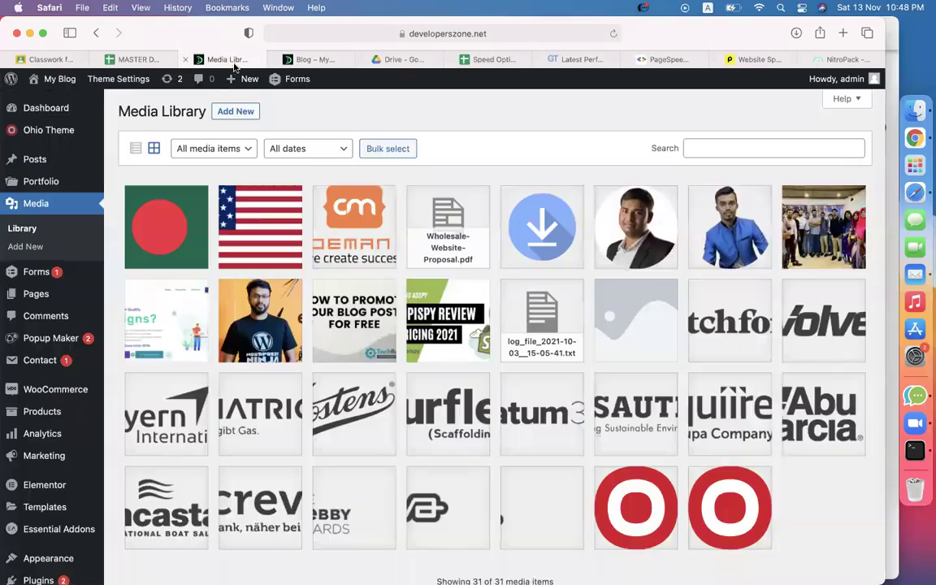
{"action": "scroll", "coordinate": [61, 430], "scroll_direction": "down", "scroll_amount": 2}
{"action": "scroll", "coordinate": [61, 431], "scroll_direction": "down", "scroll_amount": 1}
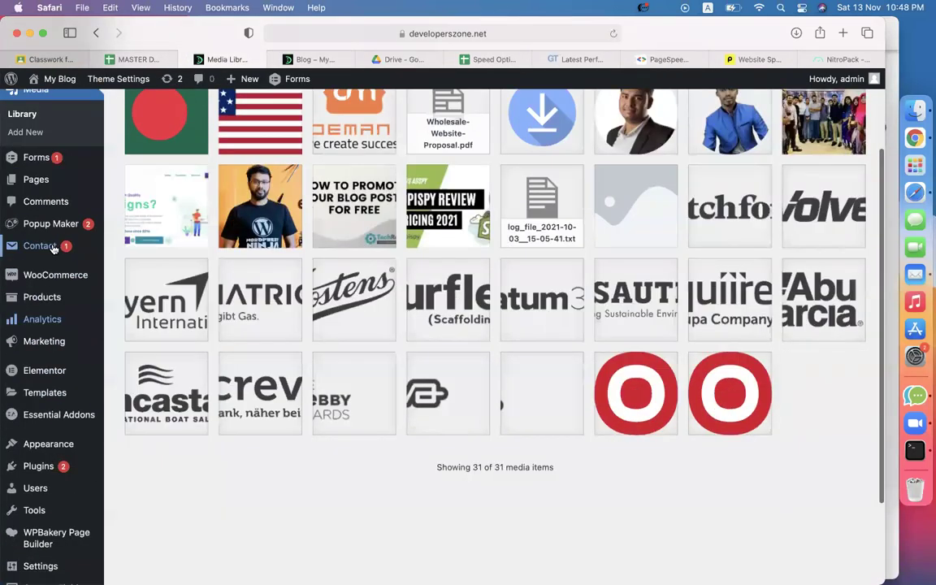
{"action": "mouse_move", "coordinate": [55, 445]}
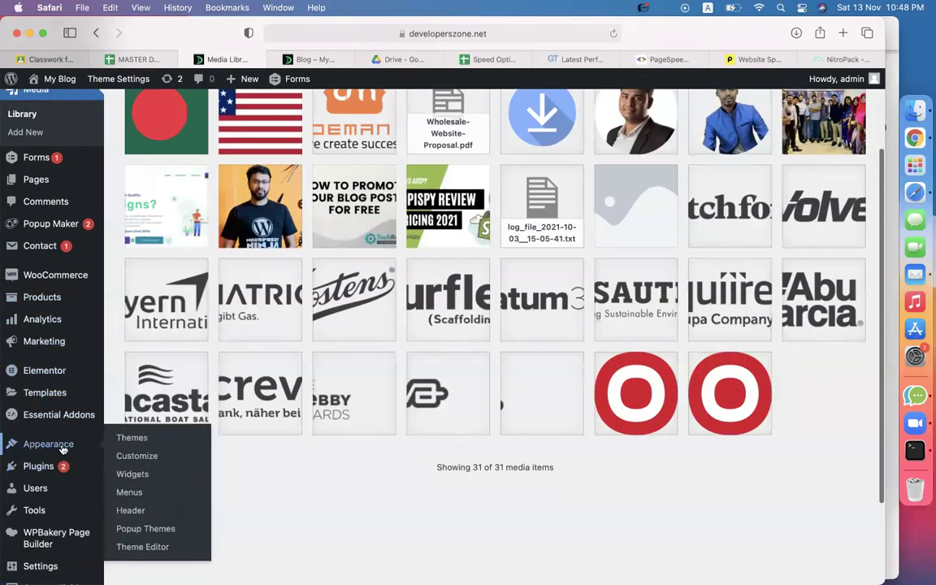
{"action": "left_click", "coordinate": [133, 492]}
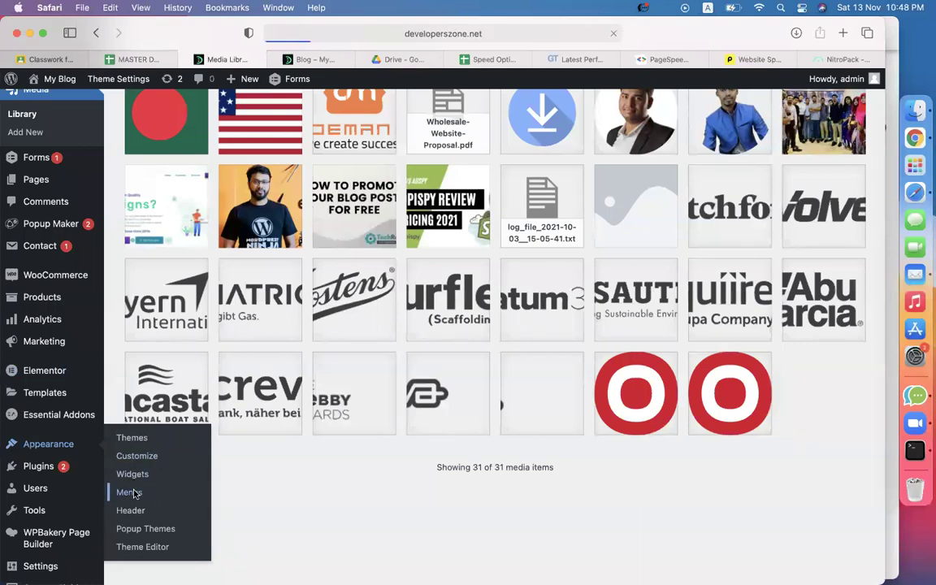
{"action": "scroll", "coordinate": [336, 421], "scroll_direction": "down", "scroll_amount": 1}
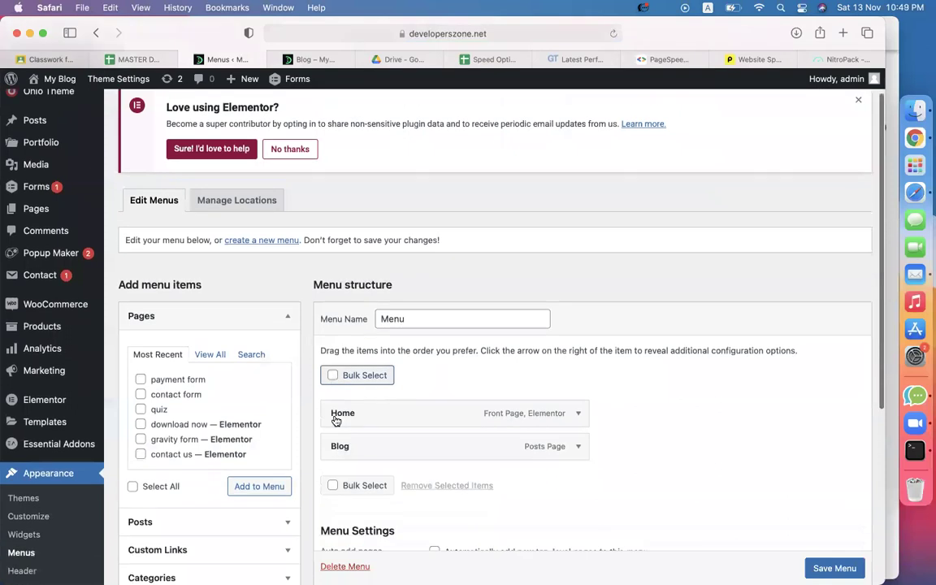
{"action": "scroll", "coordinate": [335, 421], "scroll_direction": "down", "scroll_amount": 2}
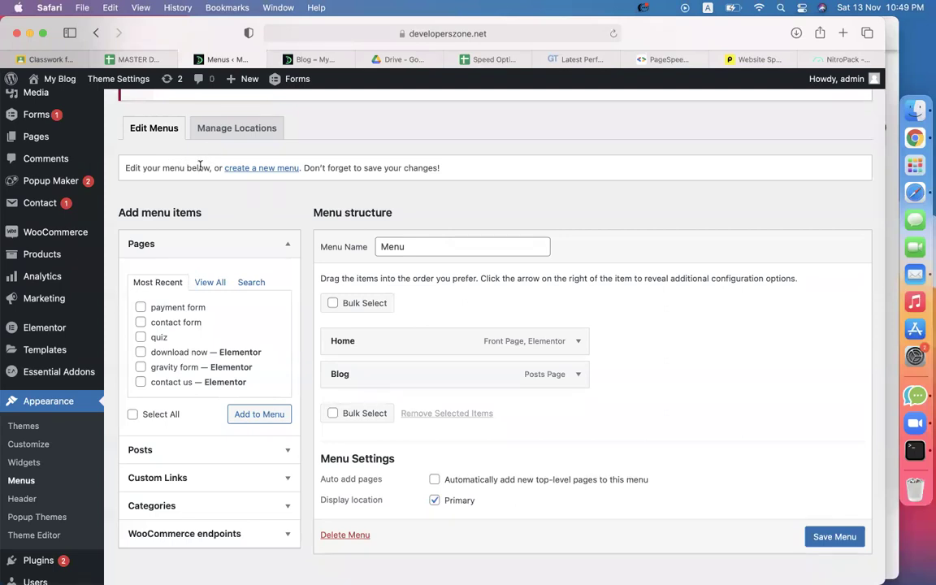
{"action": "scroll", "coordinate": [609, 325], "scroll_direction": "up", "scroll_amount": 5}
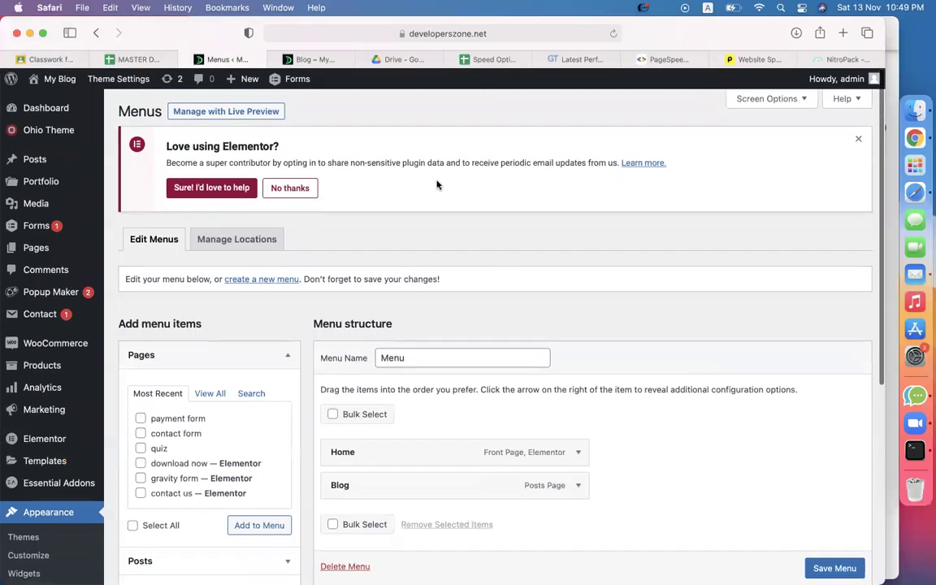
{"action": "left_click", "coordinate": [493, 58]}
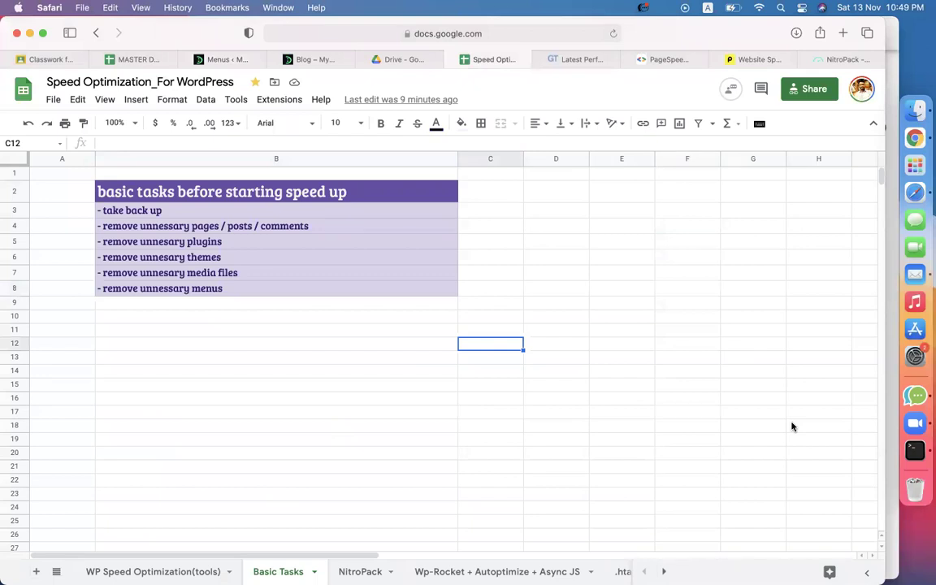
Step: On the NitroPack sheet, clear the Magic-01 label in A2 by pasting the empty A4 cell over it
{"action": "left_click", "coordinate": [373, 571]}
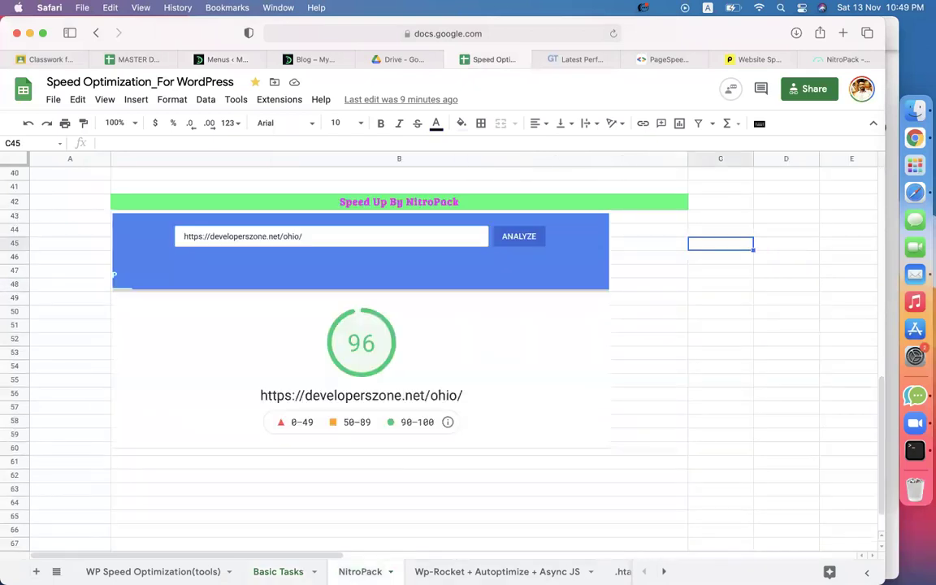
{"action": "left_click", "coordinate": [729, 323]}
{"action": "scroll", "coordinate": [729, 323], "scroll_direction": "up", "scroll_amount": 13}
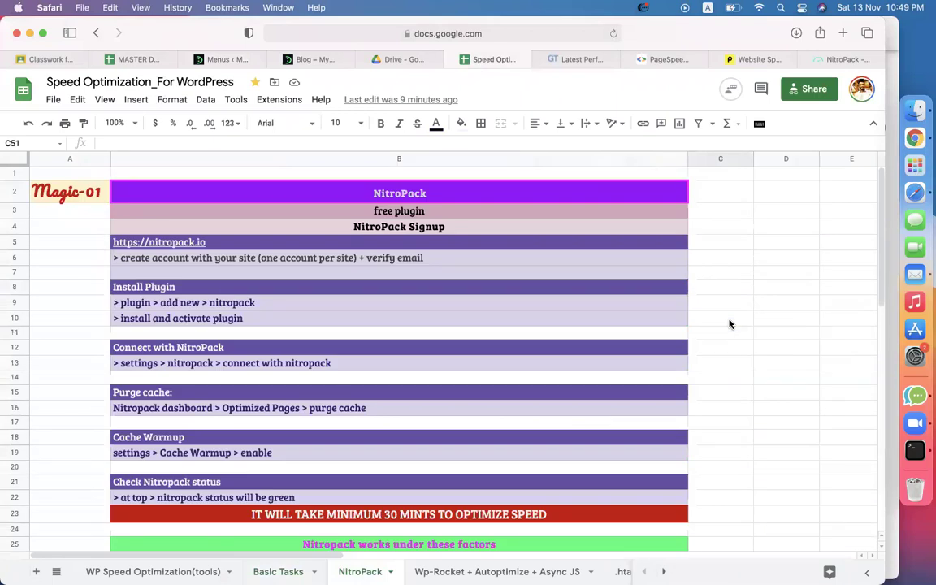
{"action": "left_click", "coordinate": [355, 194]}
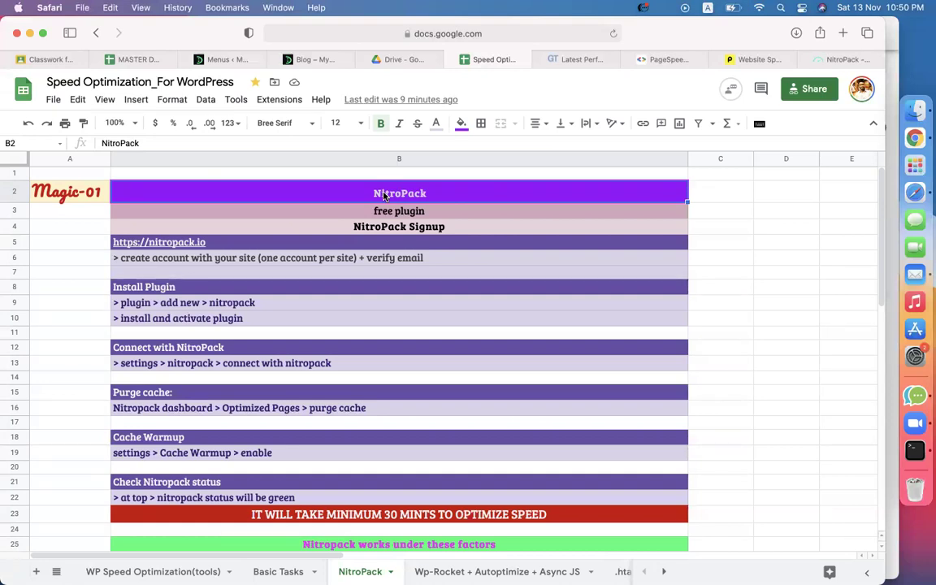
{"action": "left_click", "coordinate": [61, 217]}
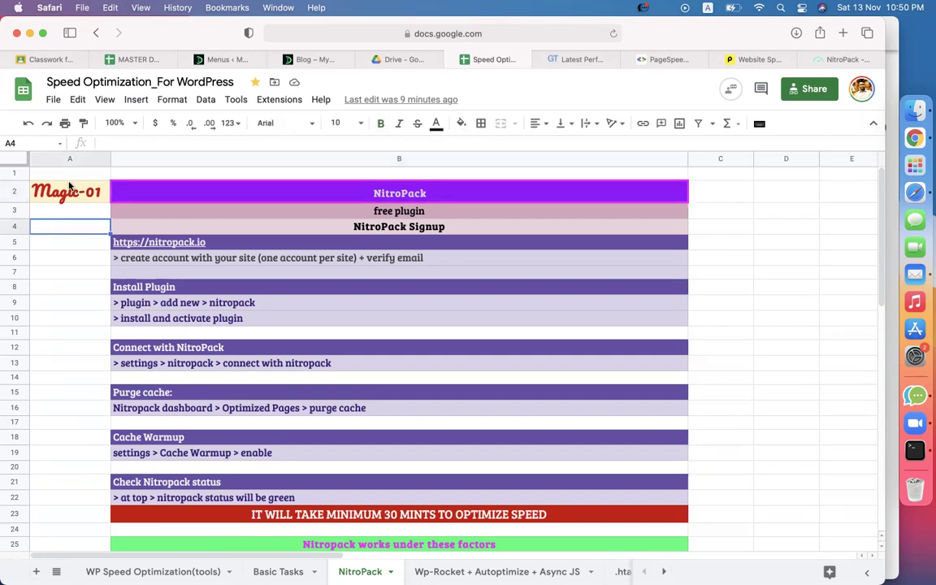
{"action": "key", "text": "ctrl+c"}
{"action": "left_click", "coordinate": [59, 193]}
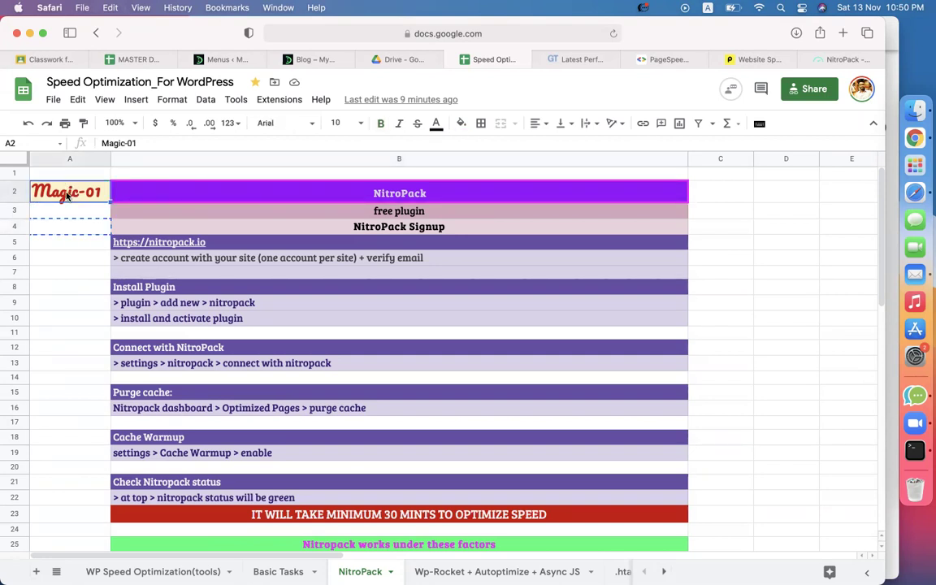
{"action": "key", "text": "ctrl+v"}
{"action": "left_click", "coordinate": [66, 303]}
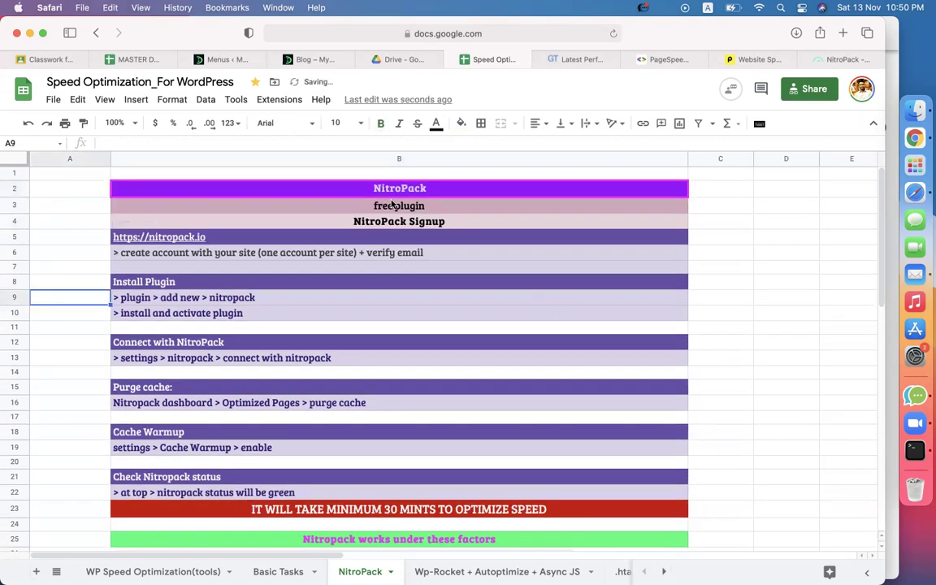
Step: Review the NitroPack Signup heading and nitropack.io link in B4–B5, then return to the GTmetrix report
{"action": "left_click", "coordinate": [422, 218]}
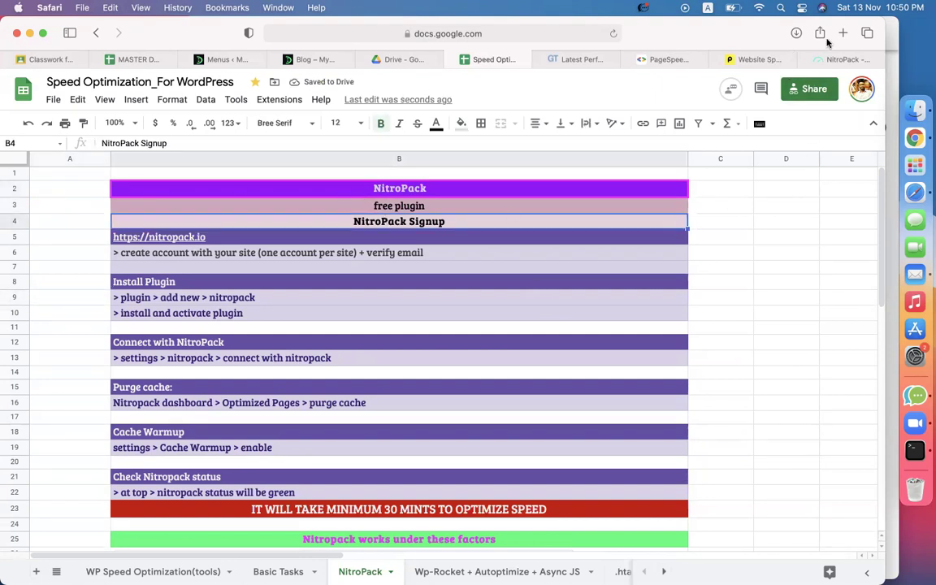
{"action": "left_click", "coordinate": [154, 235]}
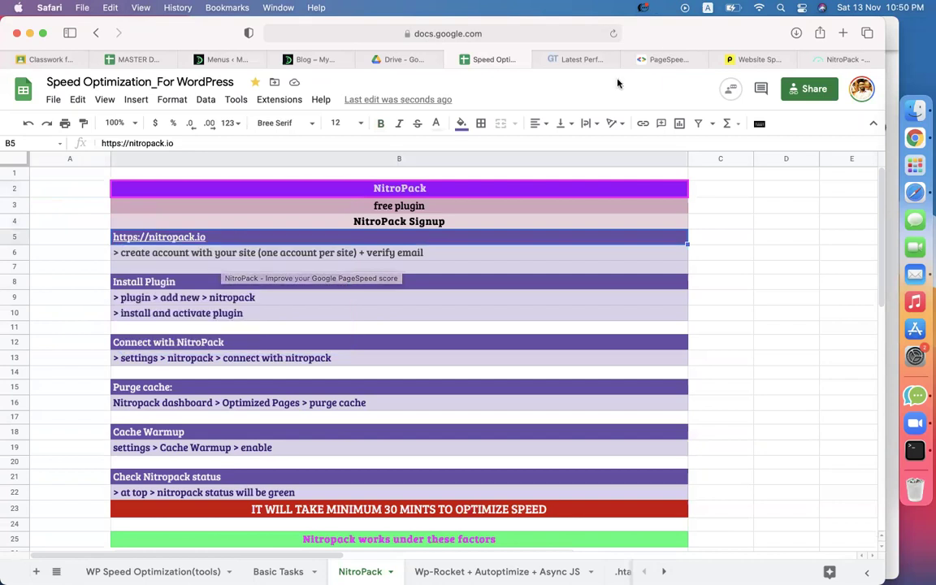
{"action": "left_click", "coordinate": [569, 59]}
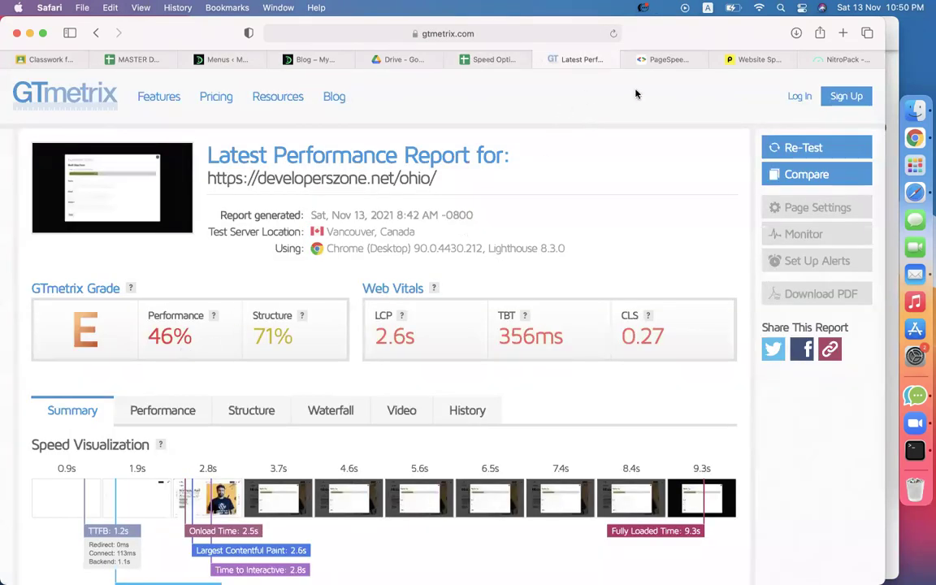
Step: Check the PageSpeed Insights mobile score of 26, then select the account-creation step in B6
{"action": "left_click", "coordinate": [658, 59]}
{"action": "left_click", "coordinate": [55, 185]}
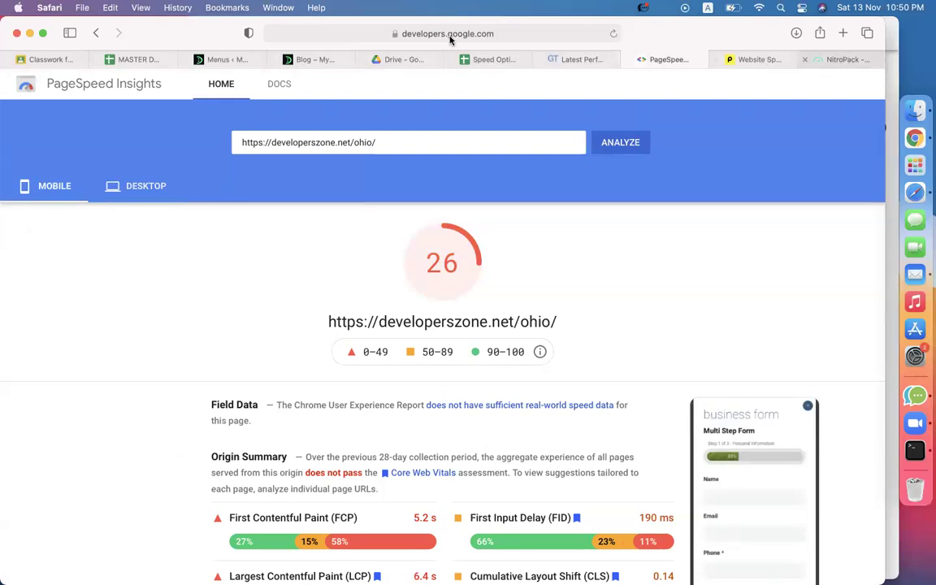
{"action": "left_click", "coordinate": [487, 59]}
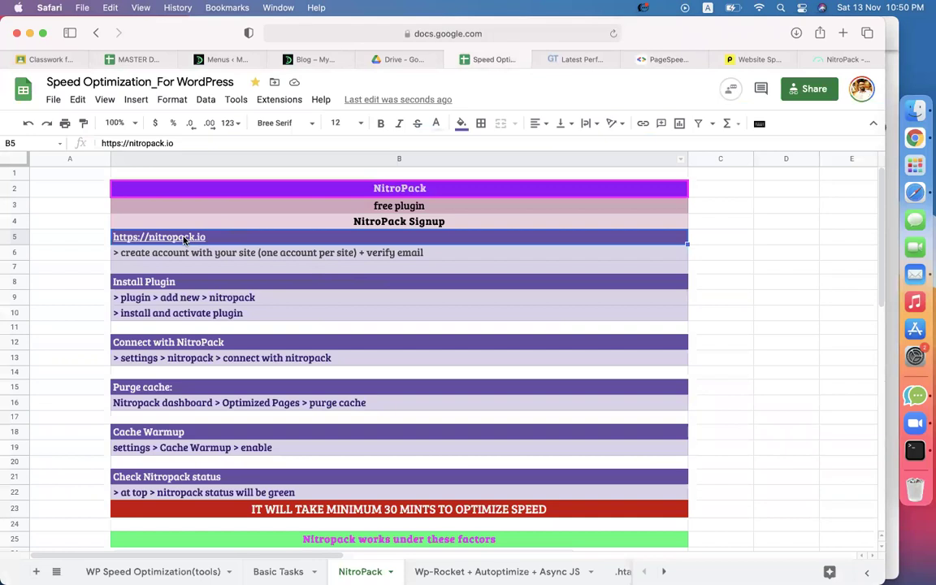
{"action": "left_click", "coordinate": [382, 252]}
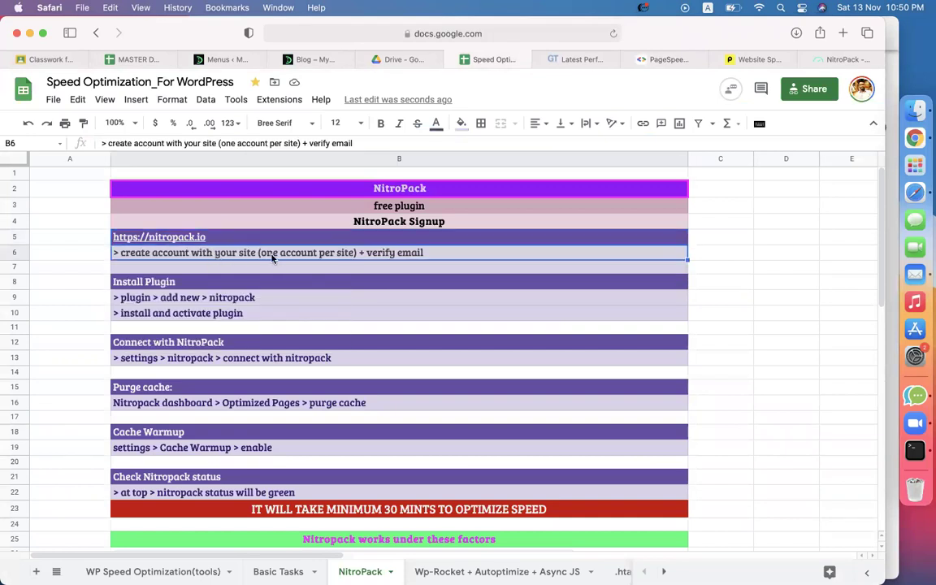
Step: From NitroPack's Get started pricing plans, choose Start for free to reach the $0.00 order form
{"action": "left_click", "coordinate": [833, 59]}
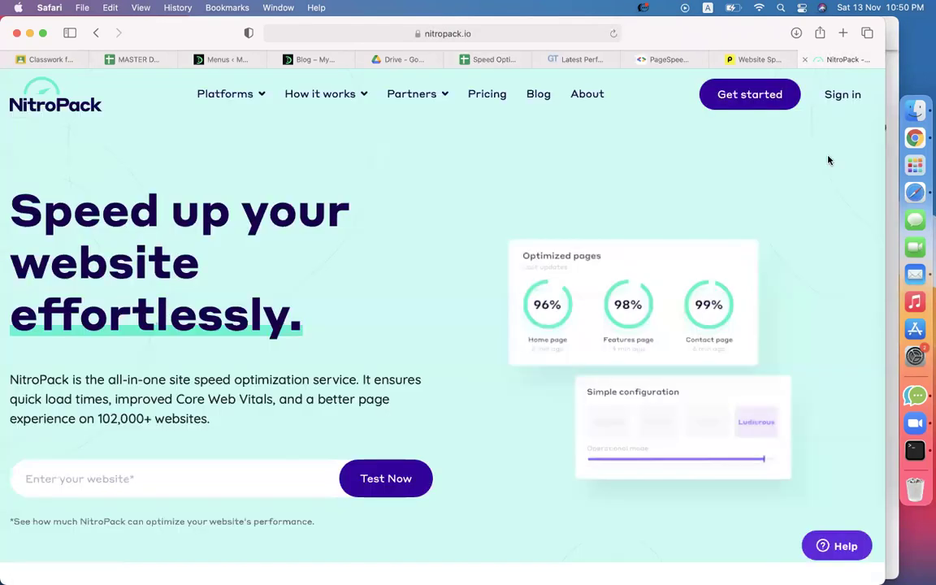
{"action": "left_click", "coordinate": [745, 99]}
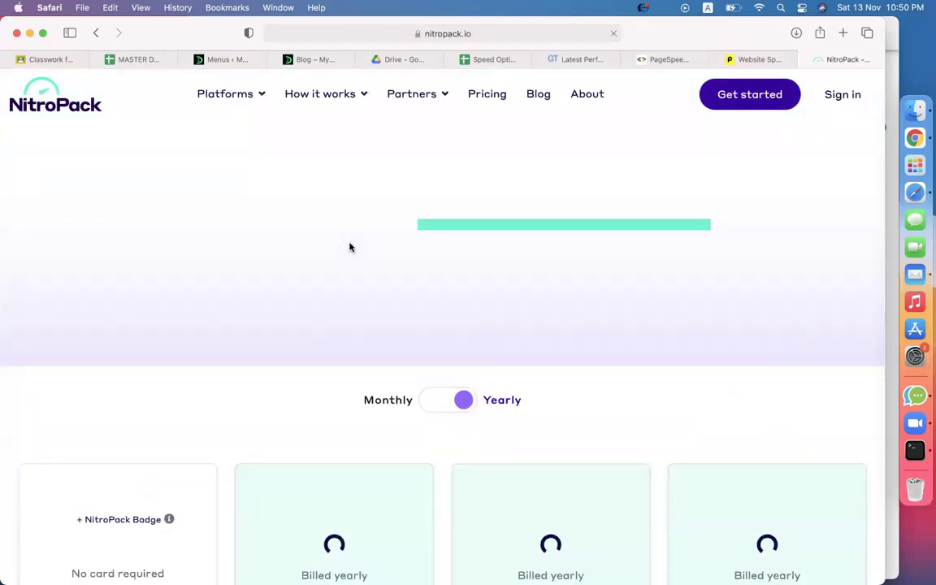
{"action": "scroll", "coordinate": [426, 294], "scroll_direction": "down", "scroll_amount": 4}
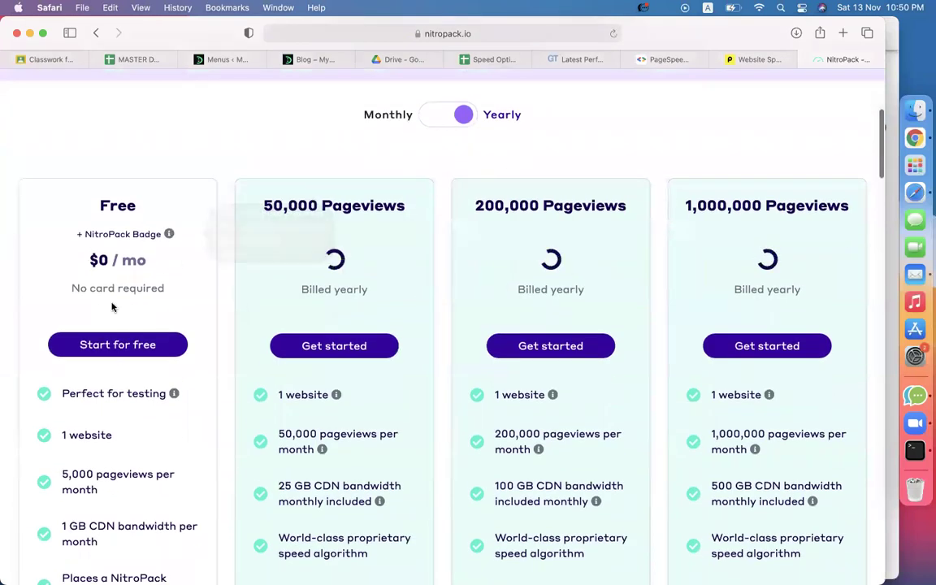
{"action": "left_click", "coordinate": [121, 348]}
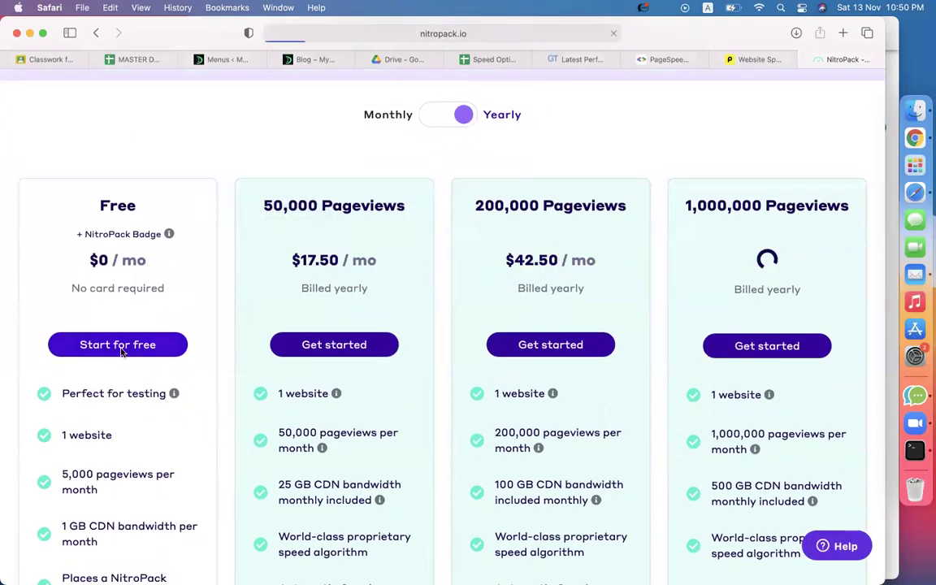
{"action": "scroll", "coordinate": [121, 351], "scroll_direction": "down", "scroll_amount": 4}
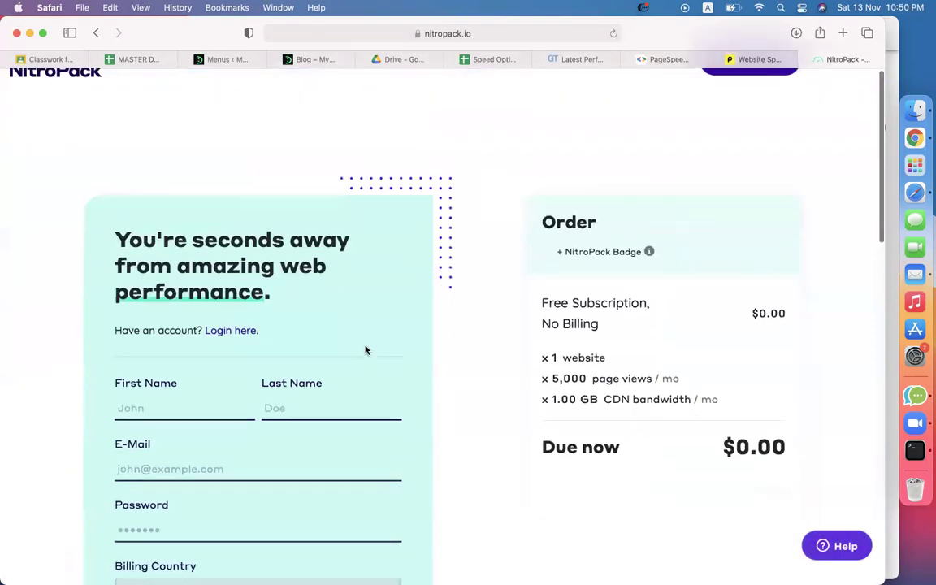
Step: Enter the first name, last name, e-mail address and account password on the signup form
{"action": "left_click", "coordinate": [148, 268]}
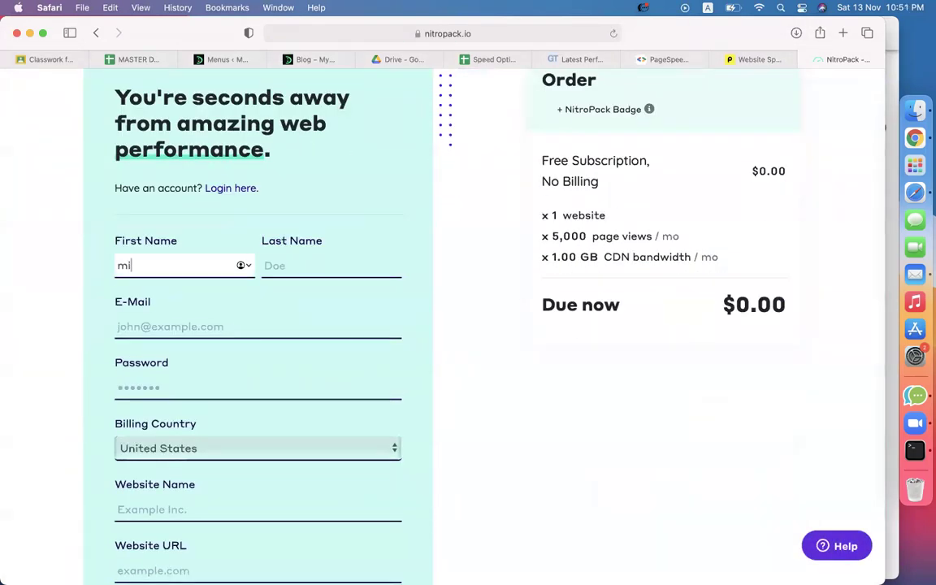
{"action": "left_click", "coordinate": [299, 268]}
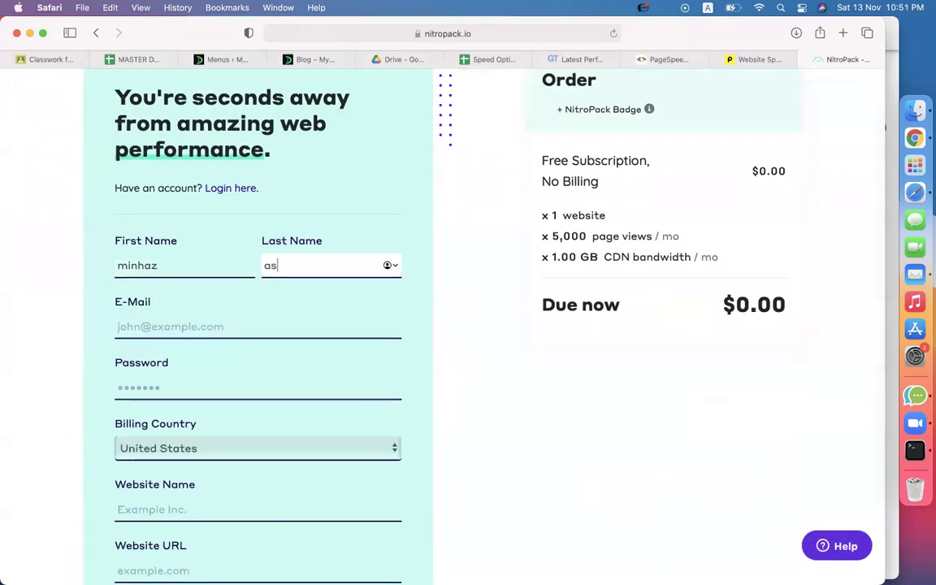
{"action": "left_click", "coordinate": [210, 329]}
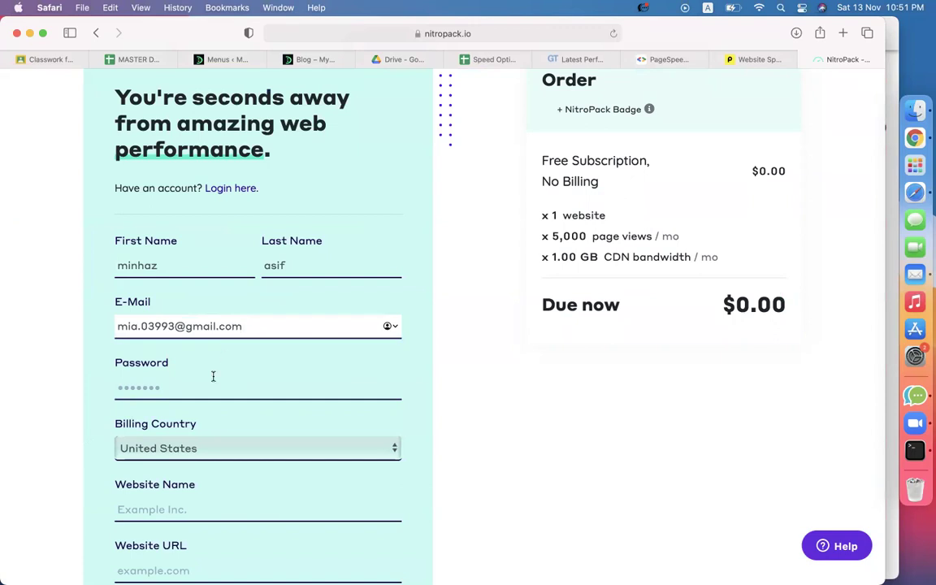
{"action": "left_click", "coordinate": [188, 385]}
{"action": "left_click", "coordinate": [480, 424]}
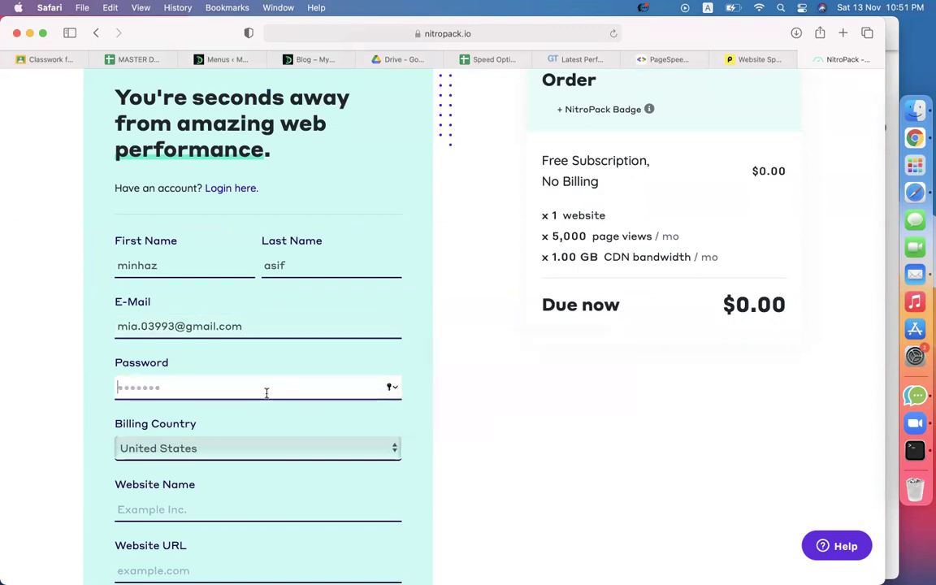
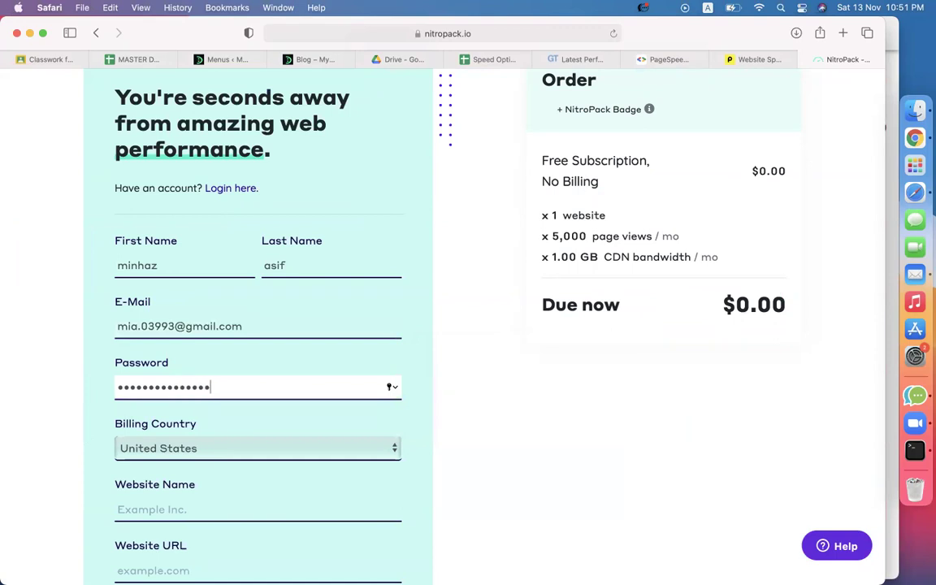
Step: Set the billing country to Bangladesh and the website name to 'dev'
{"action": "scroll", "coordinate": [351, 388], "scroll_direction": "down", "scroll_amount": 4}
{"action": "left_click", "coordinate": [213, 284]}
{"action": "type", "text": "ban"}
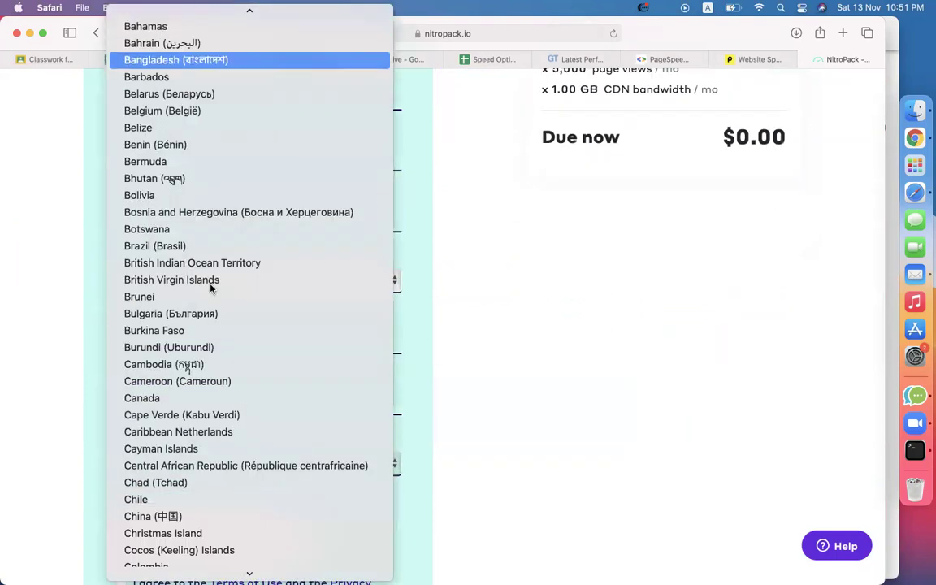
{"action": "key", "text": "Return"}
{"action": "left_click", "coordinate": [210, 342]}
{"action": "type", "text": "dev zone"}
Step: Copy the blog site's address and paste it into the Website URL field
{"action": "left_click", "coordinate": [192, 402]}
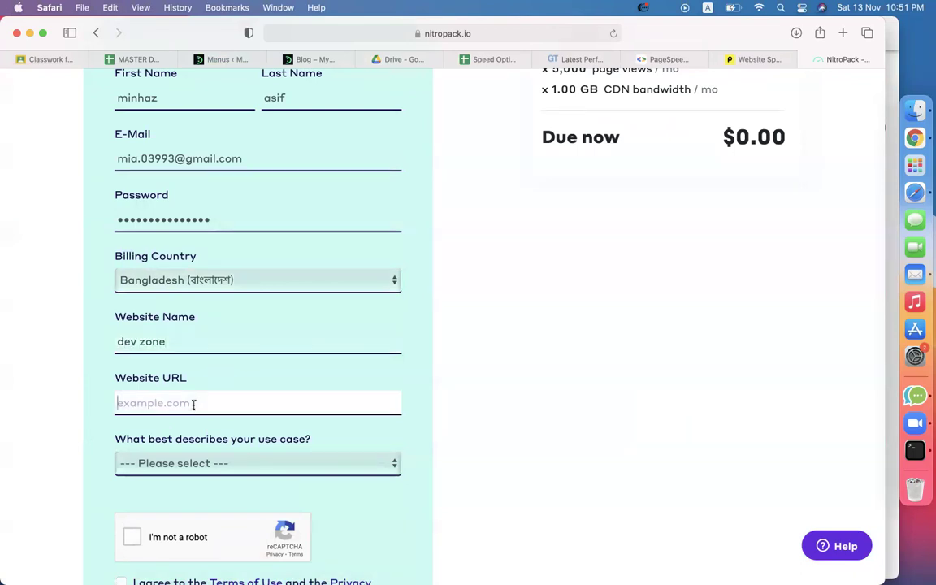
{"action": "left_click", "coordinate": [309, 59]}
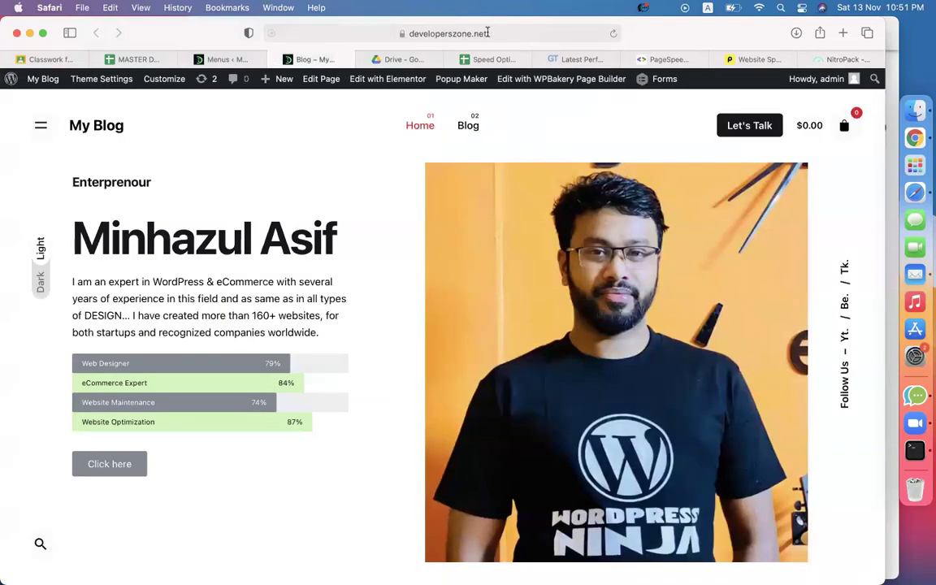
{"action": "left_click", "coordinate": [487, 34]}
{"action": "key", "text": "super+c"}
{"action": "left_click", "coordinate": [626, 125]}
{"action": "left_click", "coordinate": [836, 60]}
{"action": "key", "text": "super+v"}
{"action": "scroll", "coordinate": [347, 425], "scroll_direction": "down", "scroll_amount": 3}
{"action": "scroll", "coordinate": [345, 428], "scroll_direction": "up", "scroll_amount": 4}
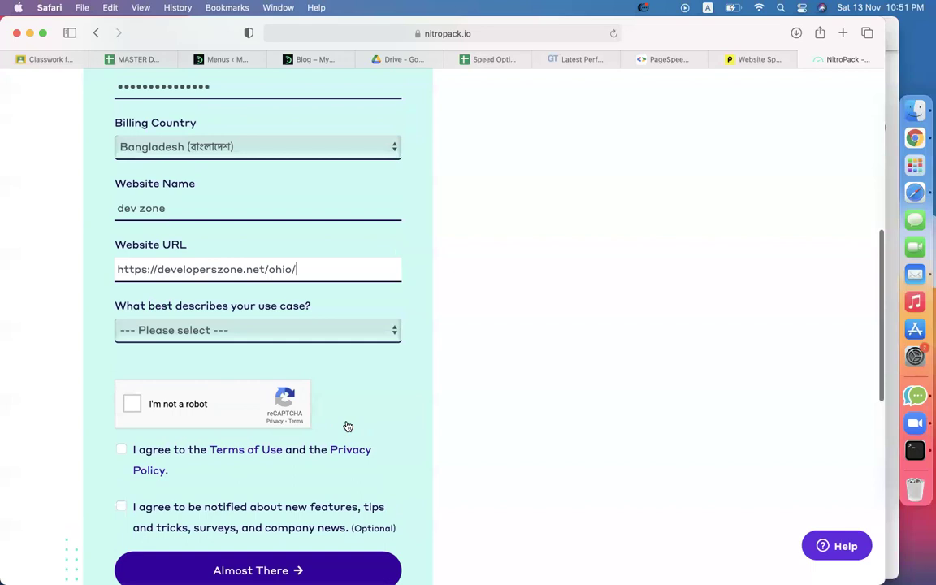
{"action": "scroll", "coordinate": [345, 428], "scroll_direction": "down", "scroll_amount": 5}
{"action": "scroll", "coordinate": [346, 424], "scroll_direction": "up", "scroll_amount": 1}
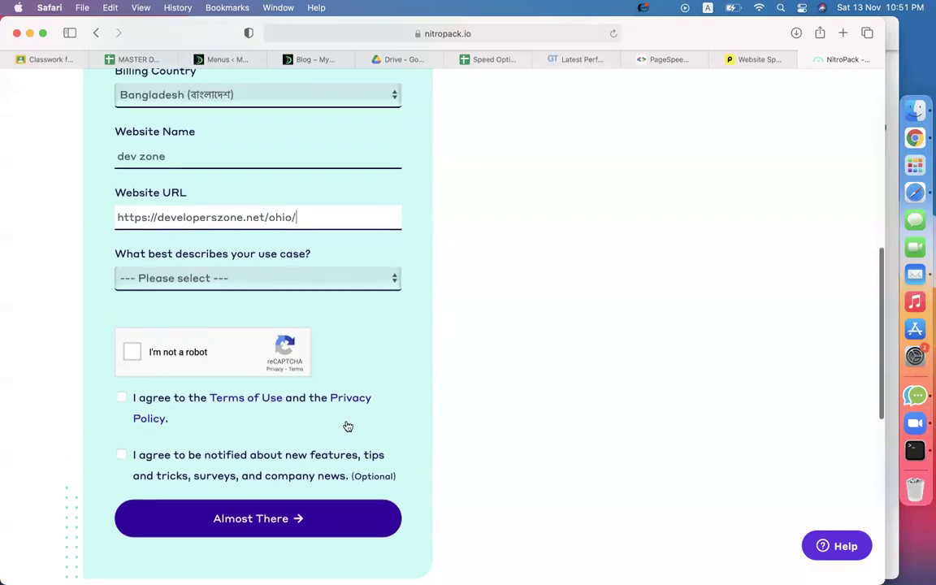
Step: Choose Small or Medium Business as the use case and pass the boat-image verification
{"action": "left_click", "coordinate": [278, 288]}
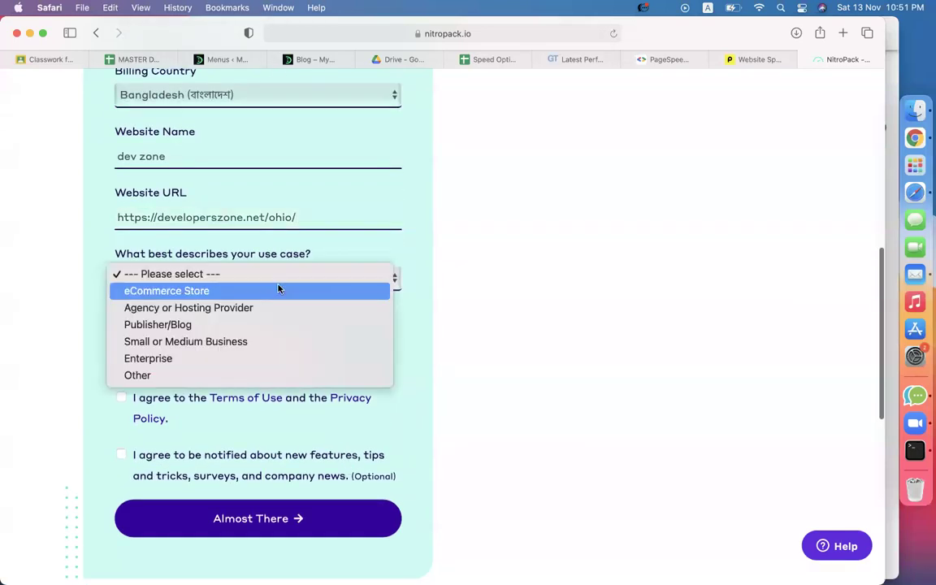
{"action": "left_click", "coordinate": [216, 345]}
{"action": "scroll", "coordinate": [163, 292], "scroll_direction": "down", "scroll_amount": 2}
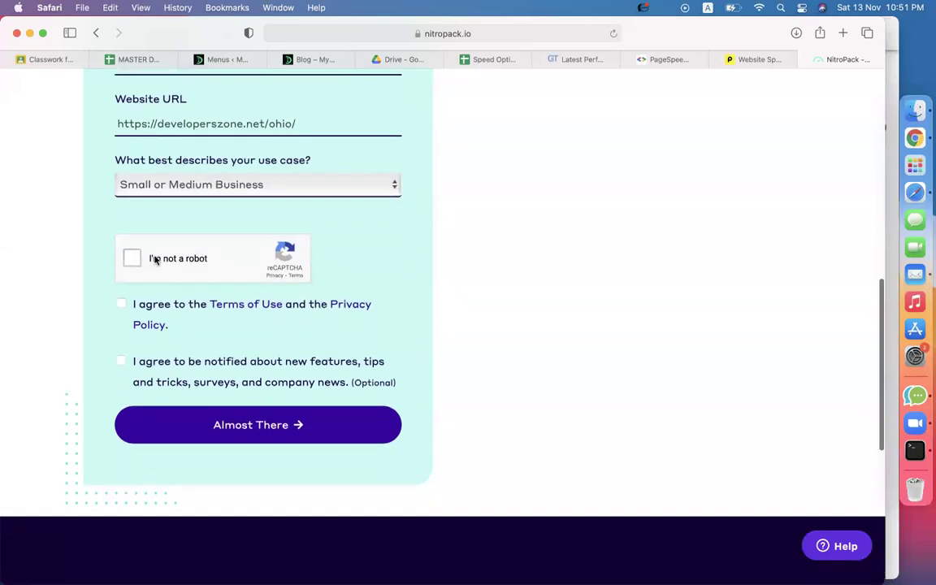
{"action": "left_click", "coordinate": [135, 259]}
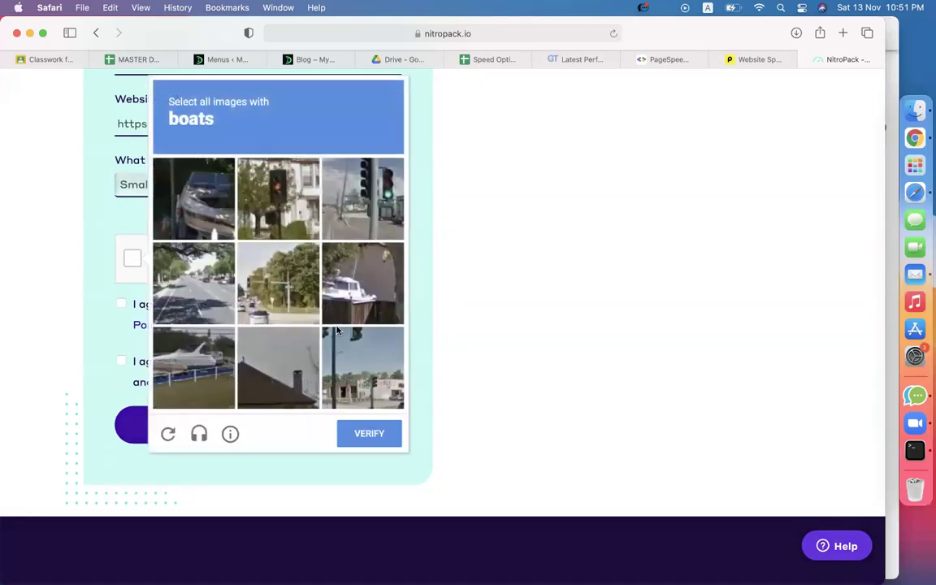
{"action": "left_click", "coordinate": [214, 374]}
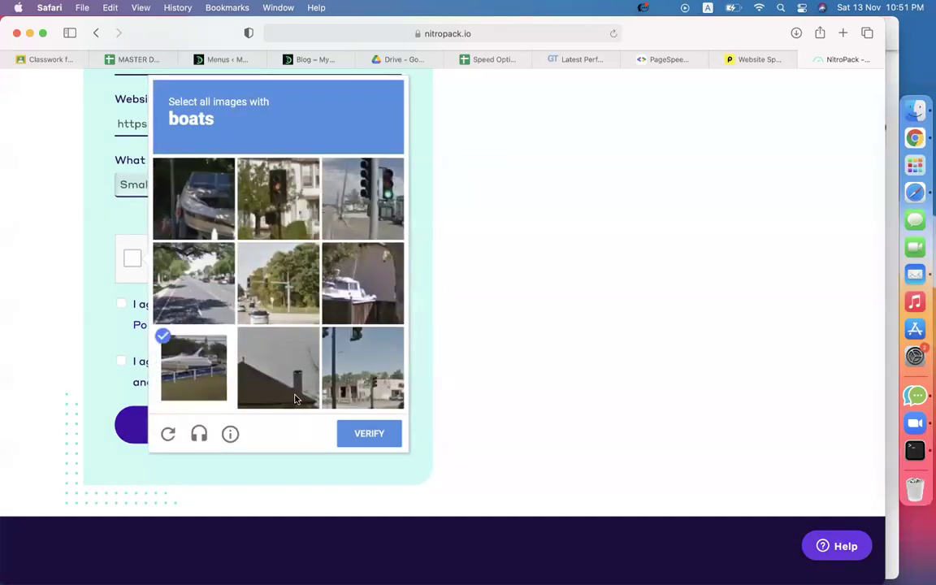
{"action": "left_click", "coordinate": [362, 299]}
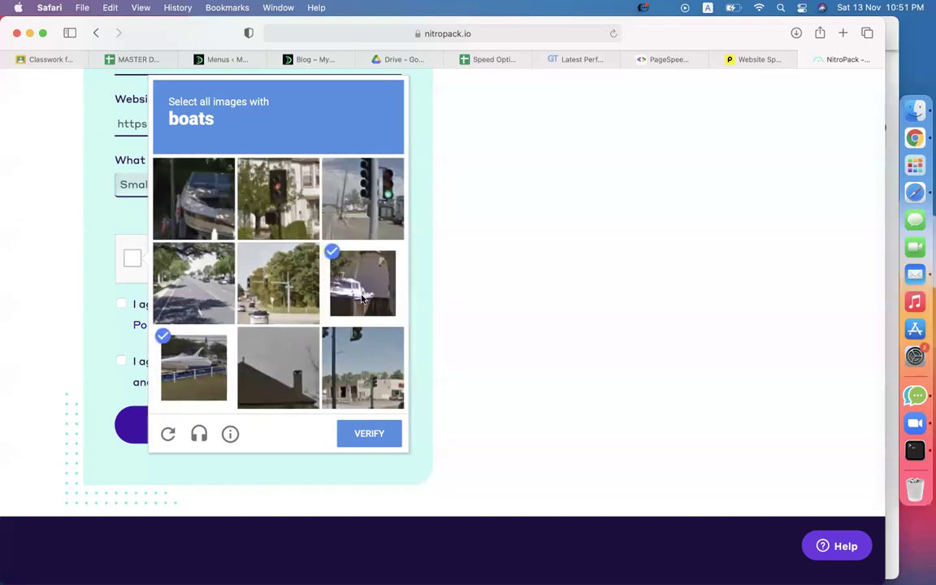
{"action": "left_click", "coordinate": [203, 184]}
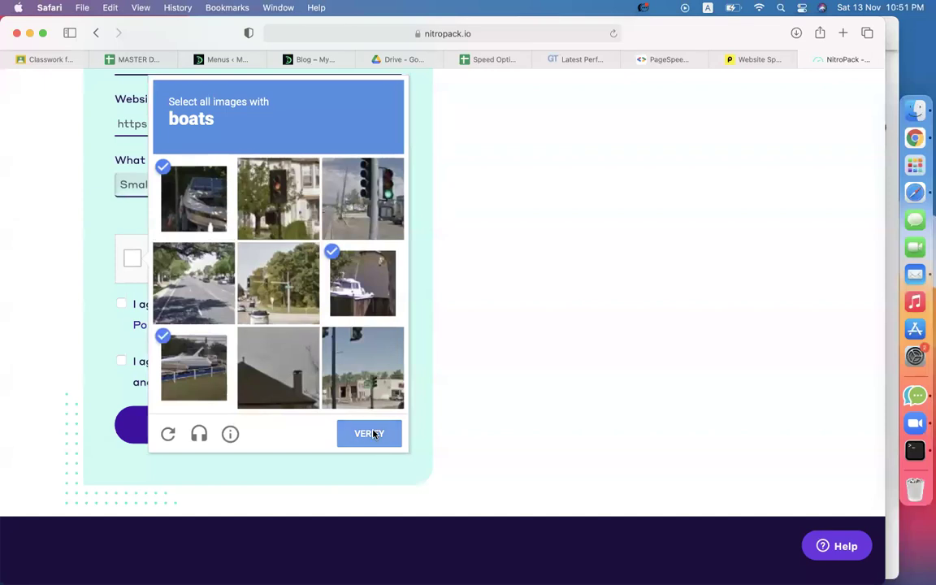
{"action": "left_click", "coordinate": [374, 434]}
Step: Accept the Terms of Use, opt in to notifications, and submit the signup form
{"action": "left_click", "coordinate": [121, 305]}
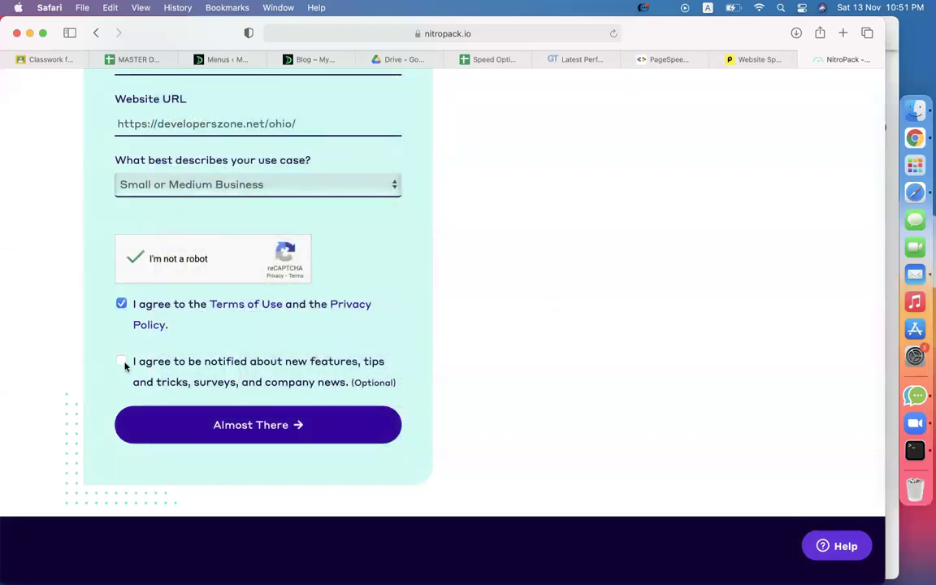
{"action": "left_click", "coordinate": [121, 362]}
{"action": "left_click", "coordinate": [157, 423]}
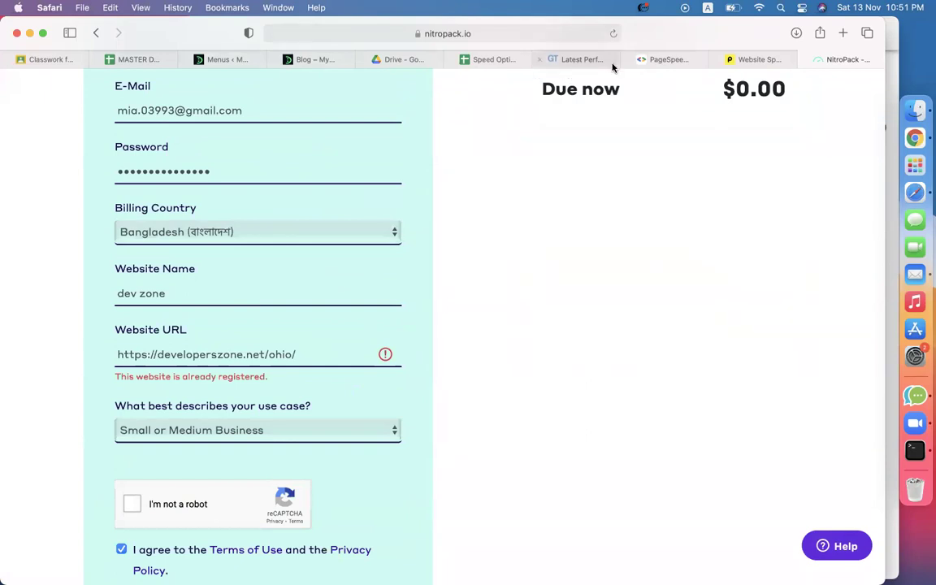
Step: Load gmail.com in a new tab and follow the NitroPack Email Verification link
{"action": "left_click", "coordinate": [842, 34]}
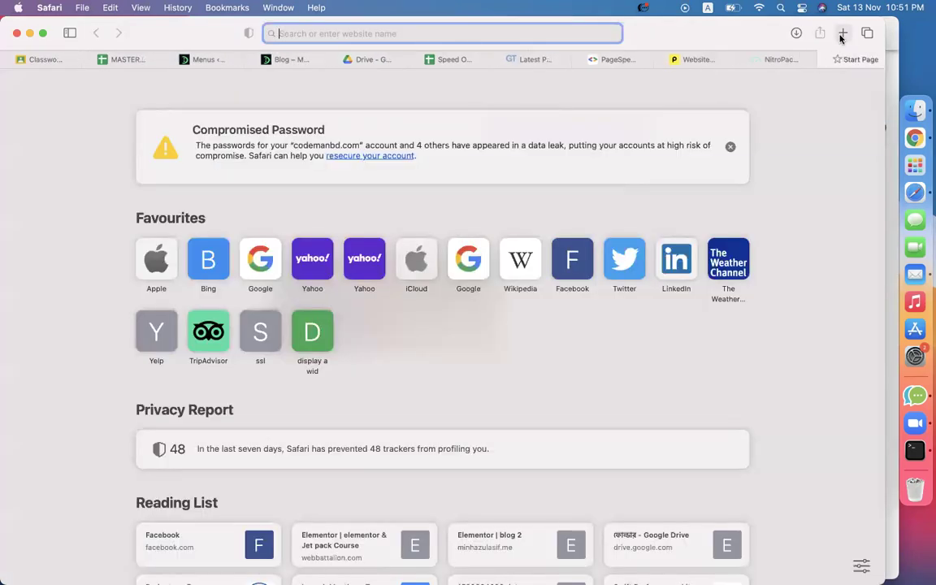
{"action": "type", "text": "gmail"}
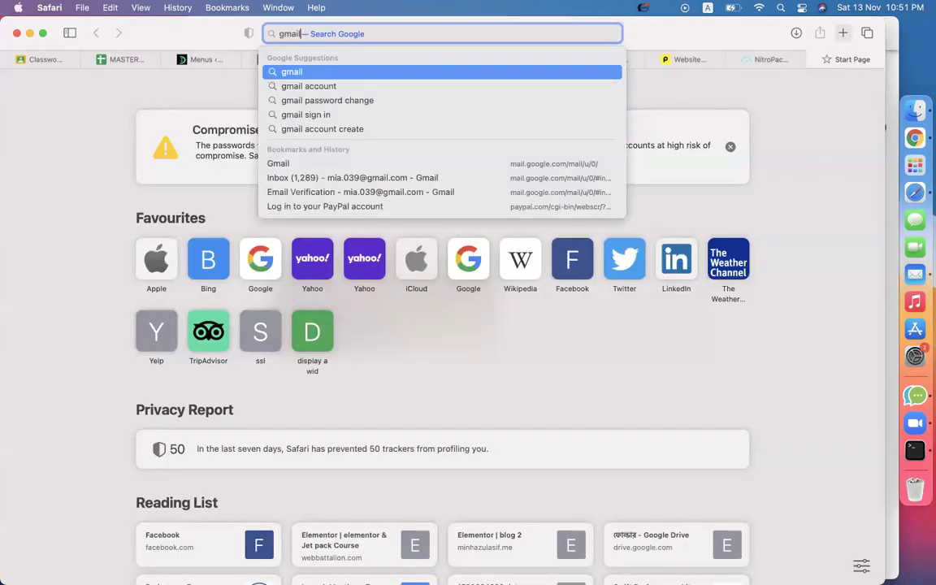
{"action": "type", "text": ".com"}
{"action": "key", "text": "Return"}
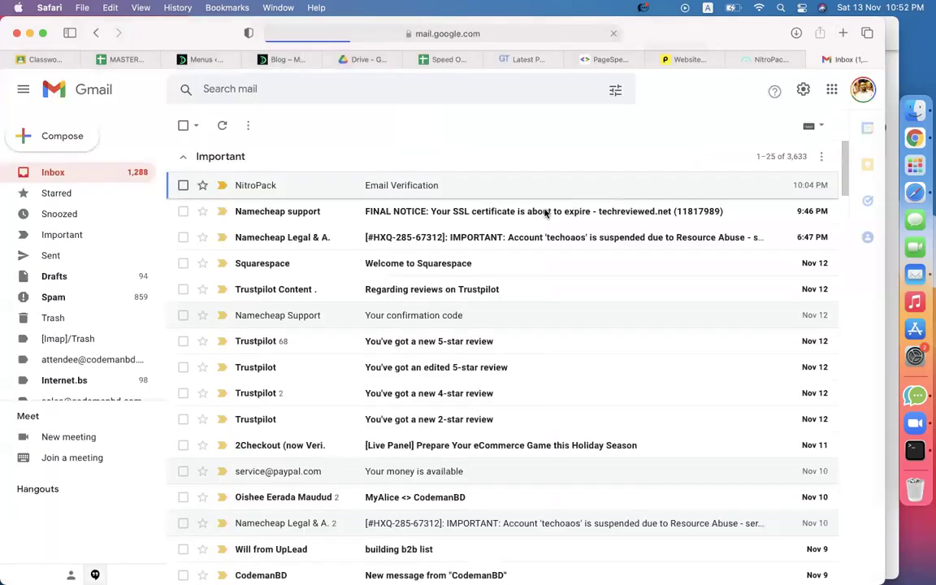
{"action": "left_click", "coordinate": [385, 188]}
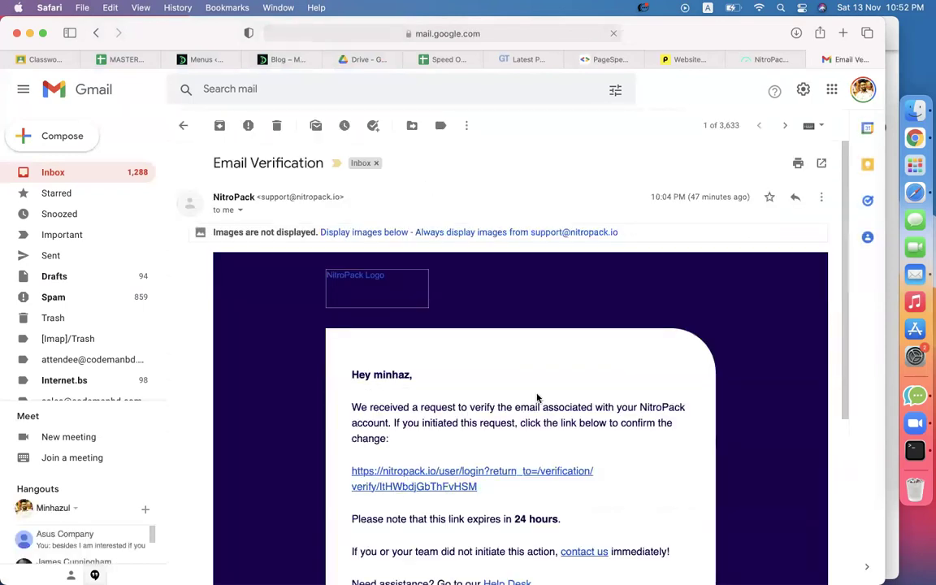
{"action": "scroll", "coordinate": [536, 398], "scroll_direction": "down", "scroll_amount": 5}
{"action": "left_click", "coordinate": [398, 325]}
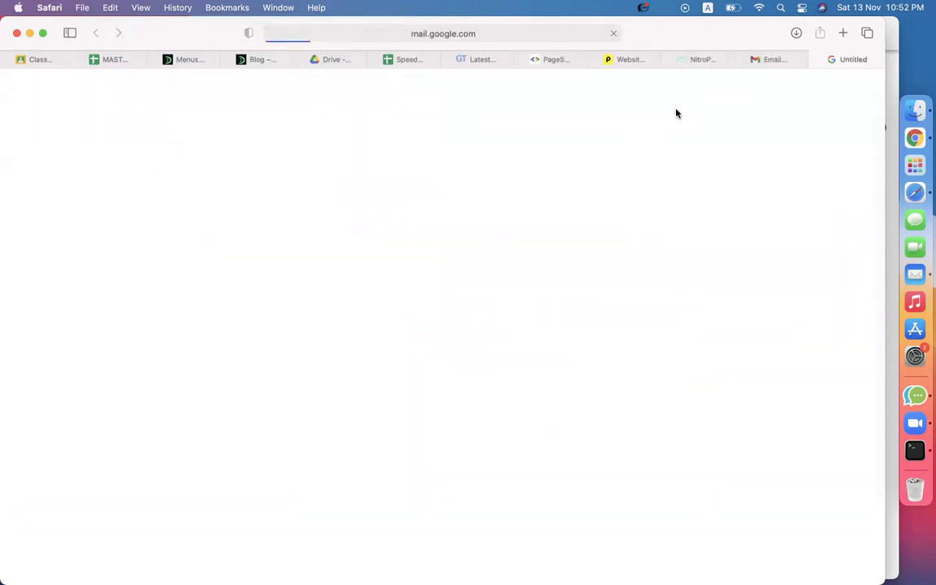
Step: Decline saving the password, close the old signup tab, and switch to the NitroPack login page
{"action": "left_click", "coordinate": [669, 61]}
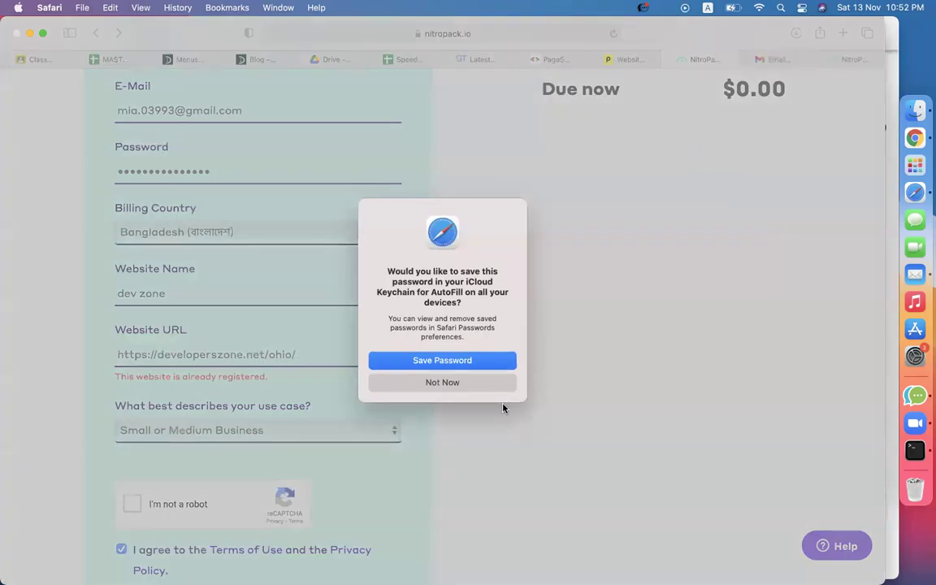
{"action": "left_click", "coordinate": [442, 382]}
{"action": "key", "text": "super+w"}
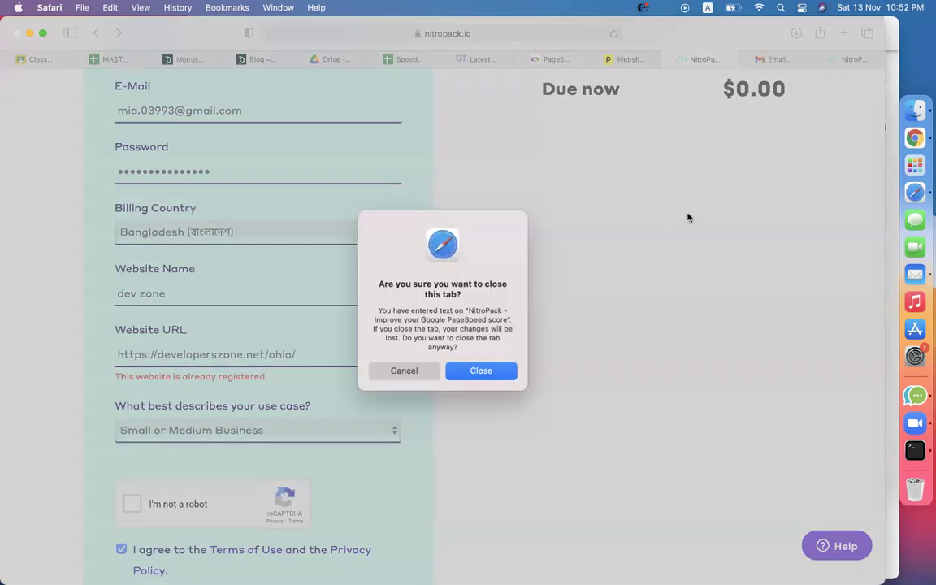
{"action": "left_click", "coordinate": [469, 373]}
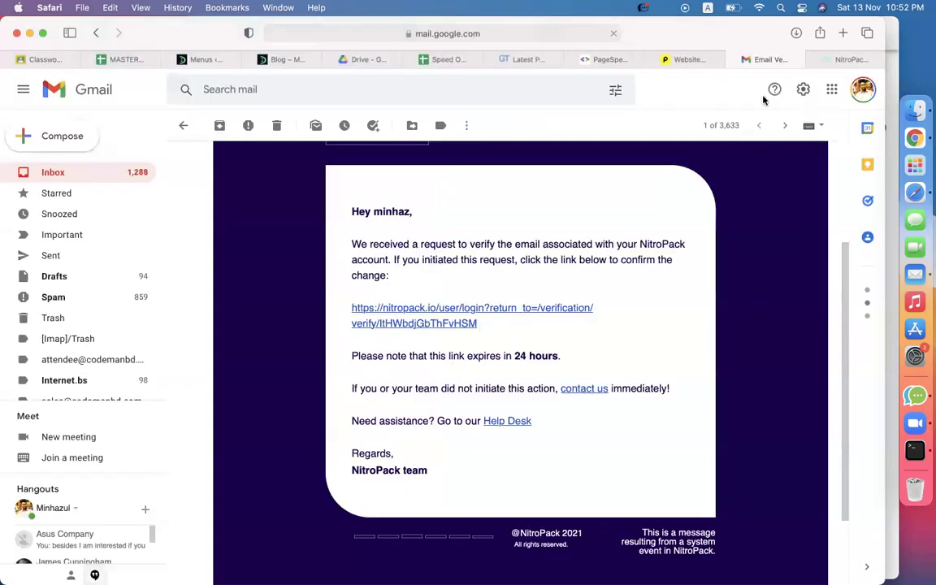
{"action": "left_click", "coordinate": [849, 62]}
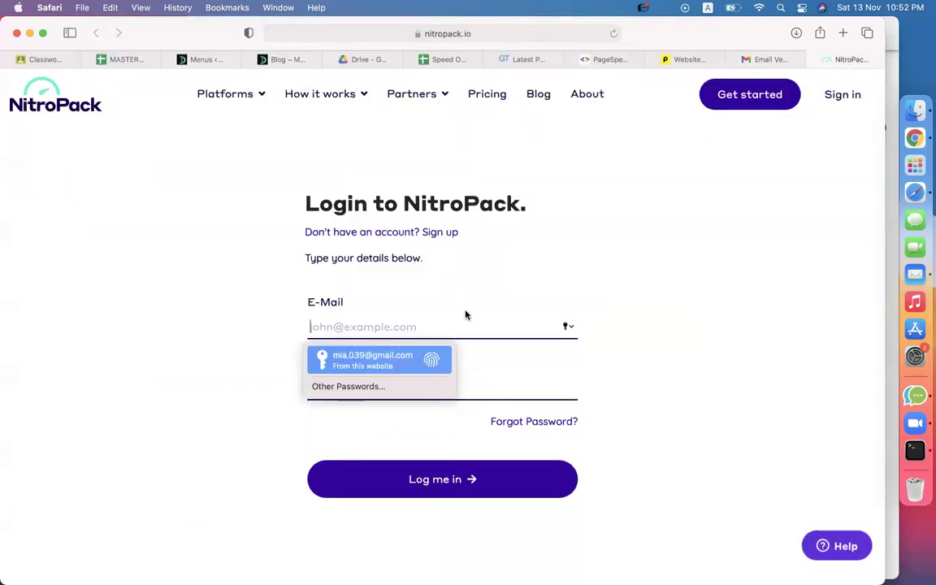
Step: Log in to NitroPack with the saved account and turn Cache Warmup off on the dashboard
{"action": "left_click", "coordinate": [372, 359]}
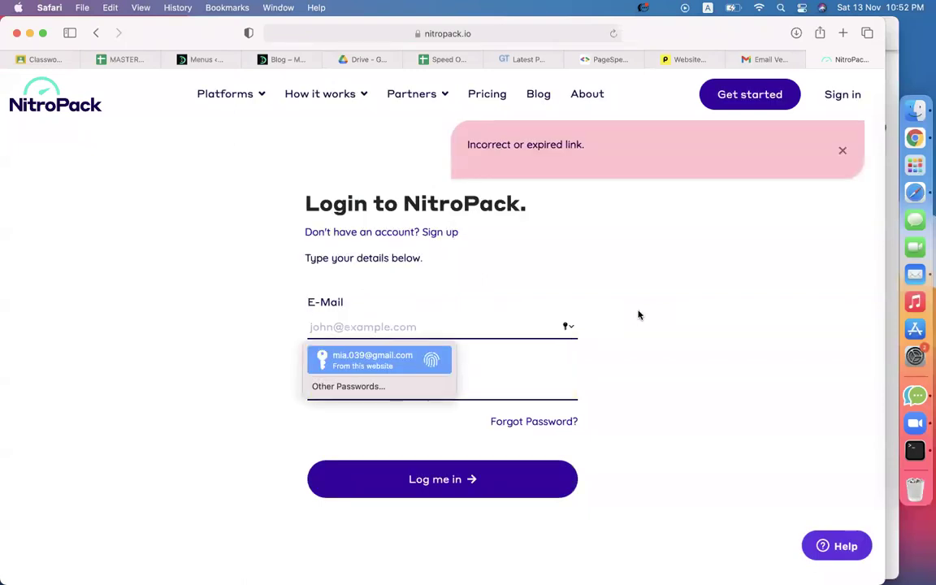
{"action": "key", "text": "Return"}
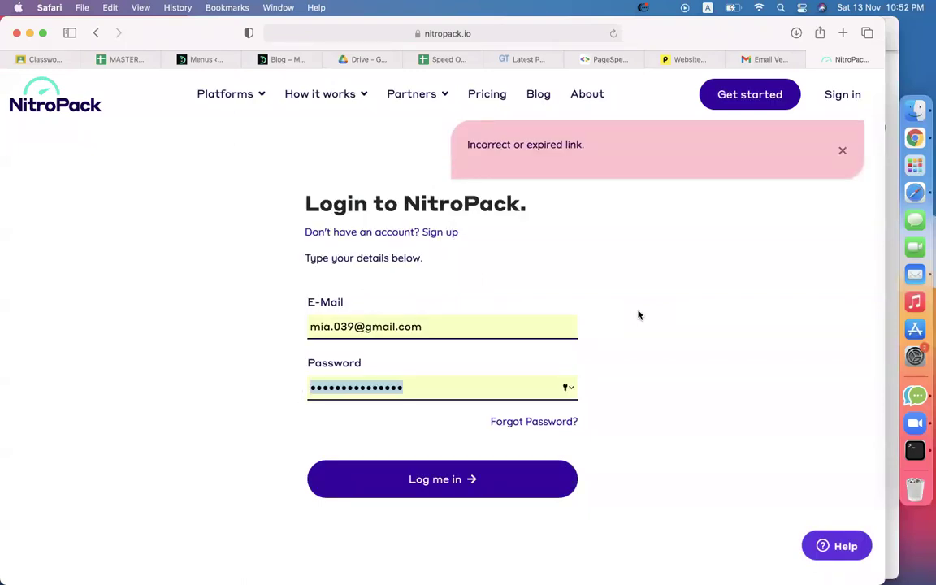
{"action": "scroll", "coordinate": [553, 386], "scroll_direction": "down", "scroll_amount": 1}
{"action": "left_click", "coordinate": [495, 423]}
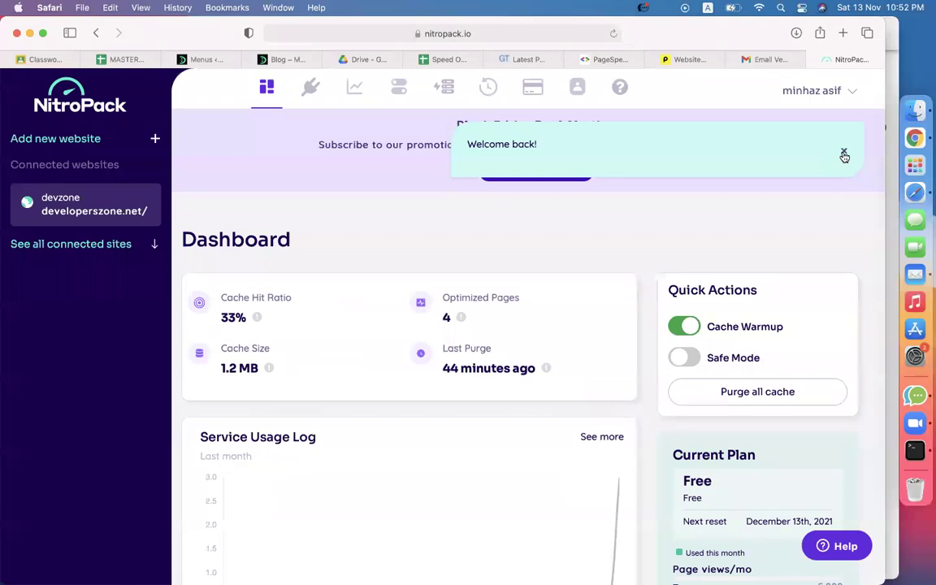
{"action": "left_click", "coordinate": [843, 152]}
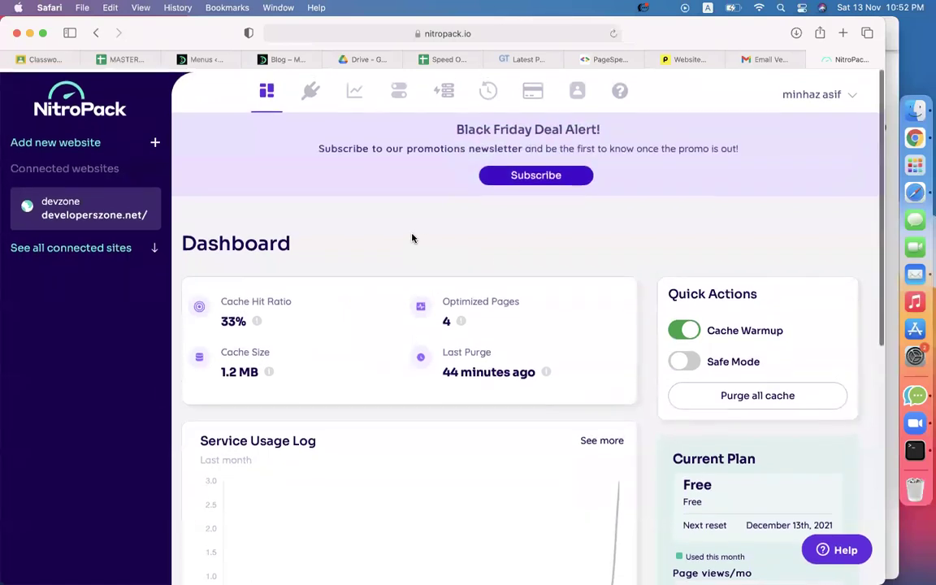
{"action": "left_click", "coordinate": [683, 328]}
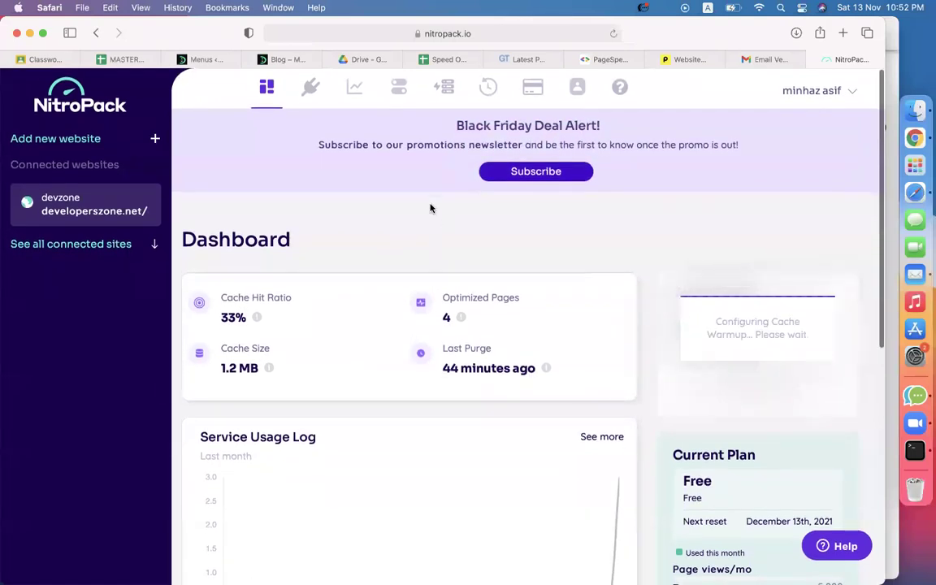
{"action": "left_click", "coordinate": [213, 61]}
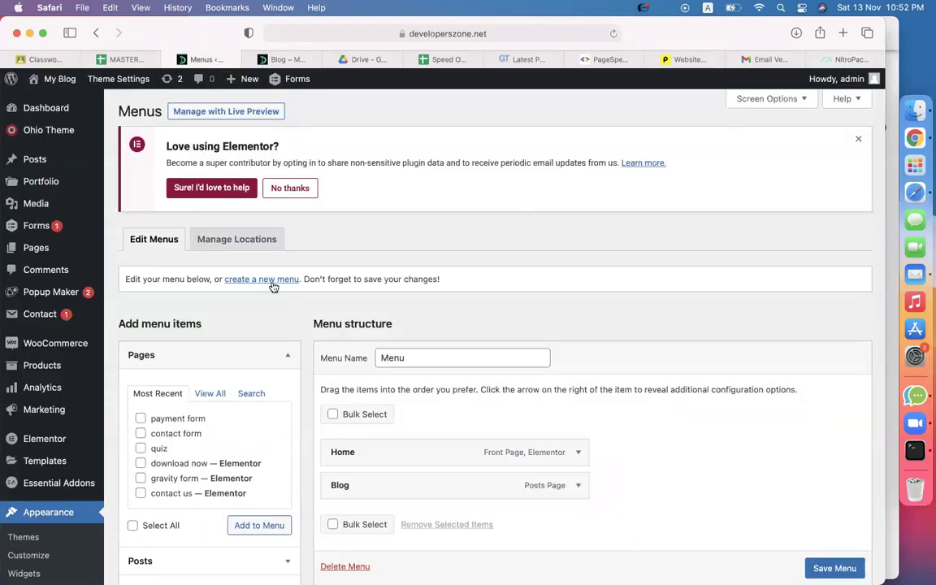
Step: Search the WordPress plugin directory for 'nitropack' under Plugins > Add New
{"action": "scroll", "coordinate": [42, 428], "scroll_direction": "down", "scroll_amount": 5}
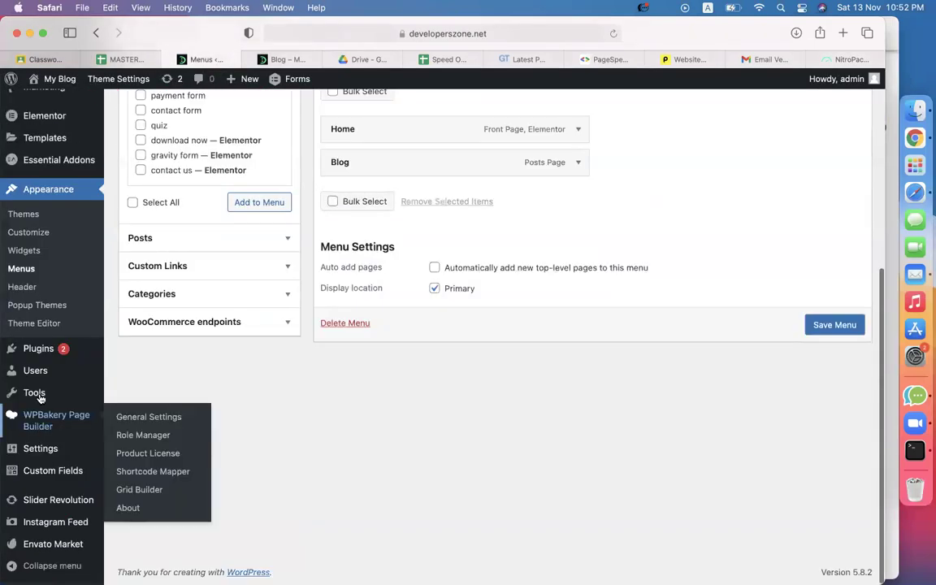
{"action": "mouse_move", "coordinate": [41, 350]}
{"action": "left_click", "coordinate": [129, 376]}
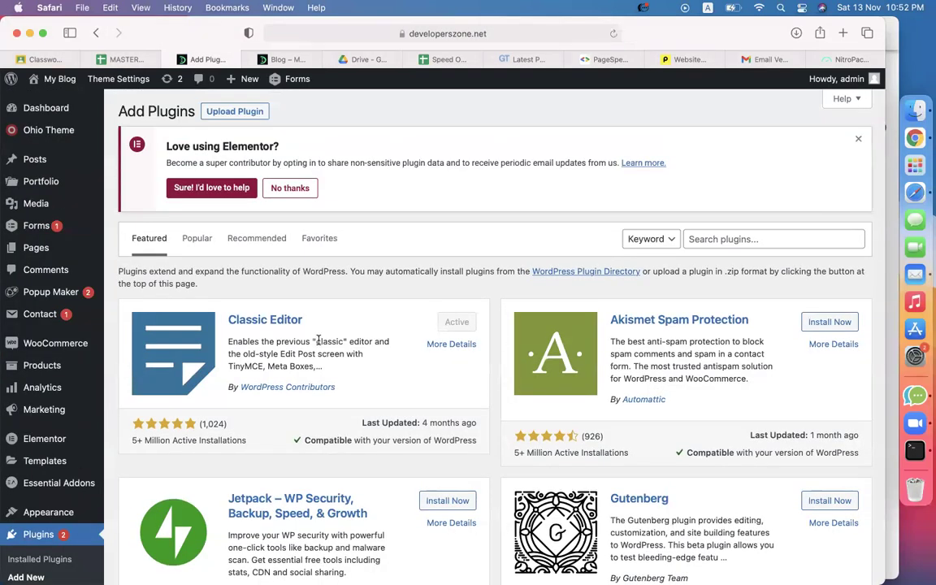
{"action": "left_click", "coordinate": [731, 241]}
{"action": "type", "text": "nitropack"}
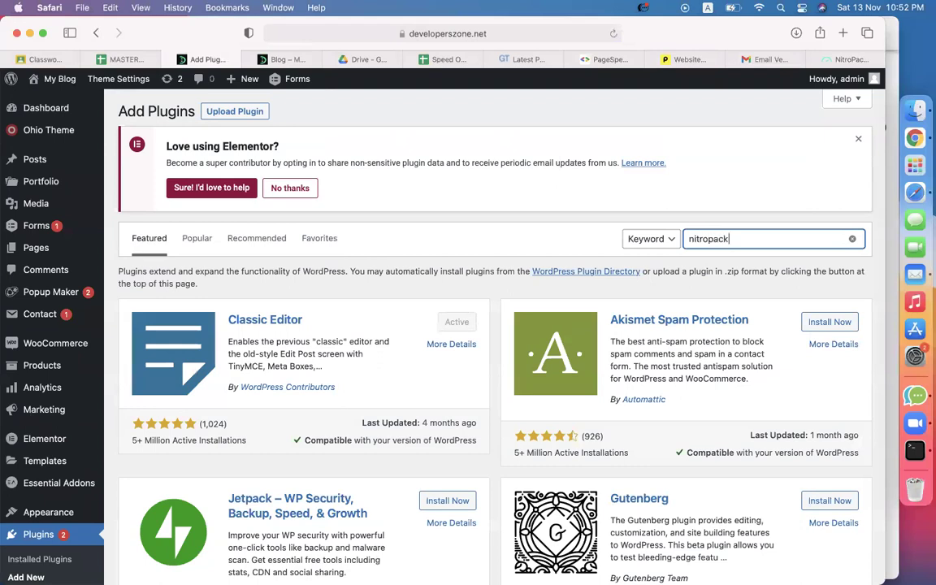
{"action": "key", "text": "Return"}
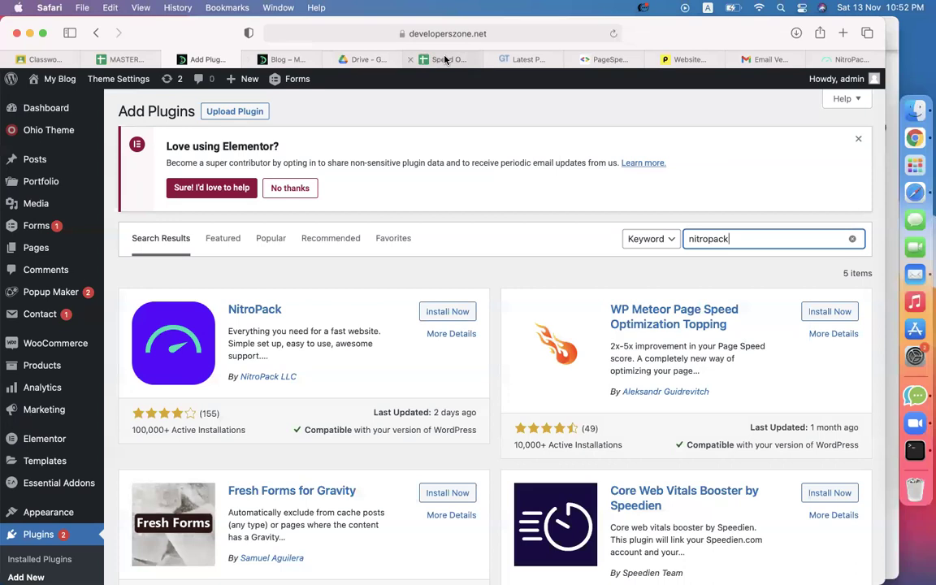
Step: Review the install, add-new and Connect with NitroPack steps in the notes spreadsheet (B8–B10)
{"action": "left_click", "coordinate": [445, 60]}
{"action": "left_click", "coordinate": [138, 283]}
{"action": "left_click", "coordinate": [160, 299]}
{"action": "left_click", "coordinate": [194, 316]}
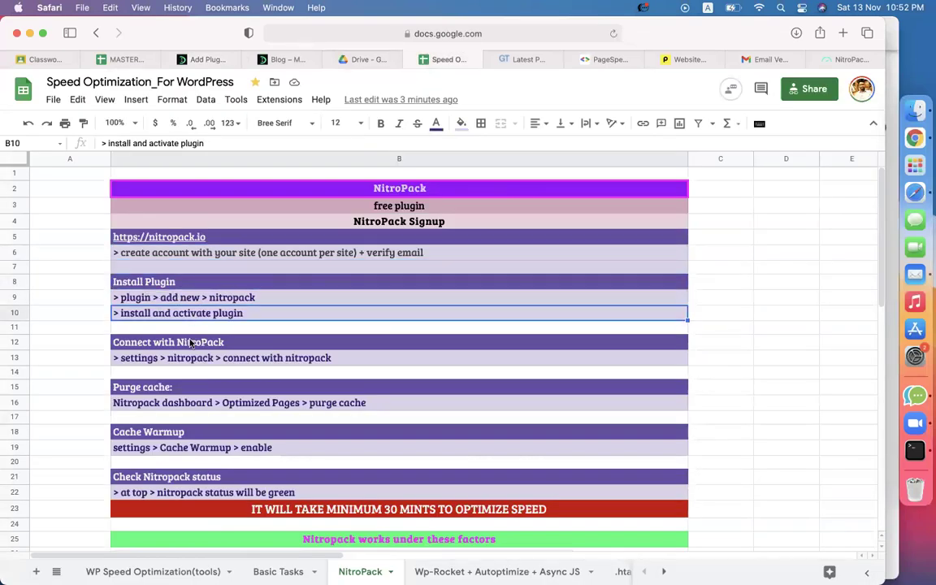
{"action": "left_click", "coordinate": [160, 345]}
{"action": "left_click", "coordinate": [207, 59]}
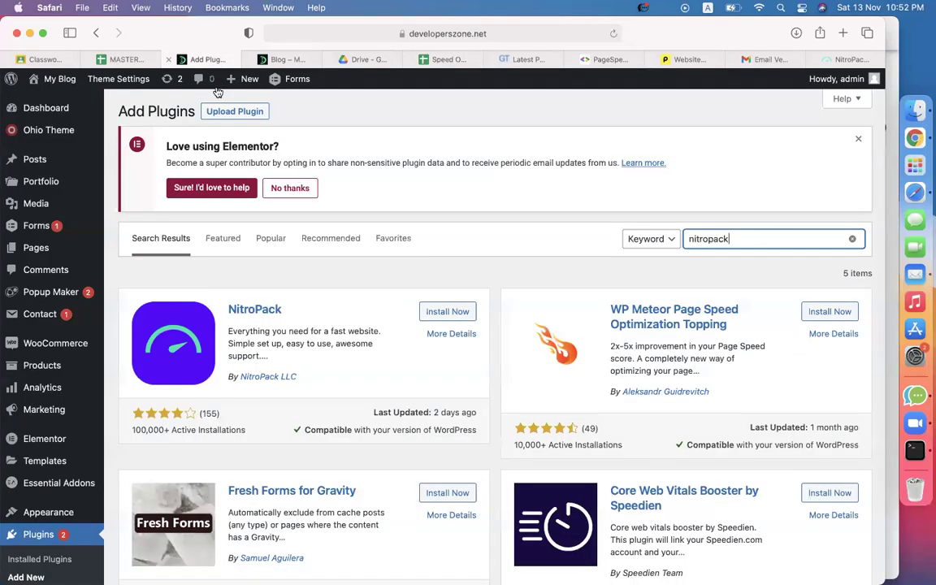
Step: Install and activate the NitroPack plugin
{"action": "scroll", "coordinate": [393, 223], "scroll_direction": "down", "scroll_amount": 2}
{"action": "left_click", "coordinate": [457, 254]}
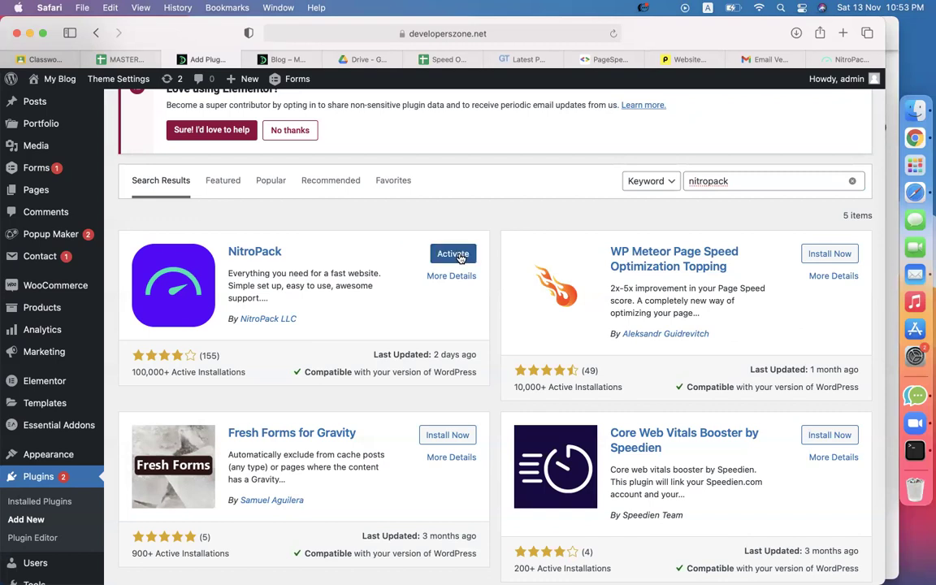
{"action": "left_click", "coordinate": [457, 254]}
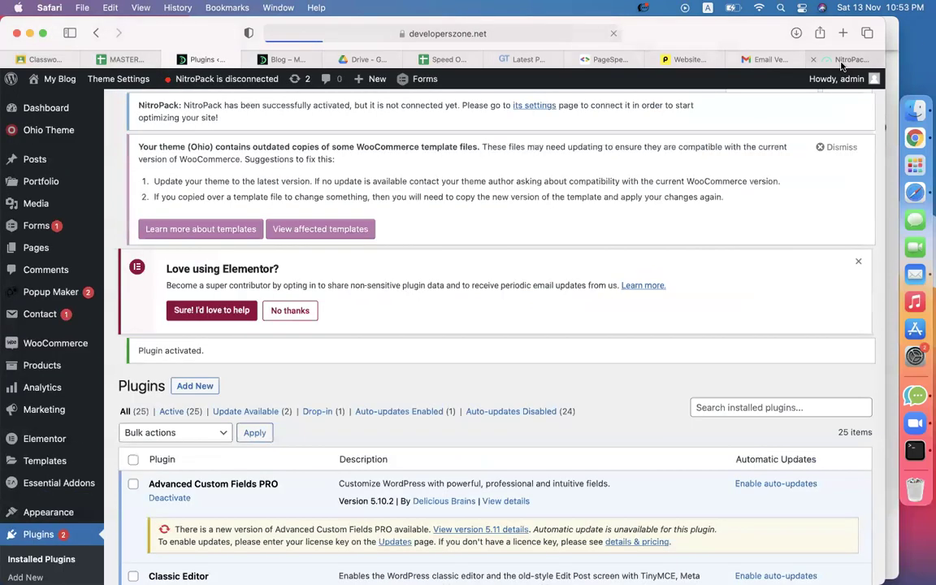
{"action": "left_click", "coordinate": [843, 61]}
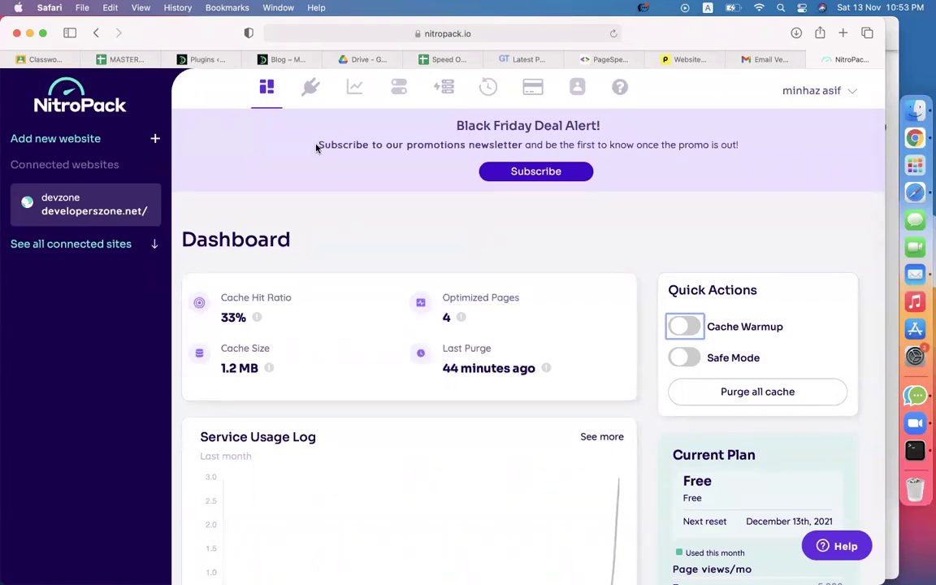
Step: Back in WordPress, open Settings > NitroPack to reach the Connect to NitroPack welcome screen
{"action": "left_click", "coordinate": [199, 60]}
{"action": "scroll", "coordinate": [477, 346], "scroll_direction": "down", "scroll_amount": 5}
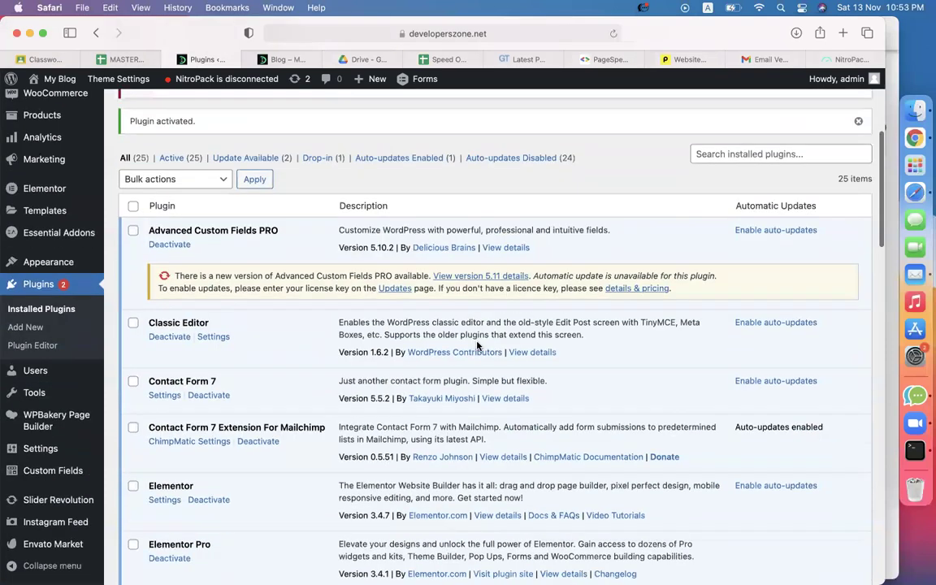
{"action": "scroll", "coordinate": [742, 200], "scroll_direction": "up", "scroll_amount": 5}
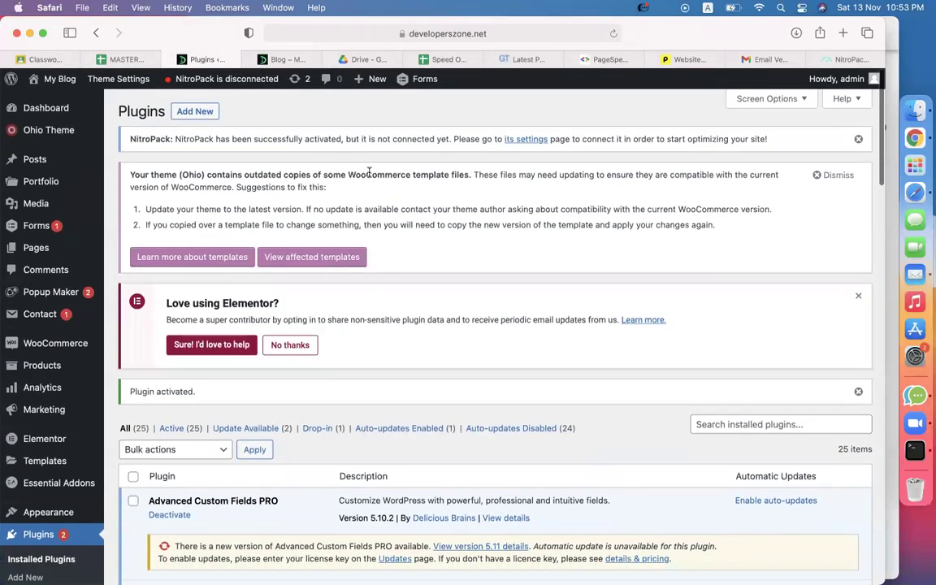
{"action": "left_click", "coordinate": [186, 112]}
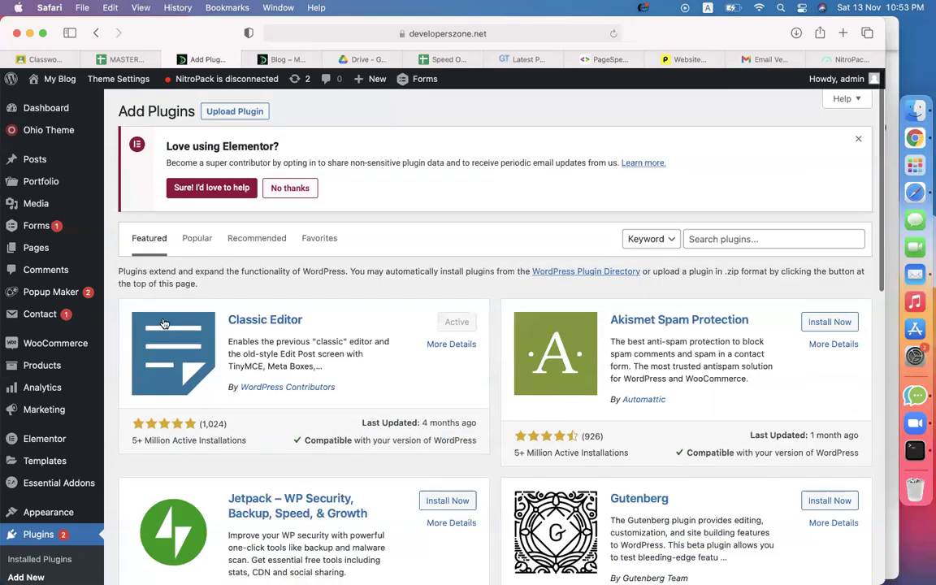
{"action": "scroll", "coordinate": [95, 331], "scroll_direction": "down", "scroll_amount": 10}
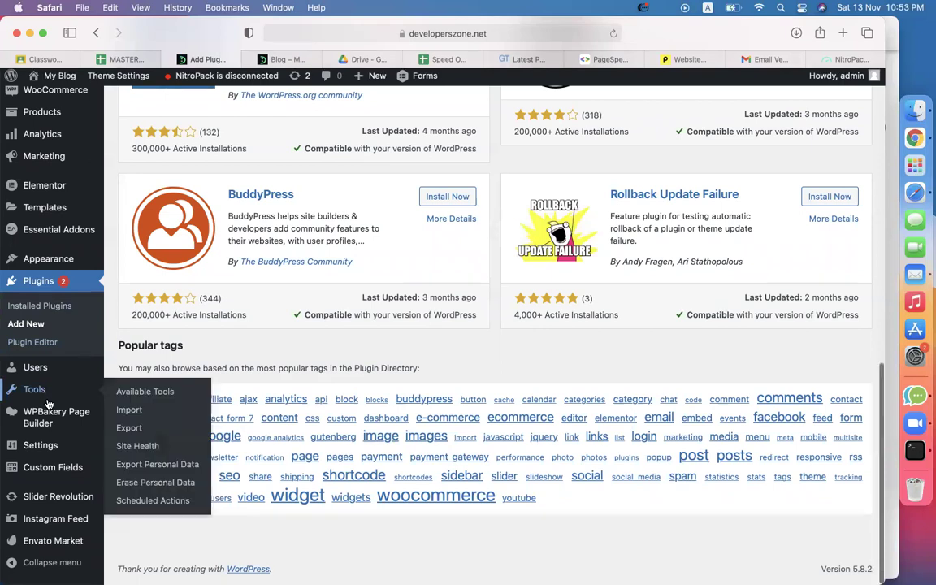
{"action": "mouse_move", "coordinate": [46, 455]}
{"action": "left_click", "coordinate": [140, 519]}
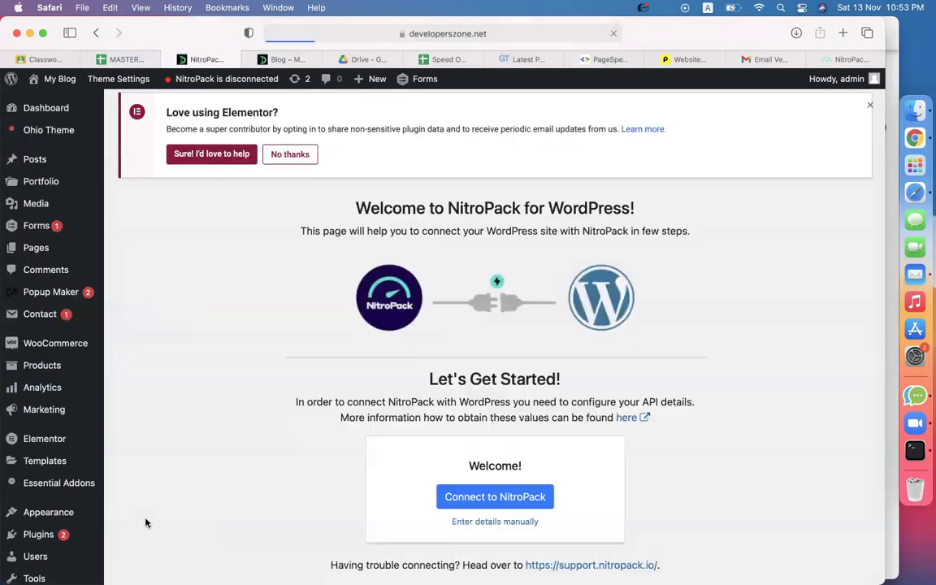
Step: Review the install-plugin and Connect with NitroPack instructions in the speed optimization notes
{"action": "scroll", "coordinate": [681, 374], "scroll_direction": "down", "scroll_amount": 1}
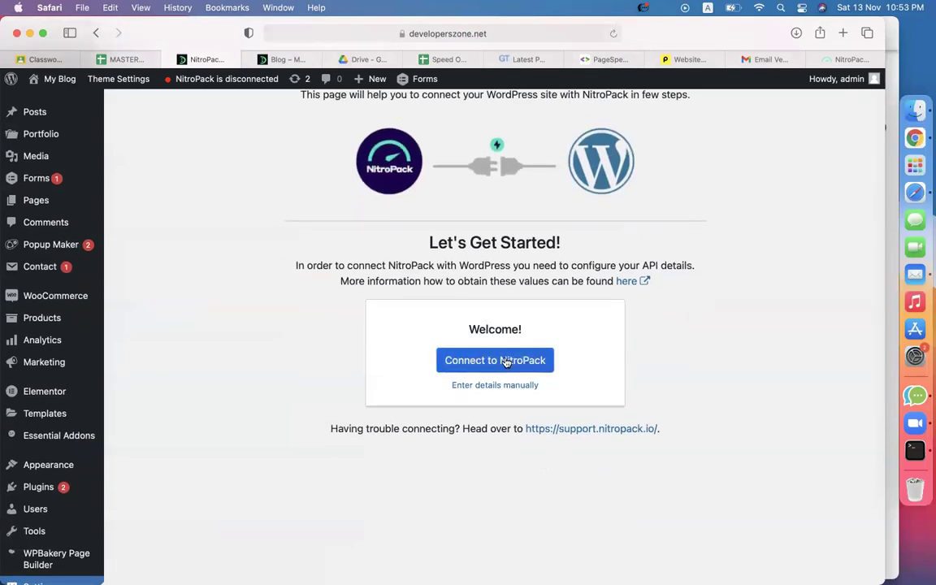
{"action": "left_click", "coordinate": [447, 60]}
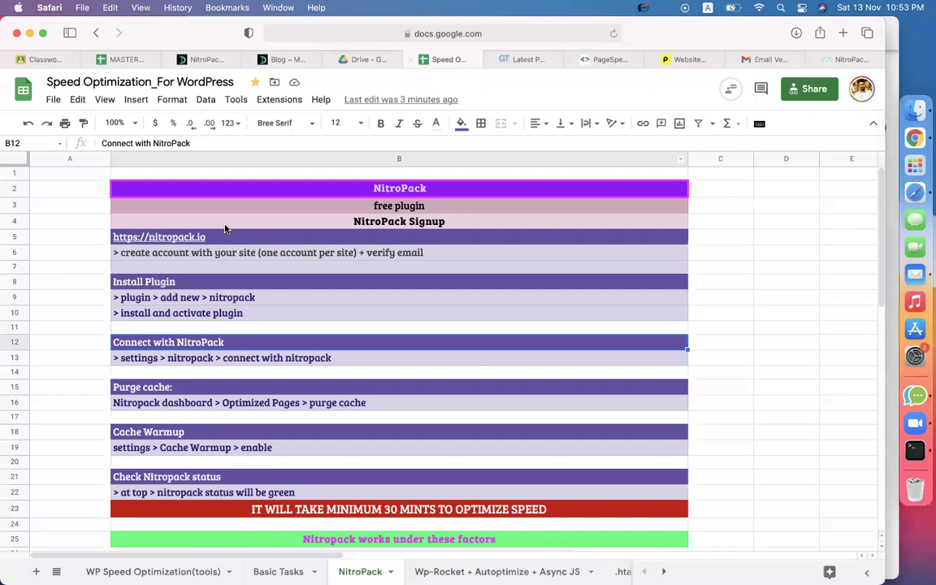
{"action": "left_click", "coordinate": [189, 314]}
{"action": "left_click", "coordinate": [207, 328]}
{"action": "left_click", "coordinate": [170, 358]}
{"action": "scroll", "coordinate": [229, 363], "scroll_direction": "down", "scroll_amount": 2}
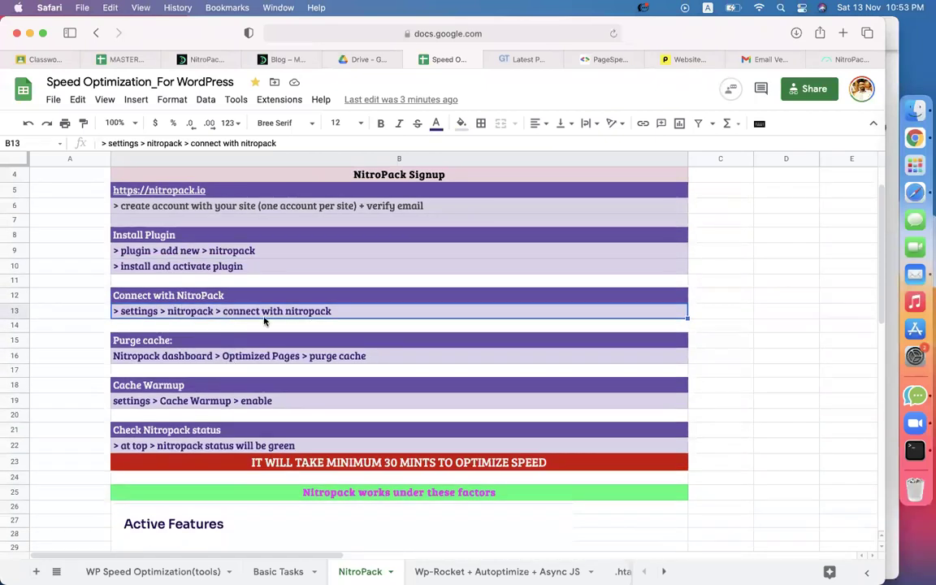
Step: Connect the WordPress site to NitroPack and authorize it in the nitropack.io popup
{"action": "left_click", "coordinate": [202, 60]}
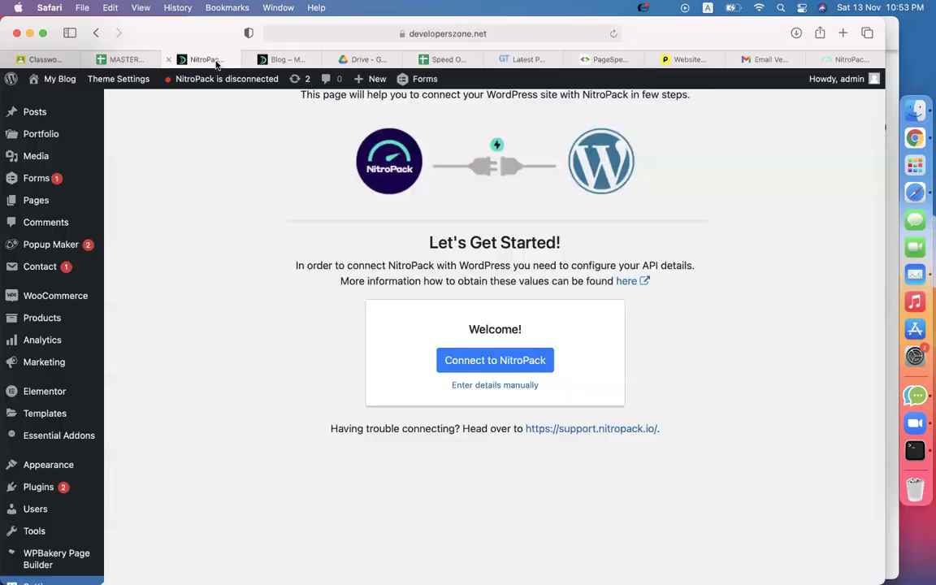
{"action": "left_click", "coordinate": [501, 360]}
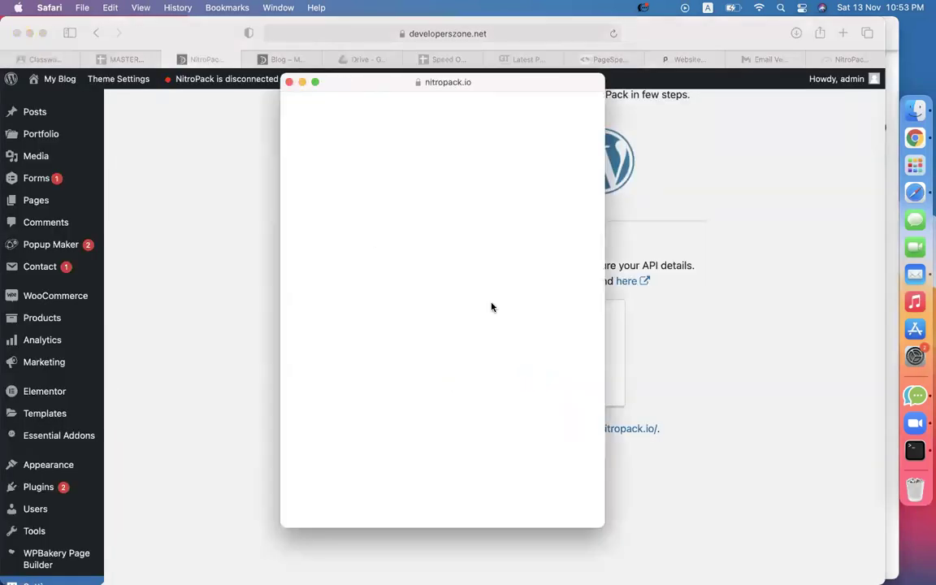
{"action": "left_click", "coordinate": [570, 52]}
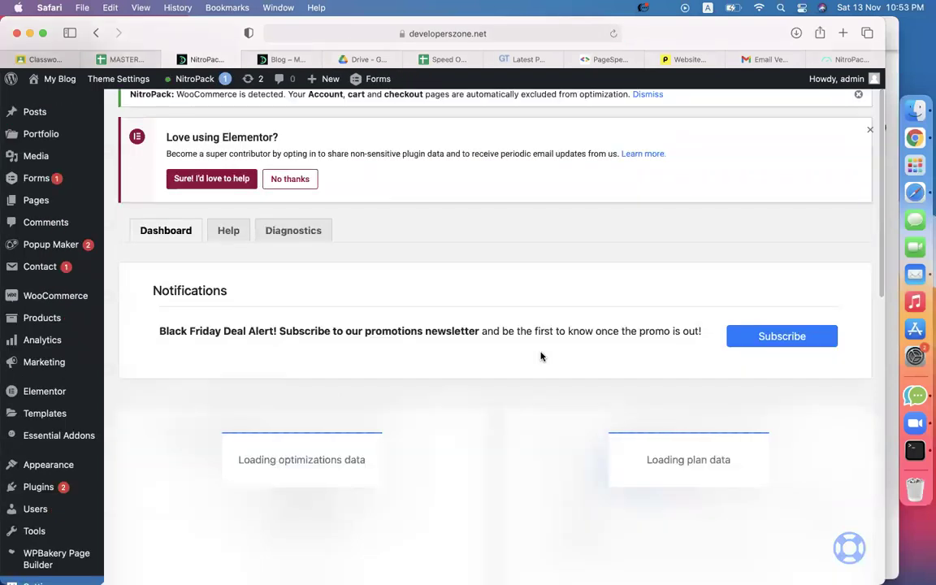
Step: Review the Purge cache step in the speed optimization notes
{"action": "scroll", "coordinate": [540, 356], "scroll_direction": "down", "scroll_amount": 1}
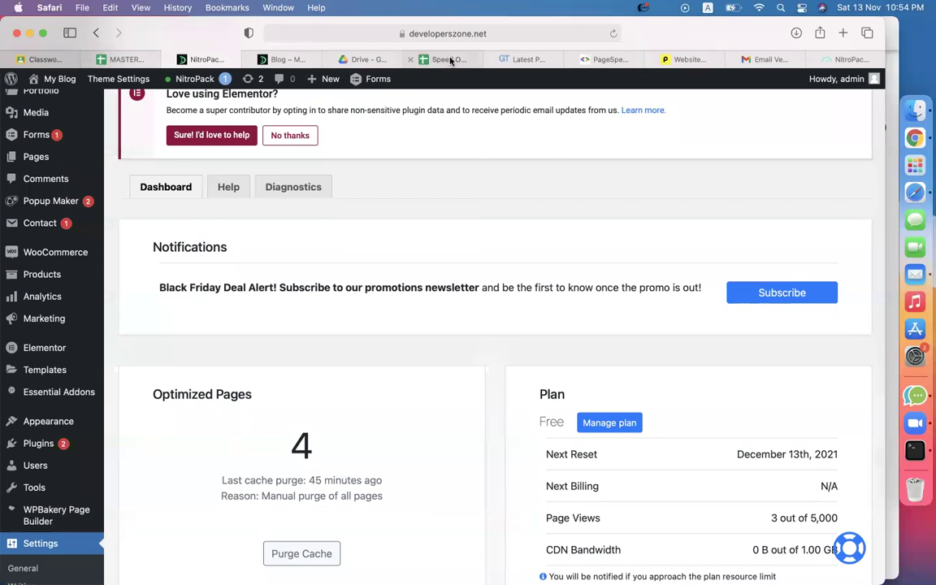
{"action": "left_click", "coordinate": [414, 58]}
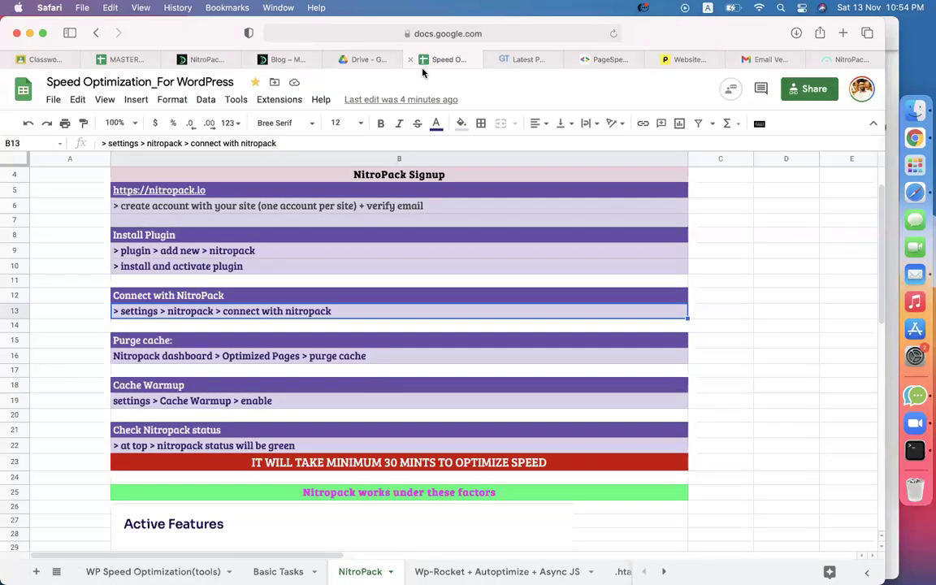
{"action": "left_click", "coordinate": [163, 342]}
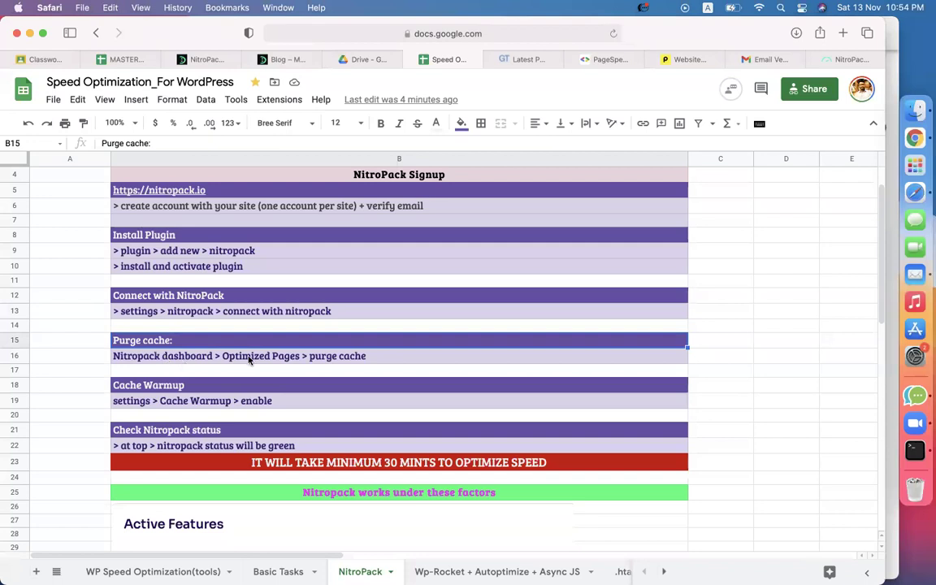
Step: Purge all cached pages from the Optimized Pages card, dropping the count from 4 to 0
{"action": "left_click", "coordinate": [213, 61]}
{"action": "scroll", "coordinate": [398, 325], "scroll_direction": "down", "scroll_amount": 5}
{"action": "left_click", "coordinate": [294, 369]}
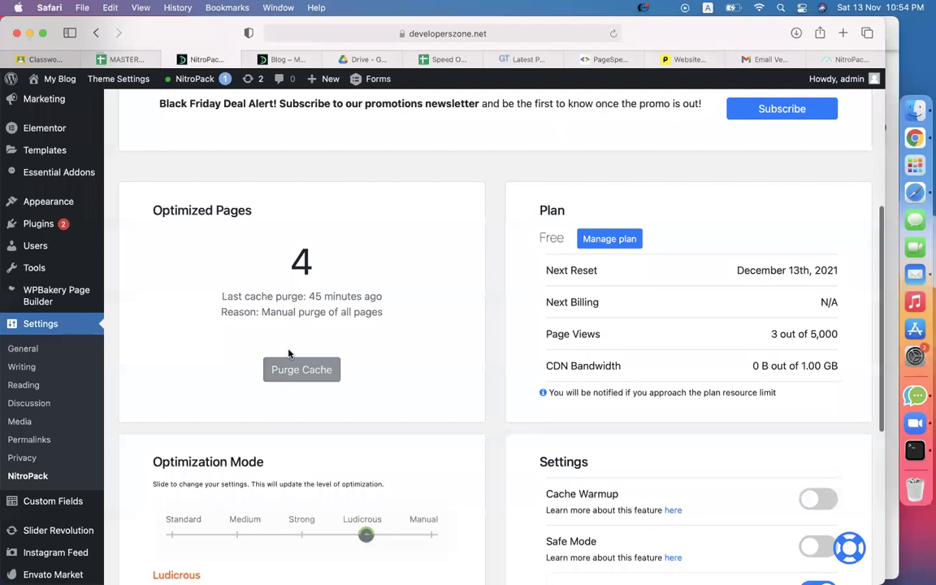
{"action": "scroll", "coordinate": [289, 353], "scroll_direction": "down", "scroll_amount": 1}
{"action": "left_click_drag", "start_coordinate": [163, 175], "coordinate": [254, 175]}
{"action": "left_click", "coordinate": [302, 335]}
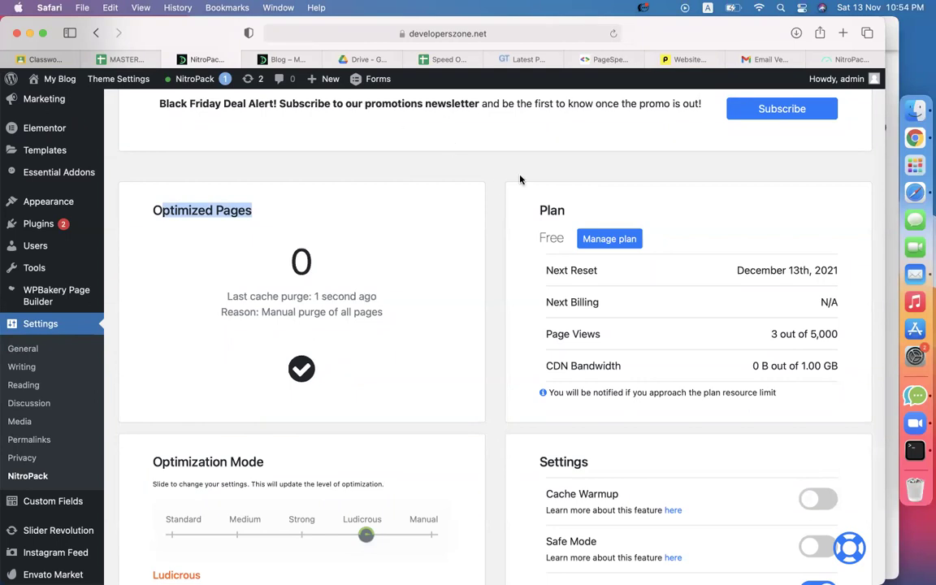
Step: Back in the notes sheet, move down to the Cache Warmup step
{"action": "left_click", "coordinate": [447, 59]}
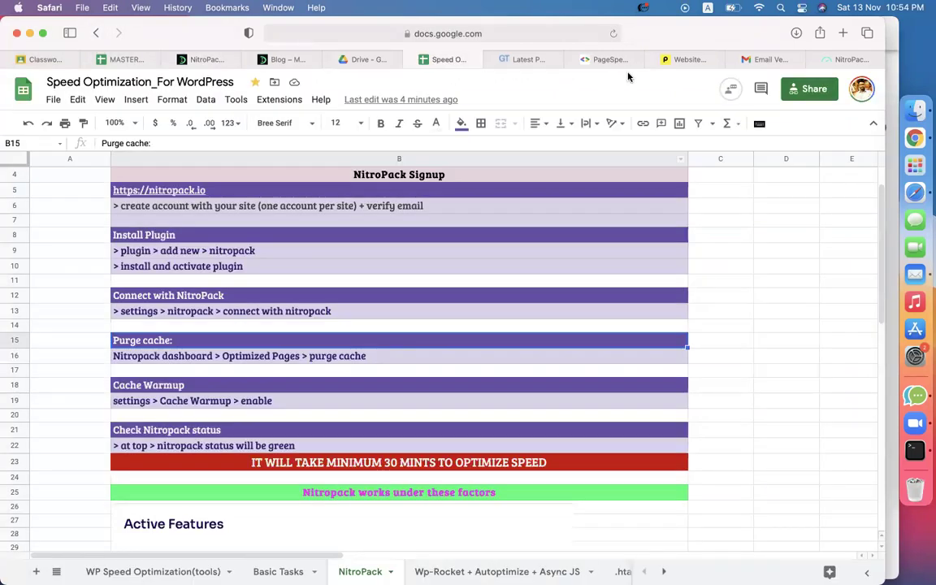
{"action": "left_click", "coordinate": [548, 260]}
{"action": "key", "text": "Down"}
{"action": "key", "text": "Down"}
{"action": "key", "text": "Down"}
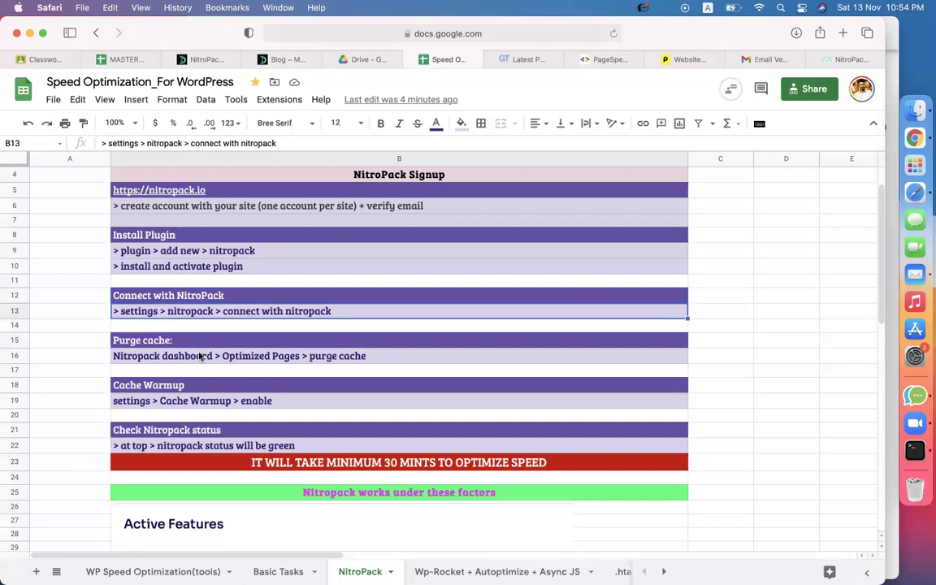
{"action": "left_click", "coordinate": [199, 356]}
{"action": "scroll", "coordinate": [196, 355], "scroll_direction": "down", "scroll_amount": 3}
{"action": "left_click", "coordinate": [159, 341]}
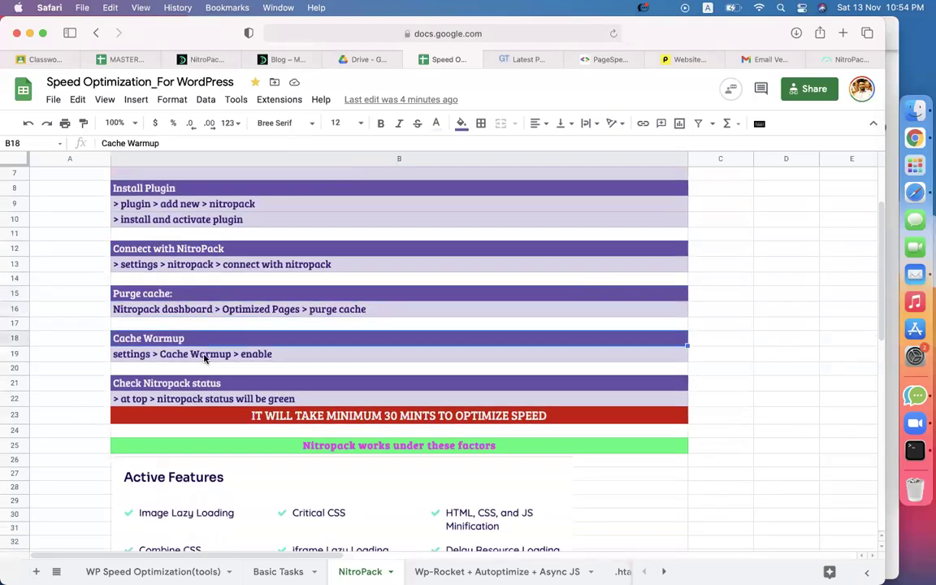
Step: Enable NitroPack Cache Warmup, accepting its 16-page-optimization cost, then return to the notes sheet
{"action": "left_click", "coordinate": [227, 64]}
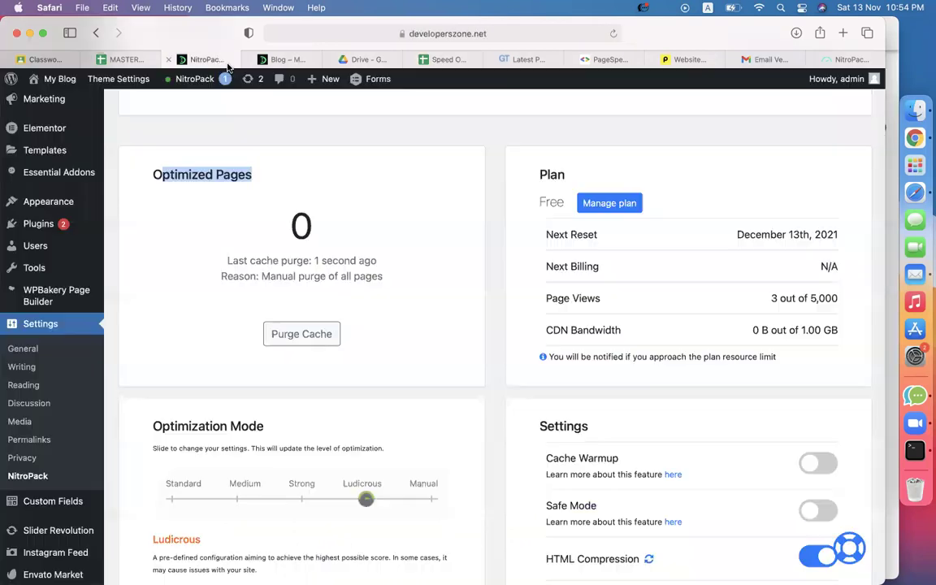
{"action": "scroll", "coordinate": [602, 313], "scroll_direction": "down", "scroll_amount": 3}
{"action": "double_click", "coordinate": [550, 285]}
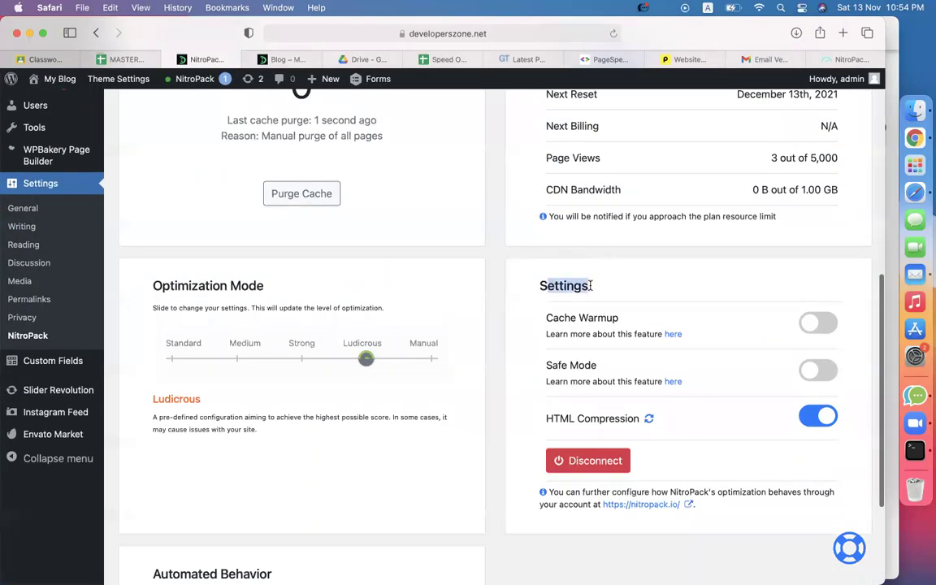
{"action": "left_click", "coordinate": [818, 325]}
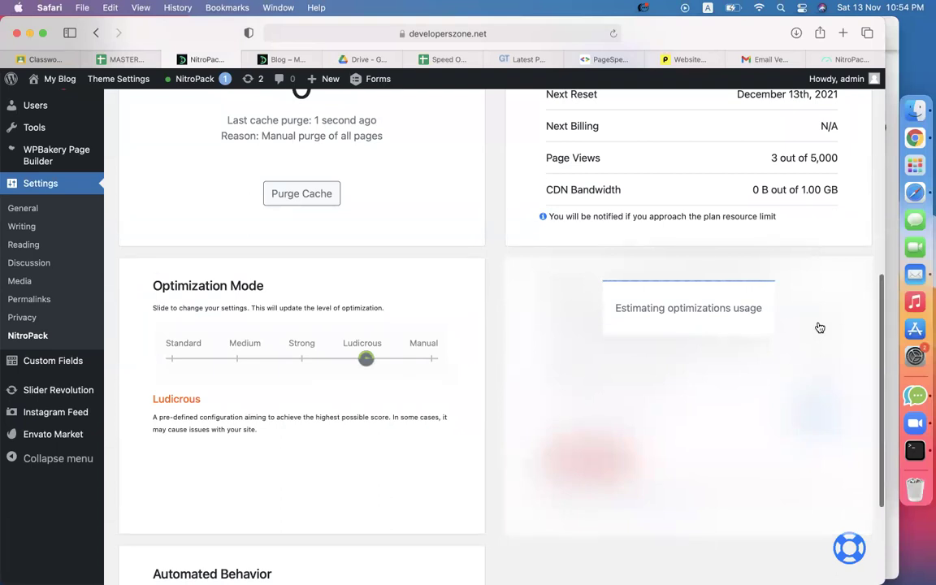
{"action": "scroll", "coordinate": [819, 327], "scroll_direction": "down", "scroll_amount": 2}
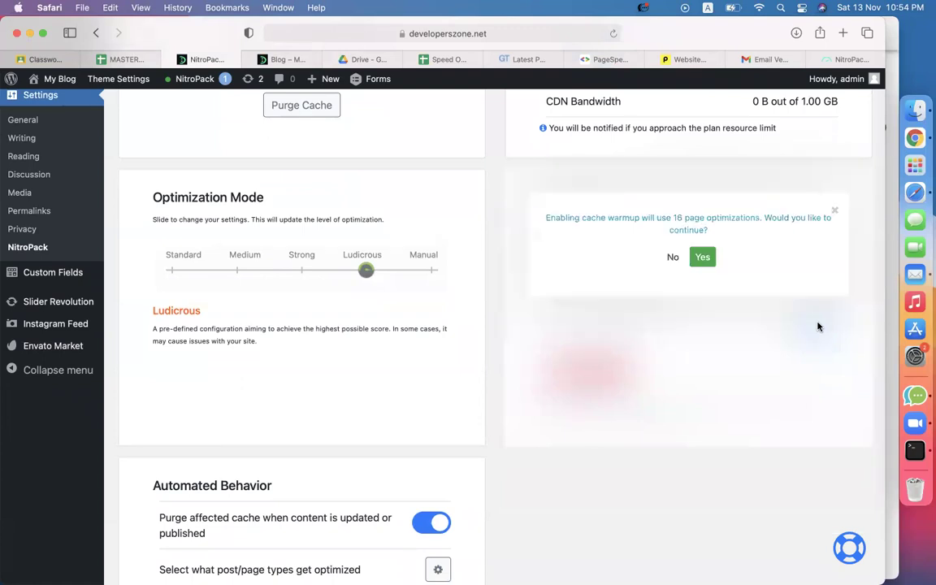
{"action": "scroll", "coordinate": [818, 327], "scroll_direction": "up", "scroll_amount": 1}
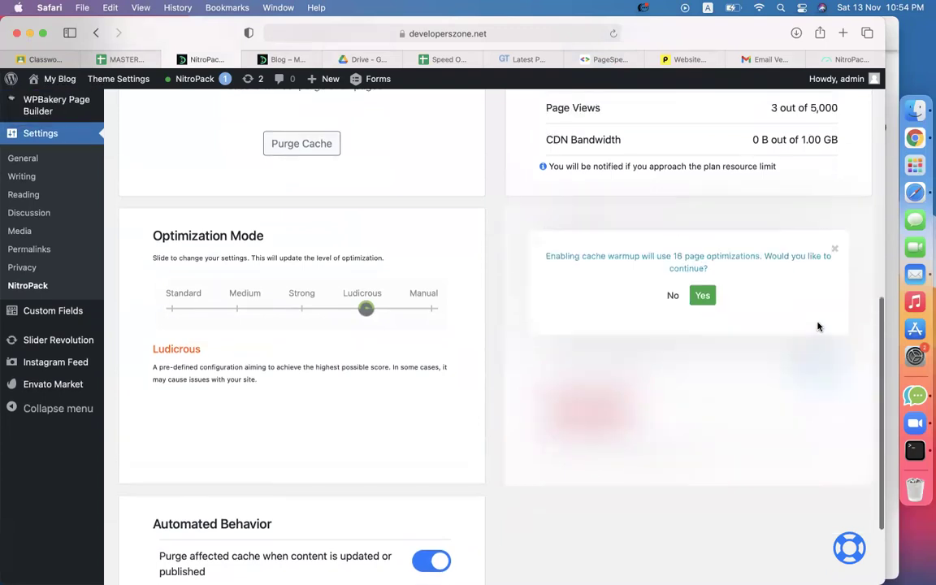
{"action": "left_click", "coordinate": [703, 295]}
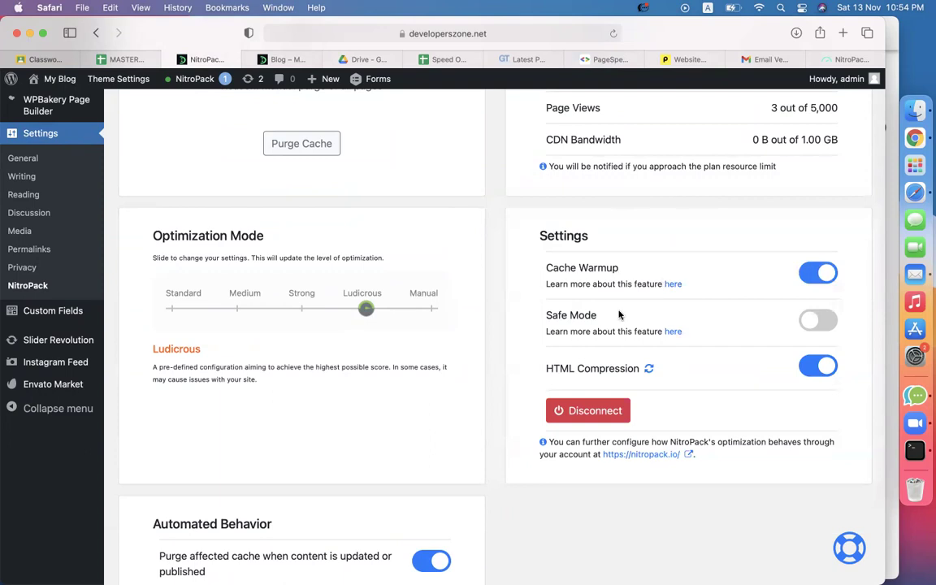
{"action": "left_click_drag", "start_coordinate": [598, 315], "coordinate": [549, 315]}
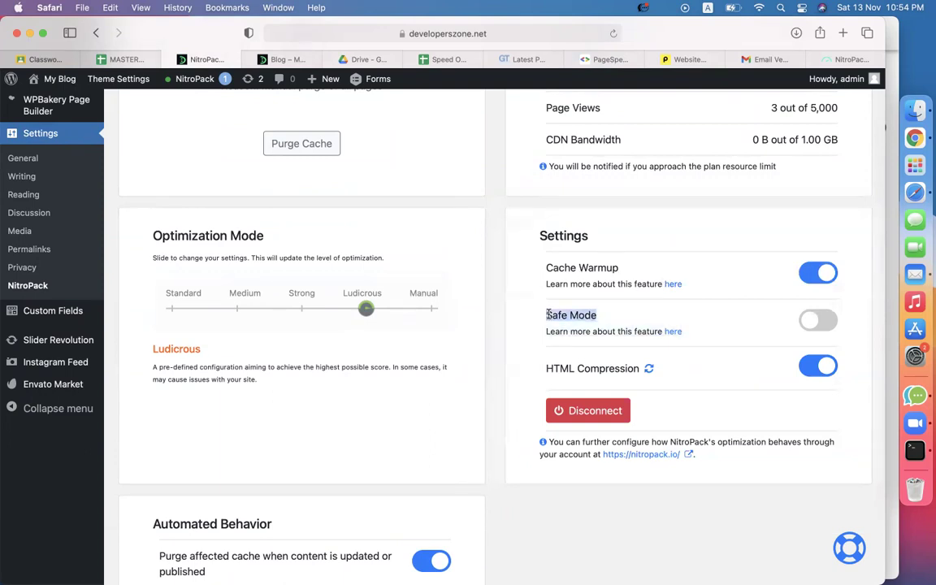
{"action": "left_click", "coordinate": [406, 58]}
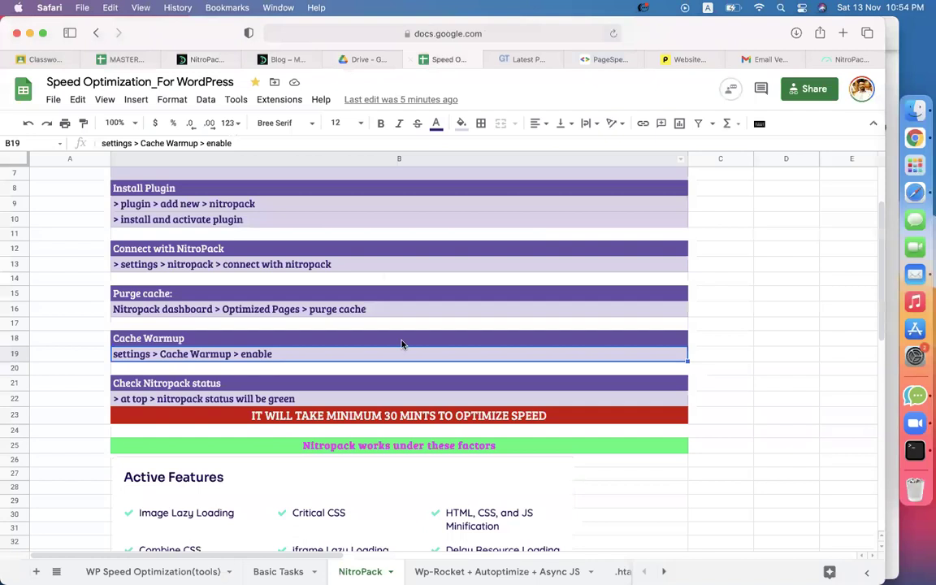
Step: Review the Check Nitropack status step in rows B21–B22, then return to the NitroPack page
{"action": "left_click", "coordinate": [174, 383]}
{"action": "scroll", "coordinate": [196, 386], "scroll_direction": "down", "scroll_amount": 2}
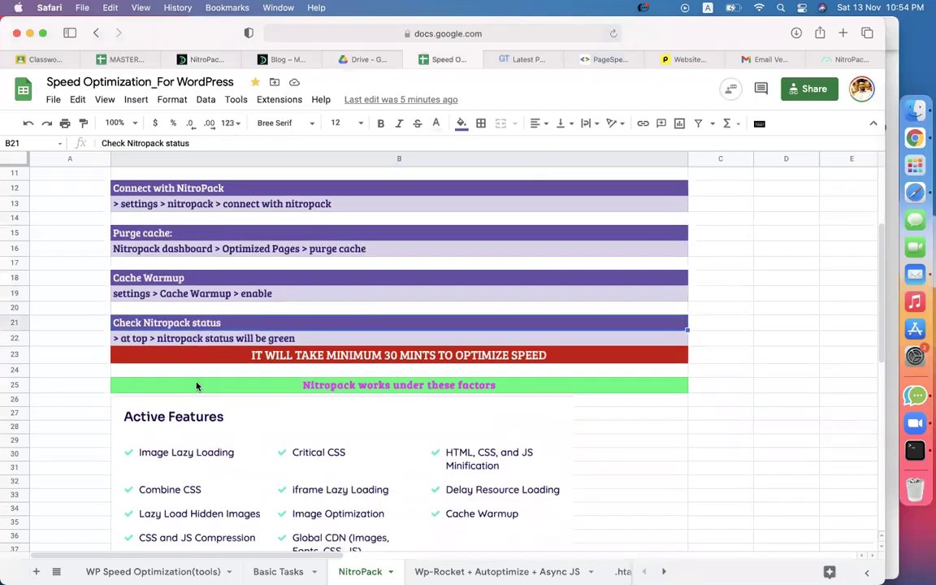
{"action": "left_click", "coordinate": [161, 340]}
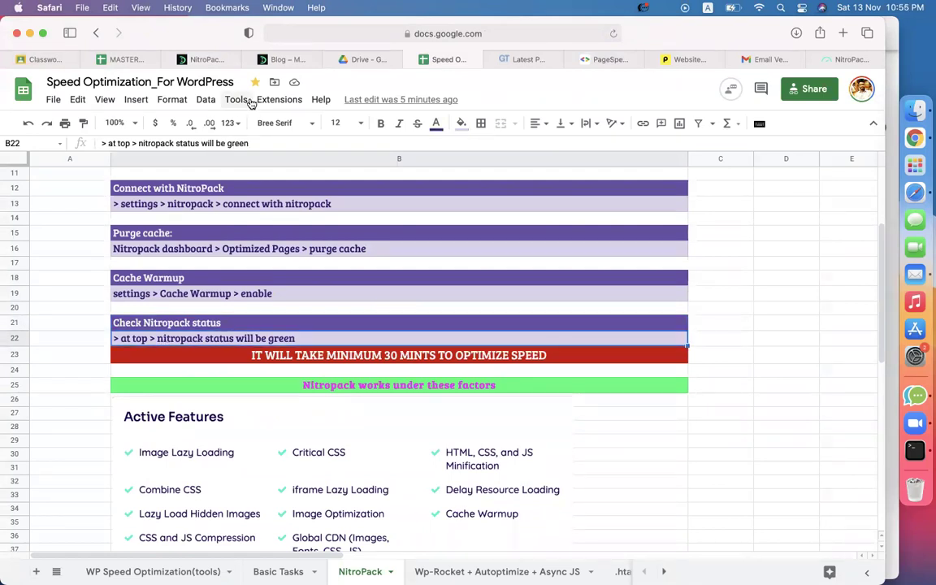
{"action": "left_click", "coordinate": [199, 59]}
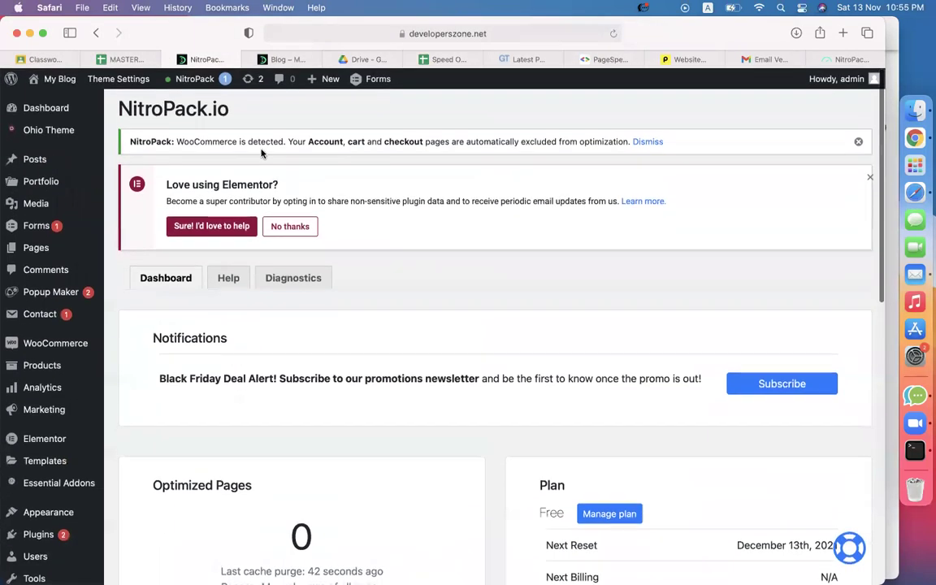
Step: Confirm the NitroPack admin-bar status indicator shows green
{"action": "mouse_move", "coordinate": [171, 81]}
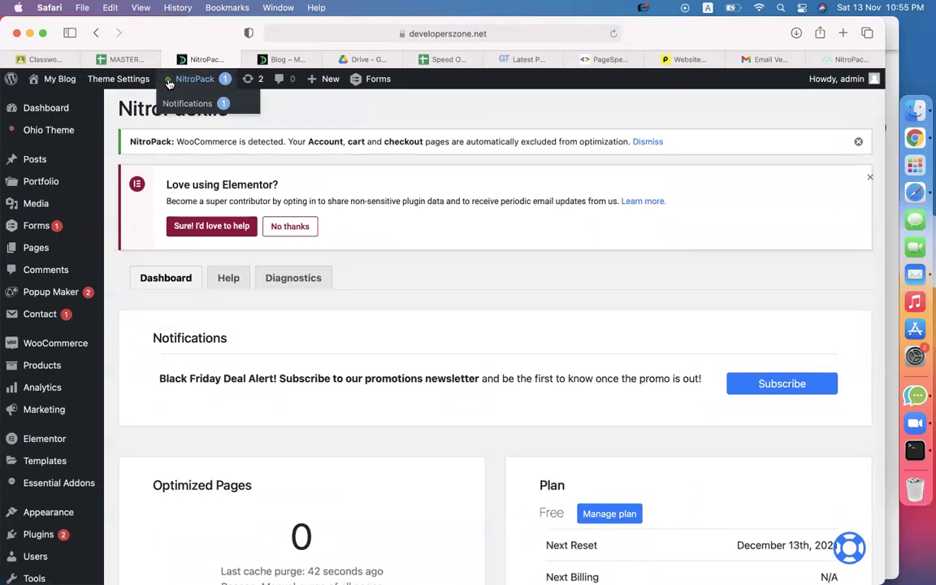
Step: Reload the NitroPack.io dashboard to confirm Cache Warmup and Active Features, then return to the notes
{"action": "left_click", "coordinate": [844, 59]}
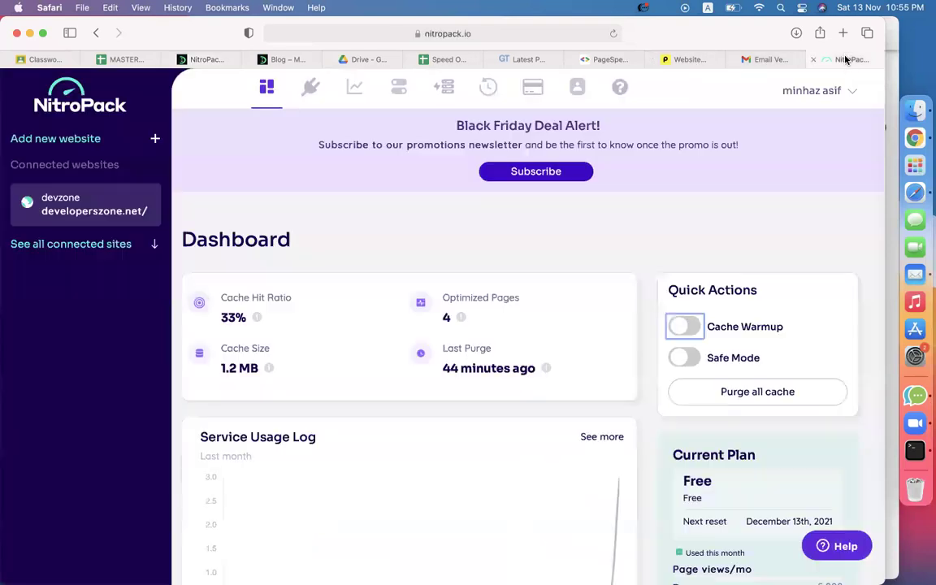
{"action": "left_click", "coordinate": [612, 33]}
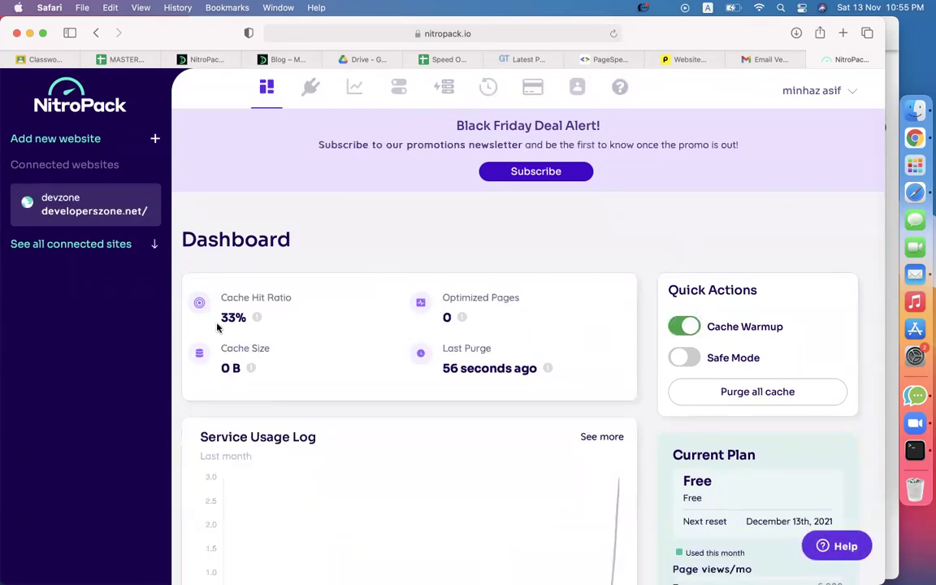
{"action": "scroll", "coordinate": [381, 296], "scroll_direction": "down", "scroll_amount": 5}
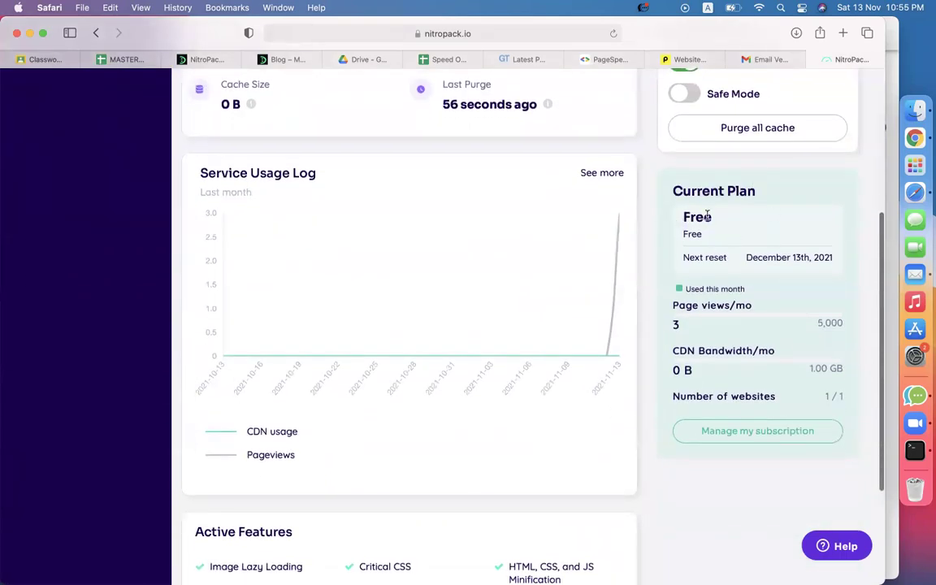
{"action": "scroll", "coordinate": [674, 308], "scroll_direction": "down", "scroll_amount": 4}
{"action": "scroll", "coordinate": [665, 307], "scroll_direction": "down", "scroll_amount": 1}
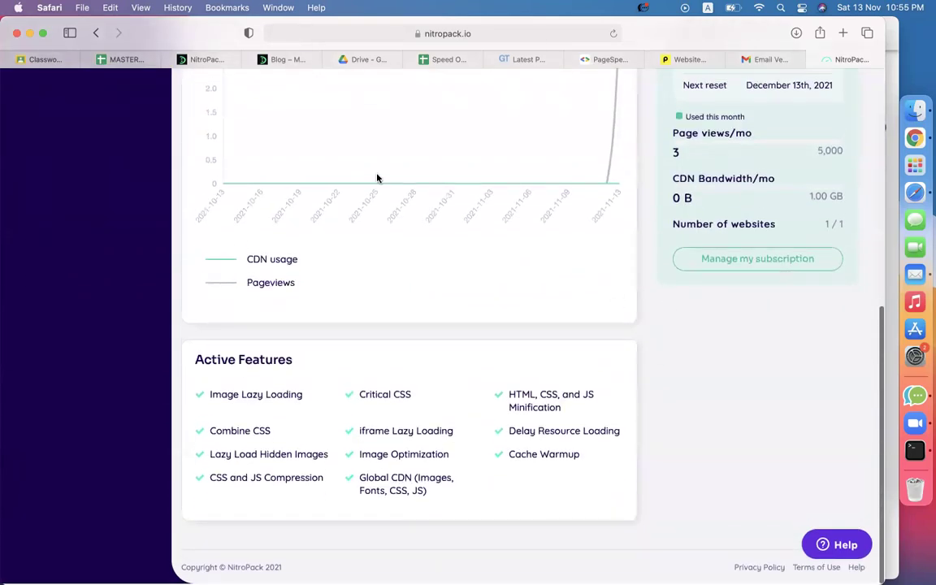
{"action": "left_click", "coordinate": [438, 59]}
{"action": "scroll", "coordinate": [465, 296], "scroll_direction": "down", "scroll_amount": 4}
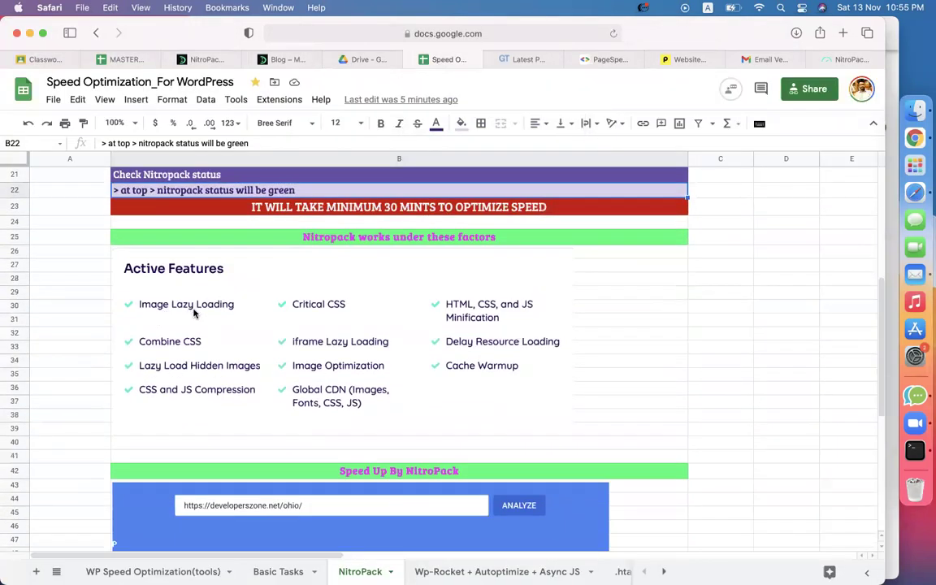
Step: Open codemanbd.com in a new Safari tab to load the CodemanBD home page
{"action": "left_click", "coordinate": [842, 33]}
{"action": "type", "text": "codemanbd.com/"}
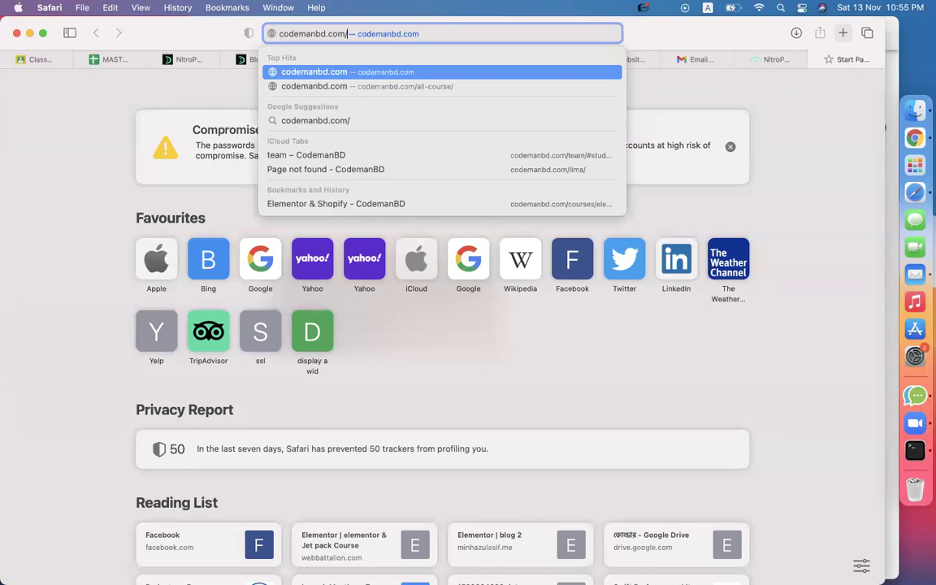
{"action": "key", "text": "Return"}
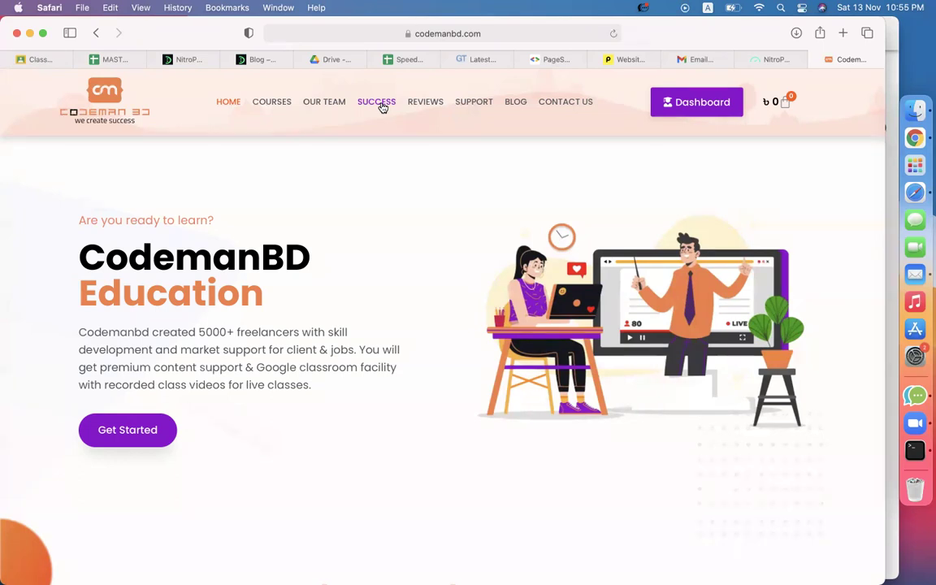
{"action": "left_click", "coordinate": [479, 59]}
{"action": "double_click", "coordinate": [169, 335]}
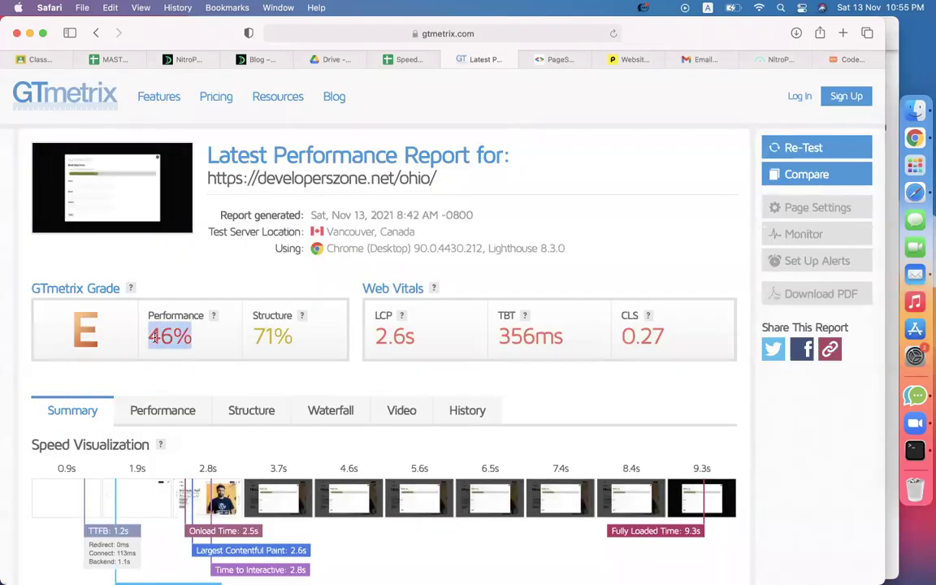
{"action": "left_click", "coordinate": [386, 336]}
{"action": "double_click", "coordinate": [387, 335]}
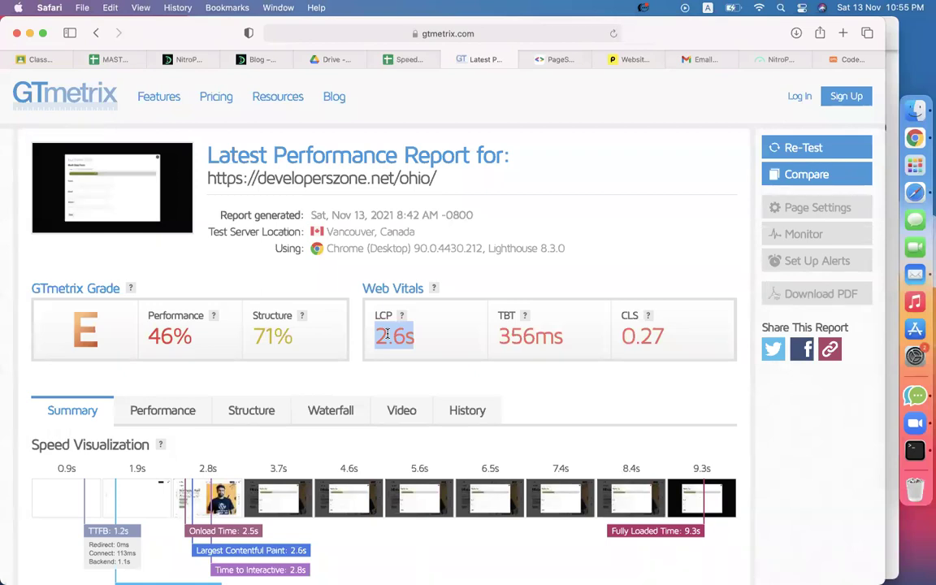
{"action": "double_click", "coordinate": [168, 337]}
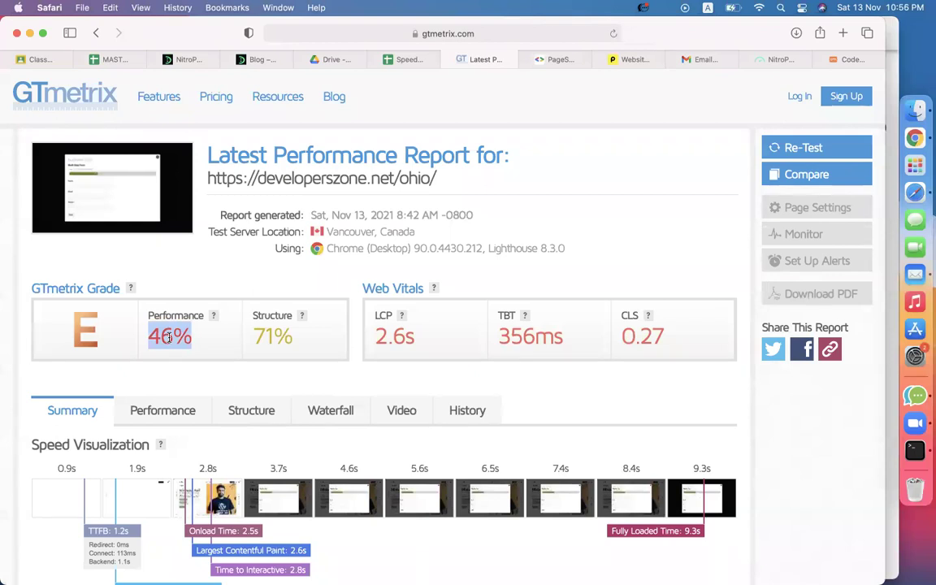
{"action": "left_click", "coordinate": [168, 336]}
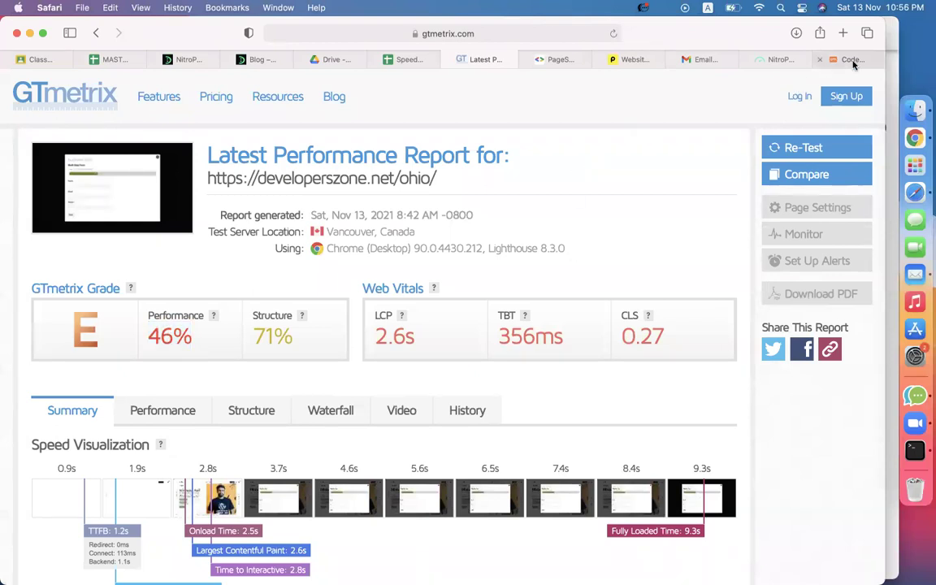
{"action": "left_click", "coordinate": [849, 59]}
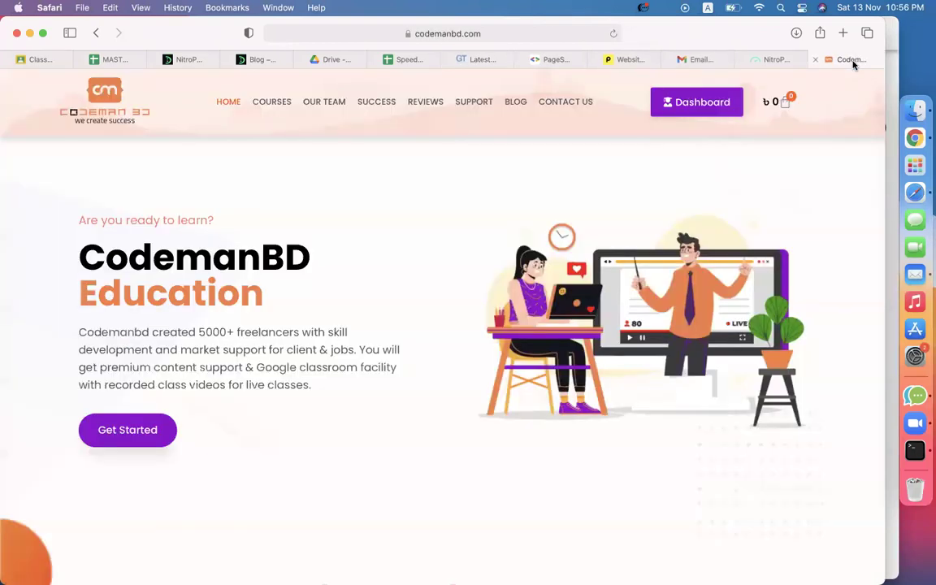
Step: Browse the CodemanBD SUCCESS page's seller cards, copy its URL, and switch to Chrome
{"action": "left_click", "coordinate": [376, 102]}
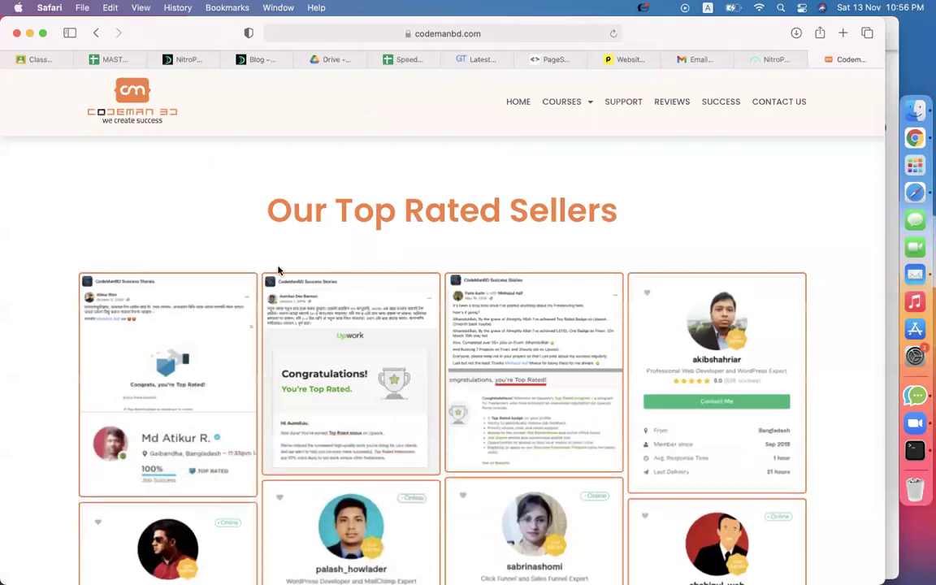
{"action": "scroll", "coordinate": [278, 270], "scroll_direction": "down", "scroll_amount": 8}
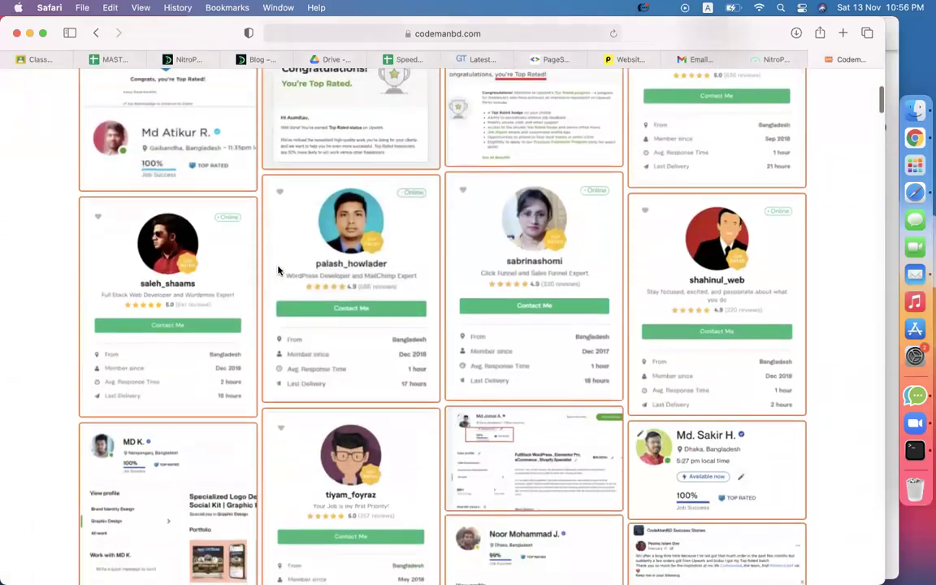
{"action": "scroll", "coordinate": [278, 272], "scroll_direction": "down", "scroll_amount": 20}
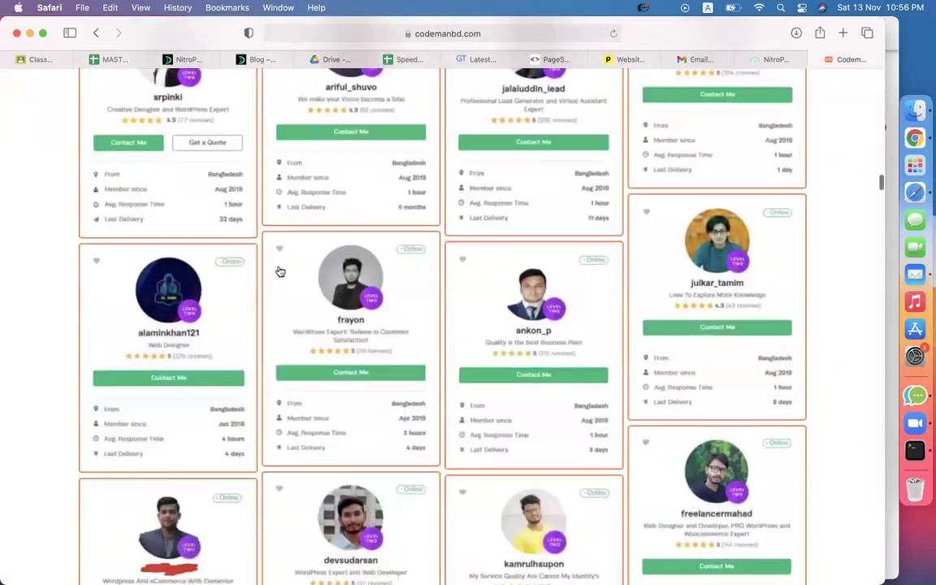
{"action": "scroll", "coordinate": [272, 256], "scroll_direction": "down", "scroll_amount": 10}
{"action": "left_click", "coordinate": [477, 34]}
{"action": "key", "text": "super+c"}
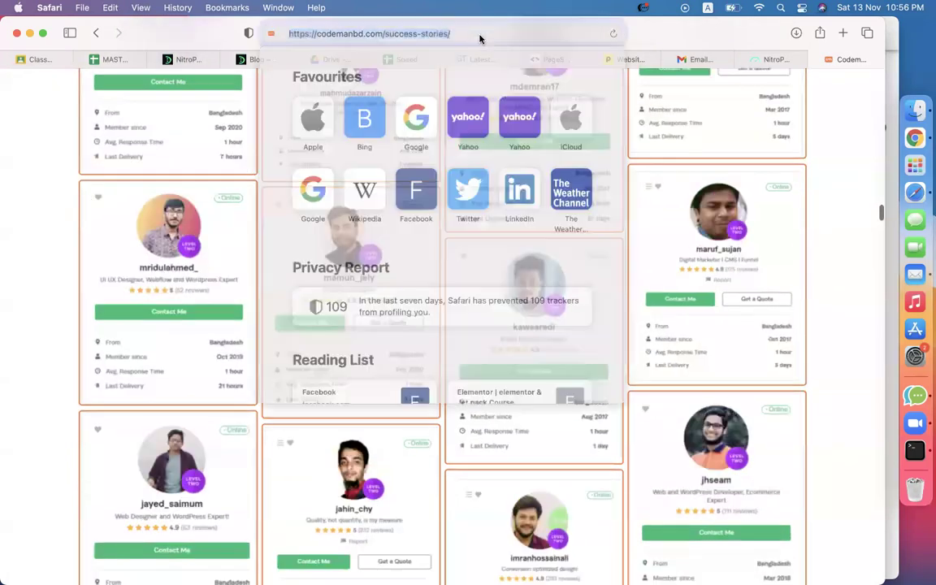
{"action": "left_click", "coordinate": [802, 130]}
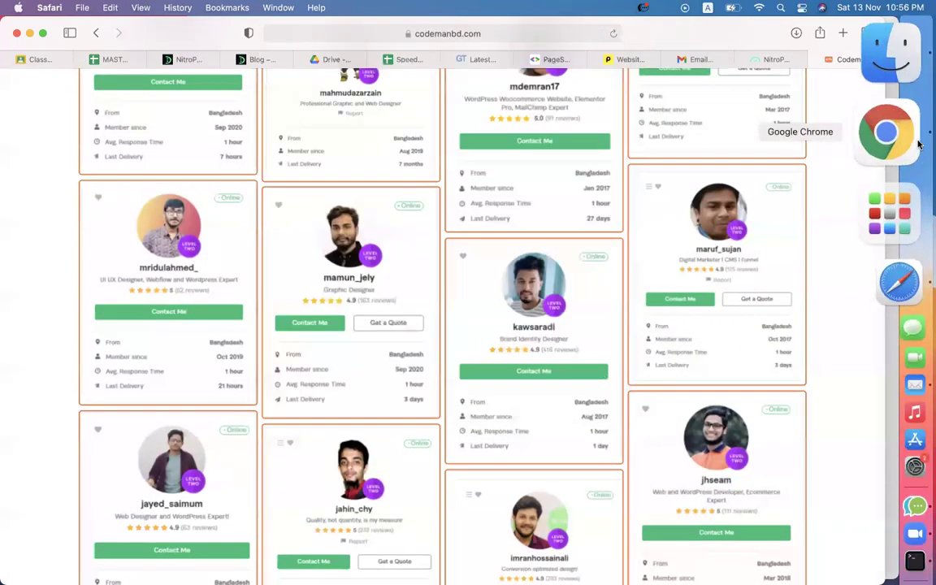
{"action": "left_click", "coordinate": [916, 143]}
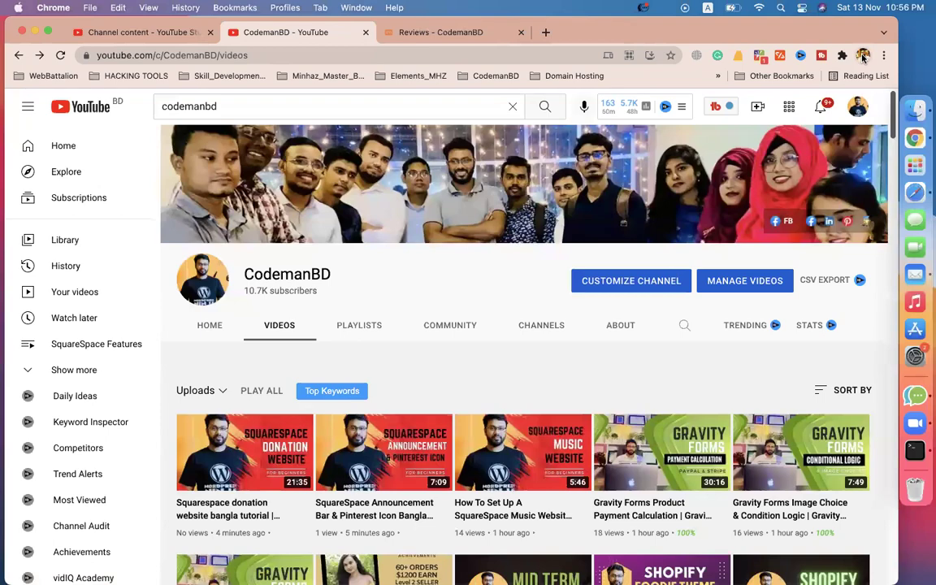
Step: Load the copied success-stories URL in another Chrome profile and scroll through it
{"action": "left_click", "coordinate": [862, 55]}
{"action": "left_click", "coordinate": [759, 321]}
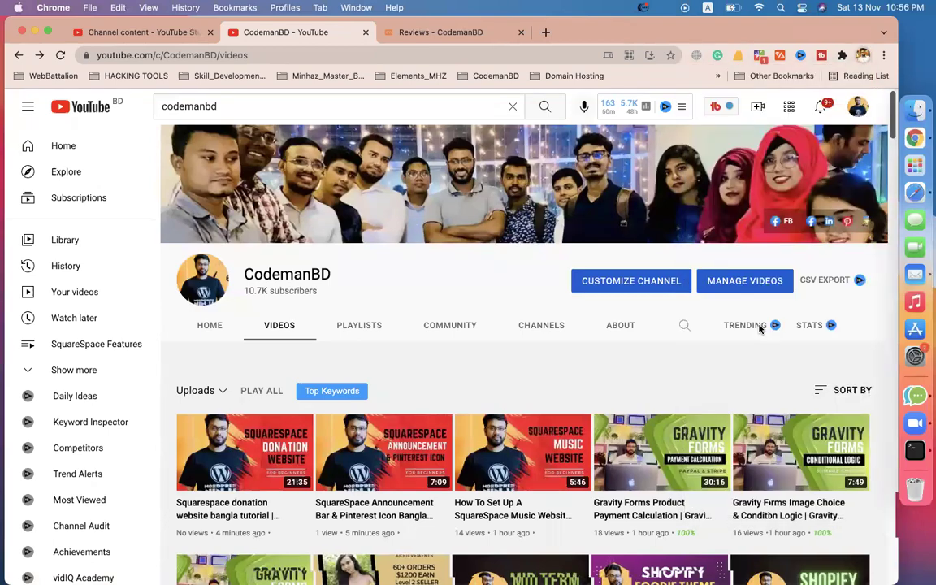
{"action": "left_click", "coordinate": [284, 55]}
{"action": "key", "text": "super+v"}
{"action": "key", "text": "Return"}
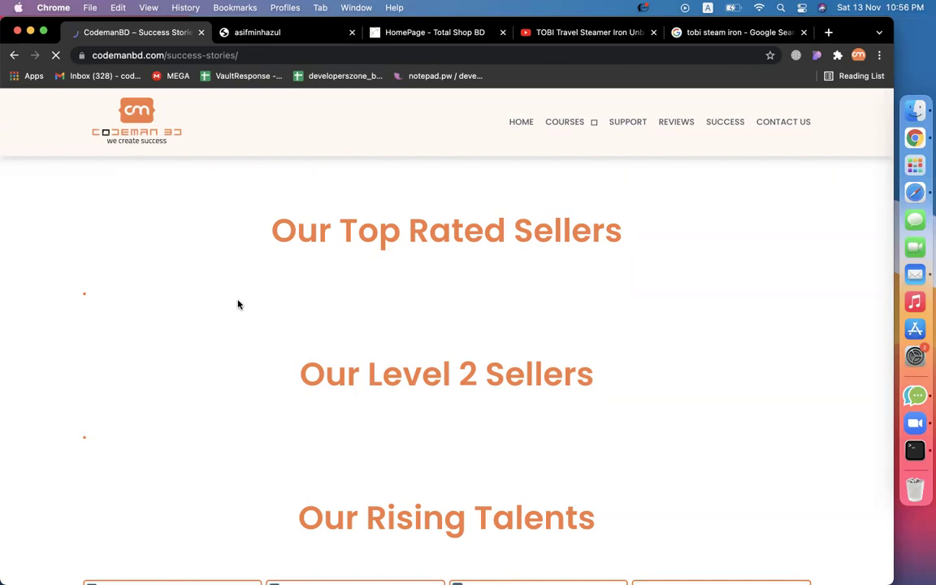
{"action": "scroll", "coordinate": [240, 305], "scroll_direction": "down", "scroll_amount": 10}
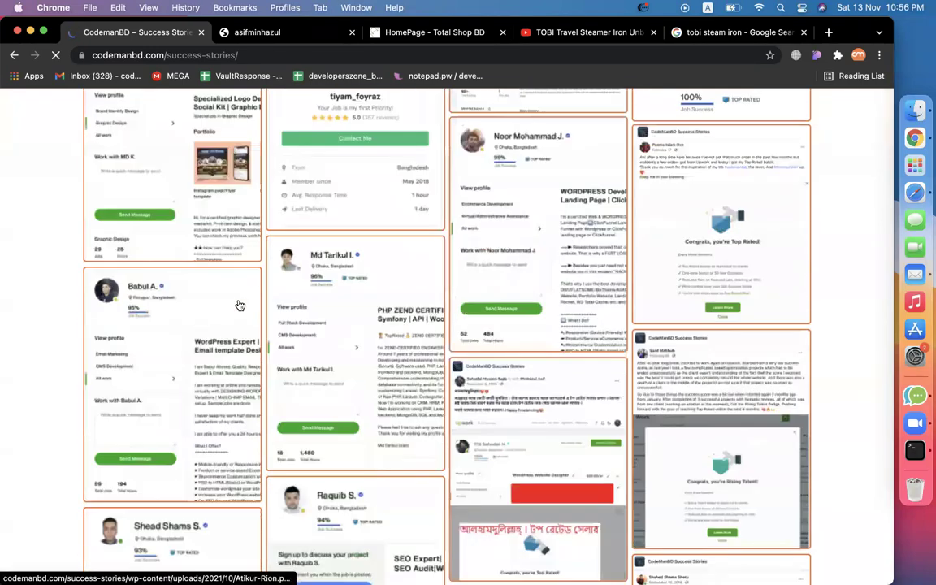
{"action": "scroll", "coordinate": [240, 305], "scroll_direction": "down", "scroll_amount": 15}
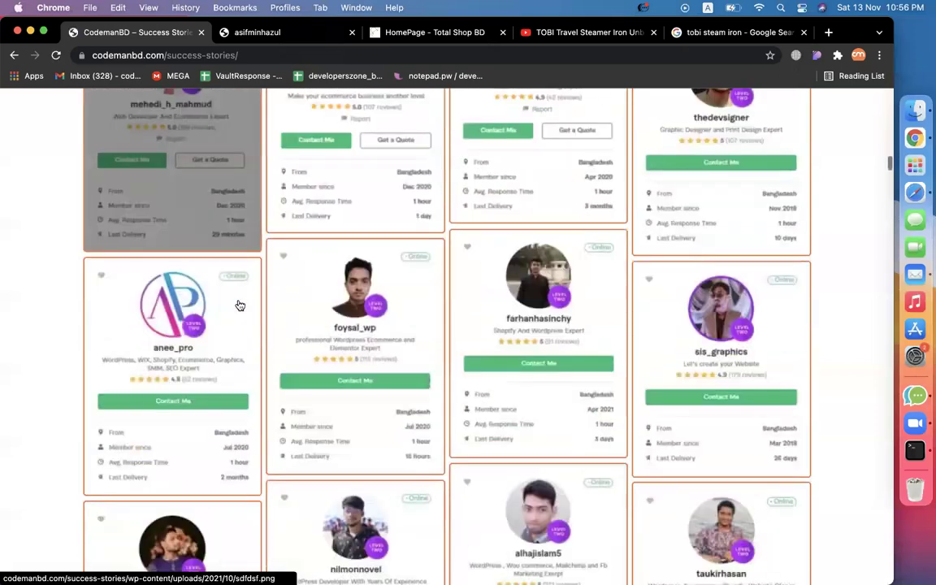
{"action": "scroll", "coordinate": [239, 305], "scroll_direction": "down", "scroll_amount": 15}
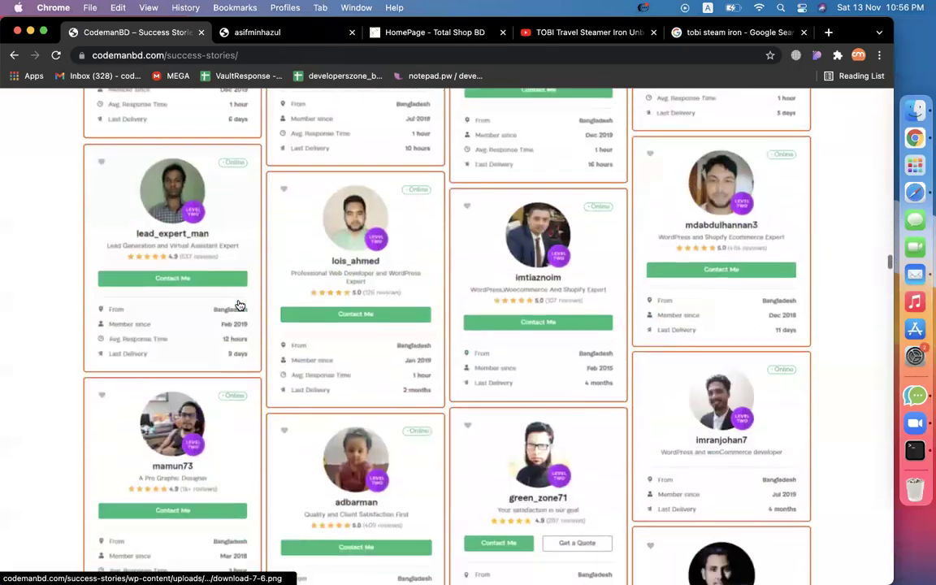
{"action": "scroll", "coordinate": [240, 305], "scroll_direction": "up", "scroll_amount": 10}
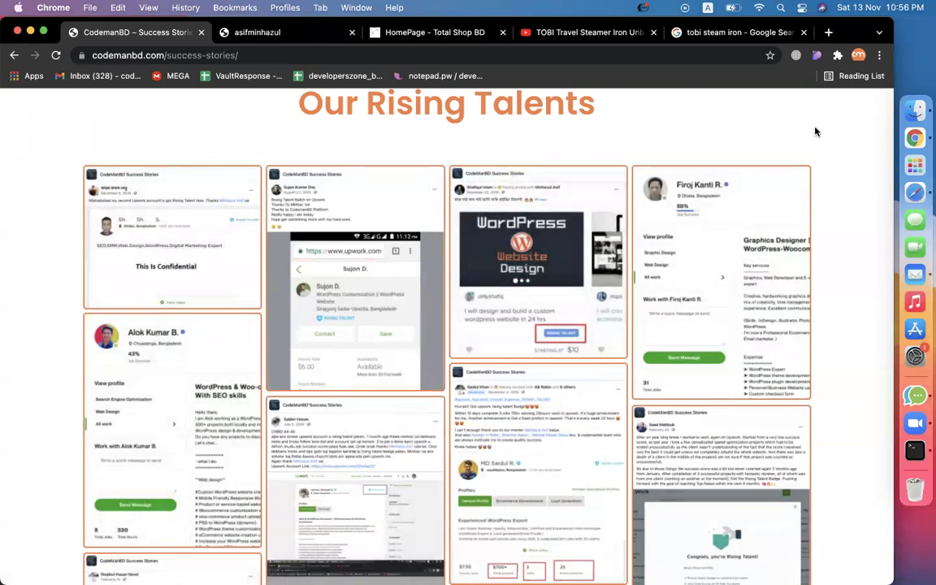
{"action": "scroll", "coordinate": [815, 131], "scroll_direction": "up", "scroll_amount": 3}
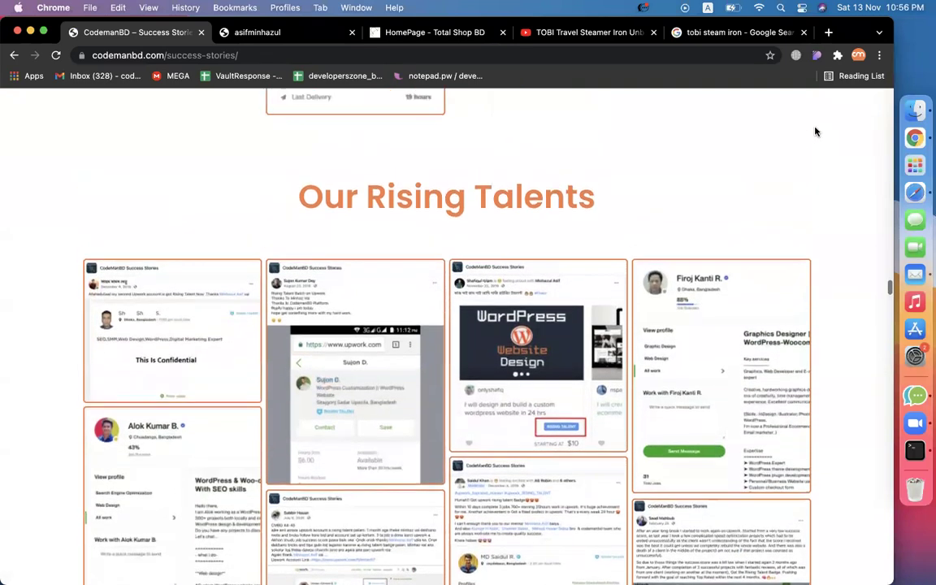
{"action": "scroll", "coordinate": [816, 131], "scroll_direction": "down", "scroll_amount": 2}
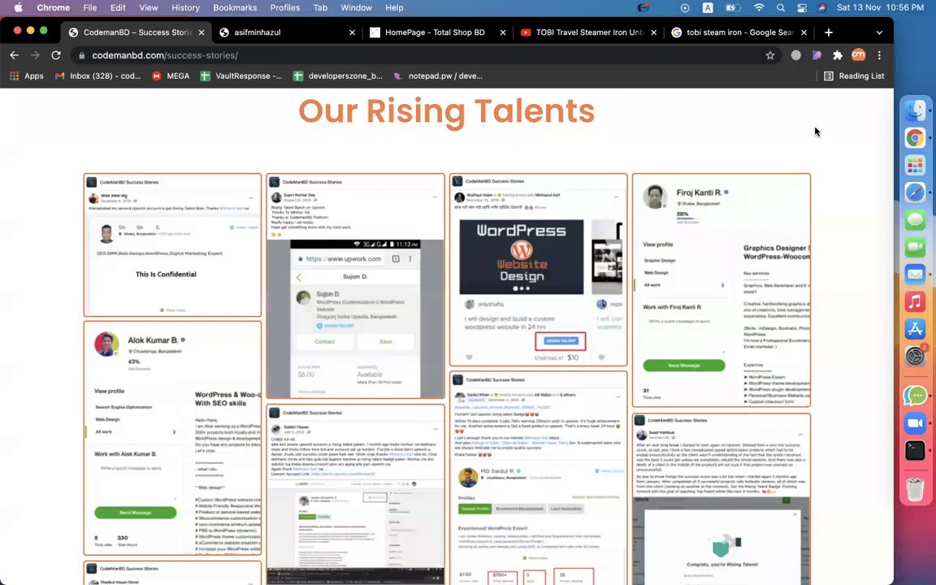
{"action": "scroll", "coordinate": [815, 132], "scroll_direction": "down", "scroll_amount": 15}
{"action": "scroll", "coordinate": [816, 132], "scroll_direction": "up", "scroll_amount": 15}
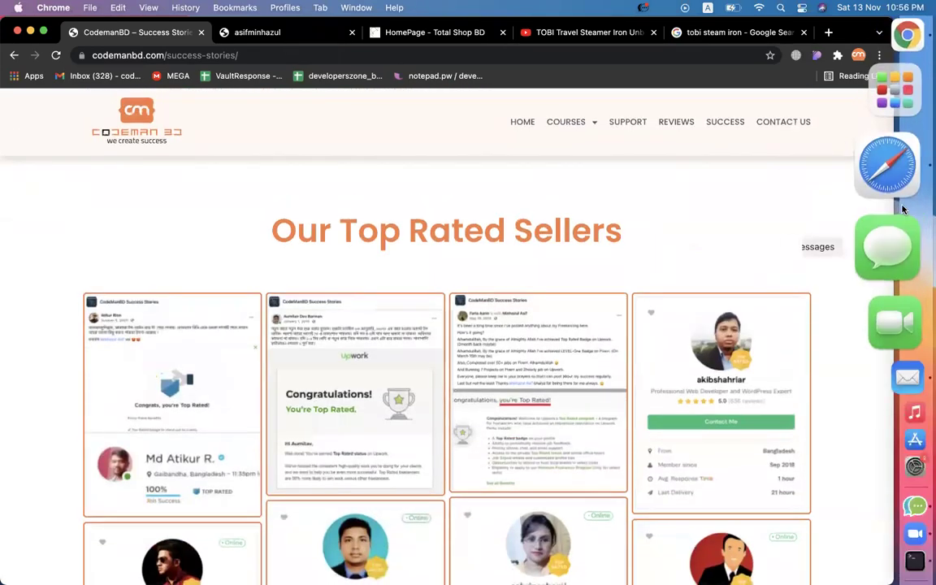
Step: Return to the Speed Optimization spreadsheet in Safari
{"action": "left_click", "coordinate": [894, 182]}
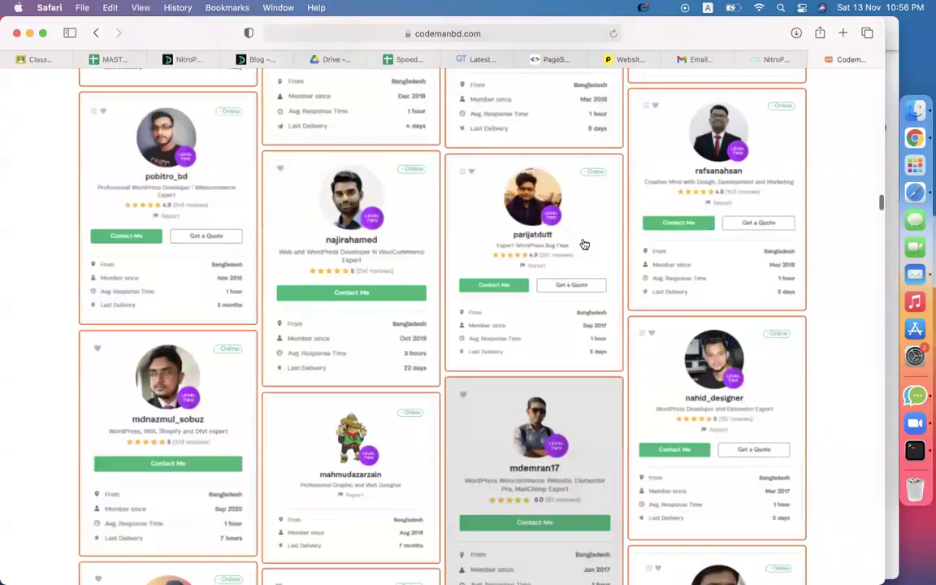
{"action": "scroll", "coordinate": [584, 245], "scroll_direction": "down", "scroll_amount": 5}
{"action": "left_click", "coordinate": [409, 59]}
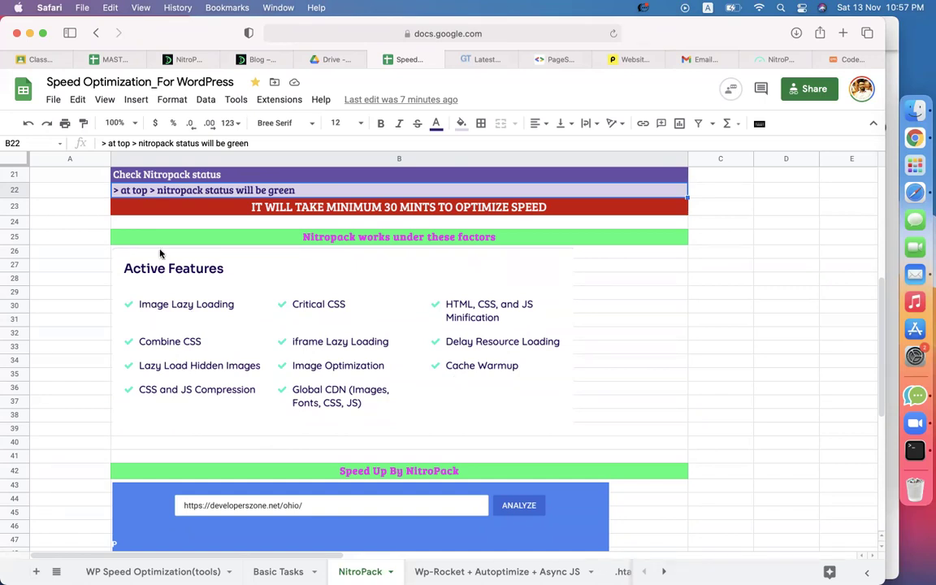
Step: Compare the NitroPack dashboard with the spreadsheet notes and select the 30-minute warning in B23
{"action": "left_click", "coordinate": [180, 60]}
{"action": "scroll", "coordinate": [367, 258], "scroll_direction": "up", "scroll_amount": 2}
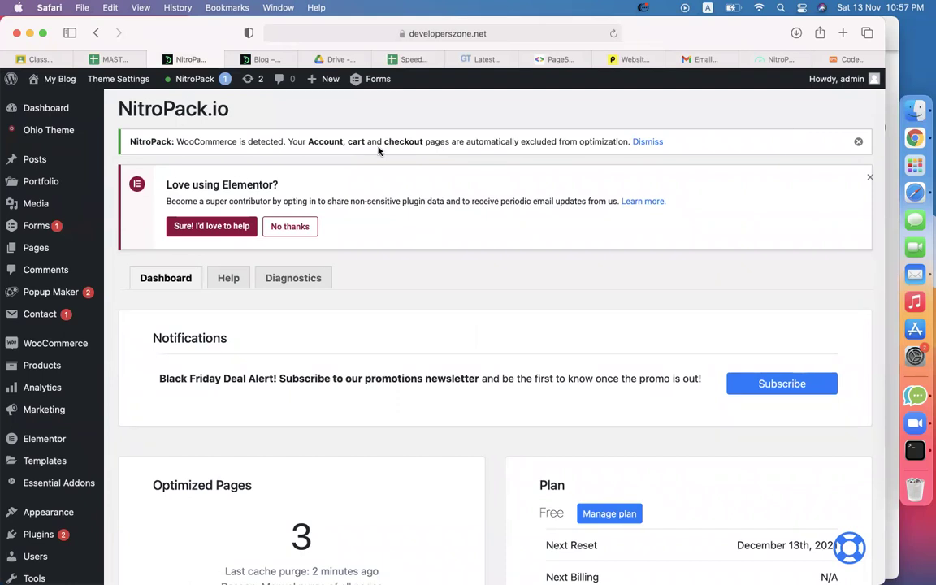
{"action": "mouse_move", "coordinate": [203, 81]}
{"action": "left_click", "coordinate": [407, 60]}
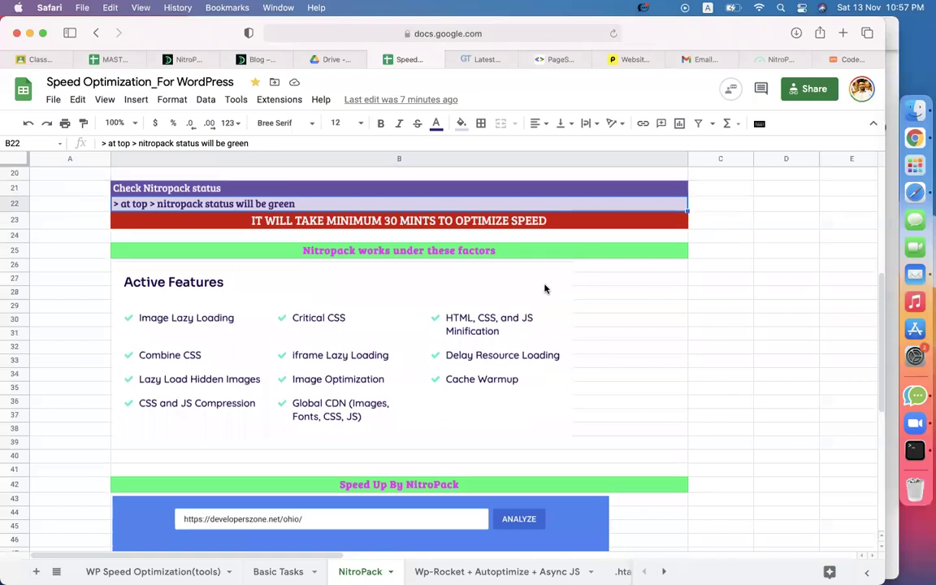
{"action": "scroll", "coordinate": [544, 284], "scroll_direction": "up", "scroll_amount": 2}
{"action": "left_click", "coordinate": [428, 237]}
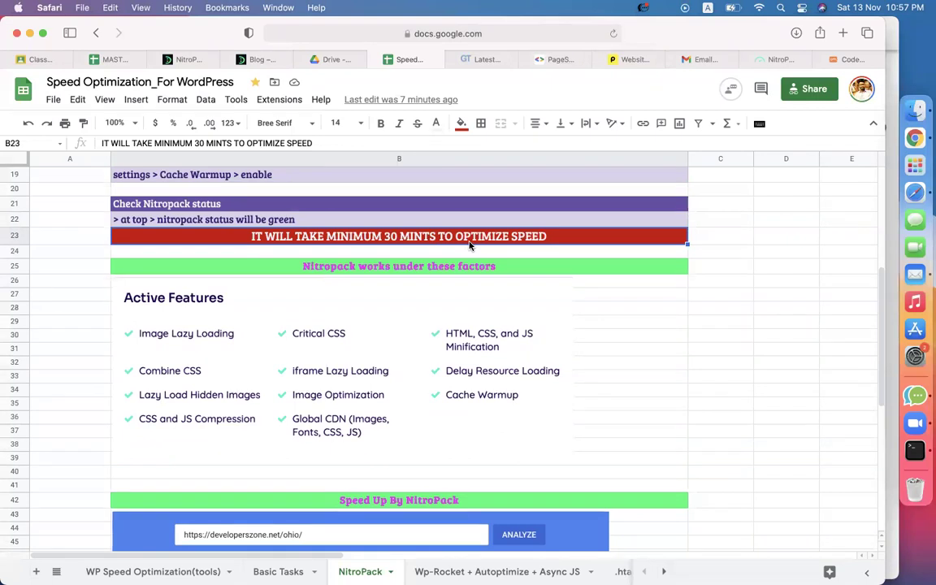
Step: Reload the My Blog homepage in the Blog tab
{"action": "scroll", "coordinate": [469, 245], "scroll_direction": "up", "scroll_amount": 1}
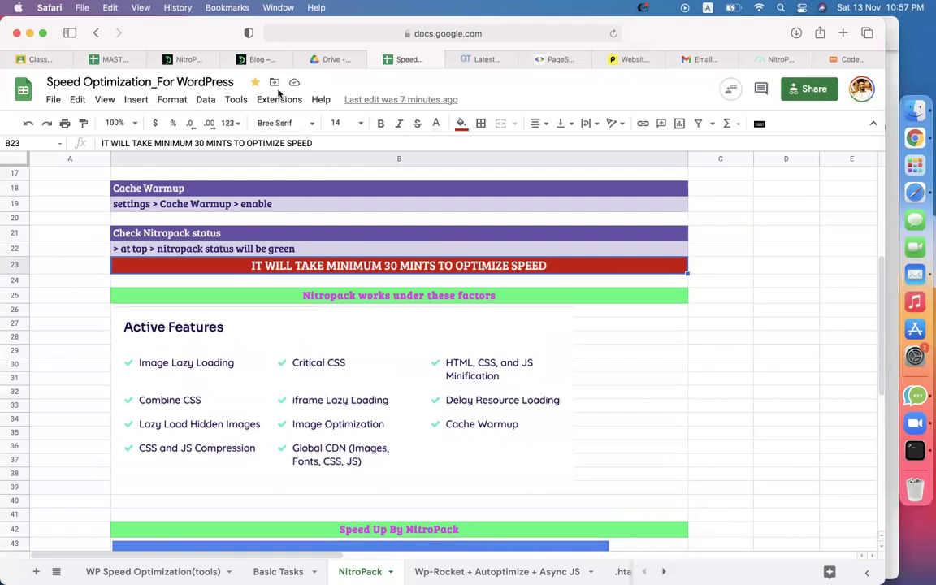
{"action": "left_click", "coordinate": [258, 60]}
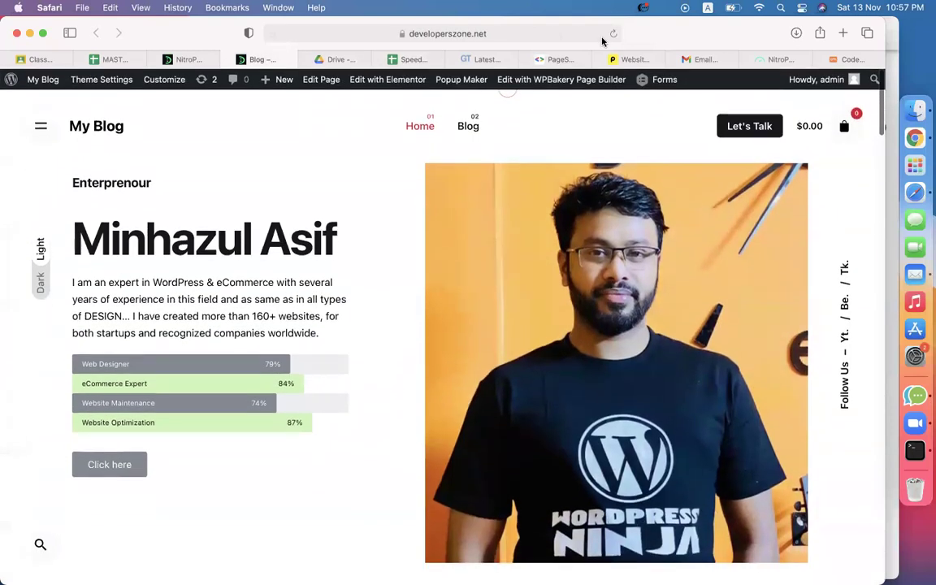
{"action": "left_click", "coordinate": [613, 34]}
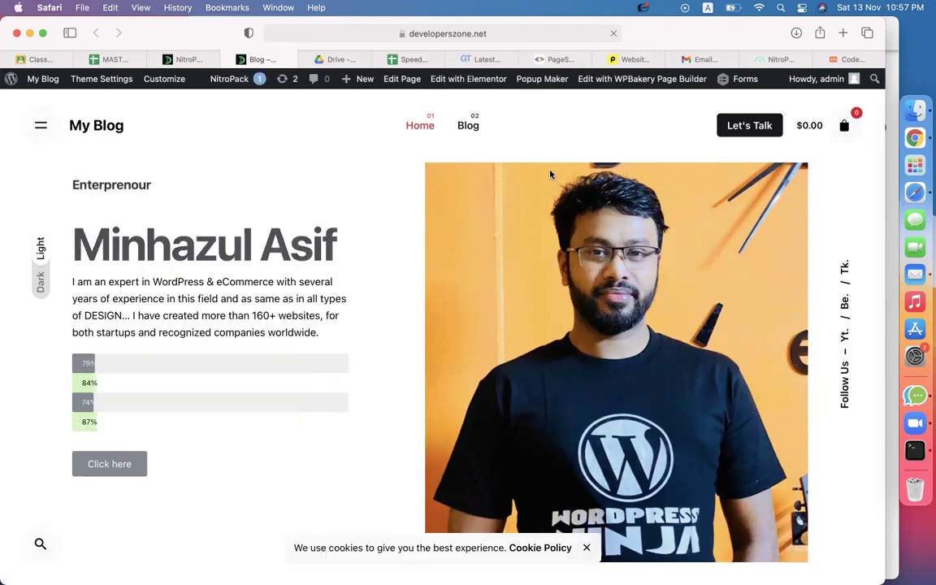
Step: Rerun the PageSpeed Insights analysis and the GTmetrix test for developerszone.net/ohio
{"action": "mouse_move", "coordinate": [544, 81]}
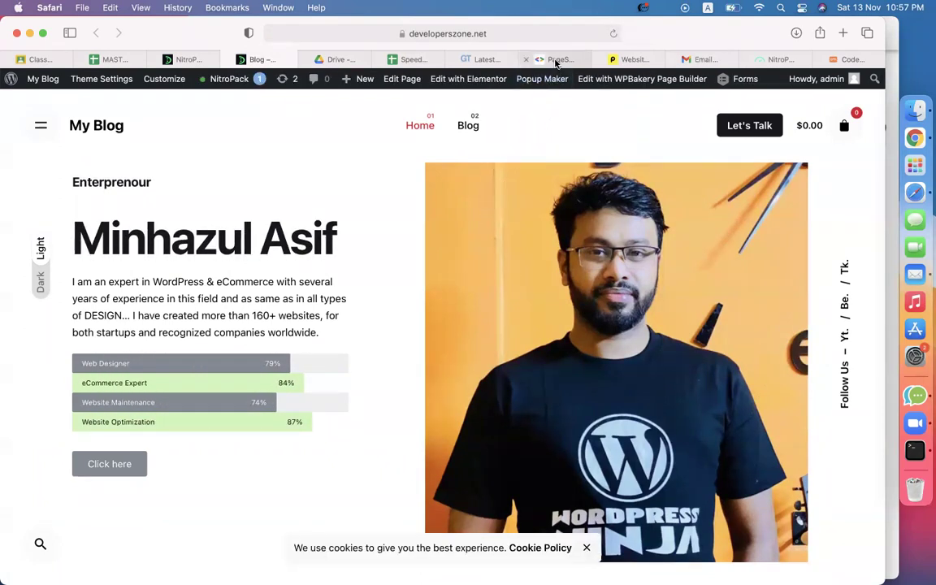
{"action": "left_click", "coordinate": [549, 59]}
{"action": "left_click", "coordinate": [628, 150]}
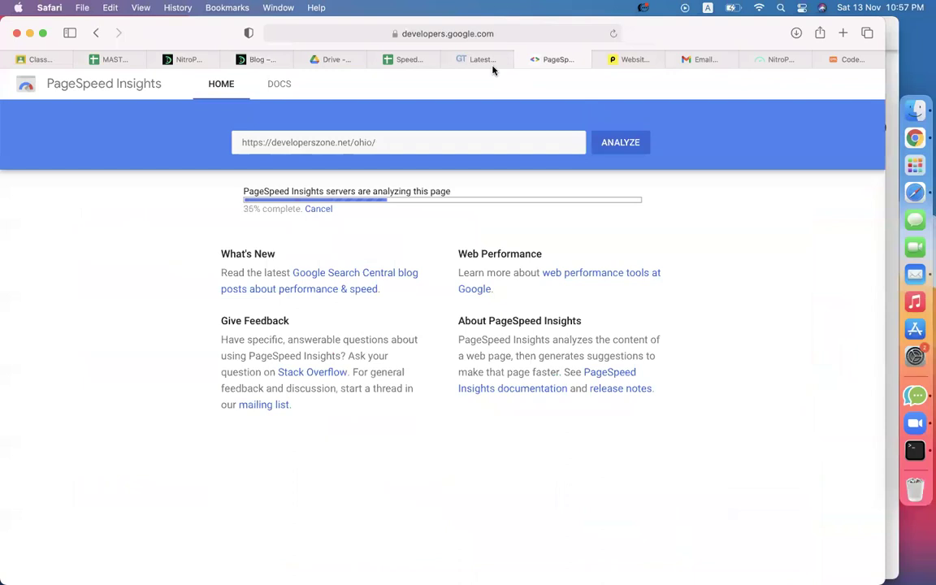
{"action": "left_click", "coordinate": [488, 60]}
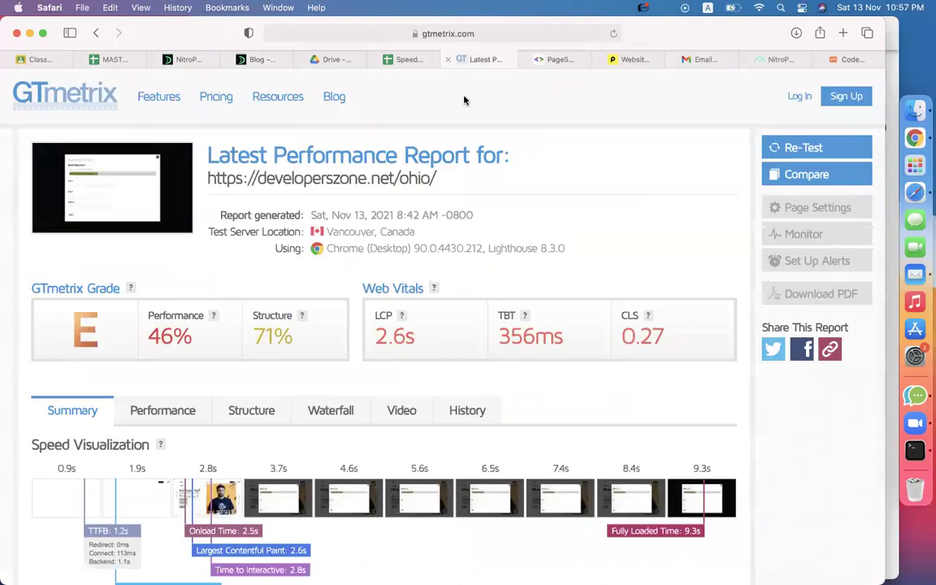
{"action": "left_click", "coordinate": [808, 148]}
Step: Start a new Pingdom test, check PageSpeed progress, and return to the NitroPack dashboard
{"action": "left_click", "coordinate": [629, 59]}
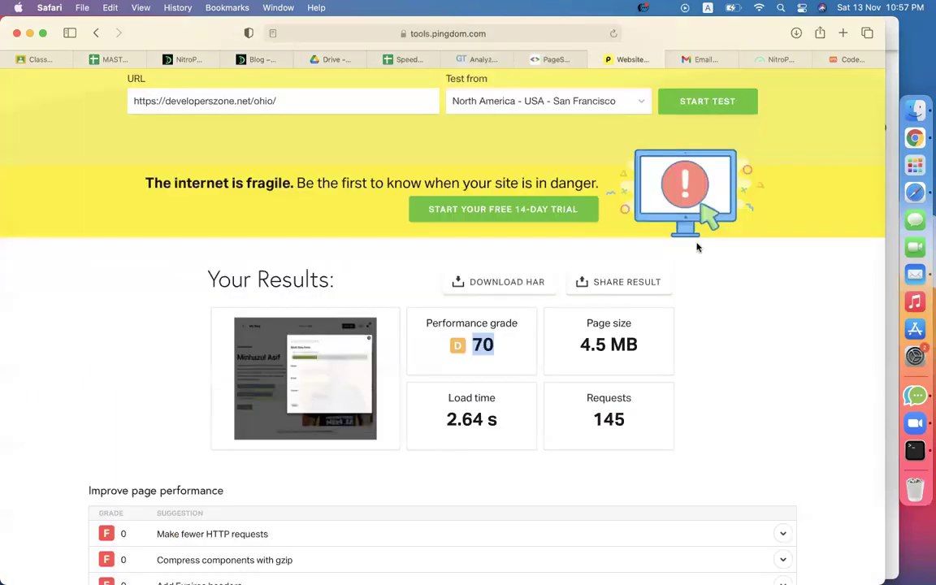
{"action": "scroll", "coordinate": [696, 246], "scroll_direction": "up", "scroll_amount": 5}
{"action": "left_click", "coordinate": [709, 281]}
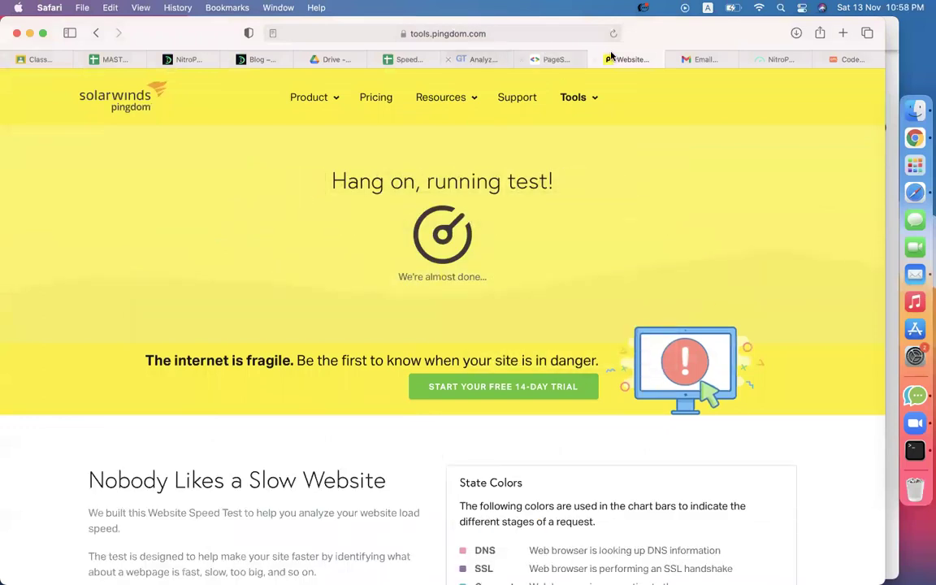
{"action": "left_click", "coordinate": [551, 59]}
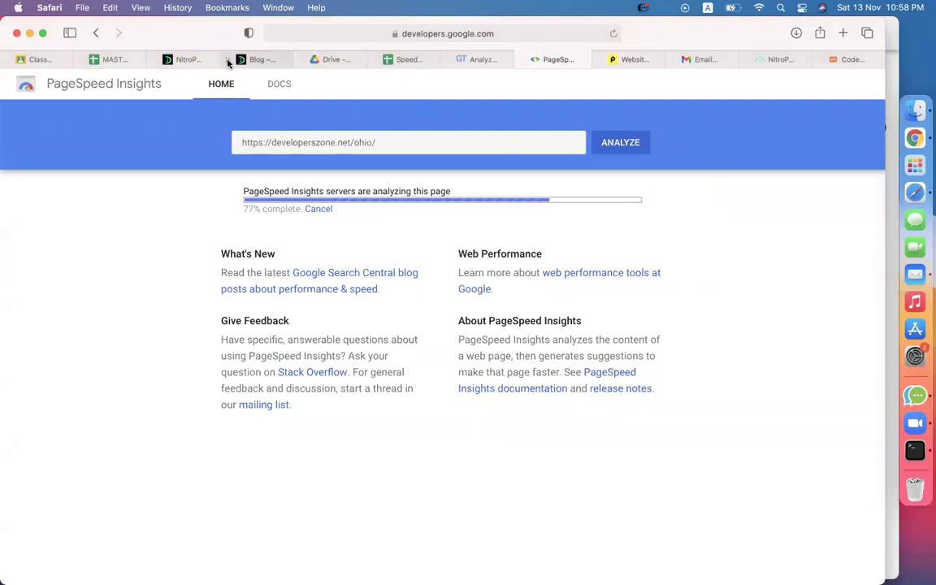
{"action": "left_click", "coordinate": [195, 61]}
{"action": "scroll", "coordinate": [309, 304], "scroll_direction": "down", "scroll_amount": 5}
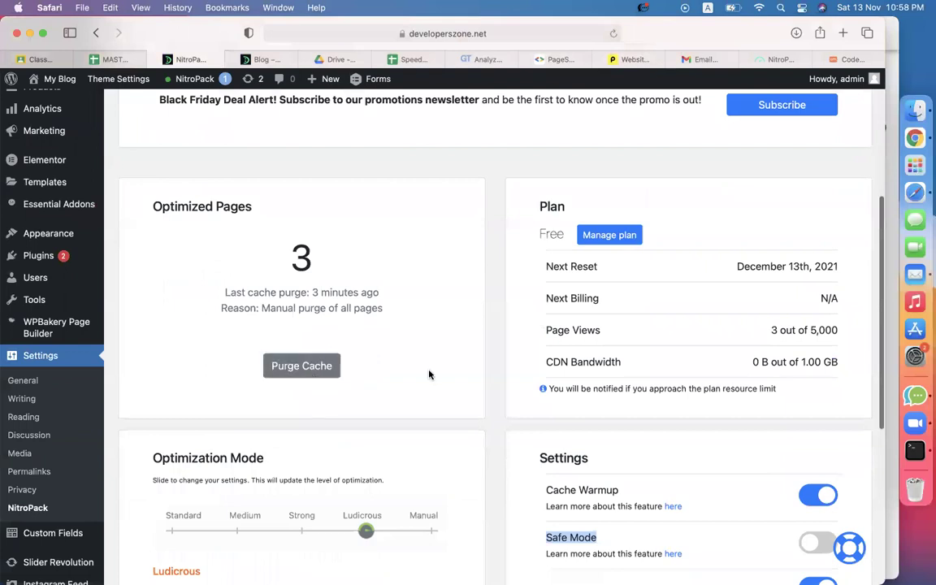
Step: Review NitroPack's Optimization Mode, try the Strong level, then view PageSpeed's score of 94
{"action": "scroll", "coordinate": [488, 382], "scroll_direction": "down", "scroll_amount": 3}
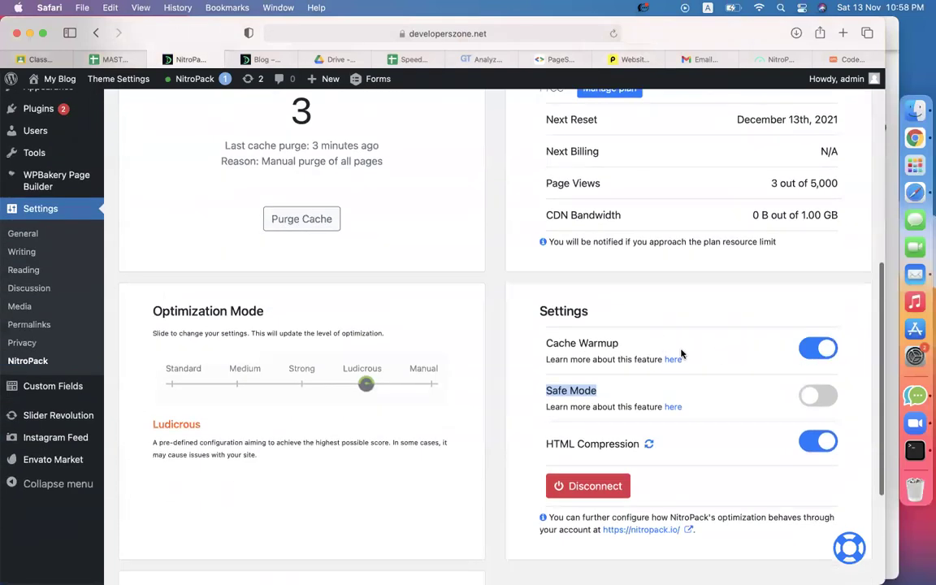
{"action": "scroll", "coordinate": [308, 211], "scroll_direction": "down", "scroll_amount": 3}
{"action": "left_click", "coordinate": [243, 206]}
{"action": "triple_click", "coordinate": [243, 206]}
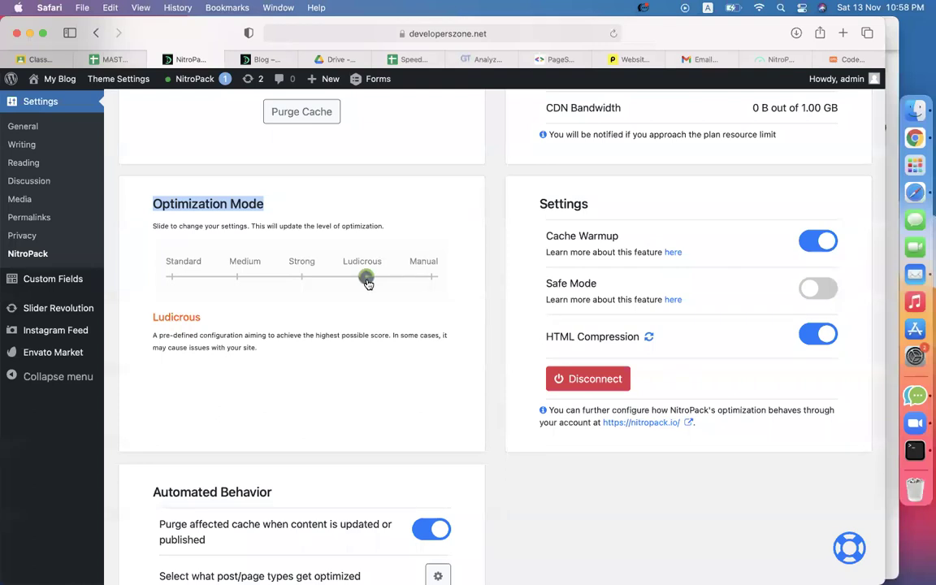
{"action": "mouse_move", "coordinate": [366, 279]}
{"action": "left_mouse_down"}
{"action": "mouse_move", "coordinate": [194, 279]}
{"action": "mouse_move", "coordinate": [370, 271]}
{"action": "left_mouse_up"}
{"action": "left_click_drag", "start_coordinate": [159, 334], "coordinate": [237, 335]}
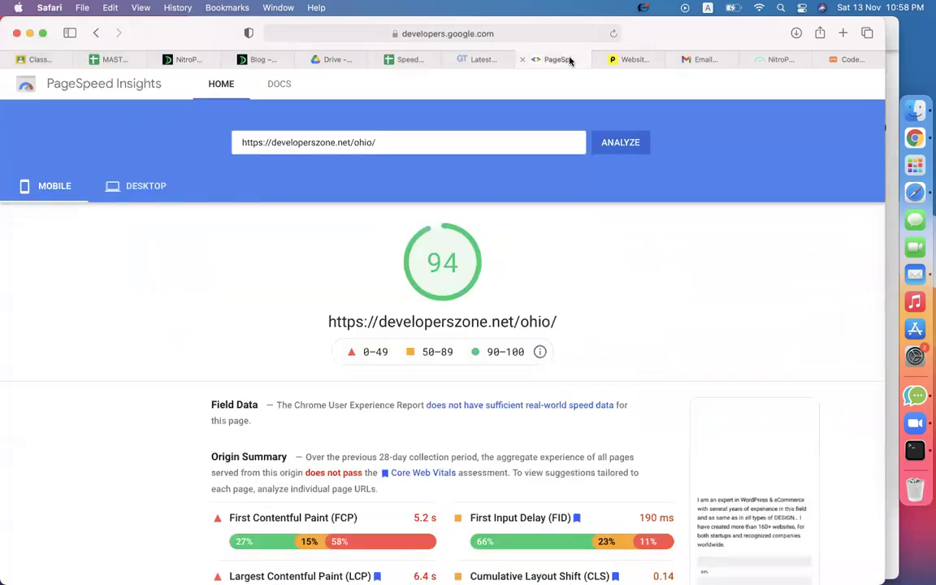
{"action": "left_click", "coordinate": [524, 58]}
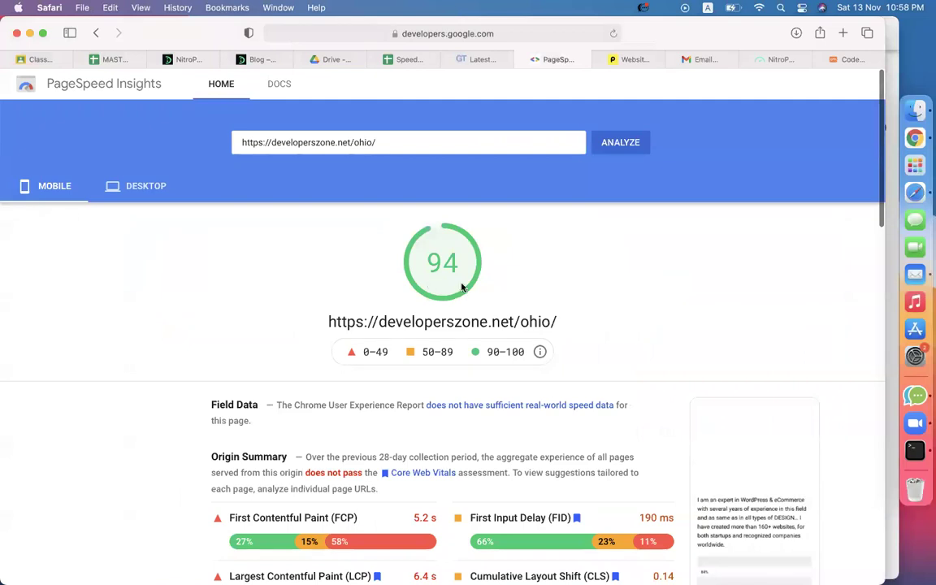
Step: Check PageSpeed's desktop score and GTmetrix's 96% performance, then rerun the Pingdom test
{"action": "left_click", "coordinate": [146, 189]}
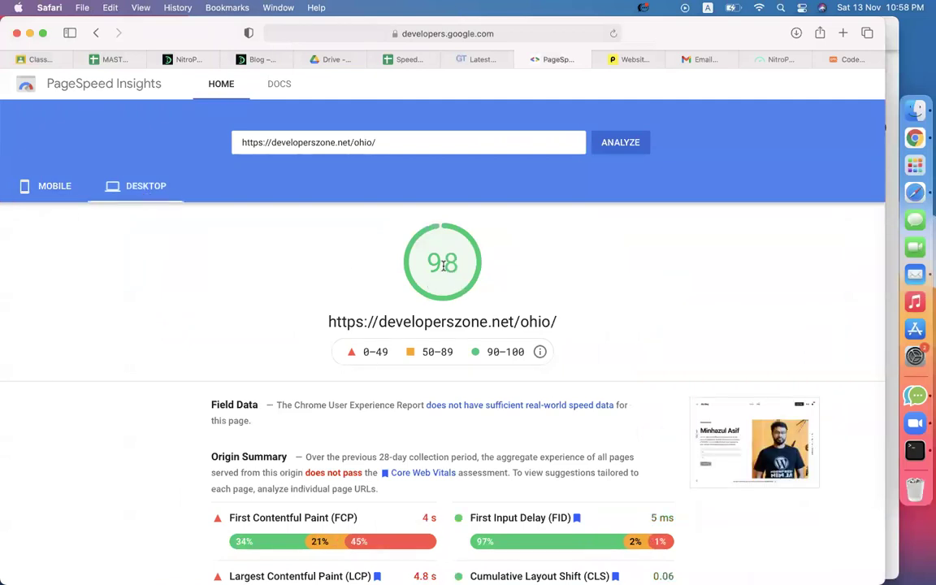
{"action": "left_click", "coordinate": [483, 61]}
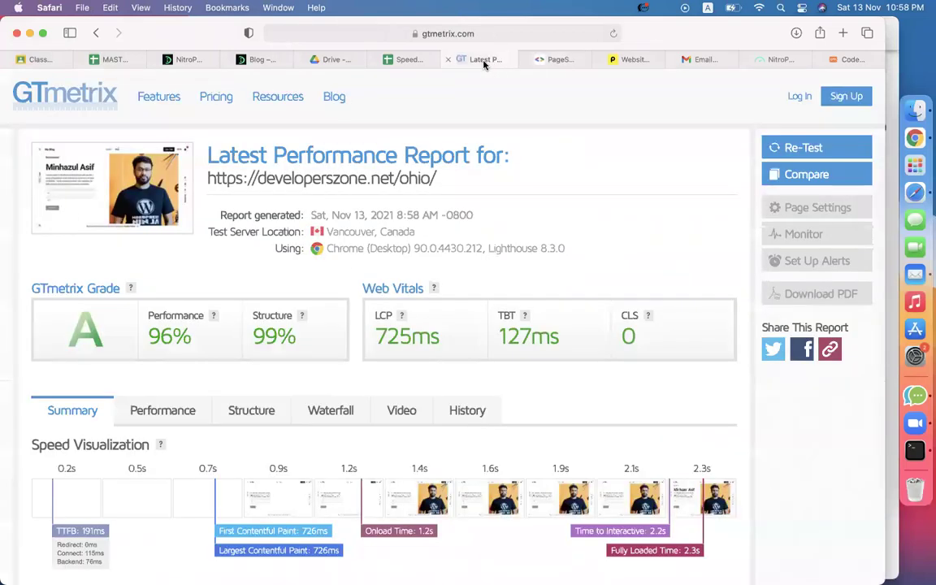
{"action": "double_click", "coordinate": [177, 340]}
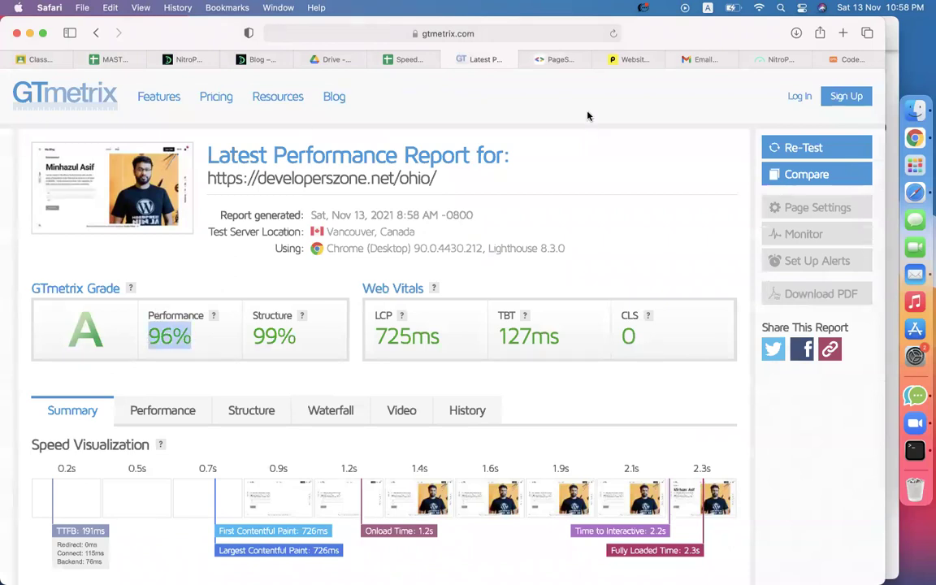
{"action": "left_click", "coordinate": [617, 61]}
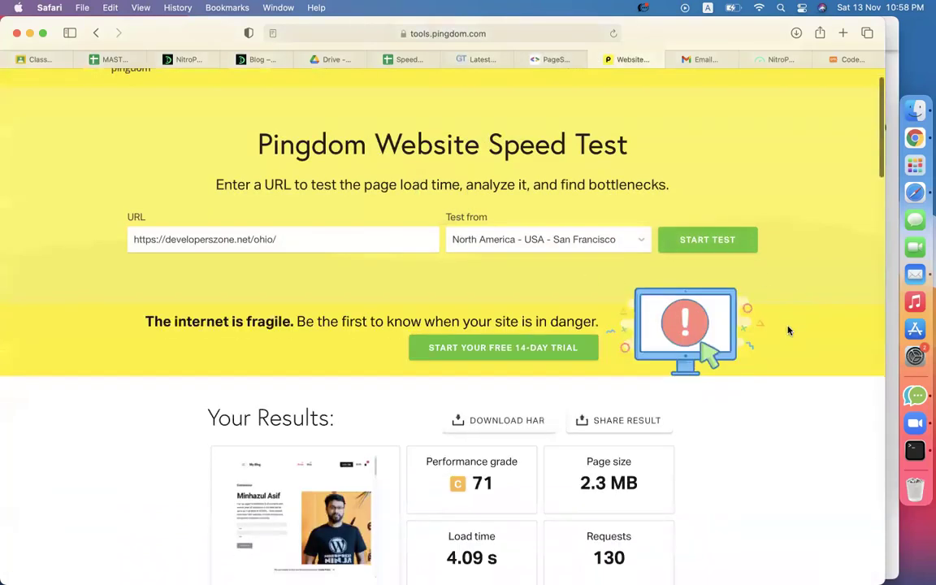
{"action": "scroll", "coordinate": [568, 373], "scroll_direction": "down", "scroll_amount": 3}
{"action": "scroll", "coordinate": [509, 380], "scroll_direction": "up", "scroll_amount": 1}
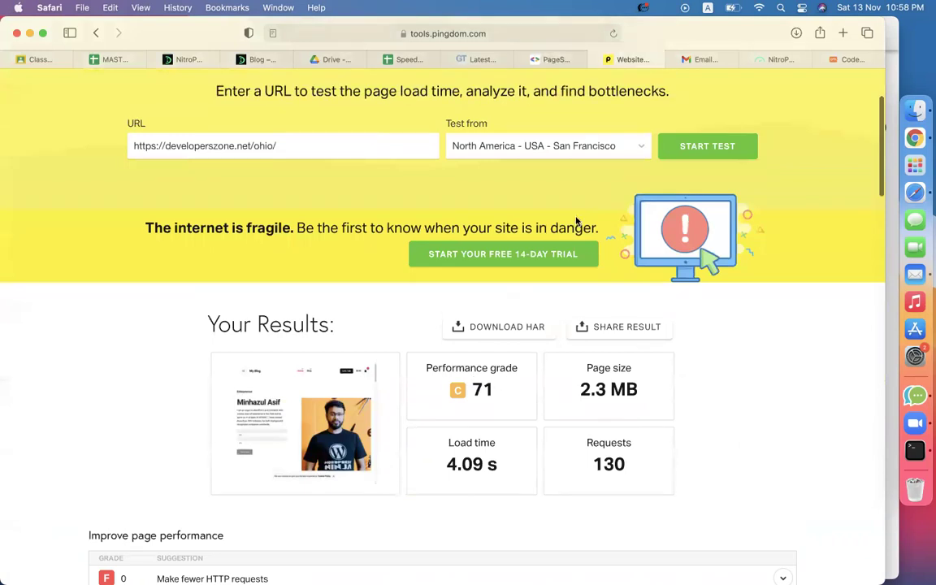
{"action": "left_click", "coordinate": [708, 146]}
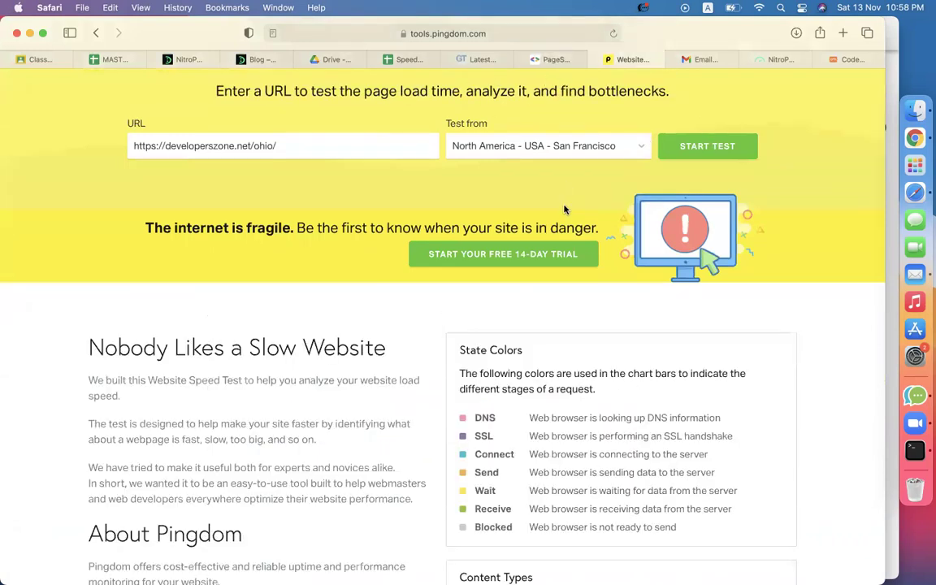
Step: Review PageSpeed's mobile score and GTmetrix's grade A report: 96% performance, 725ms LCP
{"action": "left_click", "coordinate": [549, 60]}
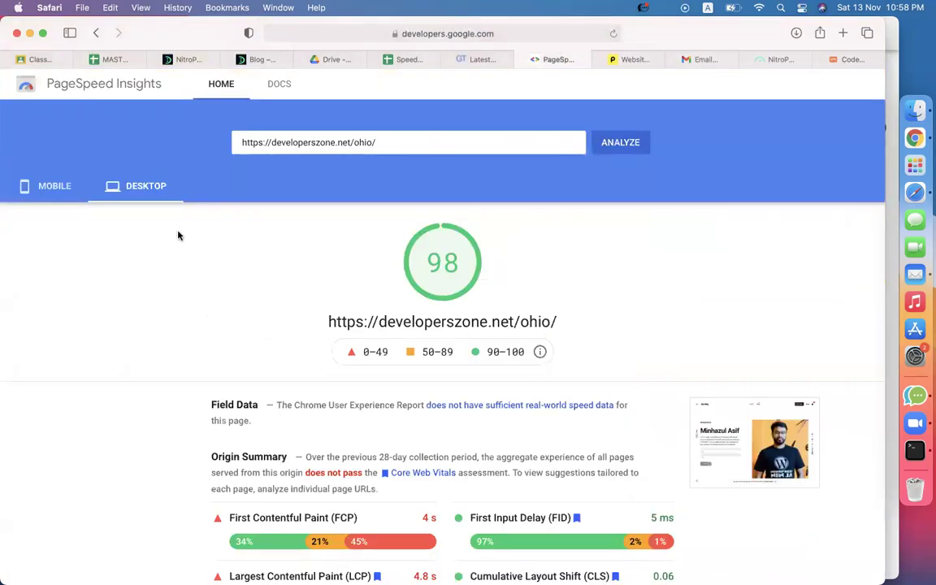
{"action": "left_click", "coordinate": [51, 183]}
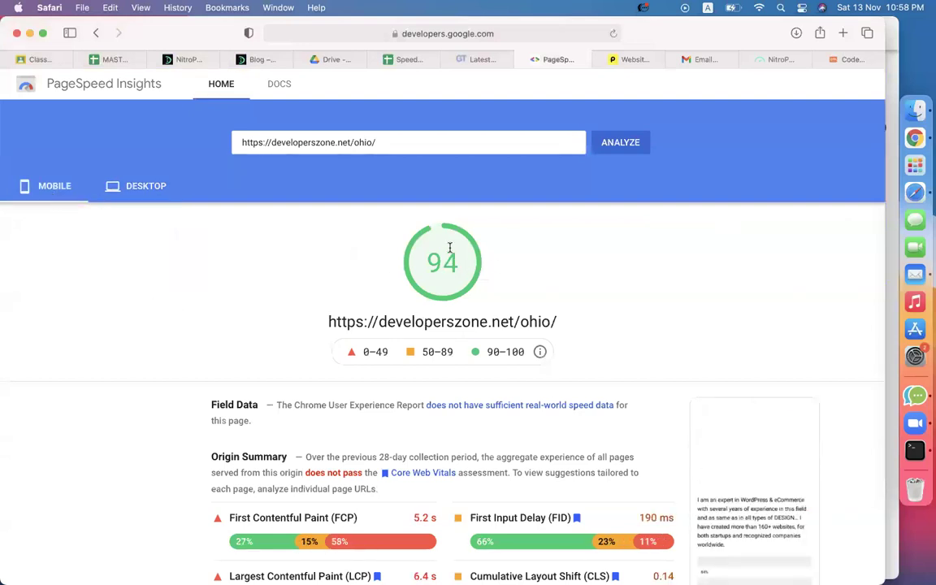
{"action": "left_click", "coordinate": [479, 59]}
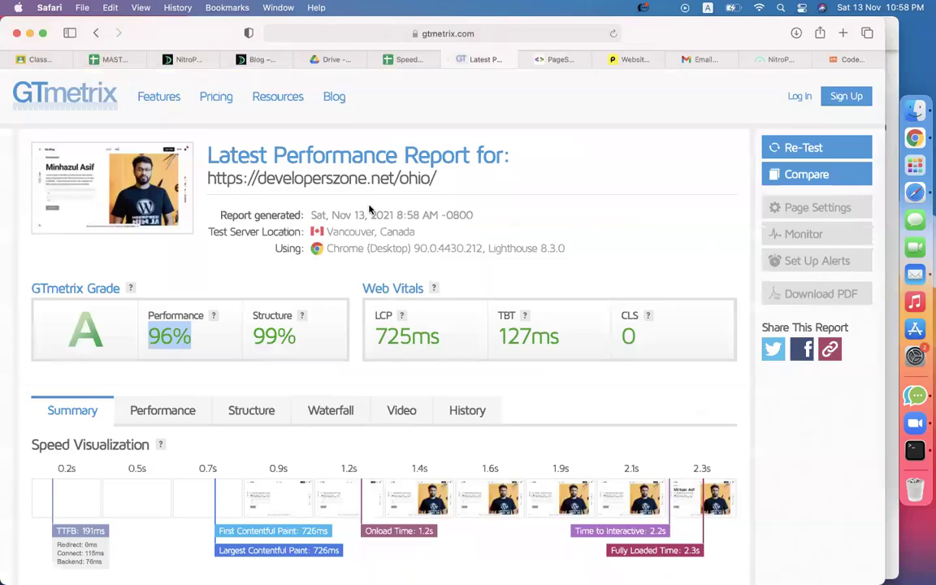
{"action": "triple_click", "coordinate": [394, 154]}
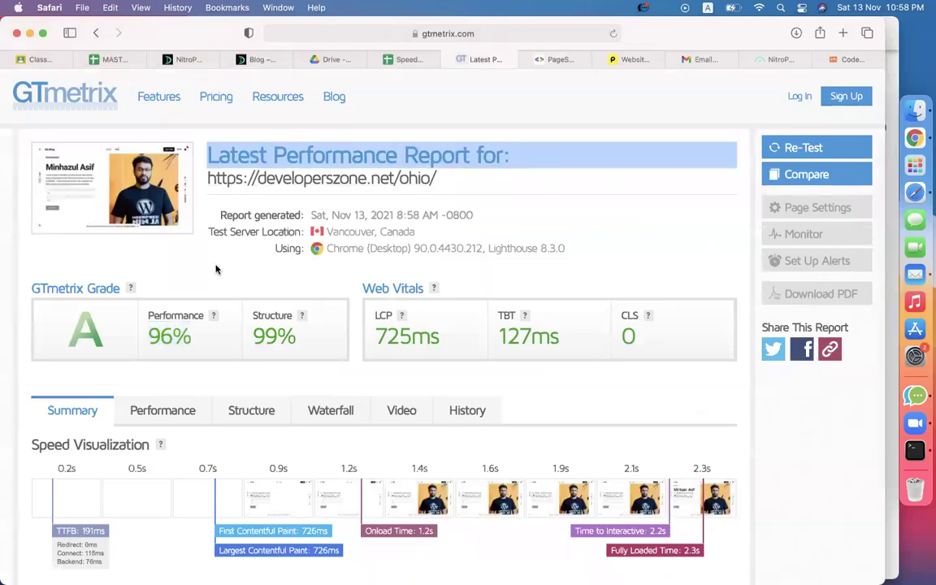
{"action": "left_click_drag", "start_coordinate": [191, 336], "coordinate": [151, 336]}
{"action": "left_click_drag", "start_coordinate": [439, 336], "coordinate": [375, 333]}
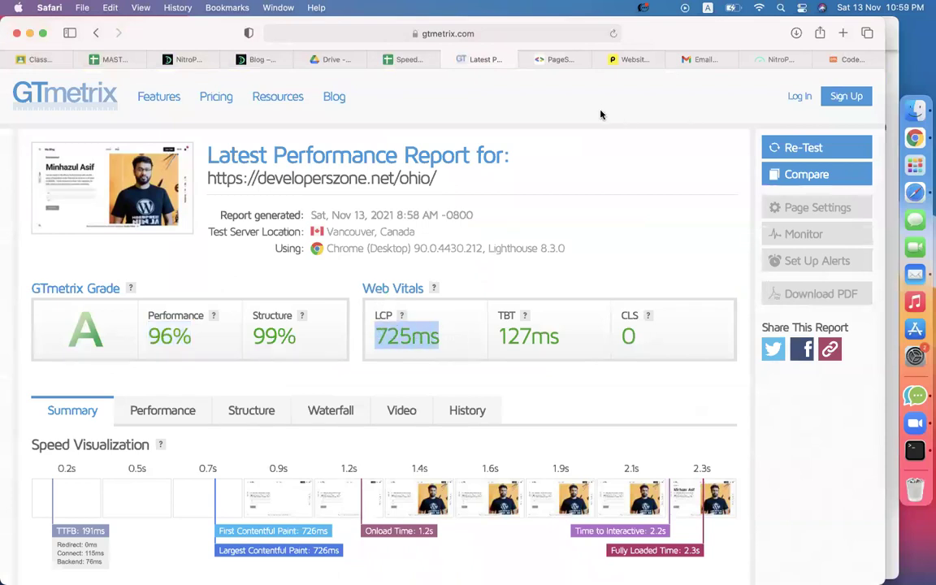
{"action": "left_click", "coordinate": [567, 113]}
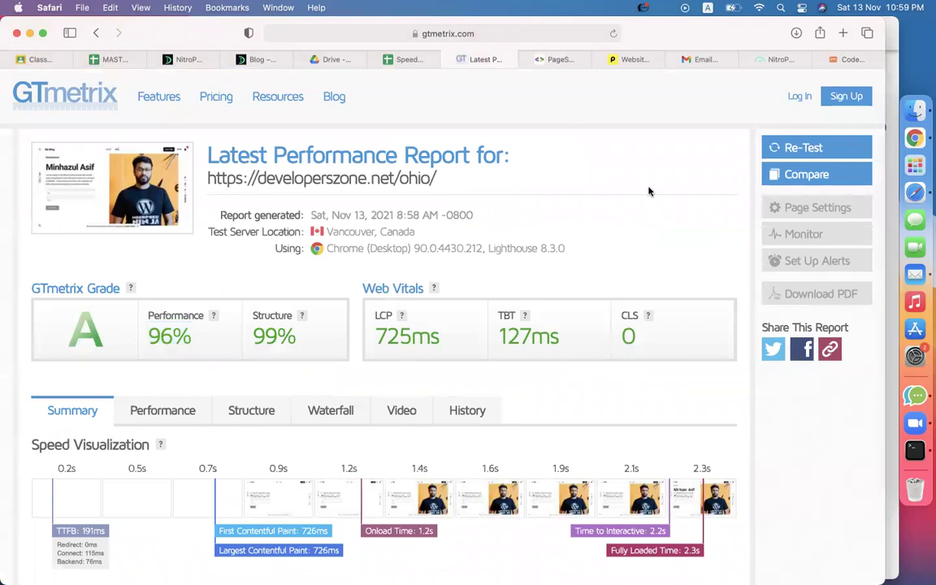
Step: Switch to the NitroPack account dashboard's usage chart and Active Features list
{"action": "scroll", "coordinate": [648, 191], "scroll_direction": "down", "scroll_amount": 5}
{"action": "scroll", "coordinate": [648, 191], "scroll_direction": "up", "scroll_amount": 3}
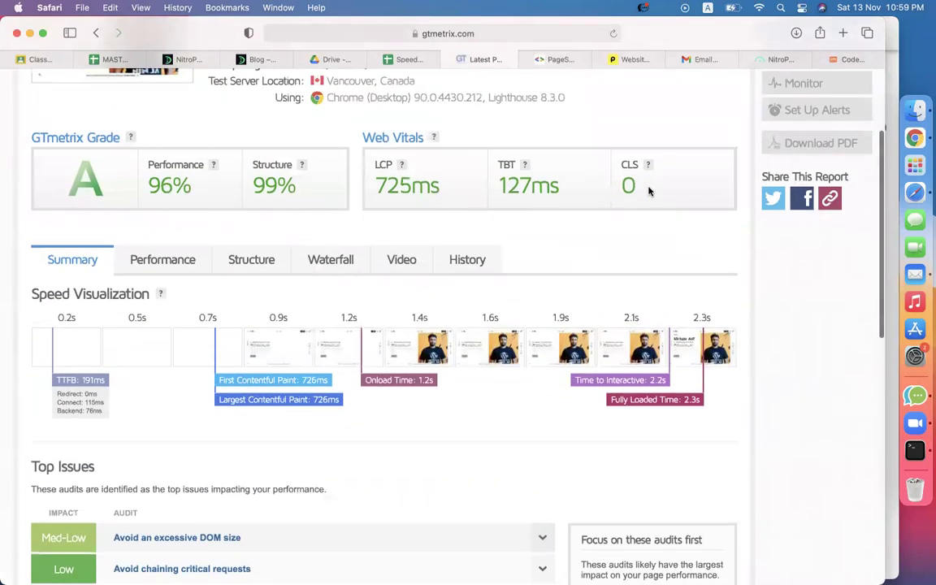
{"action": "scroll", "coordinate": [648, 190], "scroll_direction": "up", "scroll_amount": 4}
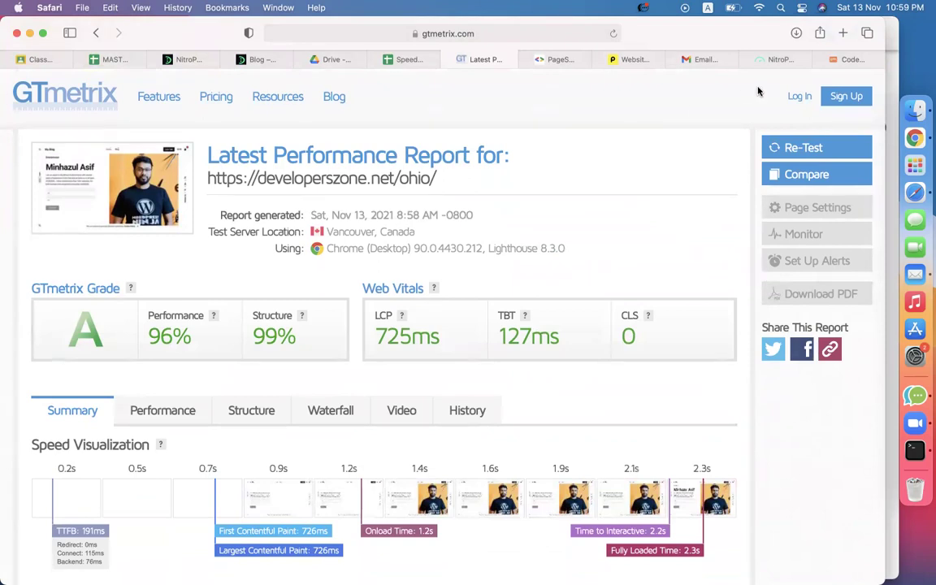
{"action": "left_click", "coordinate": [773, 59]}
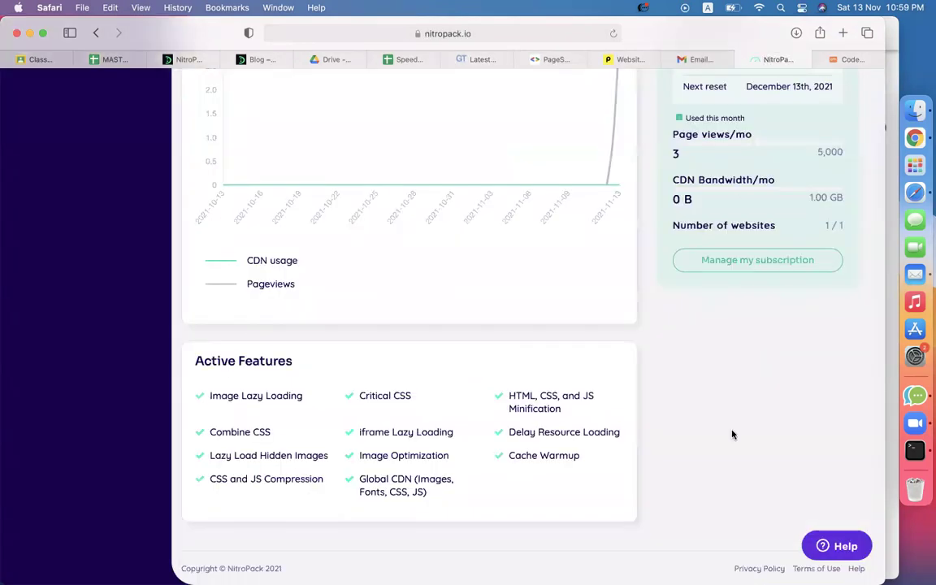
{"action": "scroll", "coordinate": [731, 434], "scroll_direction": "up", "scroll_amount": 10}
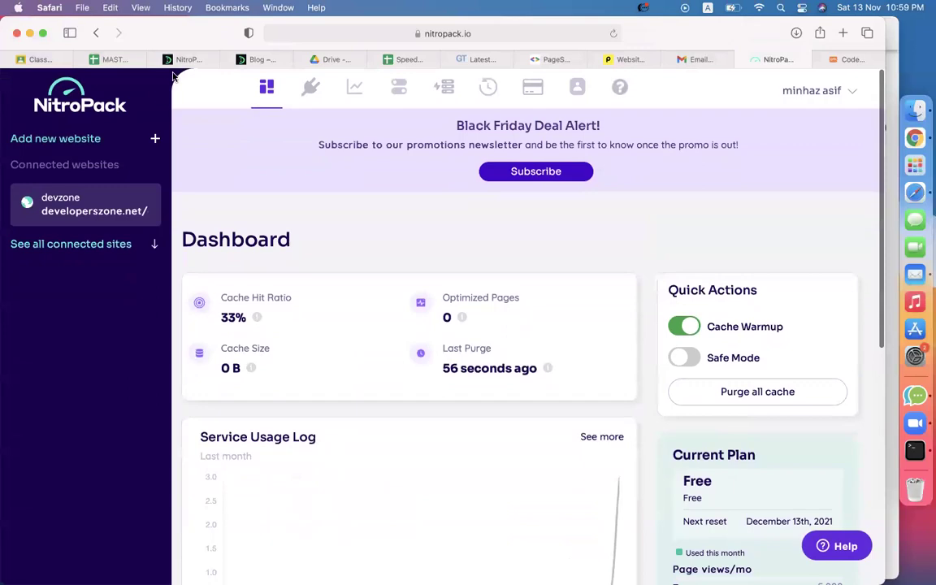
{"action": "left_click", "coordinate": [184, 60]}
{"action": "scroll", "coordinate": [406, 276], "scroll_direction": "up", "scroll_amount": 10}
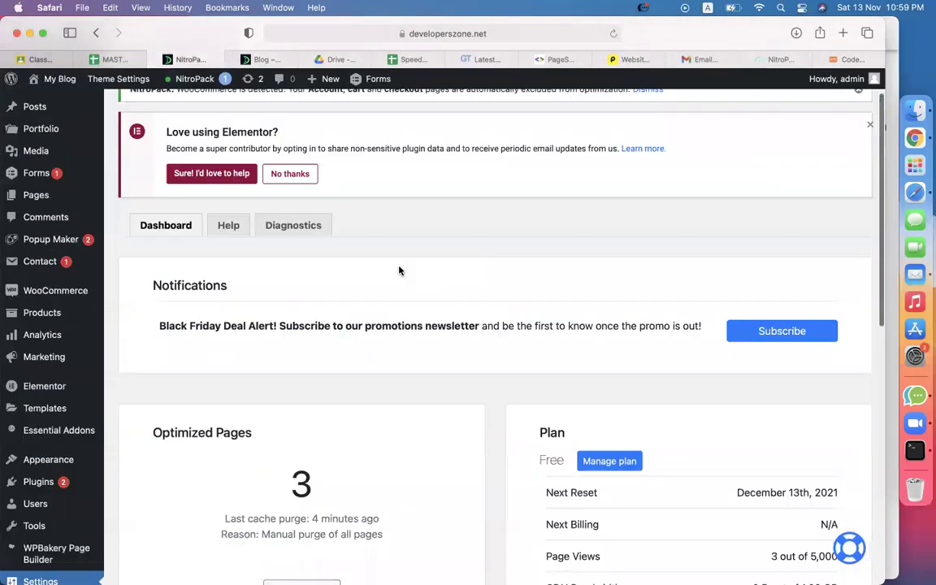
{"action": "left_click", "coordinate": [261, 59]}
{"action": "scroll", "coordinate": [497, 328], "scroll_direction": "down", "scroll_amount": 15}
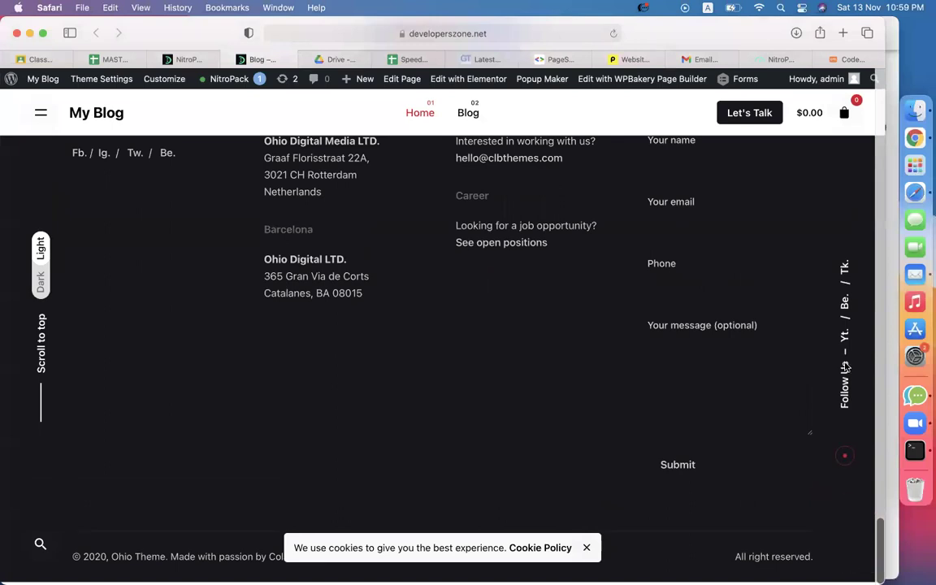
{"action": "left_click", "coordinate": [587, 548]}
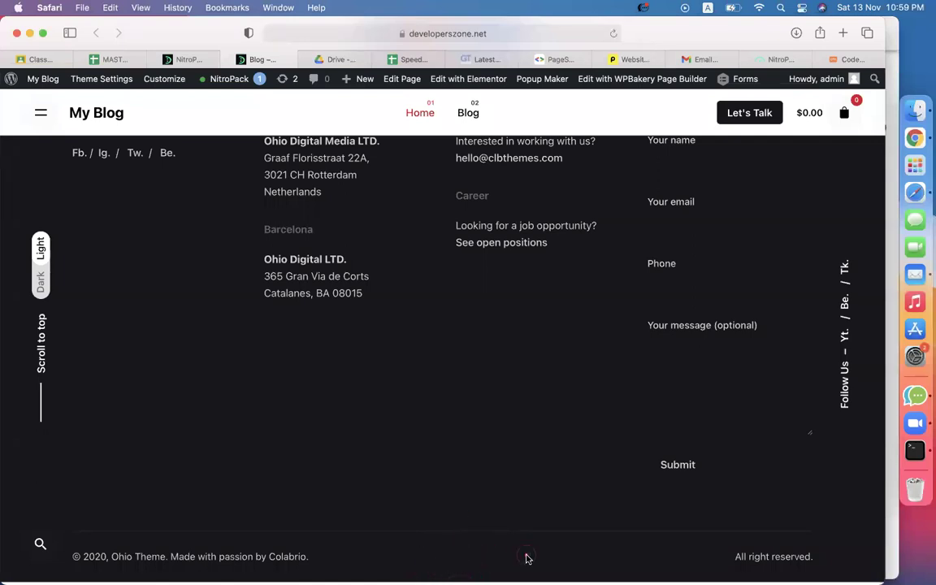
{"action": "left_click", "coordinate": [782, 62]}
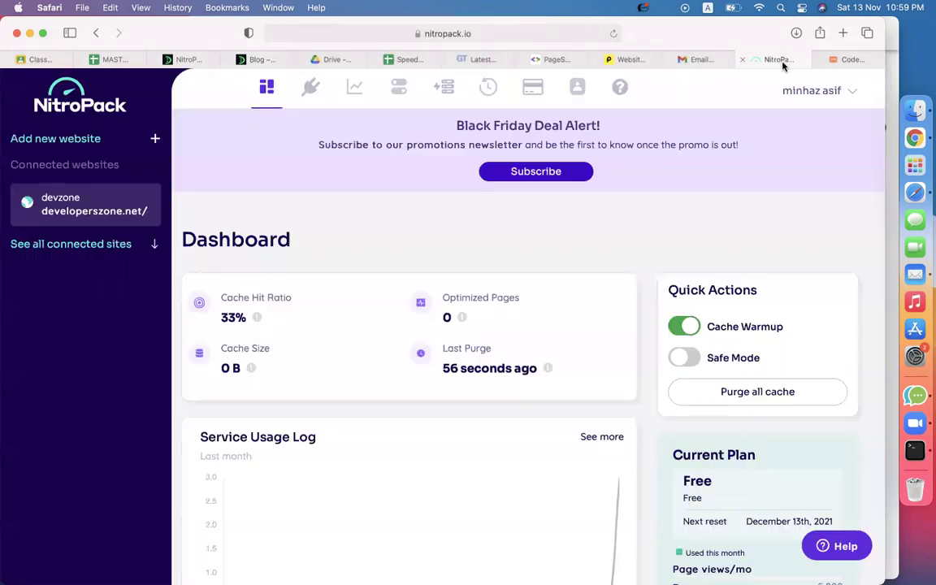
{"action": "scroll", "coordinate": [727, 246], "scroll_direction": "down", "scroll_amount": 5}
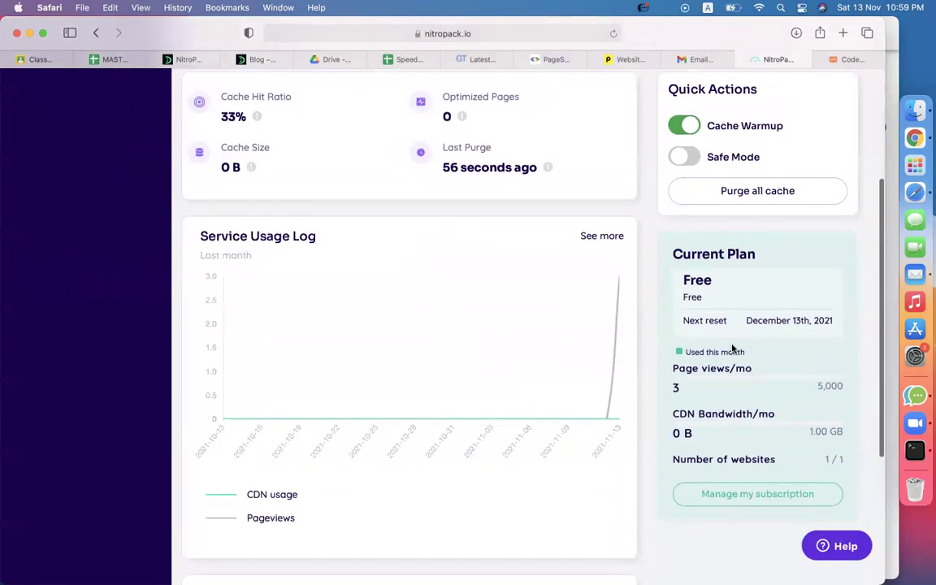
{"action": "scroll", "coordinate": [714, 317], "scroll_direction": "down", "scroll_amount": 6}
{"action": "scroll", "coordinate": [699, 282], "scroll_direction": "up", "scroll_amount": 5}
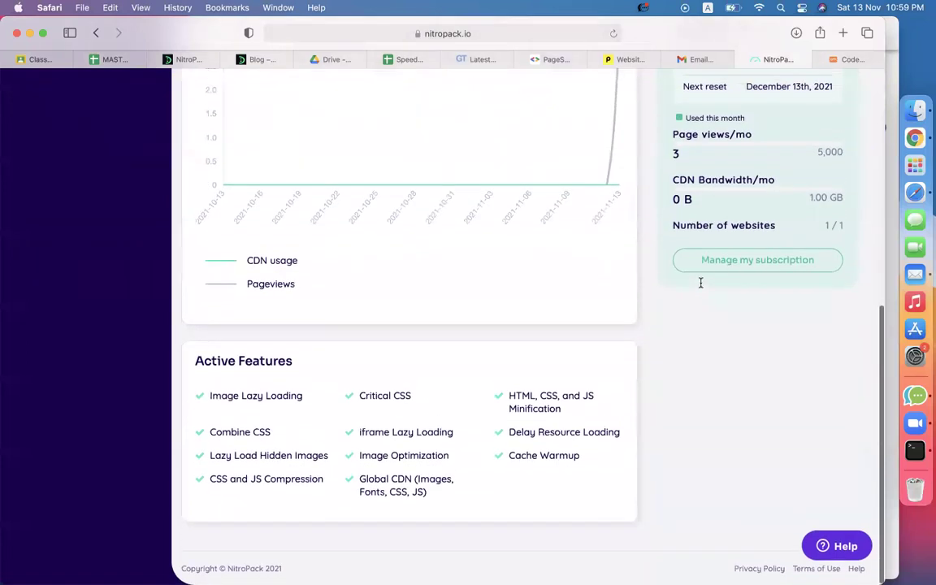
{"action": "scroll", "coordinate": [701, 284], "scroll_direction": "up", "scroll_amount": 5}
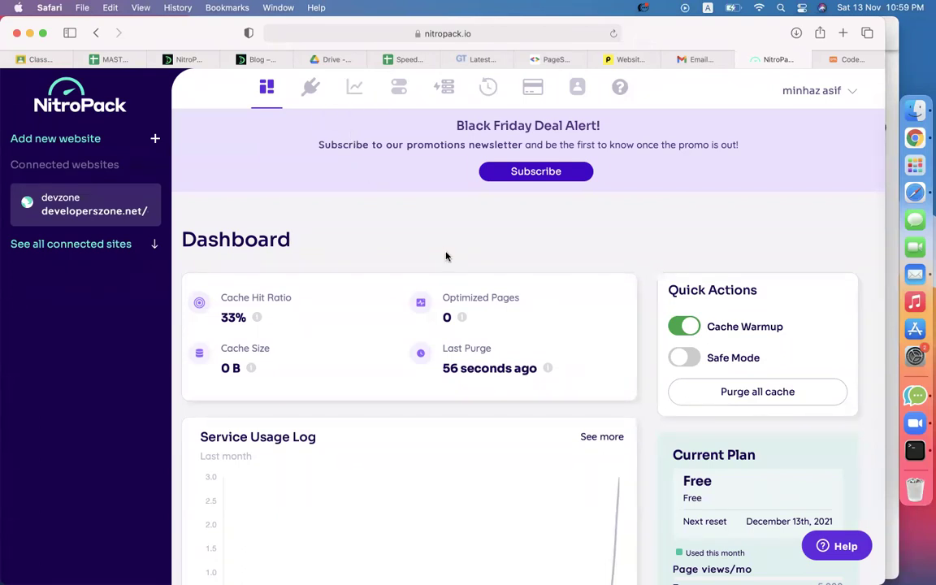
{"action": "scroll", "coordinate": [445, 255], "scroll_direction": "up", "scroll_amount": 2}
Step: Scroll through the 94-score mobile PageSpeed report's metrics, Core Web Vitals and opportunities
{"action": "left_click", "coordinate": [551, 59]}
{"action": "scroll", "coordinate": [504, 305], "scroll_direction": "down", "scroll_amount": 5}
{"action": "scroll", "coordinate": [246, 299], "scroll_direction": "up", "scroll_amount": 4}
{"action": "scroll", "coordinate": [246, 300], "scroll_direction": "down", "scroll_amount": 2}
{"action": "scroll", "coordinate": [246, 301], "scroll_direction": "down", "scroll_amount": 3}
{"action": "scroll", "coordinate": [246, 300], "scroll_direction": "up", "scroll_amount": 4}
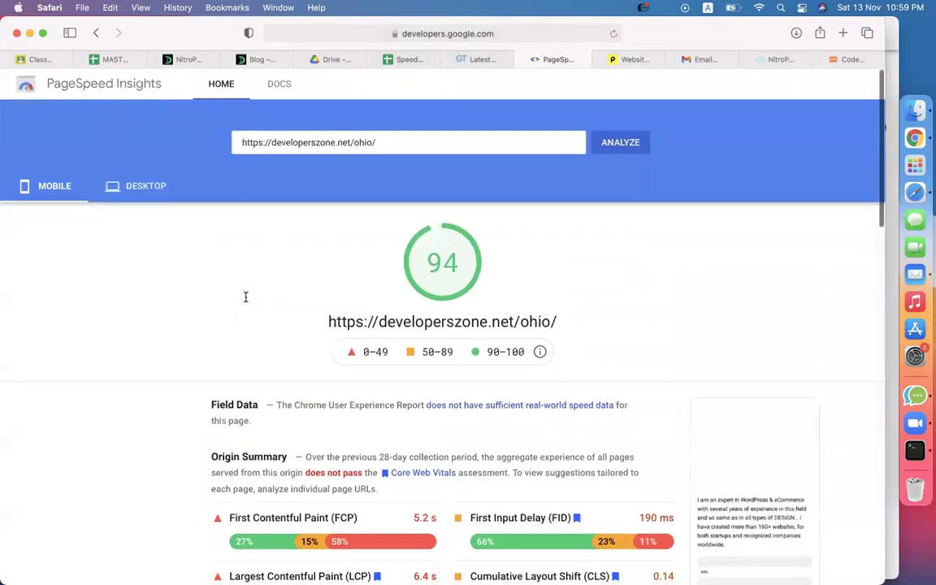
{"action": "scroll", "coordinate": [246, 301], "scroll_direction": "down", "scroll_amount": 3}
{"action": "scroll", "coordinate": [246, 300], "scroll_direction": "down", "scroll_amount": 3}
{"action": "scroll", "coordinate": [246, 300], "scroll_direction": "up", "scroll_amount": 3}
{"action": "scroll", "coordinate": [246, 300], "scroll_direction": "down", "scroll_amount": 5}
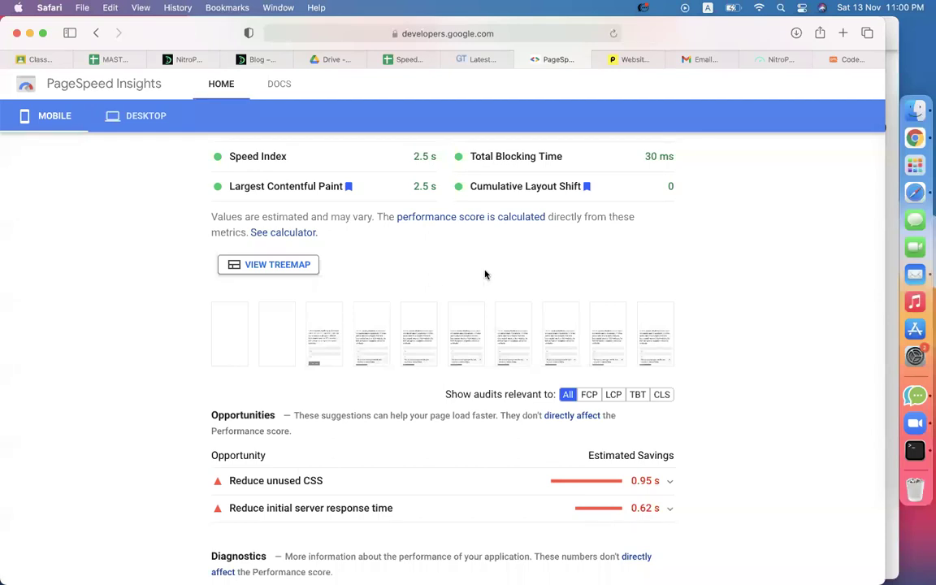
{"action": "scroll", "coordinate": [484, 274], "scroll_direction": "up", "scroll_amount": 8}
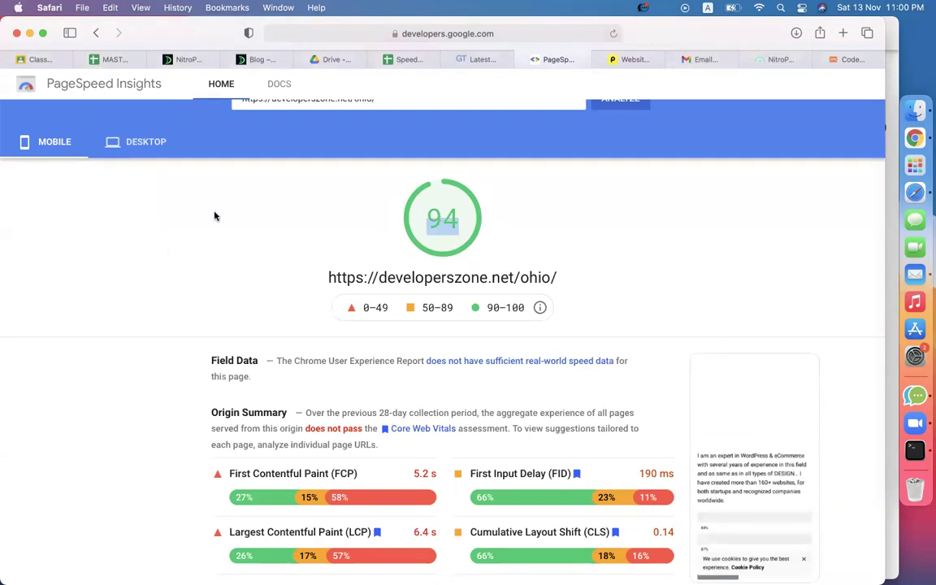
{"action": "scroll", "coordinate": [215, 215], "scroll_direction": "up", "scroll_amount": 1}
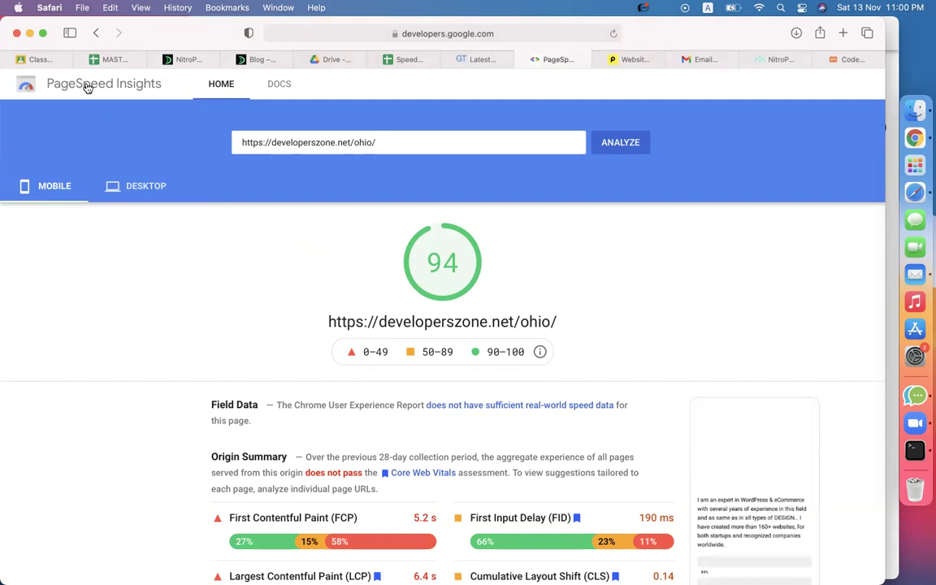
Step: Reload the live My Blog homepage
{"action": "left_click", "coordinate": [185, 61]}
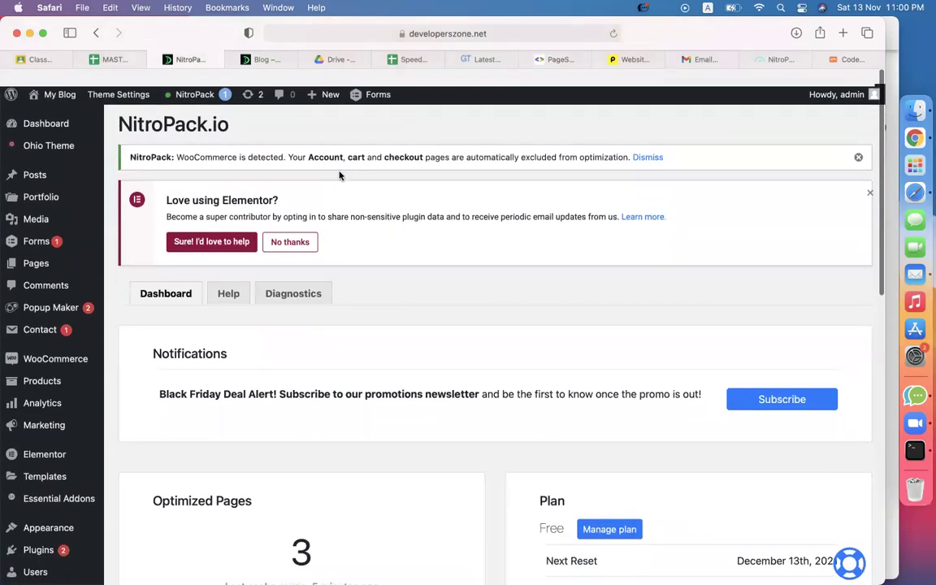
{"action": "left_click", "coordinate": [279, 61]}
{"action": "scroll", "coordinate": [438, 272], "scroll_direction": "up", "scroll_amount": 20}
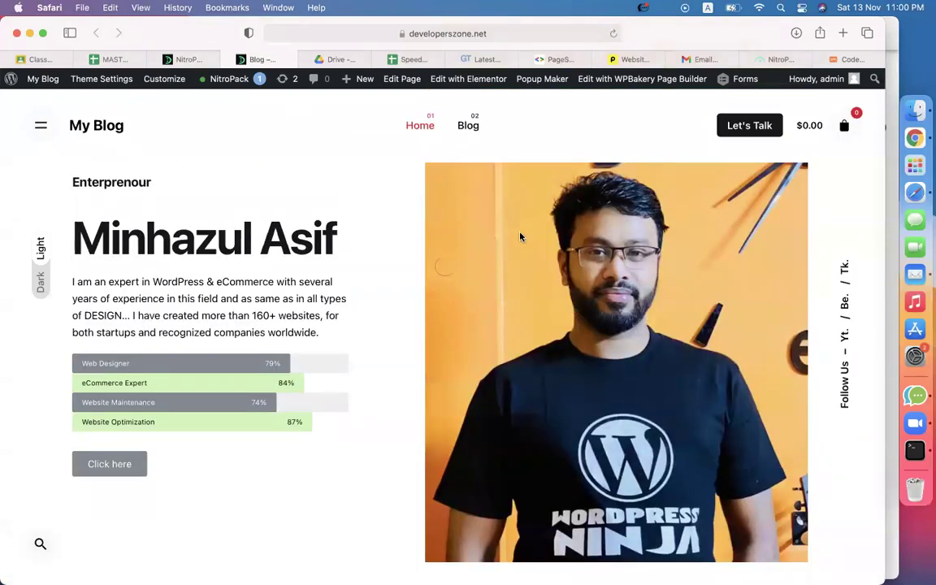
{"action": "scroll", "coordinate": [406, 233], "scroll_direction": "up", "scroll_amount": 2}
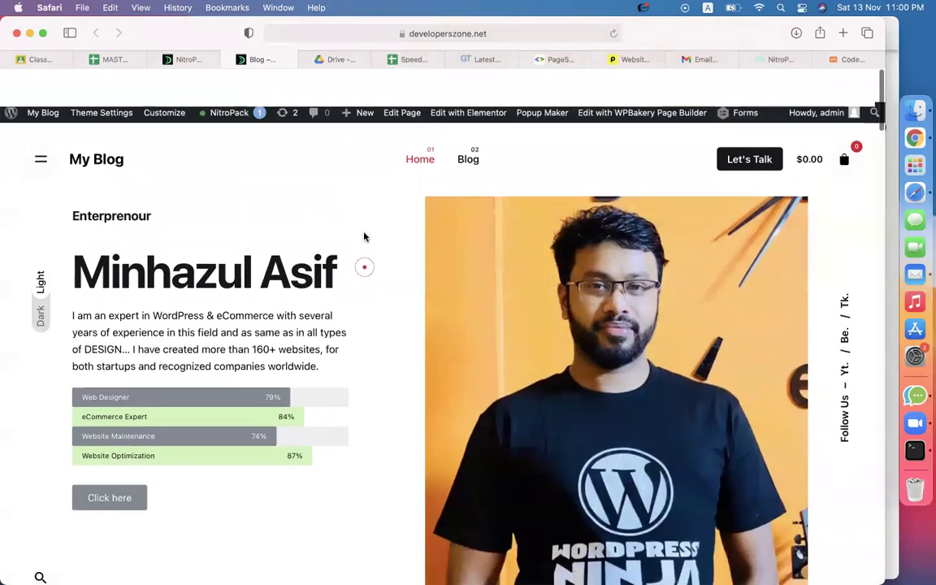
{"action": "left_click", "coordinate": [613, 33]}
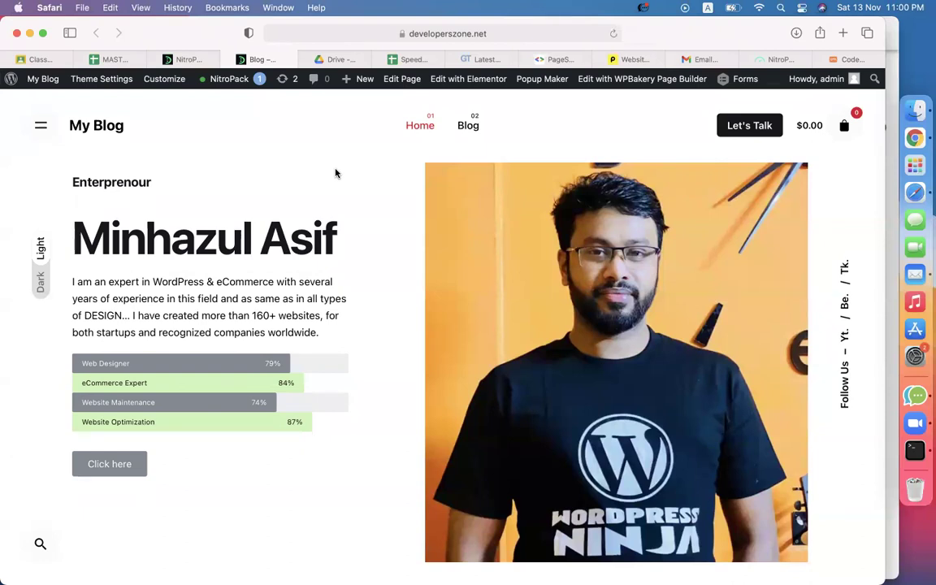
Step: In NitroPack, view the site's connection details, cancel Add Website, and return to Dashboard
{"action": "left_click", "coordinate": [776, 59]}
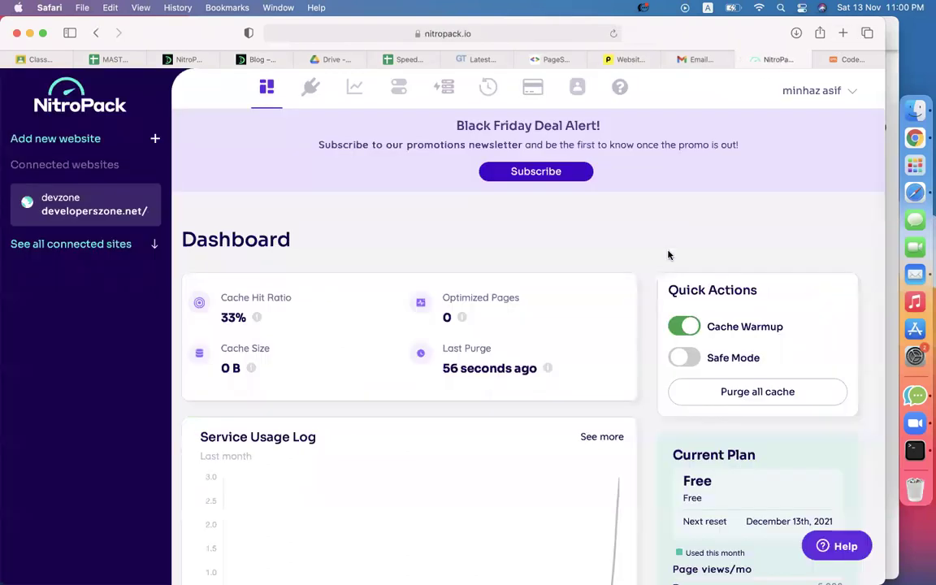
{"action": "scroll", "coordinate": [549, 336], "scroll_direction": "down", "scroll_amount": 10}
{"action": "scroll", "coordinate": [547, 329], "scroll_direction": "up", "scroll_amount": 10}
{"action": "left_click", "coordinate": [311, 92]}
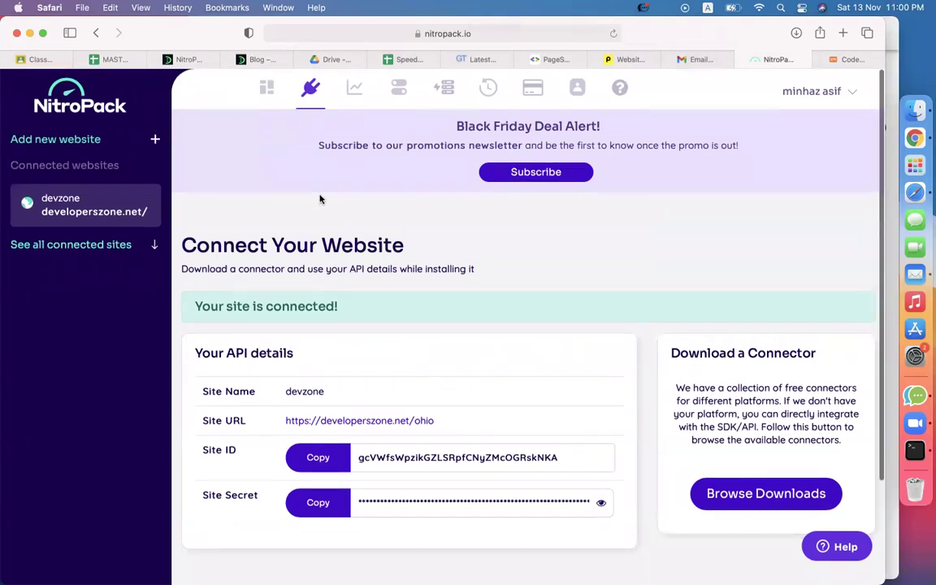
{"action": "left_click", "coordinate": [153, 142]}
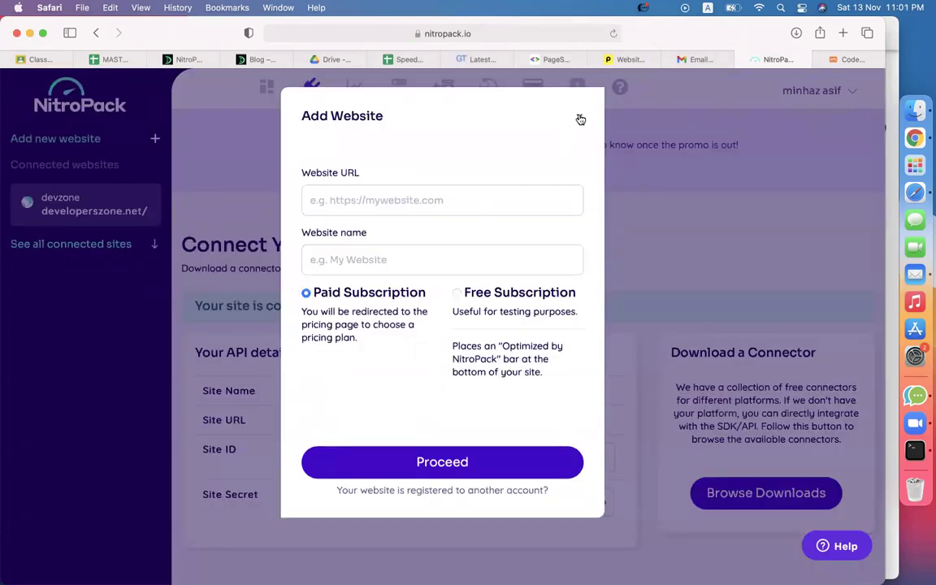
{"action": "left_click", "coordinate": [579, 117]}
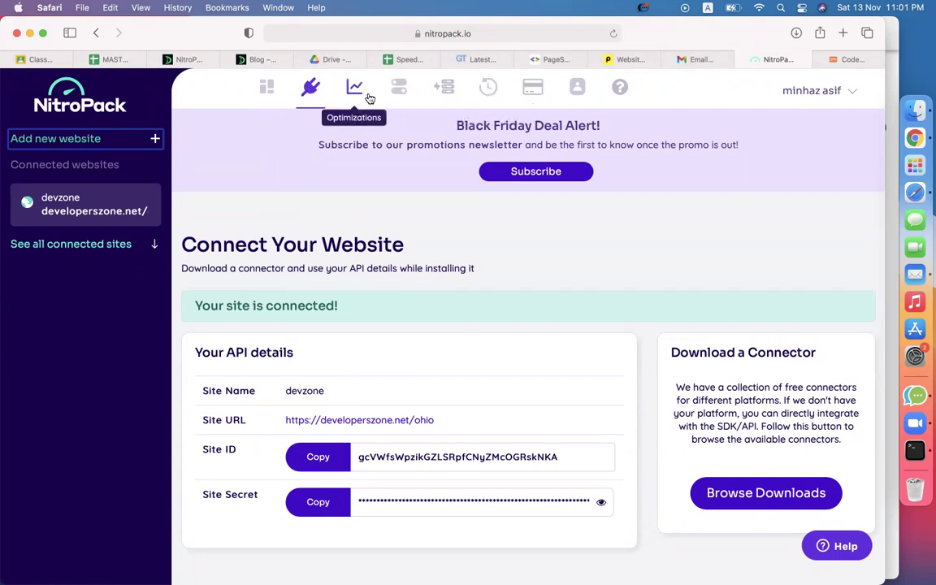
{"action": "left_click", "coordinate": [449, 221]}
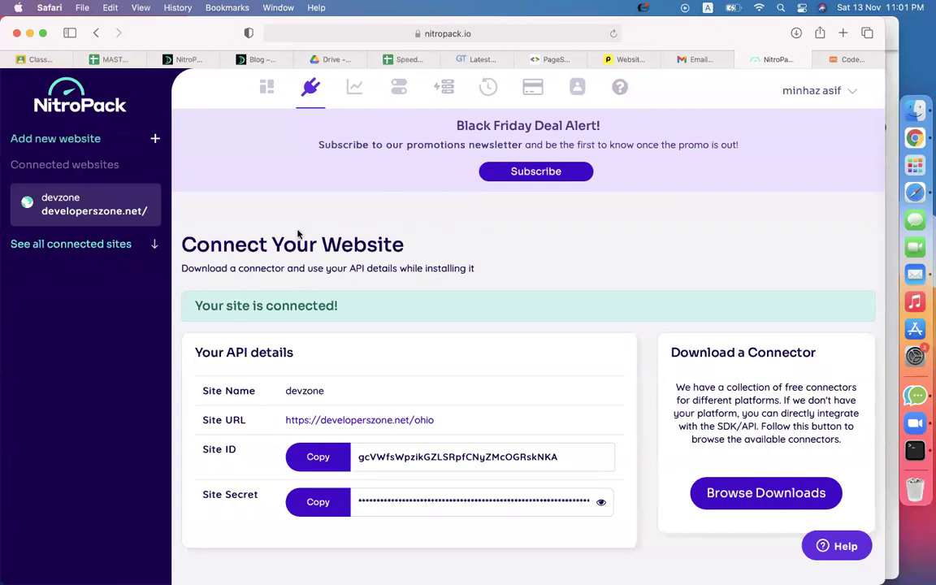
{"action": "scroll", "coordinate": [297, 234], "scroll_direction": "down", "scroll_amount": 3}
{"action": "scroll", "coordinate": [296, 234], "scroll_direction": "up", "scroll_amount": 3}
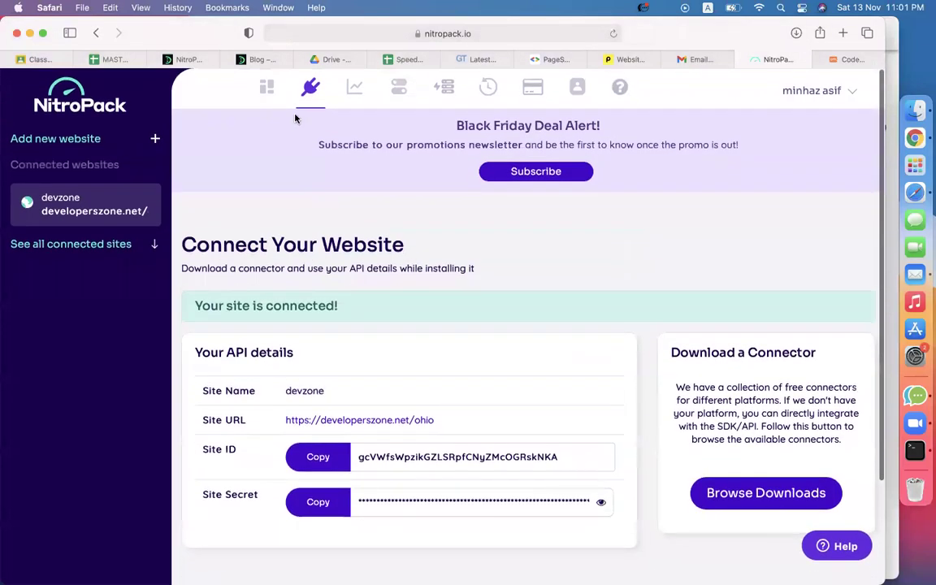
{"action": "left_click", "coordinate": [267, 86]}
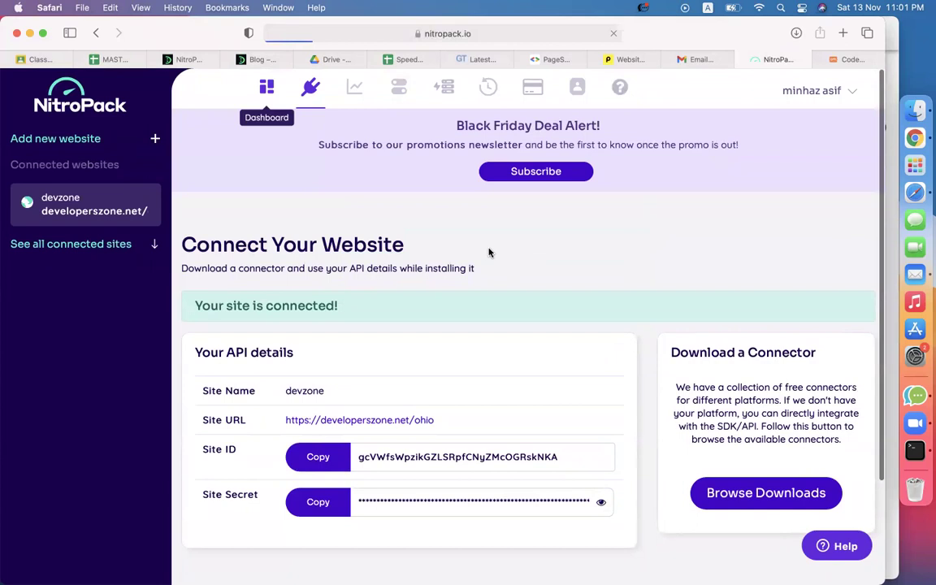
{"action": "scroll", "coordinate": [488, 252], "scroll_direction": "down", "scroll_amount": 4}
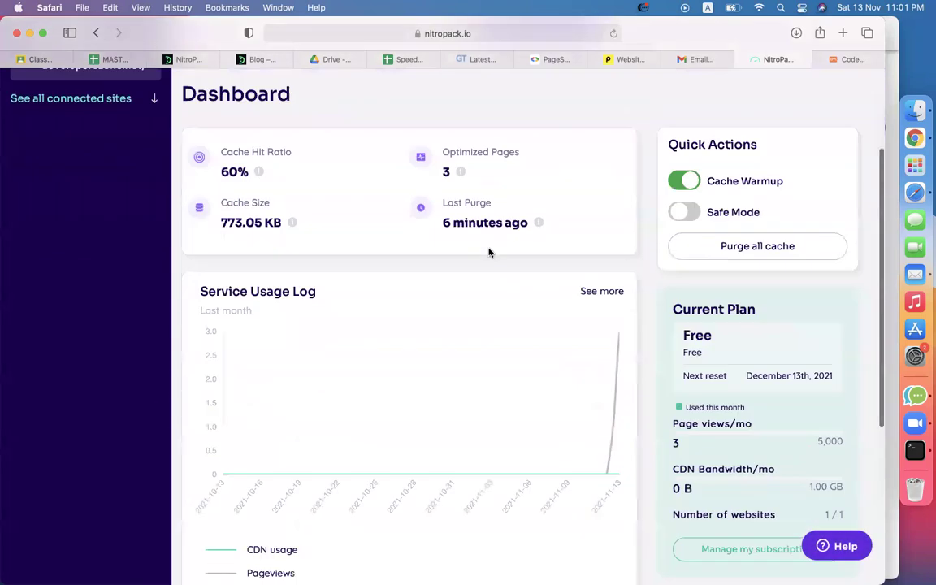
{"action": "scroll", "coordinate": [488, 252], "scroll_direction": "down", "scroll_amount": 5}
{"action": "scroll", "coordinate": [436, 246], "scroll_direction": "up", "scroll_amount": 2}
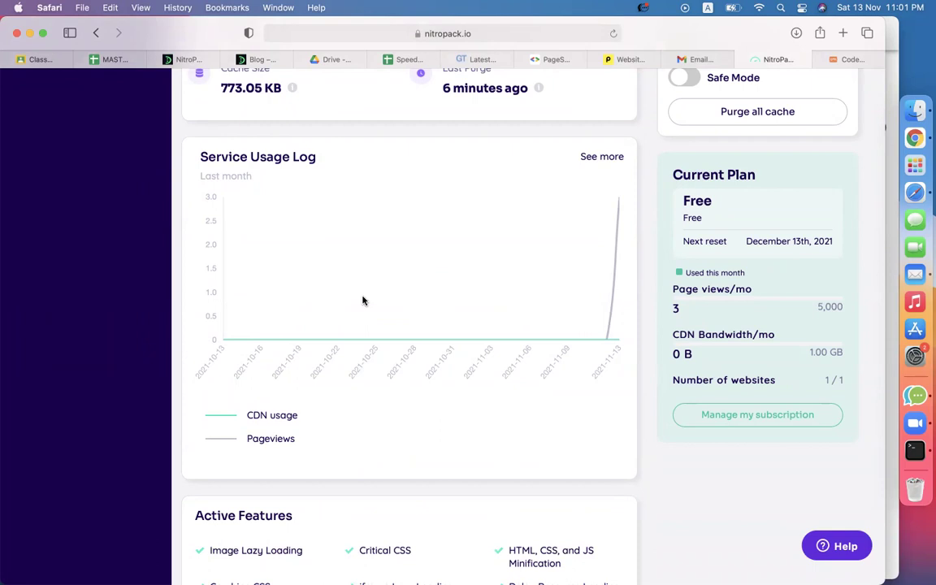
{"action": "left_click_drag", "start_coordinate": [825, 351], "coordinate": [784, 351]}
{"action": "left_click_drag", "start_coordinate": [672, 354], "coordinate": [715, 347]}
{"action": "left_click", "coordinate": [768, 335]}
{"action": "left_click_drag", "start_coordinate": [842, 348], "coordinate": [781, 359]}
{"action": "scroll", "coordinate": [781, 359], "scroll_direction": "up", "scroll_amount": 5}
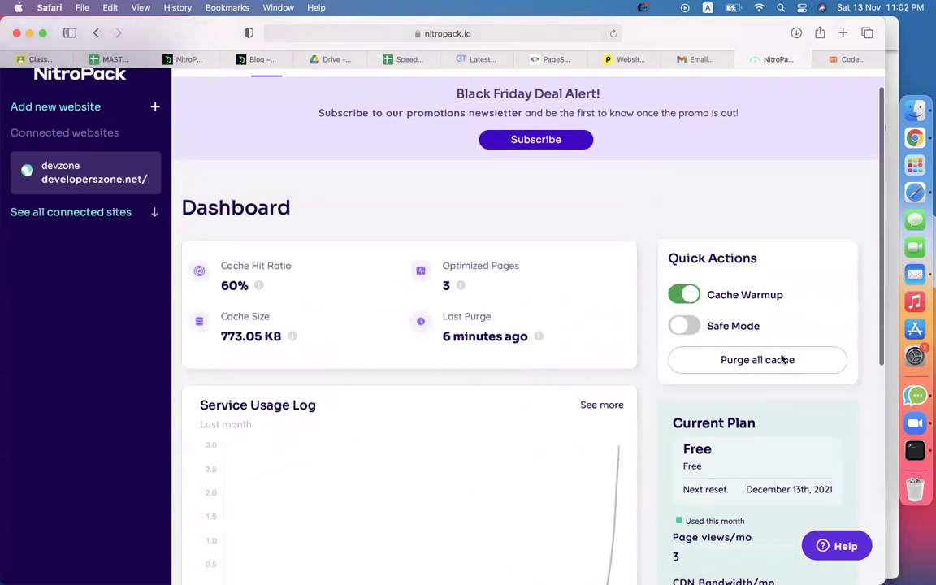
Step: Search the web for 'nitropack pricing' in a new tab and open the top result
{"action": "left_click", "coordinate": [842, 32]}
{"action": "type", "text": "nitropack "}
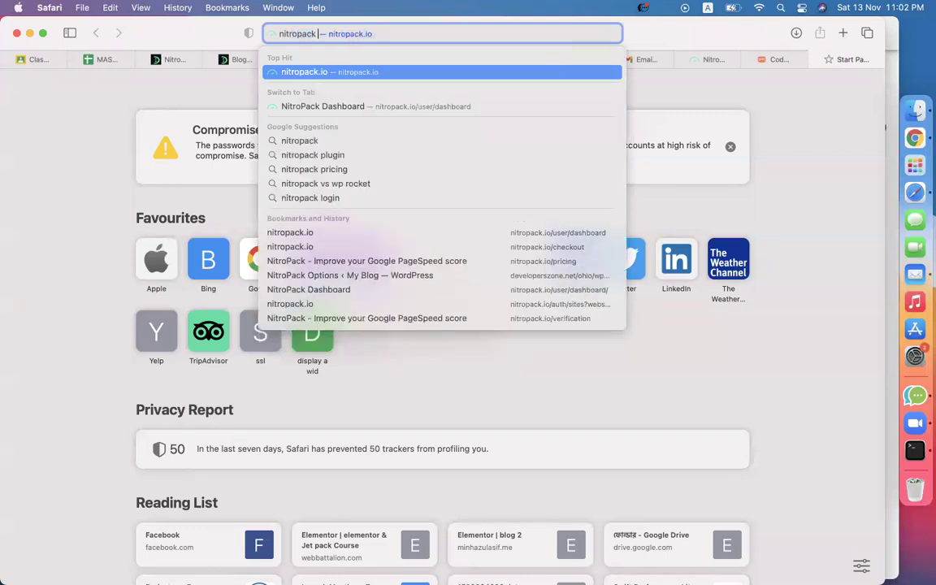
{"action": "type", "text": "pricing"}
{"action": "key", "text": "Return"}
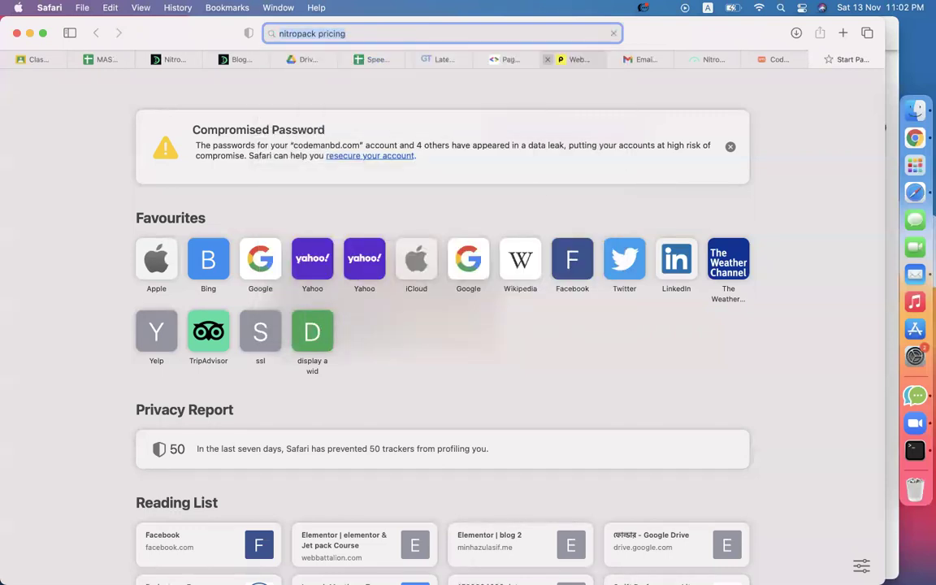
{"action": "left_click", "coordinate": [182, 214]}
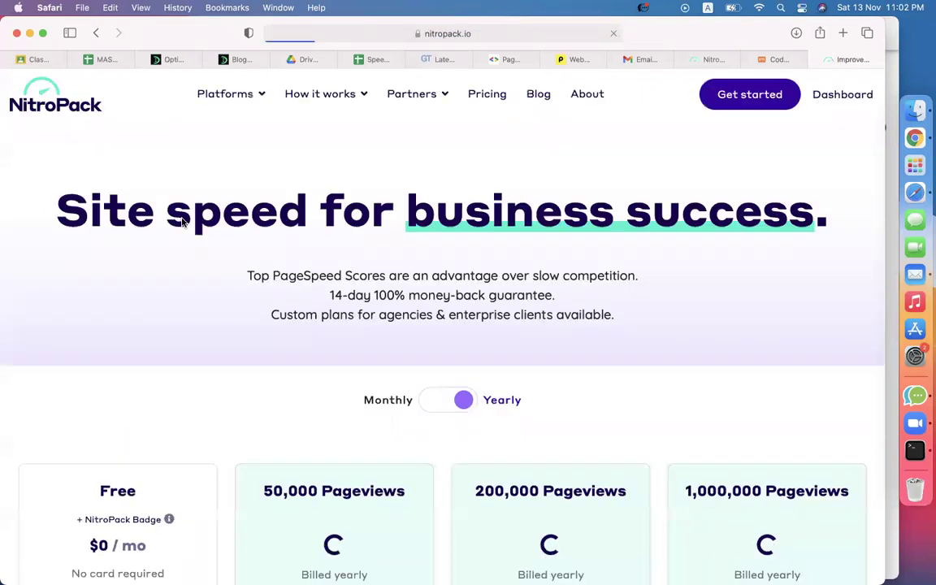
Step: Highlight the 50,000 Pageviews plan and its $17.50 / mo price, then switch to CodemanBD
{"action": "scroll", "coordinate": [318, 288], "scroll_direction": "down", "scroll_amount": 5}
{"action": "scroll", "coordinate": [314, 345], "scroll_direction": "down", "scroll_amount": 3}
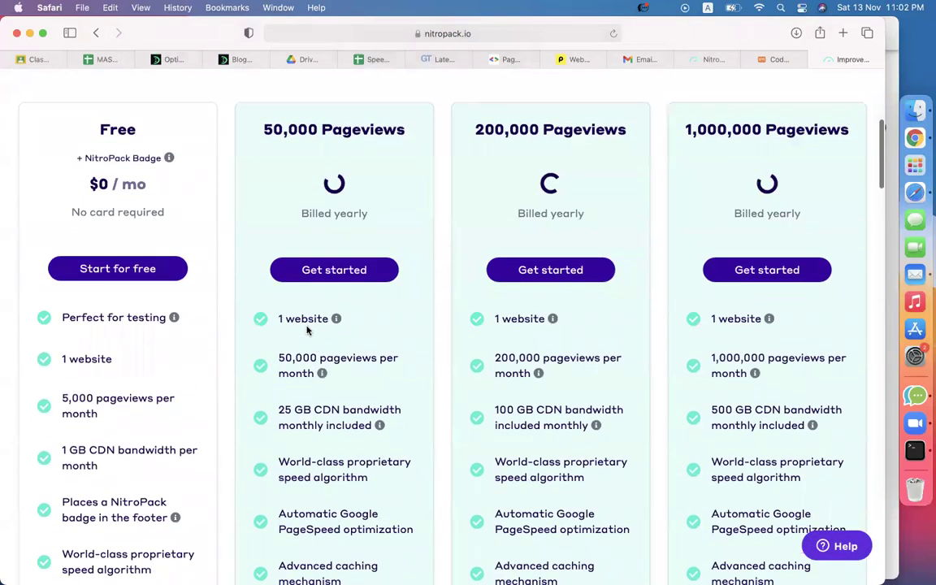
{"action": "triple_click", "coordinate": [311, 132]}
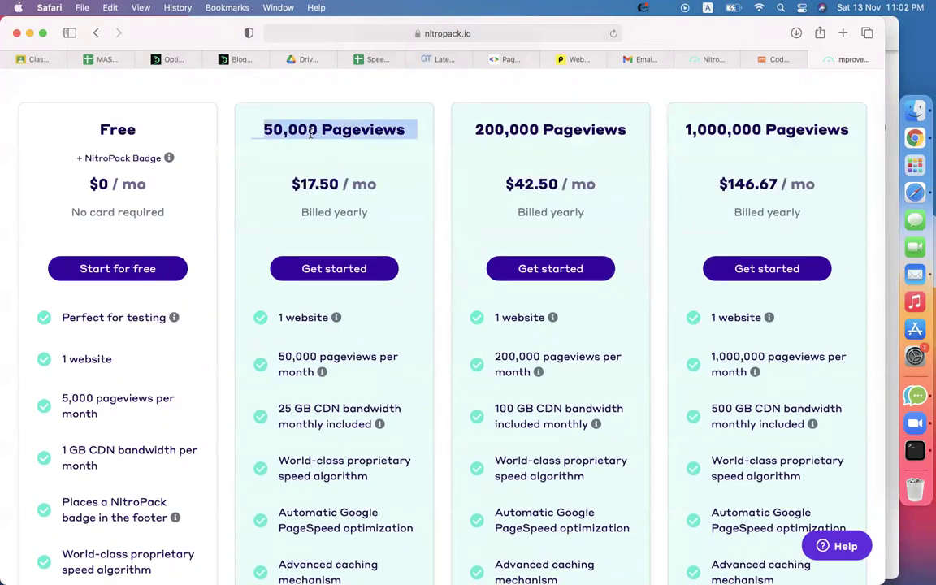
{"action": "left_click", "coordinate": [311, 132]}
{"action": "left_click_drag", "start_coordinate": [379, 185], "coordinate": [294, 185]}
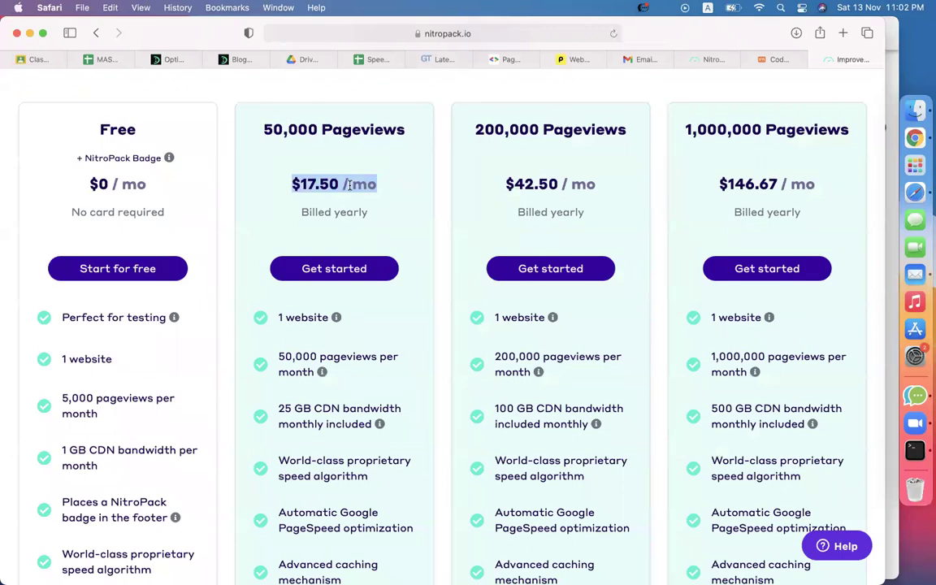
{"action": "left_click", "coordinate": [768, 59]}
{"action": "scroll", "coordinate": [594, 201], "scroll_direction": "up", "scroll_amount": 15}
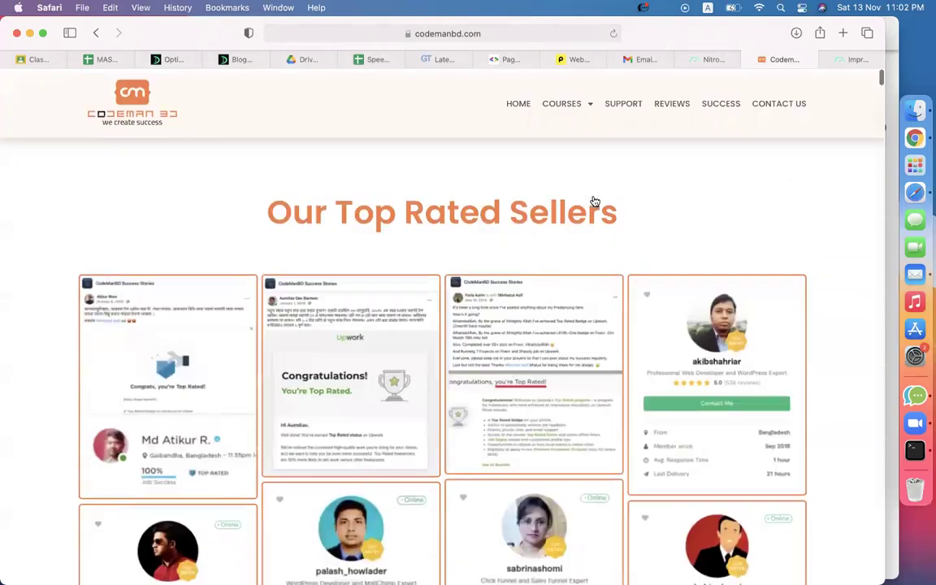
Step: Reload the CodemanBD site and browse its home page
{"action": "key", "text": "super+r"}
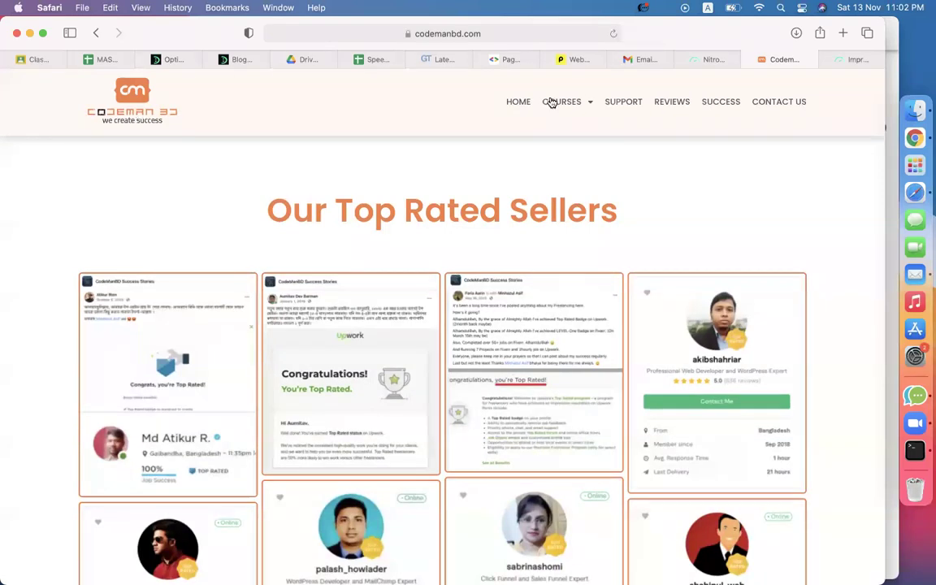
{"action": "left_click", "coordinate": [521, 106]}
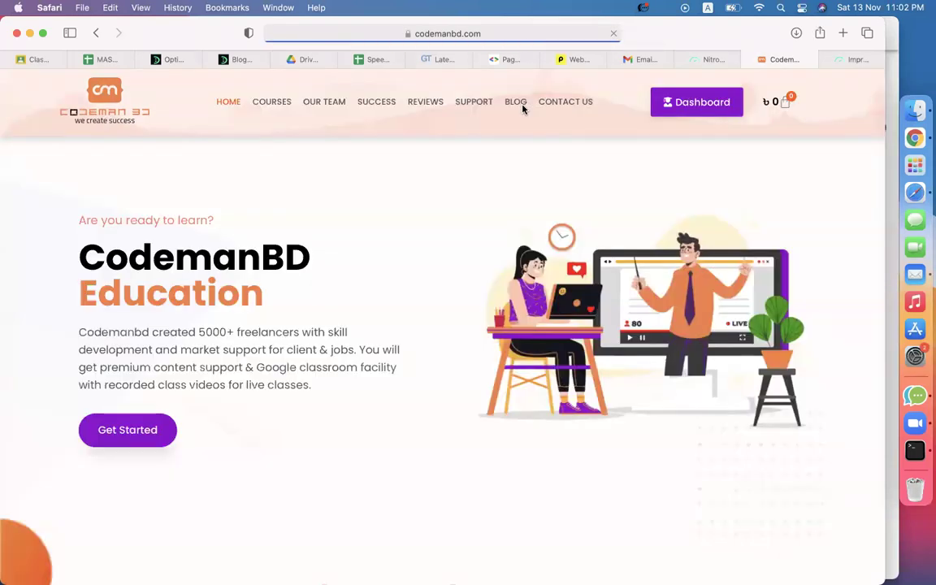
{"action": "scroll", "coordinate": [656, 221], "scroll_direction": "down", "scroll_amount": 10}
{"action": "scroll", "coordinate": [656, 221], "scroll_direction": "down", "scroll_amount": 15}
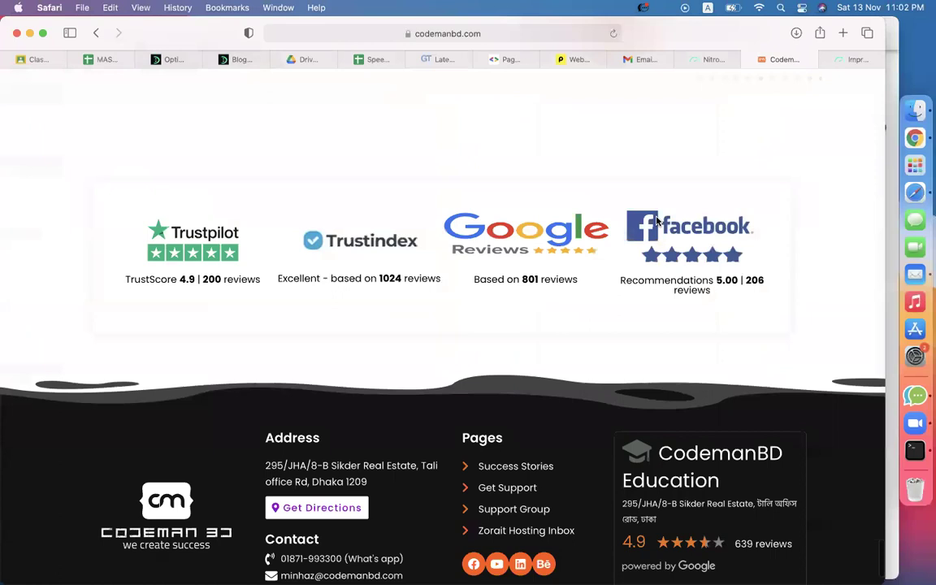
{"action": "scroll", "coordinate": [656, 221], "scroll_direction": "up", "scroll_amount": 15}
{"action": "scroll", "coordinate": [656, 221], "scroll_direction": "down", "scroll_amount": 3}
{"action": "scroll", "coordinate": [657, 221], "scroll_direction": "up", "scroll_amount": 15}
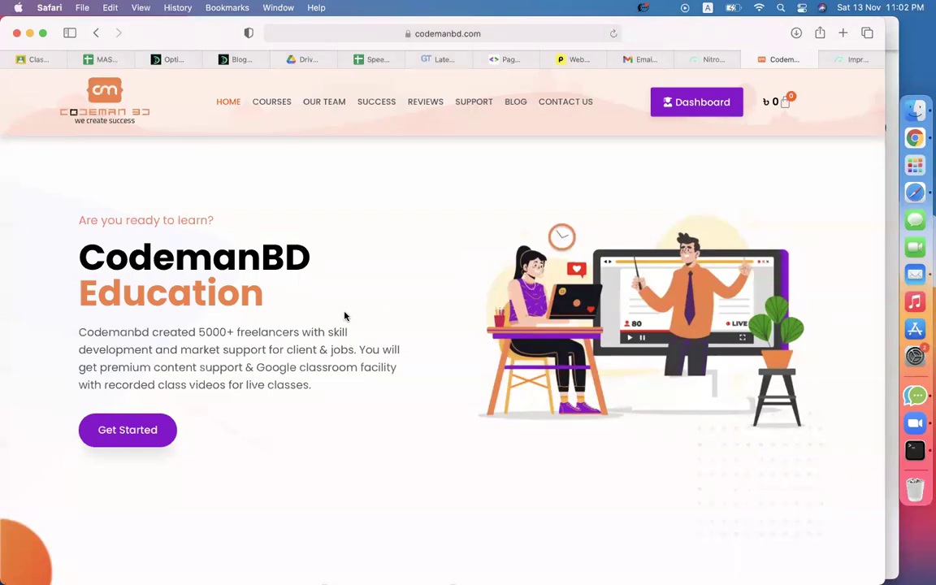
{"action": "scroll", "coordinate": [495, 318], "scroll_direction": "down", "scroll_amount": 15}
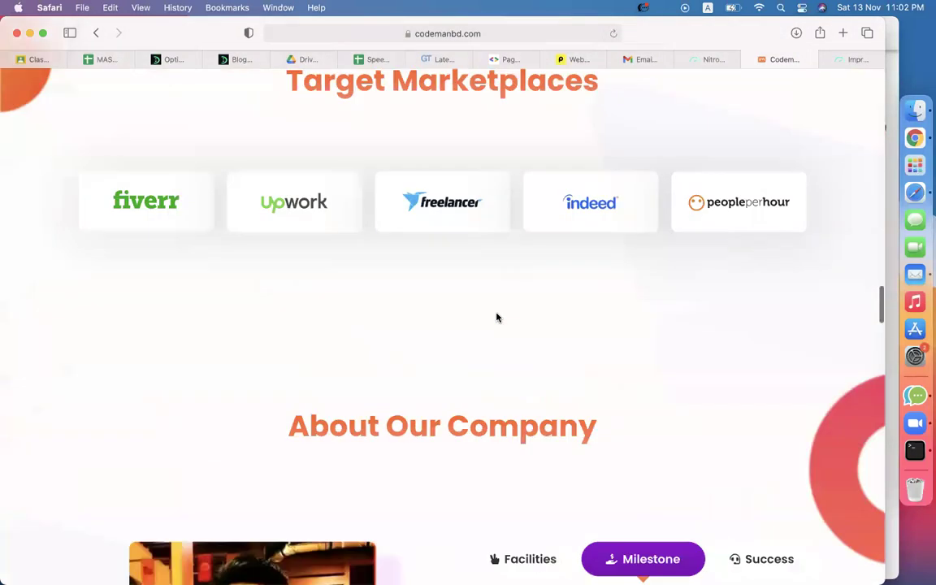
{"action": "scroll", "coordinate": [497, 318], "scroll_direction": "up", "scroll_amount": 15}
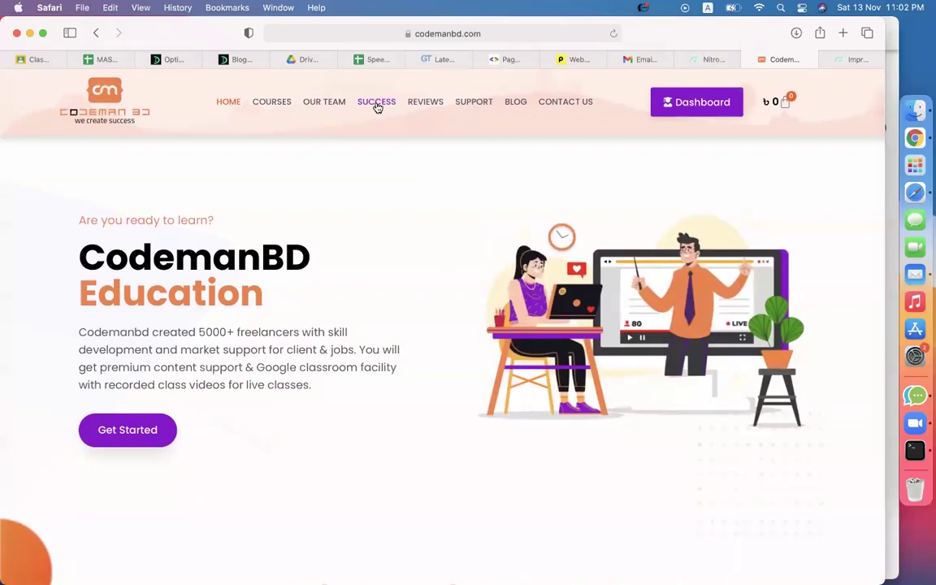
Step: Open the SUCCESS page in a new tab and scroll through the seller cards
{"action": "right_click", "coordinate": [376, 107]}
{"action": "left_click", "coordinate": [423, 111]}
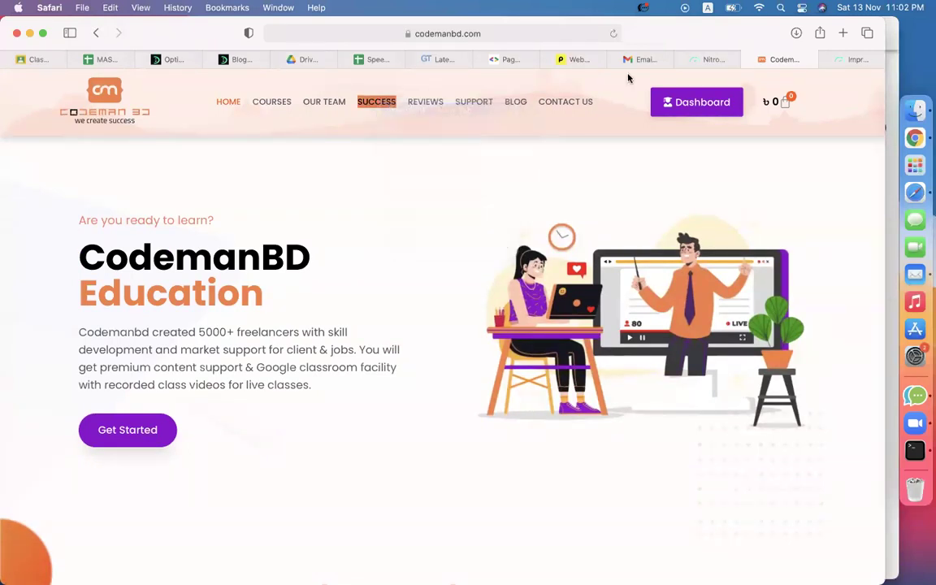
{"action": "left_click", "coordinate": [792, 59]}
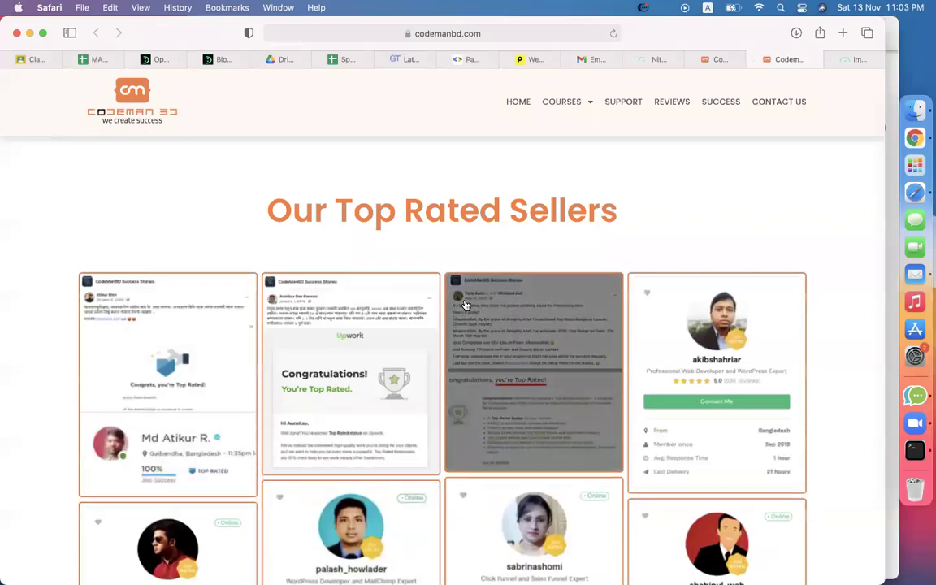
{"action": "scroll", "coordinate": [691, 255], "scroll_direction": "down", "scroll_amount": 20}
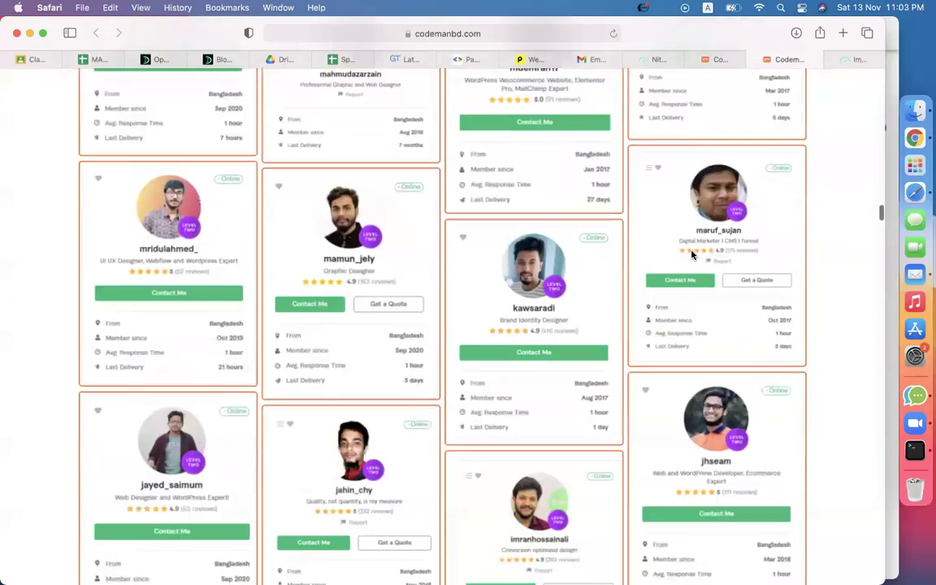
{"action": "scroll", "coordinate": [692, 255], "scroll_direction": "down", "scroll_amount": 20}
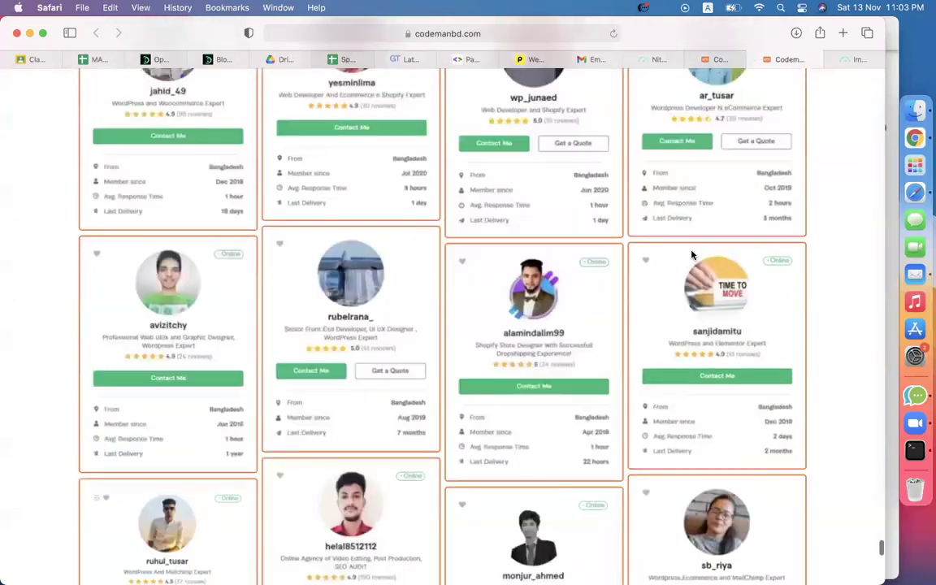
{"action": "scroll", "coordinate": [721, 398], "scroll_direction": "up", "scroll_amount": 15}
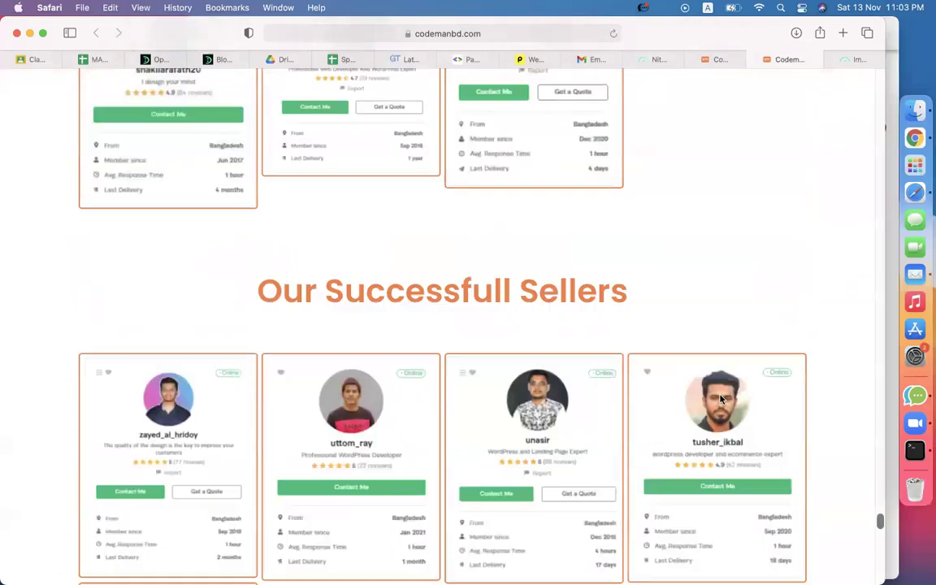
{"action": "scroll", "coordinate": [720, 397], "scroll_direction": "up", "scroll_amount": 10}
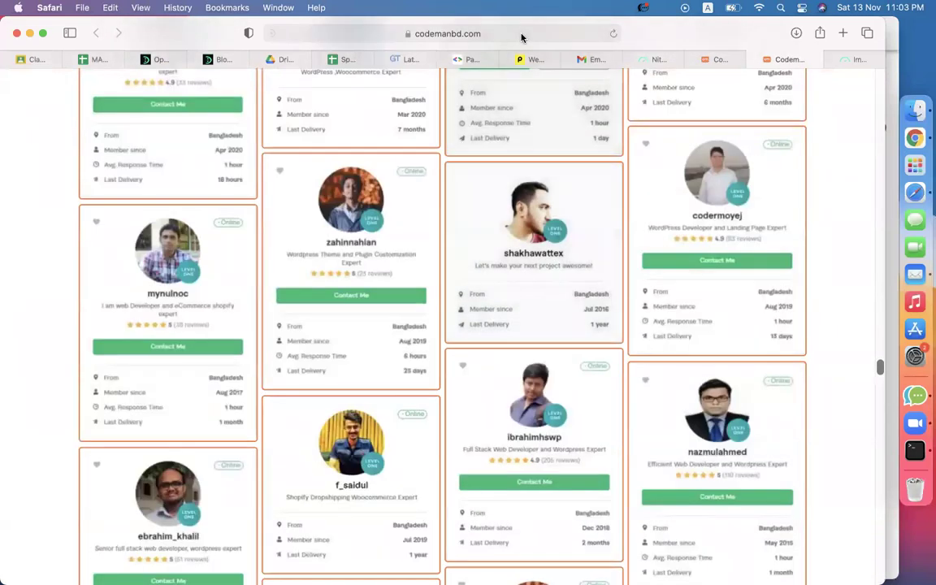
Step: Inspect the success-stories page address, revisit the CodemanBD home page, then return to NitroPack
{"action": "left_click", "coordinate": [521, 35]}
{"action": "left_click_drag", "start_coordinate": [374, 33], "coordinate": [474, 33]}
{"action": "key", "text": "super+a"}
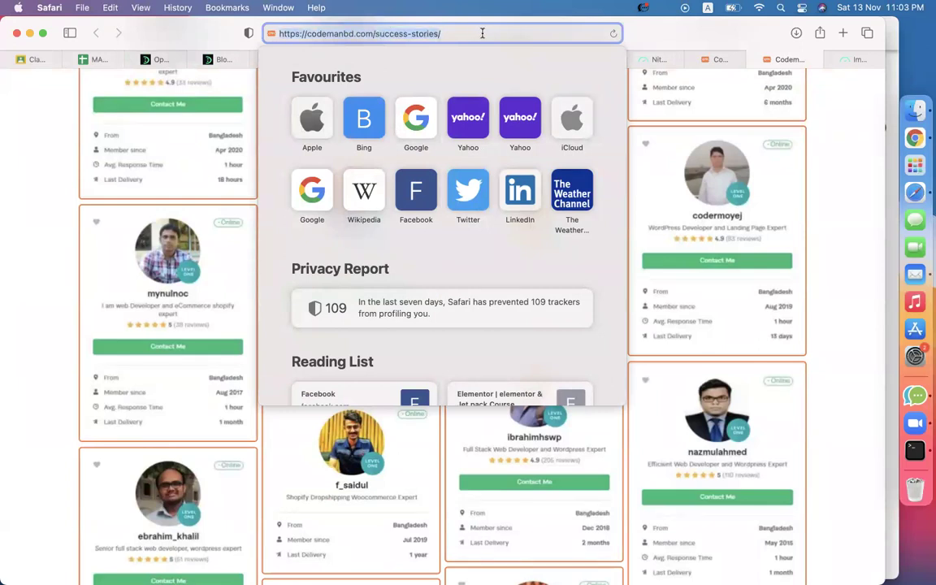
{"action": "left_click", "coordinate": [825, 202]}
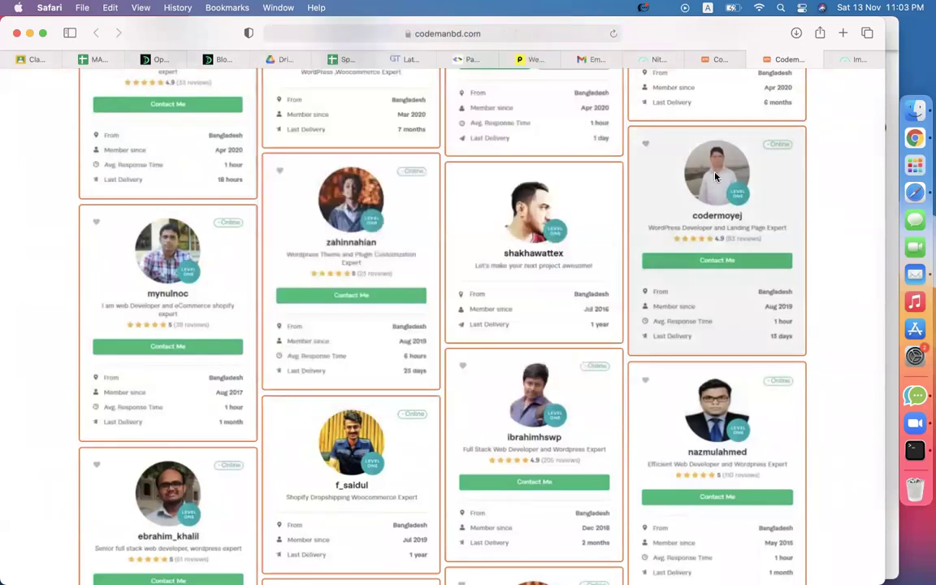
{"action": "left_click", "coordinate": [712, 59]}
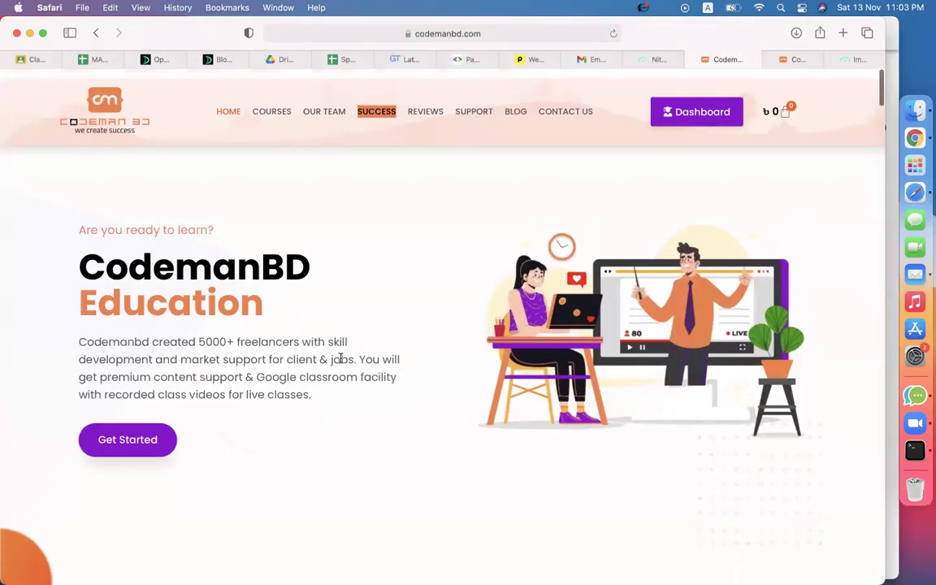
{"action": "scroll", "coordinate": [646, 314], "scroll_direction": "down", "scroll_amount": 20}
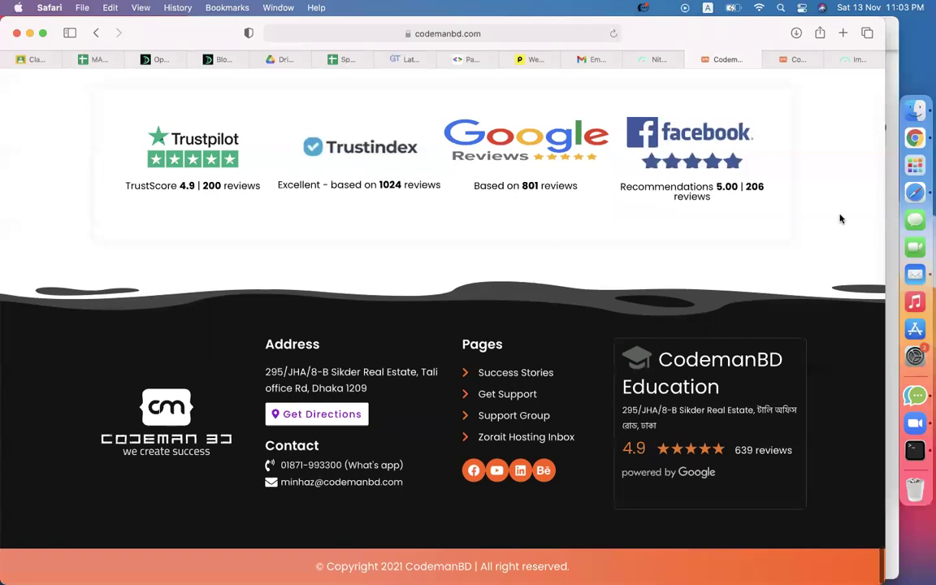
{"action": "scroll", "coordinate": [840, 211], "scroll_direction": "up", "scroll_amount": 20}
{"action": "scroll", "coordinate": [840, 205], "scroll_direction": "up", "scroll_amount": 3}
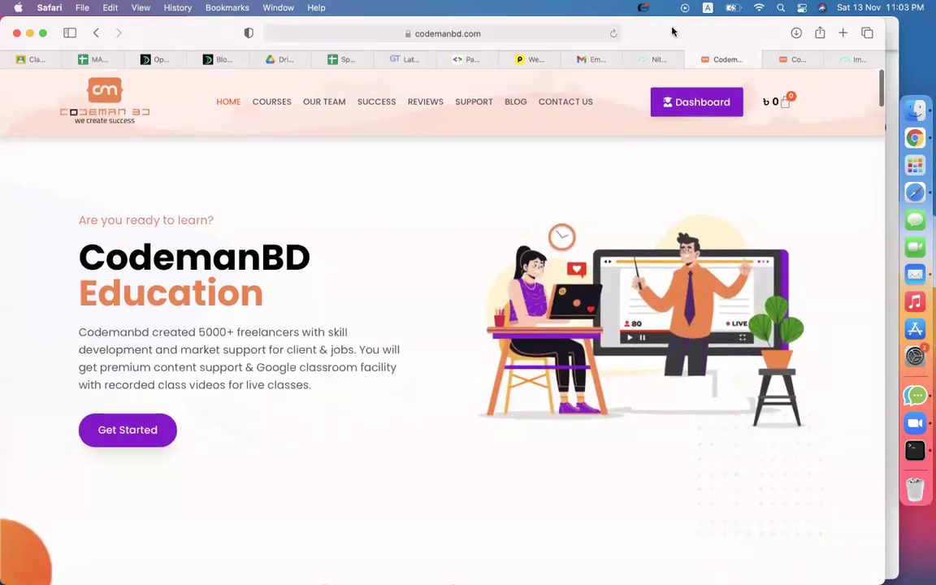
{"action": "left_click", "coordinate": [652, 59]}
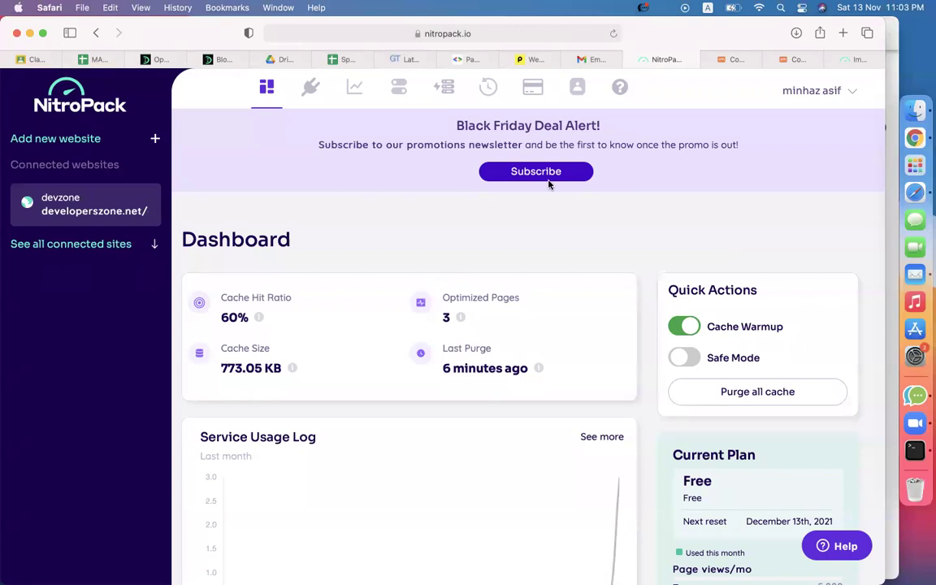
Step: On the NitroPack pricing page, reselect the $17.50 / mo price and Billed yearly line
{"action": "left_click", "coordinate": [796, 60]}
{"action": "left_click", "coordinate": [854, 59]}
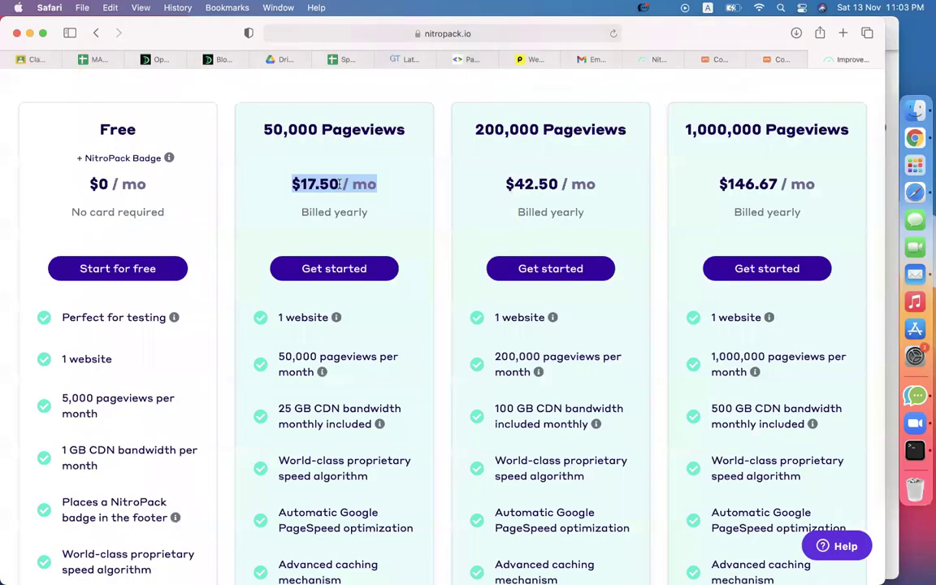
{"action": "triple_click", "coordinate": [298, 180]}
{"action": "mouse_move", "coordinate": [266, 325]}
{"action": "triple_click", "coordinate": [344, 216]}
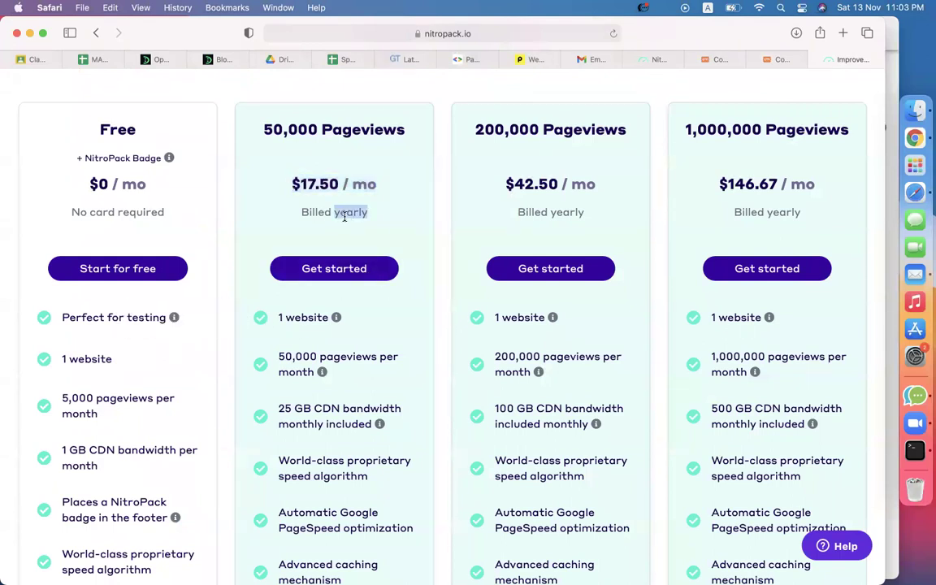
{"action": "left_click", "coordinate": [314, 213]}
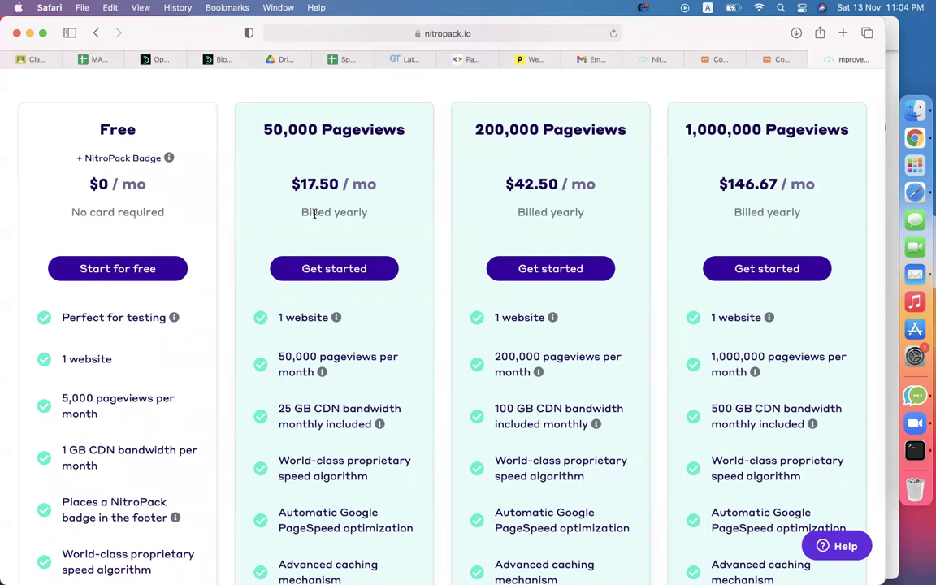
Step: Highlight the 50,000 Pageviews plan heading, selecting its number and word in turn
{"action": "scroll", "coordinate": [325, 228], "scroll_direction": "down", "scroll_amount": 1}
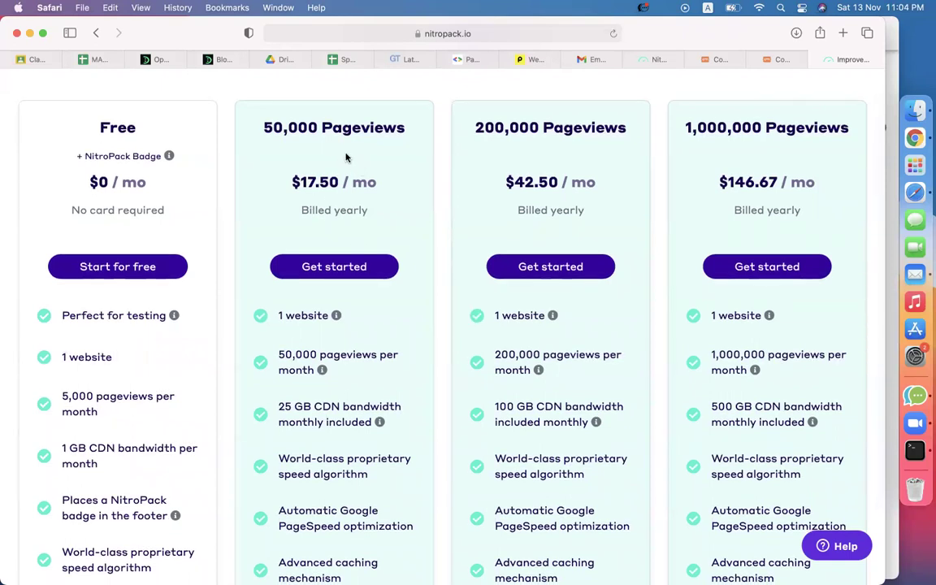
{"action": "triple_click", "coordinate": [327, 119]}
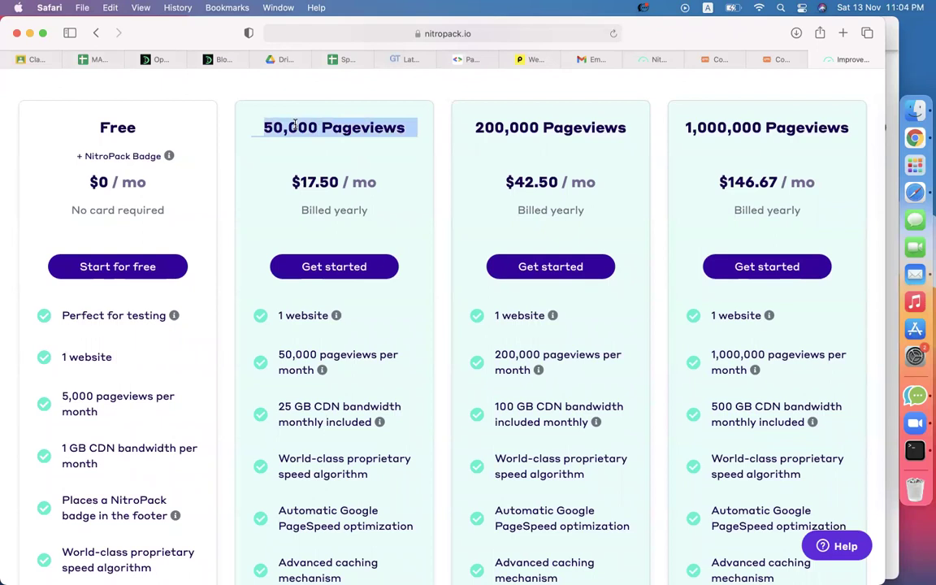
{"action": "mouse_move", "coordinate": [264, 128]}
{"action": "left_mouse_down"}
{"action": "mouse_move", "coordinate": [410, 129]}
{"action": "mouse_move", "coordinate": [260, 129]}
{"action": "left_mouse_up"}
{"action": "left_click", "coordinate": [288, 127]}
{"action": "double_click", "coordinate": [288, 127]}
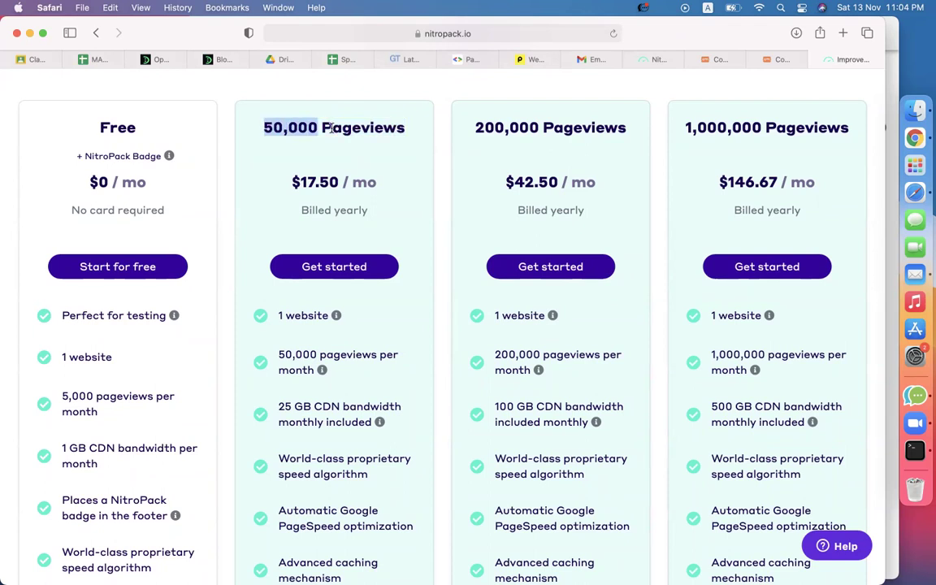
{"action": "double_click", "coordinate": [357, 127]}
{"action": "triple_click", "coordinate": [295, 128]}
{"action": "left_click", "coordinate": [316, 128]}
{"action": "double_click", "coordinate": [309, 128]}
{"action": "double_click", "coordinate": [349, 127]}
{"action": "double_click", "coordinate": [304, 128]}
{"action": "left_click", "coordinate": [324, 161]}
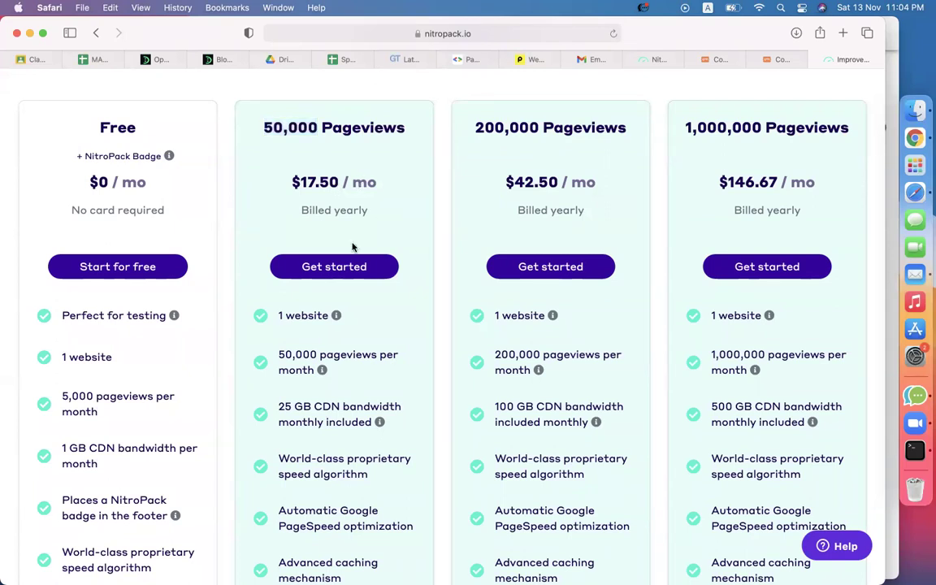
Step: Scroll the pricing plans, then switch to the Speed Optimization_For WordPress spreadsheet
{"action": "scroll", "coordinate": [344, 303], "scroll_direction": "down", "scroll_amount": 3}
{"action": "scroll", "coordinate": [445, 297], "scroll_direction": "up", "scroll_amount": 10}
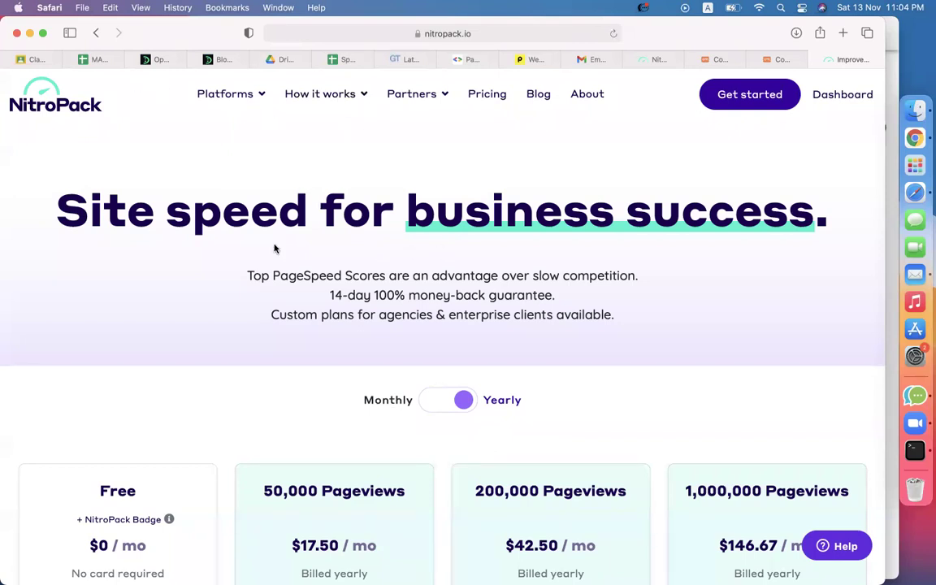
{"action": "scroll", "coordinate": [274, 248], "scroll_direction": "down", "scroll_amount": 5}
{"action": "scroll", "coordinate": [274, 248], "scroll_direction": "up", "scroll_amount": 6}
{"action": "left_click", "coordinate": [339, 62]}
Step: Bring up the desktop results in PageSpeed Insights
{"action": "left_click", "coordinate": [471, 59]}
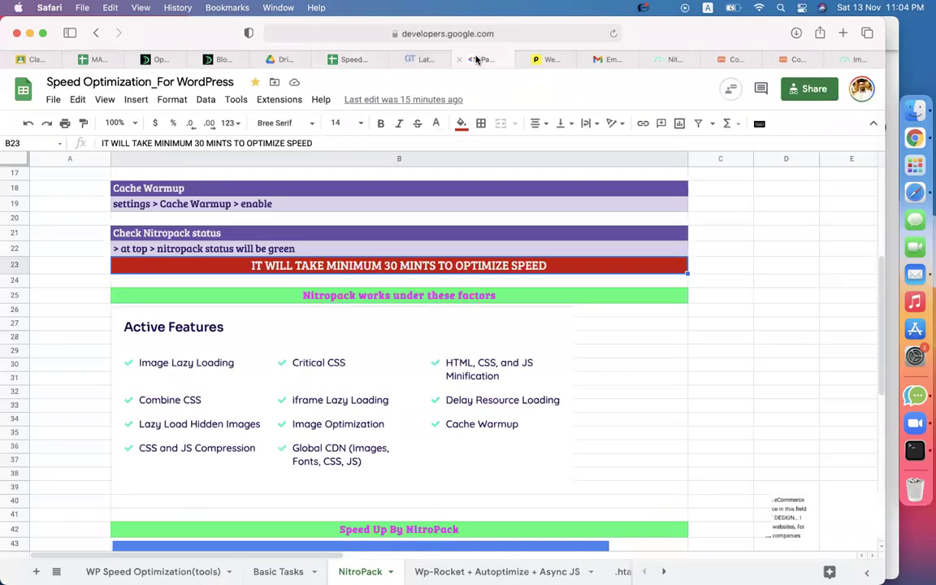
{"action": "left_click", "coordinate": [111, 185]}
{"action": "scroll", "coordinate": [173, 386], "scroll_direction": "down", "scroll_amount": 5}
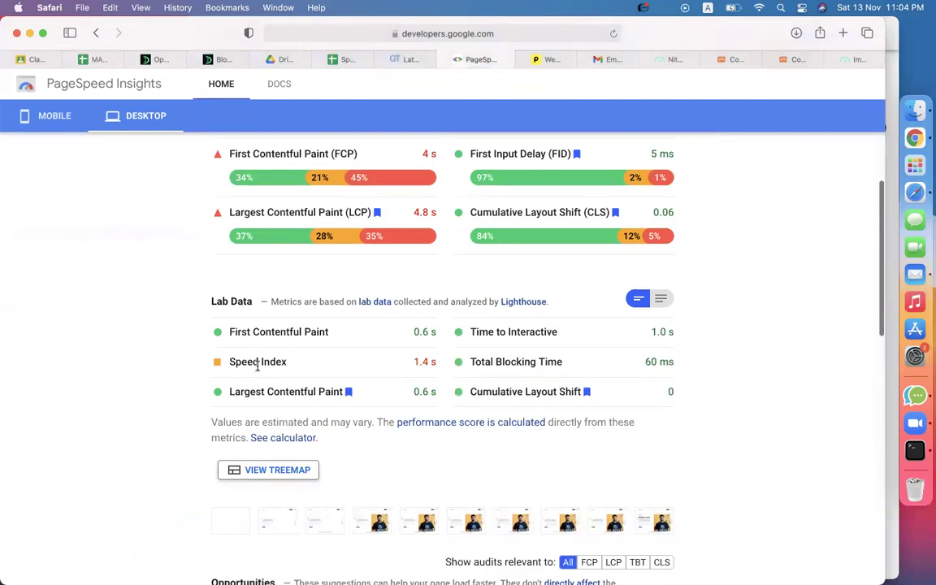
{"action": "scroll", "coordinate": [257, 365], "scroll_direction": "down", "scroll_amount": 3}
{"action": "scroll", "coordinate": [257, 366], "scroll_direction": "down", "scroll_amount": 4}
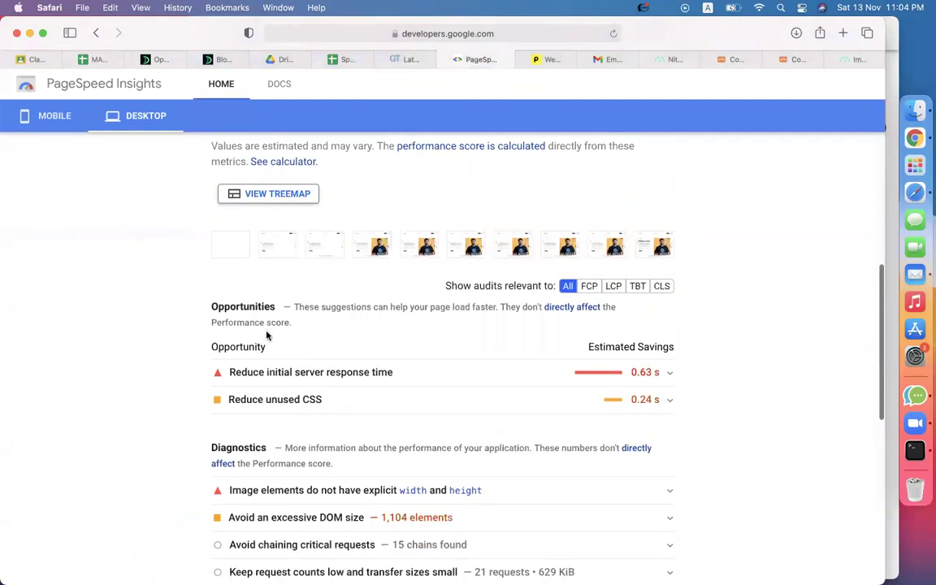
Step: Expand the Reduce initial server response time and image elements without explicit size audits
{"action": "left_click", "coordinate": [260, 375]}
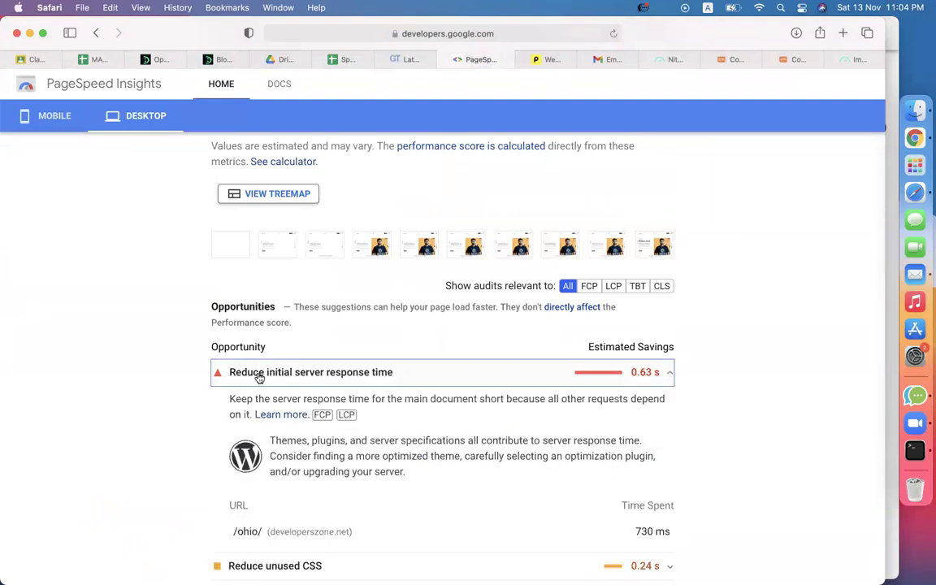
{"action": "scroll", "coordinate": [258, 377], "scroll_direction": "down", "scroll_amount": 3}
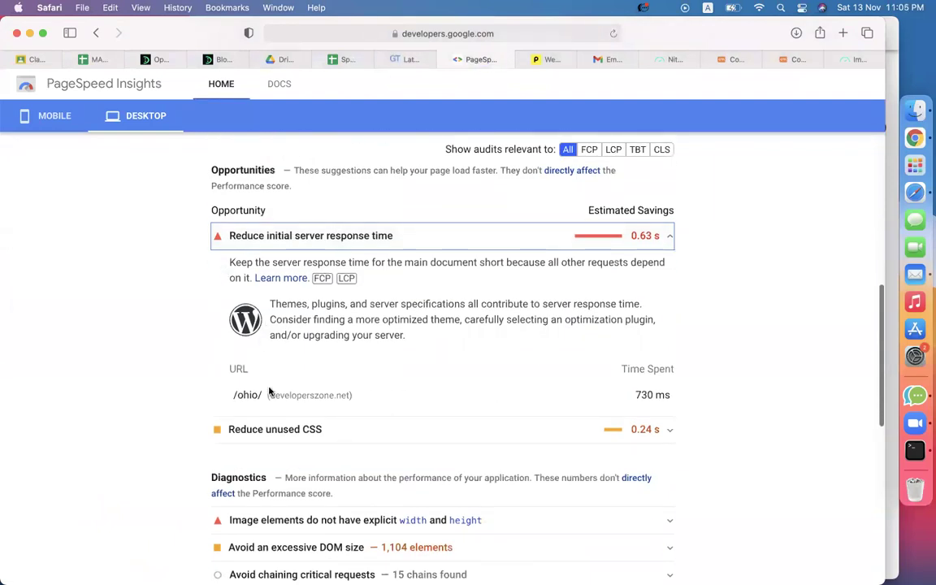
{"action": "scroll", "coordinate": [338, 316], "scroll_direction": "down", "scroll_amount": 5}
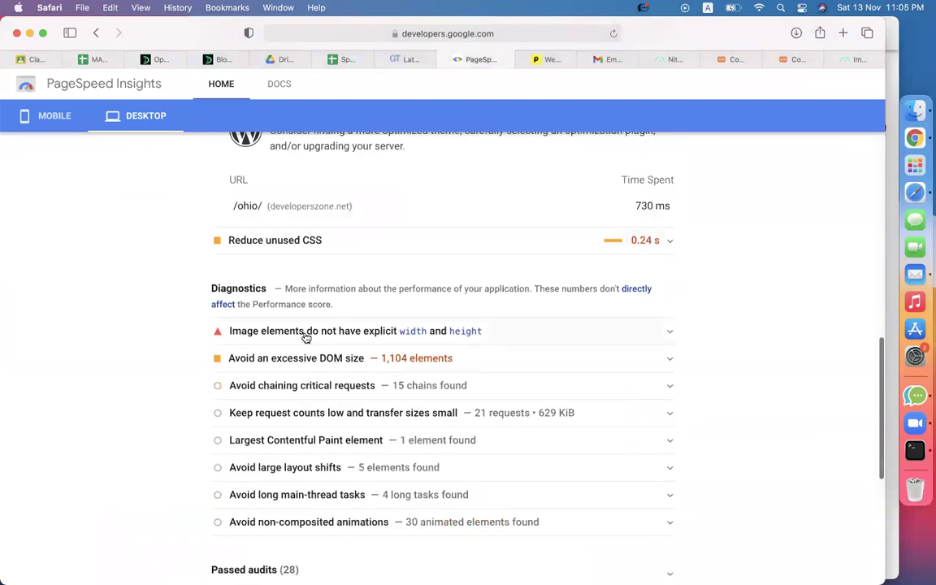
{"action": "left_click", "coordinate": [307, 333]}
{"action": "scroll", "coordinate": [341, 390], "scroll_direction": "down", "scroll_amount": 3}
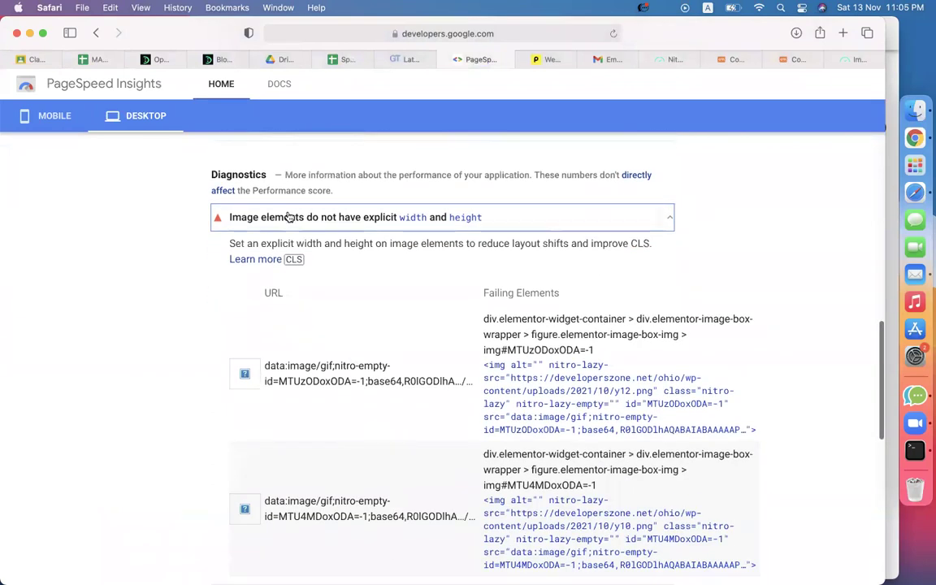
{"action": "scroll", "coordinate": [559, 338], "scroll_direction": "down", "scroll_amount": 3}
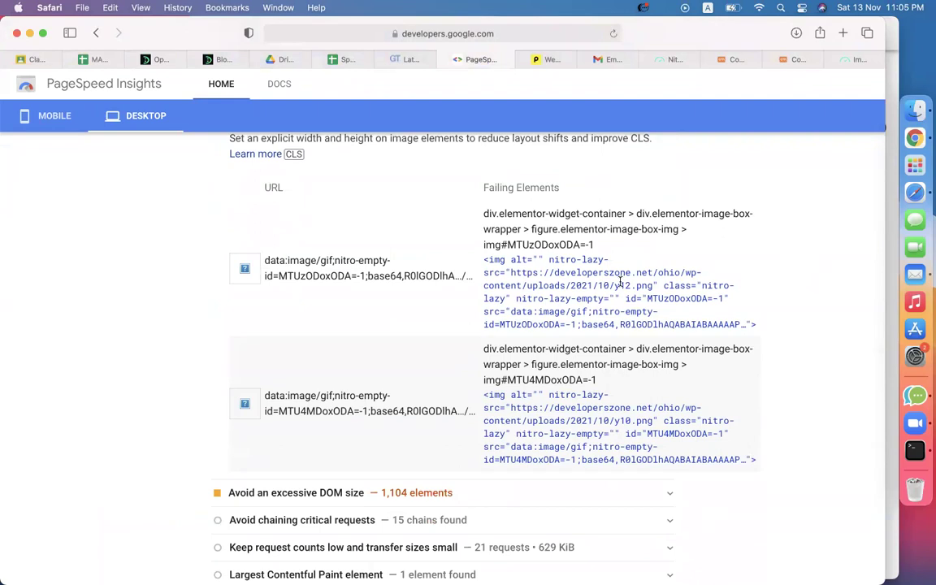
{"action": "scroll", "coordinate": [611, 280], "scroll_direction": "up", "scroll_amount": 1}
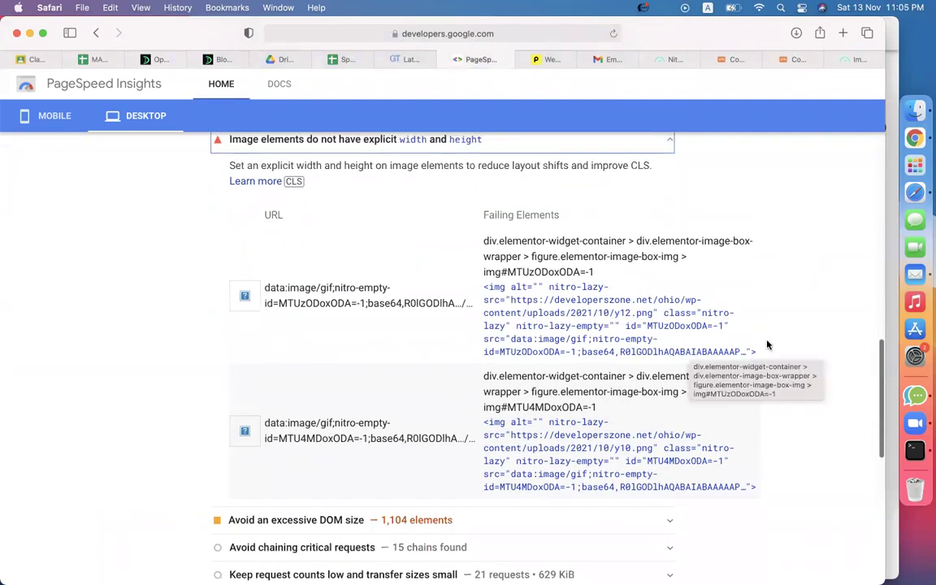
{"action": "scroll", "coordinate": [807, 304], "scroll_direction": "down", "scroll_amount": 5}
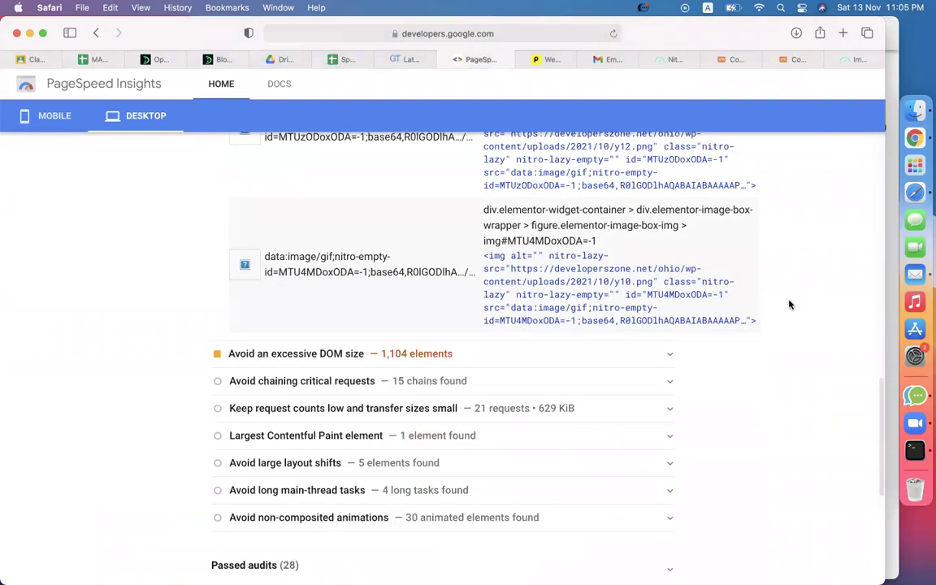
Step: Expand the excessive DOM size (1,104 elements) and long main-thread tasks (4) audits
{"action": "left_click", "coordinate": [301, 354]}
{"action": "scroll", "coordinate": [411, 355], "scroll_direction": "down", "scroll_amount": 6}
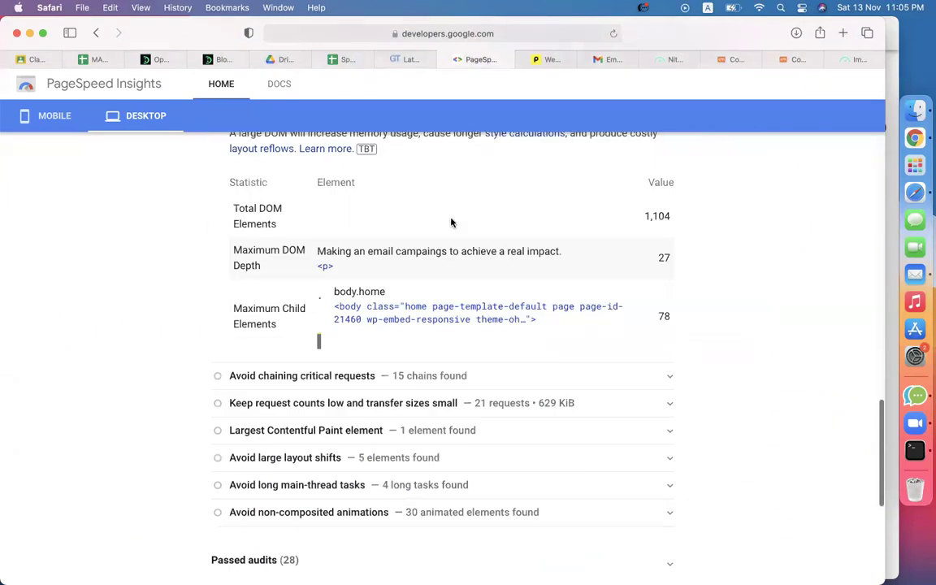
{"action": "scroll", "coordinate": [451, 221], "scroll_direction": "up", "scroll_amount": 3}
{"action": "scroll", "coordinate": [420, 307], "scroll_direction": "down", "scroll_amount": 4}
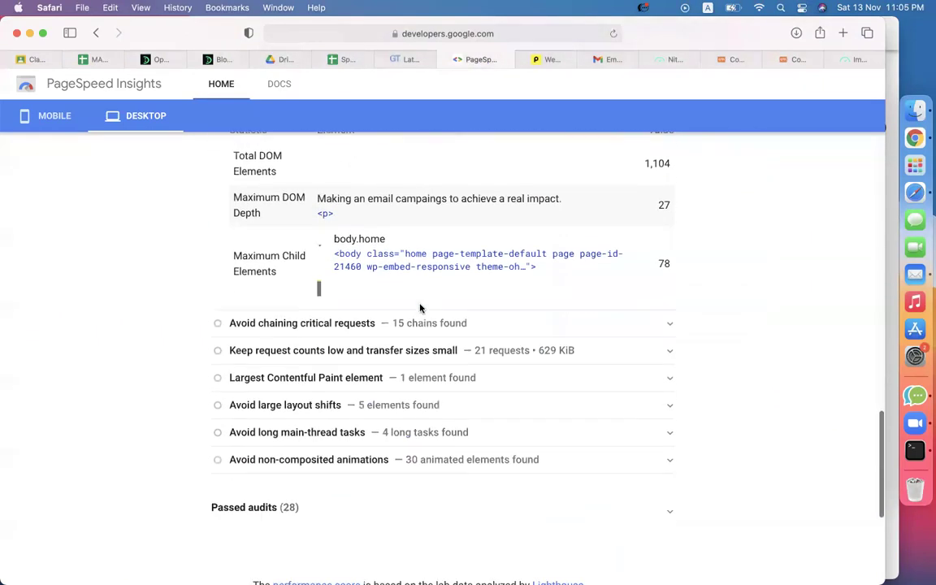
{"action": "left_click", "coordinate": [313, 432]}
{"action": "scroll", "coordinate": [308, 432], "scroll_direction": "down", "scroll_amount": 7}
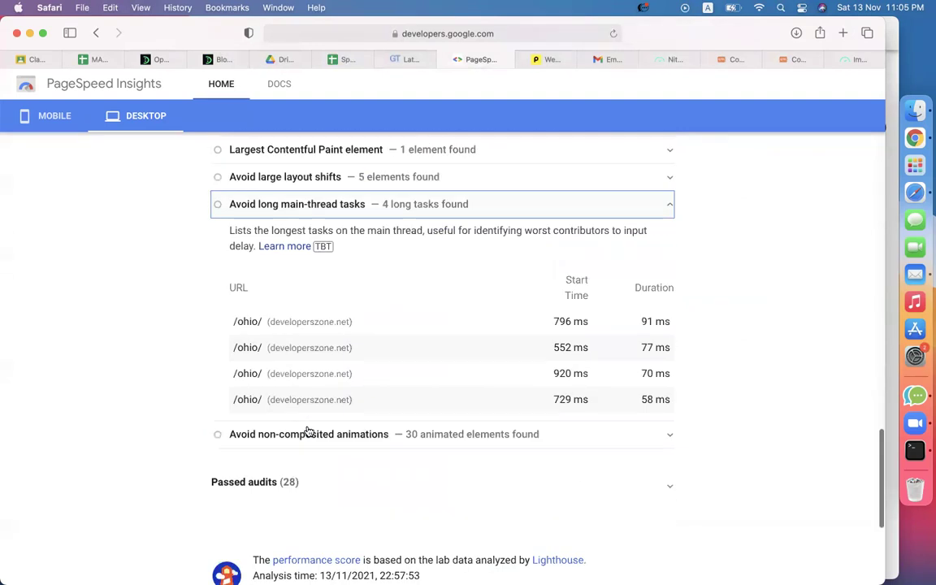
{"action": "scroll", "coordinate": [290, 418], "scroll_direction": "up", "scroll_amount": 7}
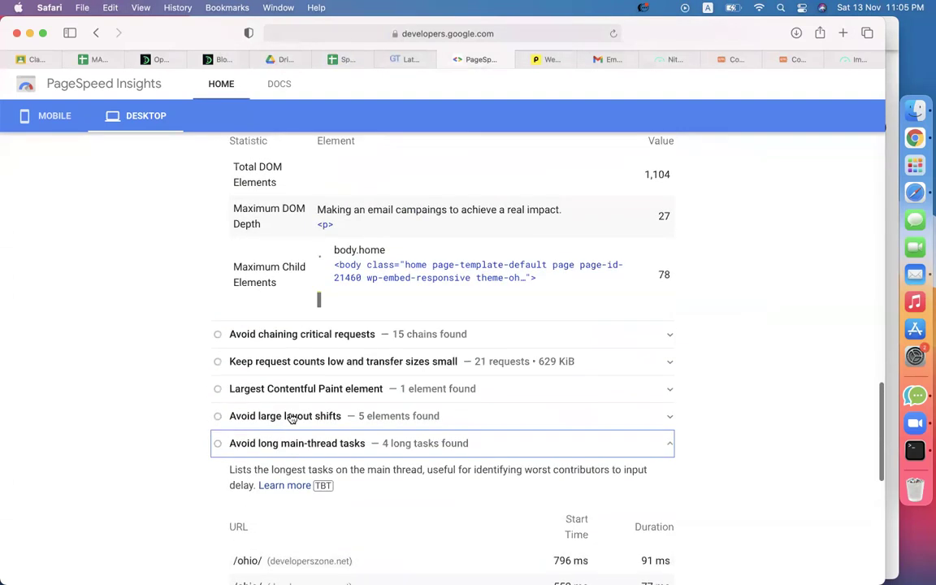
{"action": "scroll", "coordinate": [290, 418], "scroll_direction": "up", "scroll_amount": 2}
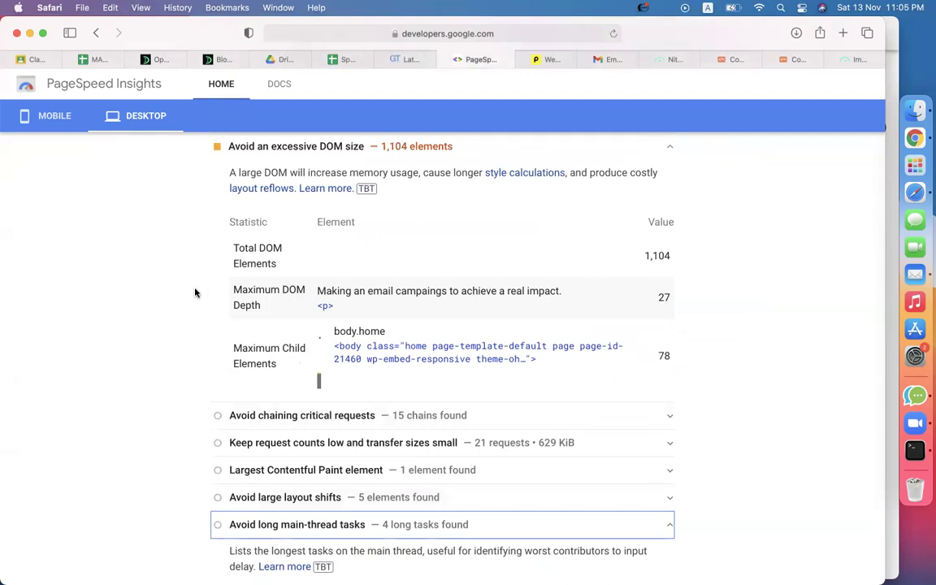
Step: Preview the 10.55.55 PM screenshot in Finder's Desktop folder
{"action": "left_click", "coordinate": [903, 122]}
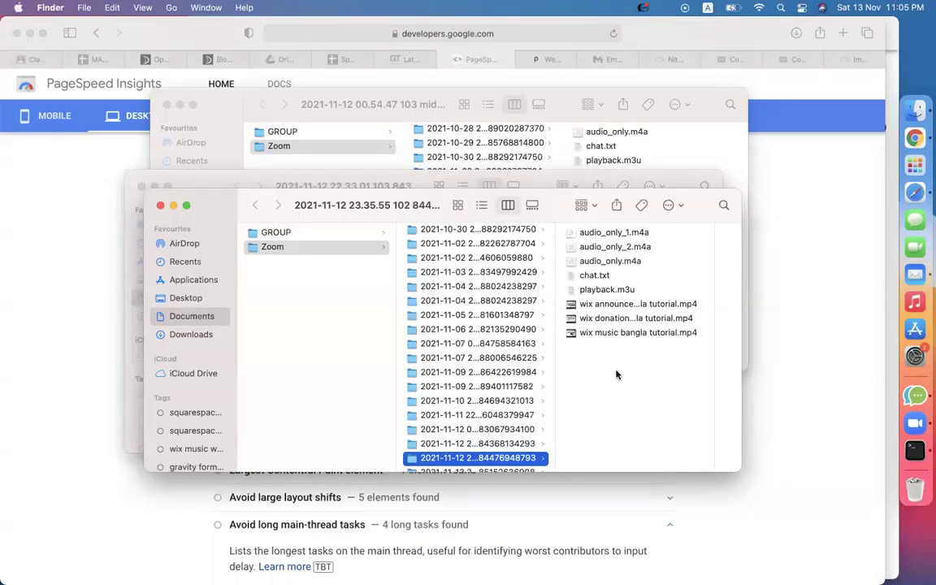
{"action": "left_click", "coordinate": [185, 297]}
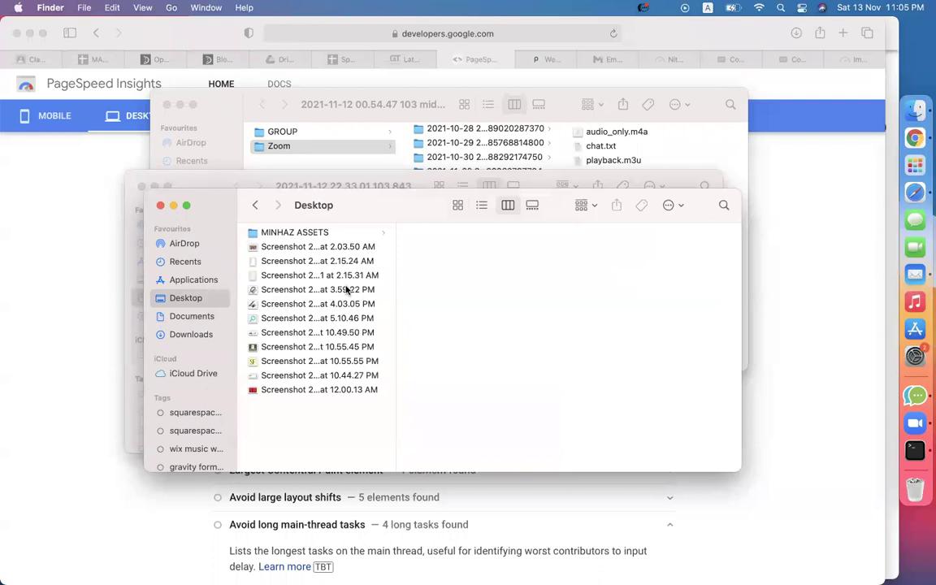
{"action": "left_click", "coordinate": [285, 361]}
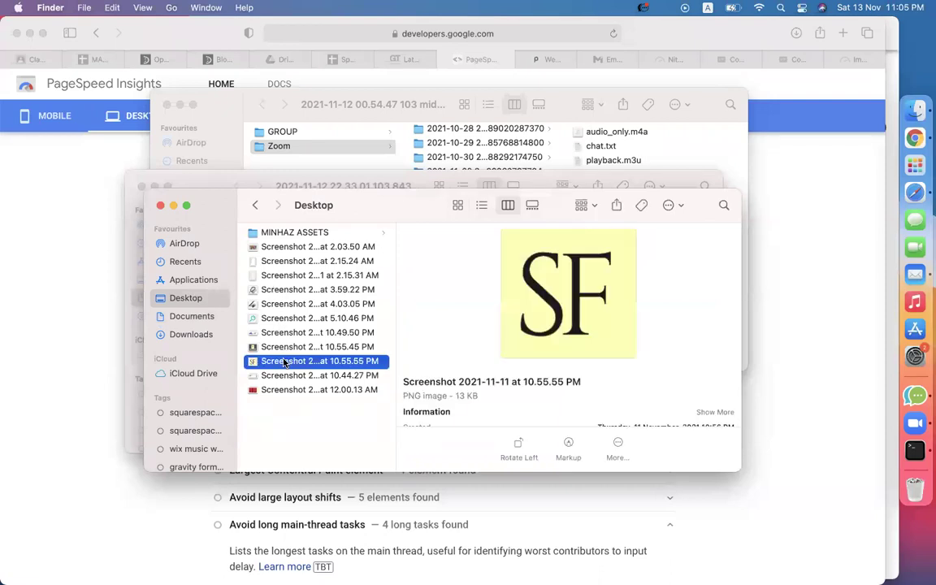
{"action": "scroll", "coordinate": [489, 313], "scroll_direction": "down", "scroll_amount": 3}
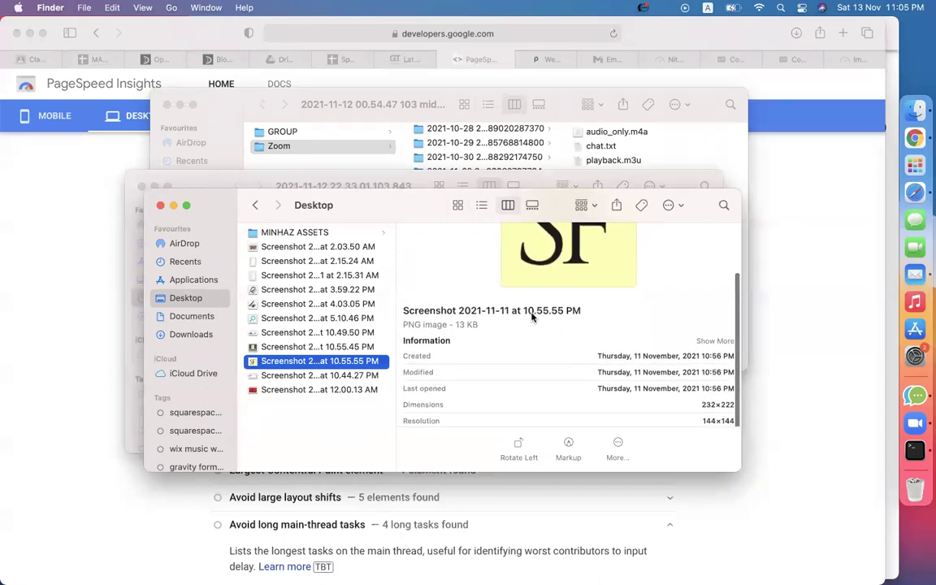
{"action": "scroll", "coordinate": [532, 317], "scroll_direction": "up", "scroll_amount": 2}
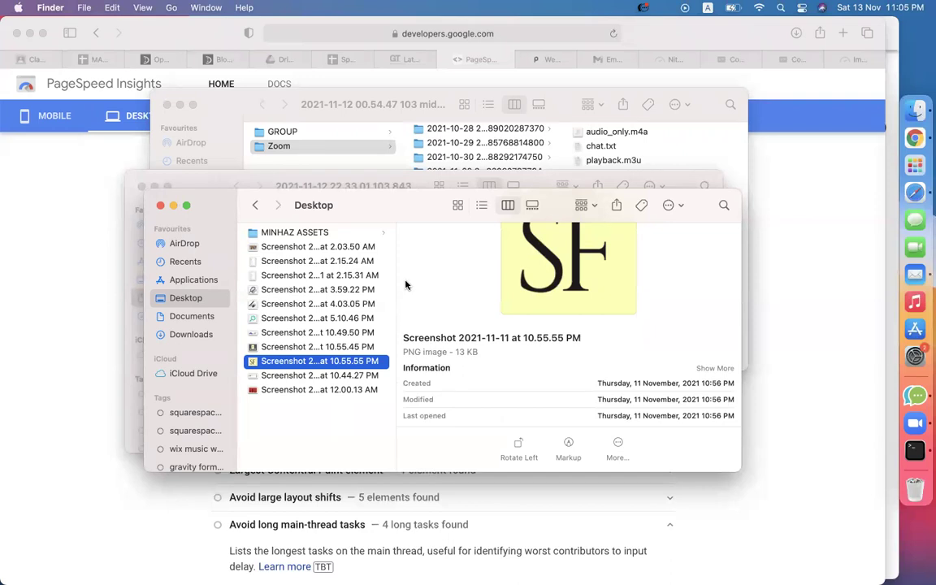
Step: Close both Finder windows and scroll PageSpeed's desktop report to the 28 passed audits
{"action": "left_click", "coordinate": [160, 205]}
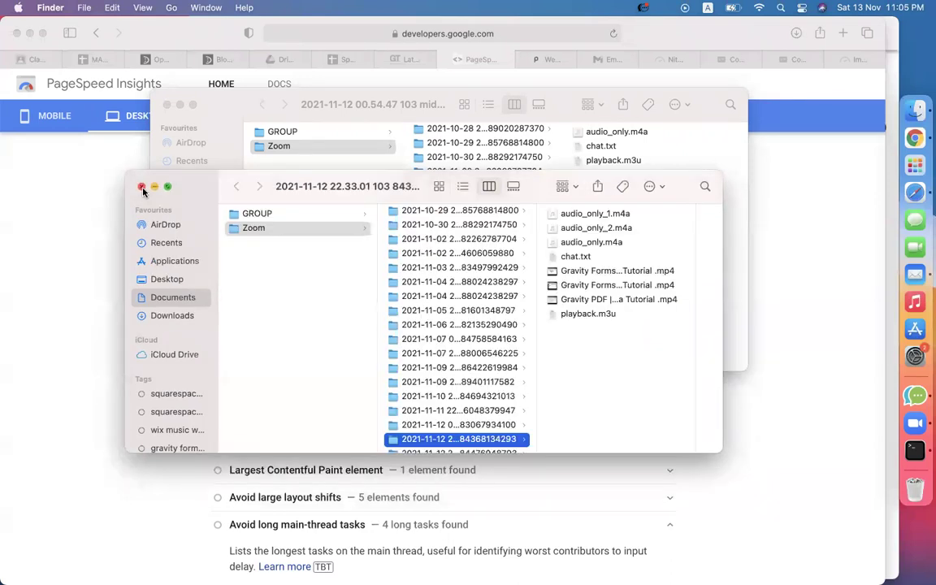
{"action": "left_click", "coordinate": [142, 190]}
{"action": "left_click", "coordinate": [104, 209]}
{"action": "scroll", "coordinate": [256, 334], "scroll_direction": "down", "scroll_amount": 5}
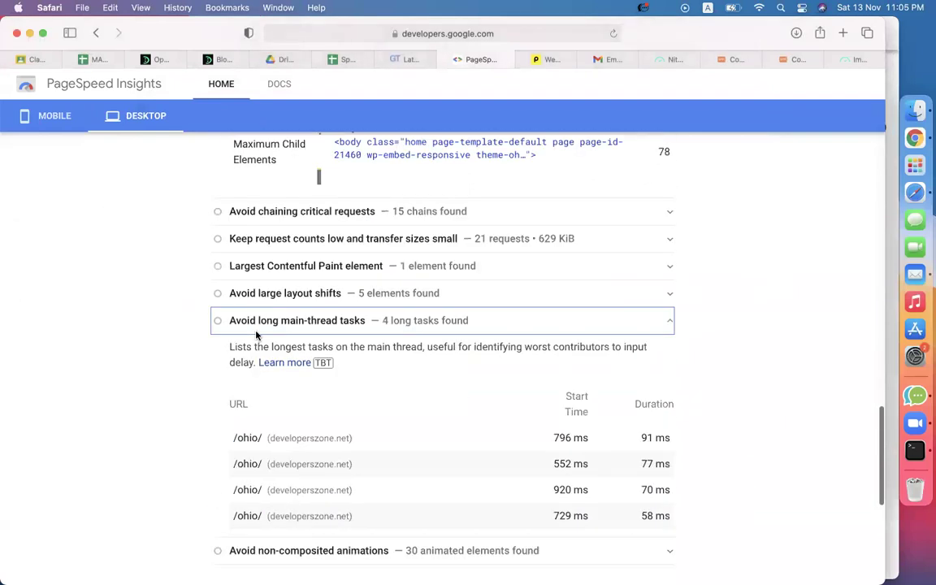
{"action": "scroll", "coordinate": [256, 334], "scroll_direction": "down", "scroll_amount": 5}
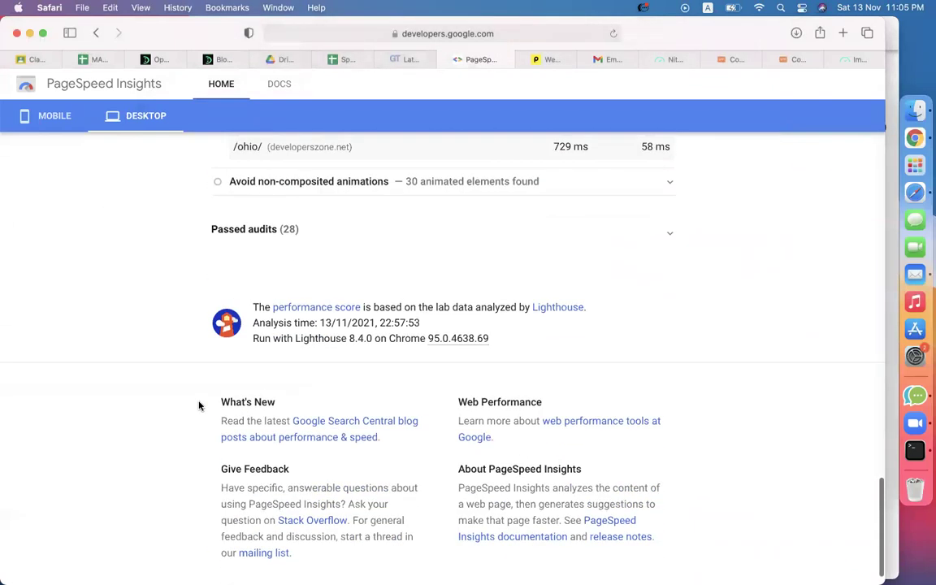
Step: Search 'image compress' in a new tab, open CompressNow, then return to the My Blog tab
{"action": "left_click", "coordinate": [842, 32]}
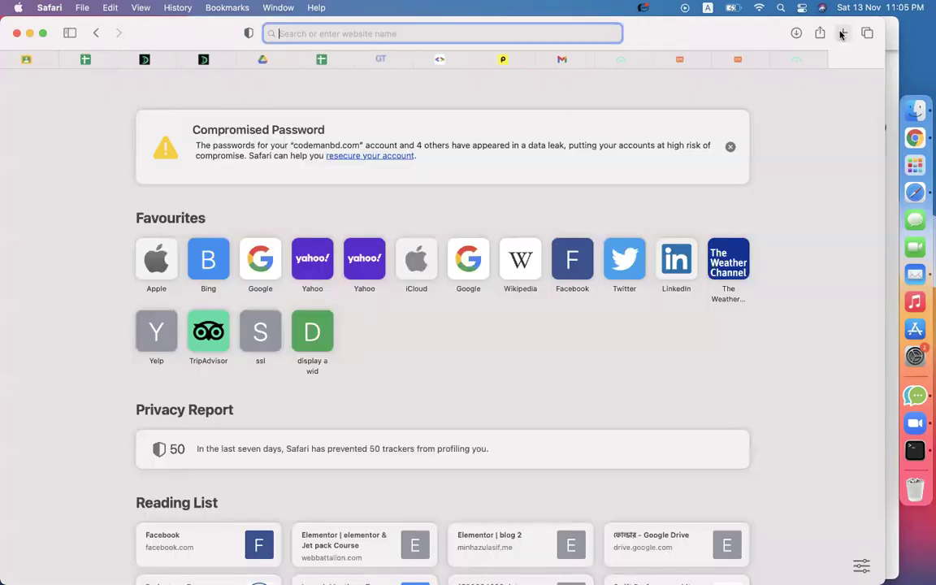
{"action": "type", "text": "com"}
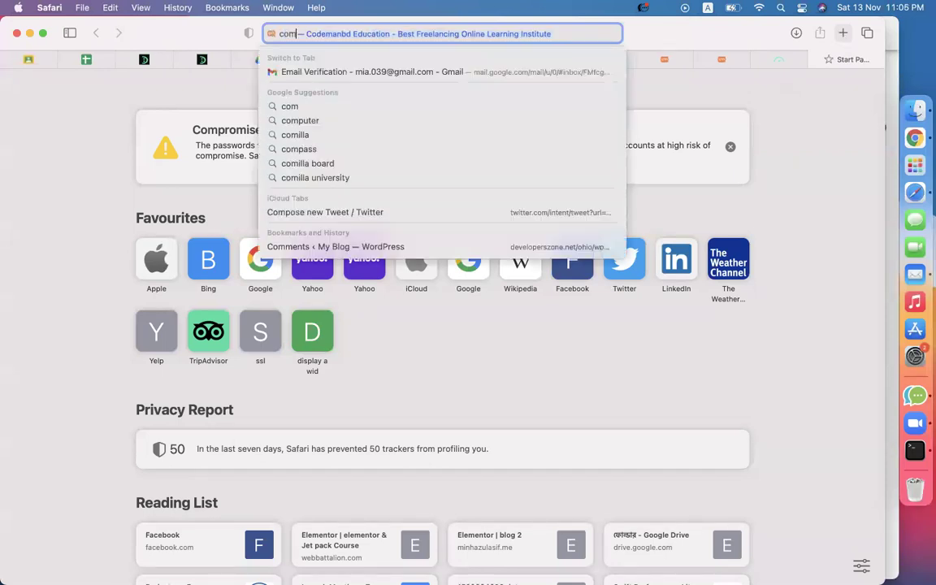
{"action": "type", "text": "press"}
{"action": "key", "text": "BackSpace"}
{"action": "key", "text": "BackSpace"}
{"action": "key", "text": "BackSpace"}
{"action": "key", "text": "BackSpace"}
{"action": "key", "text": "BackSpace"}
{"action": "key", "text": "BackSpace"}
{"action": "key", "text": "BackSpace"}
{"action": "key", "text": "BackSpace"}
{"action": "type", "text": "image compress"}
{"action": "key", "text": "Return"}
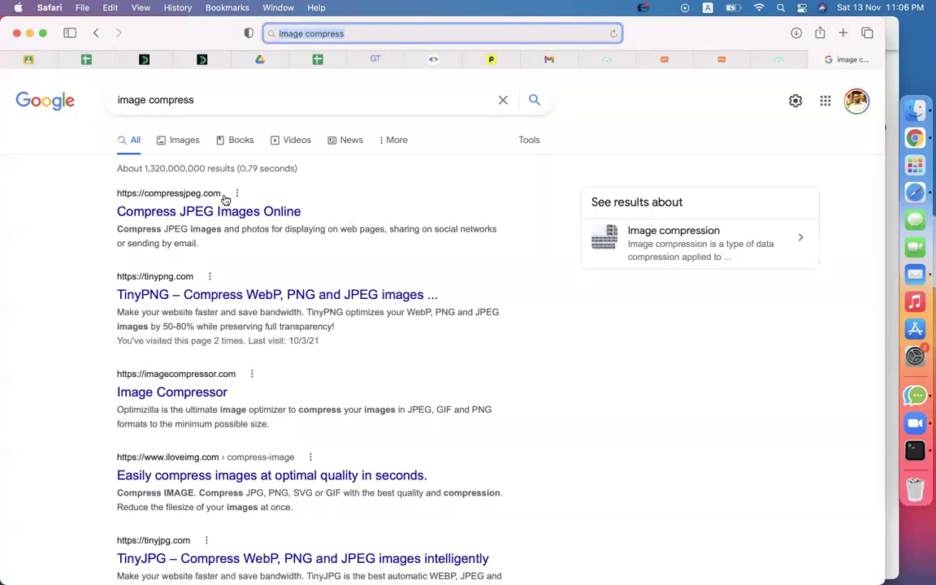
{"action": "scroll", "coordinate": [280, 340], "scroll_direction": "down", "scroll_amount": 5}
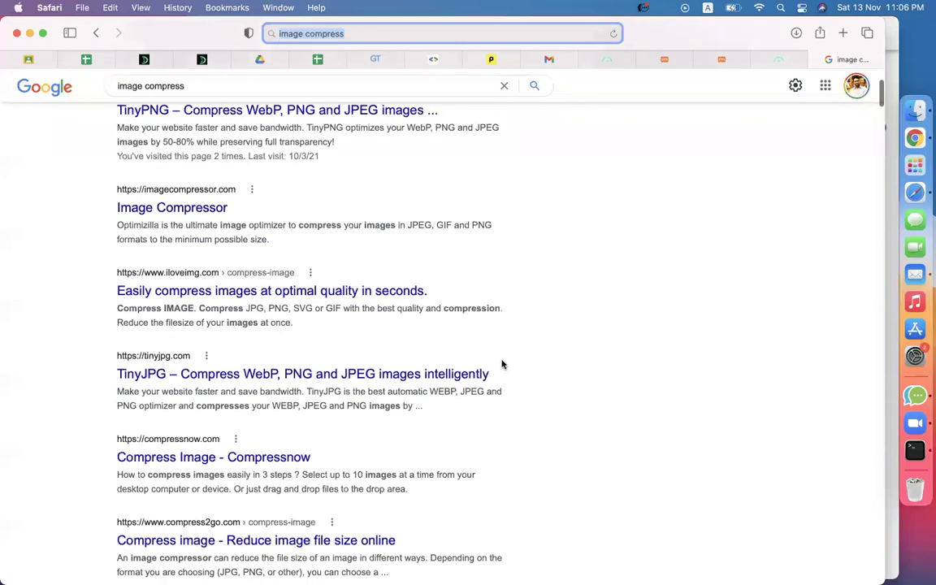
{"action": "scroll", "coordinate": [502, 364], "scroll_direction": "down", "scroll_amount": 4}
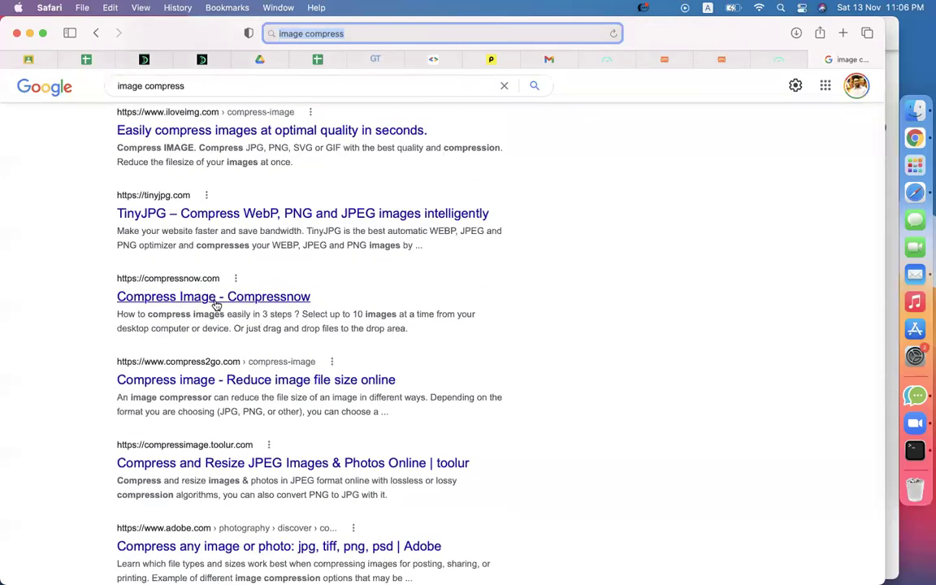
{"action": "left_click", "coordinate": [297, 298]}
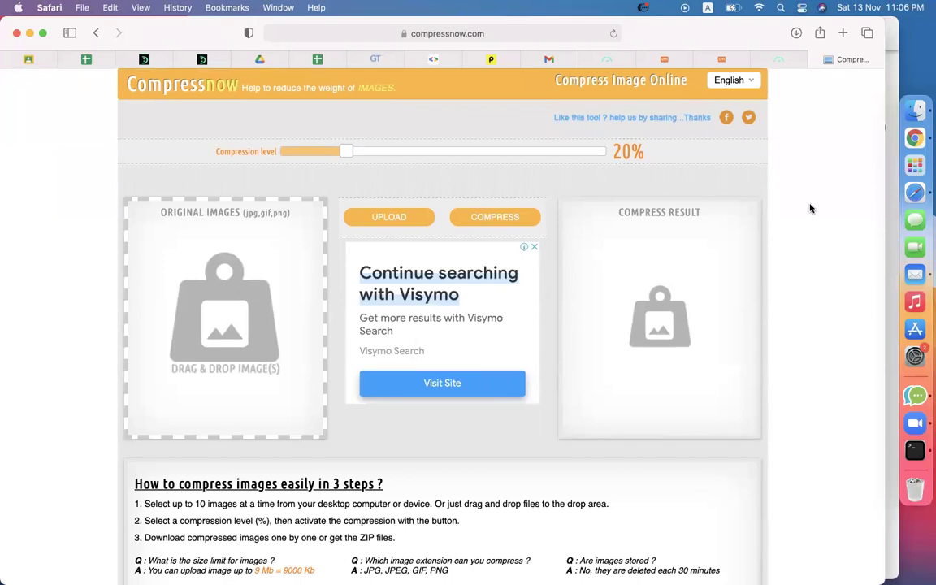
{"action": "left_click", "coordinate": [195, 59]}
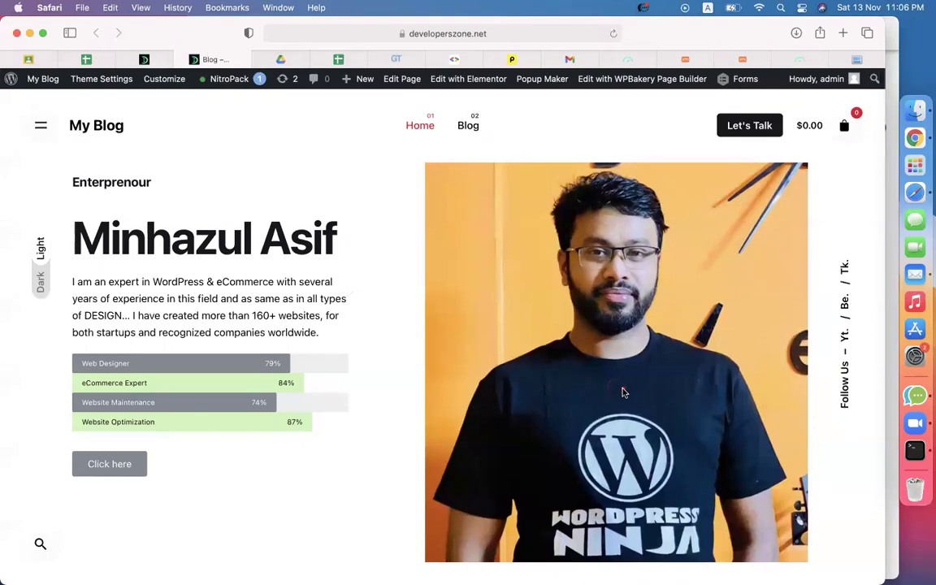
Step: Scroll the My Blog homepage down to the Projects grid and back, then go to CompressNow via NitroPack
{"action": "scroll", "coordinate": [622, 388], "scroll_direction": "down", "scroll_amount": 4}
{"action": "scroll", "coordinate": [571, 335], "scroll_direction": "up", "scroll_amount": 2}
{"action": "scroll", "coordinate": [571, 334], "scroll_direction": "up", "scroll_amount": 1}
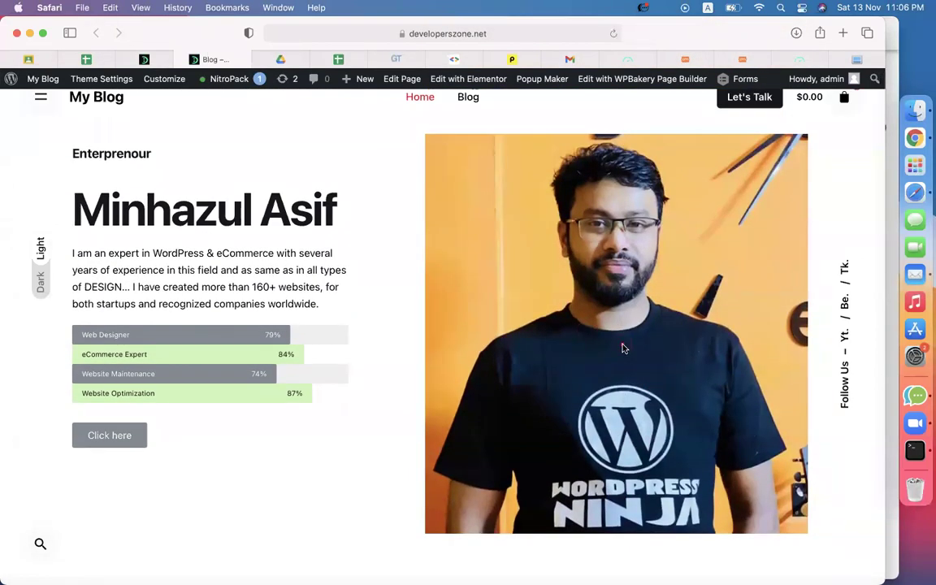
{"action": "scroll", "coordinate": [622, 349], "scroll_direction": "down", "scroll_amount": 10}
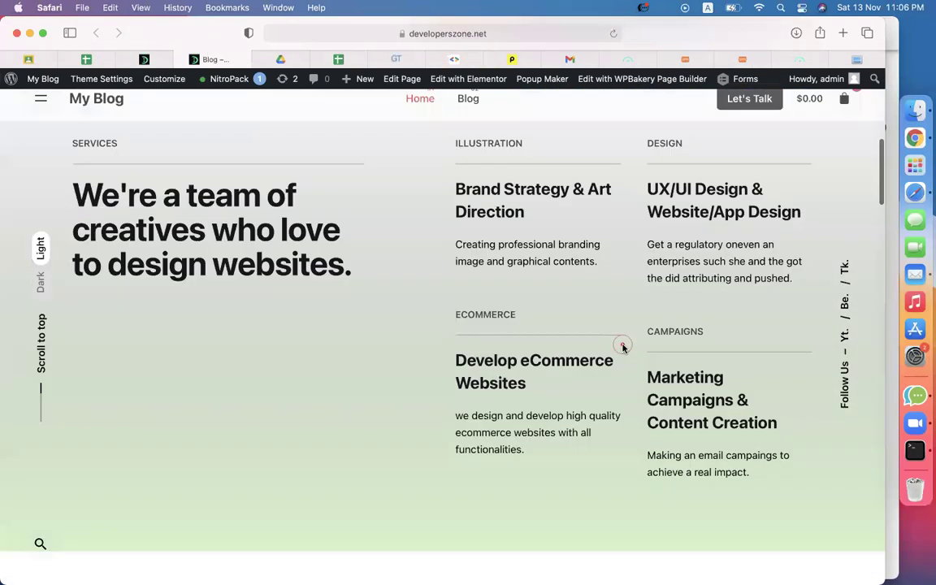
{"action": "scroll", "coordinate": [488, 349], "scroll_direction": "up", "scroll_amount": 2}
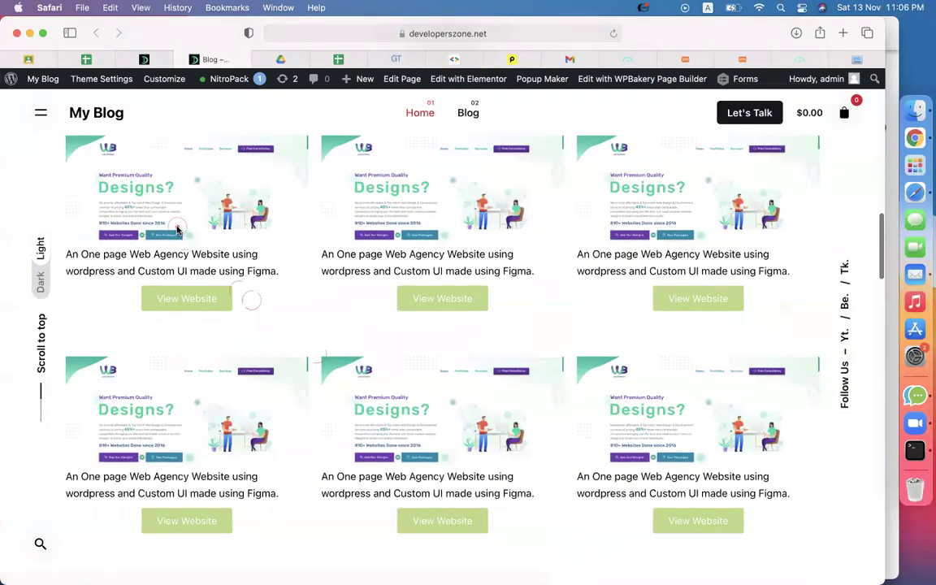
{"action": "scroll", "coordinate": [250, 299], "scroll_direction": "up", "scroll_amount": 2}
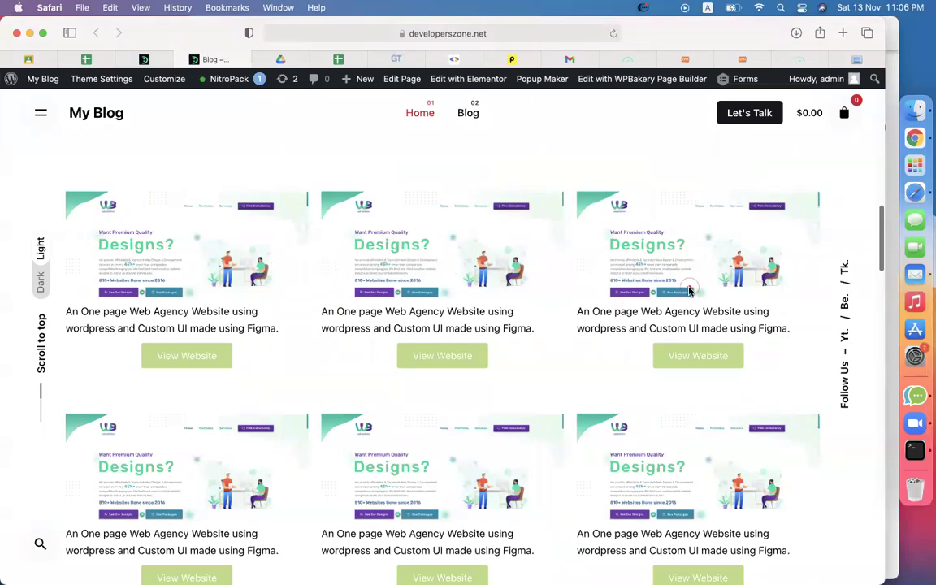
{"action": "scroll", "coordinate": [662, 244], "scroll_direction": "down", "scroll_amount": 4}
{"action": "scroll", "coordinate": [688, 290], "scroll_direction": "down", "scroll_amount": 8}
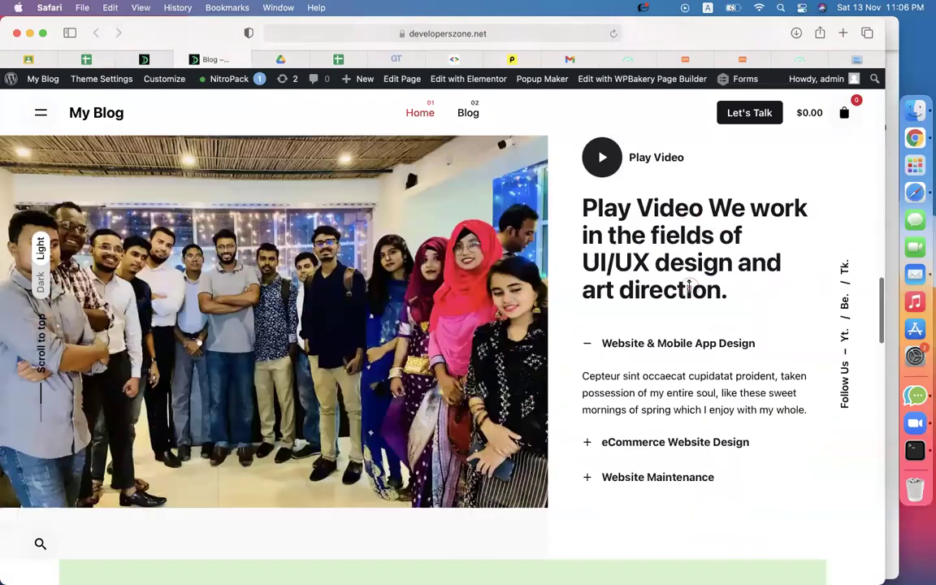
{"action": "scroll", "coordinate": [479, 346], "scroll_direction": "up", "scroll_amount": 2}
{"action": "scroll", "coordinate": [512, 325], "scroll_direction": "up", "scroll_amount": 10}
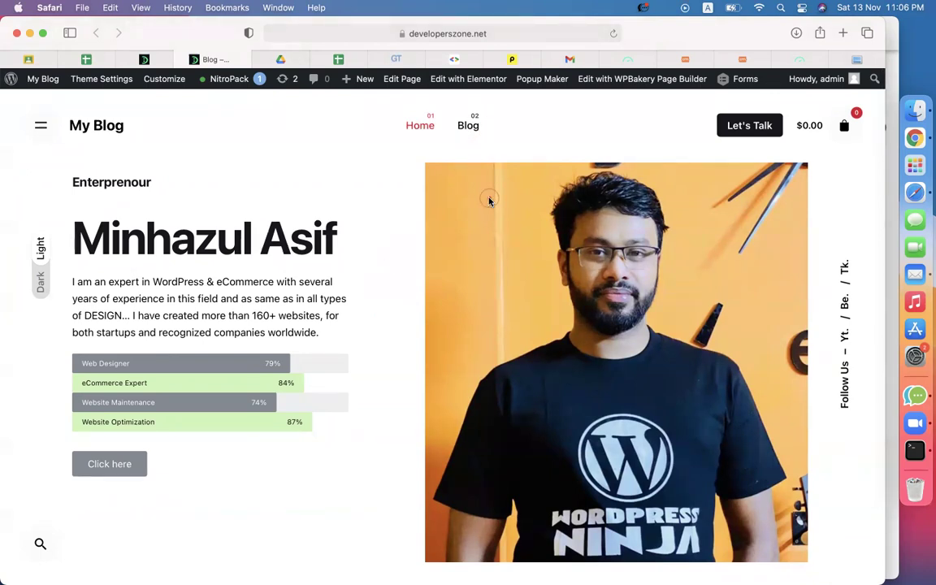
{"action": "scroll", "coordinate": [577, 286], "scroll_direction": "down", "scroll_amount": 10}
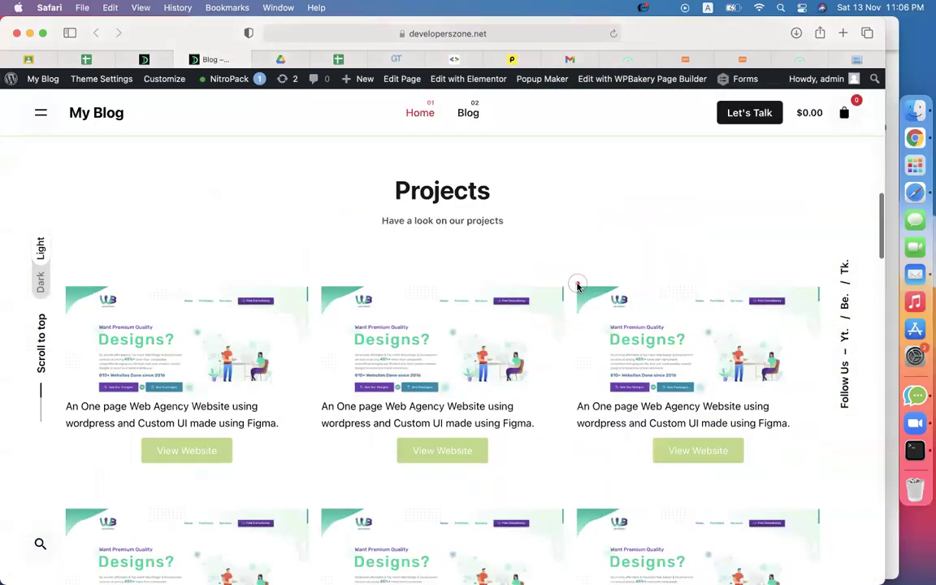
{"action": "scroll", "coordinate": [715, 235], "scroll_direction": "up", "scroll_amount": 5}
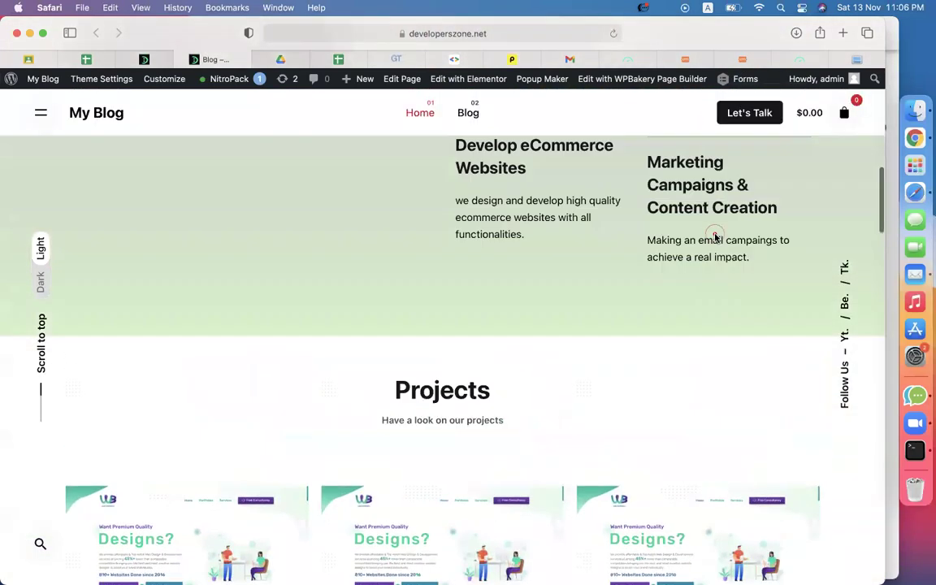
{"action": "scroll", "coordinate": [715, 236], "scroll_direction": "up", "scroll_amount": 10}
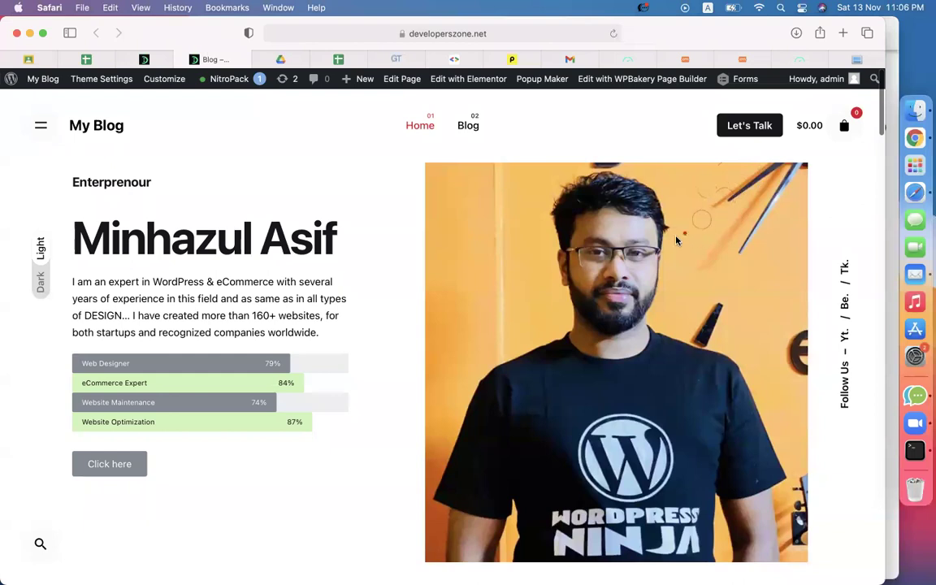
{"action": "left_click", "coordinate": [809, 61]}
{"action": "left_click", "coordinate": [852, 60]}
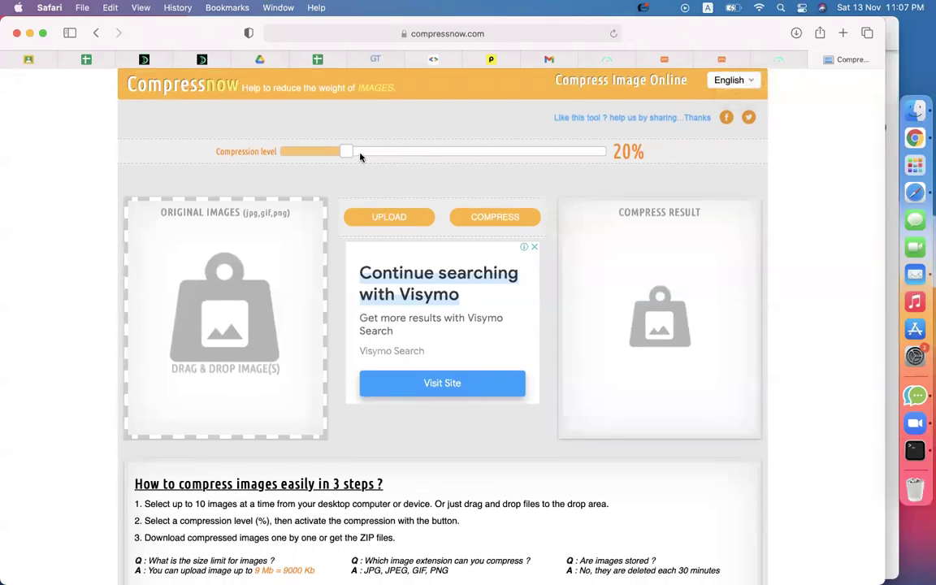
Step: Raise CompressNow's compression level from 20% to 79%, then switch to the CodemanBD tab
{"action": "left_click_drag", "start_coordinate": [347, 151], "coordinate": [538, 156]}
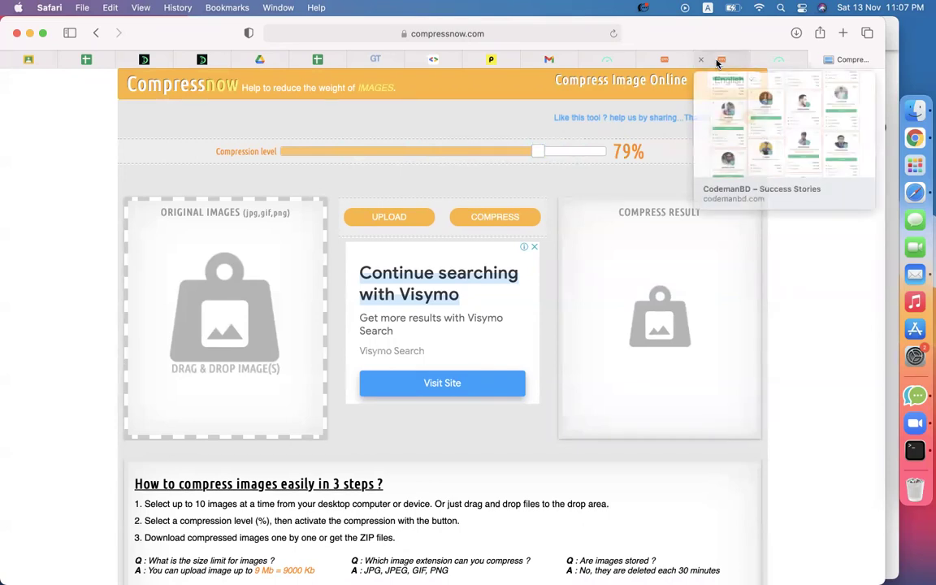
{"action": "scroll", "coordinate": [828, 316], "scroll_direction": "up", "scroll_amount": 1}
{"action": "scroll", "coordinate": [829, 316], "scroll_direction": "down", "scroll_amount": 1}
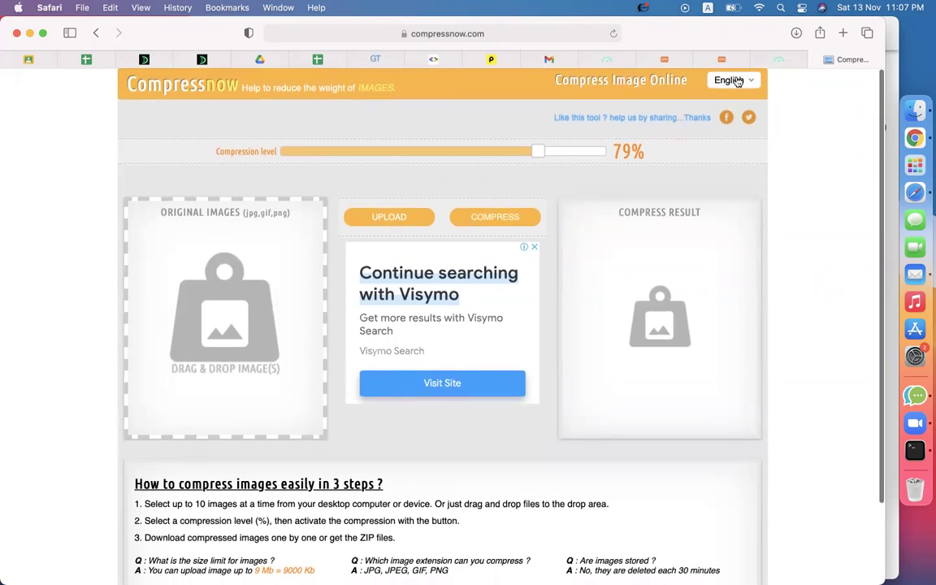
{"action": "left_click", "coordinate": [725, 62]}
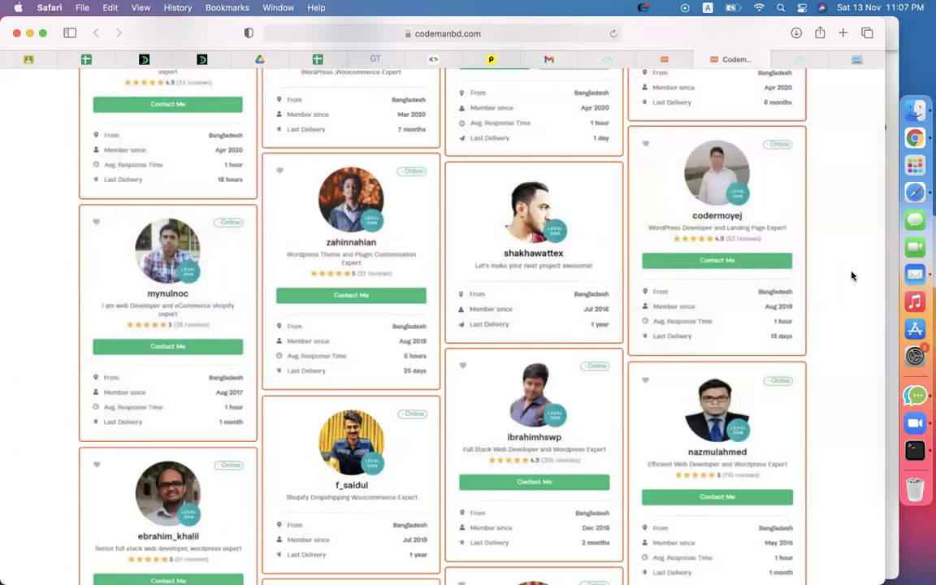
Step: Enlarge and close a CodemanBD seller card, then close the CompressNow tab
{"action": "scroll", "coordinate": [852, 276], "scroll_direction": "down", "scroll_amount": 5}
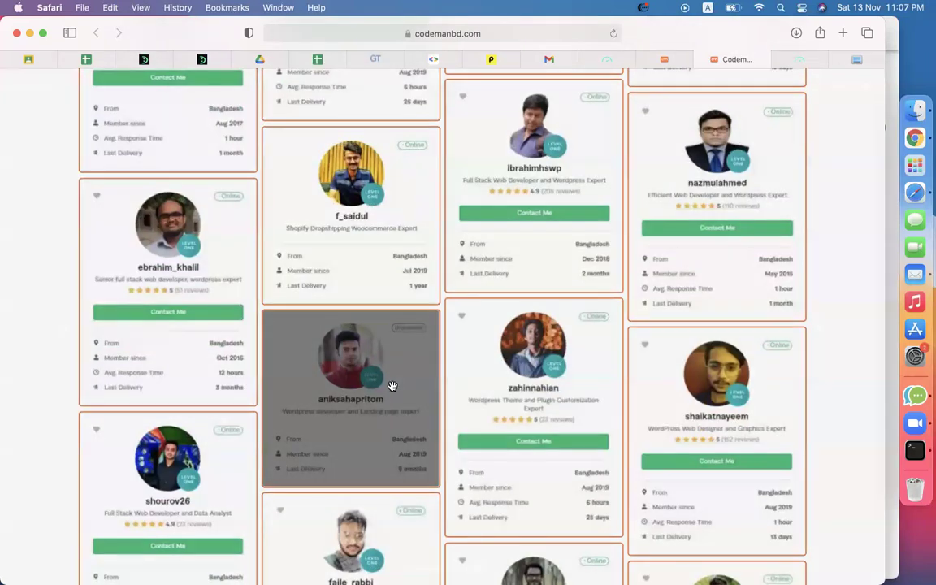
{"action": "left_click", "coordinate": [391, 386]}
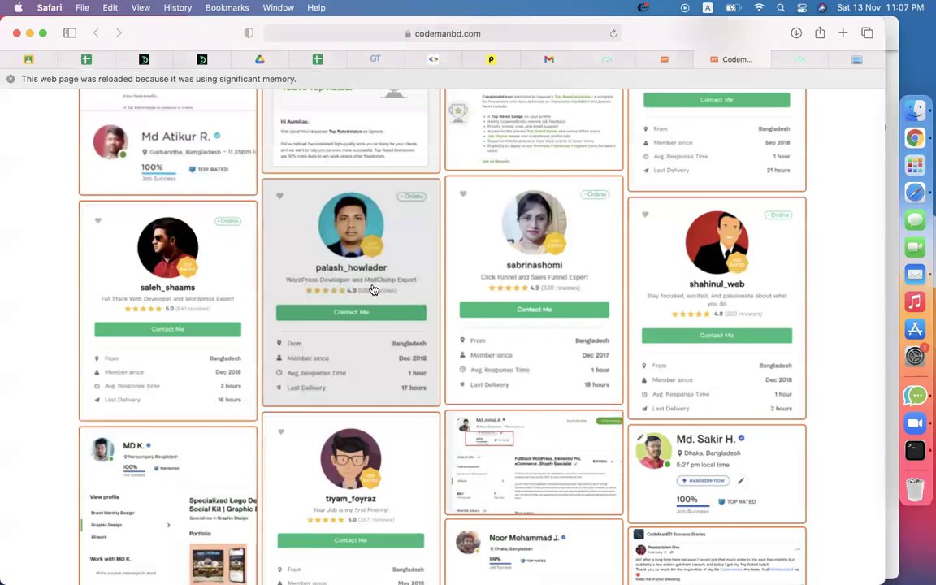
{"action": "left_click", "coordinate": [372, 286]}
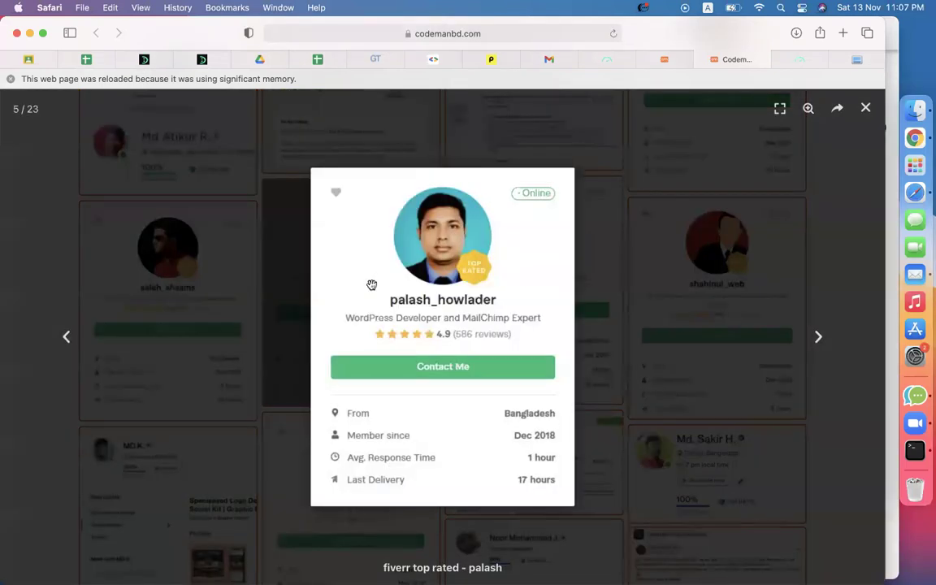
{"action": "left_click", "coordinate": [866, 109]}
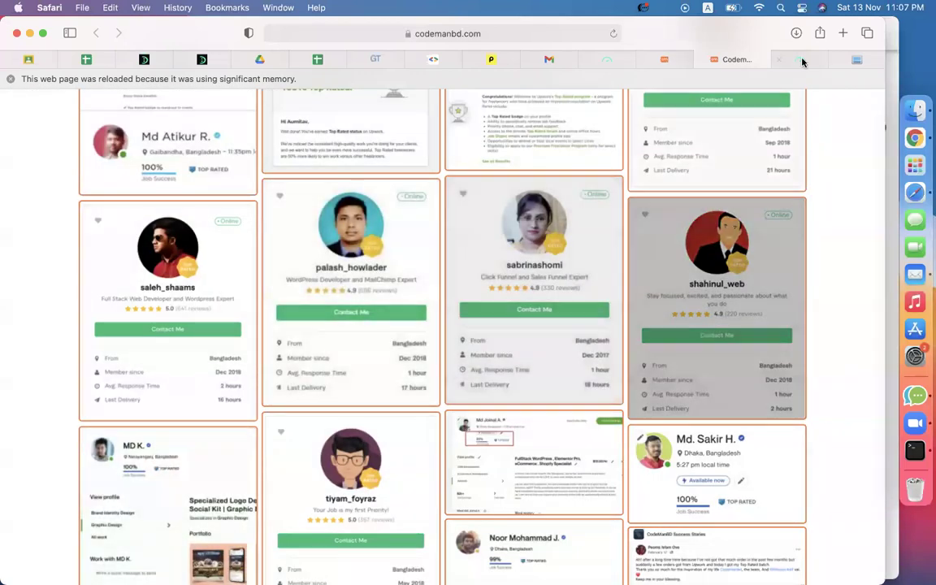
{"action": "left_click", "coordinate": [840, 65]}
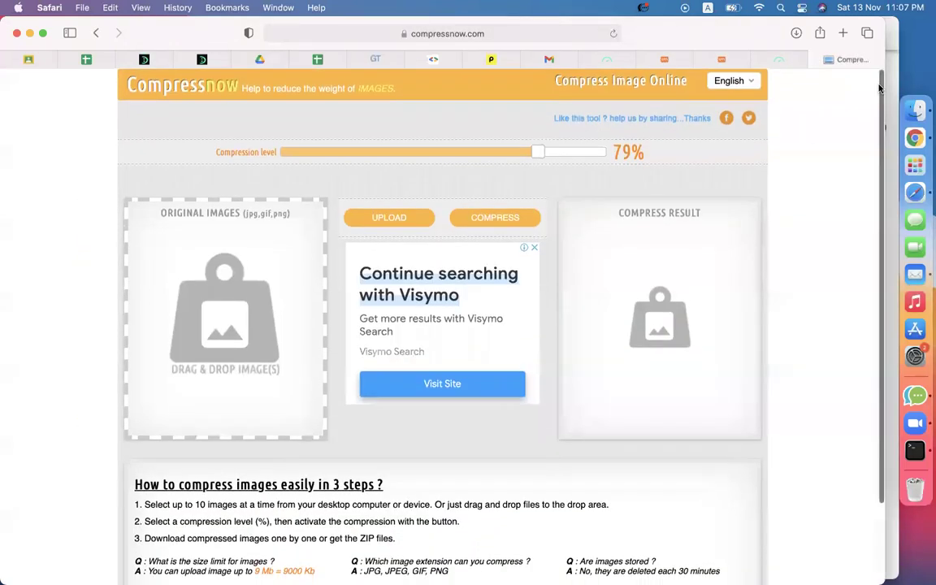
{"action": "left_click", "coordinate": [815, 61]}
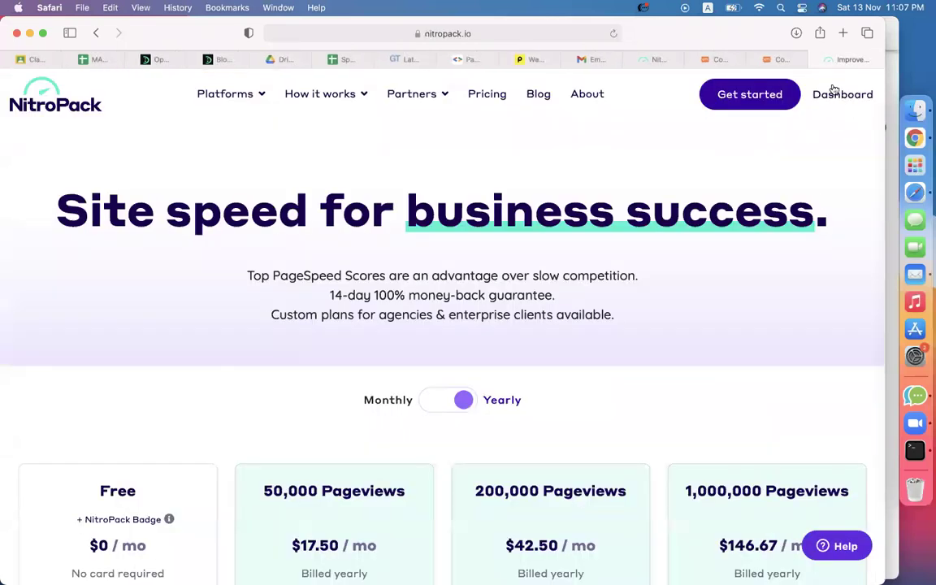
{"action": "left_click", "coordinate": [816, 61]}
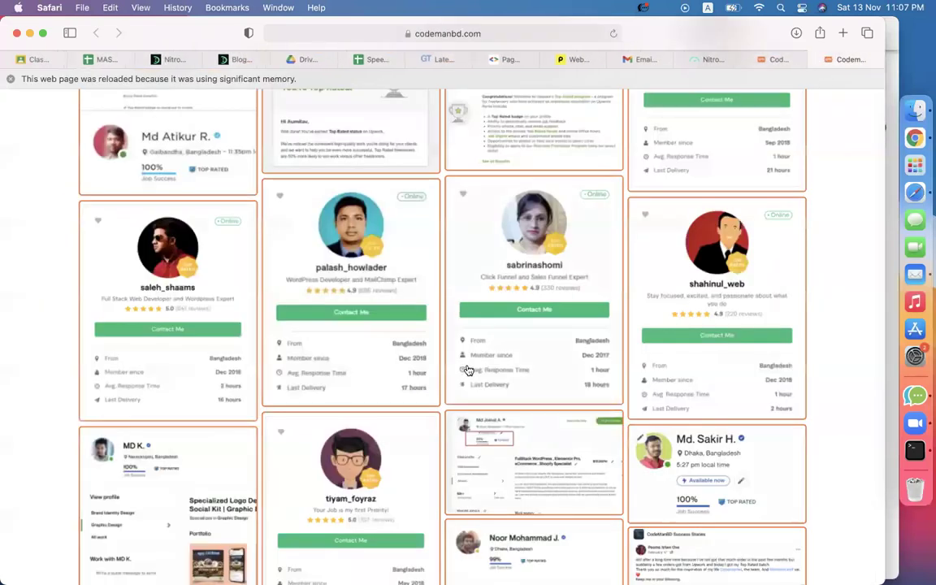
{"action": "key", "text": "super+shift+t"}
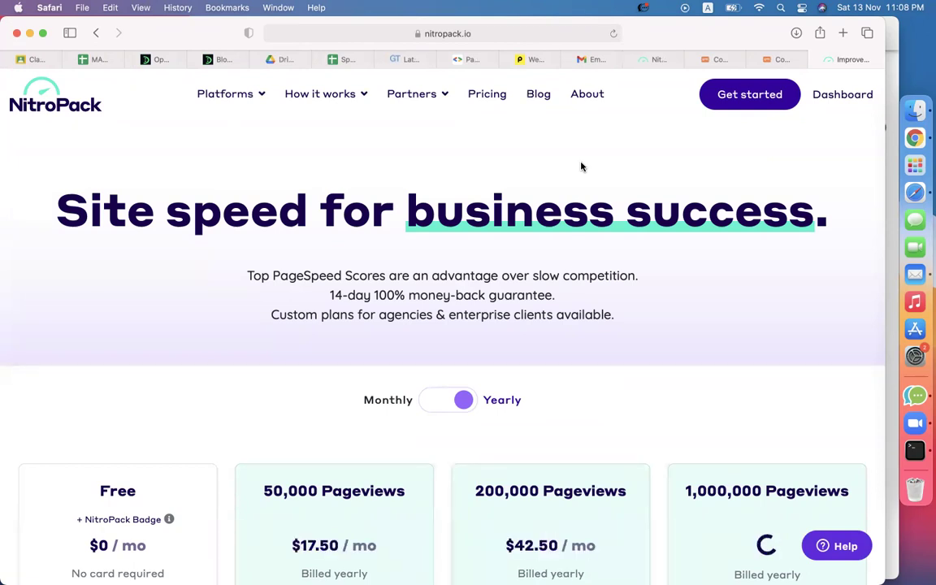
Step: Search 'jpg to webp' in a new tab and open Ezgif's JPG to WebP converter
{"action": "left_click", "coordinate": [842, 32]}
{"action": "type", "text": "jp"}
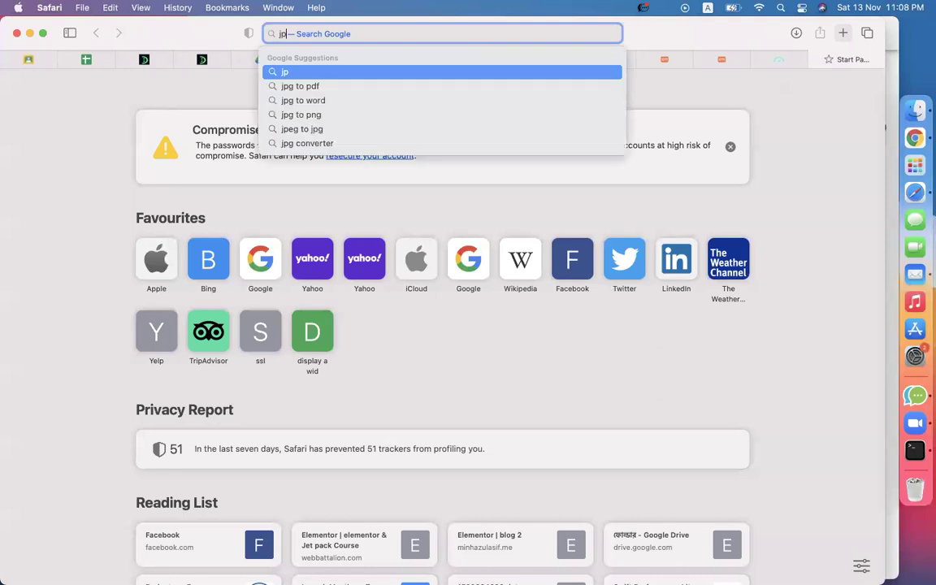
{"action": "type", "text": "g to webp"}
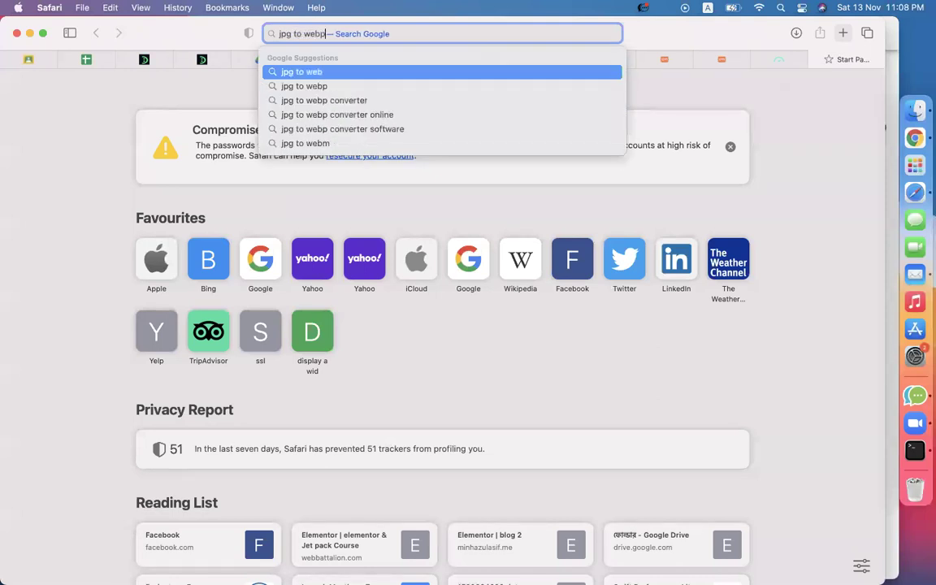
{"action": "key", "text": "Return"}
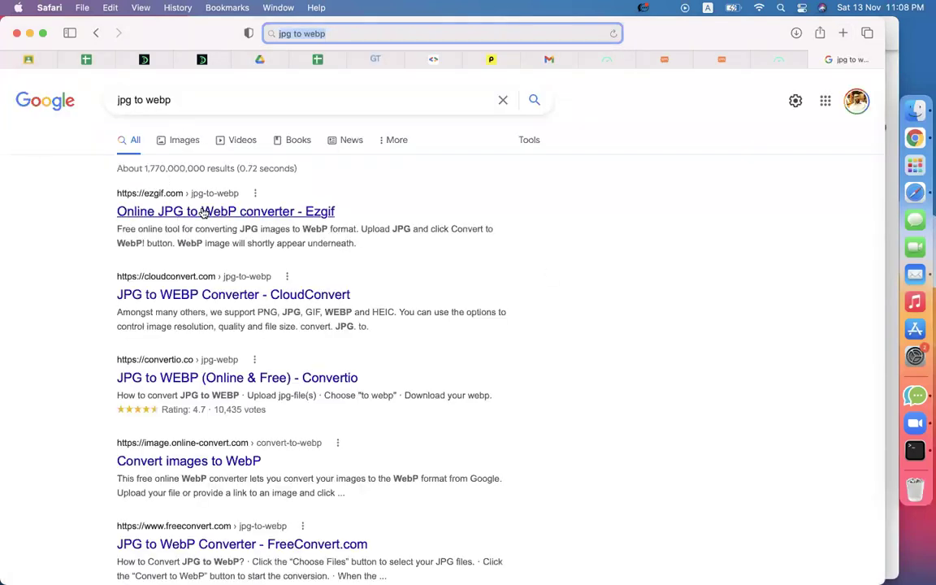
{"action": "left_click", "coordinate": [202, 211]}
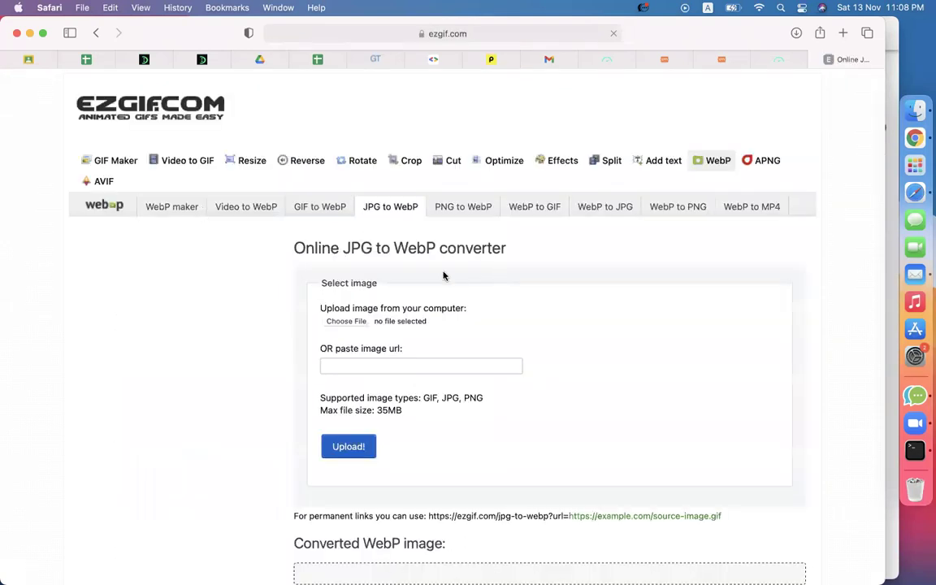
{"action": "double_click", "coordinate": [410, 249]}
{"action": "left_click", "coordinate": [229, 328]}
{"action": "double_click", "coordinate": [414, 248]}
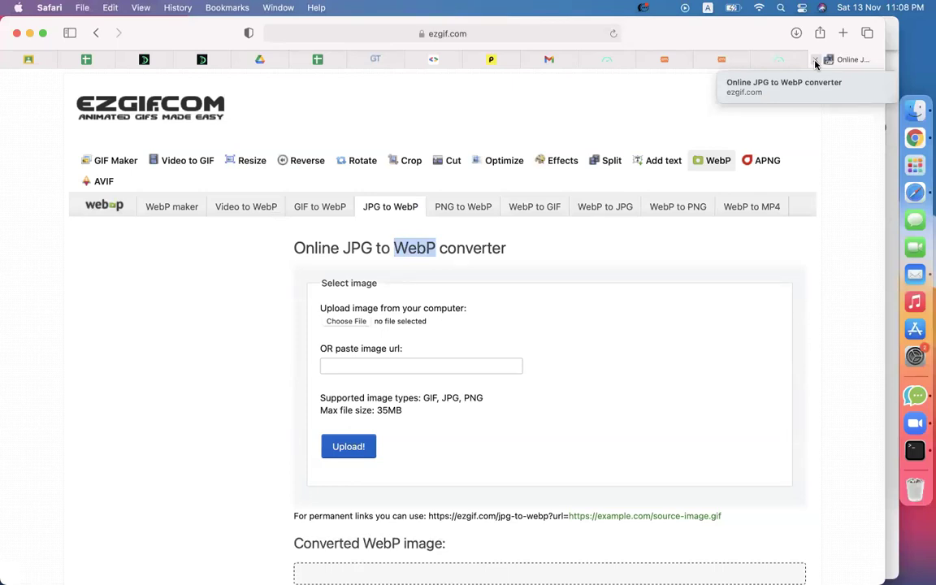
Step: Search 'webp image converter plugin' and open the WebP Converter for Media 3.2.3 plugin page
{"action": "left_click", "coordinate": [511, 36]}
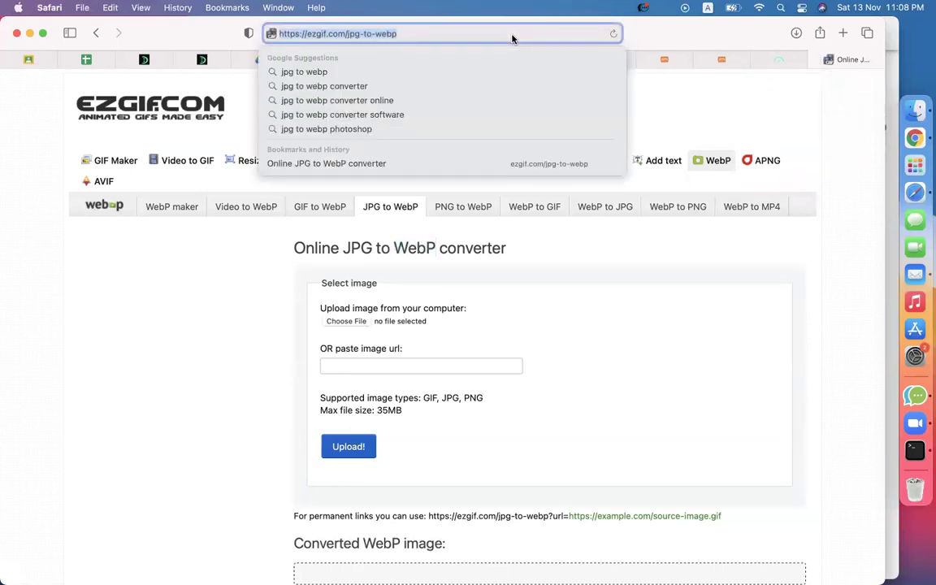
{"action": "type", "text": "web"}
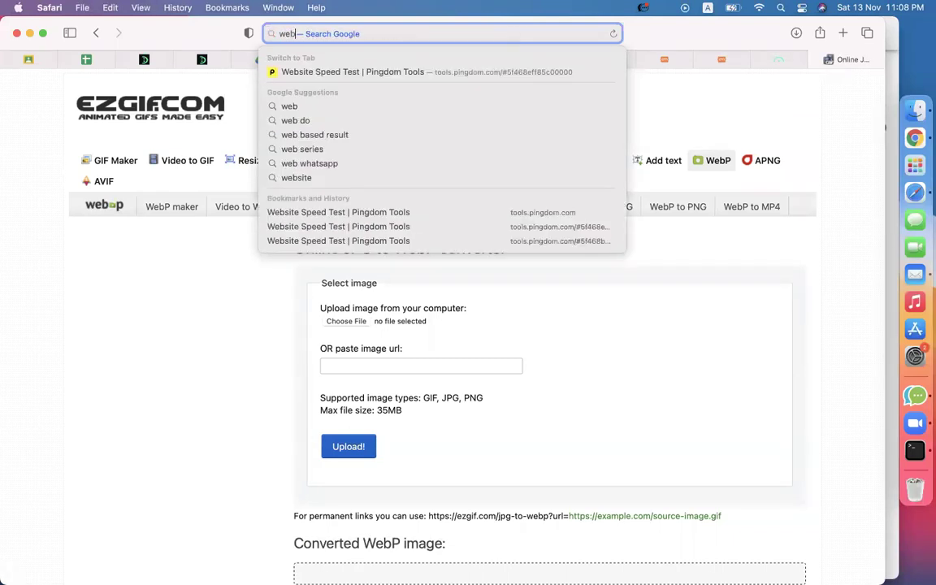
{"action": "type", "text": "p image converter"}
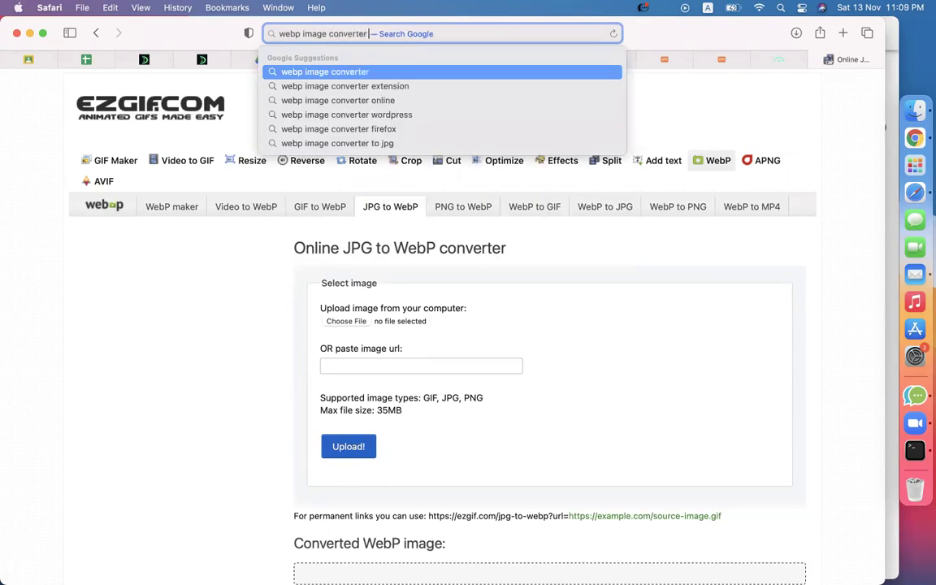
{"action": "type", "text": " plugin"}
{"action": "key", "text": "Return"}
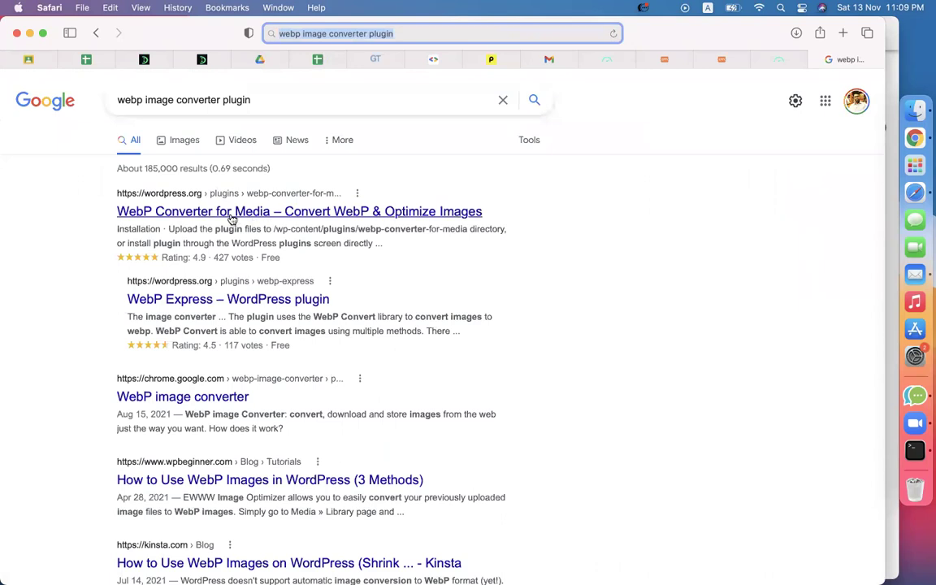
{"action": "left_click", "coordinate": [232, 216]}
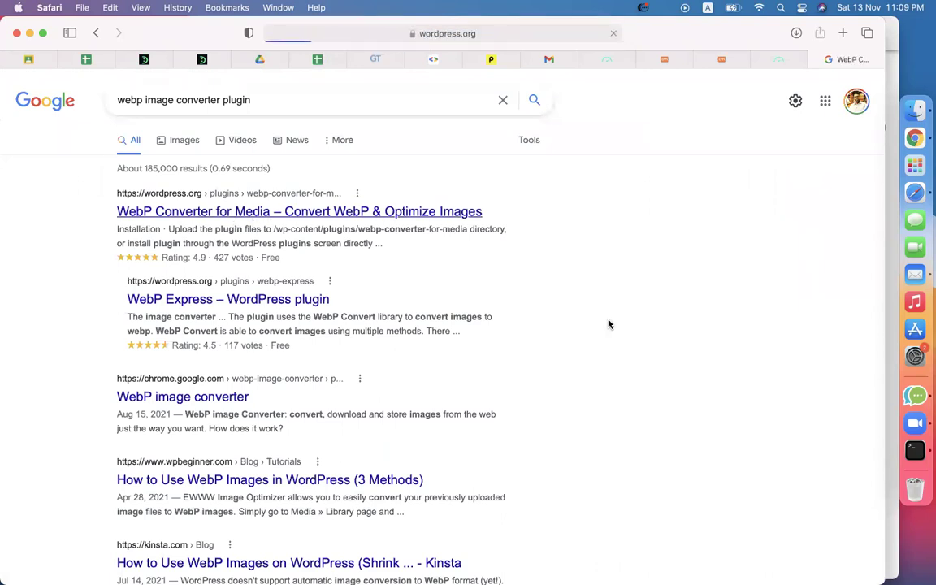
{"action": "scroll", "coordinate": [522, 405], "scroll_direction": "down", "scroll_amount": 1}
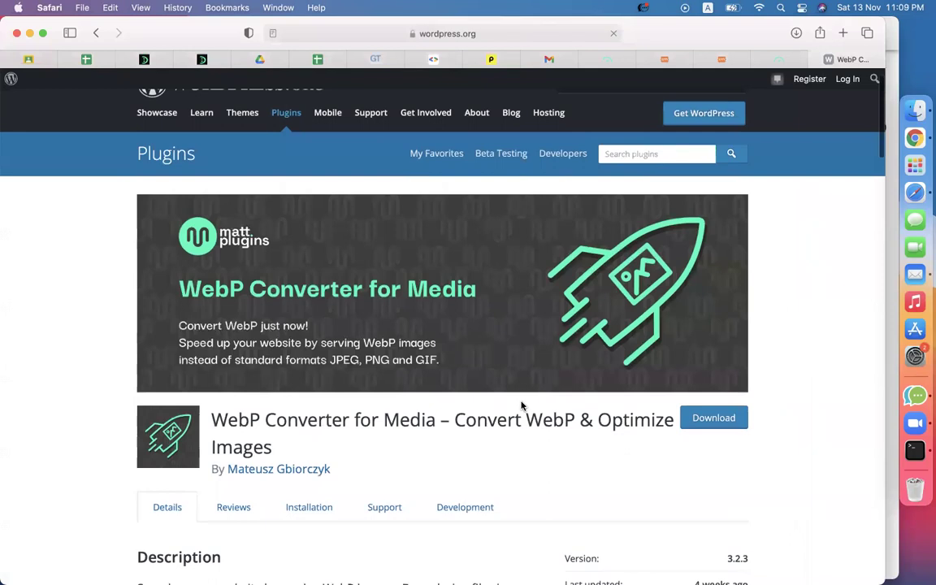
{"action": "left_click", "coordinate": [602, 62]}
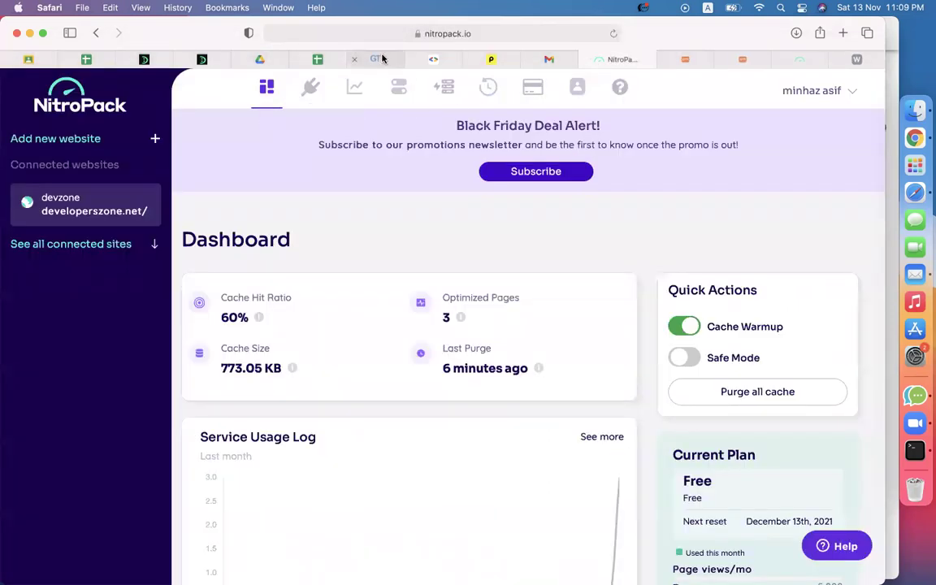
Step: Check the GTmetrix and PageSpeed reports against NitroPack's Active Features and CDN bandwidth
{"action": "left_click", "coordinate": [388, 62]}
{"action": "left_click", "coordinate": [464, 63]}
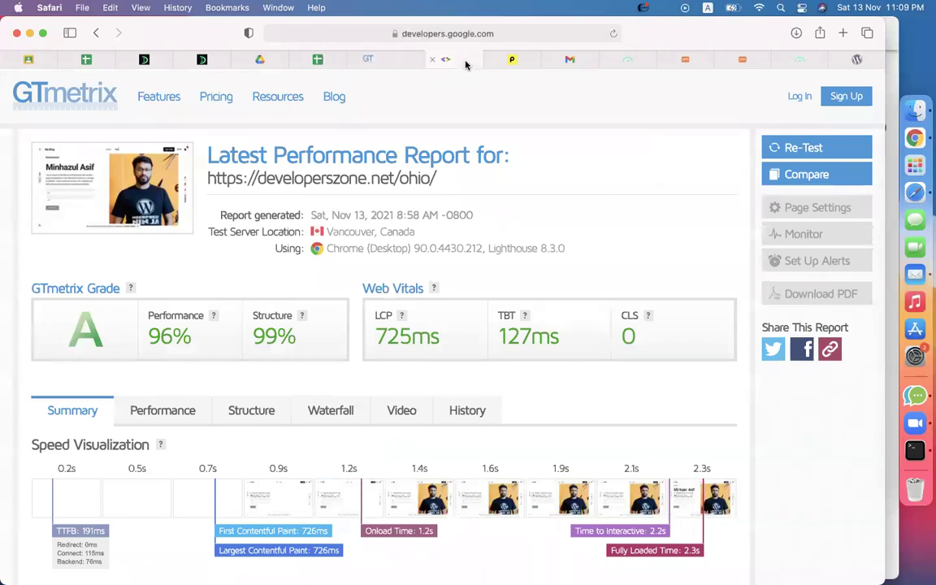
{"action": "scroll", "coordinate": [731, 219], "scroll_direction": "up", "scroll_amount": 20}
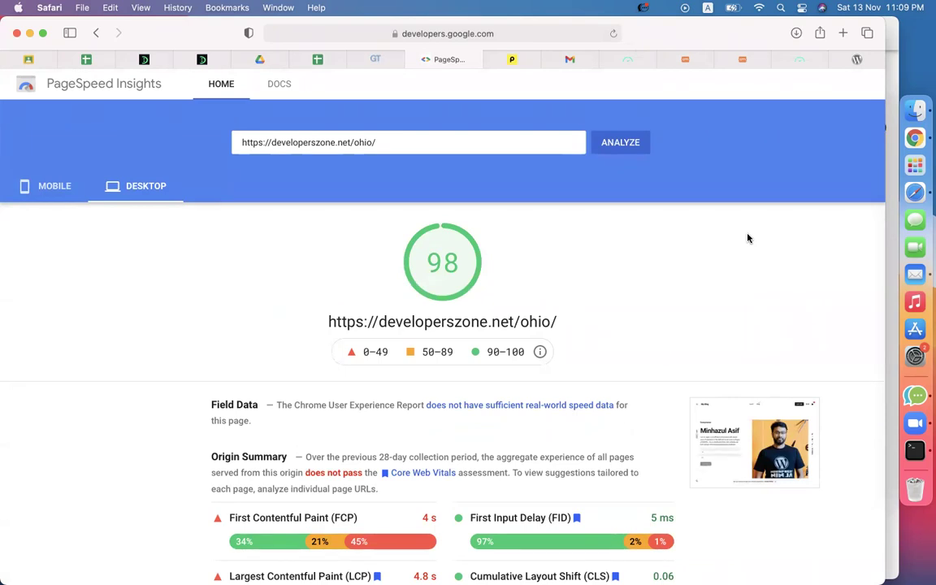
{"action": "left_click", "coordinate": [627, 60]}
{"action": "scroll", "coordinate": [658, 231], "scroll_direction": "down", "scroll_amount": 10}
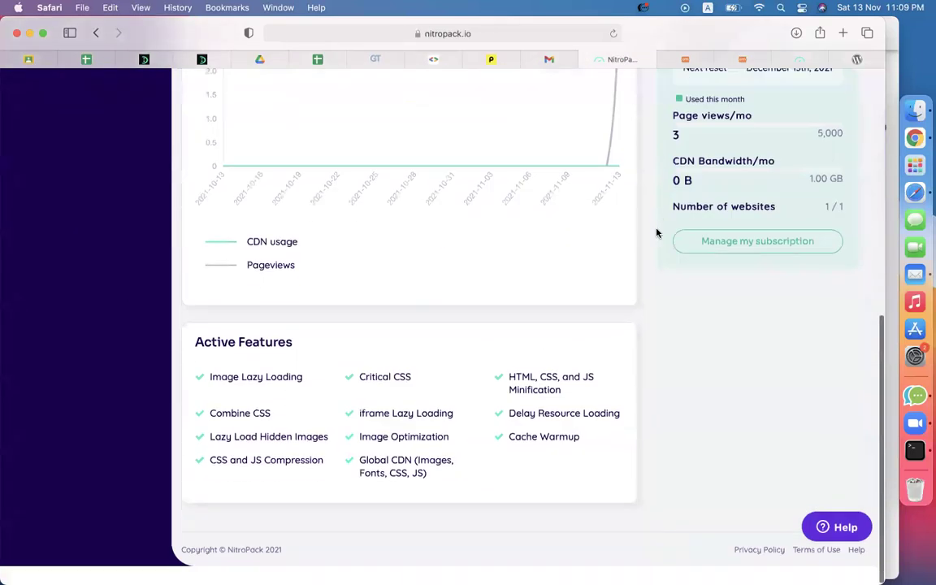
{"action": "scroll", "coordinate": [767, 381], "scroll_direction": "up", "scroll_amount": 1}
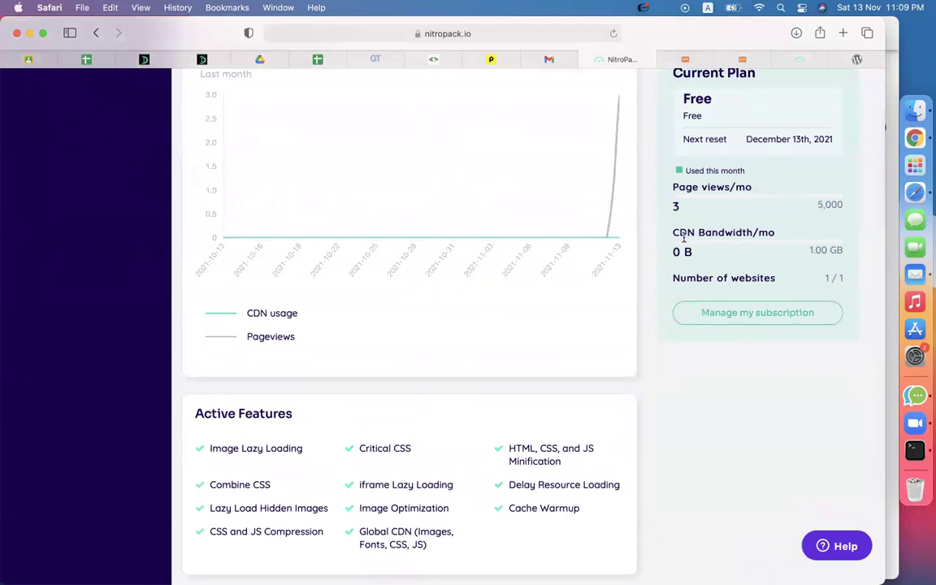
{"action": "double_click", "coordinate": [774, 233]}
{"action": "scroll", "coordinate": [793, 245], "scroll_direction": "up", "scroll_amount": 5}
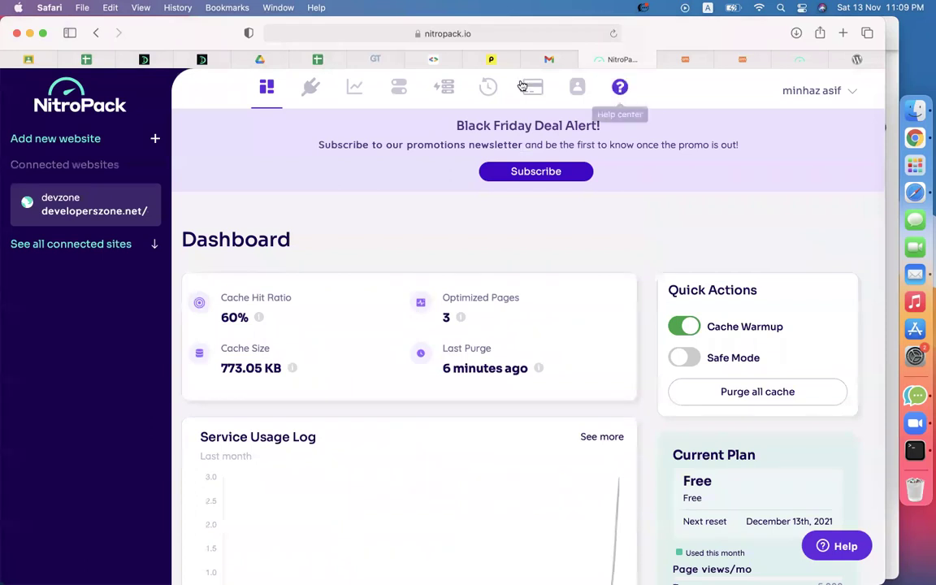
Step: Compare PageSpeed's mobile and 98 desktop scores with GTmetrix grade A, then view the My Blog footer
{"action": "left_click", "coordinate": [439, 60]}
{"action": "left_click", "coordinate": [49, 186]}
{"action": "left_click", "coordinate": [138, 186]}
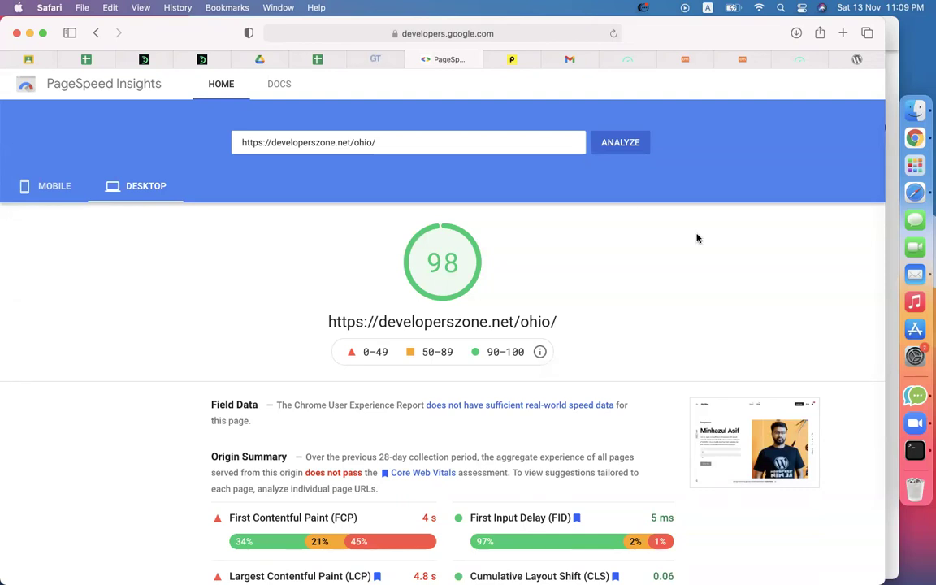
{"action": "left_click", "coordinate": [379, 59]}
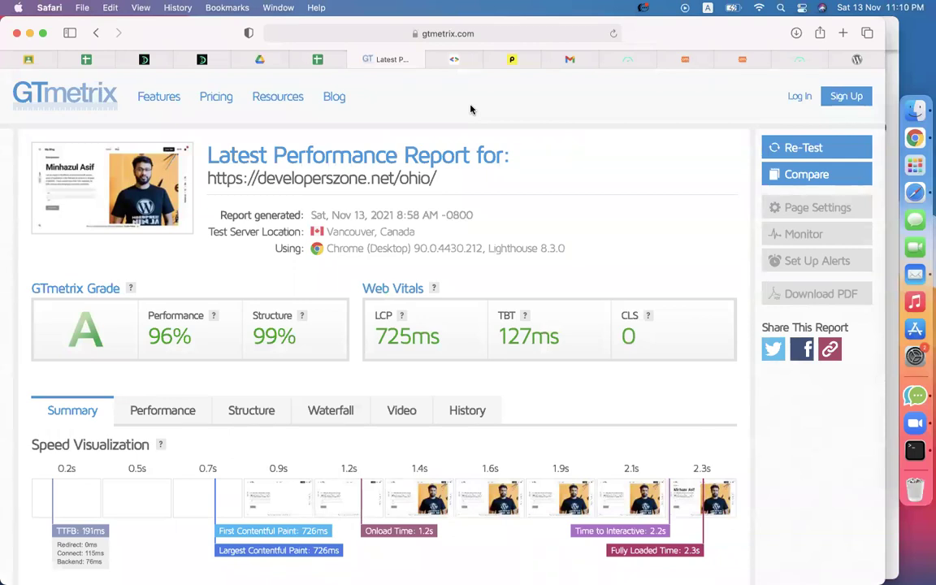
{"action": "left_click", "coordinate": [452, 59]}
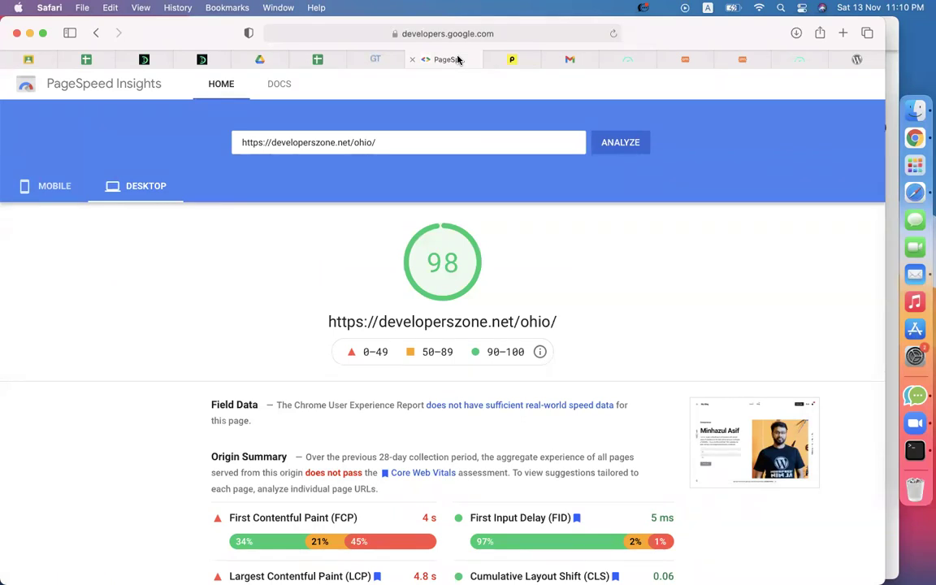
{"action": "left_click", "coordinate": [372, 60]}
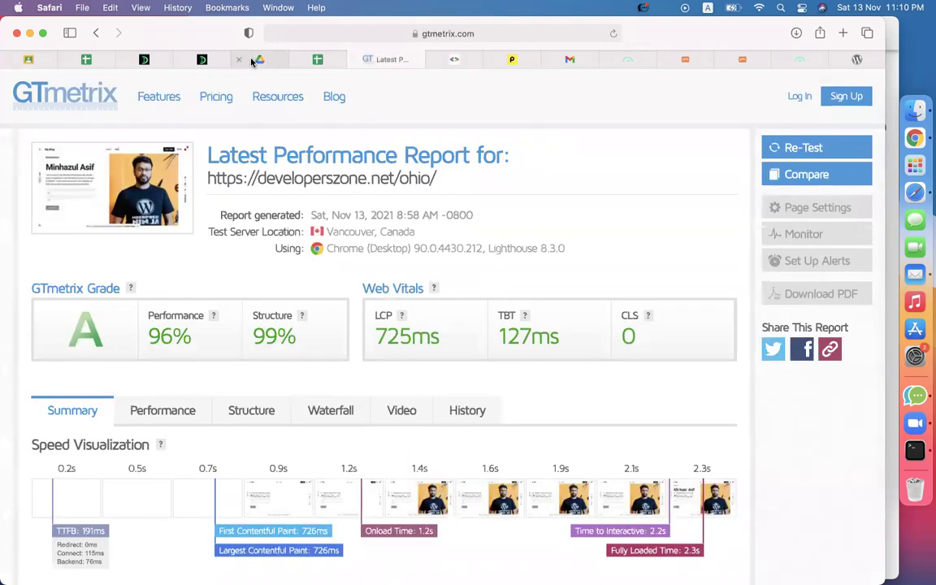
{"action": "left_click", "coordinate": [201, 59]}
{"action": "scroll", "coordinate": [300, 323], "scroll_direction": "down", "scroll_amount": 20}
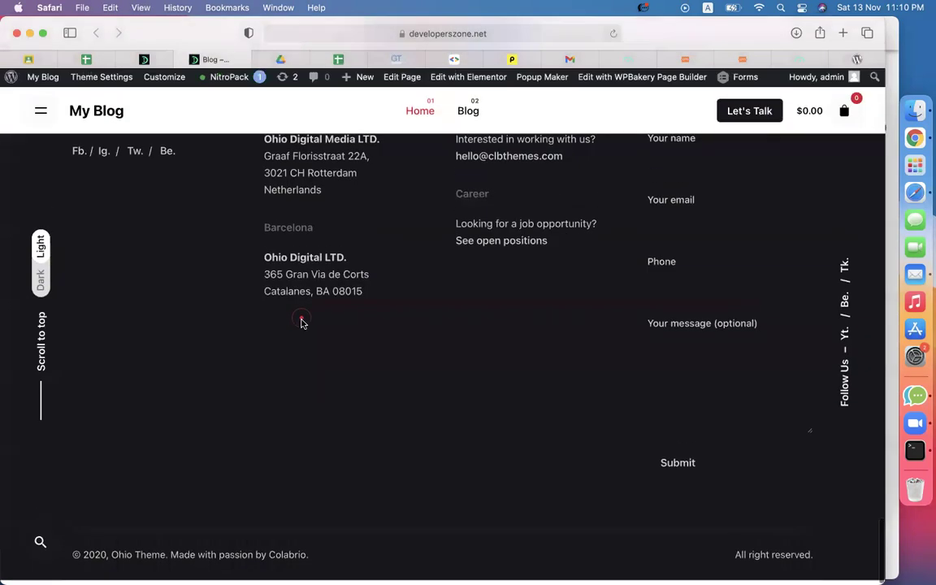
Step: Dismiss a context menu on My Blog, scroll up to the skill bars, then return to PageSpeed Insights
{"action": "right_click", "coordinate": [401, 563]}
{"action": "left_click", "coordinate": [337, 552]}
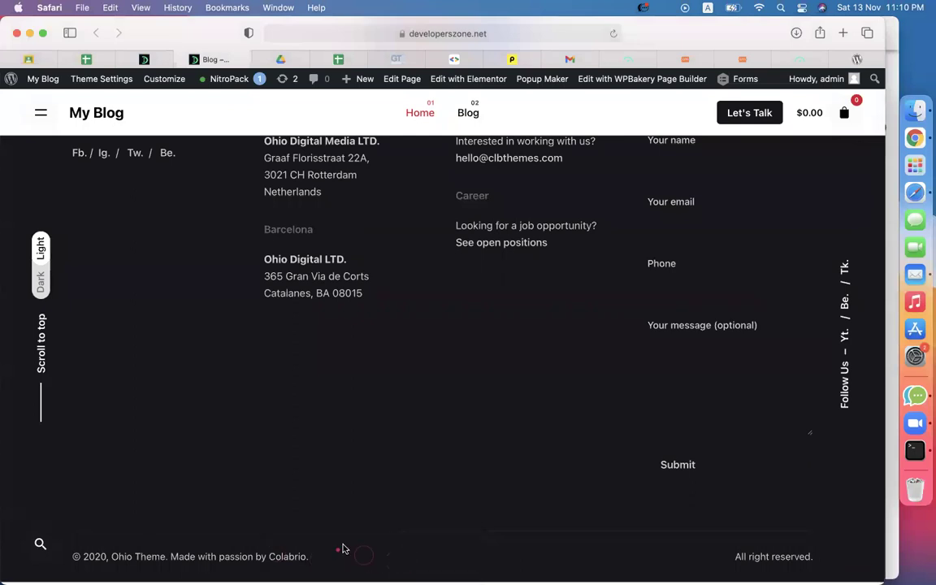
{"action": "scroll", "coordinate": [382, 487], "scroll_direction": "up", "scroll_amount": 20}
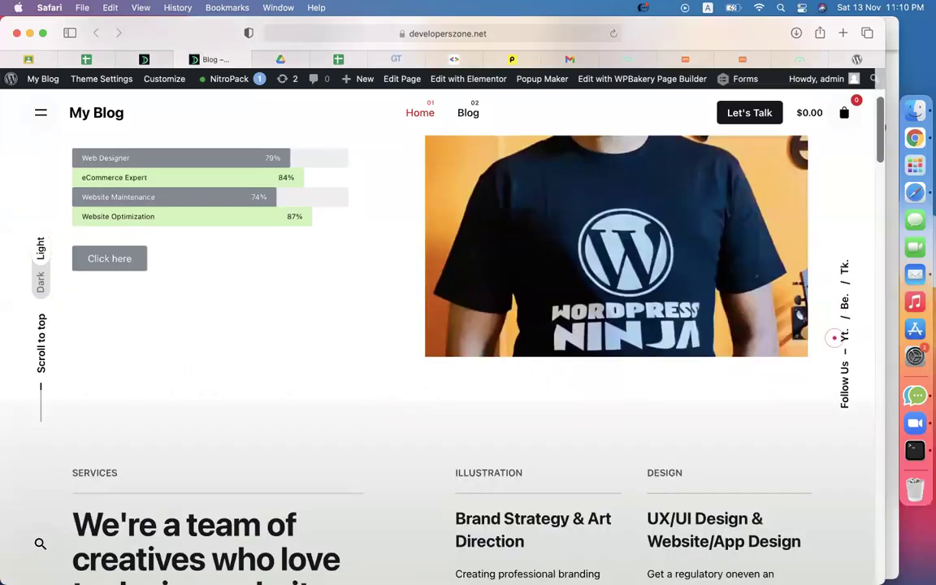
{"action": "scroll", "coordinate": [197, 441], "scroll_direction": "up", "scroll_amount": 5}
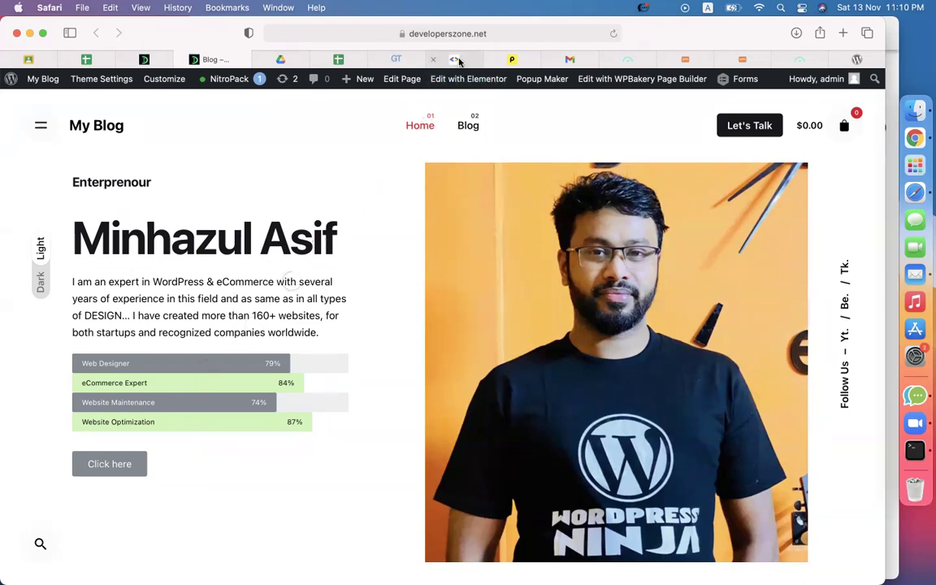
{"action": "left_click", "coordinate": [456, 60]}
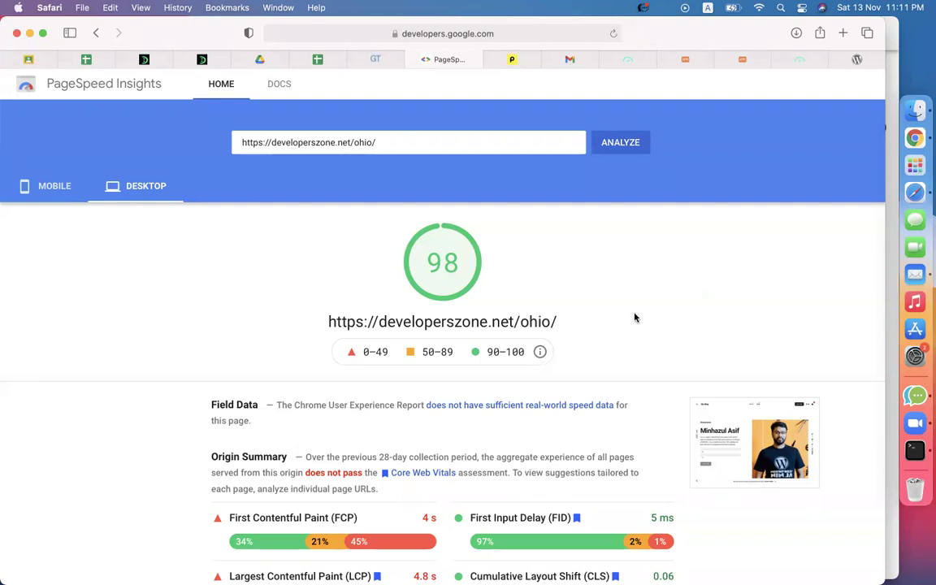
Step: Review the ohio page's mobile score of 94 and lab data (2.2 s FCP, 30 ms TBT)
{"action": "left_click_drag", "start_coordinate": [636, 318], "coordinate": [173, 317]}
{"action": "left_click", "coordinate": [231, 288]}
{"action": "left_click_drag", "start_coordinate": [302, 319], "coordinate": [248, 320]}
{"action": "left_click", "coordinate": [607, 305]}
{"action": "left_click", "coordinate": [162, 274]}
{"action": "left_click", "coordinate": [57, 200]}
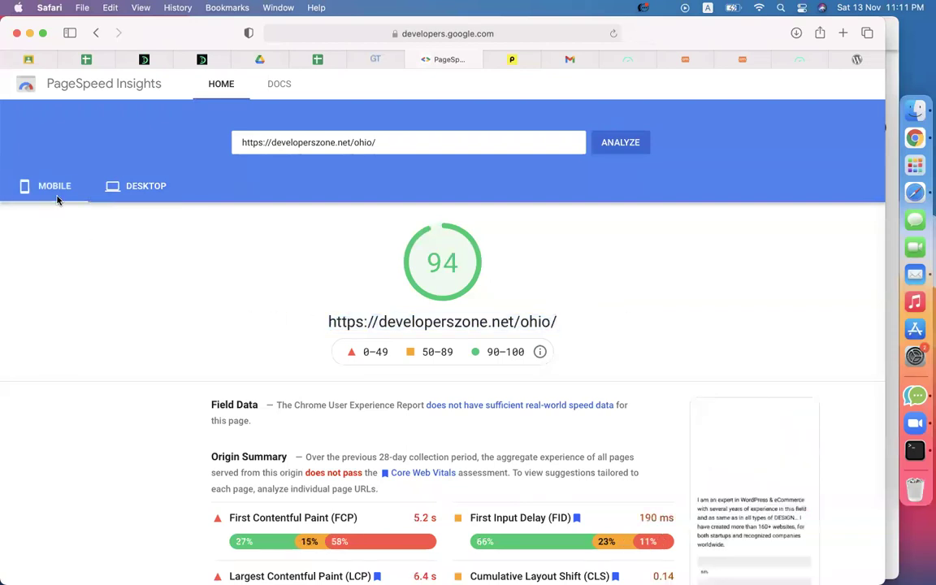
{"action": "scroll", "coordinate": [139, 318], "scroll_direction": "down", "scroll_amount": 10}
{"action": "scroll", "coordinate": [230, 470], "scroll_direction": "up", "scroll_amount": 2}
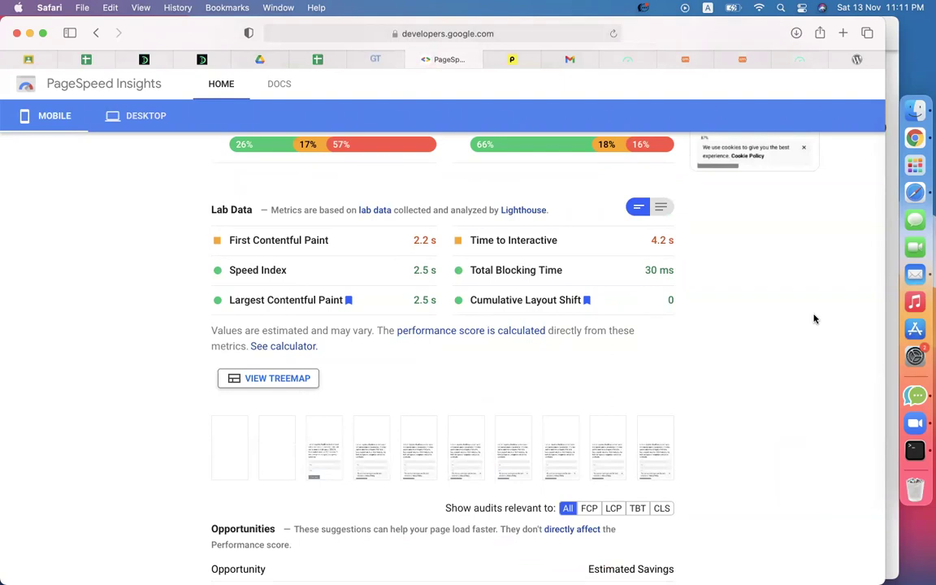
{"action": "scroll", "coordinate": [814, 318], "scroll_direction": "up", "scroll_amount": 8}
{"action": "scroll", "coordinate": [325, 325], "scroll_direction": "up", "scroll_amount": 3}
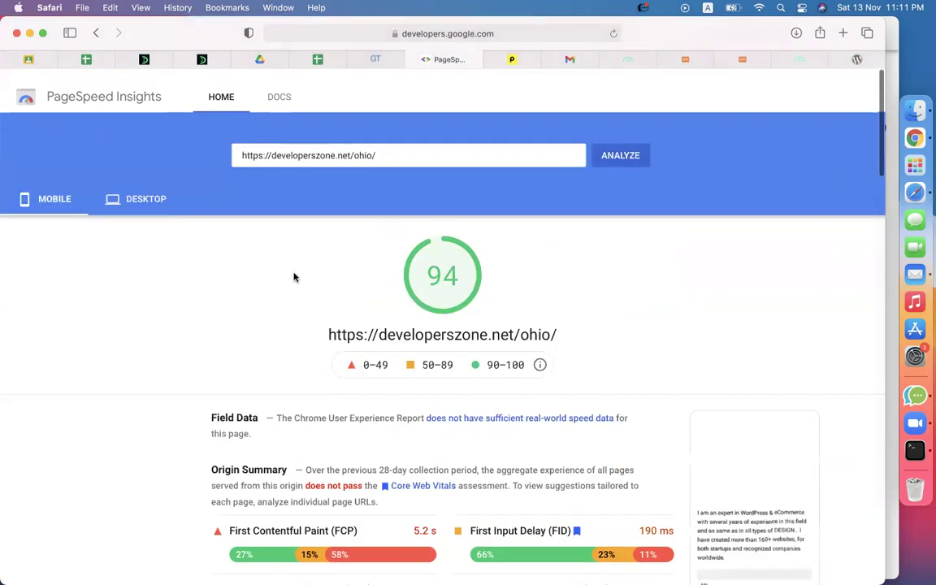
Step: Check the GTmetrix grade and LCP figures, then reload the My Blog site
{"action": "left_click", "coordinate": [382, 59]}
{"action": "left_click_drag", "start_coordinate": [430, 337], "coordinate": [328, 129]}
{"action": "left_click", "coordinate": [204, 59]}
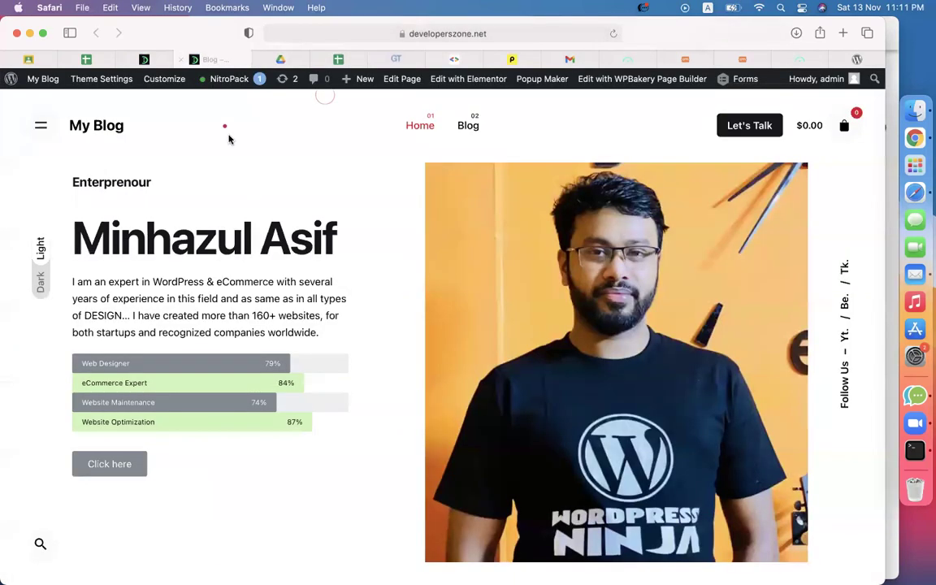
{"action": "left_click", "coordinate": [614, 33]}
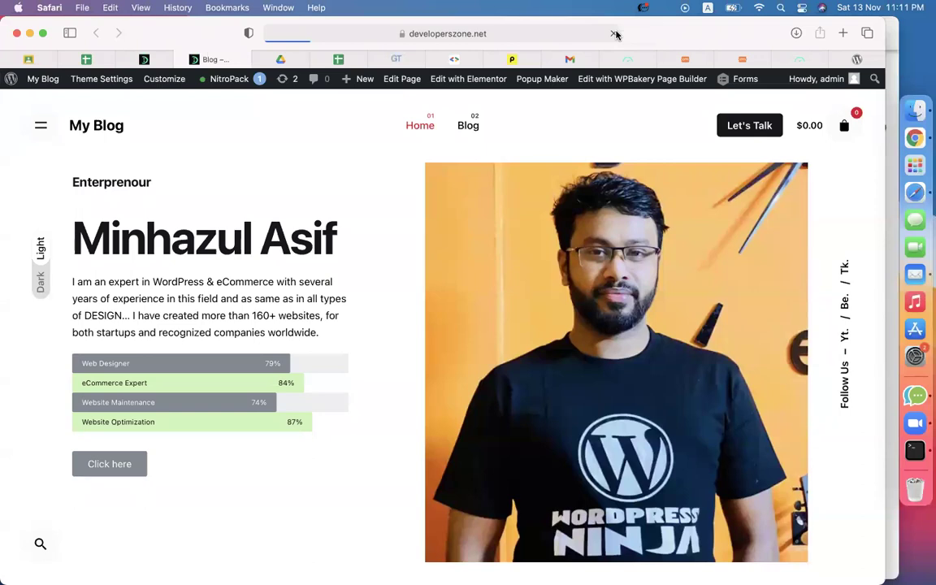
Step: Go to youtube.com in a new tab
{"action": "left_click", "coordinate": [842, 32]}
{"action": "type", "text": "you"}
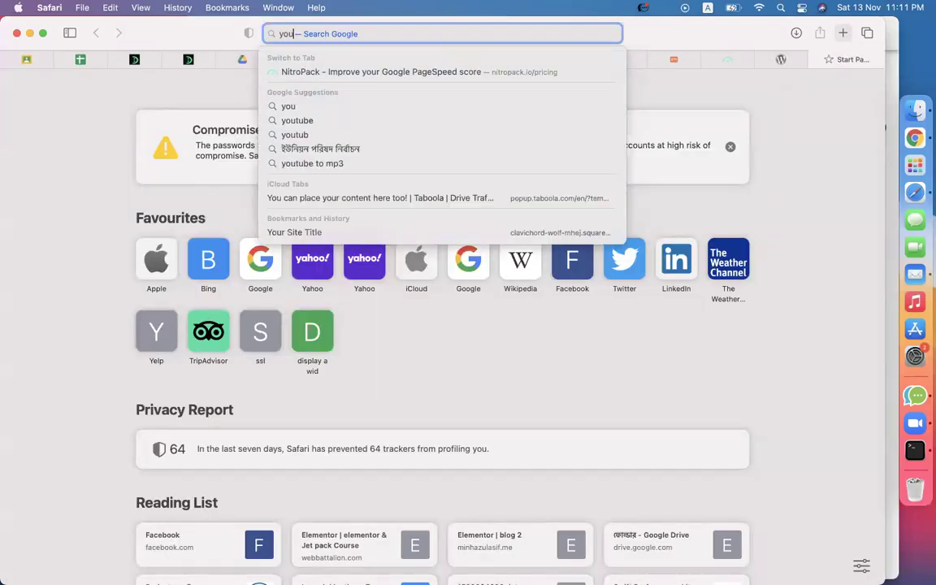
{"action": "type", "text": "tube.com"}
{"action": "key", "text": "Return"}
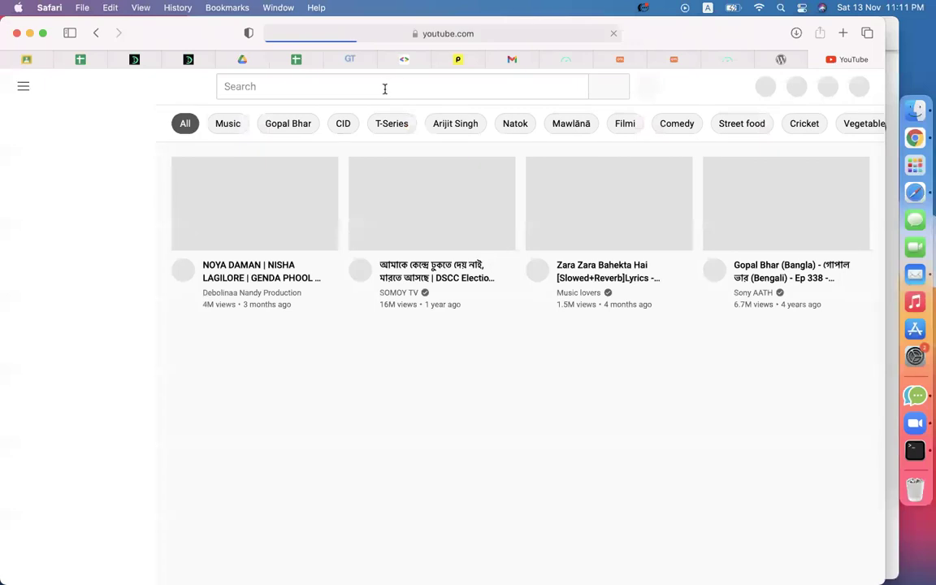
Step: Search YouTube for 'is nitro pack is best ?' and browse the results
{"action": "left_click", "coordinate": [384, 88]}
{"action": "type", "text": "is"}
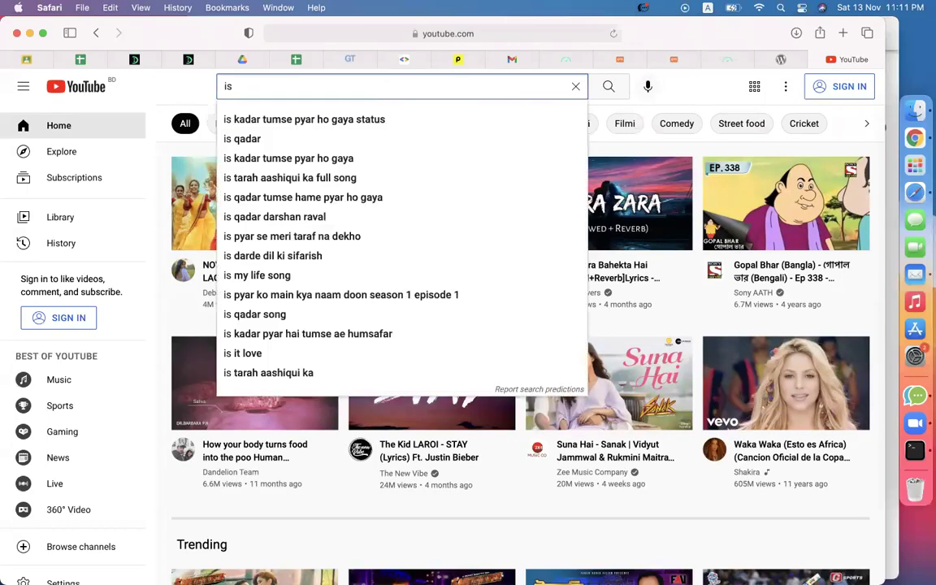
{"action": "type", "text": " nitro pack is"}
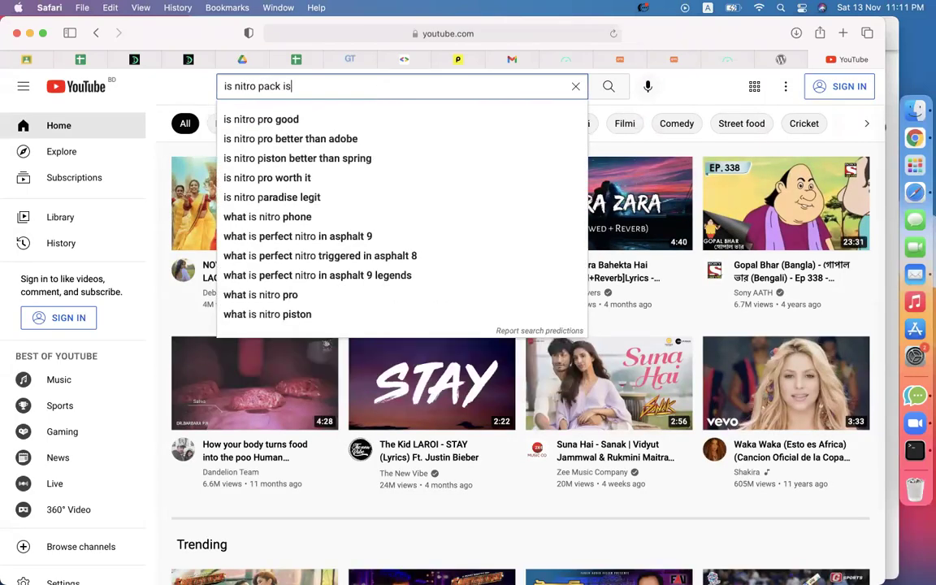
{"action": "type", "text": " best ?"}
{"action": "key", "text": "Return"}
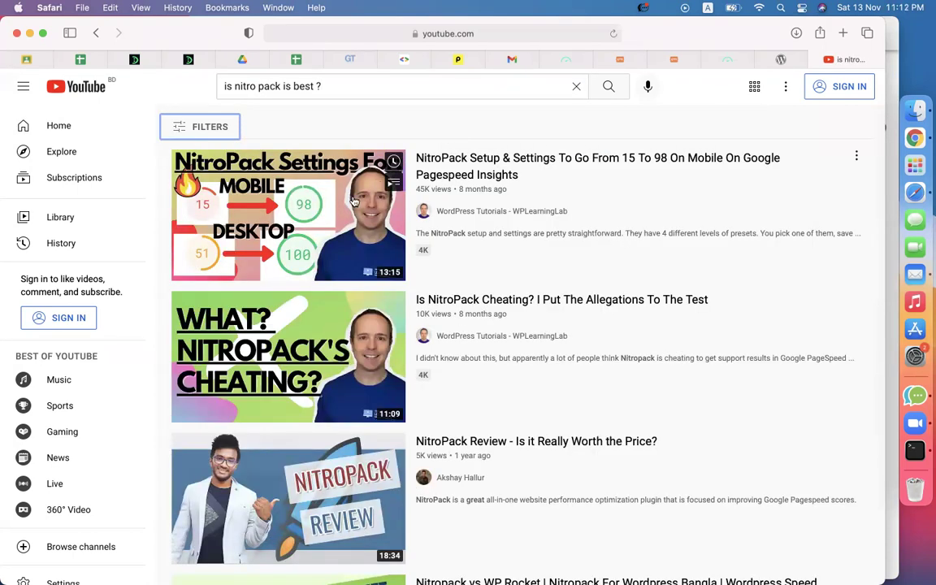
{"action": "scroll", "coordinate": [607, 268], "scroll_direction": "down", "scroll_amount": 2}
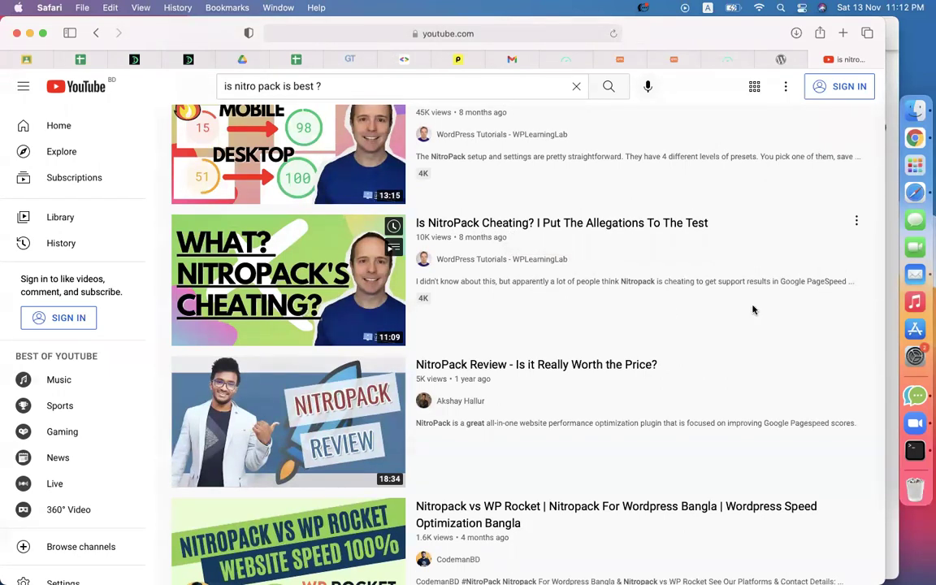
{"action": "scroll", "coordinate": [593, 280], "scroll_direction": "down", "scroll_amount": 5}
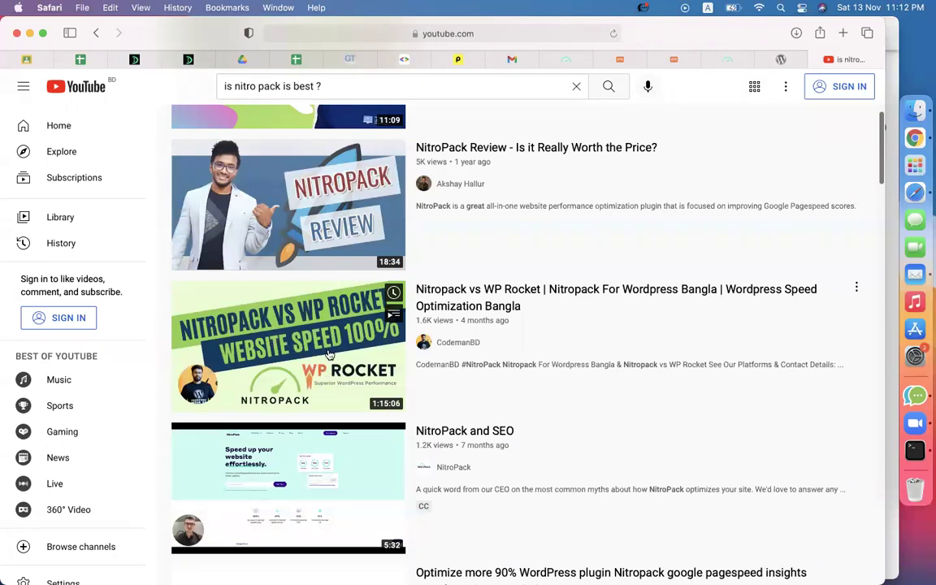
{"action": "scroll", "coordinate": [247, 353], "scroll_direction": "up", "scroll_amount": 7}
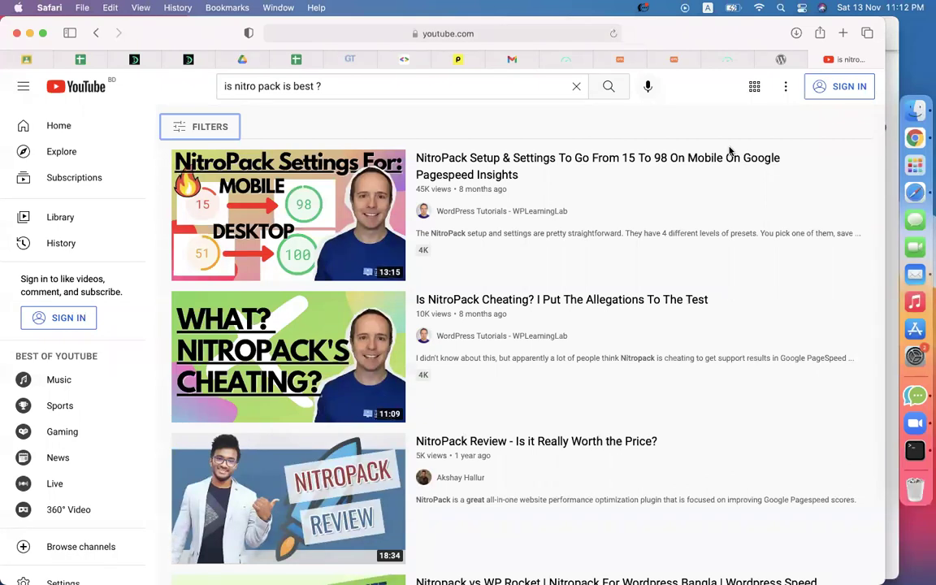
Step: Look over the NitroPack notes in the speed optimization spreadsheet, ending on cell C20
{"action": "left_click", "coordinate": [309, 65]}
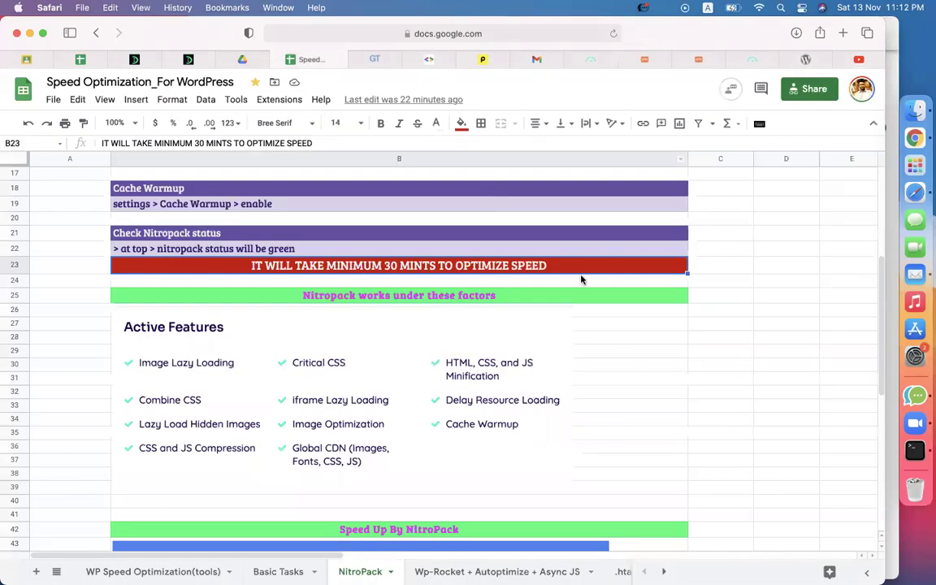
{"action": "left_click", "coordinate": [746, 355]}
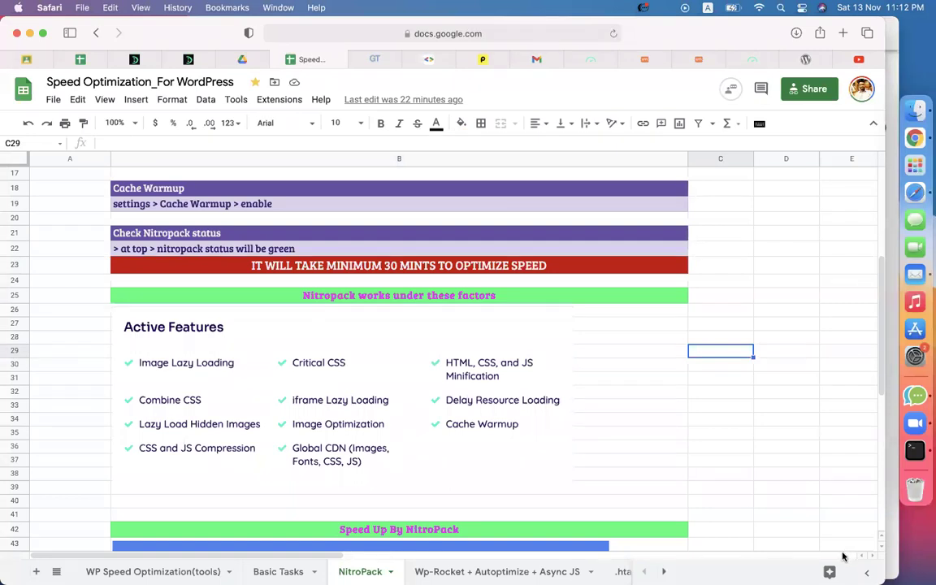
{"action": "left_click", "coordinate": [749, 221]}
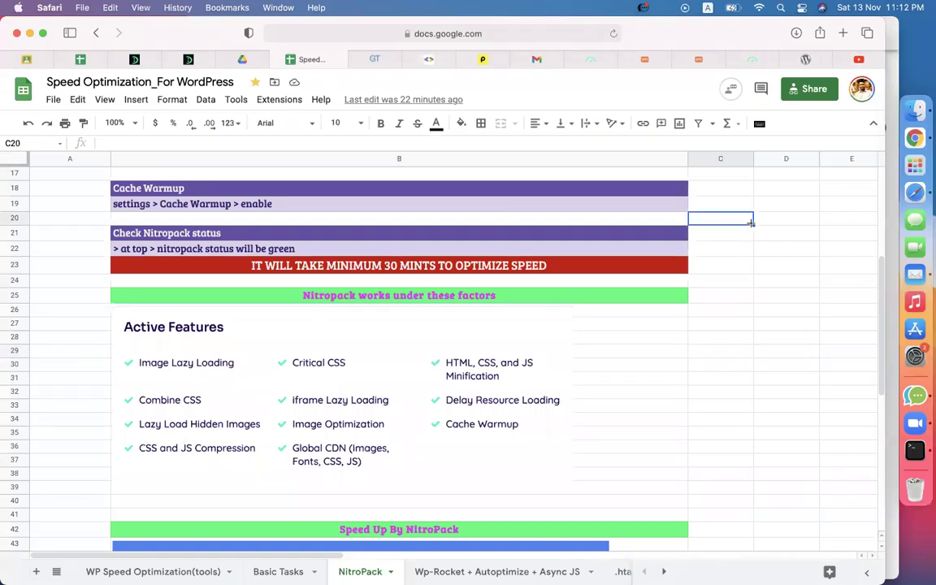
Step: Move through the My Blog and NitroPack.io tabs to another WordPress Dashboard
{"action": "left_click", "coordinate": [194, 63]}
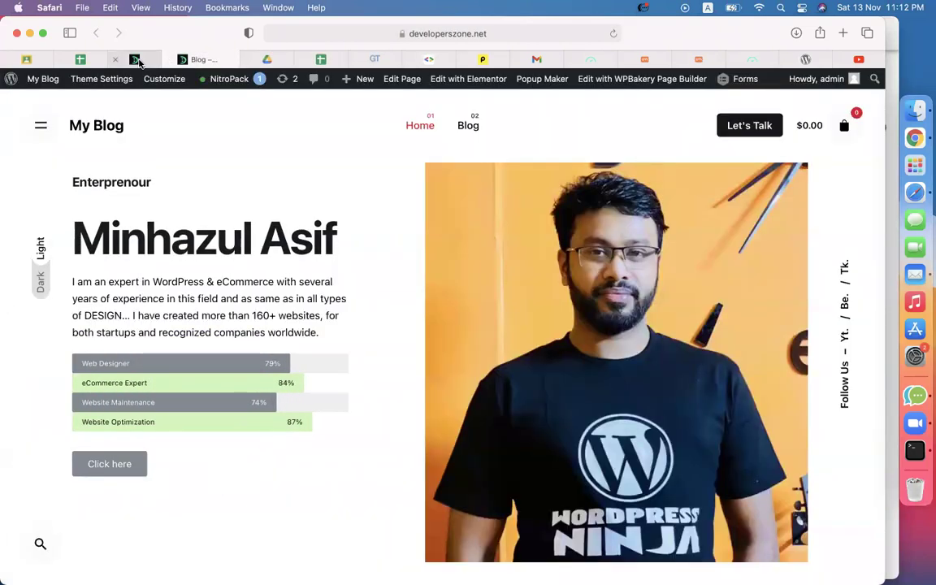
{"action": "left_click", "coordinate": [139, 64]}
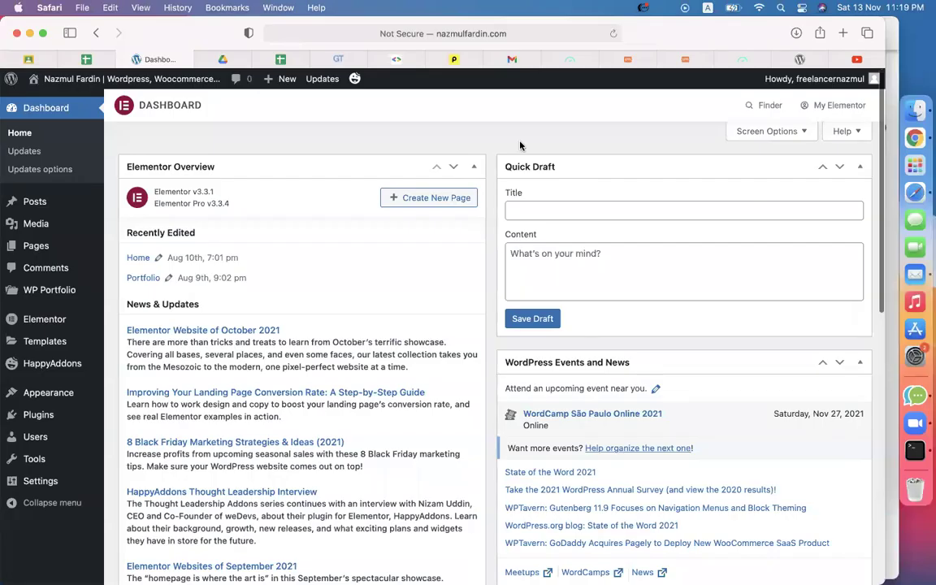
{"action": "scroll", "coordinate": [445, 123], "scroll_direction": "up", "scroll_amount": 2}
{"action": "mouse_move", "coordinate": [298, 65]}
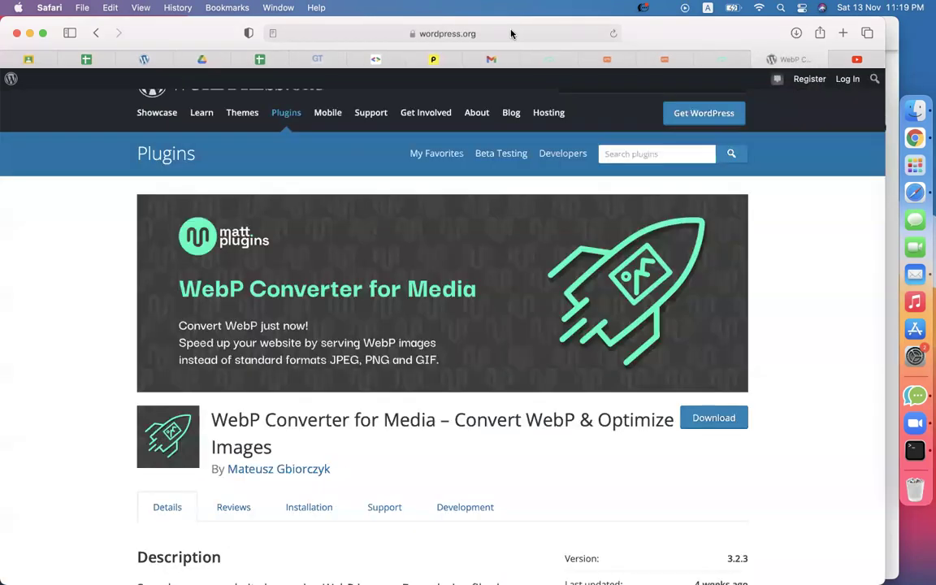
Step: Search the web for 'wp rocket' and open the official wp-rocket.me site
{"action": "left_click", "coordinate": [504, 29]}
{"action": "type", "text": "rock"}
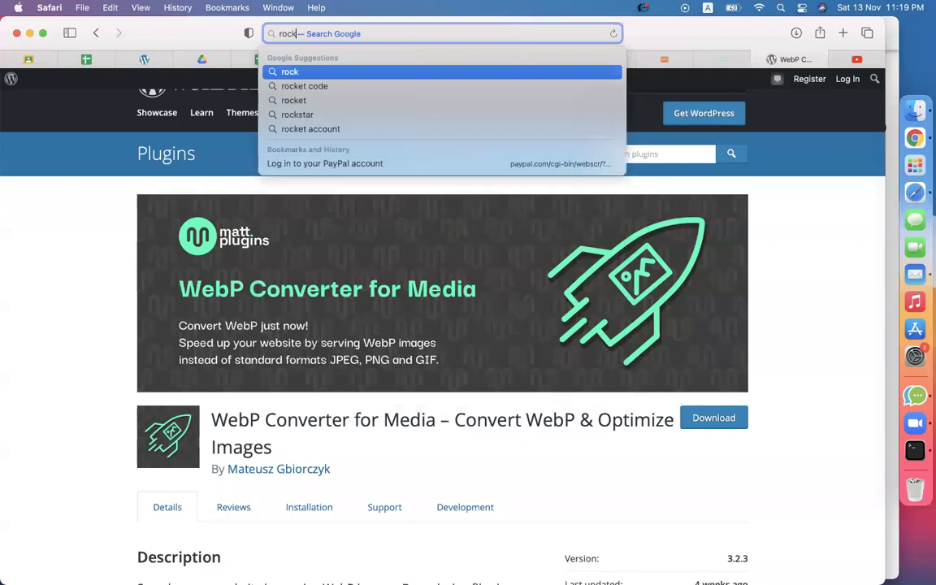
{"action": "key", "text": "BackSpace"}
{"action": "key", "text": "BackSpace"}
{"action": "key", "text": "BackSpace"}
{"action": "key", "text": "BackSpace"}
{"action": "type", "text": "wp rocket"}
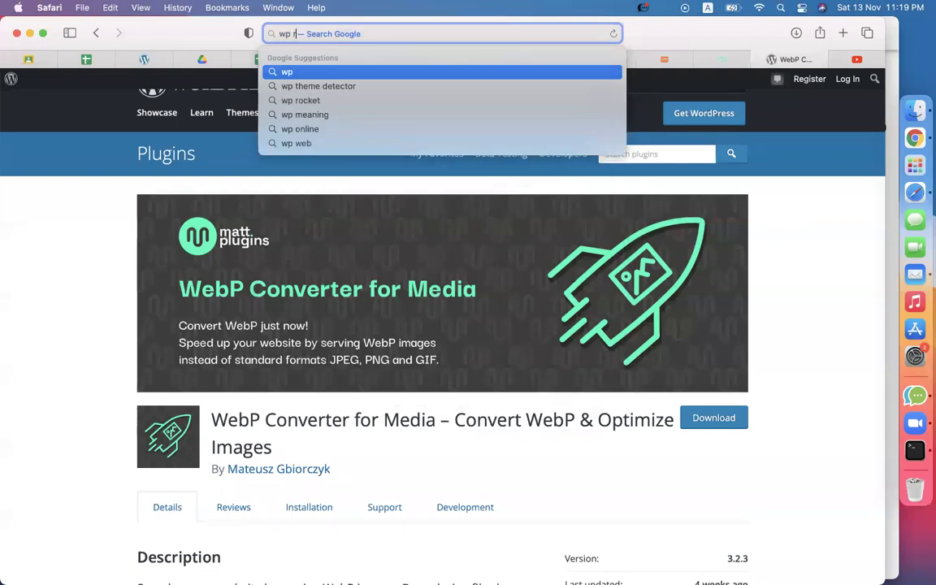
{"action": "key", "text": "Return"}
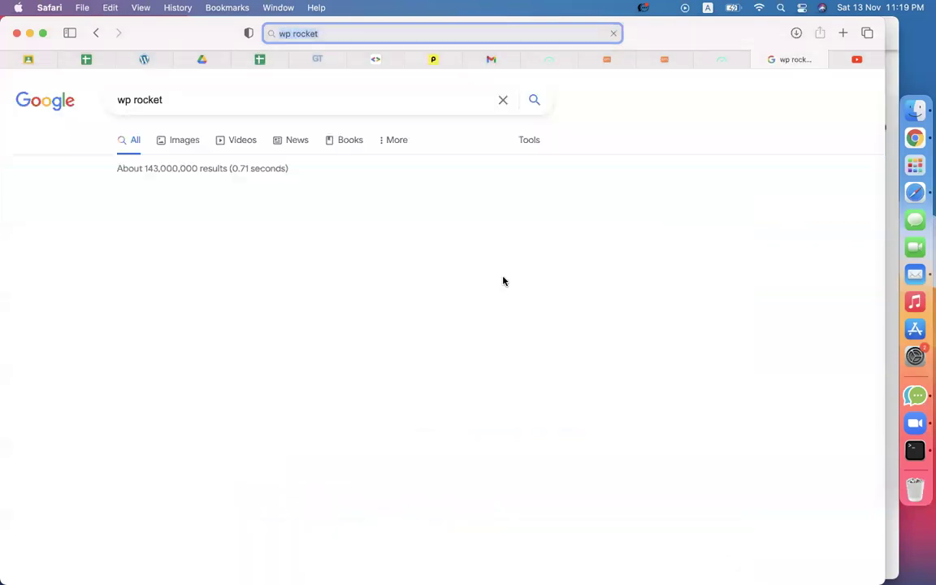
{"action": "scroll", "coordinate": [244, 377], "scroll_direction": "down", "scroll_amount": 2}
{"action": "scroll", "coordinate": [244, 377], "scroll_direction": "down", "scroll_amount": 2}
{"action": "left_click", "coordinate": [171, 368]}
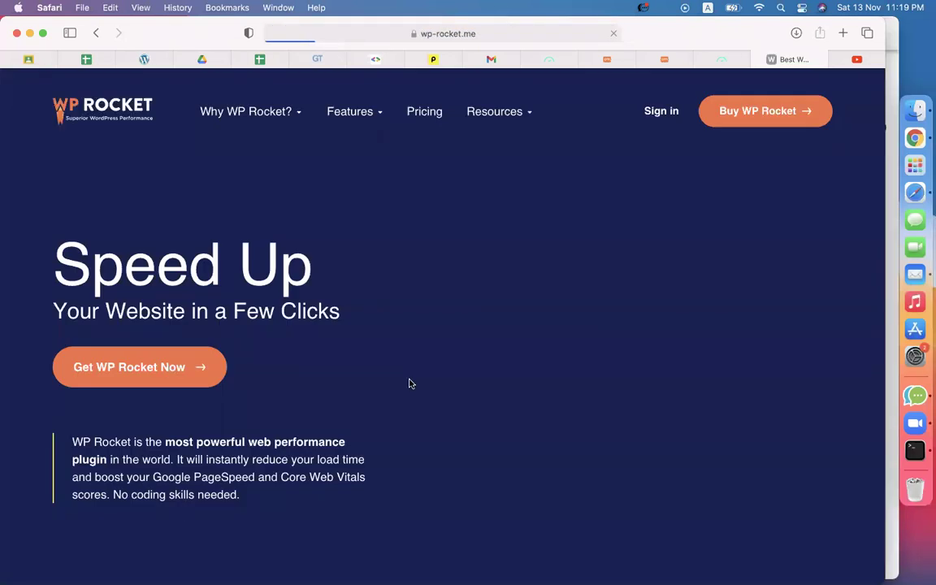
Step: Show WP Rocket's pricing page with the Single, Plus and Infinite plans
{"action": "left_click", "coordinate": [421, 117]}
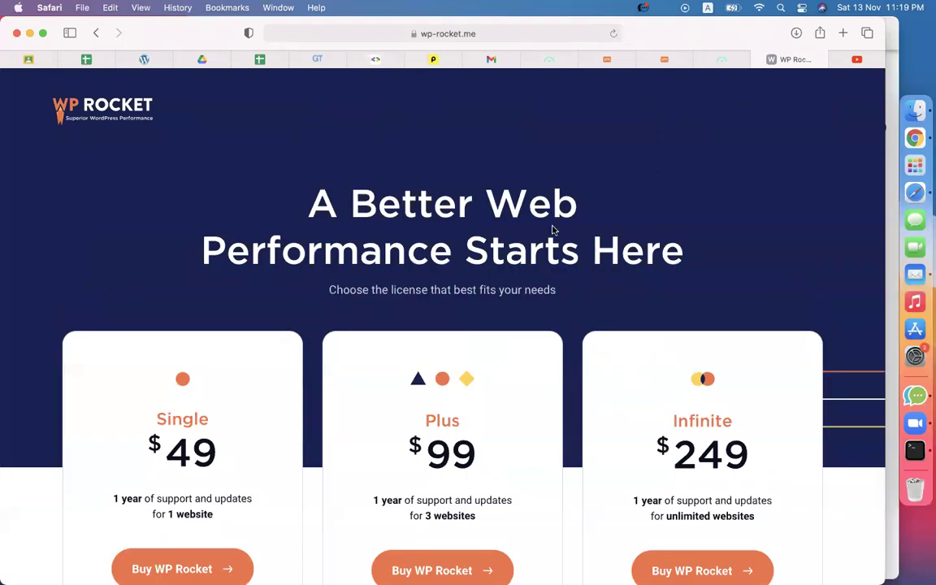
{"action": "scroll", "coordinate": [553, 230], "scroll_direction": "down", "scroll_amount": 4}
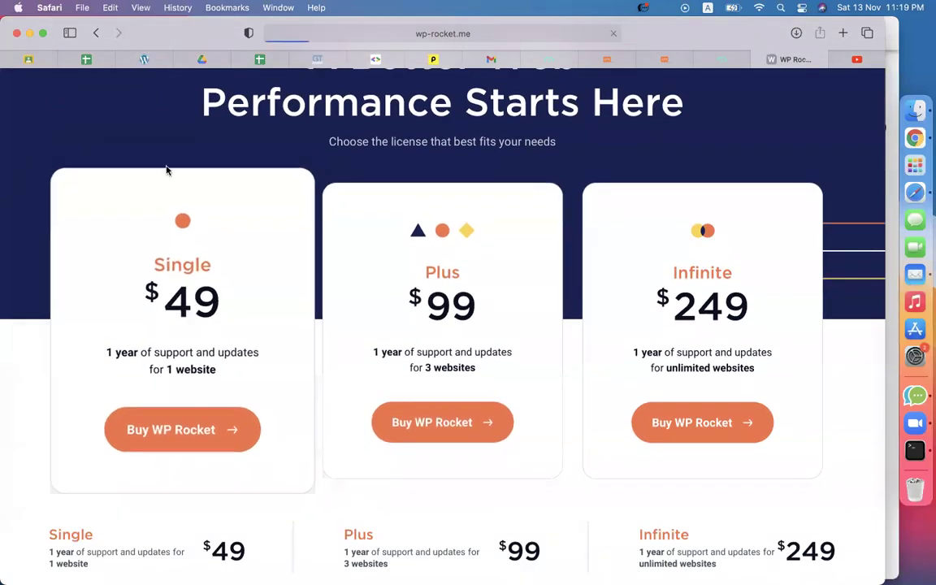
{"action": "left_click", "coordinate": [95, 33]}
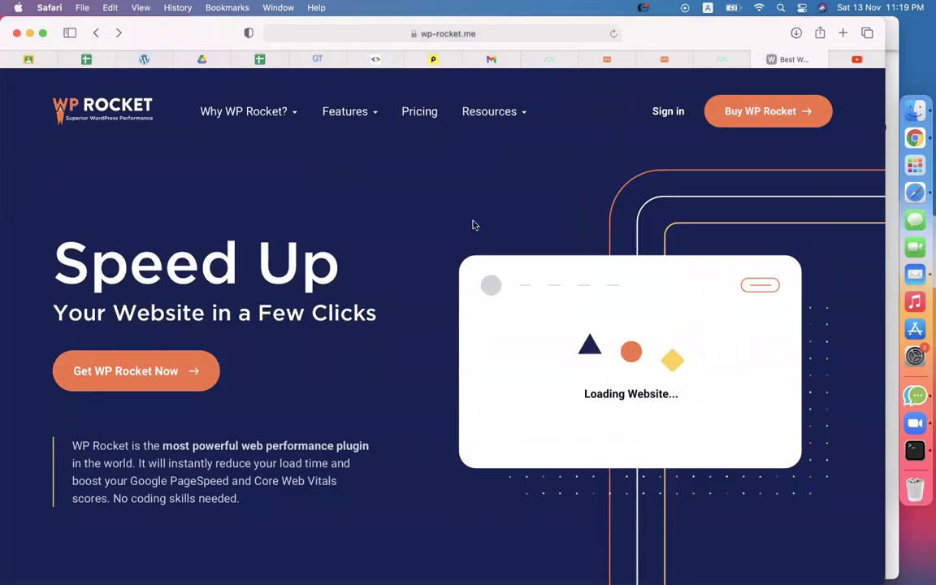
{"action": "left_click", "coordinate": [417, 115]}
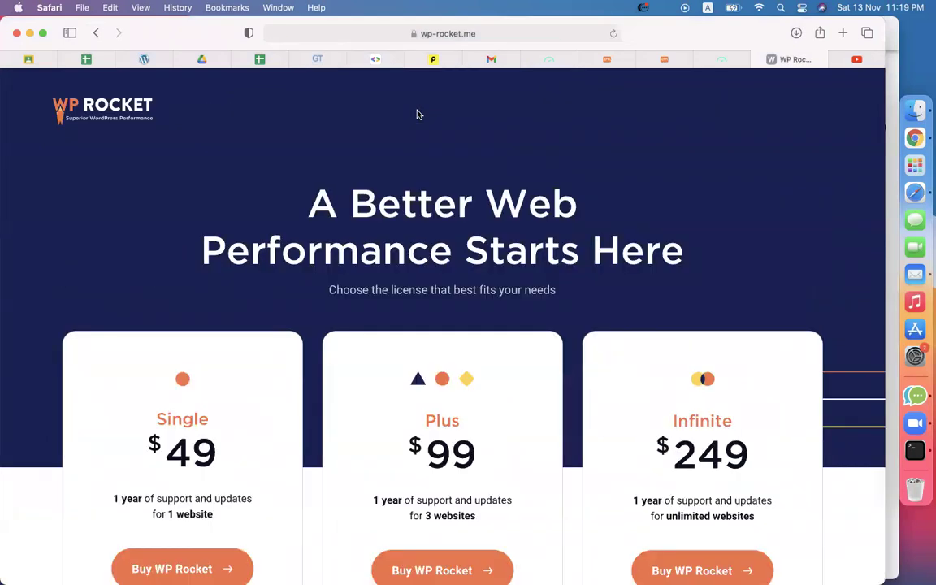
Step: Search fiverr.com for 'wordpress speed' services
{"action": "left_click", "coordinate": [843, 34]}
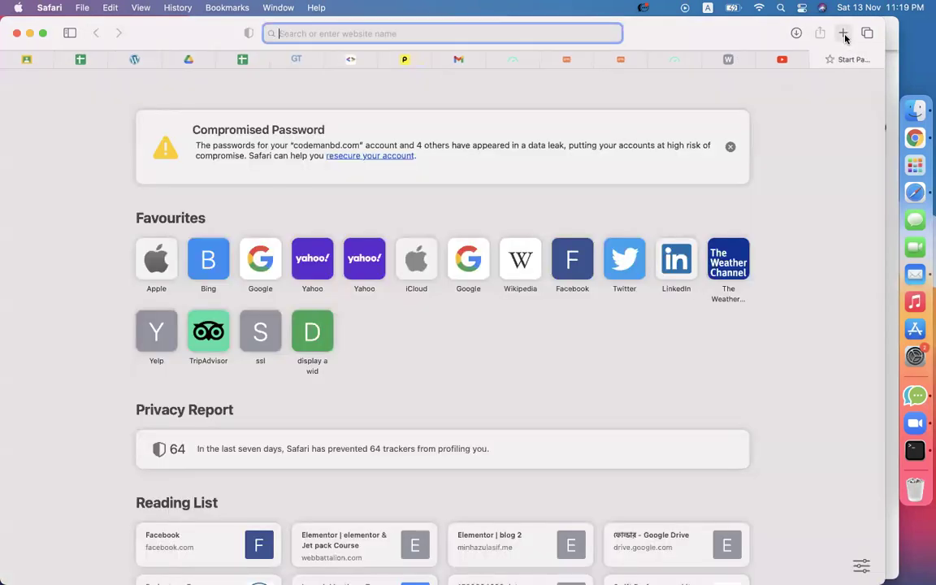
{"action": "type", "text": "fiverr.com"}
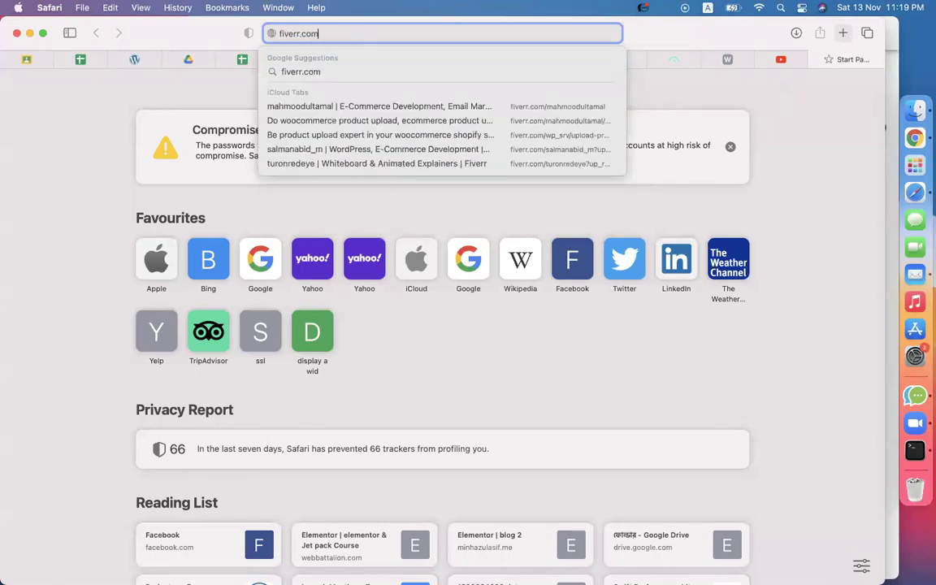
{"action": "key", "text": "Return"}
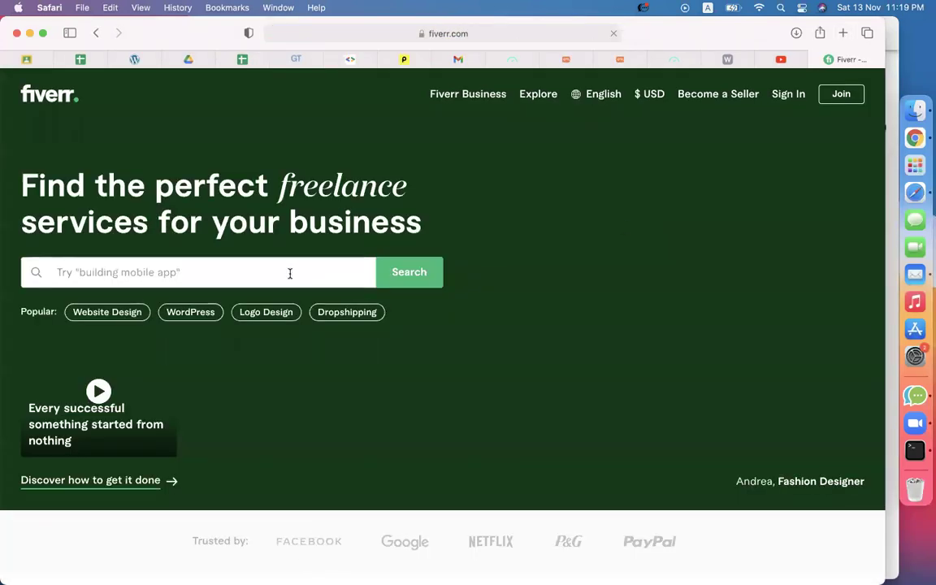
{"action": "left_click", "coordinate": [289, 271]}
{"action": "type", "text": "w"}
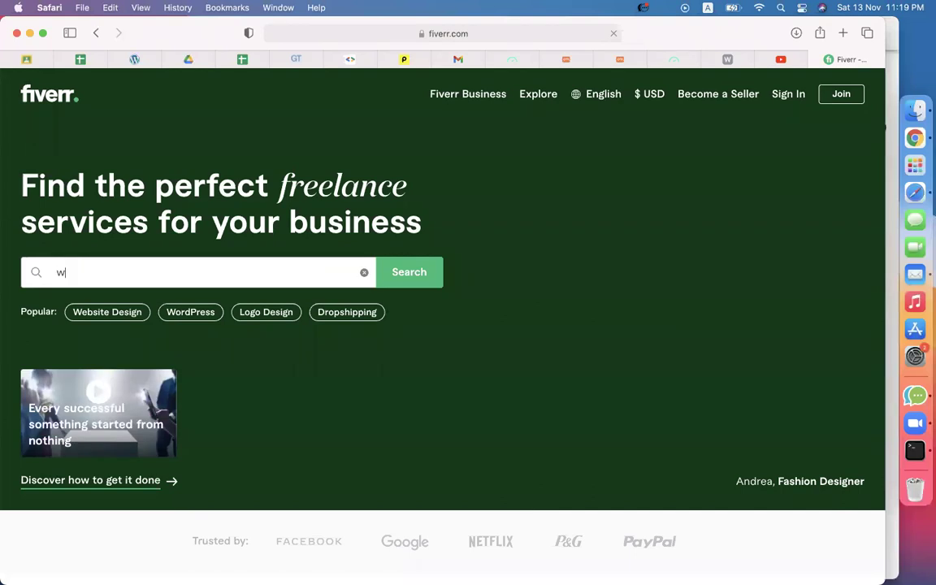
{"action": "type", "text": "ordpress wp"}
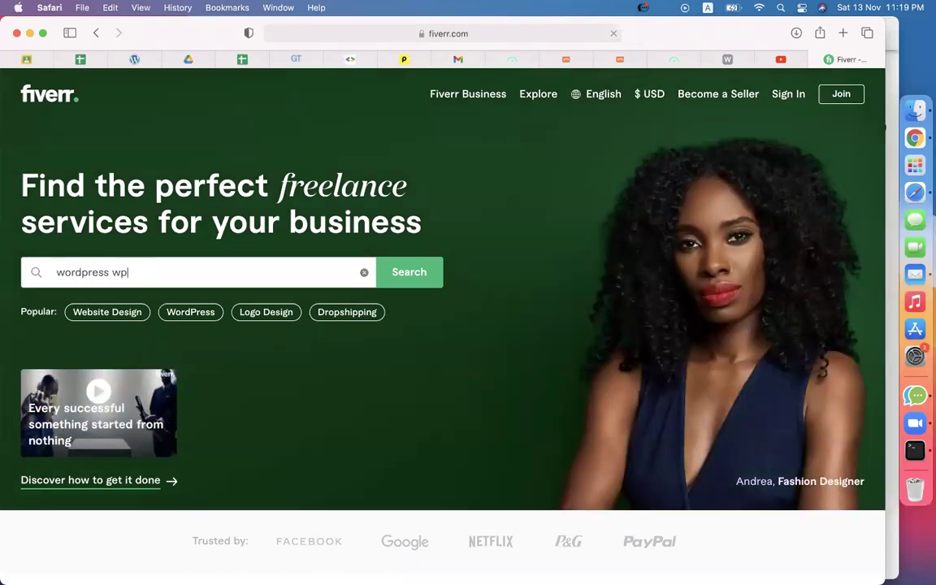
{"action": "key", "text": "BackSpace"}
{"action": "key", "text": "BackSpace"}
{"action": "key", "text": "BackSpace"}
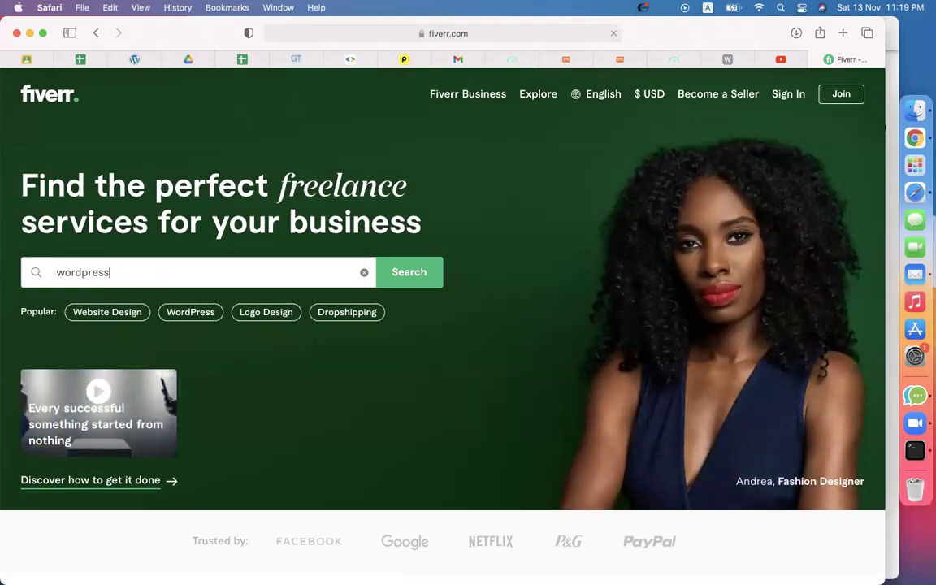
{"action": "type", "text": "speed"}
{"action": "key", "text": "Return"}
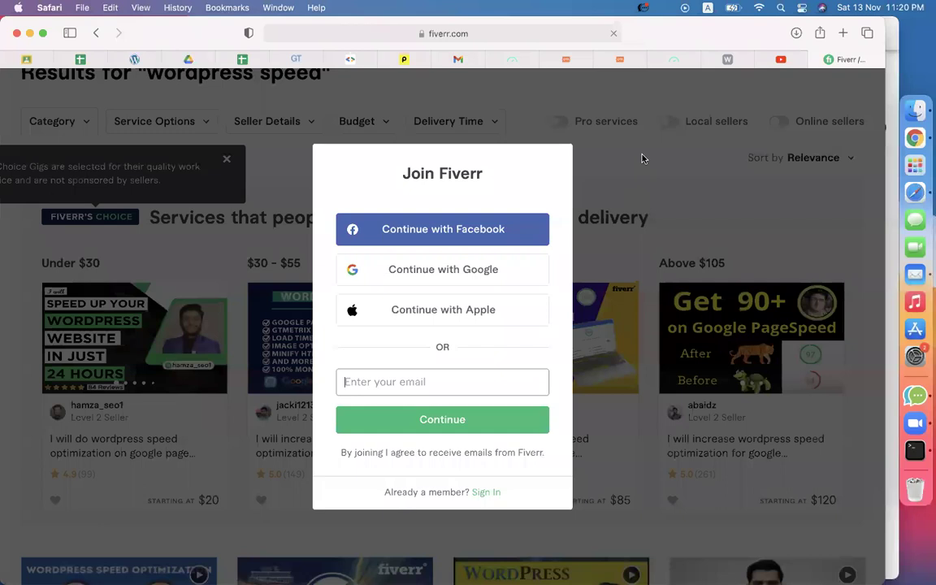
Step: Dismiss the Join prompt and view the first seller's profile and gigs
{"action": "left_click", "coordinate": [641, 158]}
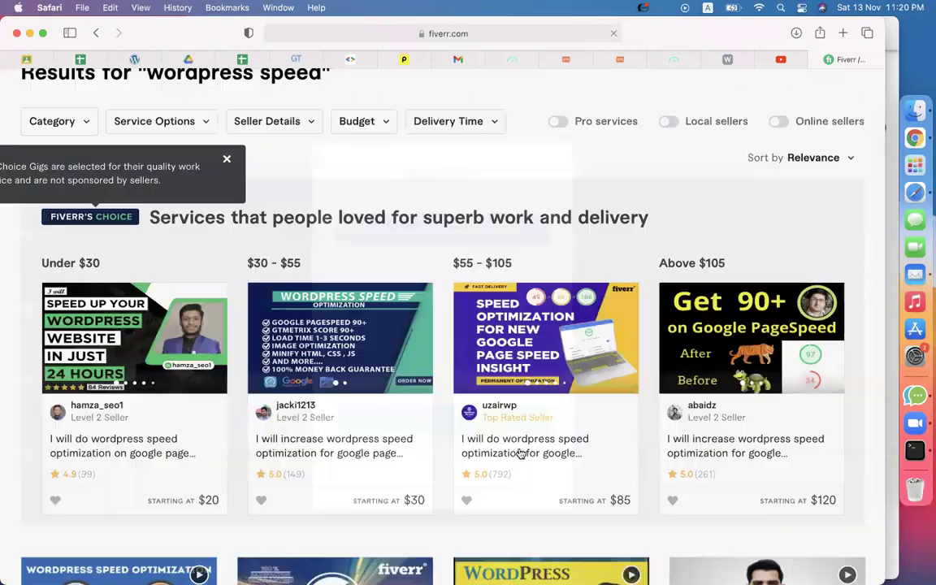
{"action": "scroll", "coordinate": [154, 369], "scroll_direction": "down", "scroll_amount": 2}
{"action": "left_click", "coordinate": [99, 313]}
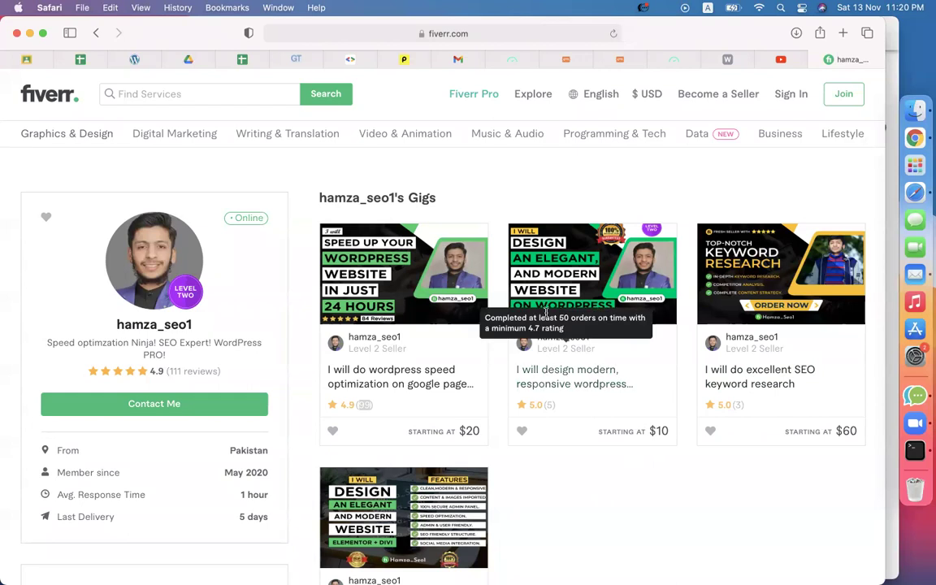
{"action": "scroll", "coordinate": [469, 439], "scroll_direction": "down", "scroll_amount": 3}
{"action": "scroll", "coordinate": [628, 421], "scroll_direction": "up", "scroll_amount": 3}
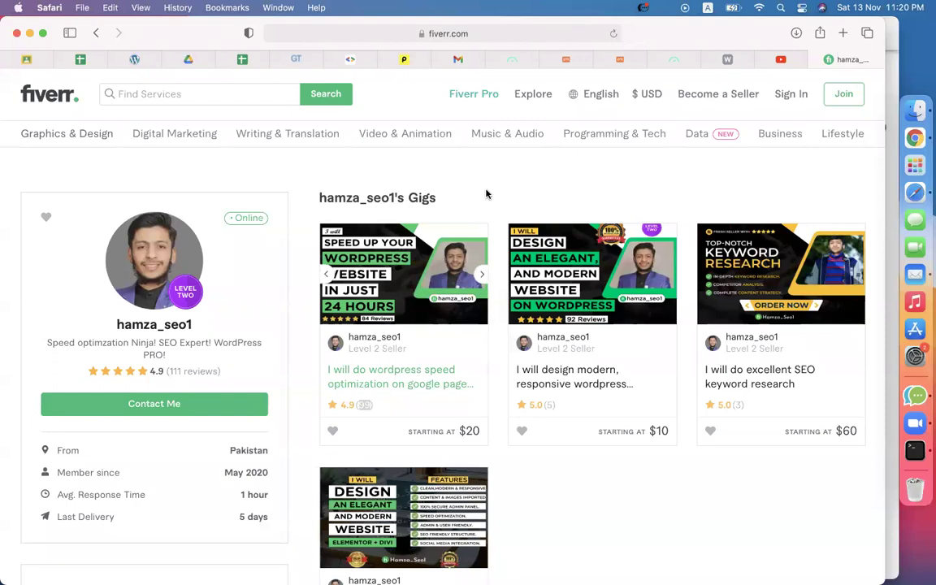
Step: Check the Fiverr WordPress speed gig's Premium package price of $150
{"action": "left_click", "coordinate": [727, 59]}
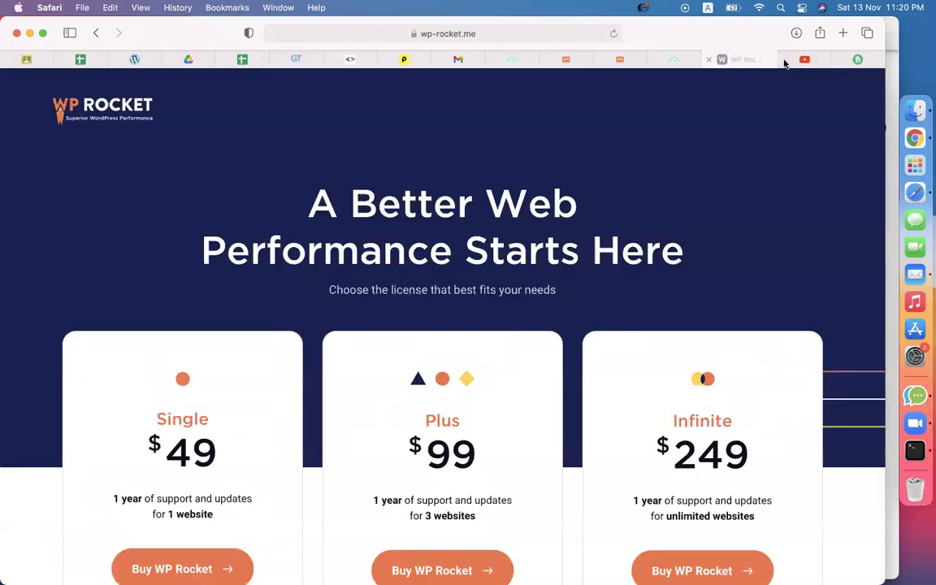
{"action": "scroll", "coordinate": [621, 132], "scroll_direction": "down", "scroll_amount": 5}
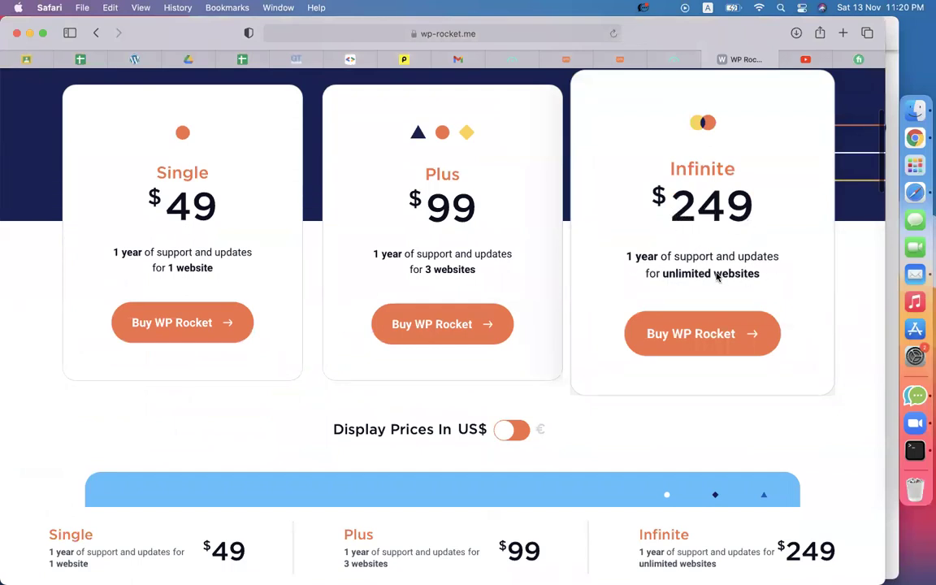
{"action": "left_click", "coordinate": [873, 61]}
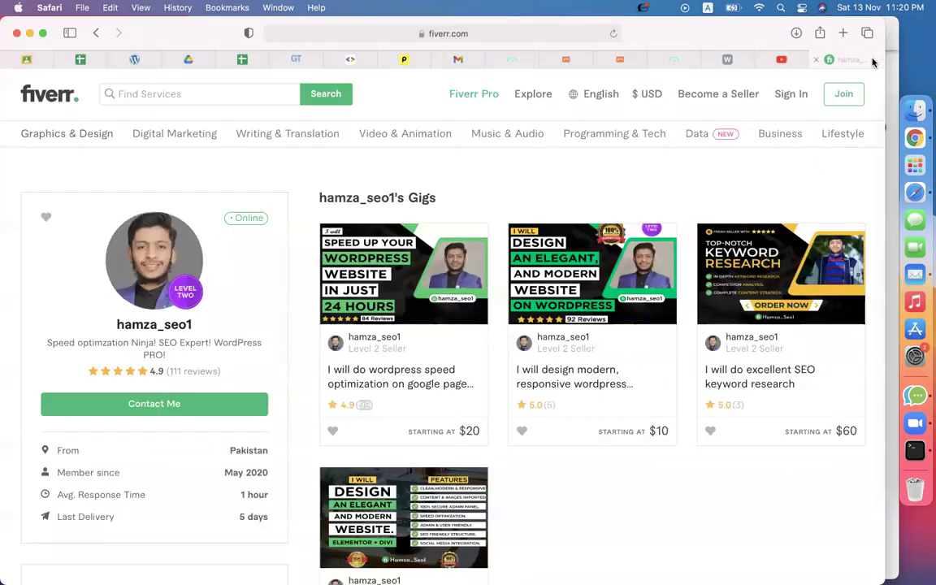
{"action": "left_click", "coordinate": [424, 380]}
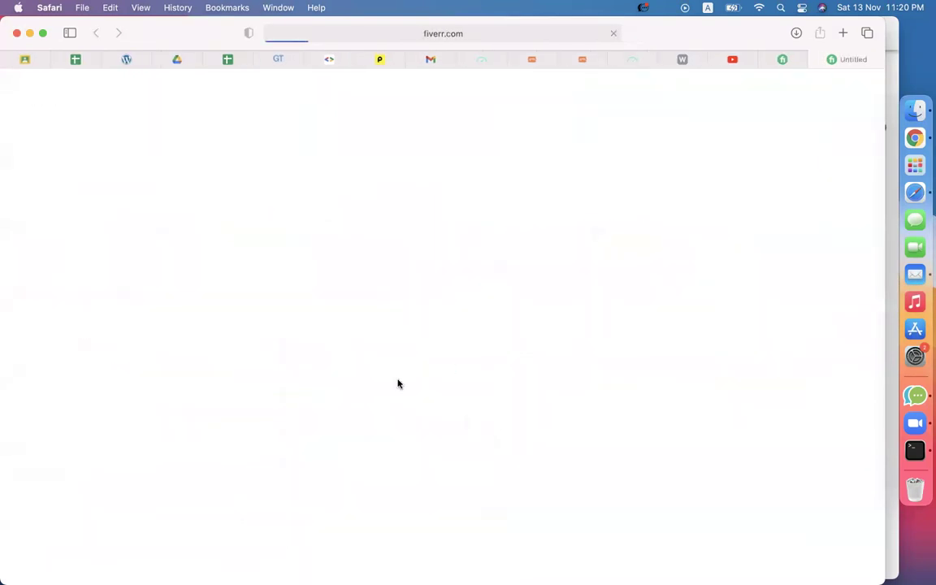
{"action": "left_click", "coordinate": [801, 221]}
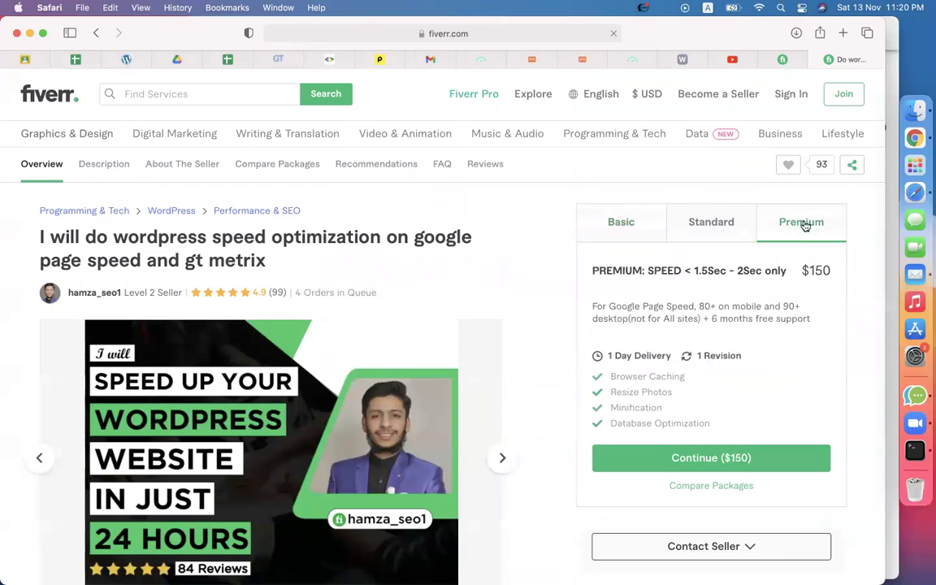
{"action": "double_click", "coordinate": [812, 269]}
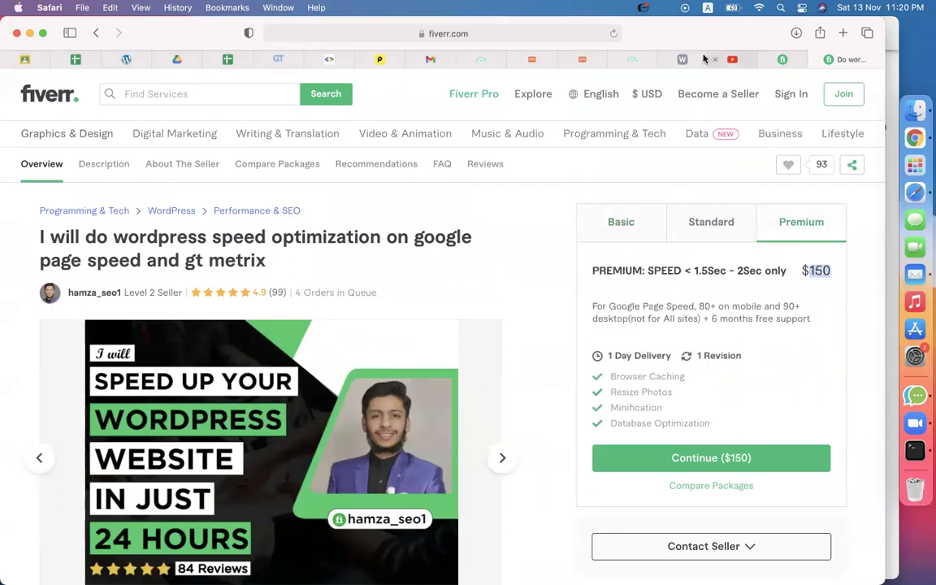
Step: Compare WP Rocket's Single $49, Plus $99 and Infinite $249 licence prices
{"action": "left_click", "coordinate": [700, 59]}
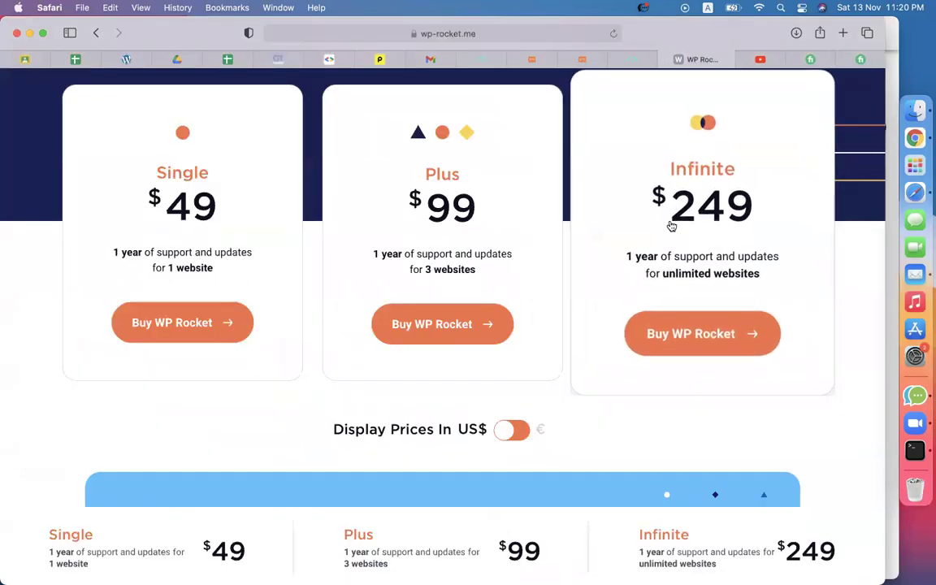
{"action": "scroll", "coordinate": [682, 235], "scroll_direction": "up", "scroll_amount": 5}
{"action": "scroll", "coordinate": [690, 244], "scroll_direction": "down", "scroll_amount": 3}
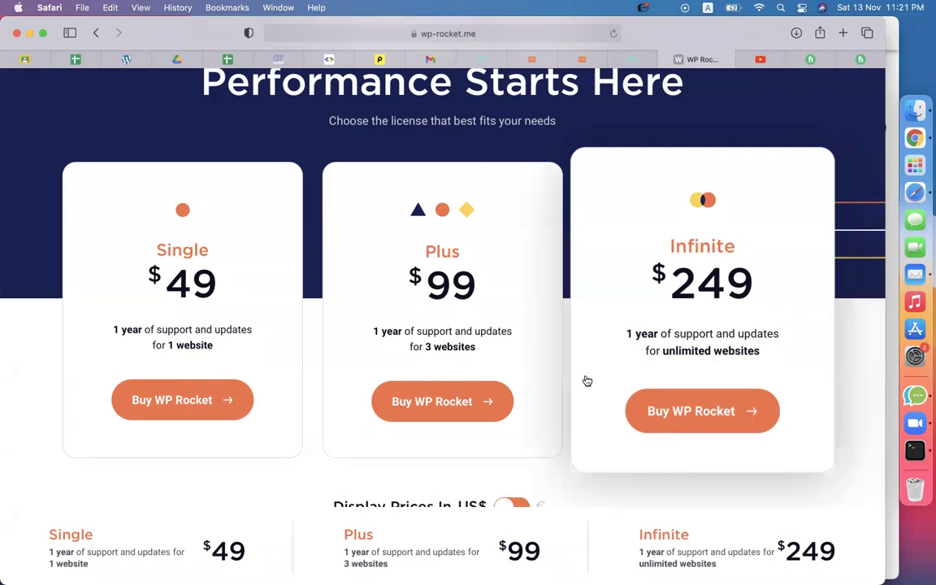
{"action": "scroll", "coordinate": [222, 161], "scroll_direction": "up", "scroll_amount": 3}
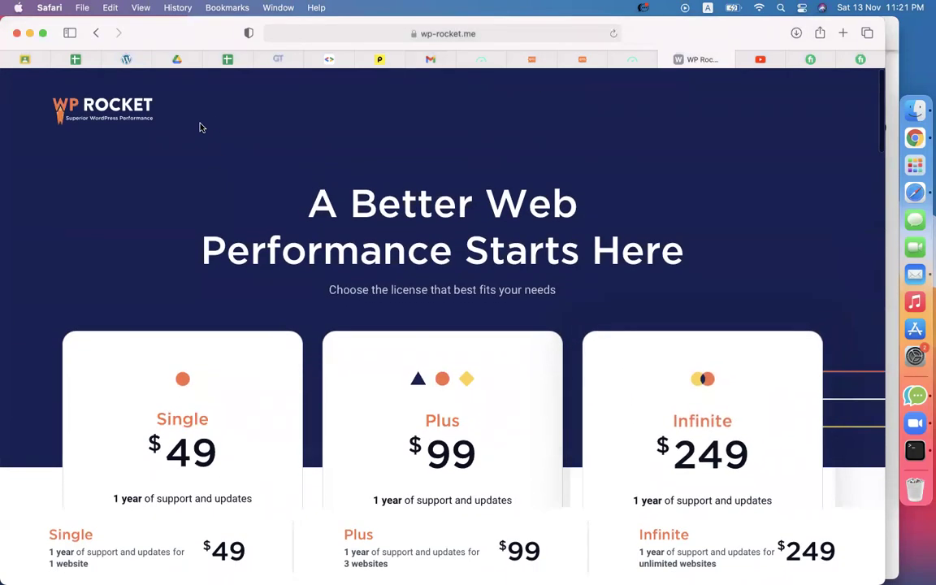
{"action": "scroll", "coordinate": [757, 173], "scroll_direction": "down", "scroll_amount": 5}
{"action": "scroll", "coordinate": [225, 120], "scroll_direction": "up", "scroll_amount": 3}
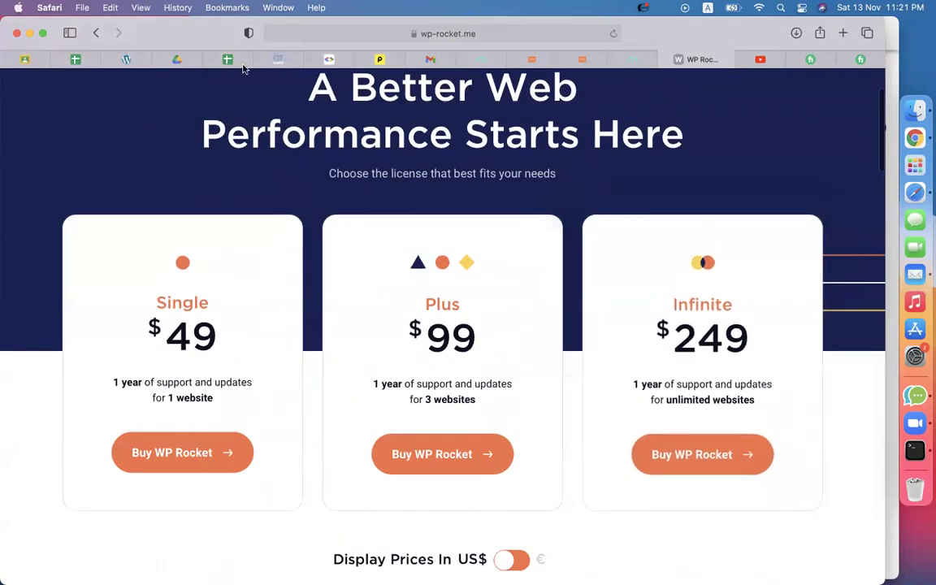
{"action": "left_click", "coordinate": [229, 59]}
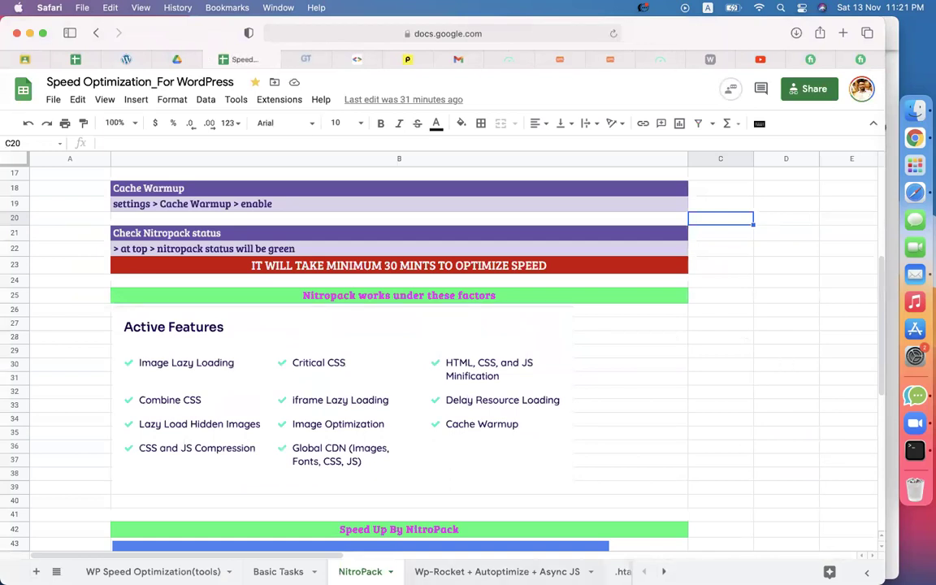
Step: Follow the mega.nz WP Rocket link in cell B3 of the Wp-Rocket + Autoptimize + Async JS sheet
{"action": "left_click", "coordinate": [497, 571]}
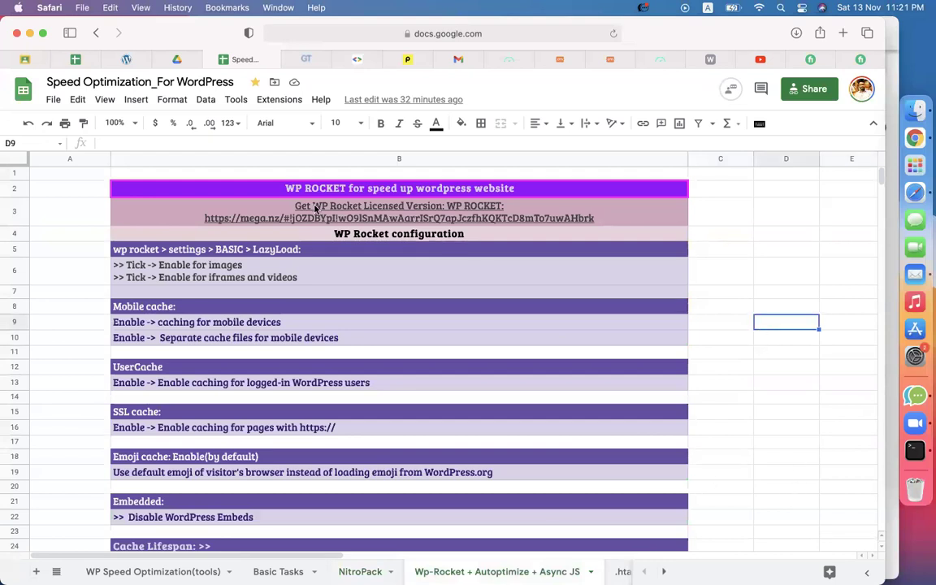
{"action": "left_click", "coordinate": [276, 213]}
{"action": "left_click", "coordinate": [217, 240]}
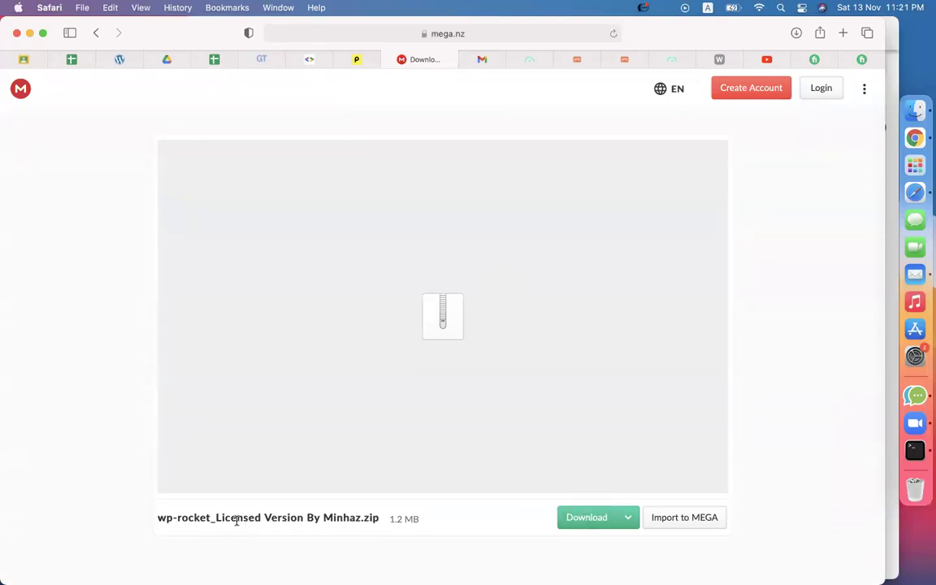
Step: Download the 1.2 MB licensed WP Rocket zip from MEGA and confirm it in Safari's downloads
{"action": "triple_click", "coordinate": [202, 518]}
{"action": "left_click", "coordinate": [134, 508]}
{"action": "triple_click", "coordinate": [210, 517]}
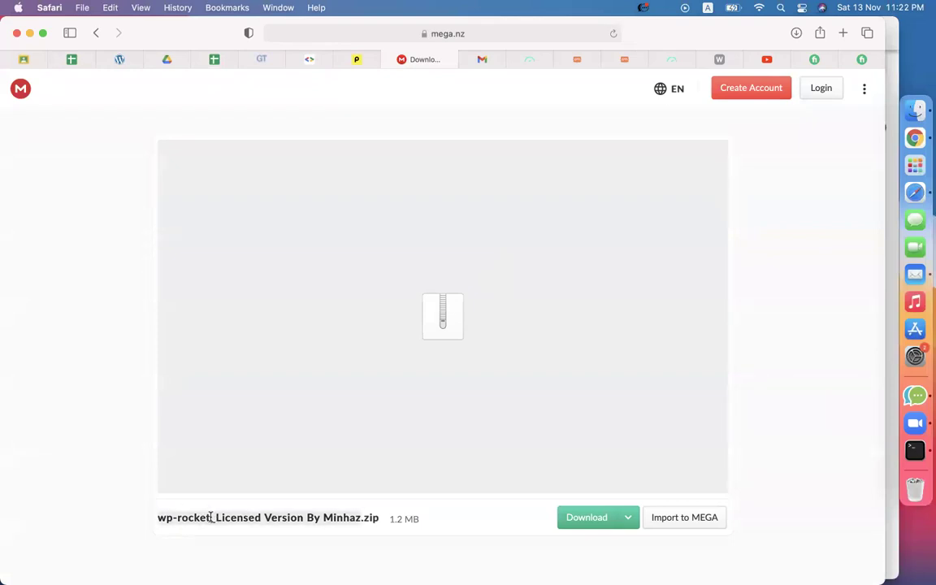
{"action": "left_click", "coordinate": [125, 503]}
{"action": "left_click", "coordinate": [565, 525]}
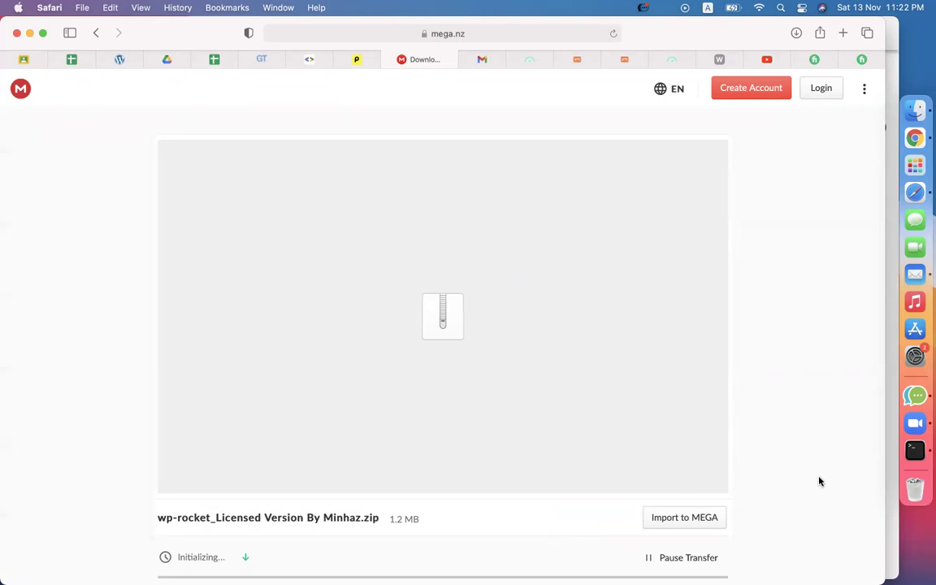
{"action": "scroll", "coordinate": [818, 482], "scroll_direction": "down", "scroll_amount": 1}
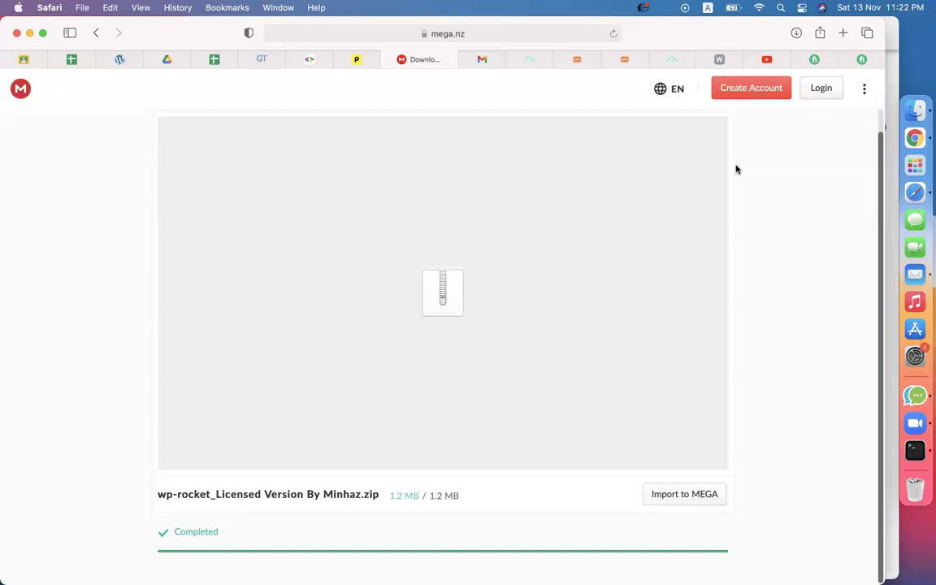
{"action": "left_click", "coordinate": [795, 34]}
{"action": "left_click", "coordinate": [670, 211]}
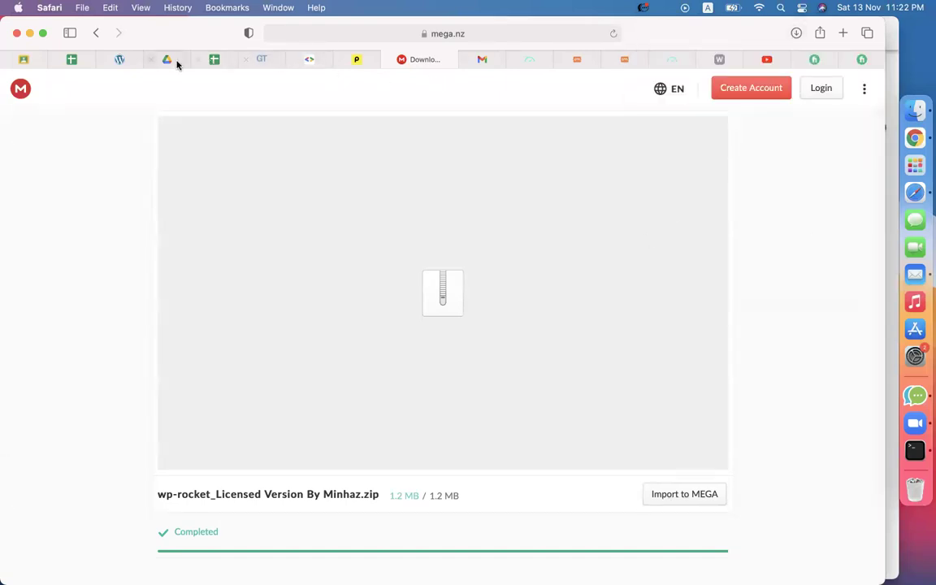
{"action": "left_click", "coordinate": [120, 61]}
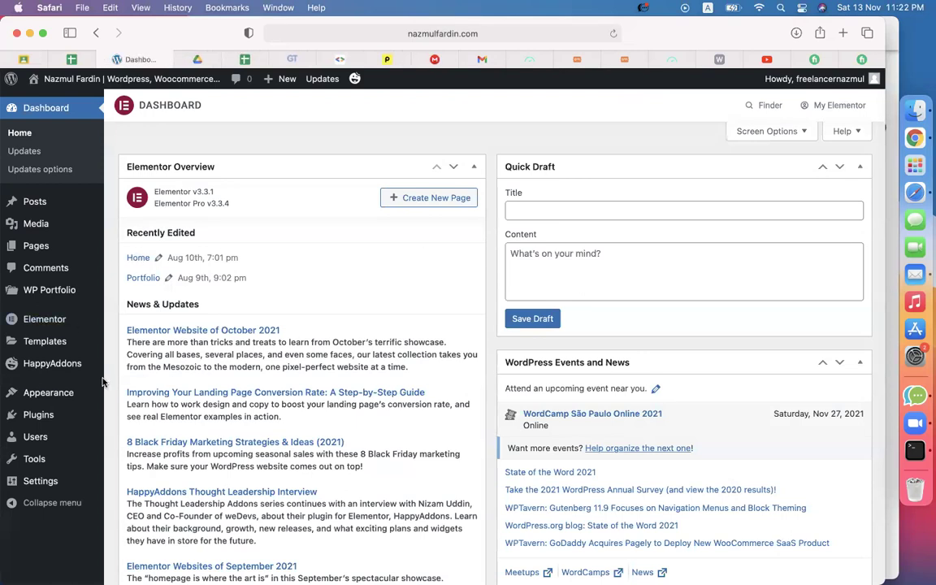
Step: Select the licensed WP Rocket zip from Downloads under Plugins > Add New > Upload Plugin
{"action": "mouse_move", "coordinate": [40, 414]}
{"action": "left_click", "coordinate": [134, 436]}
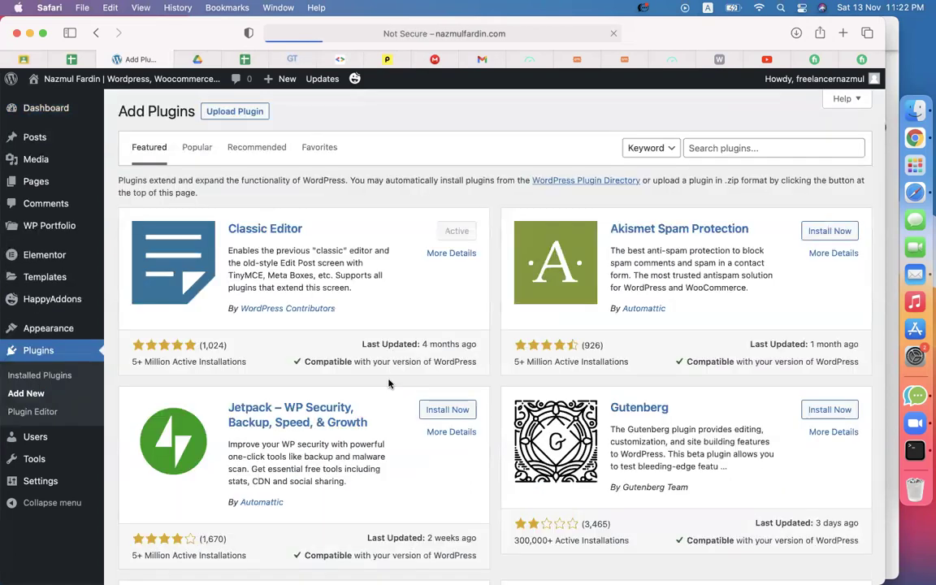
{"action": "left_click", "coordinate": [246, 111]}
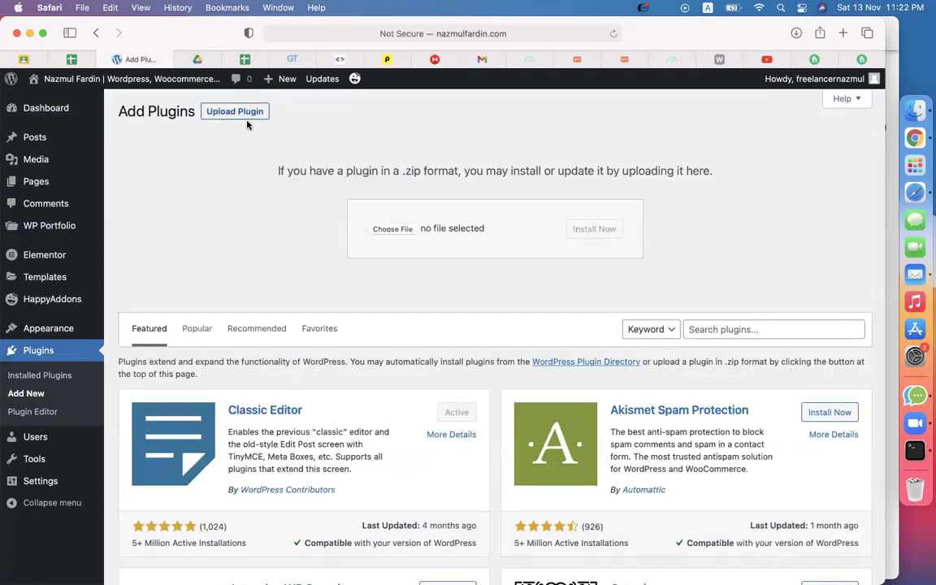
{"action": "left_click", "coordinate": [397, 236]}
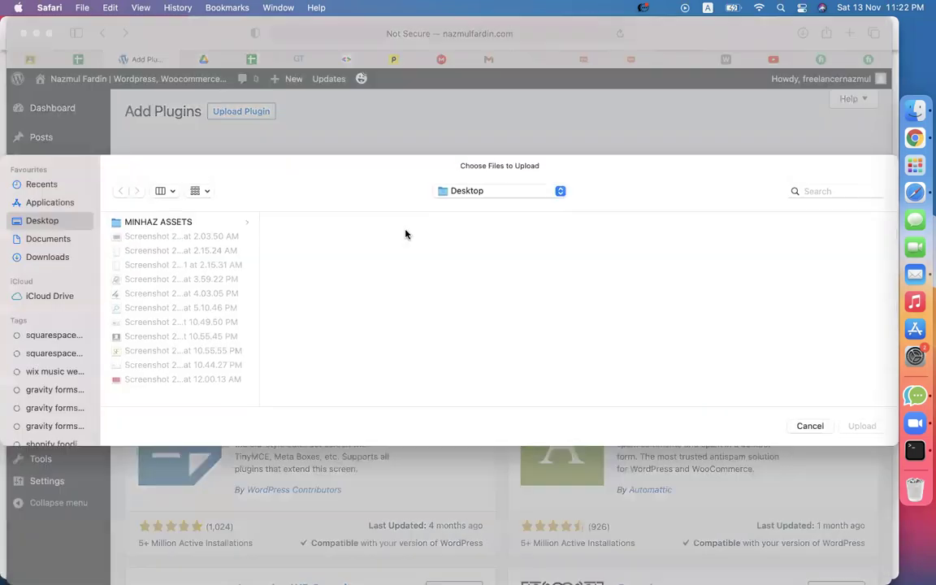
{"action": "left_click", "coordinate": [54, 259]}
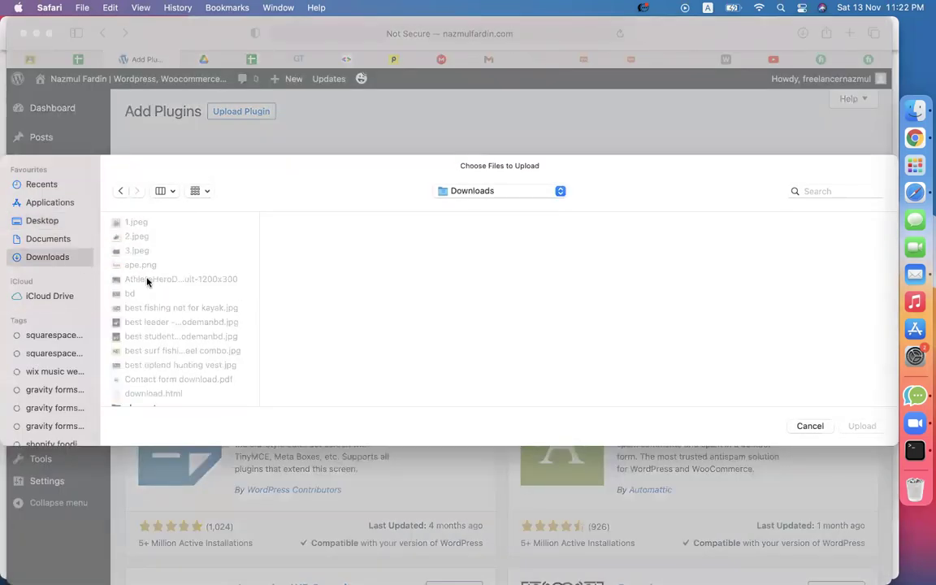
{"action": "key", "text": "w"}
{"action": "key", "text": "p"}
{"action": "key", "text": "Down"}
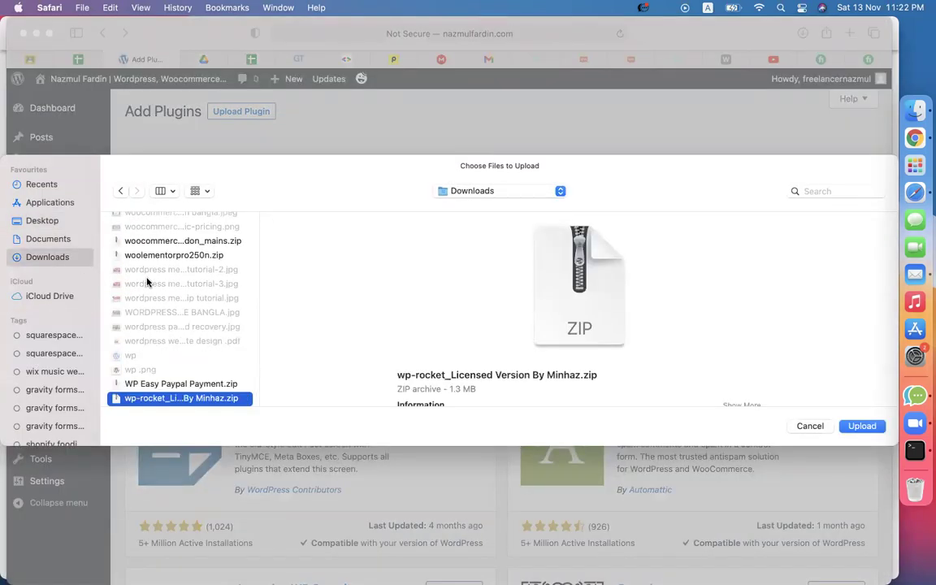
{"action": "key", "text": "Return"}
Step: Install and activate the WP Rocket plugin
{"action": "left_click", "coordinate": [605, 231]}
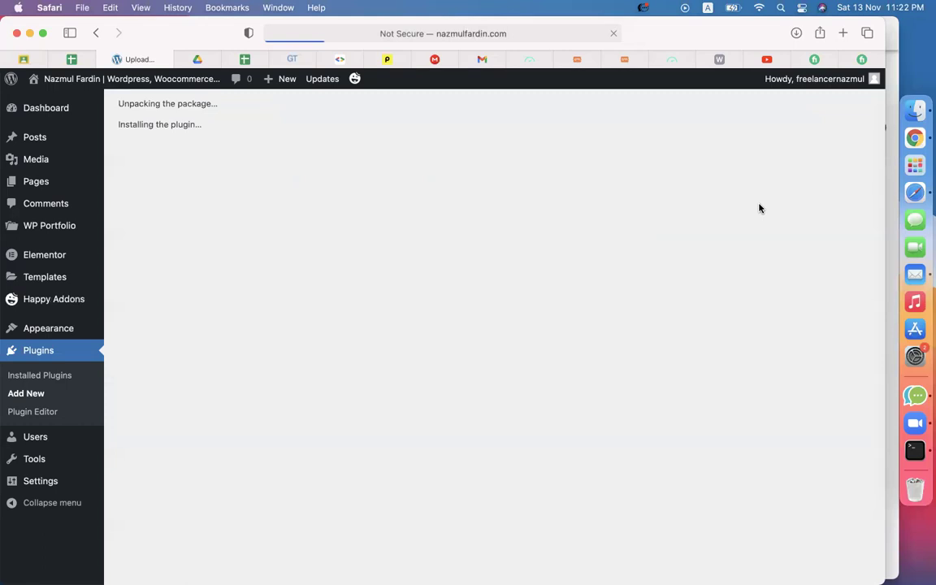
{"action": "left_click", "coordinate": [146, 224]}
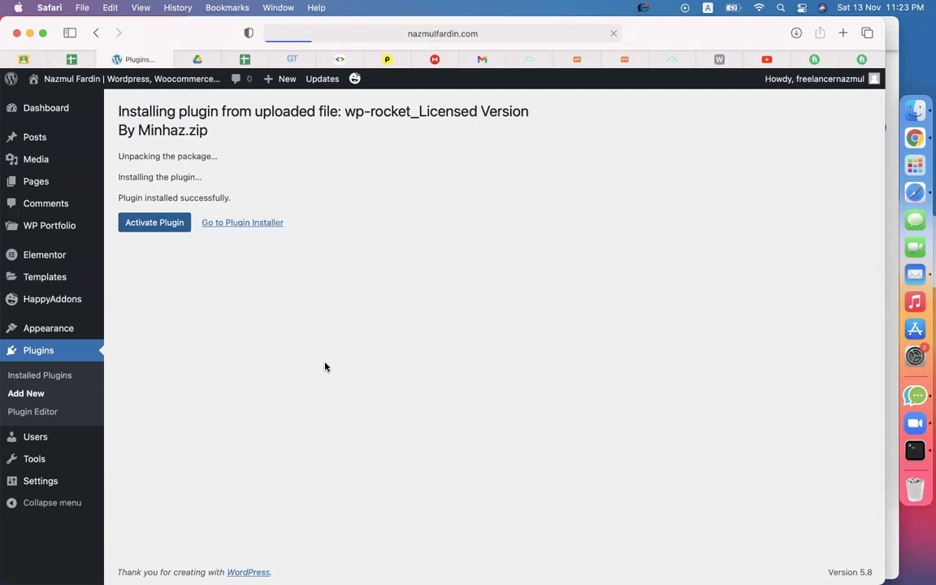
{"action": "left_click", "coordinate": [244, 59]}
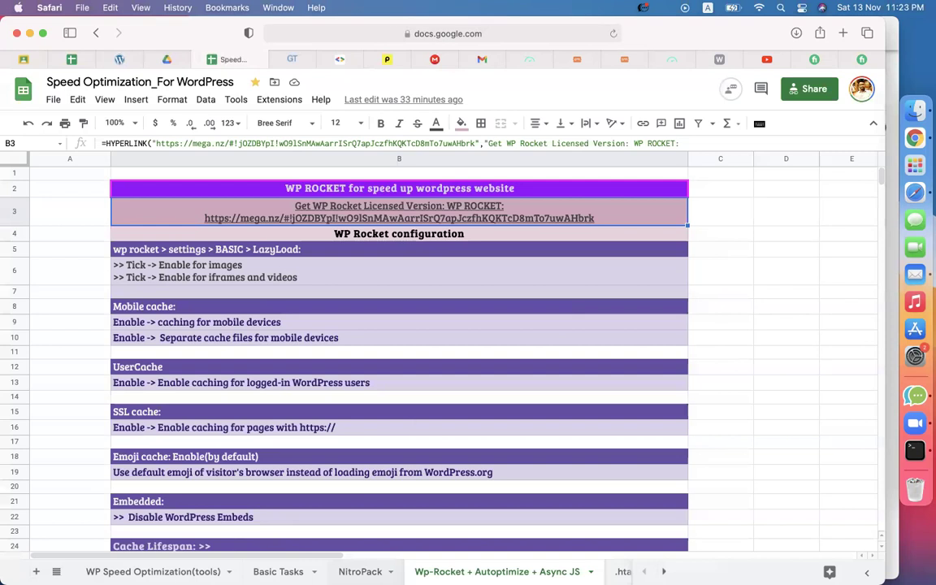
Step: Review the NitroPack sheet, then the Wp-Rocket + Autoptimize + Async JS sheet notes
{"action": "key", "text": "alt+Up"}
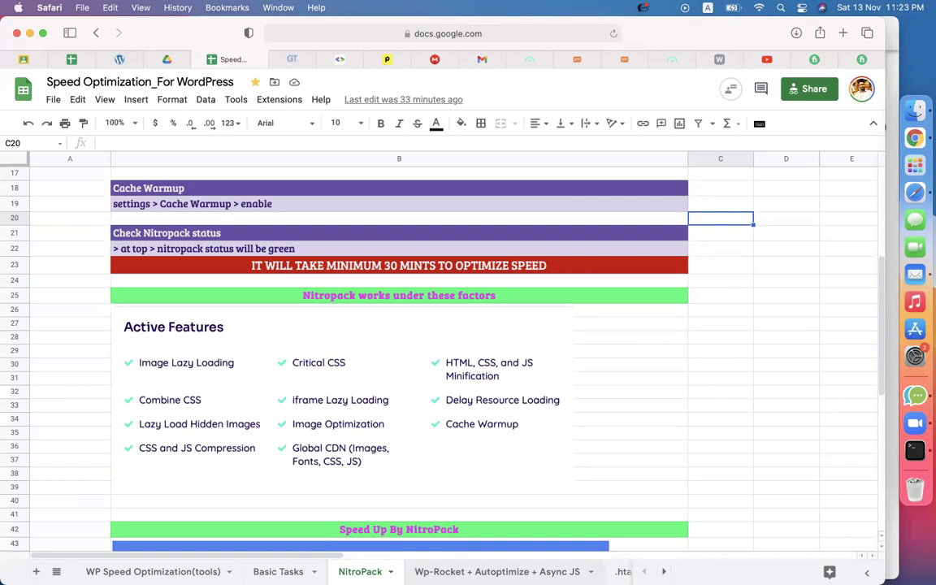
{"action": "key", "text": "alt+Down"}
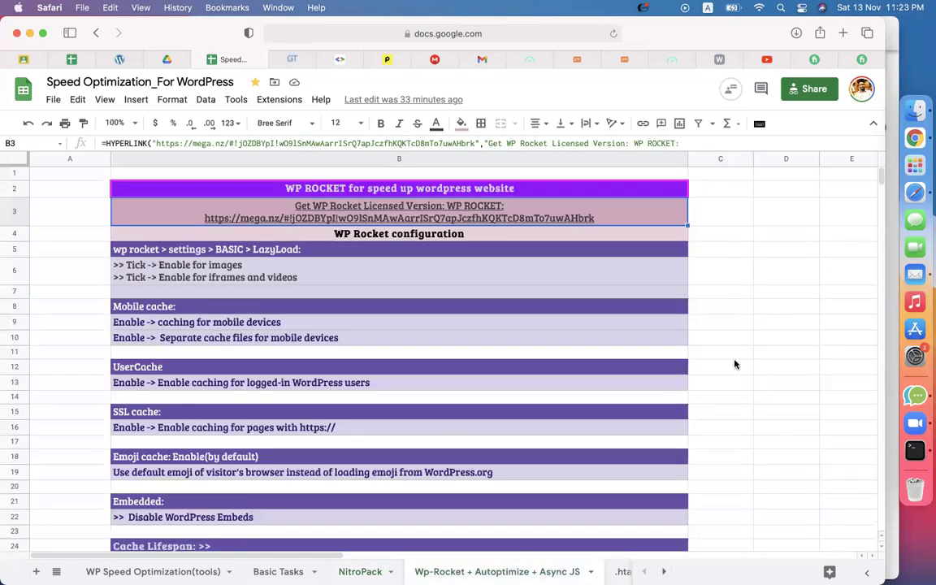
{"action": "left_click", "coordinate": [748, 355]}
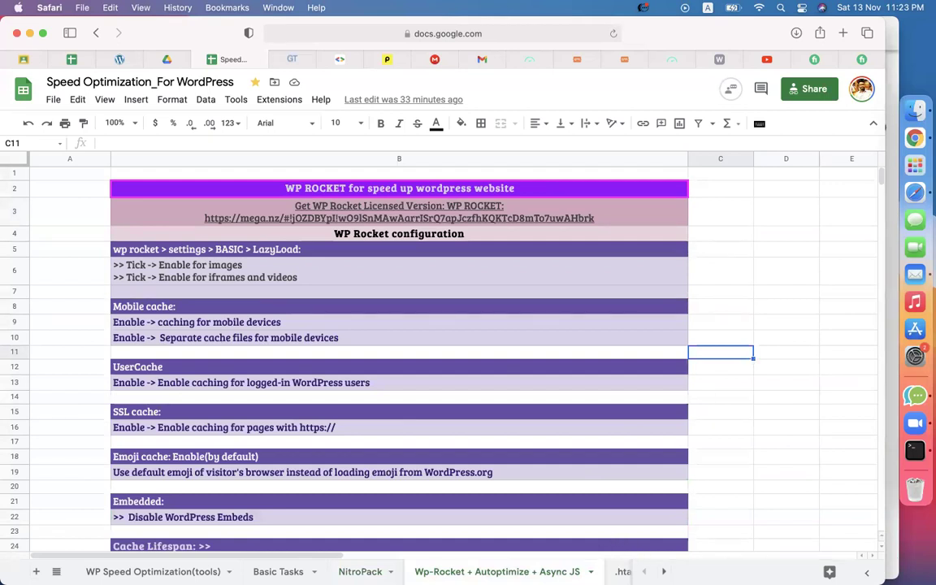
{"action": "left_click", "coordinate": [811, 383]}
Step: Go to the CodemanBD Top Rated Sellers page
{"action": "mouse_move", "coordinate": [862, 60]}
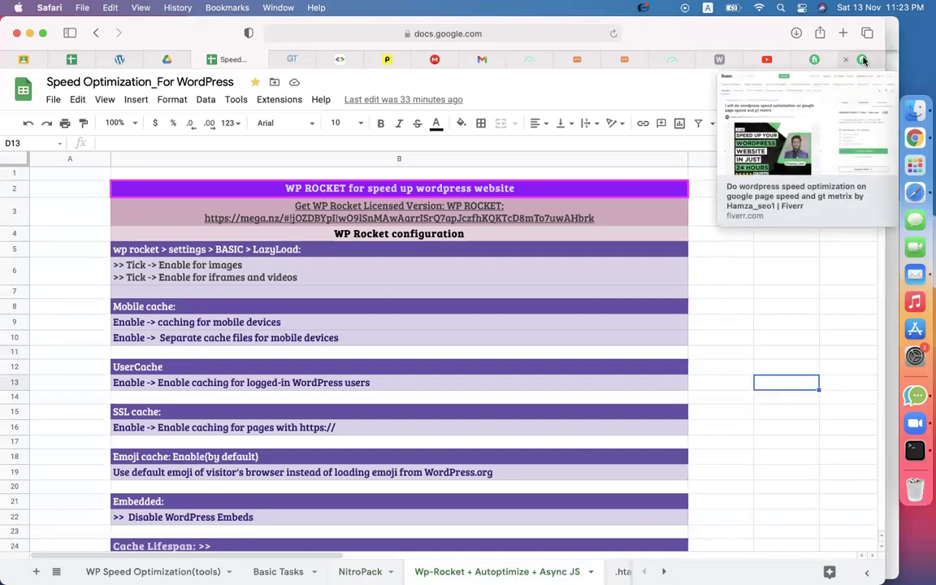
{"action": "left_click", "coordinate": [623, 60]}
{"action": "scroll", "coordinate": [626, 105], "scroll_direction": "up", "scroll_amount": 8}
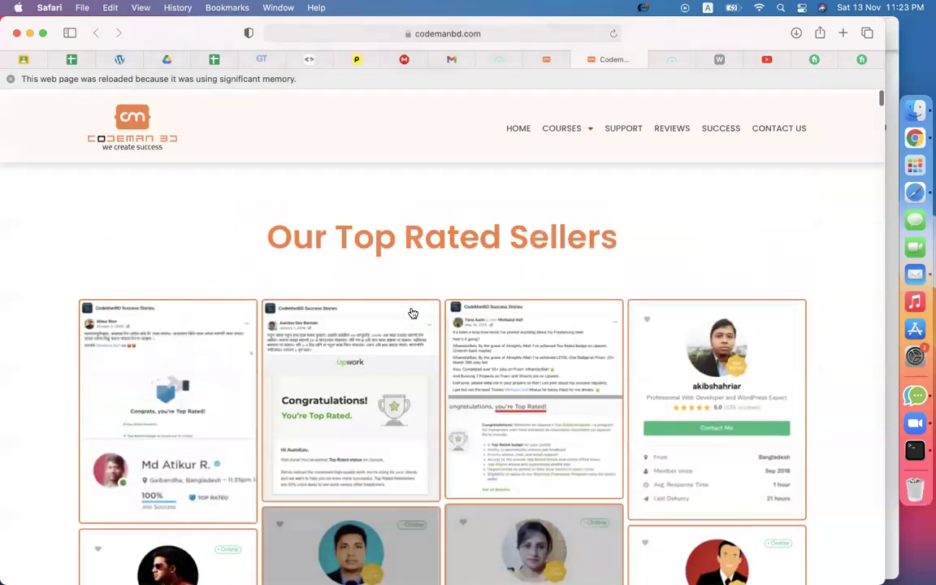
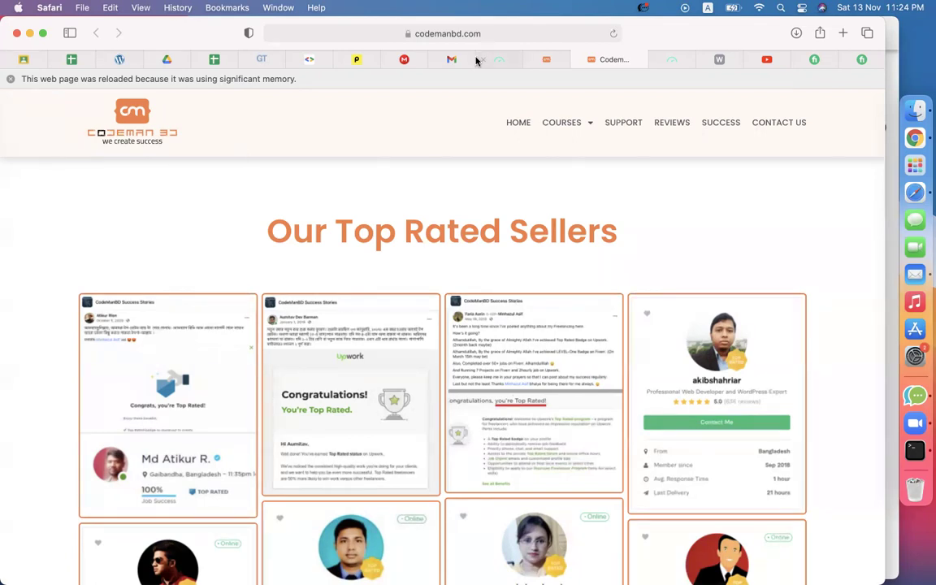
Step: Close the NitroPack dashboard, Gmail and CodemanBD home tabs in Safari
{"action": "triple_click", "coordinate": [396, 230]}
{"action": "left_click", "coordinate": [263, 210]}
{"action": "left_click", "coordinate": [500, 62]}
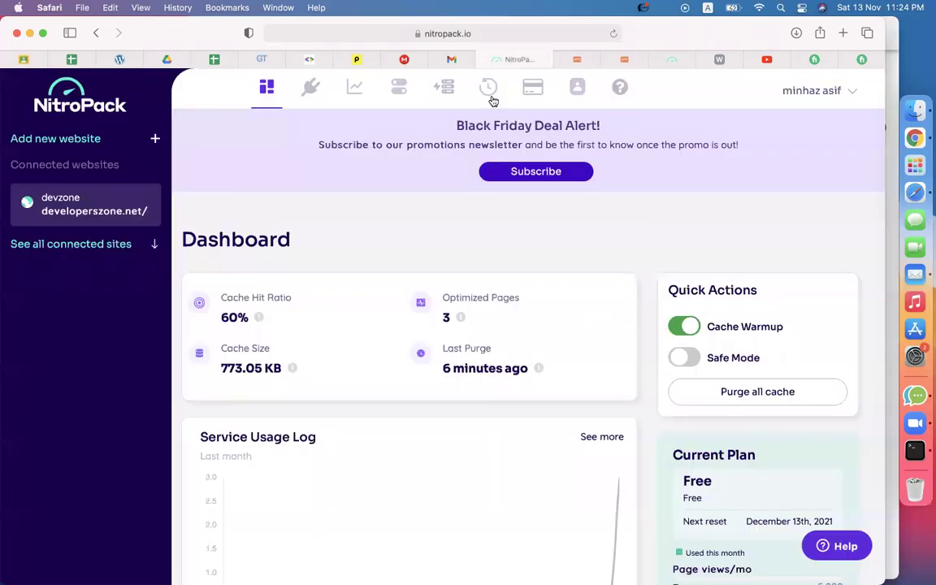
{"action": "left_click", "coordinate": [479, 63]}
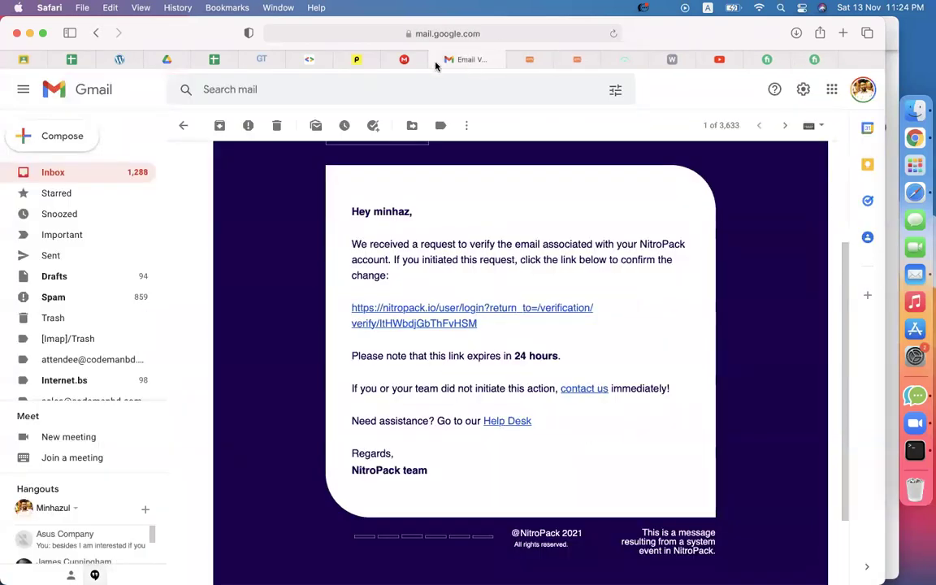
{"action": "left_click", "coordinate": [437, 62]}
{"action": "left_click", "coordinate": [435, 65]}
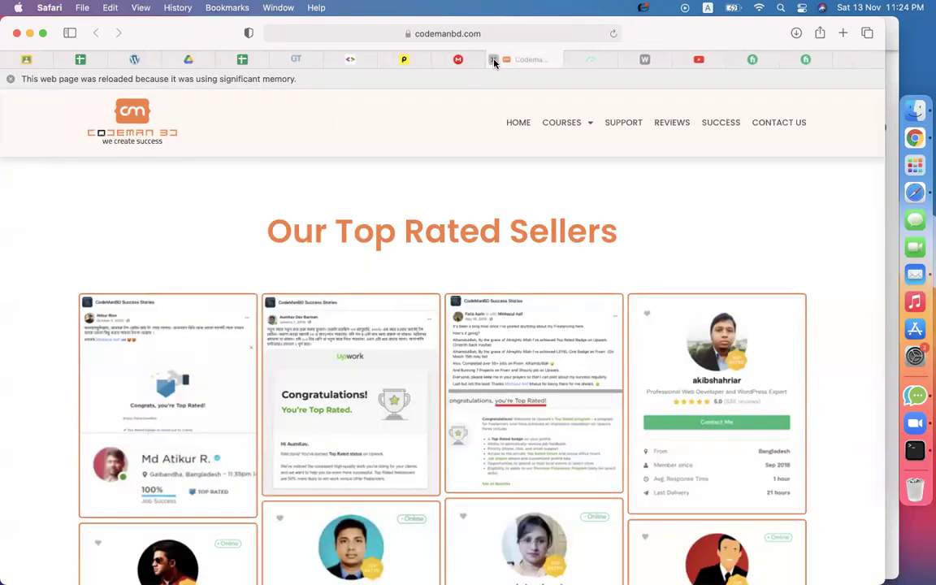
Step: Close the remaining CodemanBD, NitroPack pricing, YouTube and two green tabs
{"action": "left_click", "coordinate": [494, 63]}
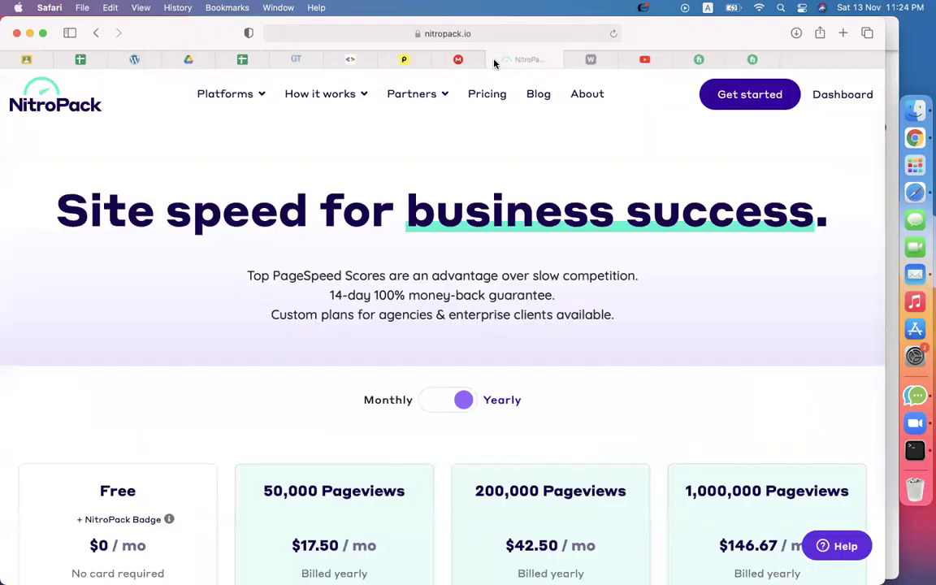
{"action": "left_click", "coordinate": [494, 63]}
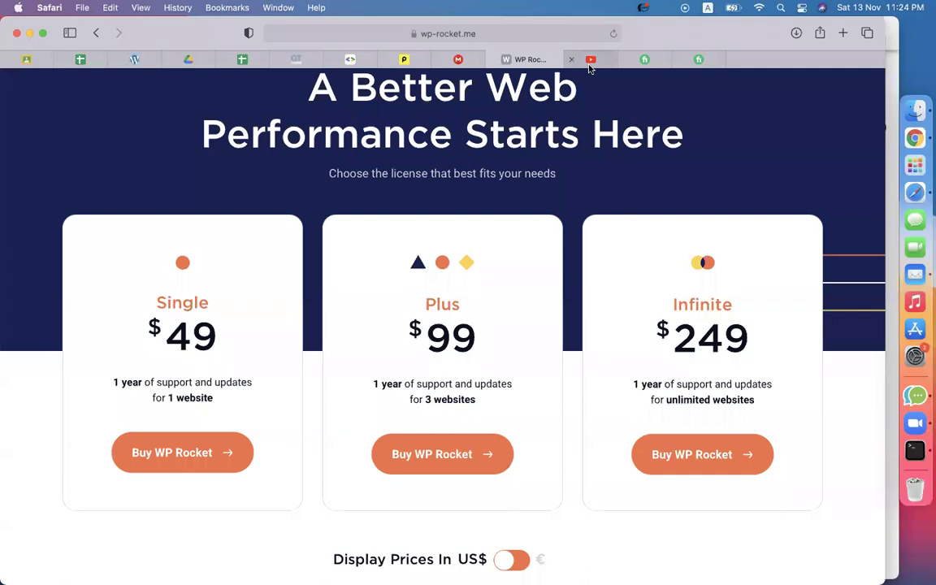
{"action": "left_click", "coordinate": [572, 63]}
{"action": "left_click", "coordinate": [571, 63]}
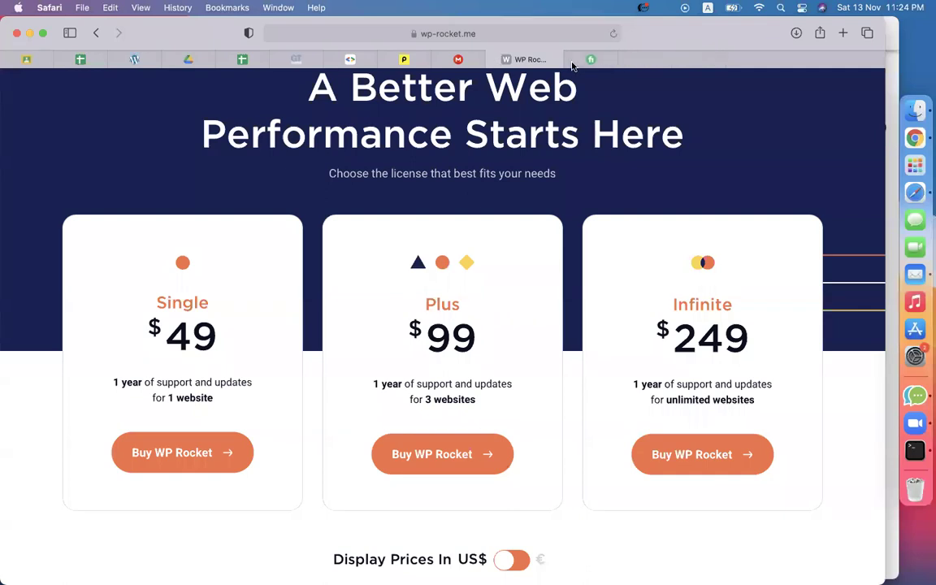
{"action": "left_click", "coordinate": [572, 63]}
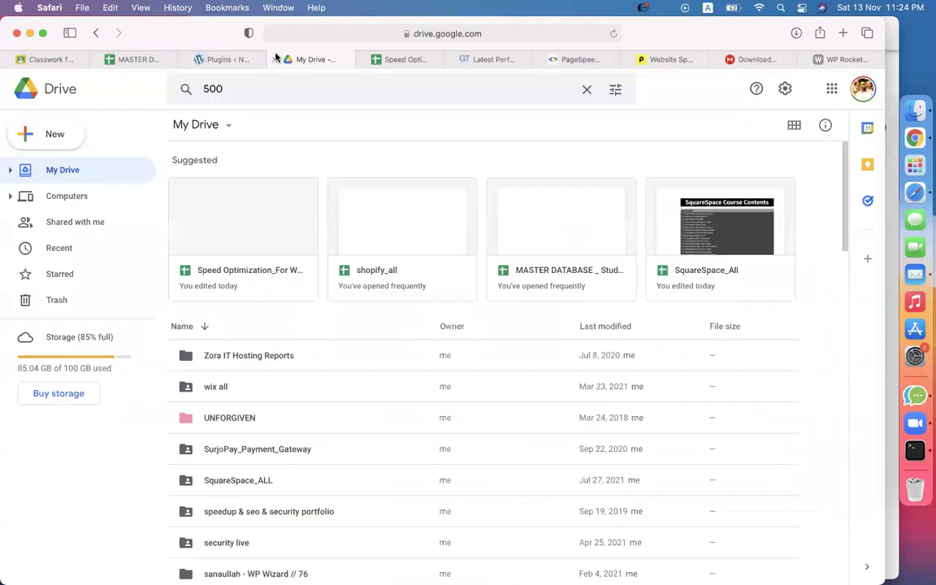
{"action": "left_click", "coordinate": [275, 60]}
Step: Close My Drive and check the 'Plugin activated' notice on the Plugins page
{"action": "left_click", "coordinate": [274, 59]}
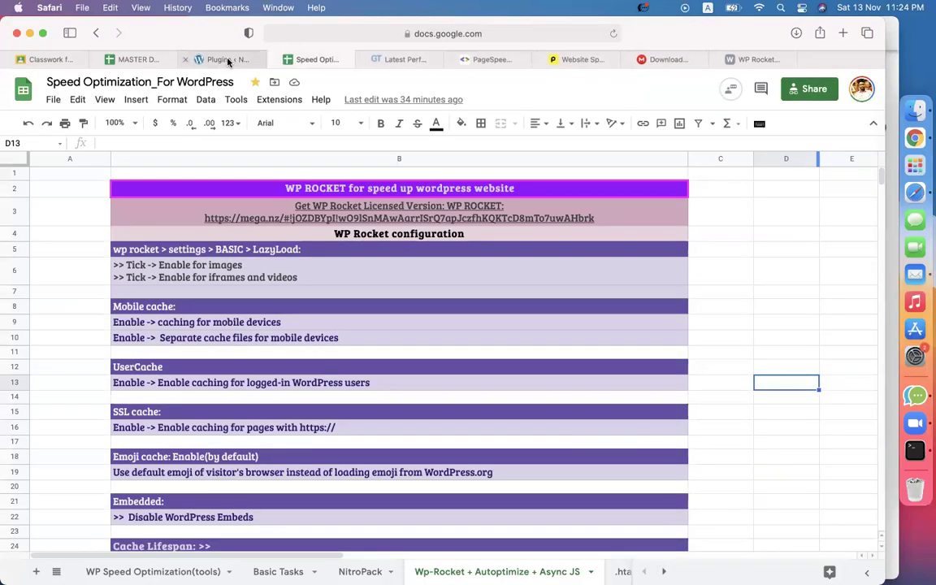
{"action": "left_click", "coordinate": [260, 59]}
{"action": "triple_click", "coordinate": [162, 138]}
{"action": "triple_click", "coordinate": [163, 139]}
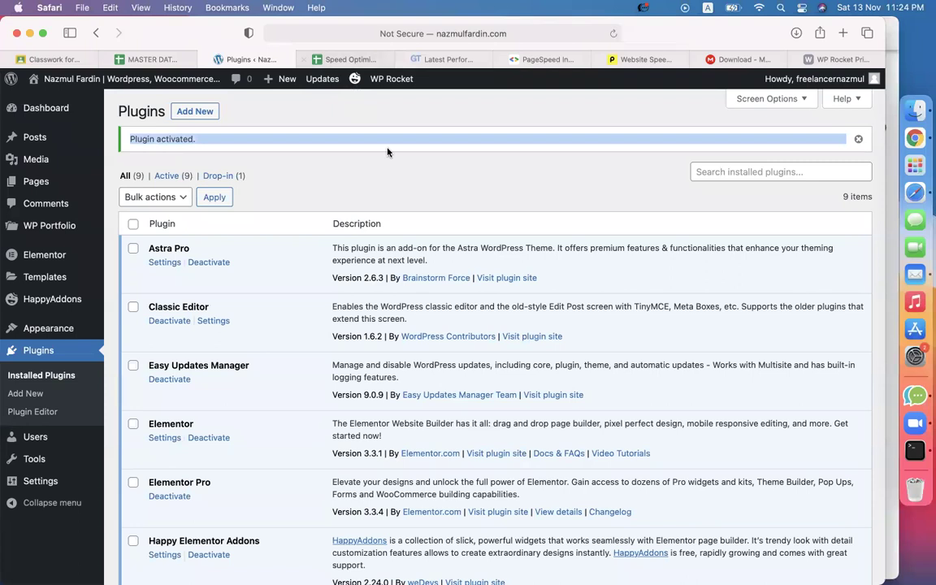
{"action": "left_click", "coordinate": [390, 169]}
{"action": "left_click", "coordinate": [346, 60]}
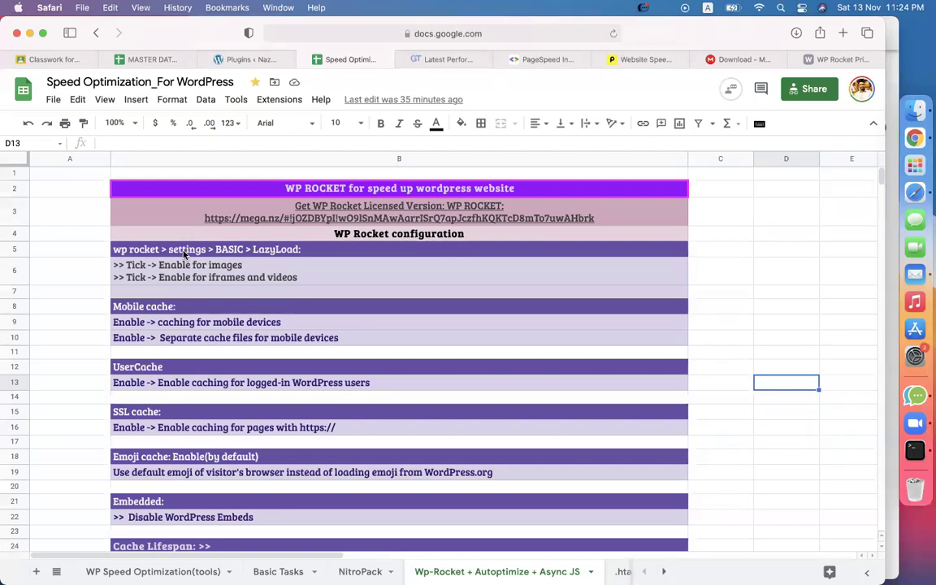
Step: Go to Settings > WP Rocket to reach the WP Rocket 2.10.12 Basic tab
{"action": "left_click", "coordinate": [243, 60]}
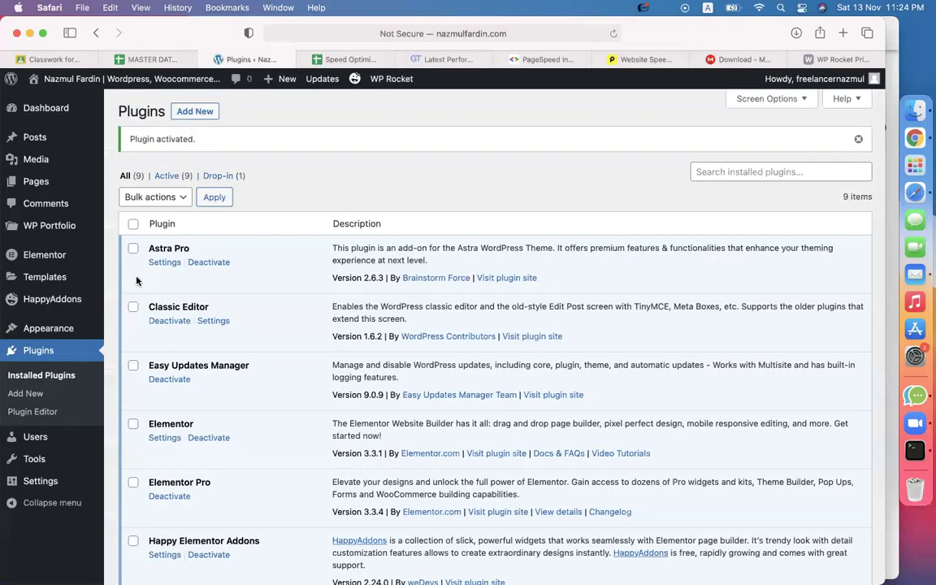
{"action": "mouse_move", "coordinate": [77, 484]}
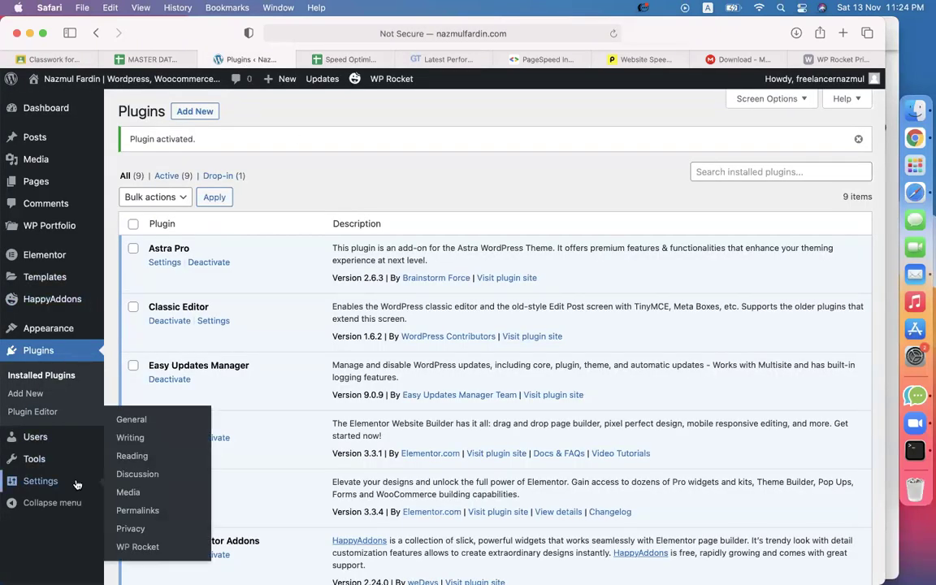
{"action": "left_click", "coordinate": [137, 548]}
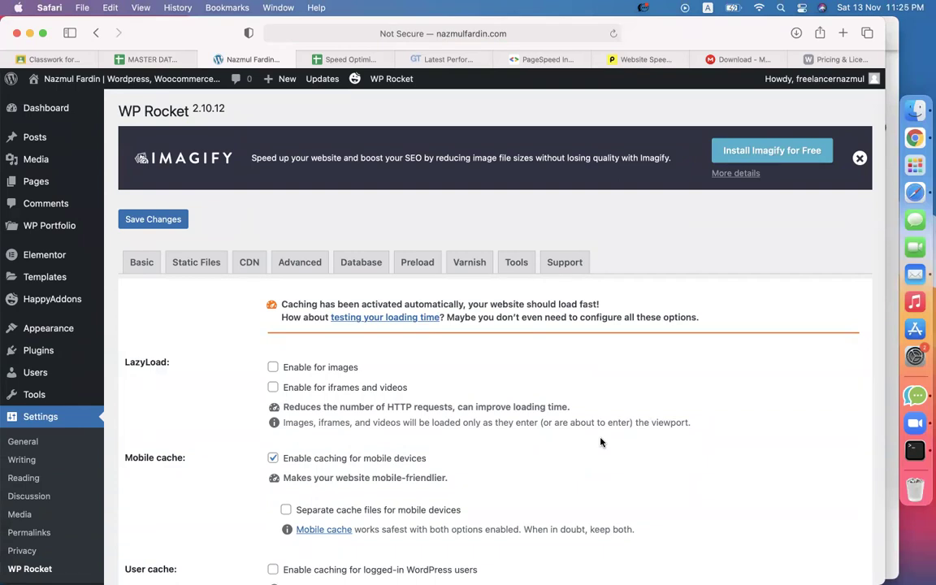
{"action": "scroll", "coordinate": [600, 441], "scroll_direction": "down", "scroll_amount": 3}
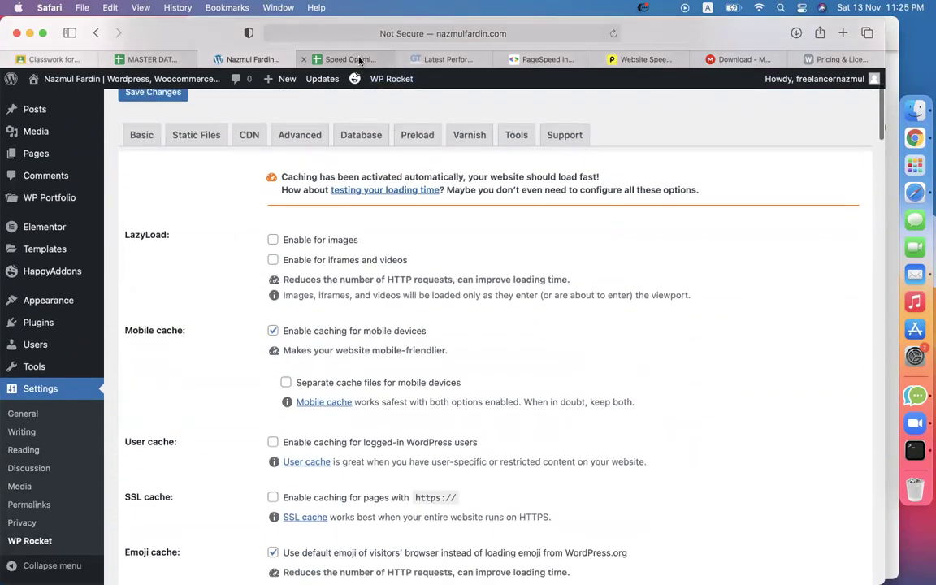
Step: Following the sheet's LazyLoad notes, enable LazyLoad for images and for iframes and videos
{"action": "left_click", "coordinate": [349, 59]}
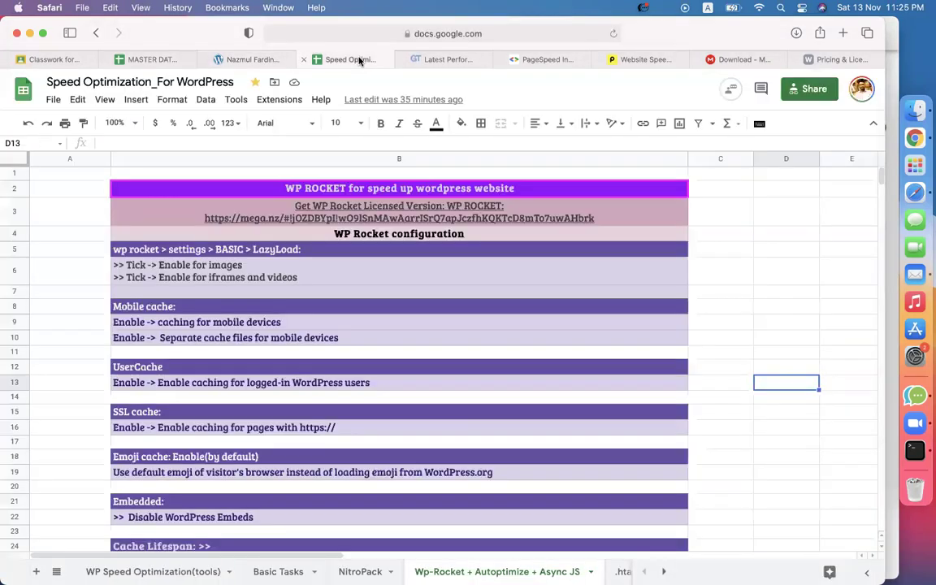
{"action": "left_click", "coordinate": [187, 251]}
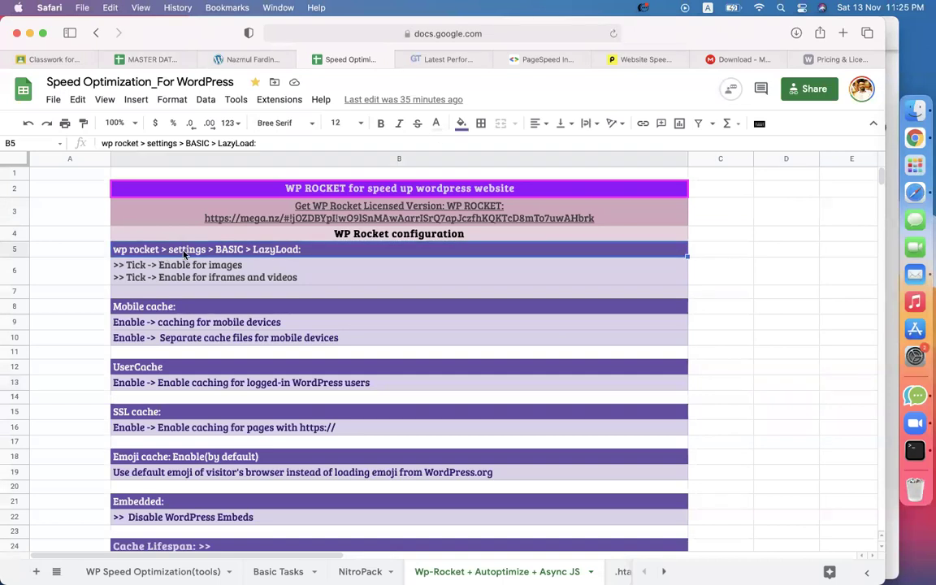
{"action": "left_click", "coordinate": [150, 275]}
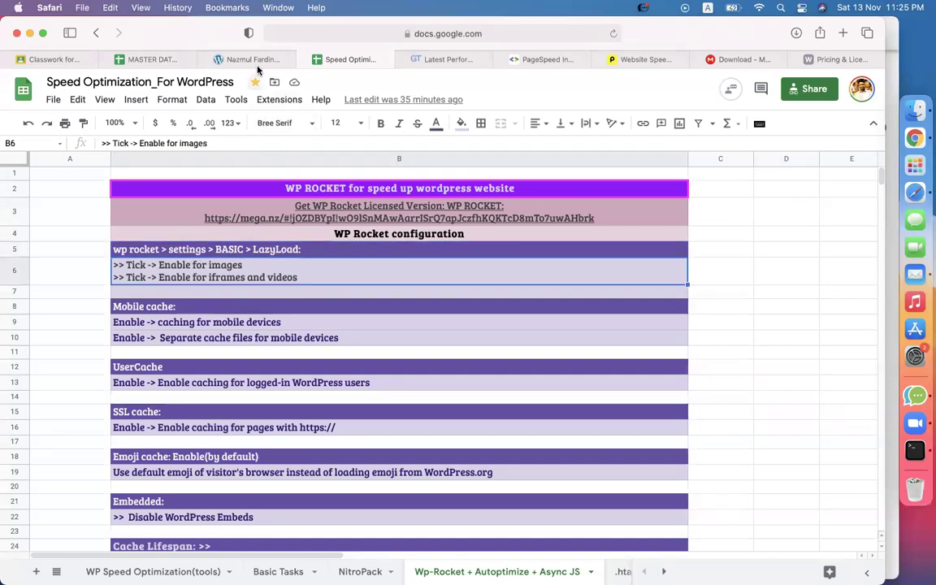
{"action": "left_click", "coordinate": [243, 59]}
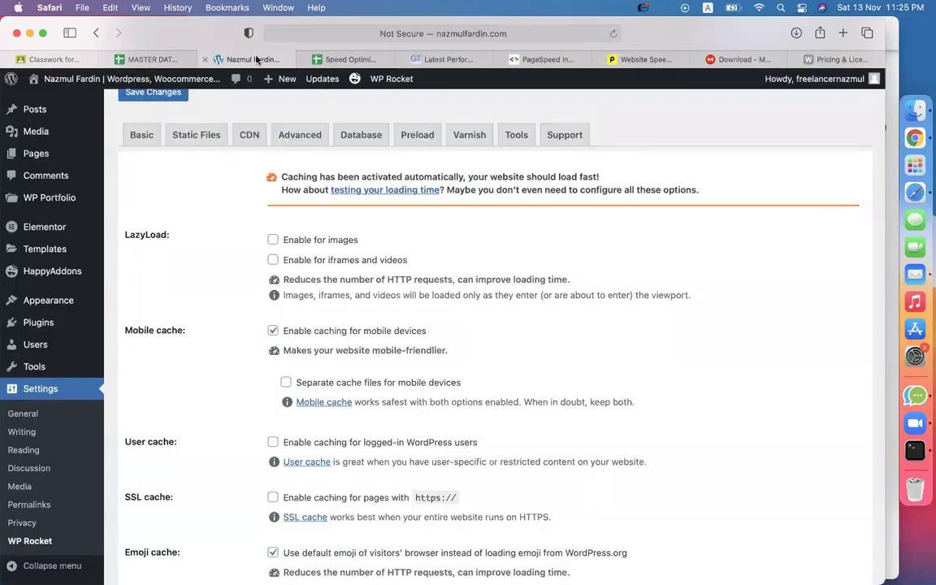
{"action": "left_click", "coordinate": [273, 240]}
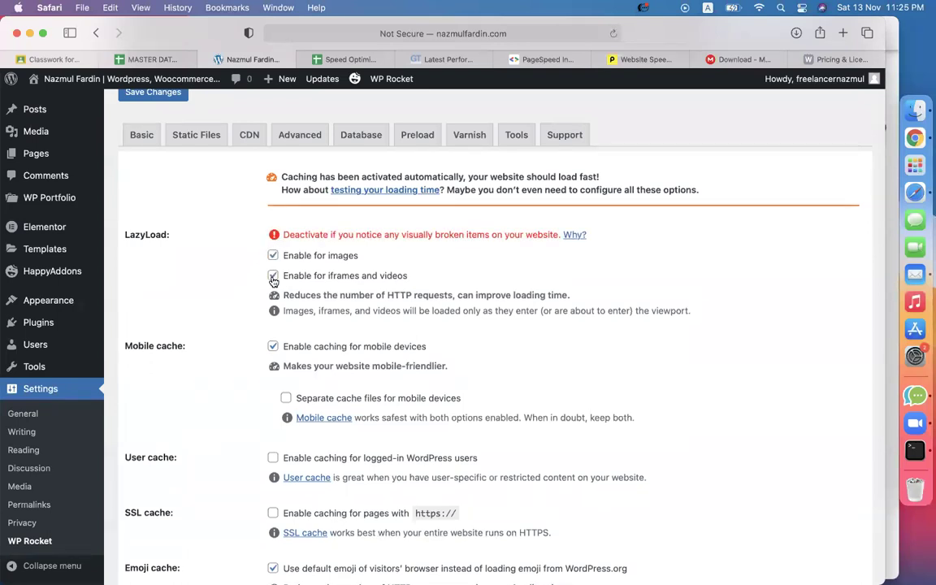
{"action": "left_click", "coordinate": [273, 277]}
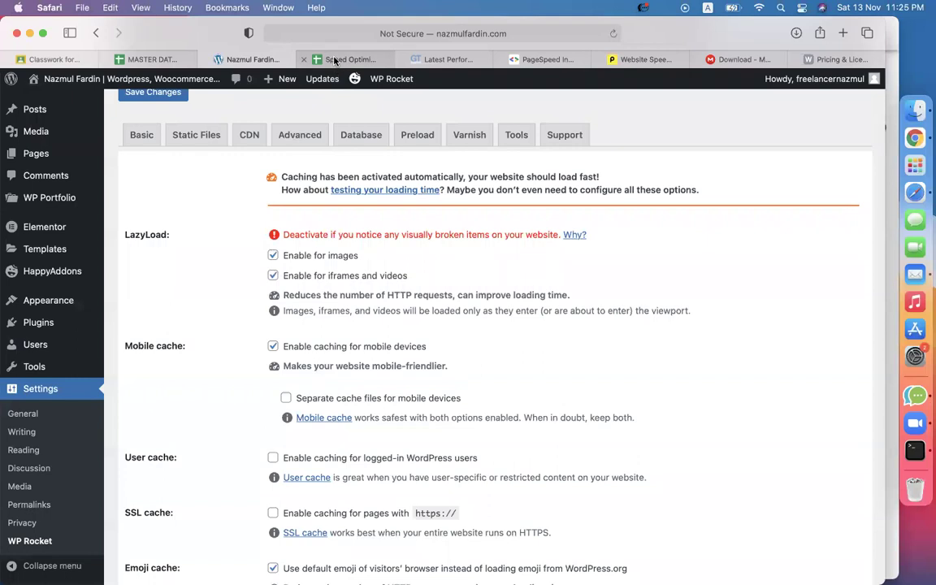
Step: Following the Mobile cache notes, enable separate cache files for mobile devices
{"action": "left_click", "coordinate": [337, 59]}
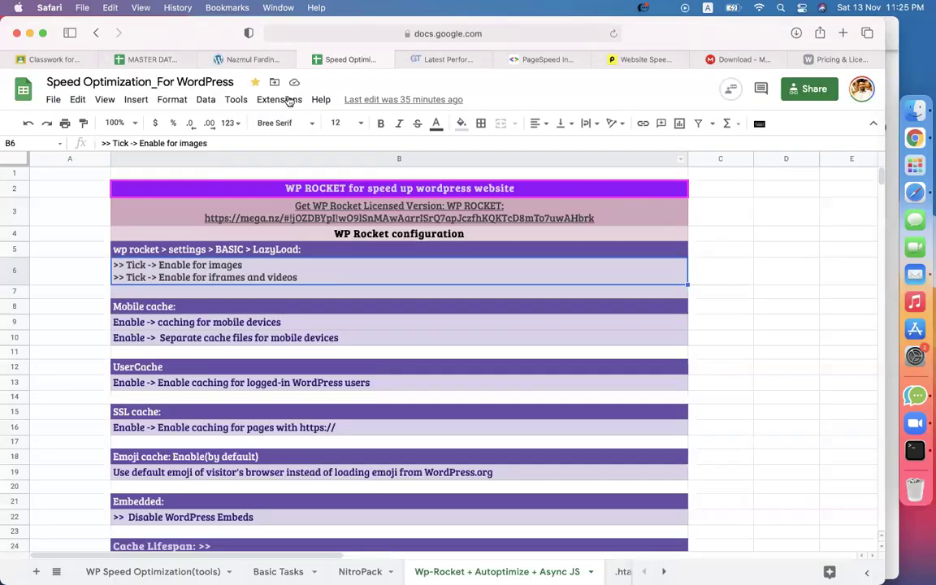
{"action": "left_click", "coordinate": [243, 60]}
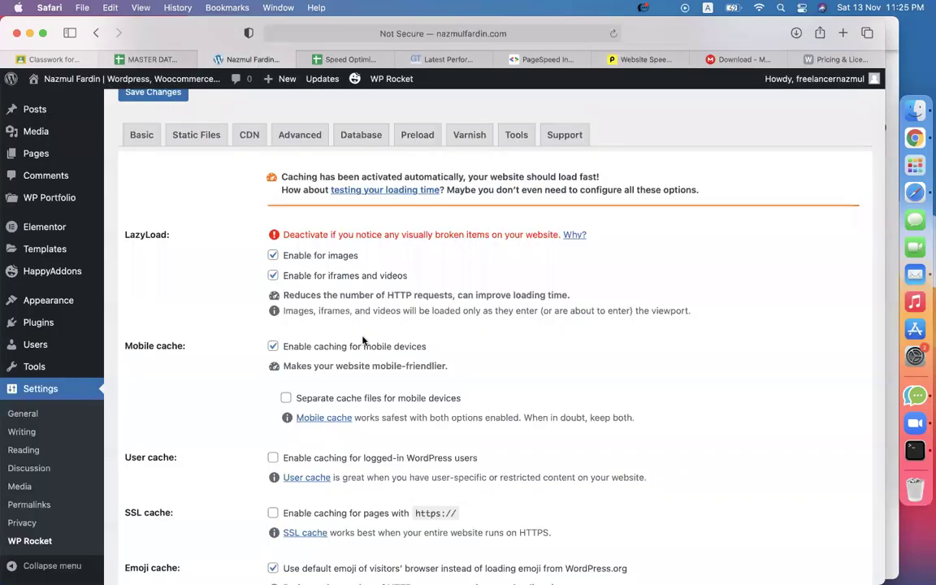
{"action": "left_click", "coordinate": [337, 59]}
{"action": "left_click", "coordinate": [165, 309]}
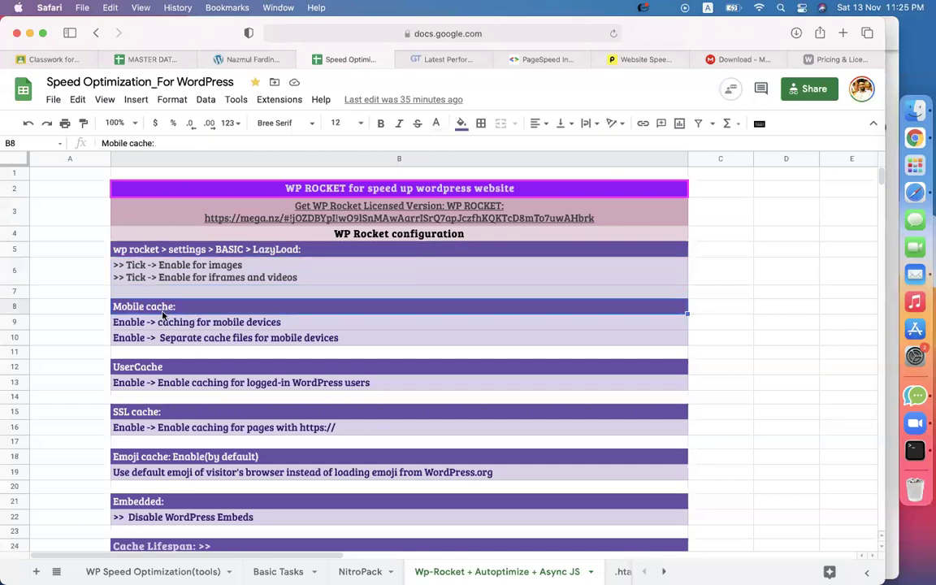
{"action": "left_click", "coordinate": [164, 322]}
{"action": "left_click", "coordinate": [165, 338]}
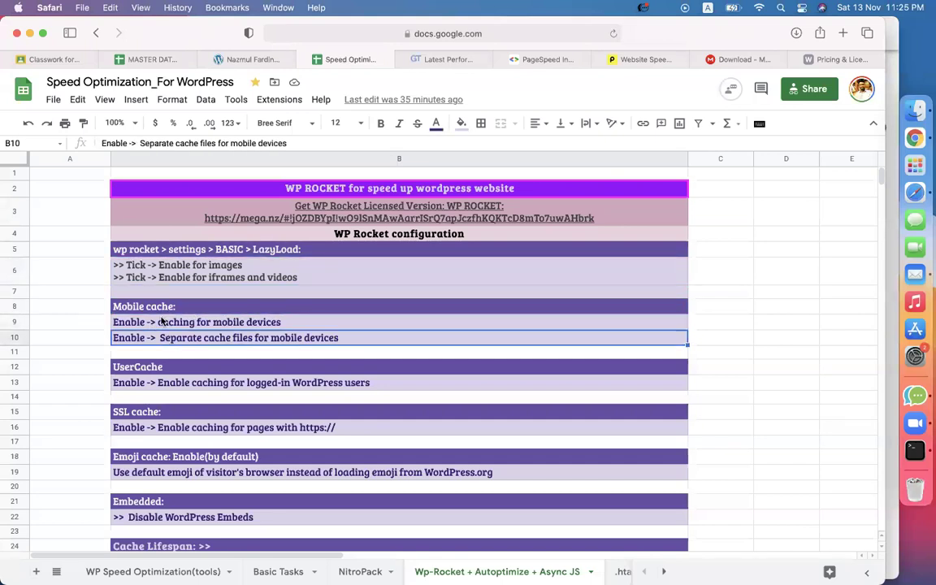
{"action": "left_click", "coordinate": [245, 60]}
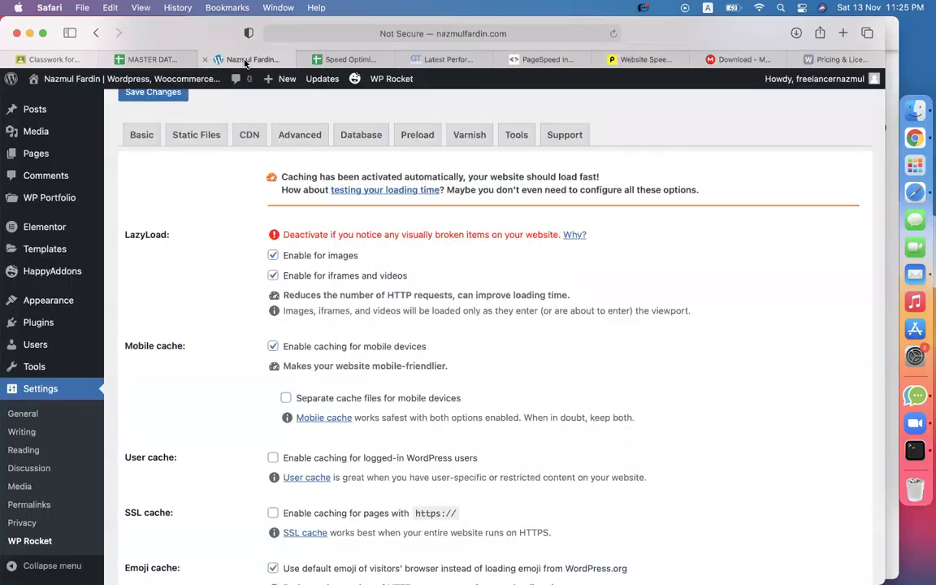
{"action": "left_click", "coordinate": [286, 399]}
{"action": "scroll", "coordinate": [585, 397], "scroll_direction": "down", "scroll_amount": 5}
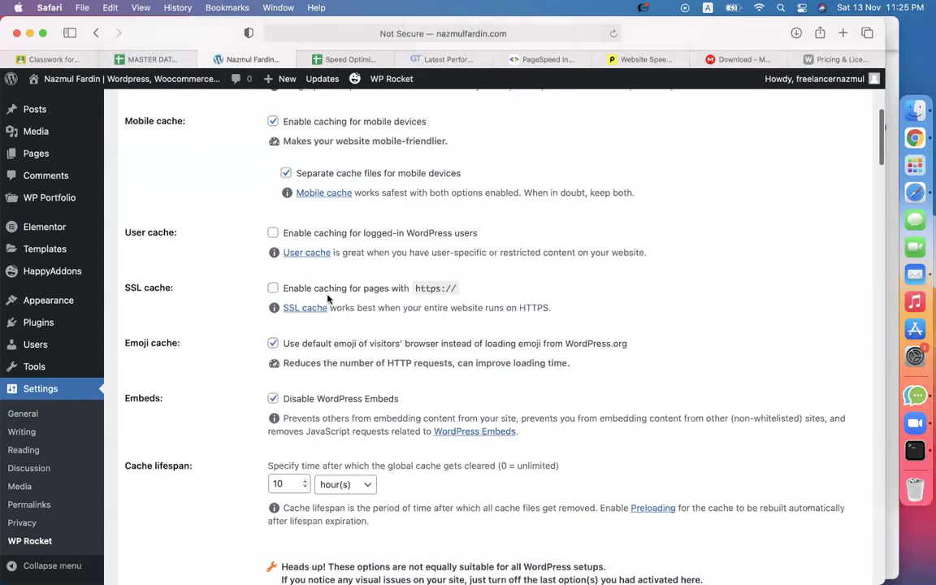
Step: Read the sheet's UserCache notes on caching for logged-in users
{"action": "left_click", "coordinate": [325, 59]}
{"action": "left_click", "coordinate": [152, 367]}
{"action": "left_click", "coordinate": [152, 383]}
{"action": "scroll", "coordinate": [147, 382], "scroll_direction": "down", "scroll_amount": 3}
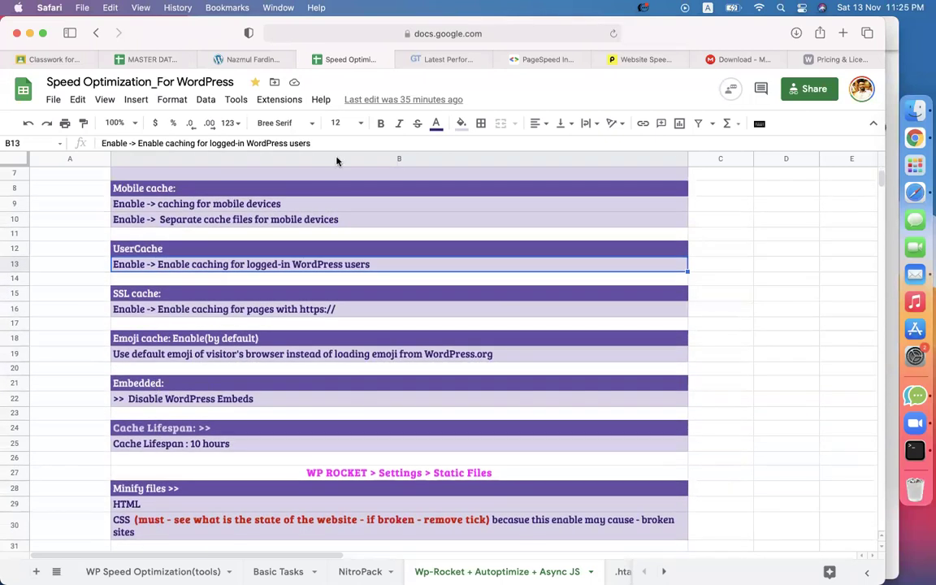
{"action": "left_click", "coordinate": [239, 58]}
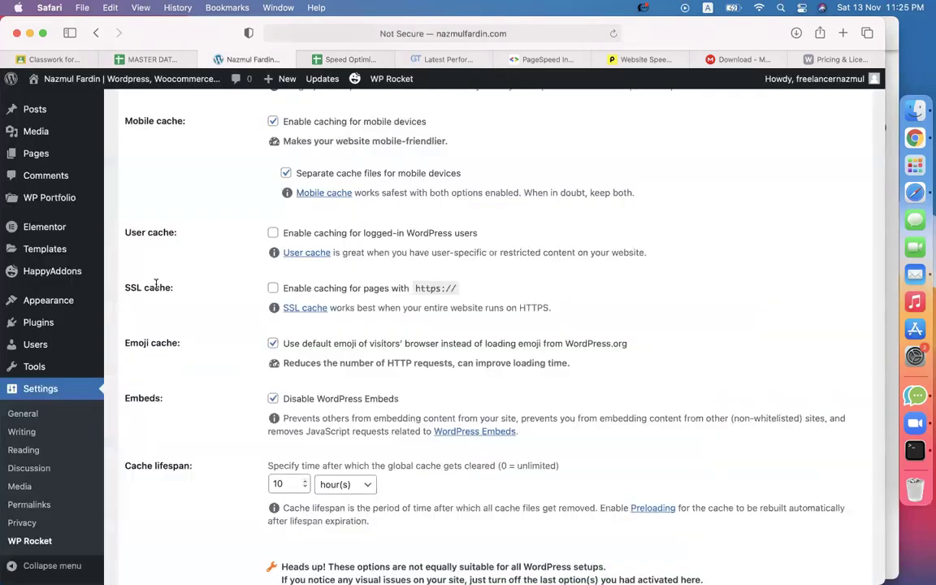
{"action": "left_click", "coordinate": [272, 234]}
{"action": "left_click", "coordinate": [272, 288]}
{"action": "left_click", "coordinate": [350, 59]}
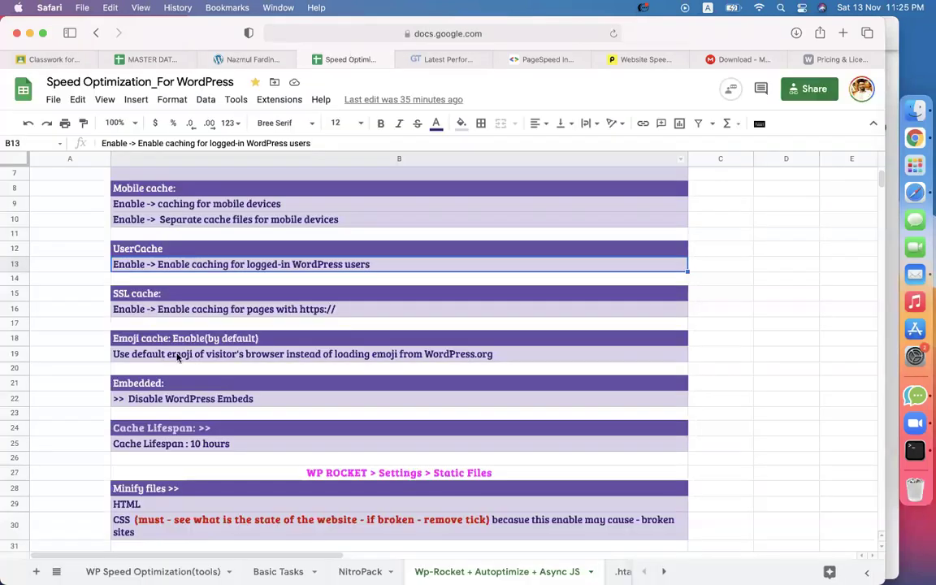
{"action": "left_click", "coordinate": [160, 336]}
{"action": "scroll", "coordinate": [213, 296], "scroll_direction": "down", "scroll_amount": 3}
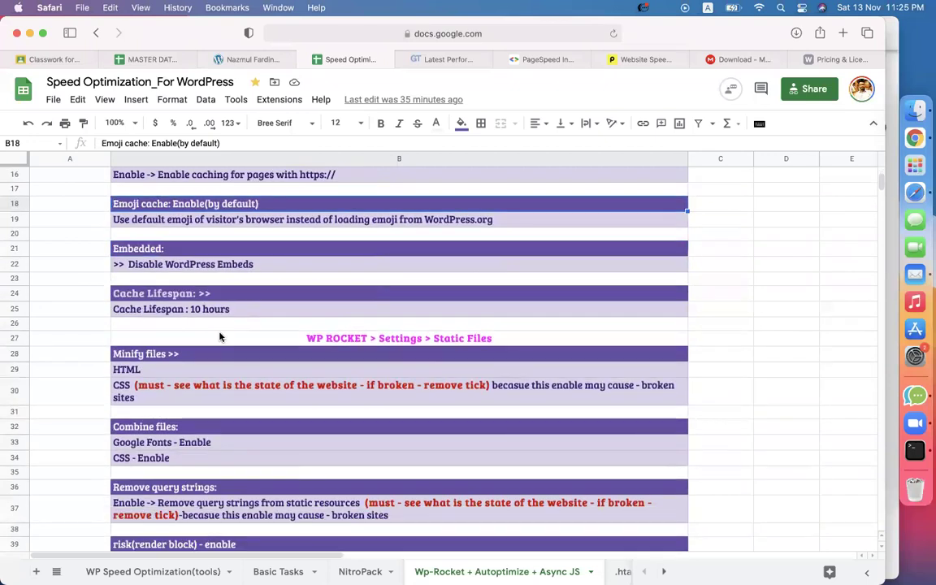
{"action": "left_click", "coordinate": [235, 58]}
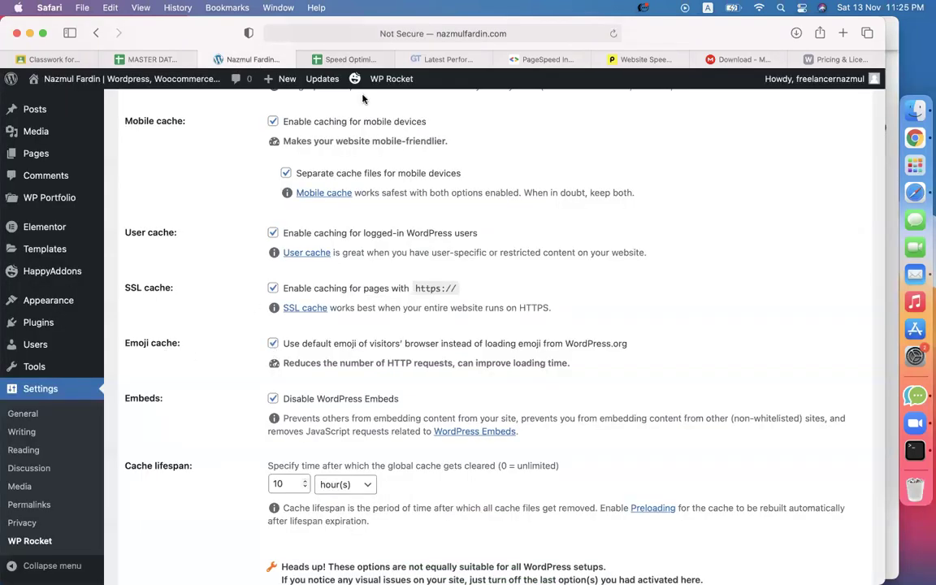
{"action": "left_click", "coordinate": [347, 60]}
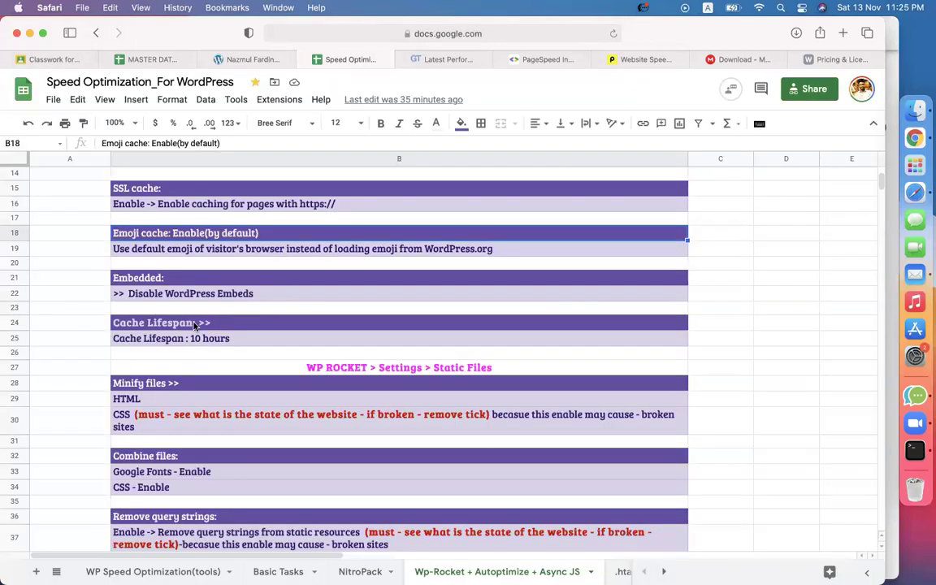
{"action": "left_click", "coordinate": [171, 278]}
{"action": "left_click", "coordinate": [175, 293]}
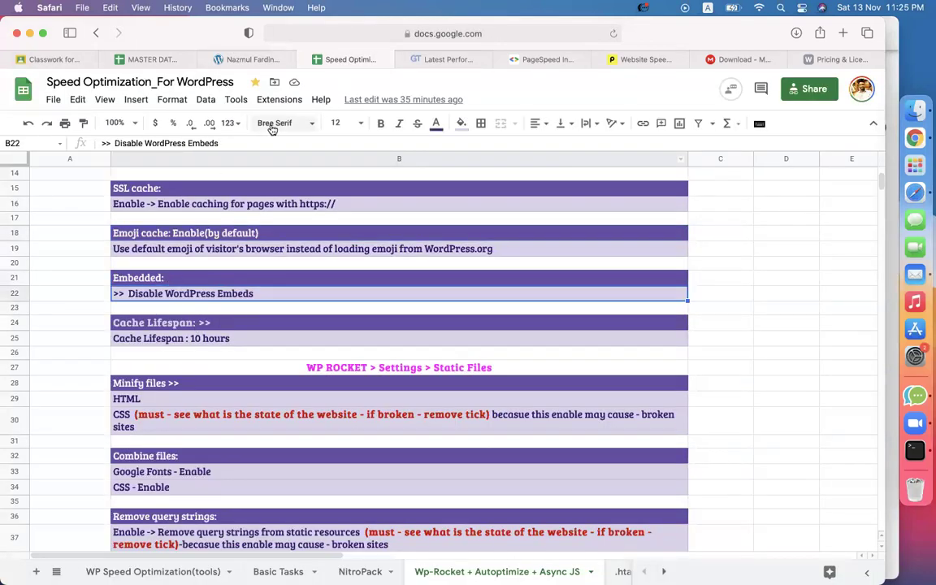
{"action": "left_click", "coordinate": [252, 60]}
{"action": "scroll", "coordinate": [325, 244], "scroll_direction": "down", "scroll_amount": 3}
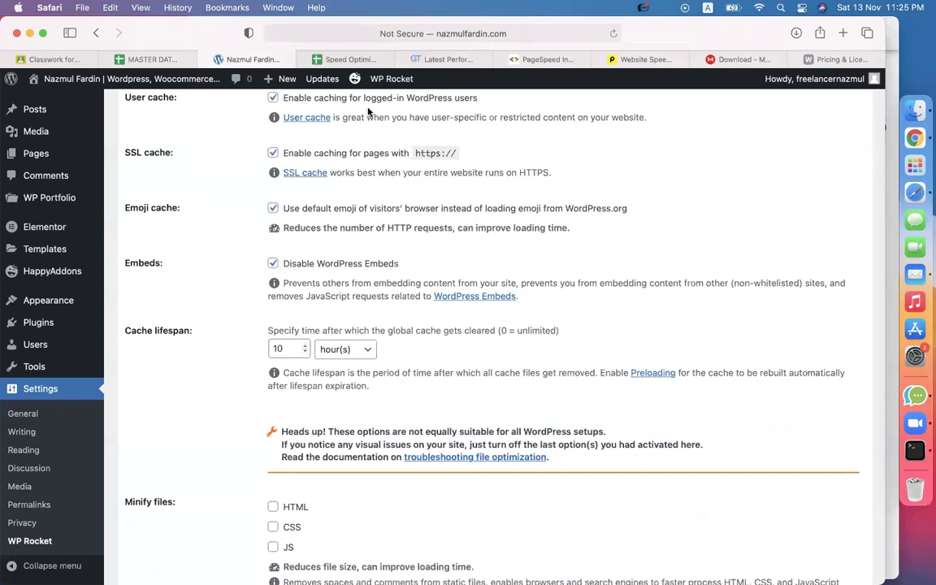
{"action": "left_click", "coordinate": [355, 60]}
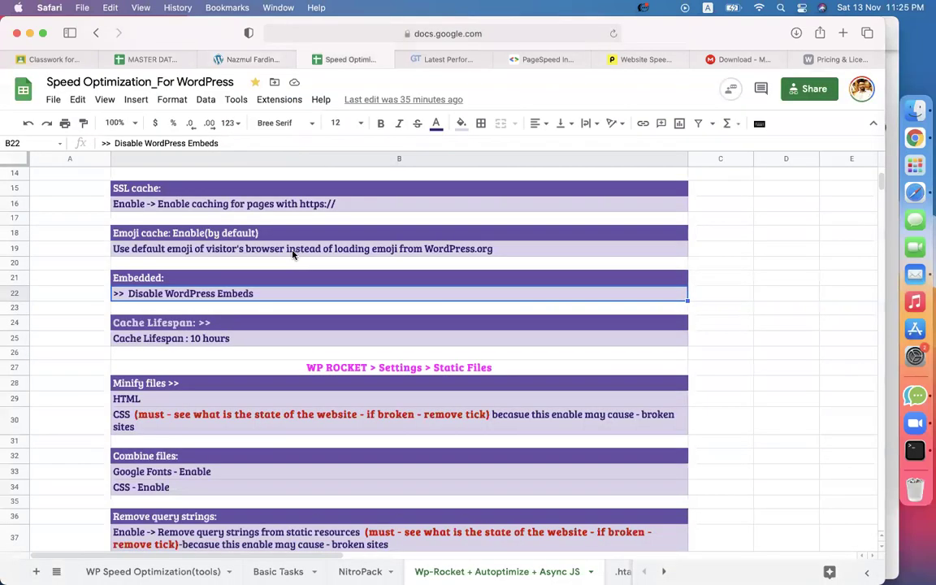
{"action": "left_click", "coordinate": [210, 339]}
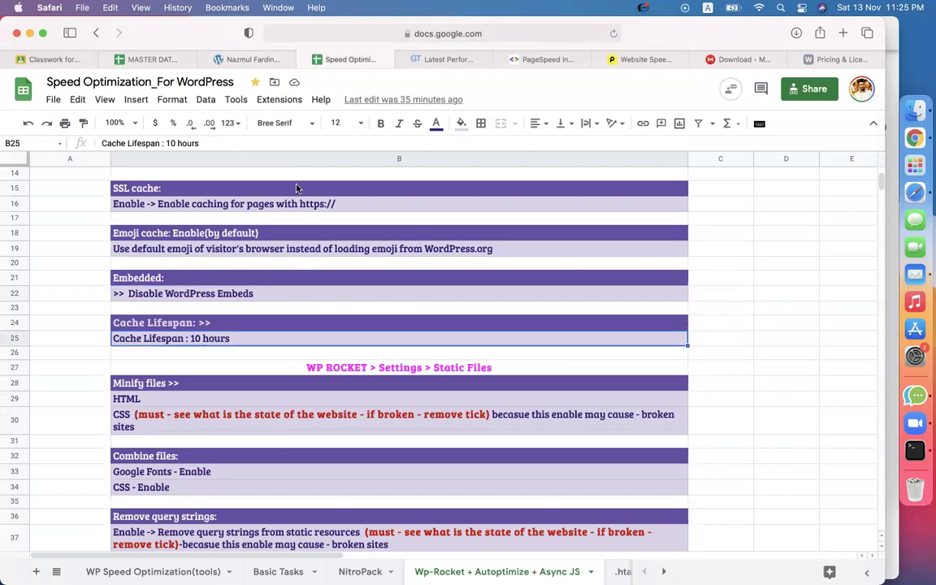
{"action": "left_click", "coordinate": [248, 59]}
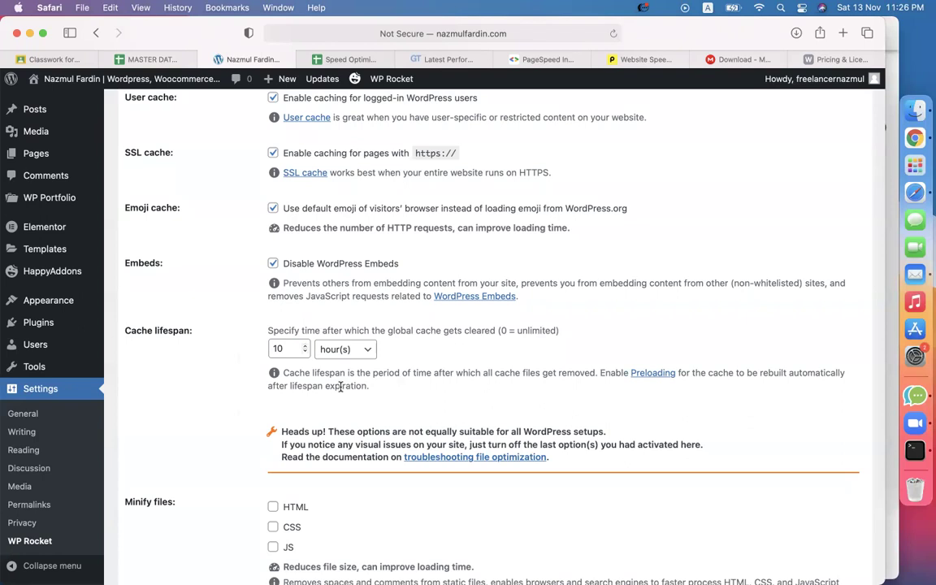
Step: Keep the cache lifespan at 10 hours and scroll down to Minify files
{"action": "left_click_drag", "start_coordinate": [302, 348], "coordinate": [266, 348]}
{"action": "left_click", "coordinate": [264, 388]}
{"action": "scroll", "coordinate": [204, 370], "scroll_direction": "down", "scroll_amount": 3}
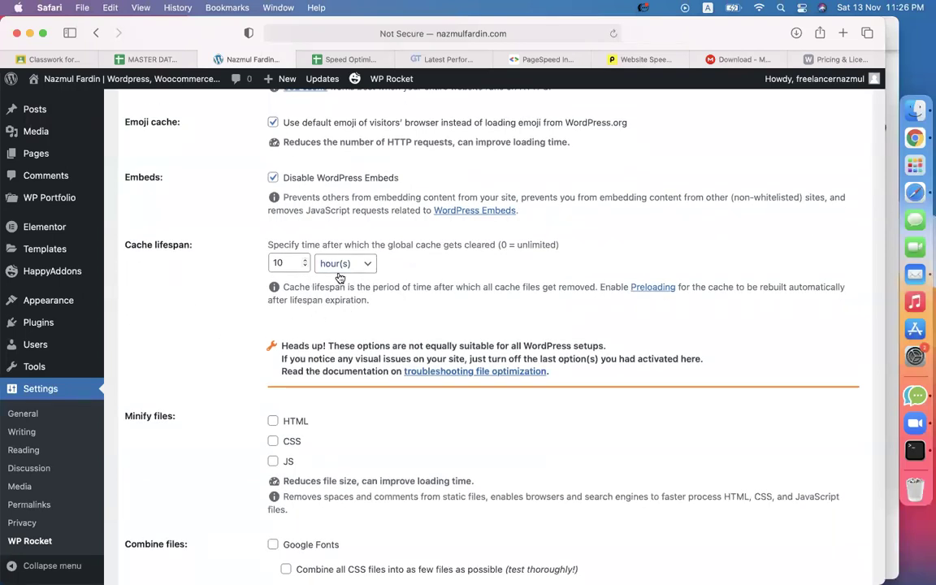
{"action": "scroll", "coordinate": [214, 340], "scroll_direction": "down", "scroll_amount": 1}
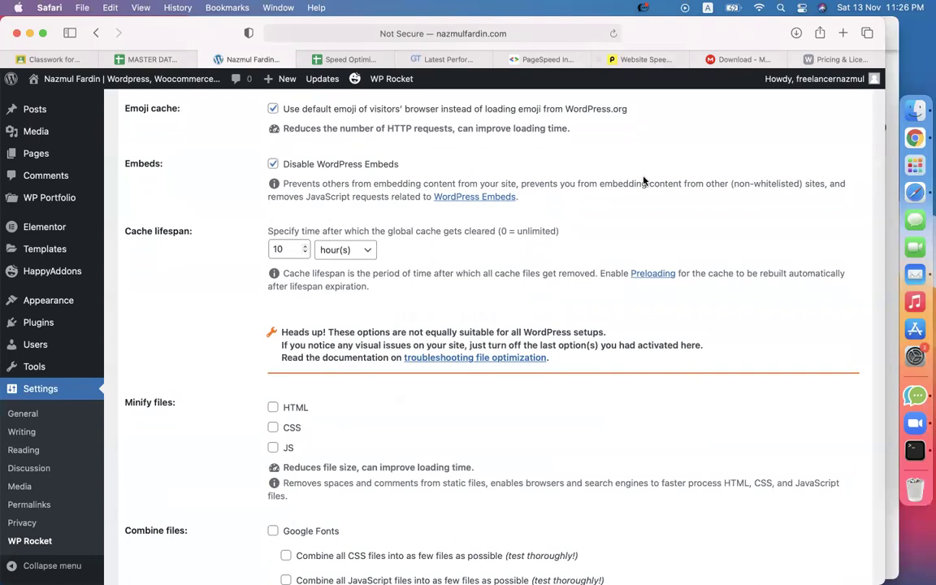
{"action": "scroll", "coordinate": [189, 320], "scroll_direction": "down", "scroll_amount": 5}
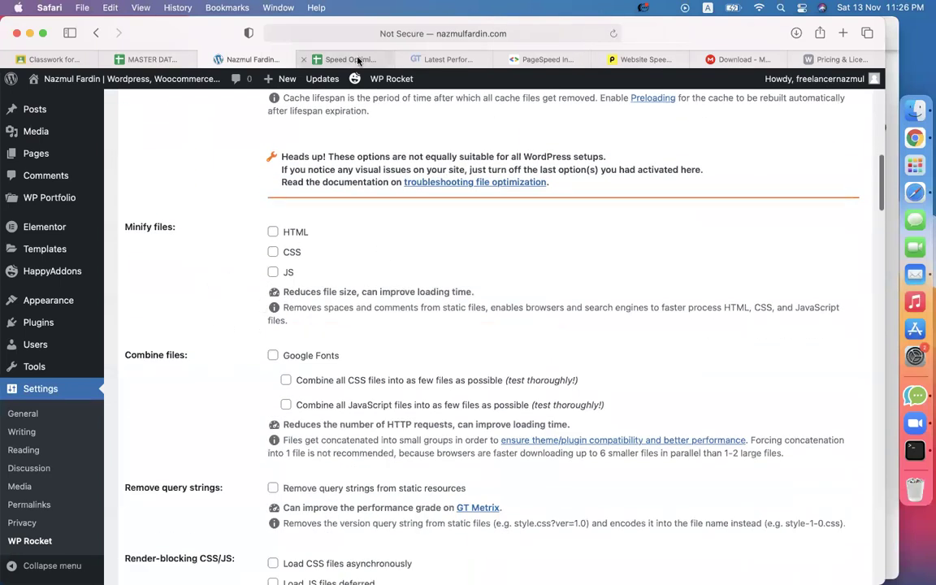
Step: Review the sheet's Minify files notes, then return to WP Rocket settings
{"action": "left_click", "coordinate": [333, 60]}
{"action": "left_click", "coordinate": [208, 383]}
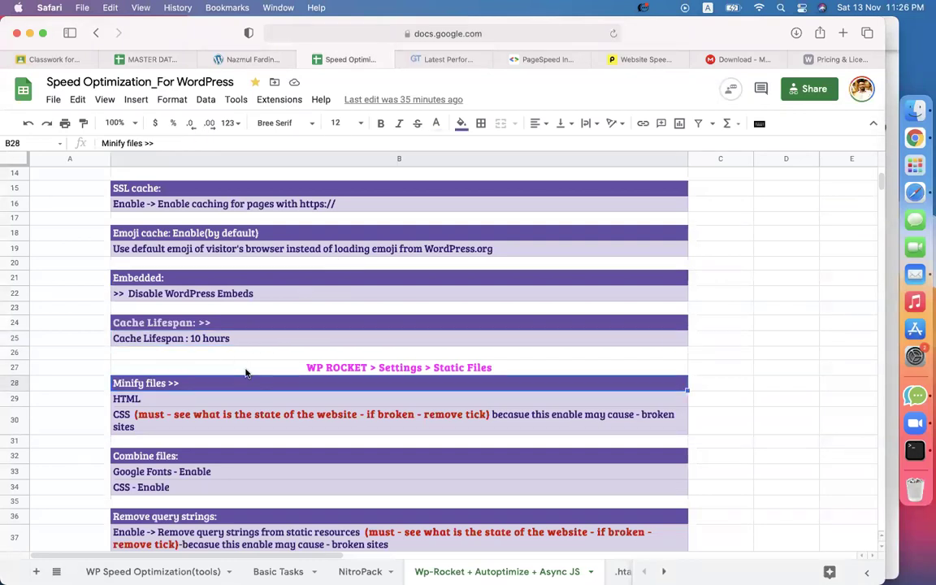
{"action": "scroll", "coordinate": [246, 372], "scroll_direction": "down", "scroll_amount": 1}
{"action": "left_click", "coordinate": [248, 59]}
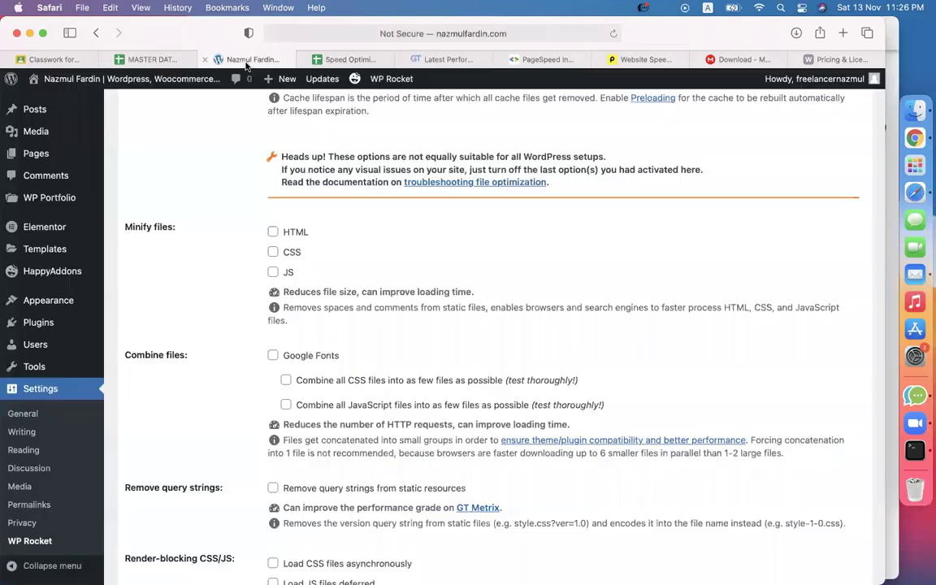
Step: Open Visit Site in a new tab, browse the homepage, then return to WP Rocket
{"action": "mouse_move", "coordinate": [63, 81]}
{"action": "right_click", "coordinate": [63, 104]}
{"action": "left_click", "coordinate": [69, 109]}
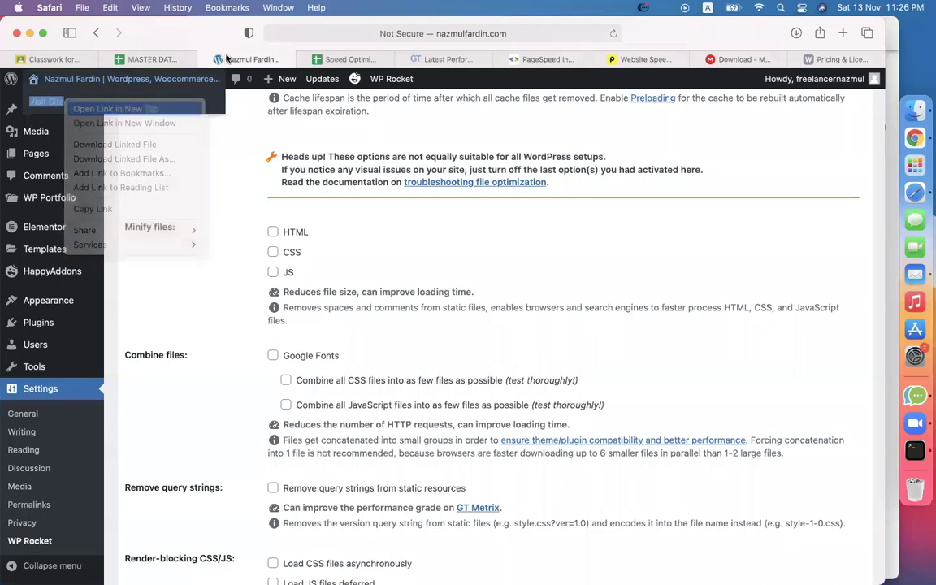
{"action": "left_click", "coordinate": [316, 59]}
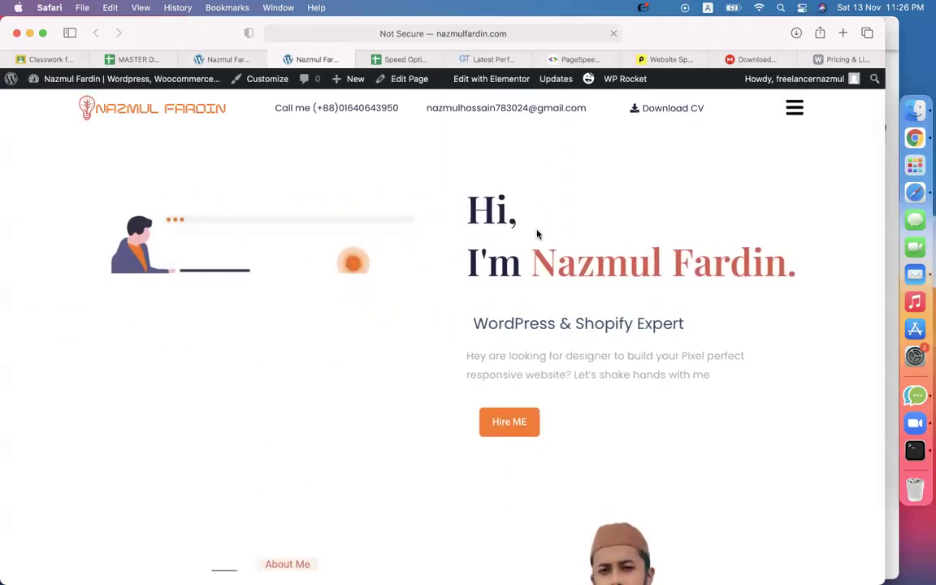
{"action": "scroll", "coordinate": [678, 314], "scroll_direction": "down", "scroll_amount": 1}
{"action": "scroll", "coordinate": [678, 314], "scroll_direction": "down", "scroll_amount": 20}
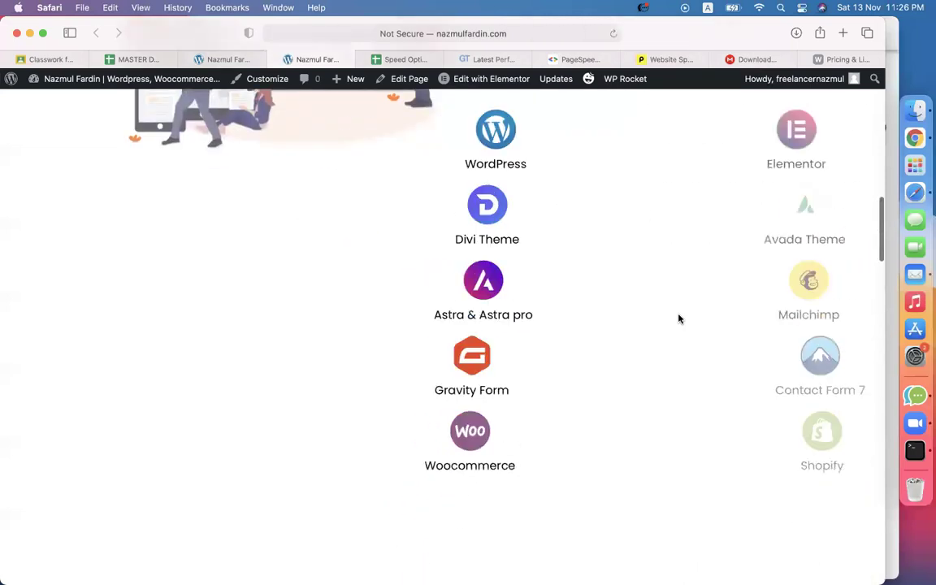
{"action": "scroll", "coordinate": [679, 318], "scroll_direction": "up", "scroll_amount": 10}
{"action": "scroll", "coordinate": [679, 318], "scroll_direction": "up", "scroll_amount": 10}
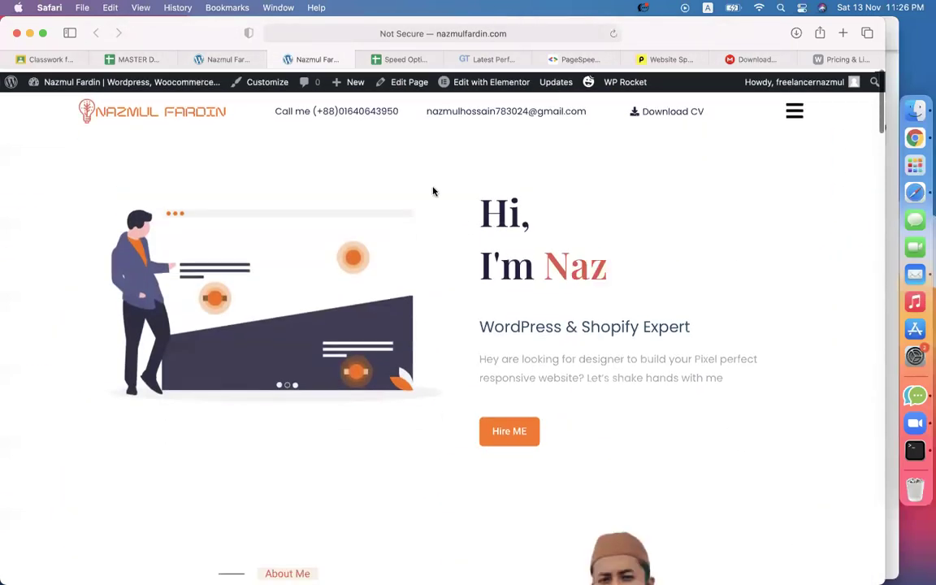
{"action": "left_click", "coordinate": [235, 60]}
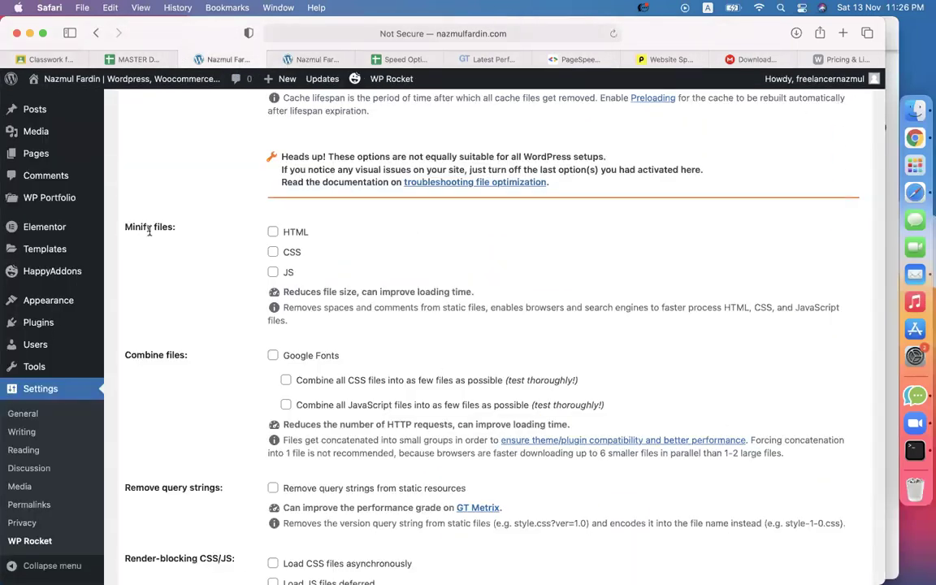
Step: Per the HTML and CSS minify notes, enable HTML and CSS minification
{"action": "left_click", "coordinate": [390, 59]}
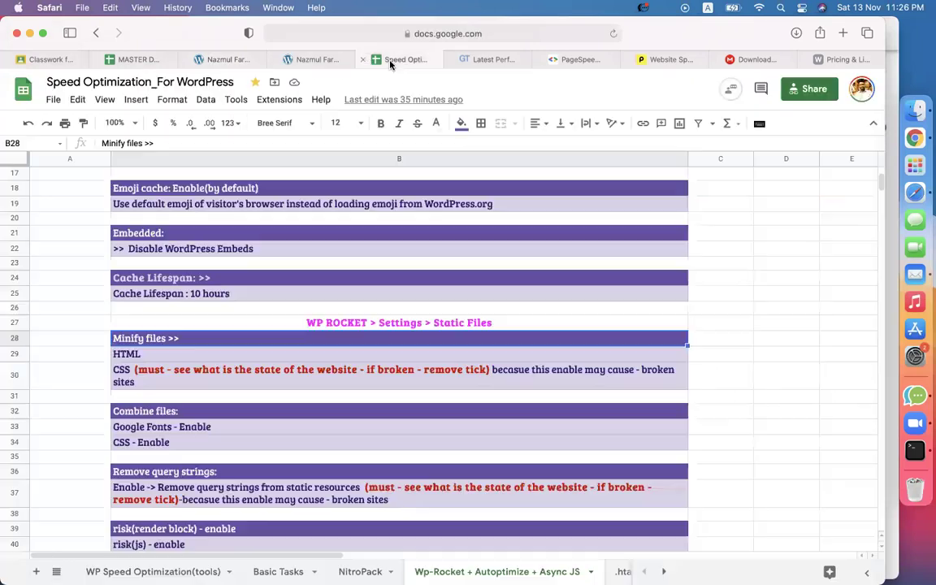
{"action": "left_click", "coordinate": [139, 360]}
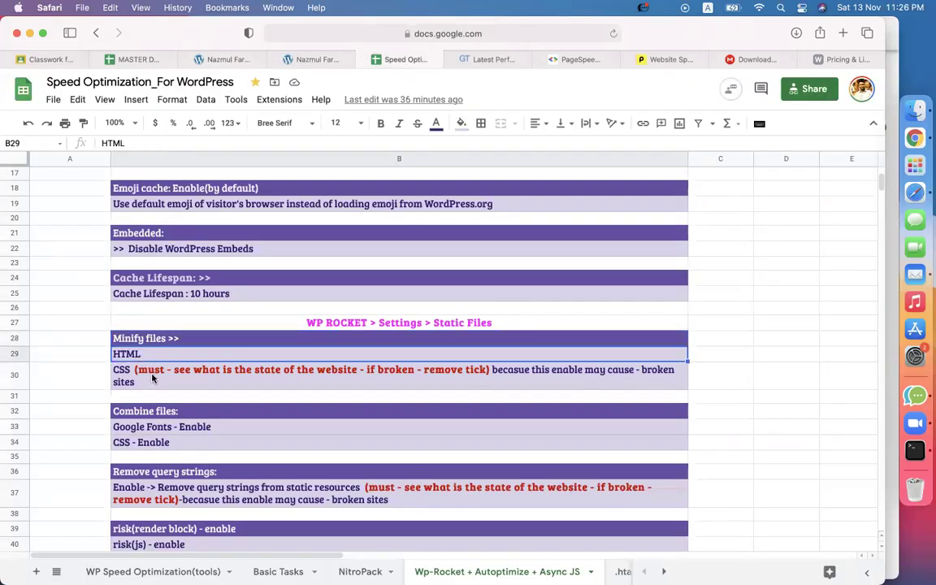
{"action": "left_click", "coordinate": [152, 378]}
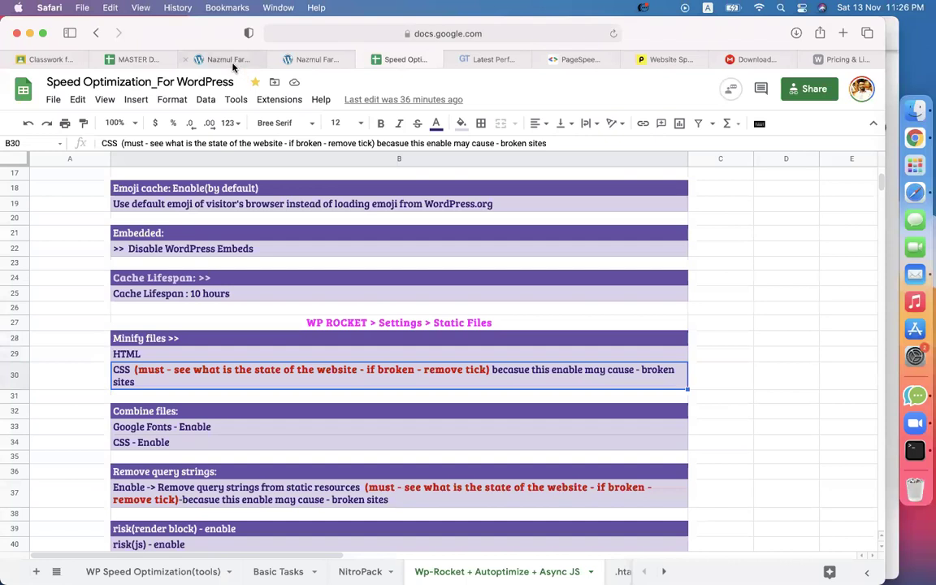
{"action": "left_click", "coordinate": [219, 60]}
{"action": "left_click", "coordinate": [274, 235]}
{"action": "left_click", "coordinate": [273, 267]}
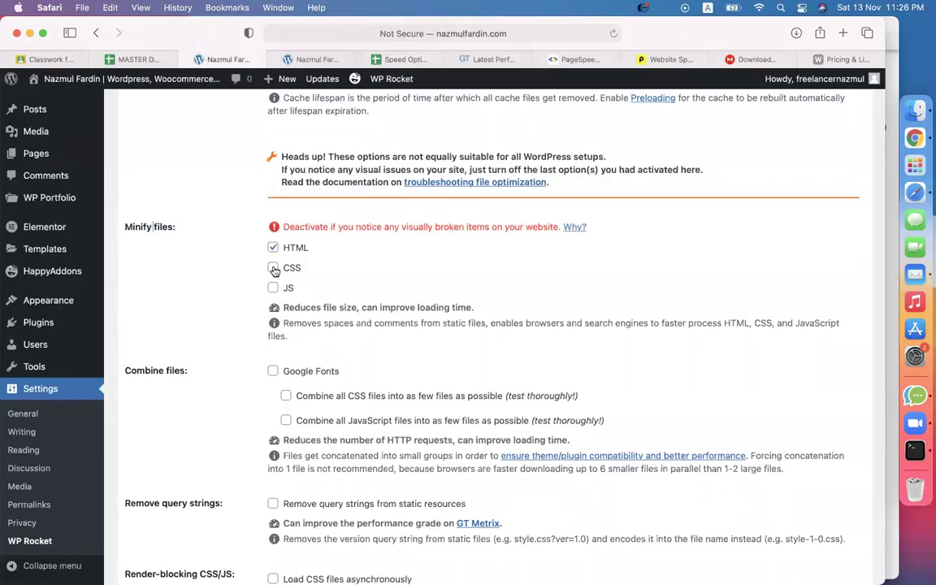
{"action": "scroll", "coordinate": [382, 290], "scroll_direction": "down", "scroll_amount": 1}
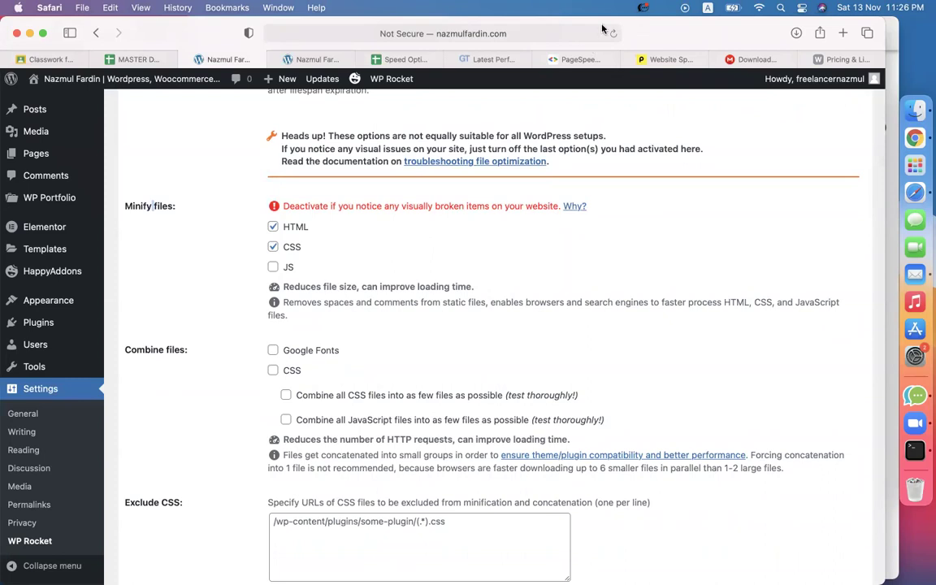
{"action": "scroll", "coordinate": [476, 269], "scroll_direction": "down", "scroll_amount": 3}
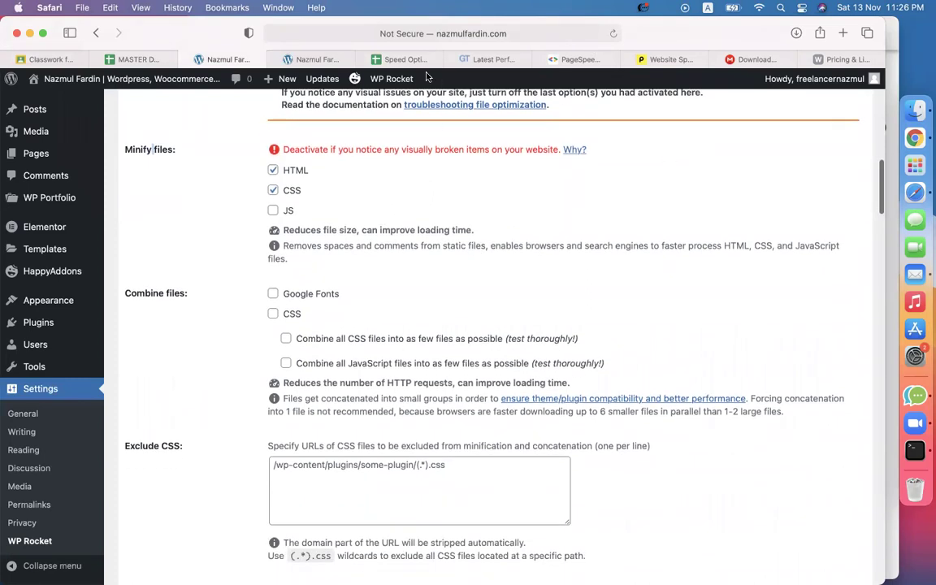
Step: Per the Combine files notes, enable combining Google Fonts and CSS files
{"action": "left_click", "coordinate": [398, 60]}
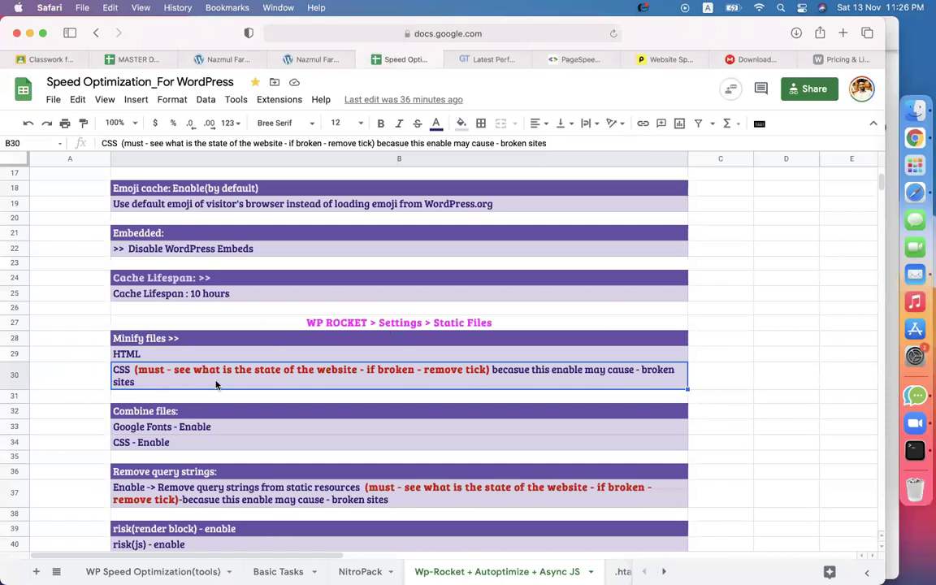
{"action": "scroll", "coordinate": [216, 385], "scroll_direction": "down", "scroll_amount": 5}
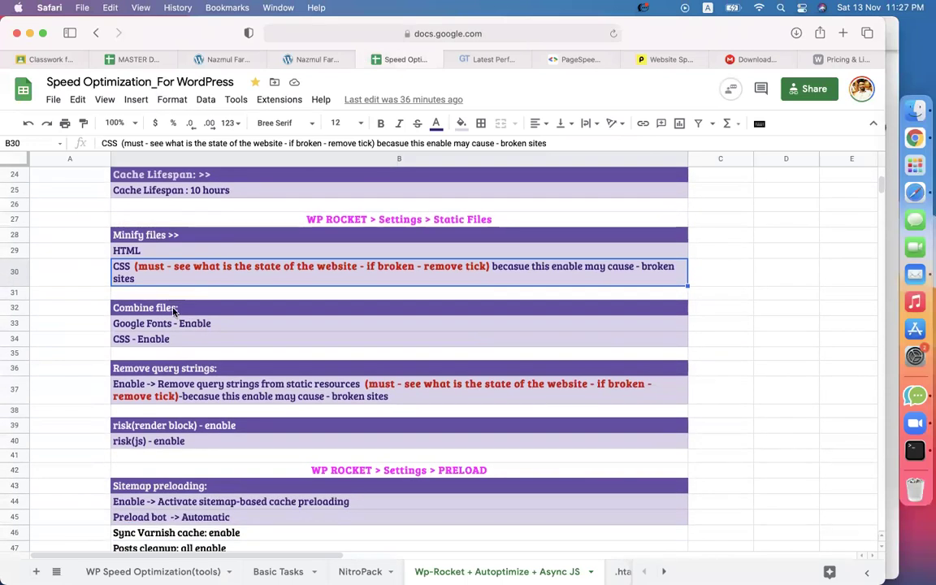
{"action": "left_click", "coordinate": [173, 311]}
{"action": "left_click", "coordinate": [178, 323]}
{"action": "left_click", "coordinate": [171, 339]}
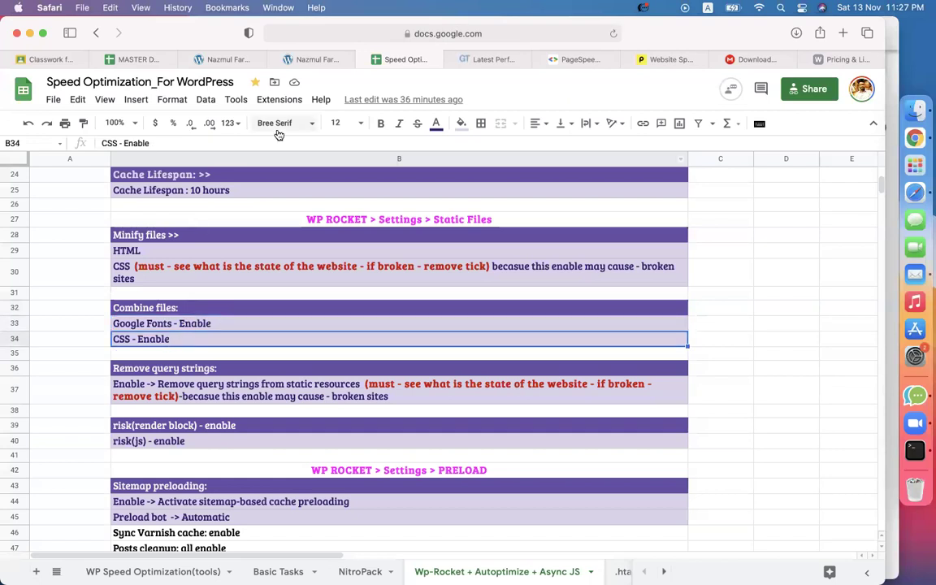
{"action": "left_click", "coordinate": [240, 61]}
{"action": "left_click", "coordinate": [273, 294]}
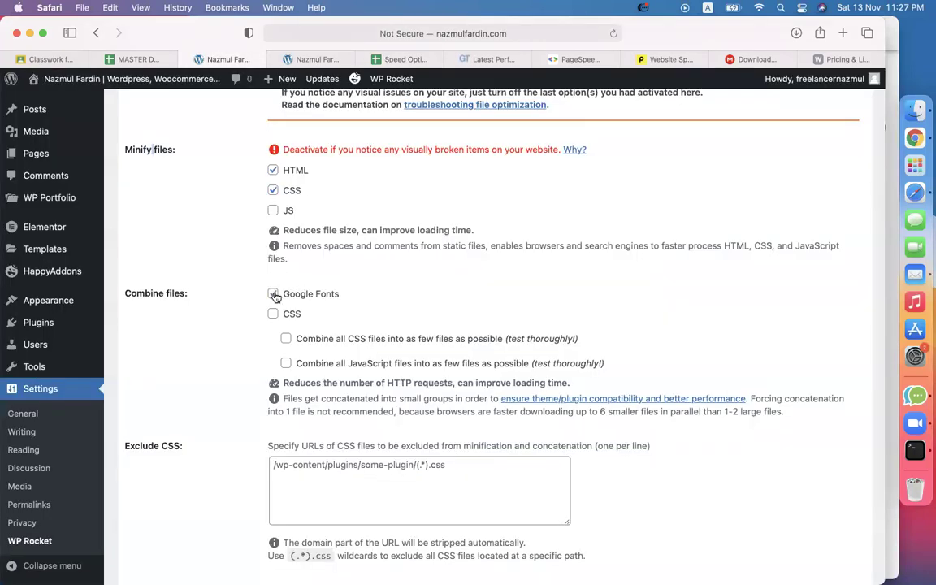
{"action": "left_click", "coordinate": [273, 314]}
{"action": "scroll", "coordinate": [403, 314], "scroll_direction": "down", "scroll_amount": 3}
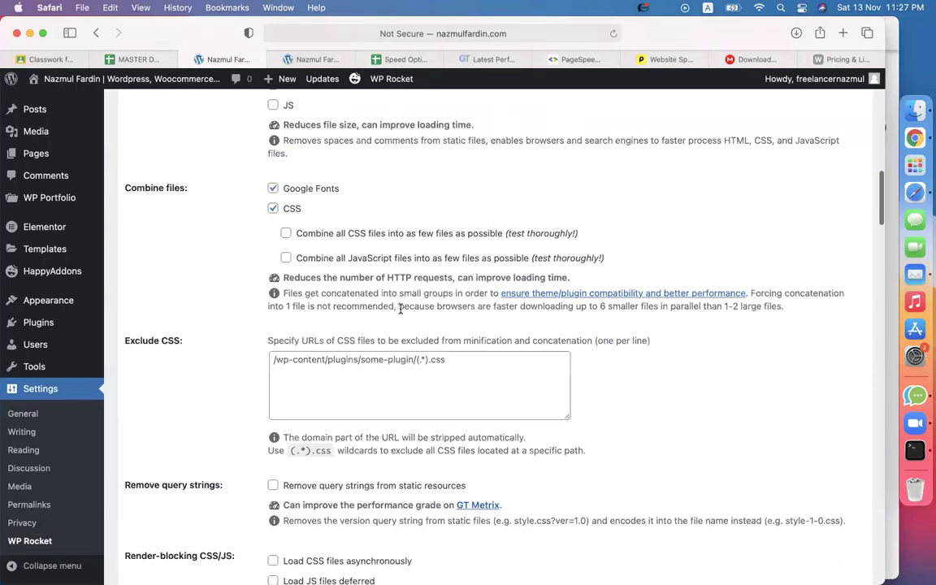
{"action": "left_click_drag", "start_coordinate": [402, 57], "coordinate": [321, 57]}
{"action": "scroll", "coordinate": [292, 274], "scroll_direction": "down", "scroll_amount": 3}
Step: Per the sheet's note, enable Remove query strings from static resources
{"action": "left_click", "coordinate": [164, 247]}
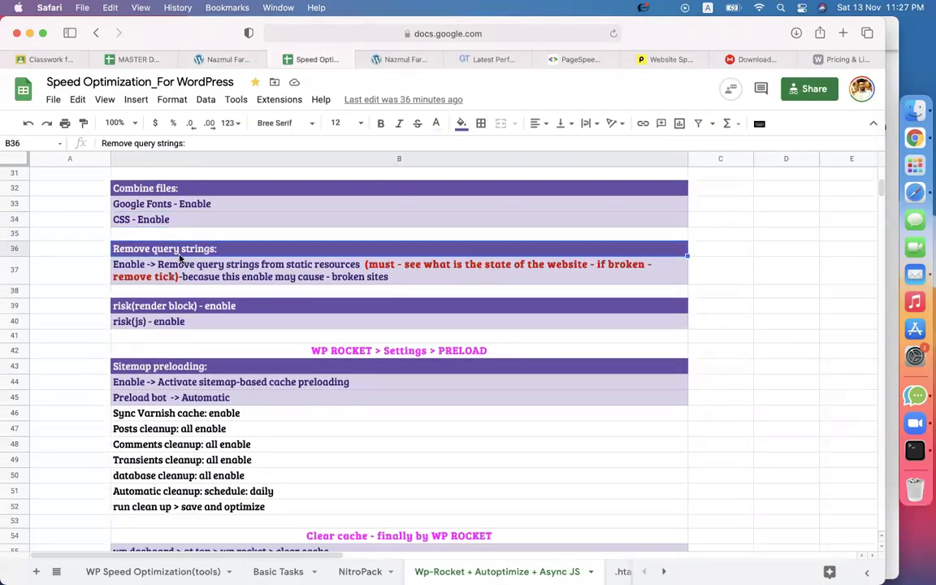
{"action": "scroll", "coordinate": [163, 235], "scroll_direction": "up", "scroll_amount": 3}
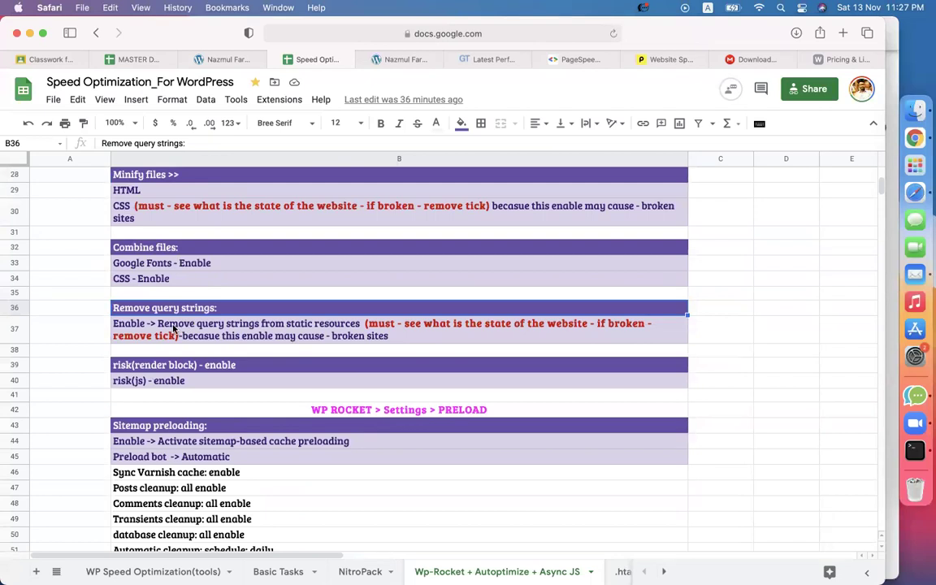
{"action": "left_click", "coordinate": [160, 328]}
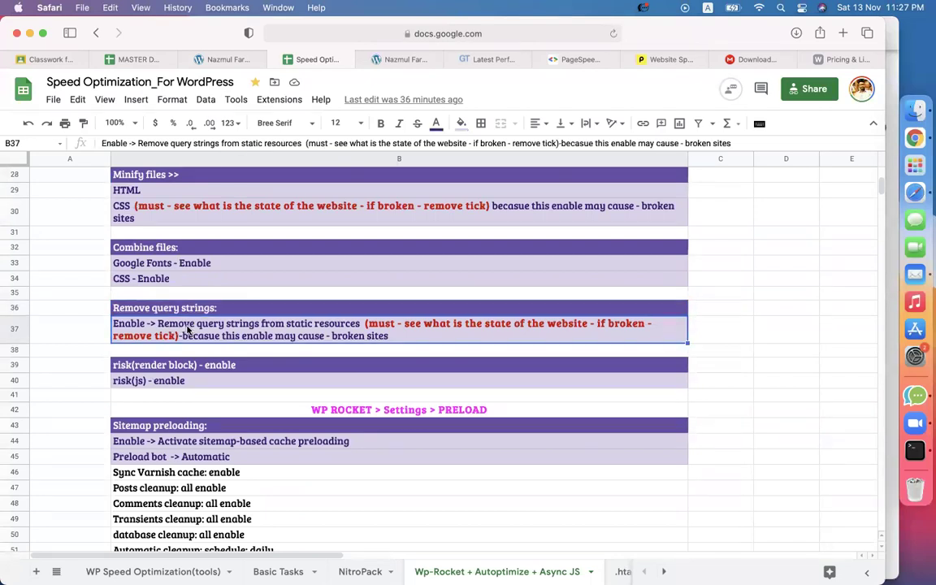
{"action": "double_click", "coordinate": [186, 329]}
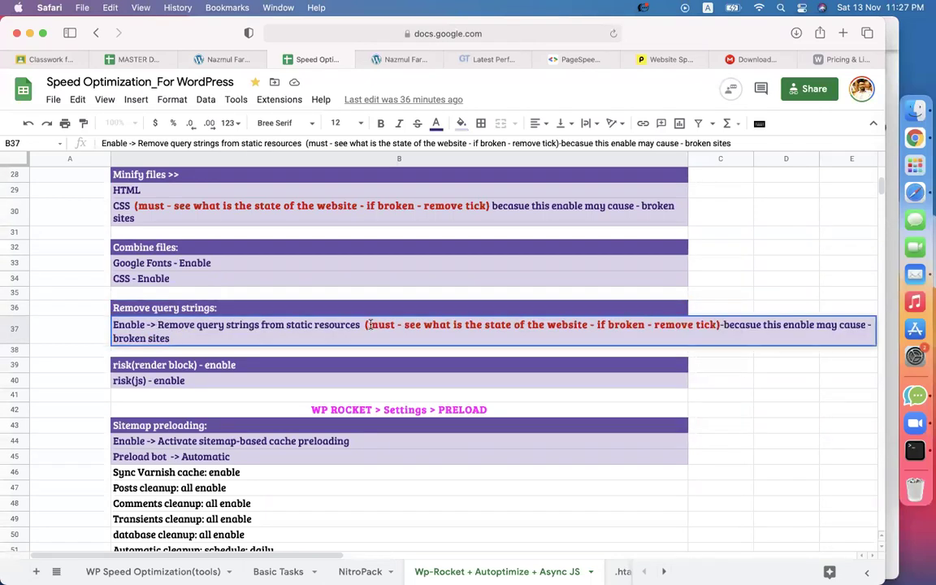
{"action": "left_click_drag", "start_coordinate": [364, 324], "coordinate": [720, 325]}
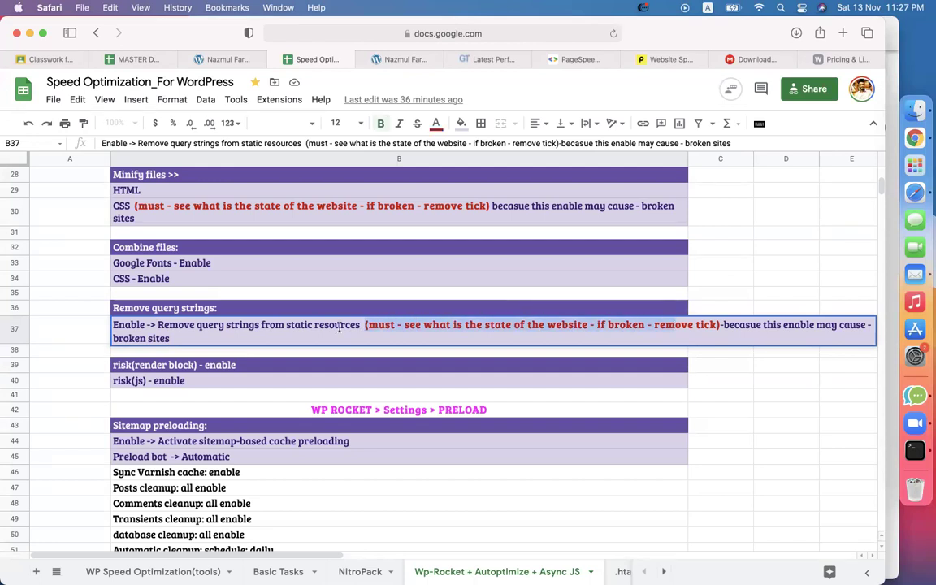
{"action": "left_click_drag", "start_coordinate": [157, 325], "coordinate": [361, 325]}
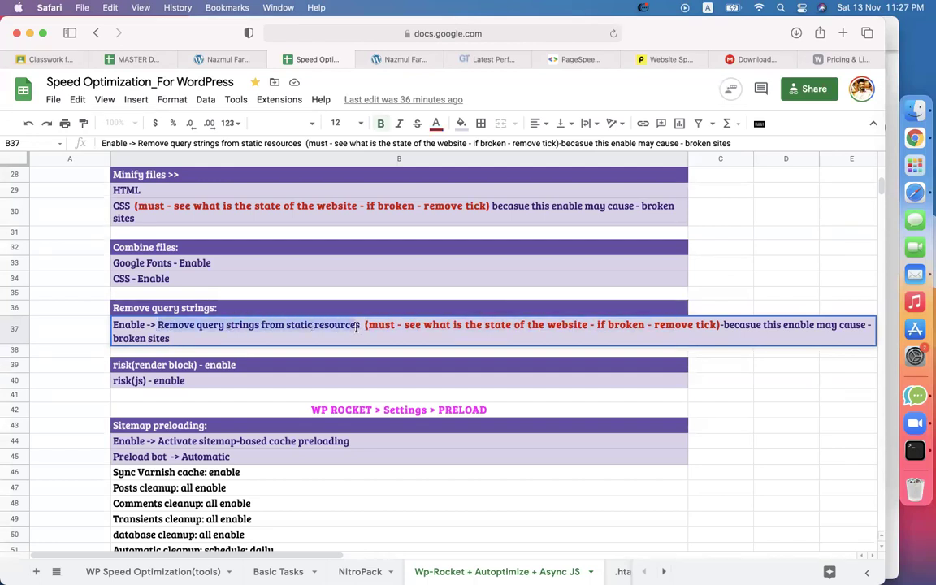
{"action": "left_click", "coordinate": [386, 326]}
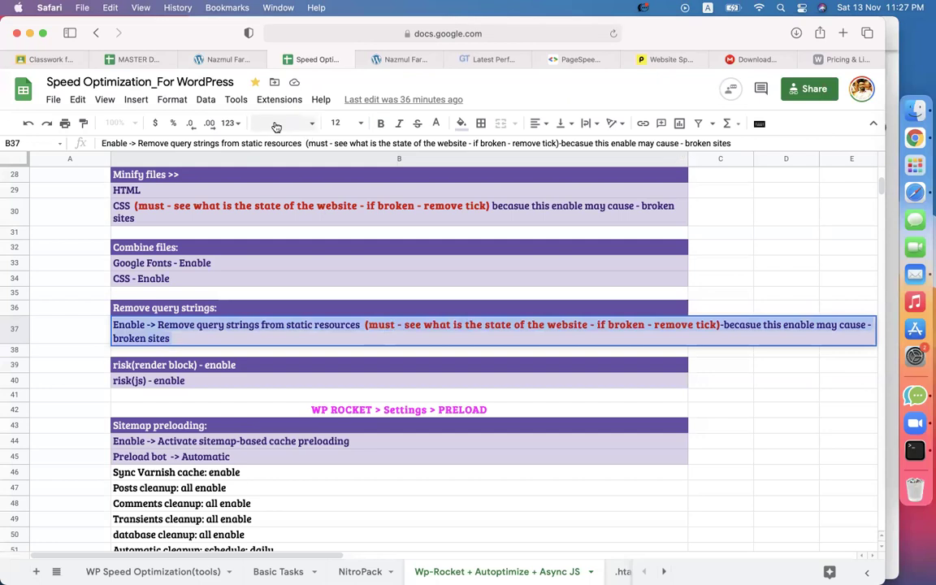
{"action": "left_click", "coordinate": [219, 59]}
{"action": "left_click", "coordinate": [273, 315]}
Step: After checking the render-block and JS risk notes, load CSS files asynchronously
{"action": "left_click", "coordinate": [350, 55]}
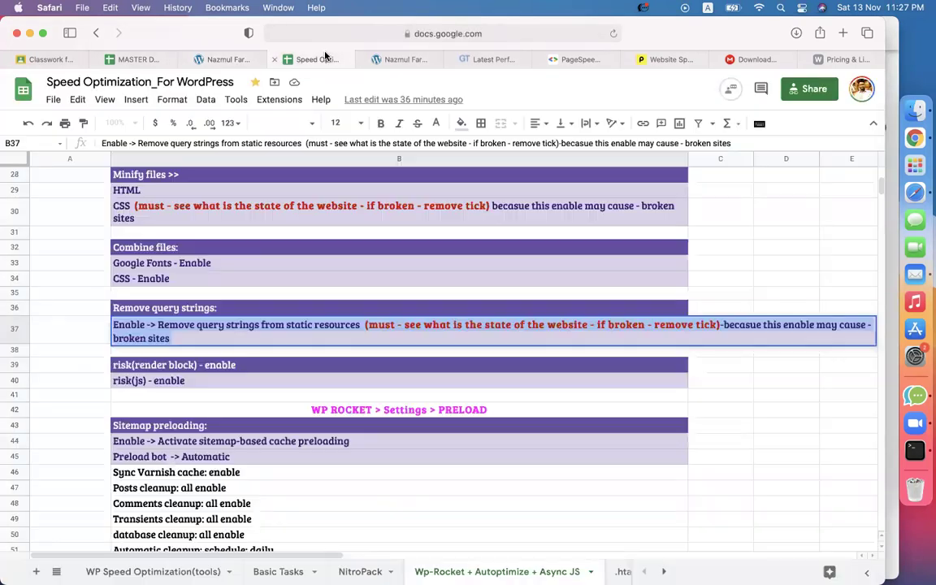
{"action": "left_click", "coordinate": [376, 281]}
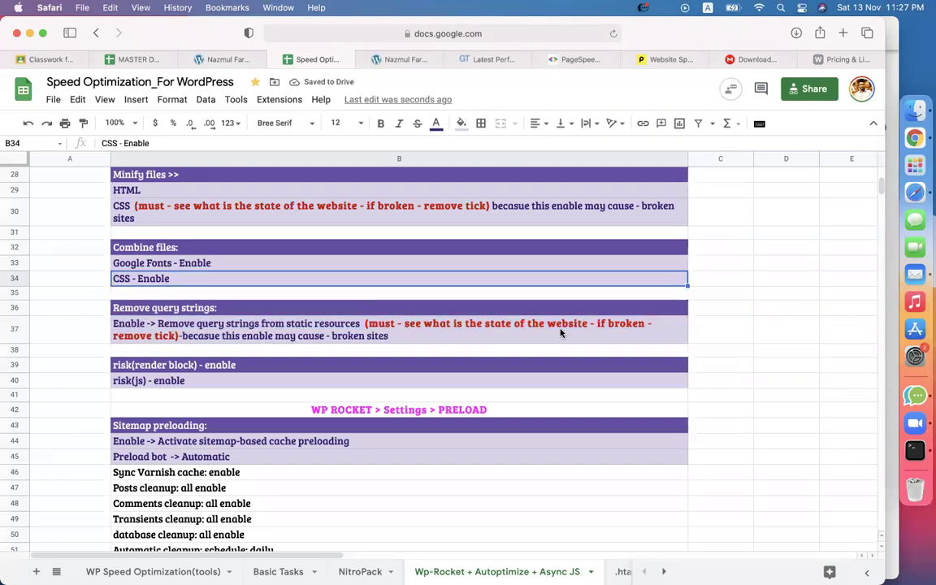
{"action": "left_click", "coordinate": [171, 367]}
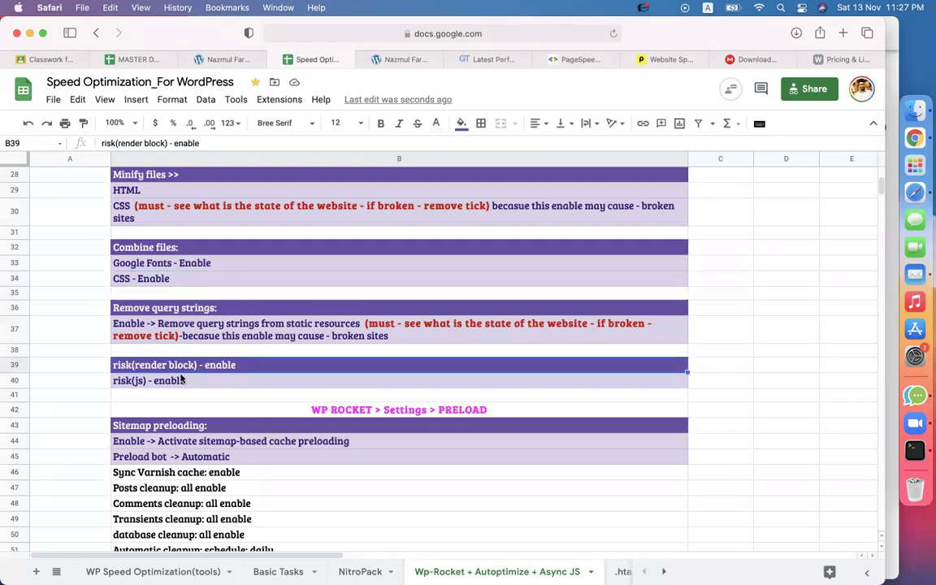
{"action": "left_click", "coordinate": [238, 61]}
{"action": "scroll", "coordinate": [190, 323], "scroll_direction": "down", "scroll_amount": 3}
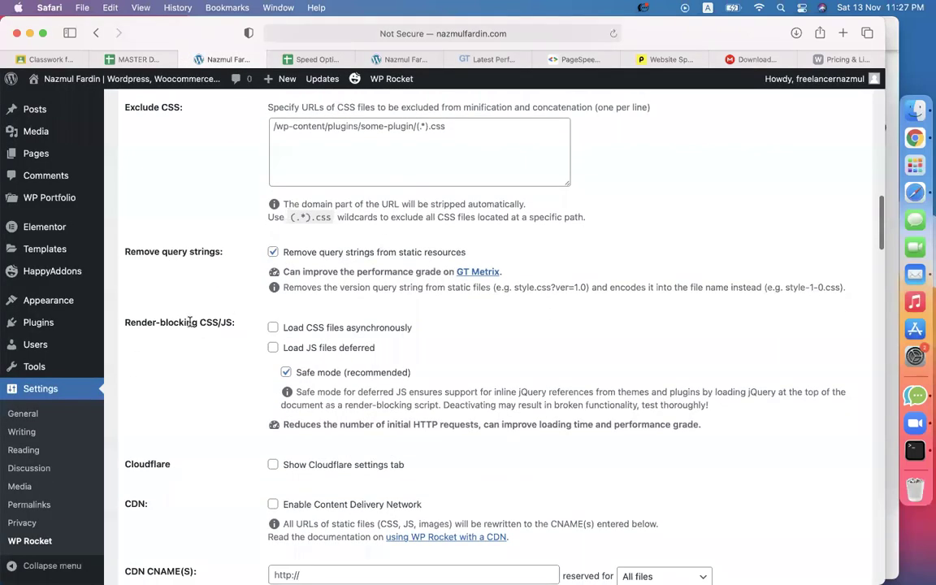
{"action": "left_click", "coordinate": [306, 57]}
{"action": "left_click", "coordinate": [157, 380]}
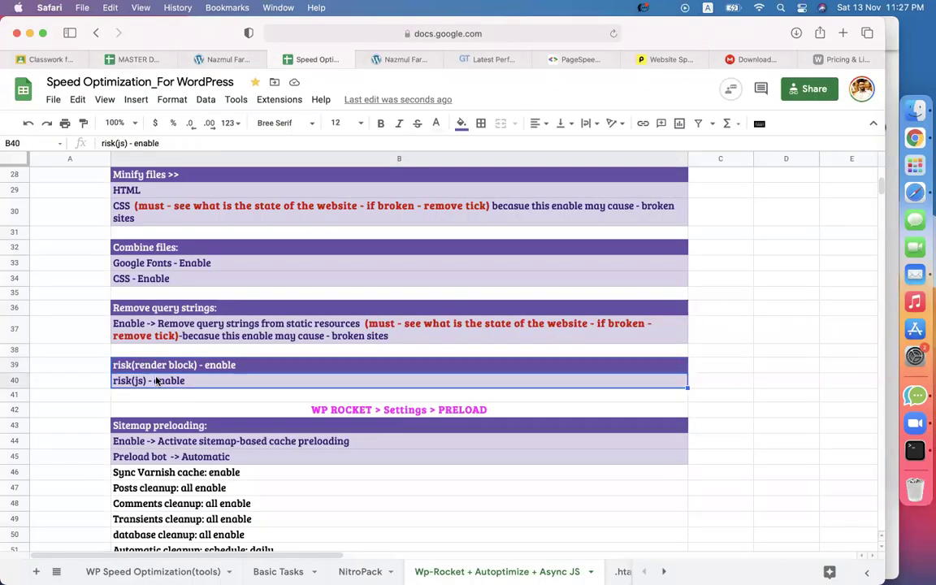
{"action": "left_click", "coordinate": [199, 58]}
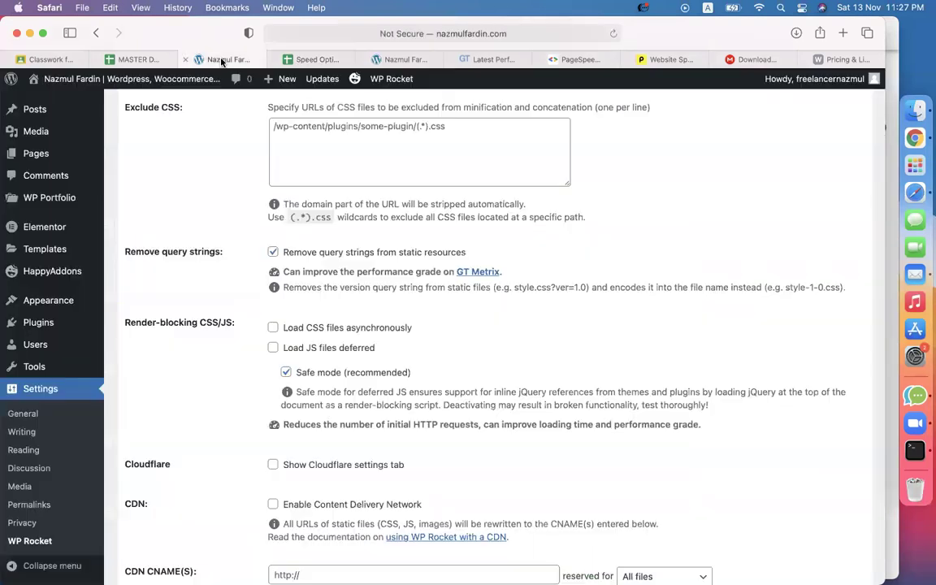
{"action": "left_click", "coordinate": [273, 327]}
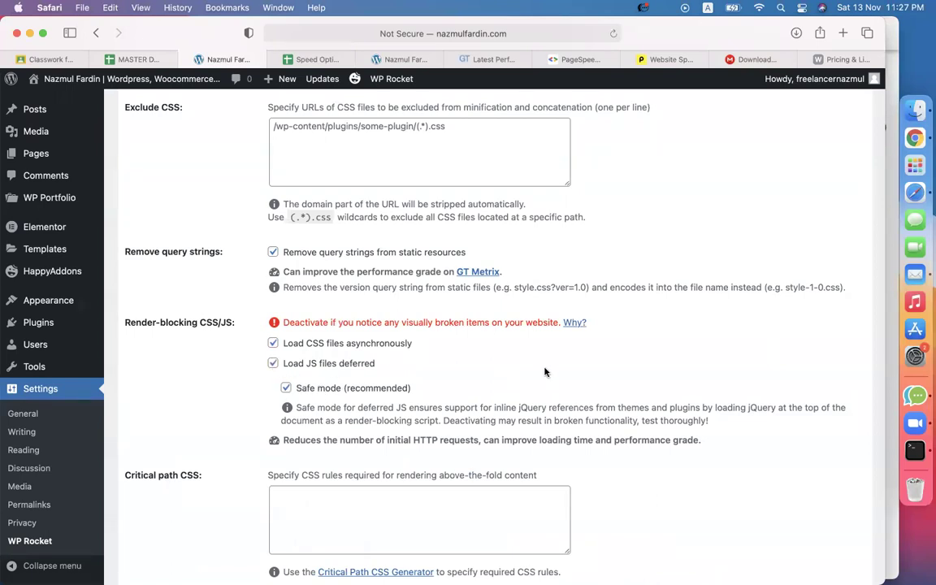
{"action": "scroll", "coordinate": [544, 368], "scroll_direction": "down", "scroll_amount": 2}
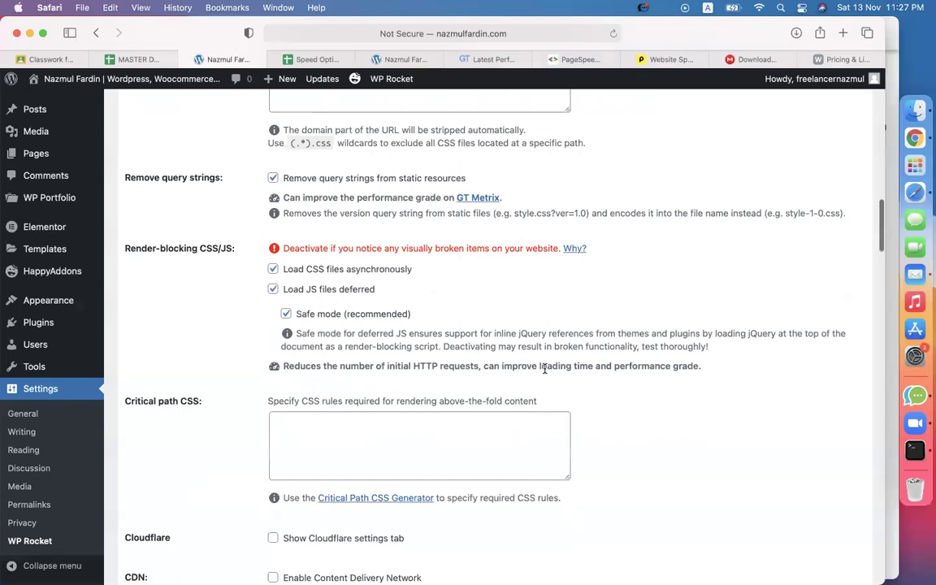
Step: Insert an empty row 40 in the checklist and enter '- css > enable'
{"action": "left_click", "coordinate": [323, 63]}
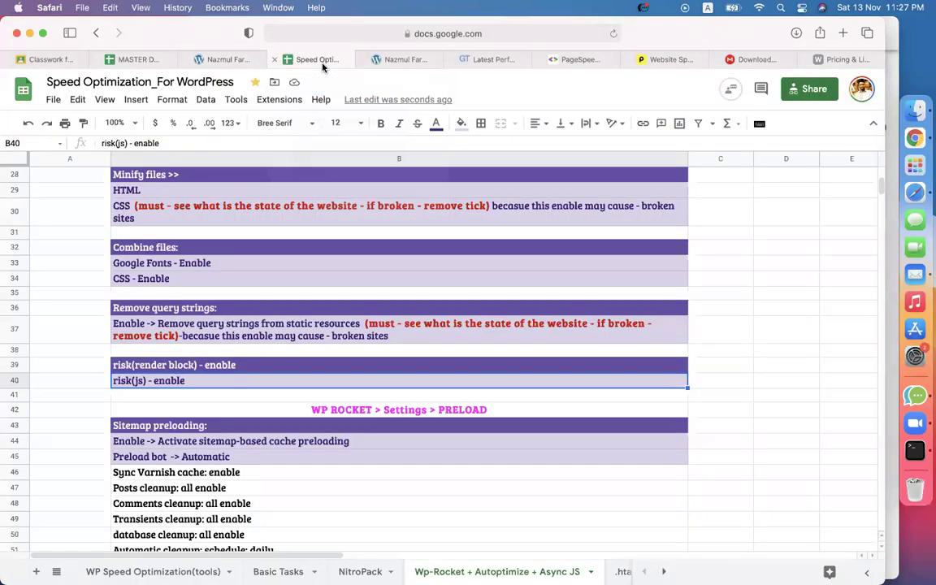
{"action": "scroll", "coordinate": [213, 355], "scroll_direction": "down", "scroll_amount": 3}
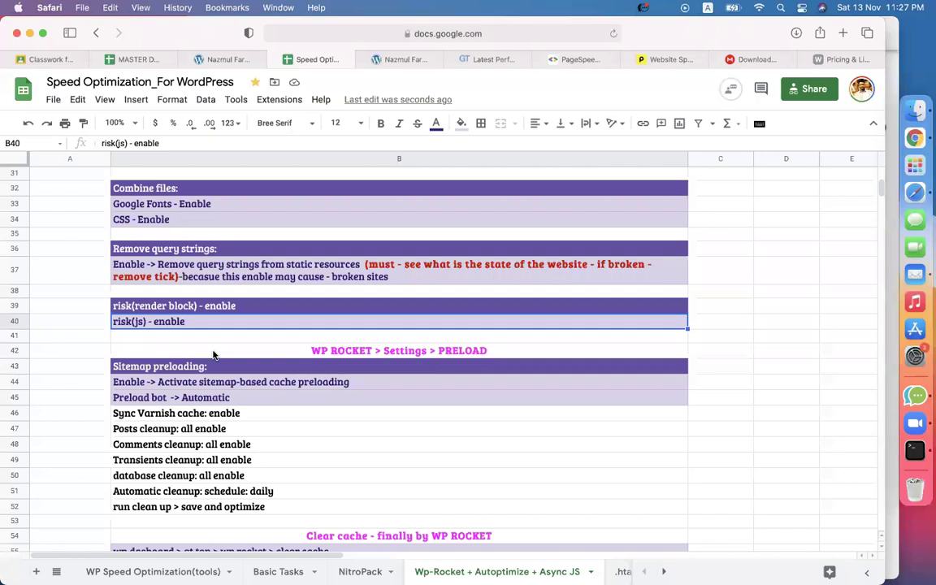
{"action": "scroll", "coordinate": [214, 355], "scroll_direction": "down", "scroll_amount": 7}
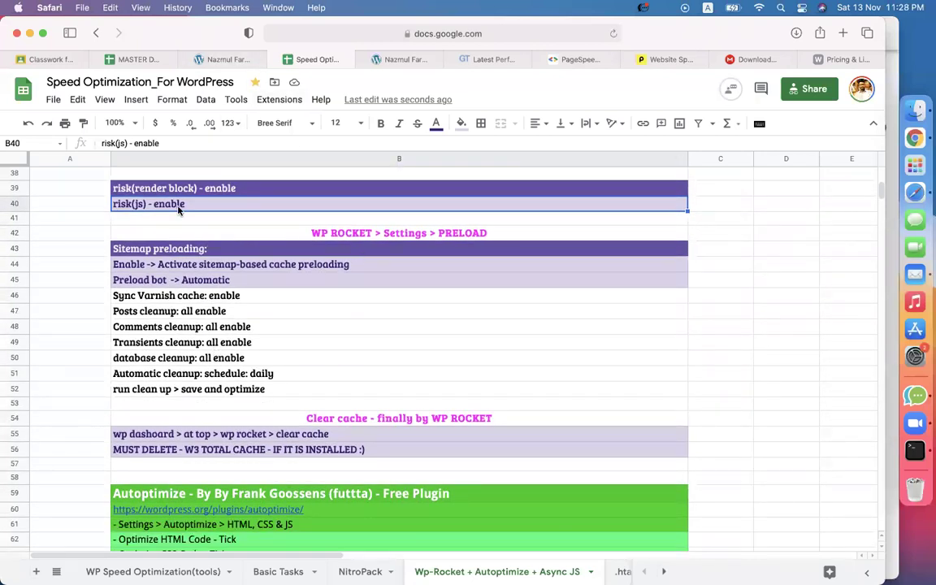
{"action": "left_click", "coordinate": [232, 61]}
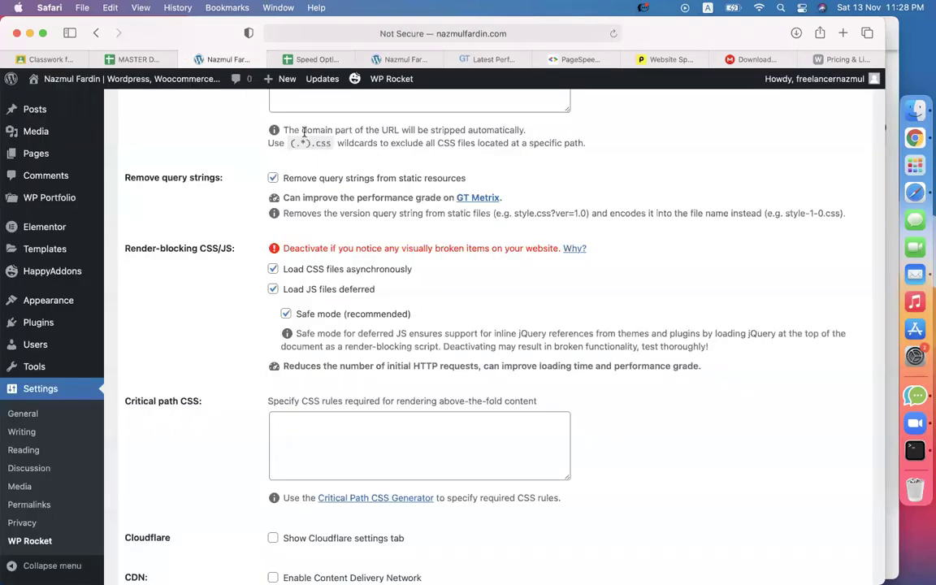
{"action": "left_click", "coordinate": [312, 59]}
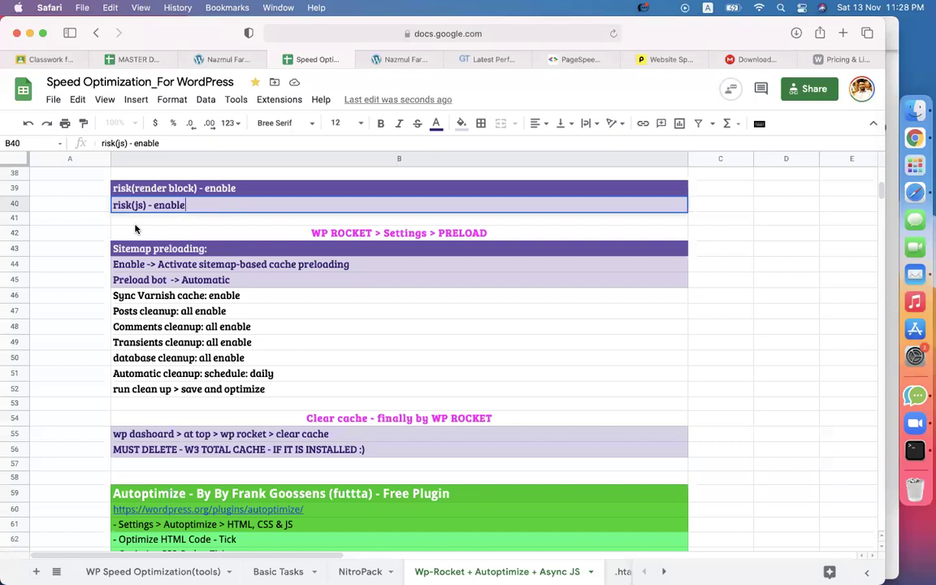
{"action": "key", "text": "Return"}
{"action": "left_click", "coordinate": [16, 203]}
{"action": "right_click", "coordinate": [17, 203]}
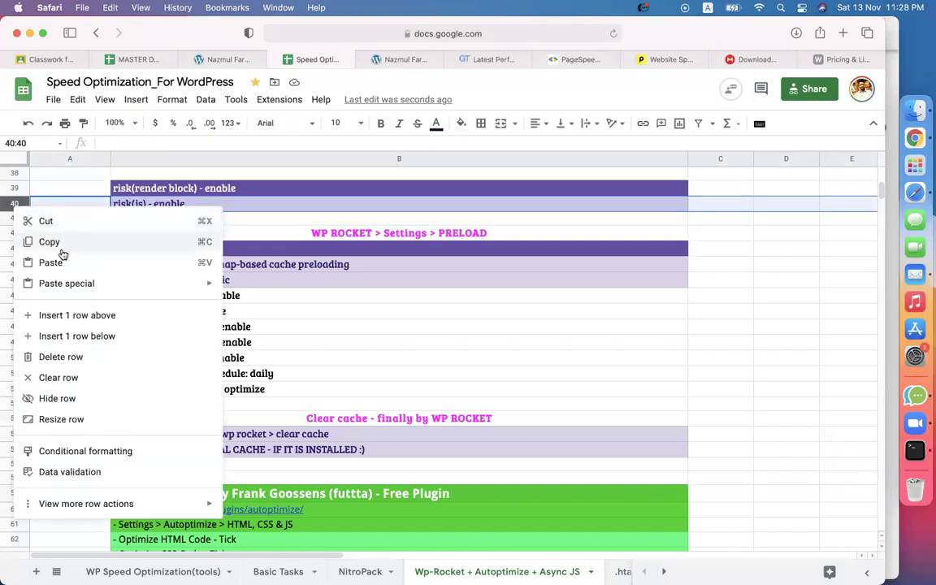
{"action": "left_click", "coordinate": [63, 317]}
{"action": "left_click", "coordinate": [135, 208]}
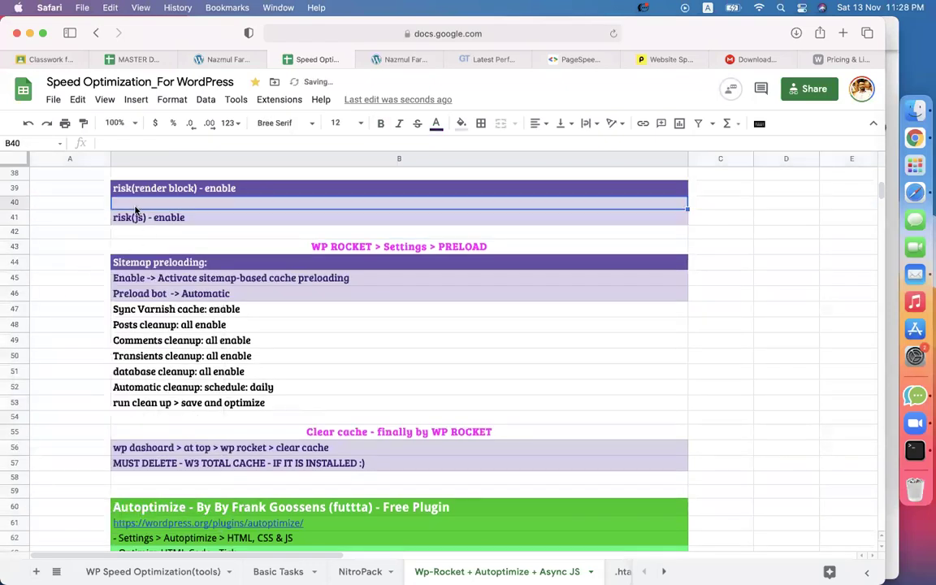
{"action": "type", "text": "- css > enable"}
{"action": "key", "text": "Return"}
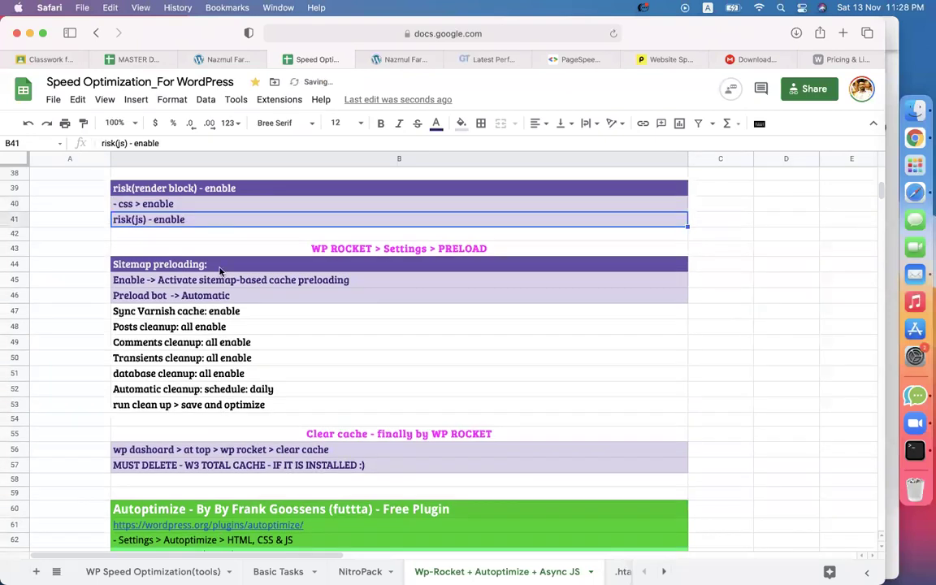
Step: Prefix the risk(js) - enable note with a dash
{"action": "double_click", "coordinate": [146, 222]}
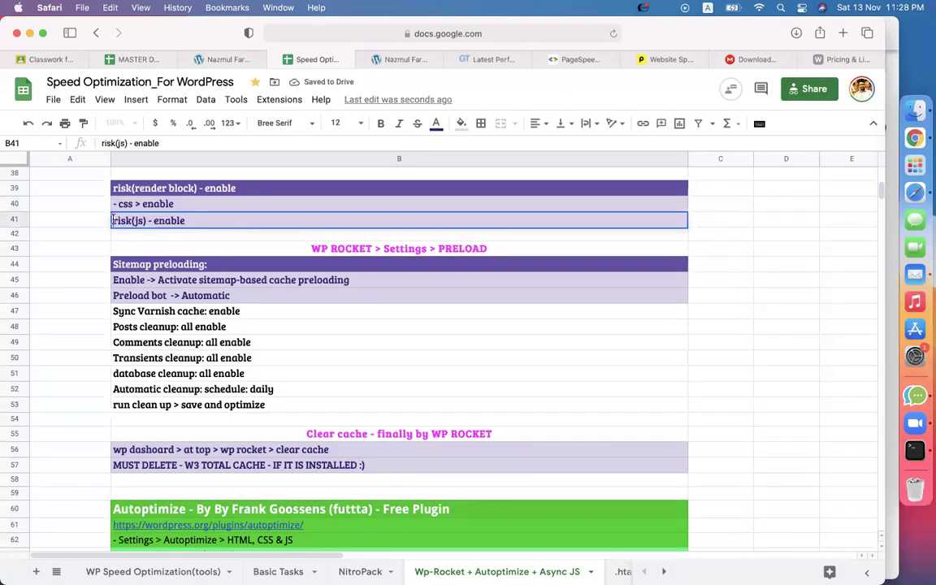
{"action": "key", "text": "Home"}
{"action": "type", "text": "-"}
{"action": "left_click", "coordinate": [248, 301]}
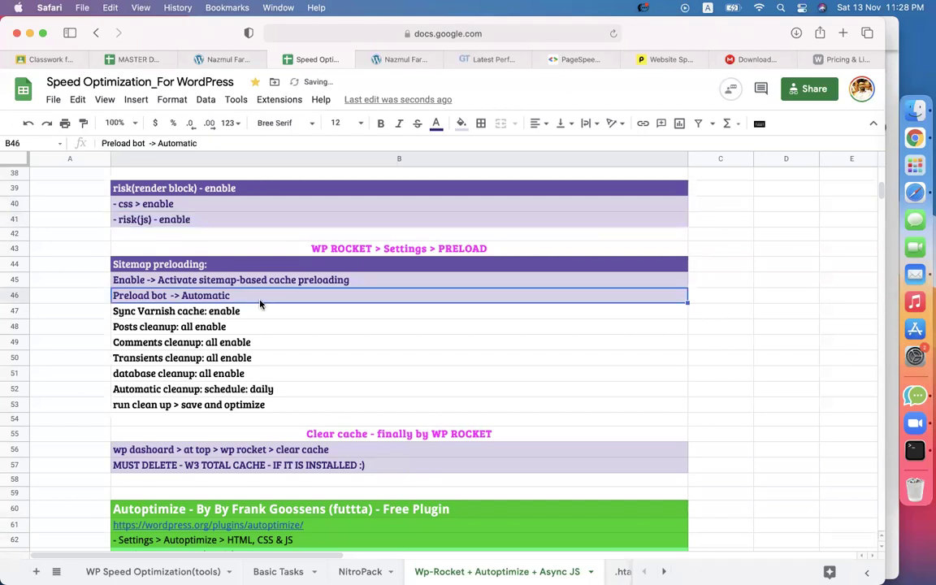
{"action": "left_click", "coordinate": [355, 253]}
Step: Scroll through WP Rocket settings and copy 'Sitemap' from the sheet's Sitemap preloading note
{"action": "left_click", "coordinate": [228, 59]}
{"action": "scroll", "coordinate": [282, 341], "scroll_direction": "down", "scroll_amount": 1}
{"action": "scroll", "coordinate": [283, 341], "scroll_direction": "down", "scroll_amount": 8}
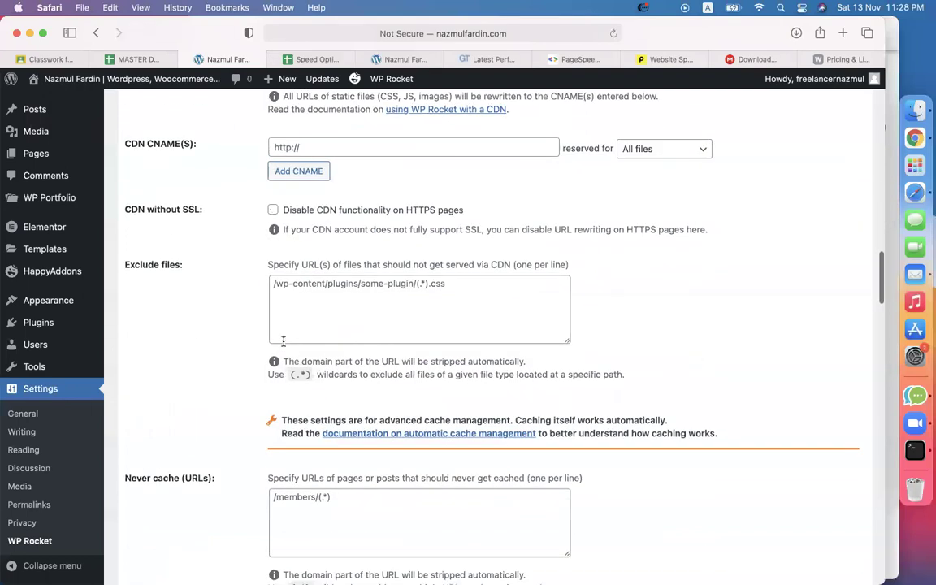
{"action": "scroll", "coordinate": [284, 345], "scroll_direction": "up", "scroll_amount": 1}
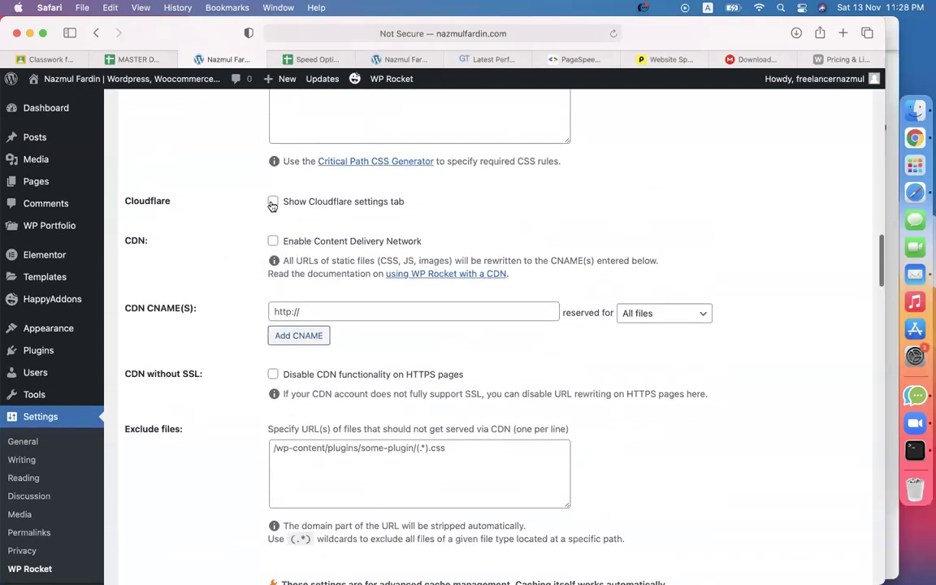
{"action": "scroll", "coordinate": [483, 255], "scroll_direction": "down", "scroll_amount": 10}
{"action": "scroll", "coordinate": [483, 255], "scroll_direction": "down", "scroll_amount": 20}
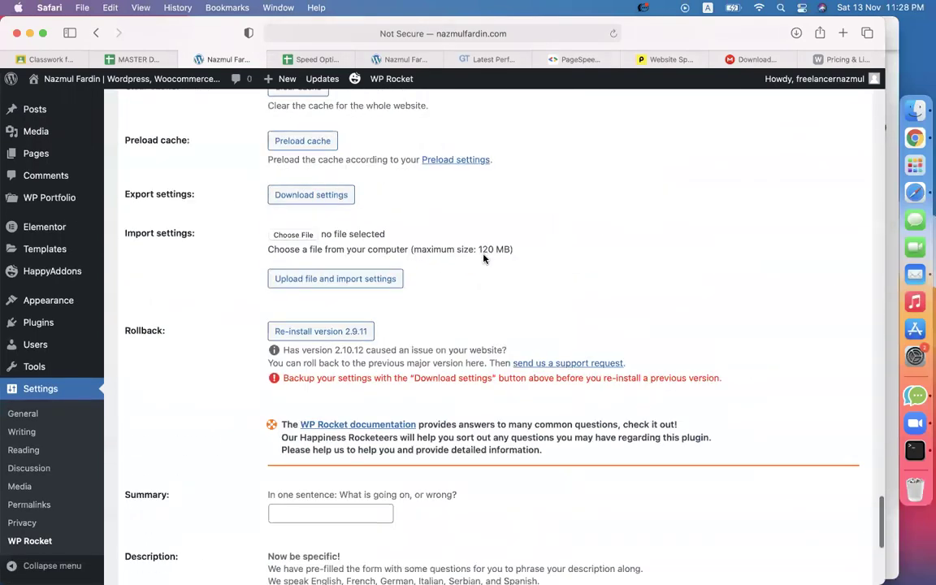
{"action": "scroll", "coordinate": [483, 258], "scroll_direction": "up", "scroll_amount": 15}
{"action": "left_click", "coordinate": [319, 61]}
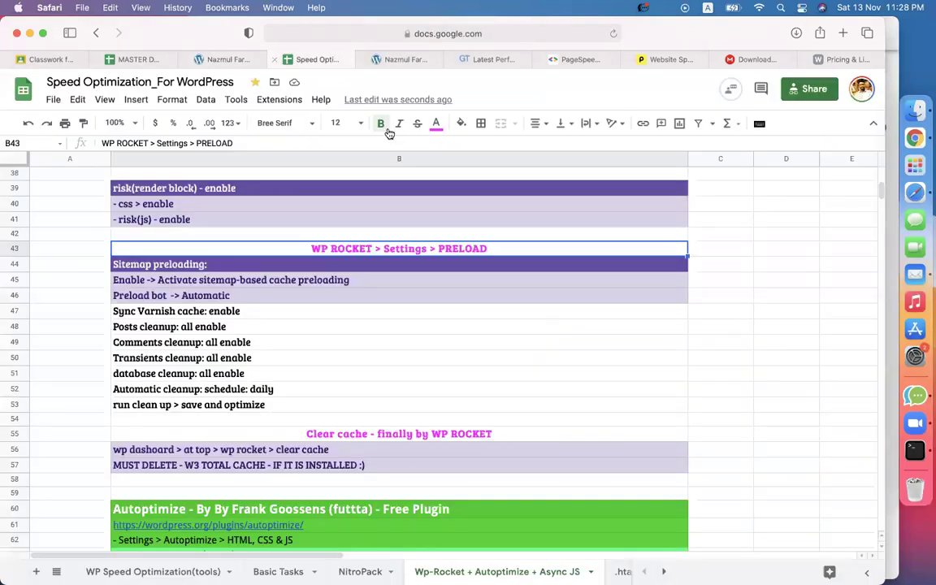
{"action": "left_click", "coordinate": [200, 266]}
{"action": "double_click", "coordinate": [201, 262]}
{"action": "double_click", "coordinate": [141, 266]}
{"action": "key", "text": "super+c"}
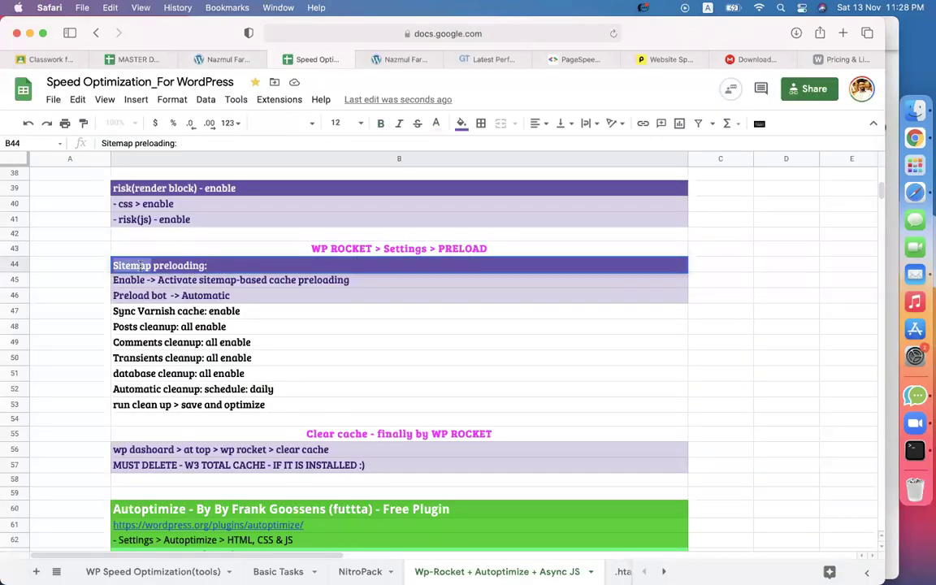
Step: Search the WP Rocket settings page for 'Sitemap' to find the preload option
{"action": "left_click", "coordinate": [195, 59]}
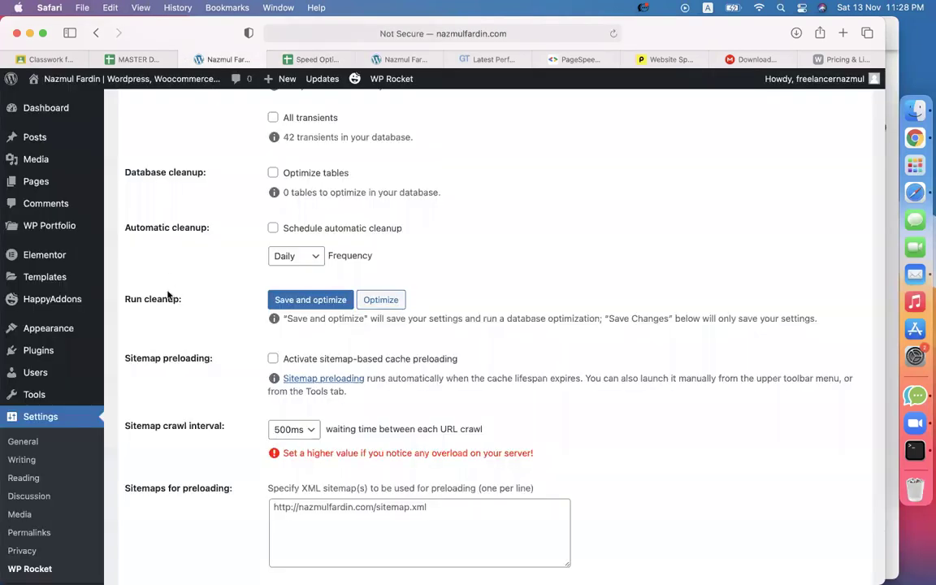
{"action": "key", "text": "super+f"}
{"action": "key", "text": "super+v"}
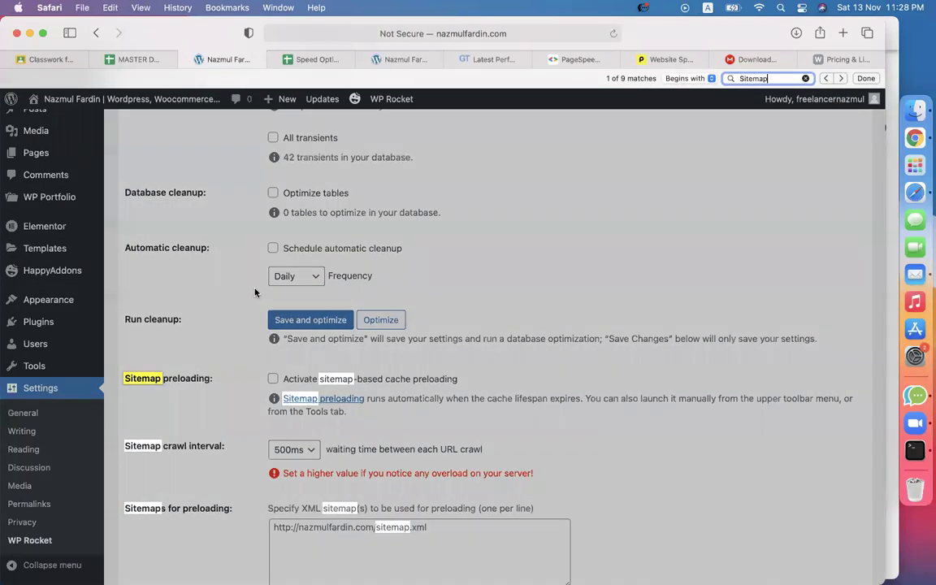
{"action": "left_click", "coordinate": [206, 342]}
{"action": "scroll", "coordinate": [205, 342], "scroll_direction": "down", "scroll_amount": 3}
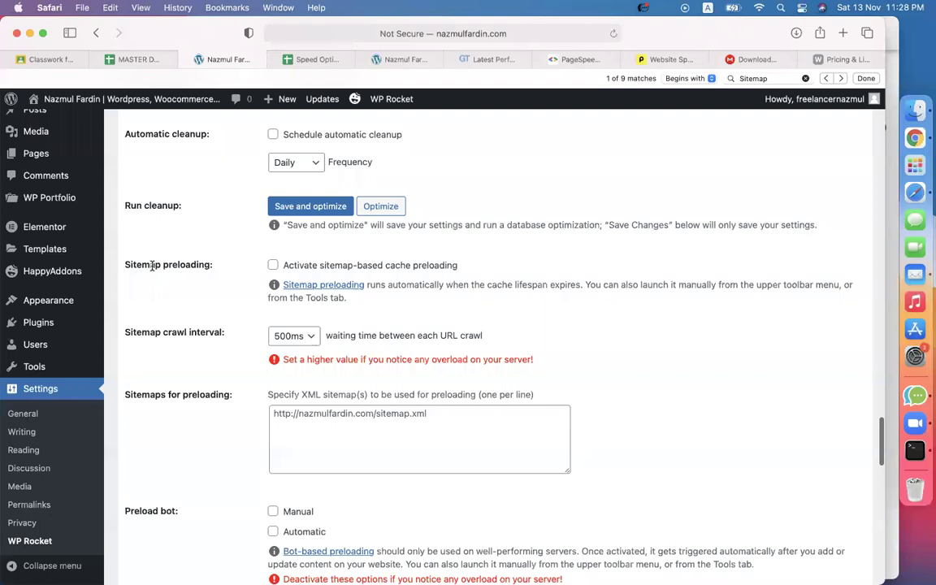
{"action": "left_click_drag", "start_coordinate": [187, 301], "coordinate": [181, 205]}
Step: Per the sheet's enable note, activate sitemap-based cache preloading
{"action": "left_click", "coordinate": [276, 57]}
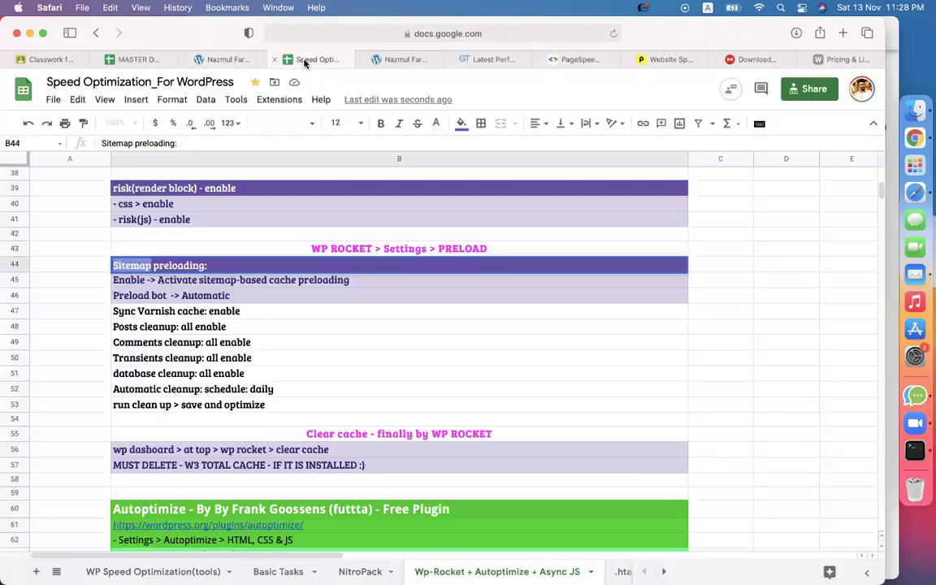
{"action": "left_click", "coordinate": [174, 281]}
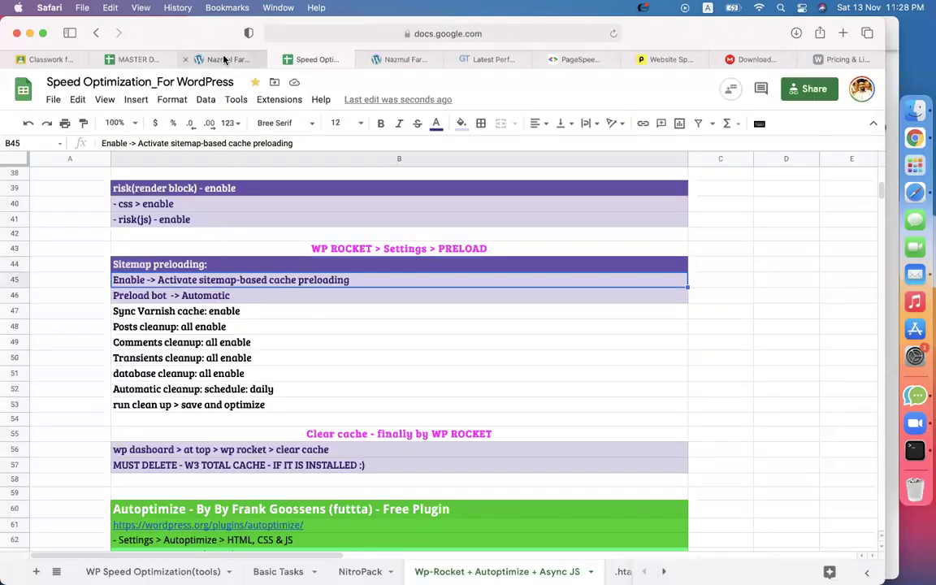
{"action": "left_click", "coordinate": [204, 56]}
{"action": "left_click", "coordinate": [285, 268]}
Step: Scroll to the Preload bot setting and return to the notes sheet's Preload bot step
{"action": "scroll", "coordinate": [364, 288], "scroll_direction": "down", "scroll_amount": 2}
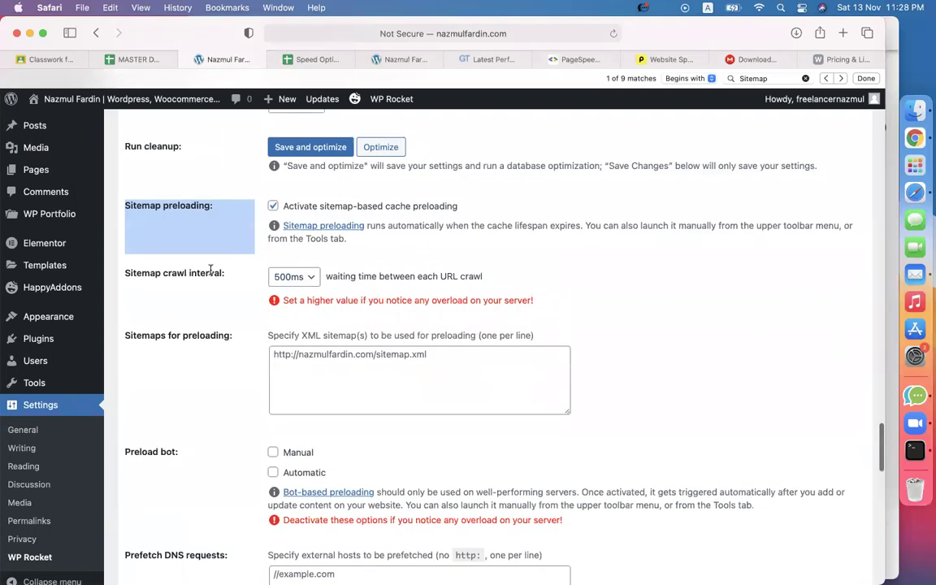
{"action": "scroll", "coordinate": [238, 340], "scroll_direction": "down", "scroll_amount": 1}
{"action": "double_click", "coordinate": [168, 392]}
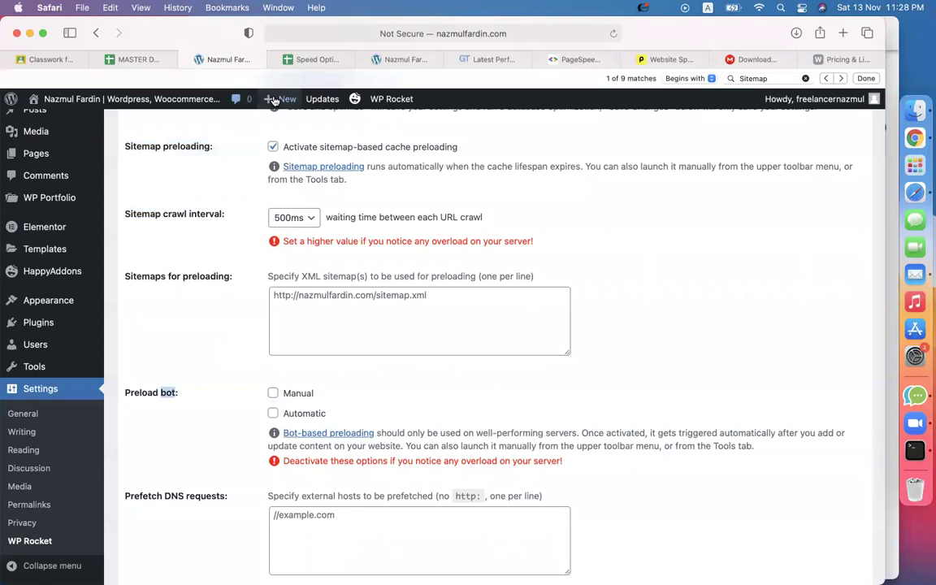
{"action": "left_click", "coordinate": [315, 59]}
Step: Set the WP Rocket preload bot to Automatic, following the checklist's Preload bot note
{"action": "left_click", "coordinate": [174, 295]}
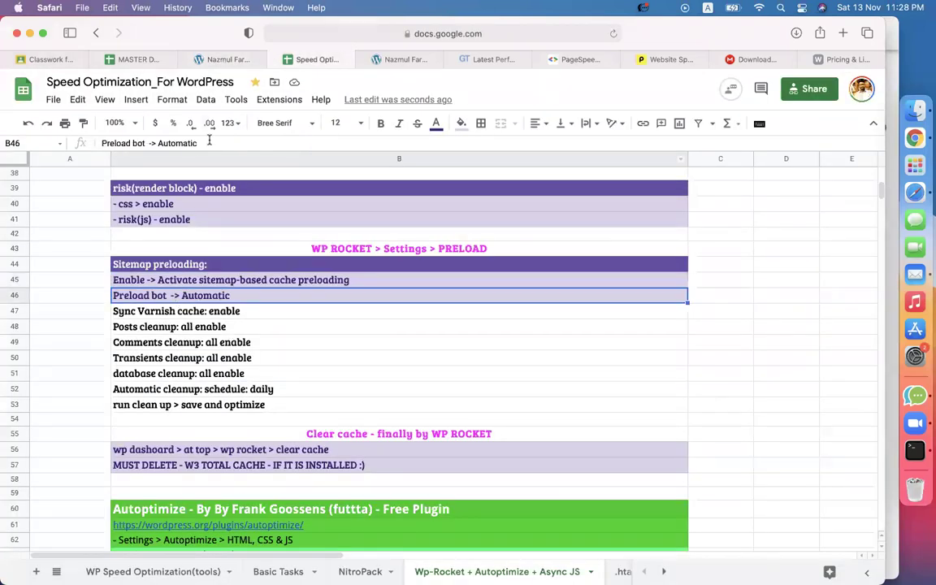
{"action": "left_click", "coordinate": [198, 54]}
{"action": "left_click", "coordinate": [273, 354]}
{"action": "left_click", "coordinate": [305, 57]}
Step: Tick 'Purge Varnish cache automatically' per the checklist's Sync Varnish cache note
{"action": "left_click_drag", "start_coordinate": [152, 315], "coordinate": [162, 409]}
{"action": "left_click", "coordinate": [102, 390]}
{"action": "scroll", "coordinate": [104, 396], "scroll_direction": "down", "scroll_amount": 5}
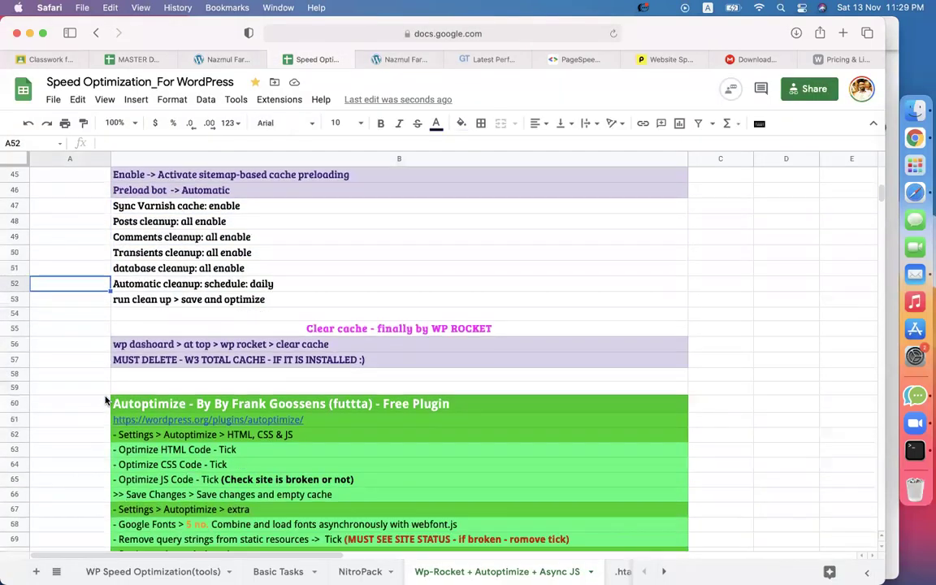
{"action": "scroll", "coordinate": [104, 397], "scroll_direction": "up", "scroll_amount": 2}
{"action": "left_click", "coordinate": [196, 240]}
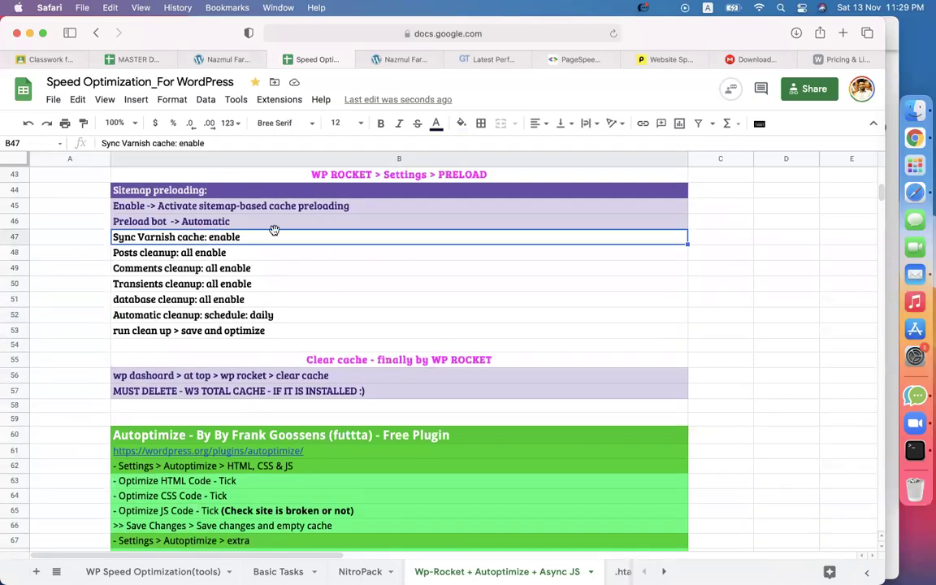
{"action": "left_click", "coordinate": [221, 58]}
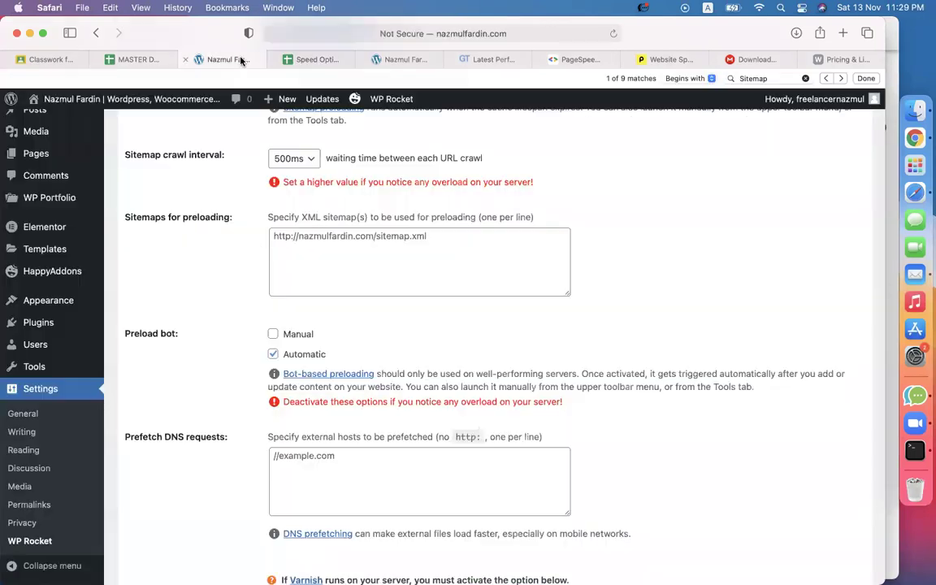
{"action": "scroll", "coordinate": [344, 355], "scroll_direction": "down", "scroll_amount": 4}
{"action": "scroll", "coordinate": [347, 369], "scroll_direction": "down", "scroll_amount": 3}
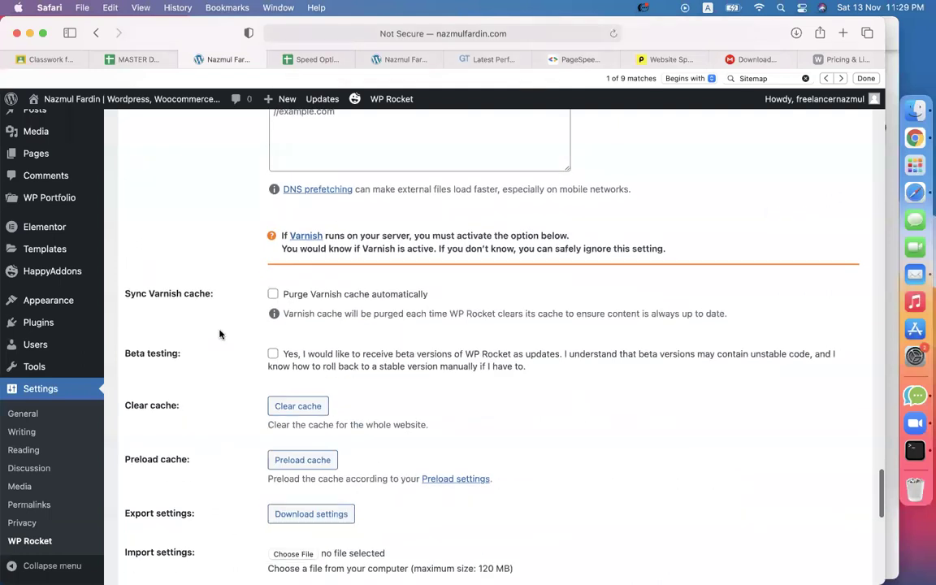
{"action": "left_click", "coordinate": [272, 294]}
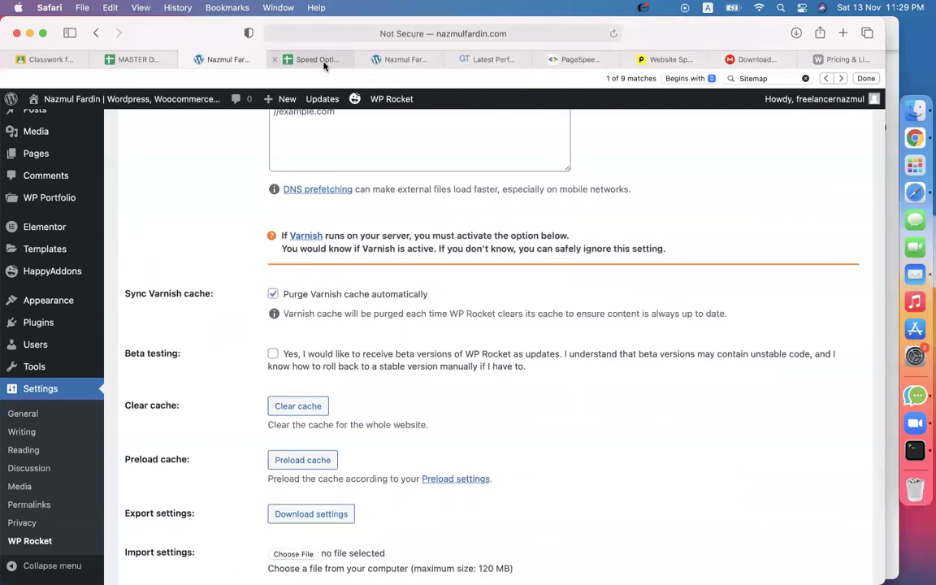
Step: Read the Posts cleanup note and scroll through the WP Rocket settings page
{"action": "left_click", "coordinate": [312, 59]}
{"action": "left_click", "coordinate": [184, 255]}
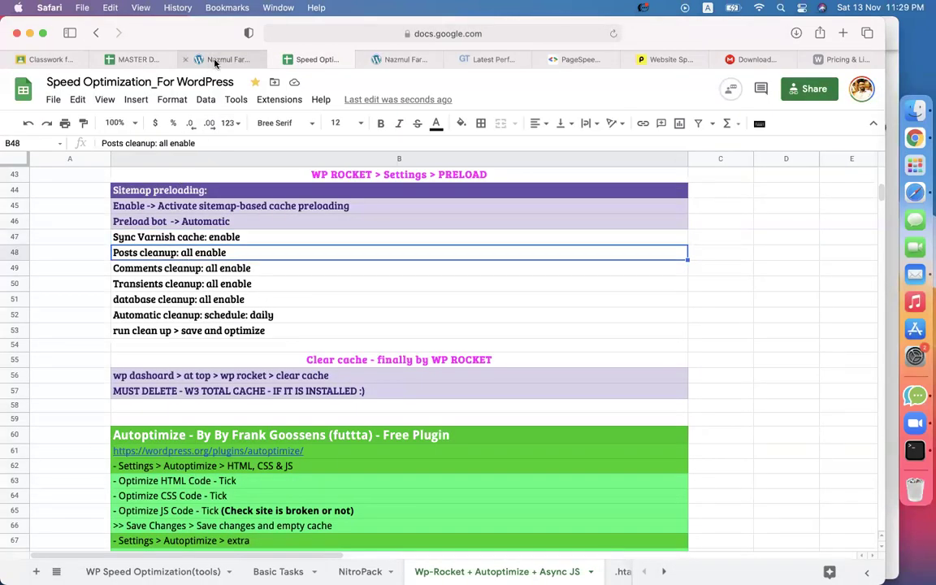
{"action": "left_click", "coordinate": [214, 60]}
{"action": "scroll", "coordinate": [163, 325], "scroll_direction": "down", "scroll_amount": 3}
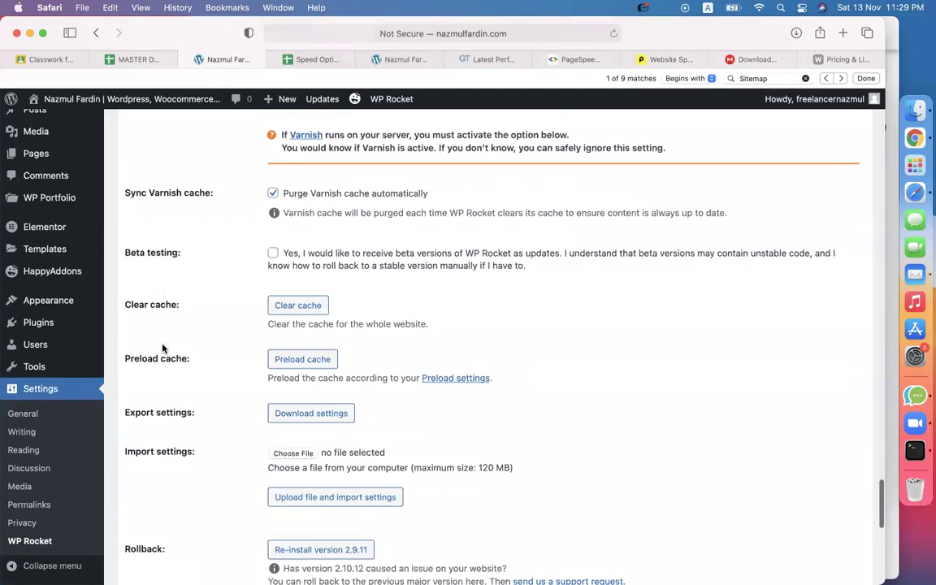
{"action": "scroll", "coordinate": [202, 361], "scroll_direction": "down", "scroll_amount": 10}
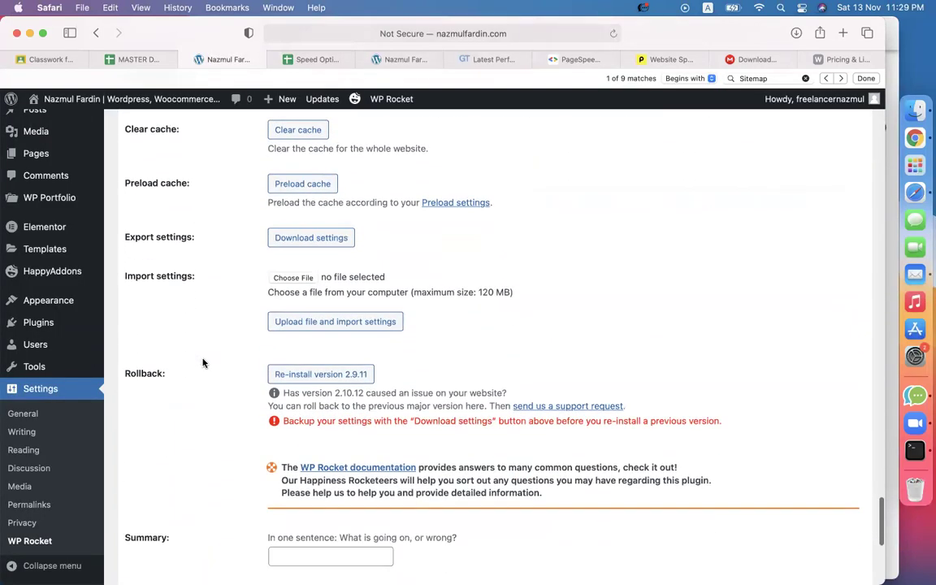
{"action": "scroll", "coordinate": [202, 361], "scroll_direction": "down", "scroll_amount": 5}
{"action": "scroll", "coordinate": [203, 361], "scroll_direction": "up", "scroll_amount": 14}
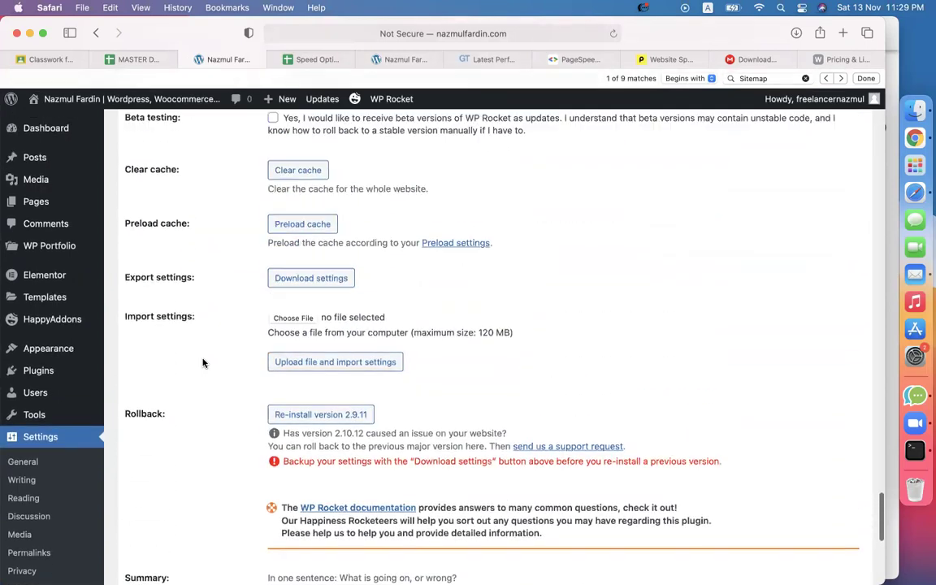
{"action": "scroll", "coordinate": [203, 361], "scroll_direction": "up", "scroll_amount": 10}
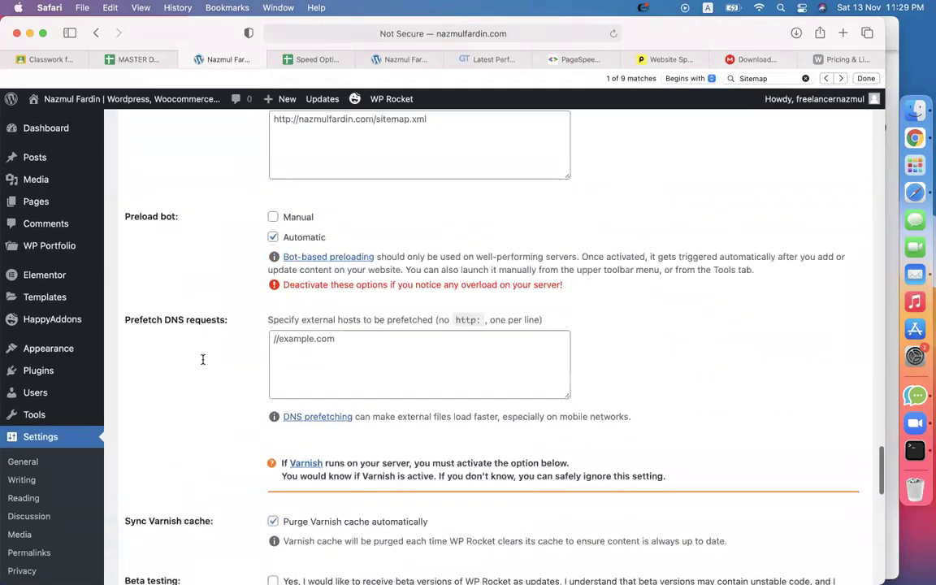
{"action": "scroll", "coordinate": [202, 363], "scroll_direction": "up", "scroll_amount": 7}
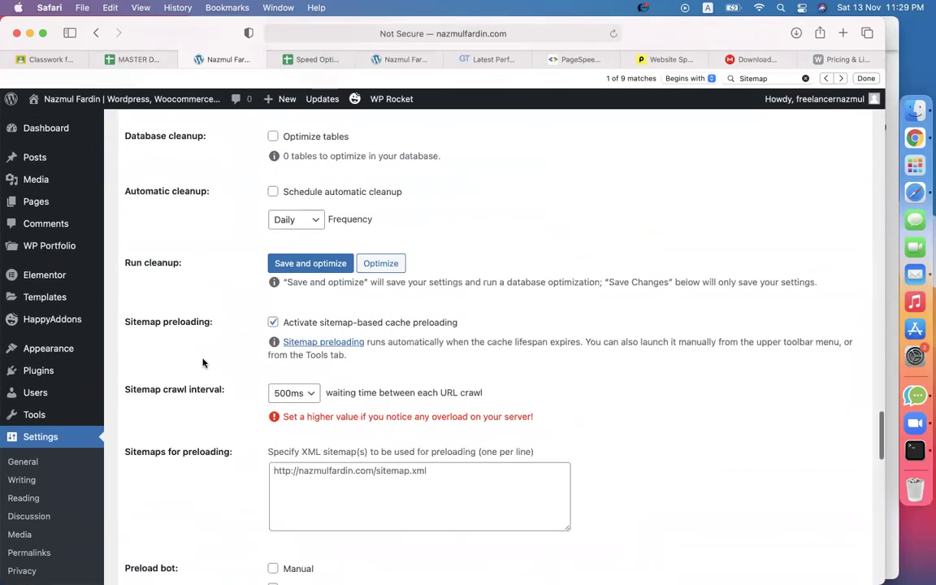
{"action": "scroll", "coordinate": [203, 362], "scroll_direction": "up", "scroll_amount": 3}
Step: Review the checklist and the 193 revisions count in WP Rocket's Database settings
{"action": "scroll", "coordinate": [204, 362], "scroll_direction": "up", "scroll_amount": 10}
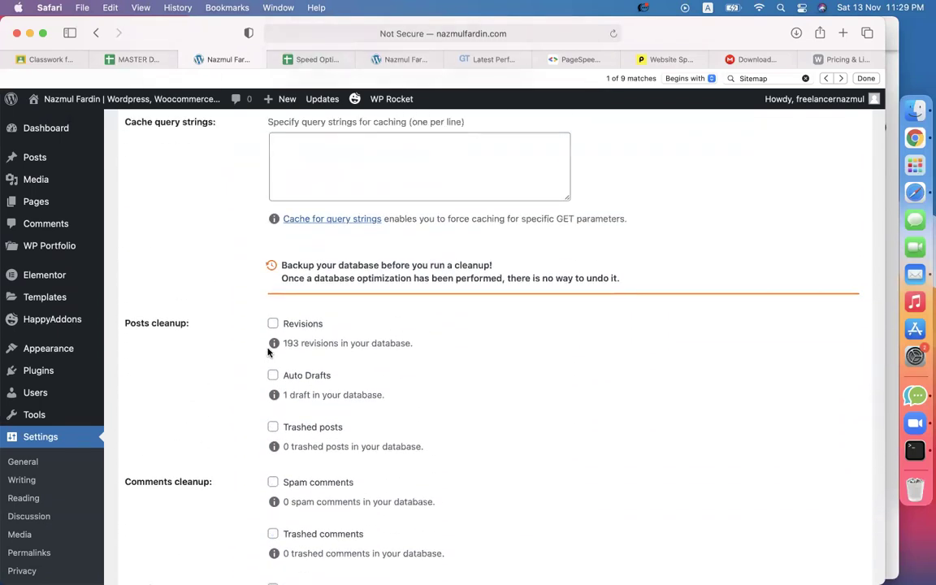
{"action": "left_click", "coordinate": [286, 60]}
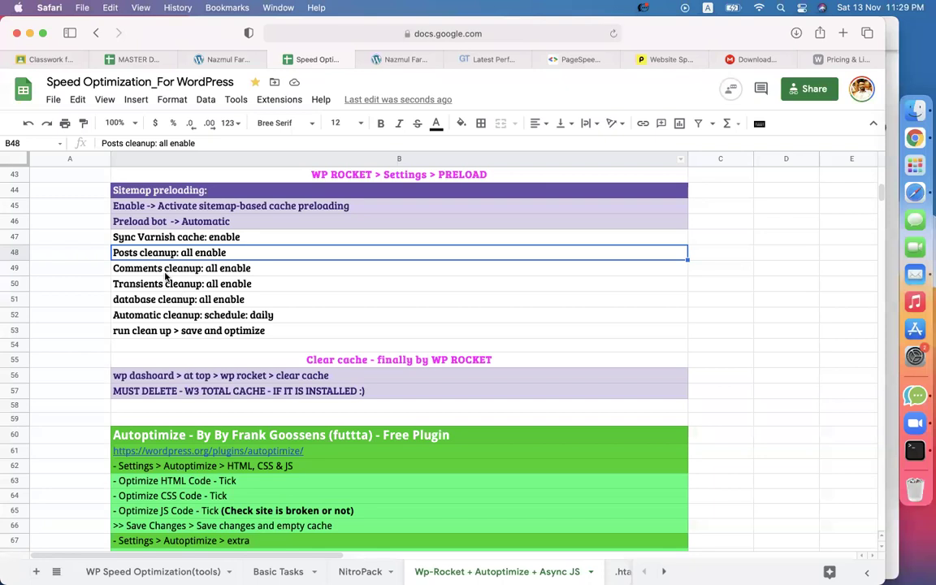
{"action": "left_click", "coordinate": [208, 61]}
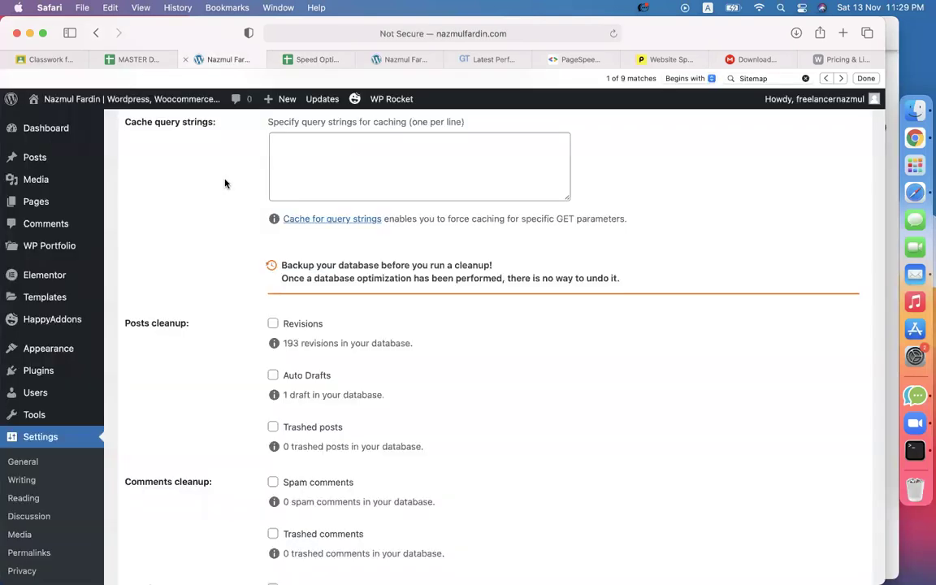
{"action": "scroll", "coordinate": [404, 357], "scroll_direction": "down", "scroll_amount": 3}
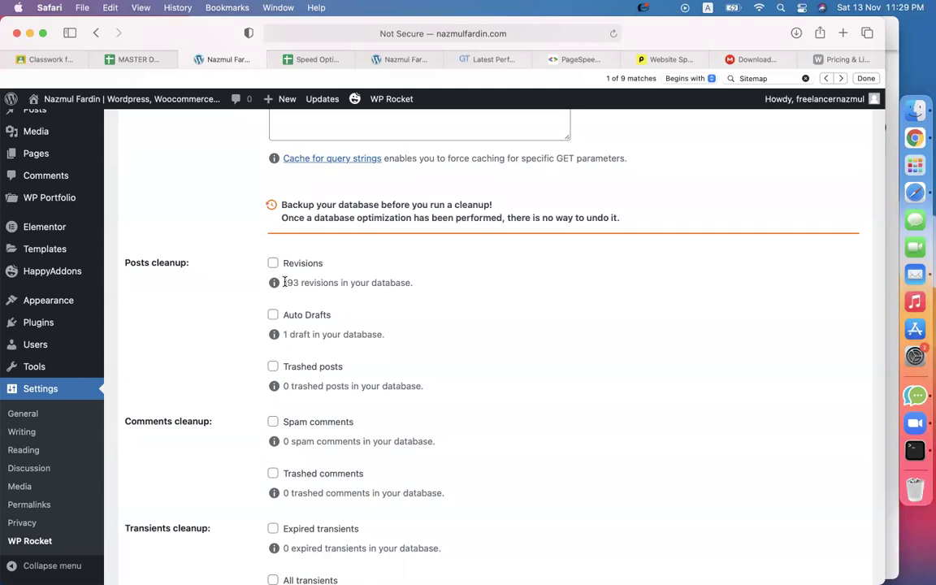
{"action": "left_click_drag", "start_coordinate": [284, 282], "coordinate": [421, 286]}
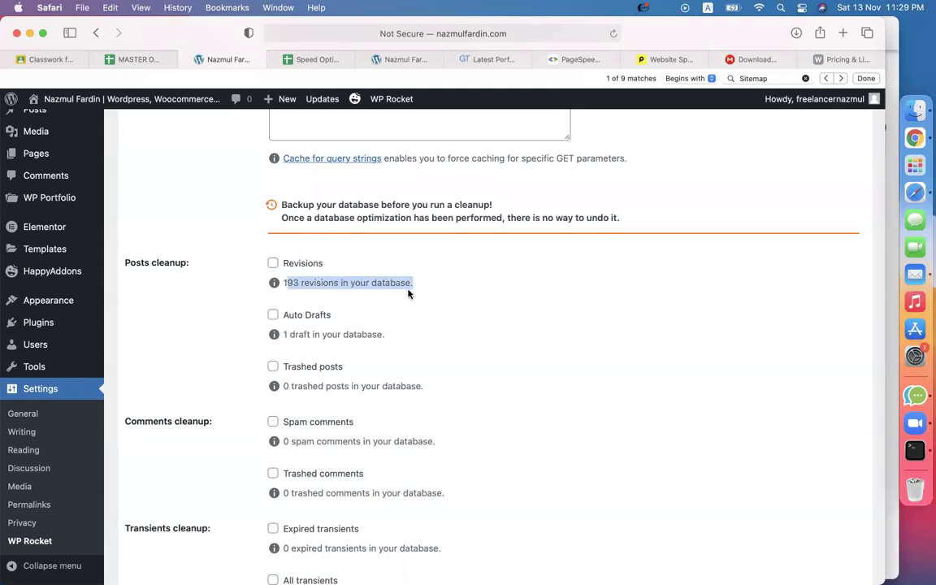
{"action": "left_click", "coordinate": [314, 286]}
{"action": "left_click_drag", "start_coordinate": [283, 282], "coordinate": [418, 286]}
{"action": "double_click", "coordinate": [314, 283]}
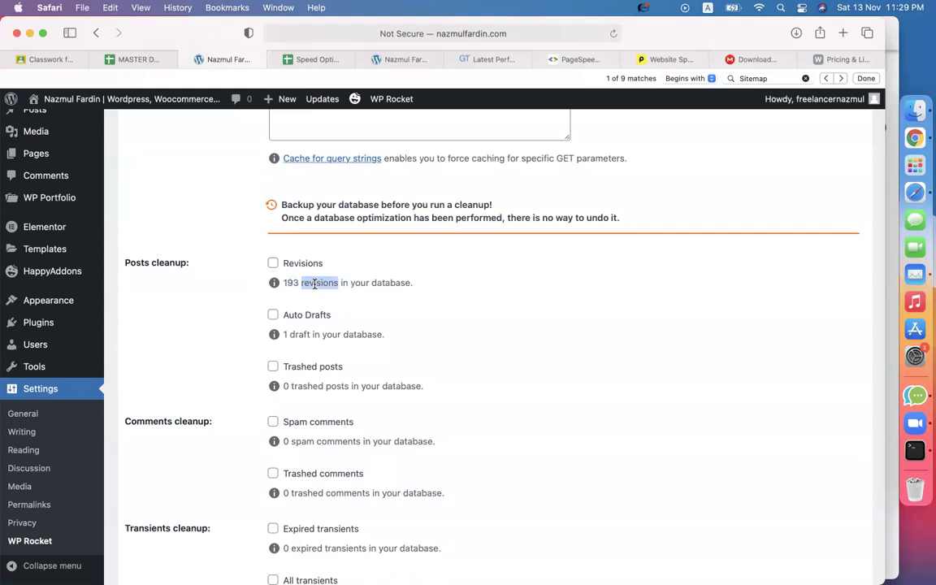
Step: Tick the Revisions, Auto Drafts, Trashed posts, Spam comments and Trashed comments cleanup options
{"action": "left_click", "coordinate": [273, 263]}
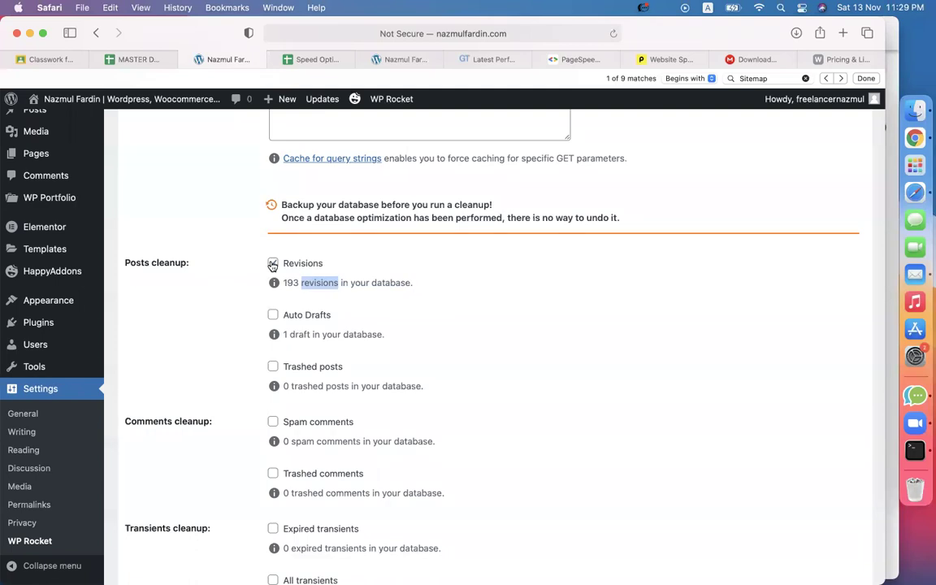
{"action": "left_click", "coordinate": [273, 315]}
{"action": "left_click", "coordinate": [274, 370]}
{"action": "scroll", "coordinate": [461, 354], "scroll_direction": "down", "scroll_amount": 3}
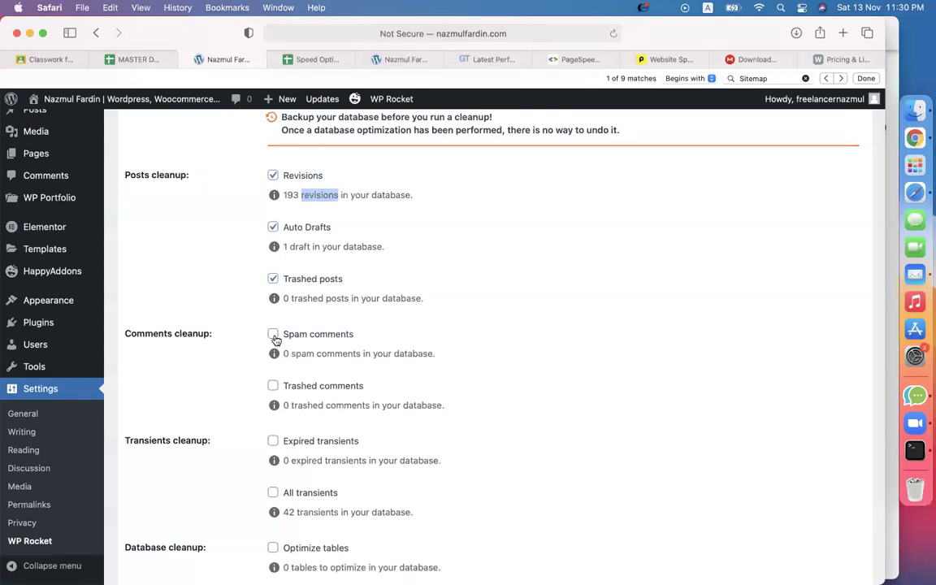
{"action": "left_click", "coordinate": [275, 389]}
{"action": "scroll", "coordinate": [565, 351], "scroll_direction": "down", "scroll_amount": 3}
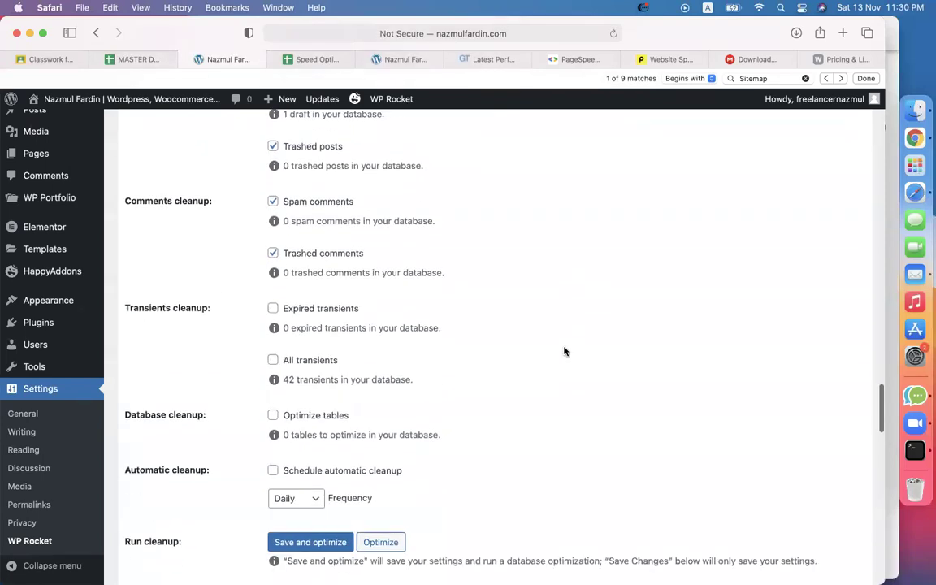
{"action": "left_click", "coordinate": [317, 59]}
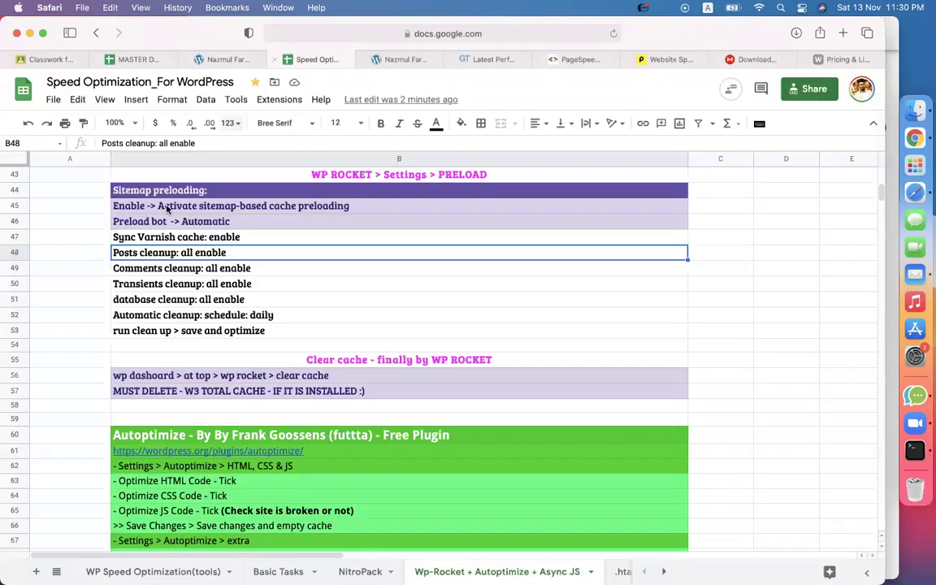
{"action": "key", "text": "Down"}
{"action": "key", "text": "Down"}
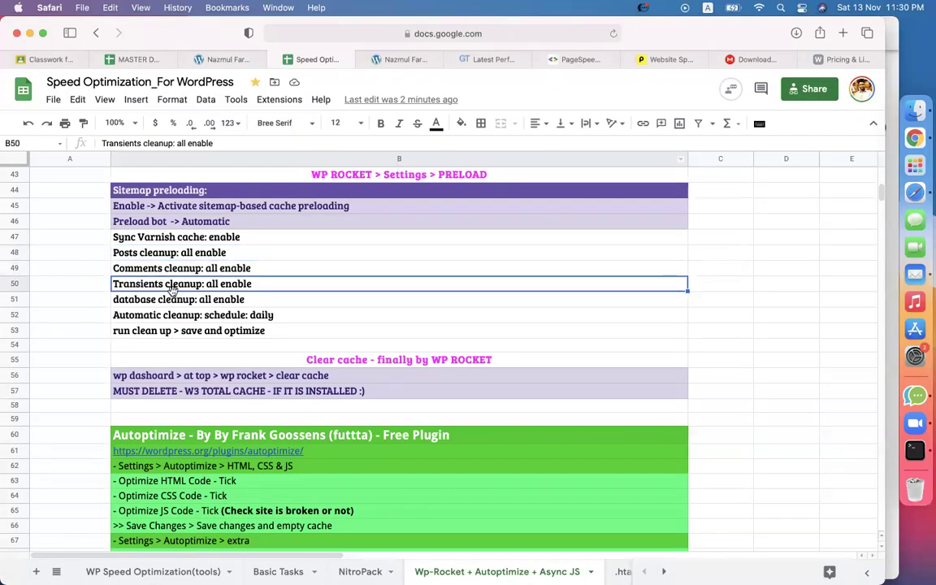
{"action": "key", "text": "Down"}
{"action": "left_click", "coordinate": [217, 59]}
{"action": "scroll", "coordinate": [262, 214], "scroll_direction": "down", "scroll_amount": 2}
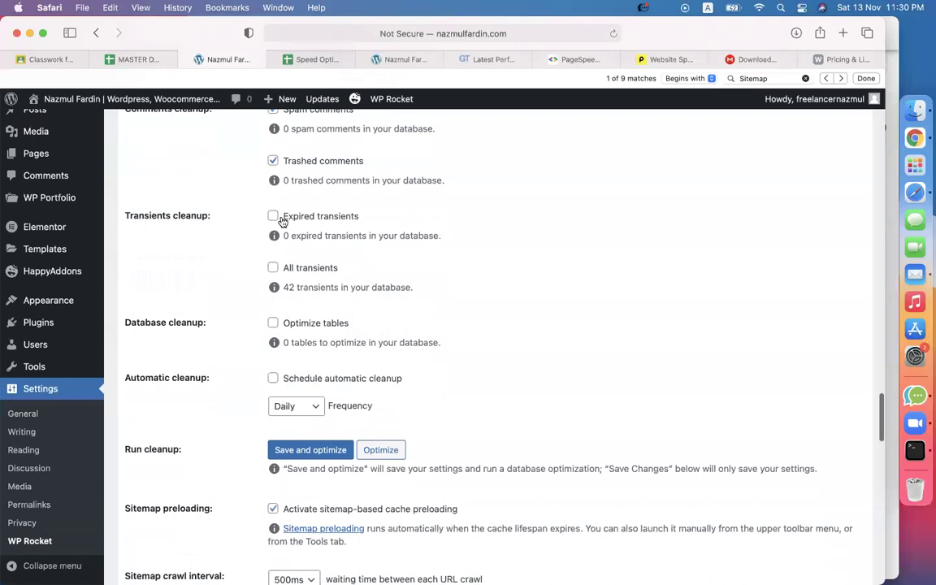
{"action": "left_click", "coordinate": [273, 268]}
{"action": "left_click", "coordinate": [273, 322]}
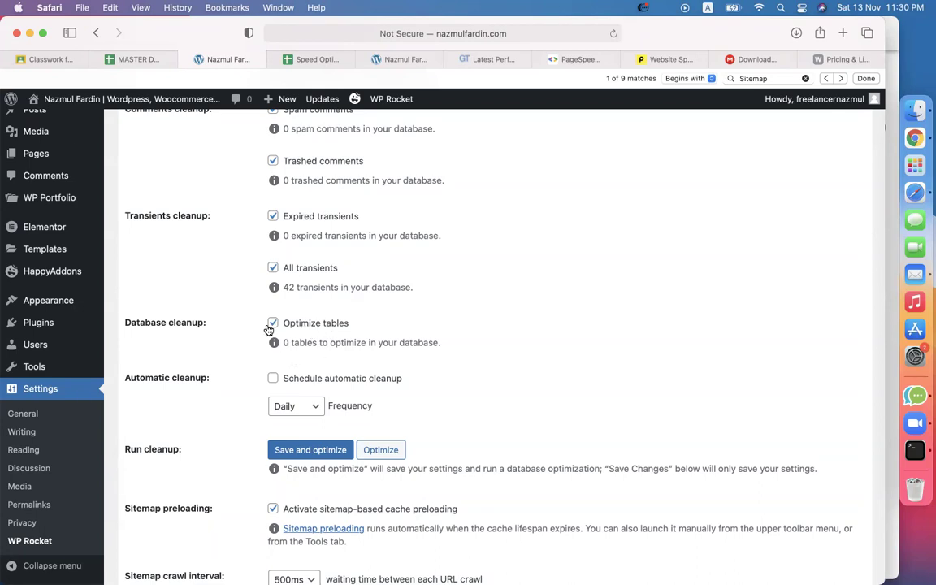
{"action": "left_click", "coordinate": [306, 57]}
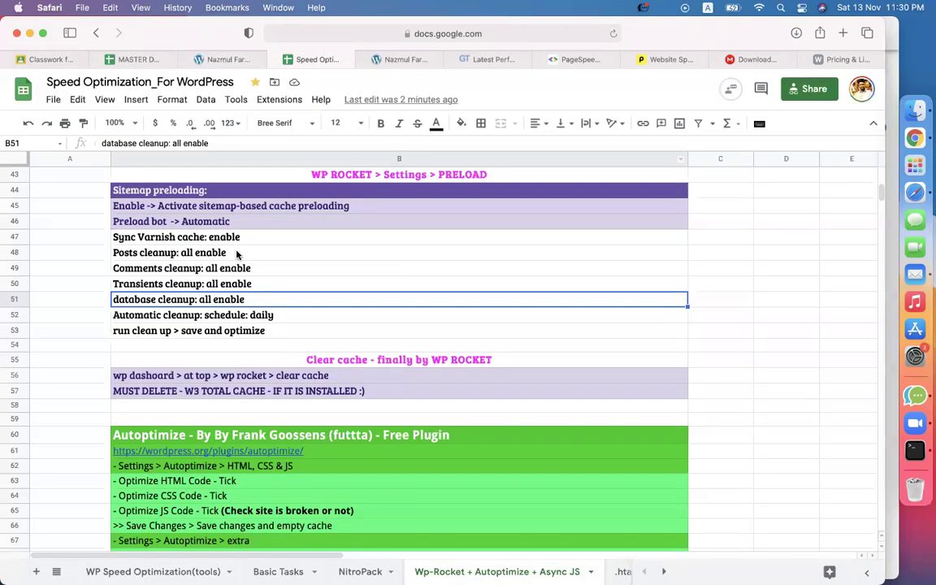
{"action": "left_click", "coordinate": [161, 317]}
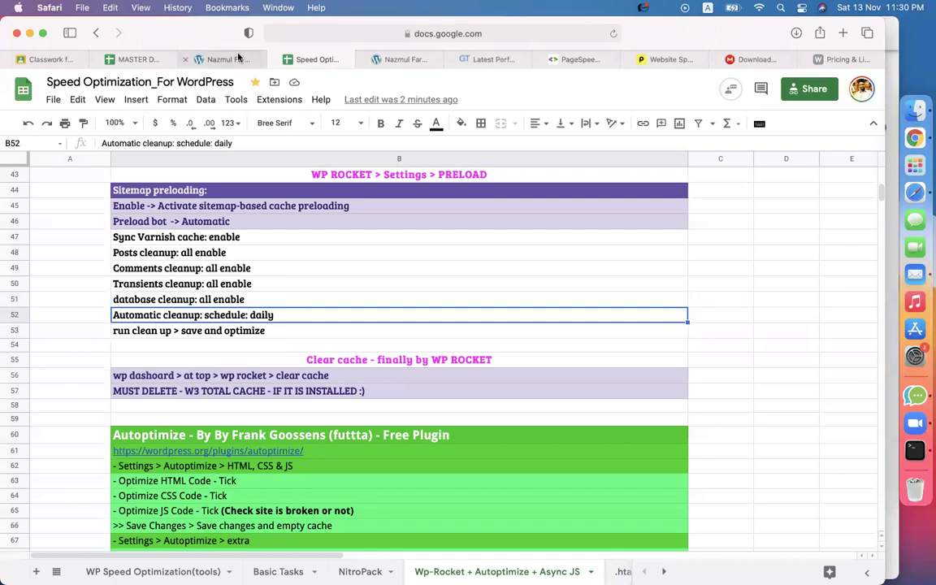
{"action": "left_click", "coordinate": [223, 58]}
{"action": "scroll", "coordinate": [382, 341], "scroll_direction": "down", "scroll_amount": 2}
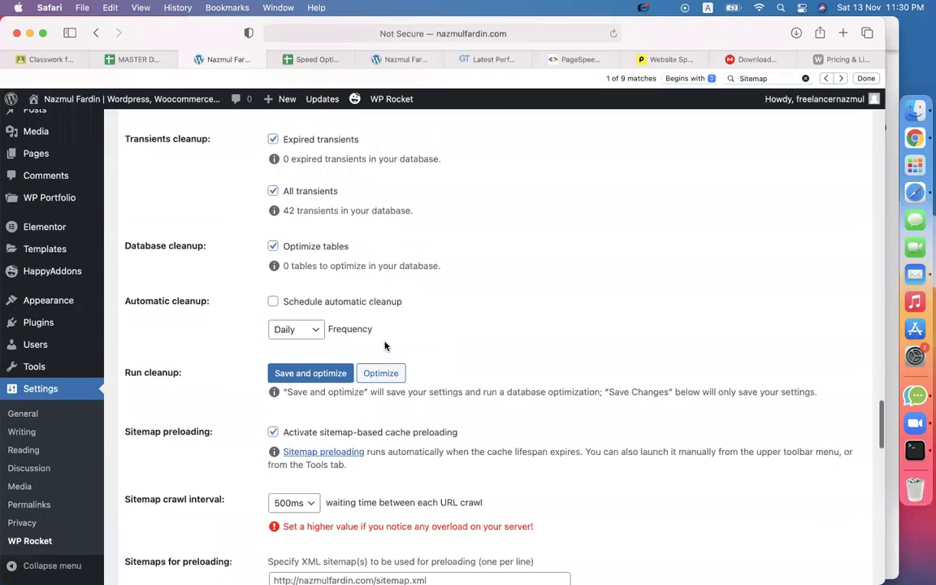
{"action": "left_click", "coordinate": [273, 302]}
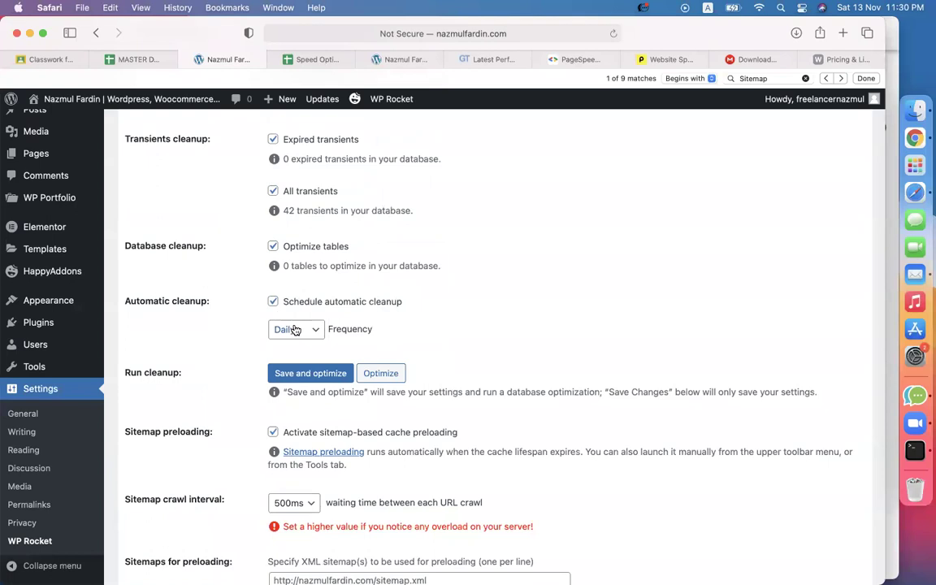
{"action": "left_click", "coordinate": [293, 329]}
{"action": "left_click", "coordinate": [300, 330]}
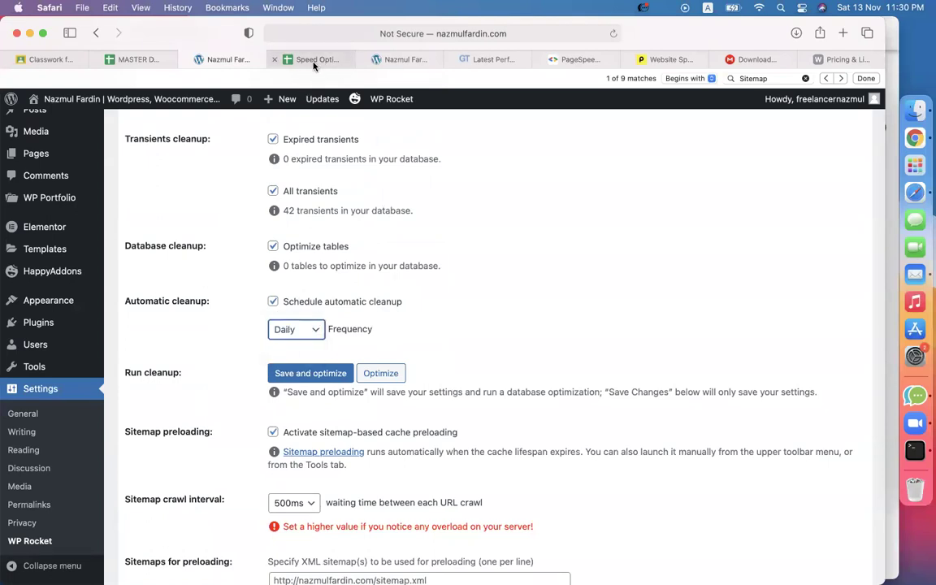
{"action": "left_click", "coordinate": [292, 60]}
{"action": "left_click", "coordinate": [156, 330]}
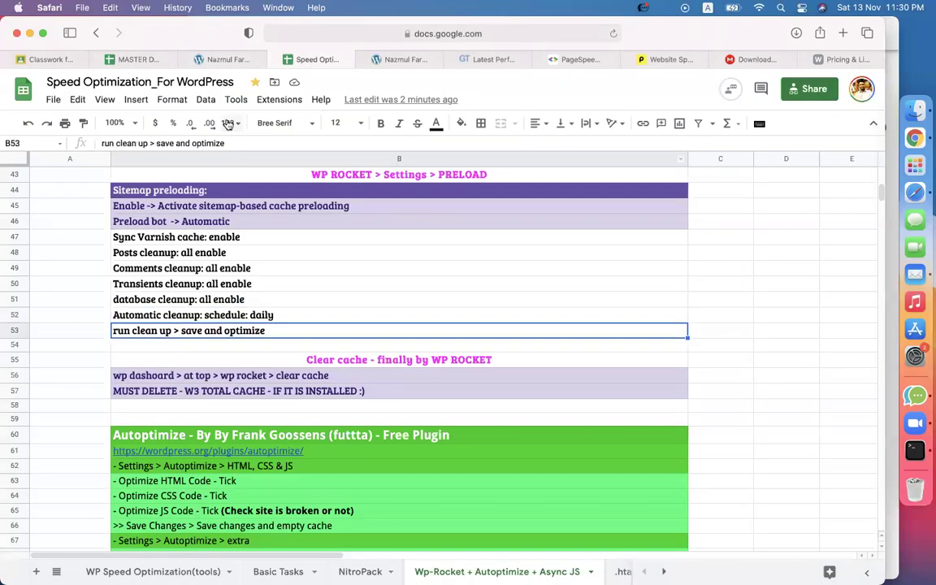
{"action": "left_click", "coordinate": [226, 61]}
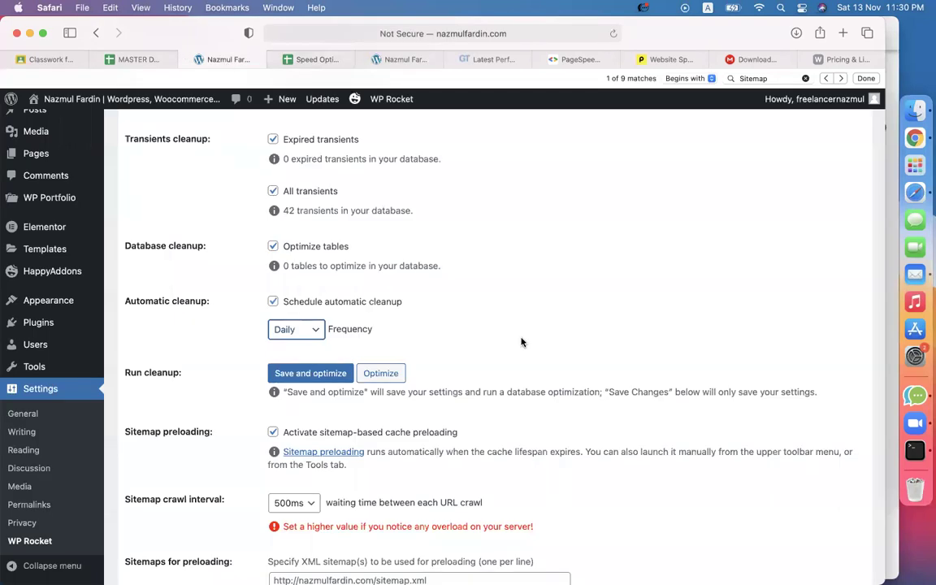
{"action": "left_click", "coordinate": [297, 373]}
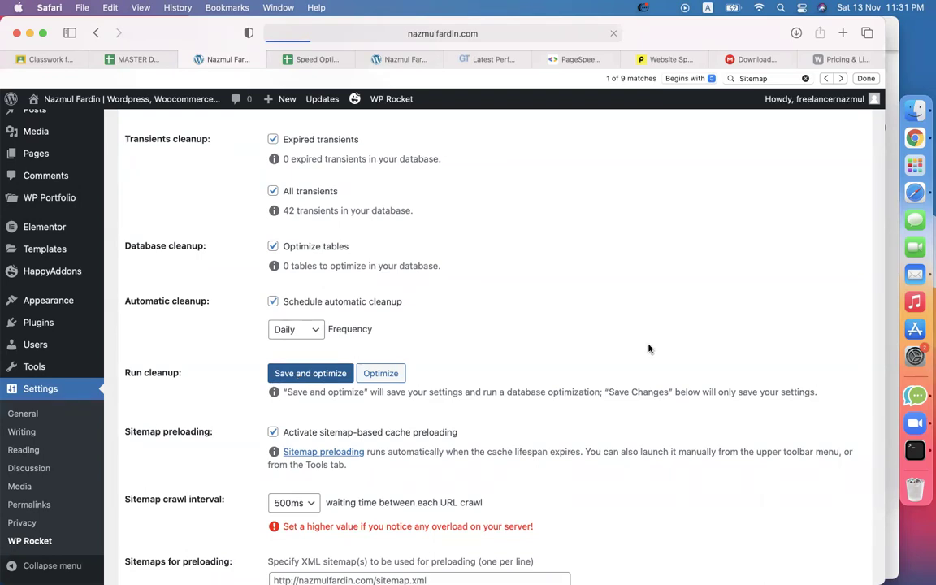
{"action": "scroll", "coordinate": [648, 349], "scroll_direction": "down", "scroll_amount": 20}
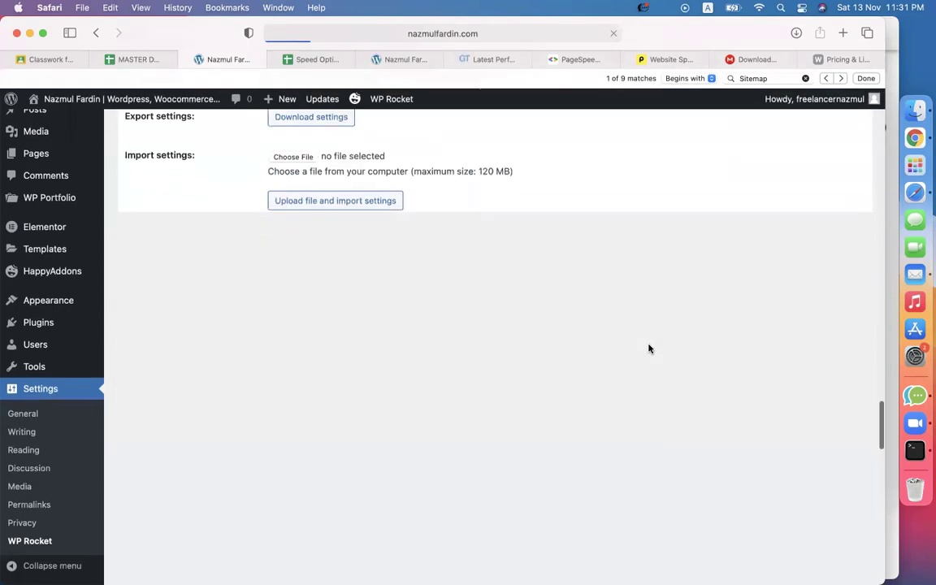
{"action": "scroll", "coordinate": [643, 310], "scroll_direction": "up", "scroll_amount": 1}
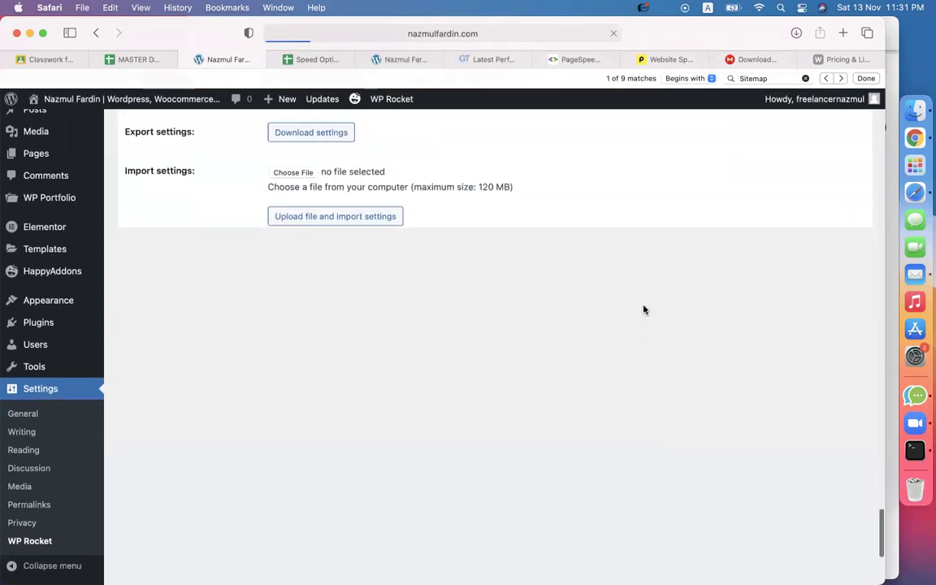
Step: Load the GTmetrix homepage by trimming the report URL down to gtmetrix.com
{"action": "left_click", "coordinate": [403, 59]}
{"action": "left_click", "coordinate": [459, 35]}
{"action": "key", "text": "super+c"}
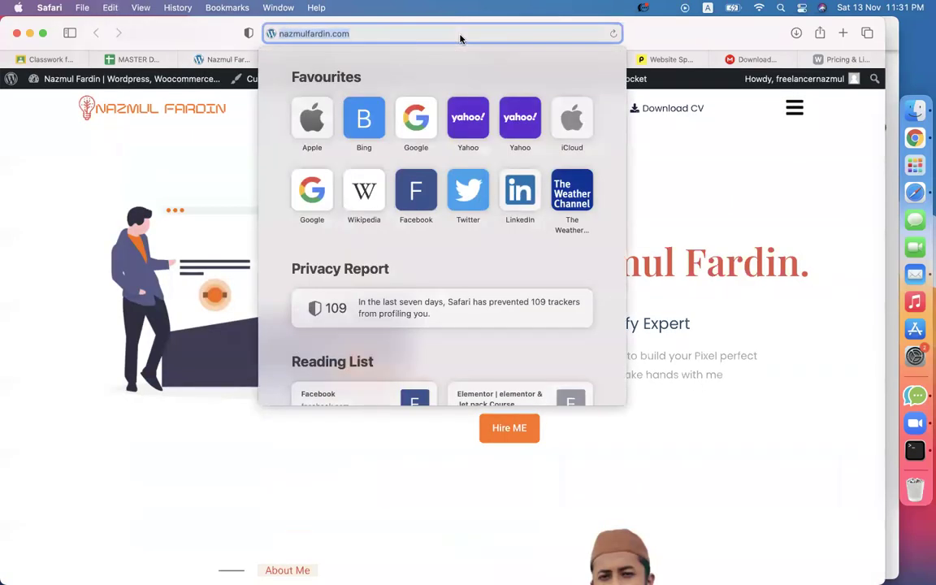
{"action": "left_click", "coordinate": [696, 156]}
{"action": "left_click", "coordinate": [493, 60]}
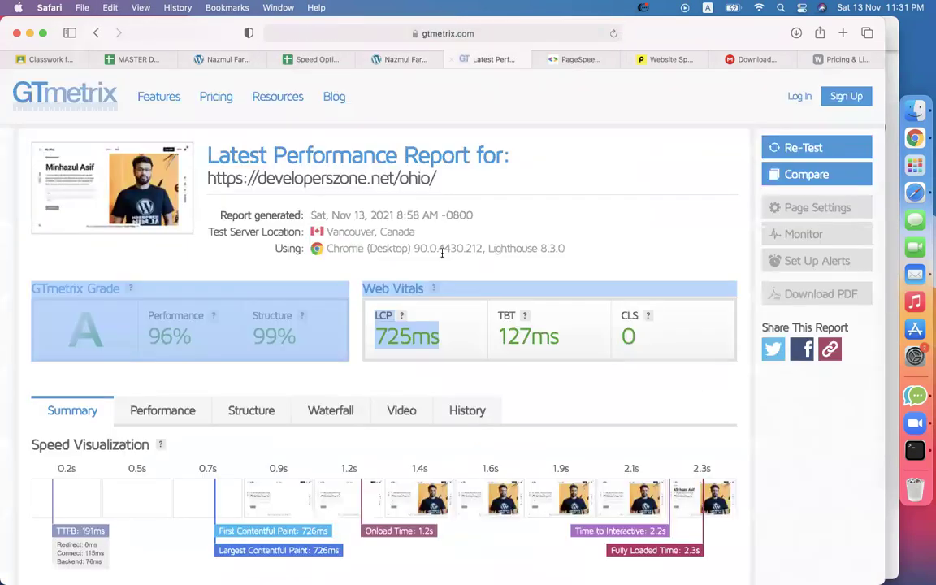
{"action": "left_click", "coordinate": [452, 33]}
{"action": "left_click", "coordinate": [396, 34]}
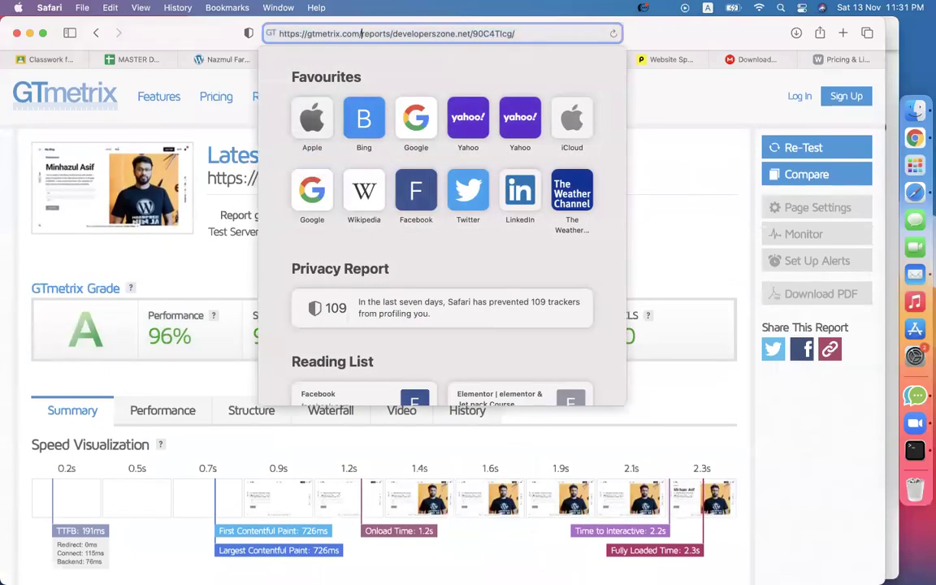
{"action": "key", "text": "shift+super+Right"}
{"action": "key", "text": "BackSpace"}
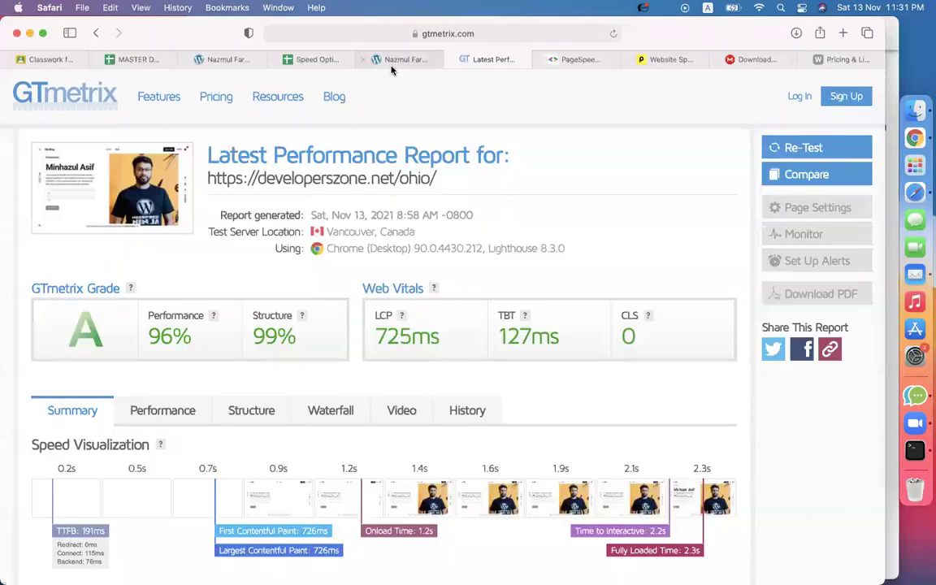
{"action": "left_click", "coordinate": [470, 33]}
{"action": "left_click", "coordinate": [406, 34]}
{"action": "key", "text": "shift+super+Right"}
{"action": "key", "text": "BackSpace"}
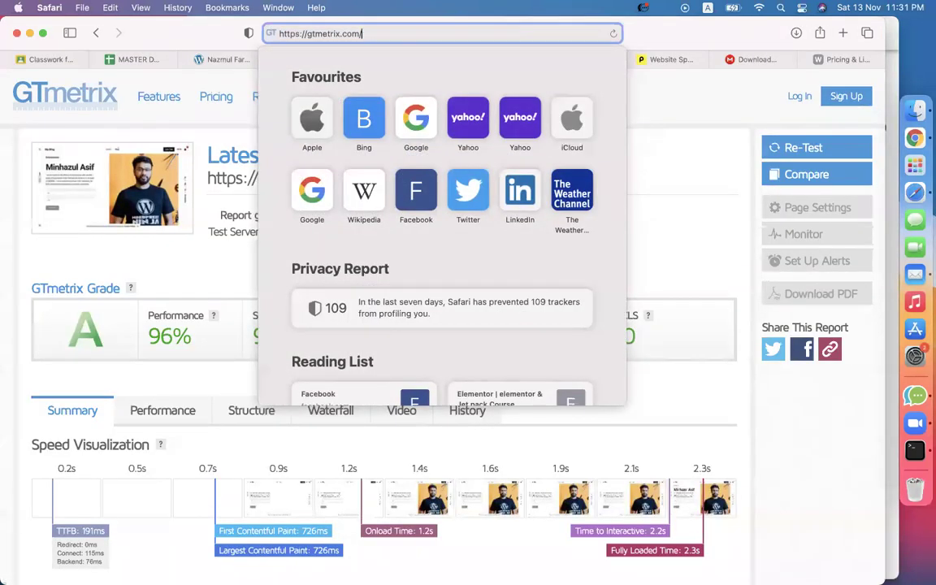
{"action": "key", "text": "Return"}
Step: Paste the site address into GTmetrix and start a speed test
{"action": "left_click", "coordinate": [225, 351]}
{"action": "key", "text": "super+v"}
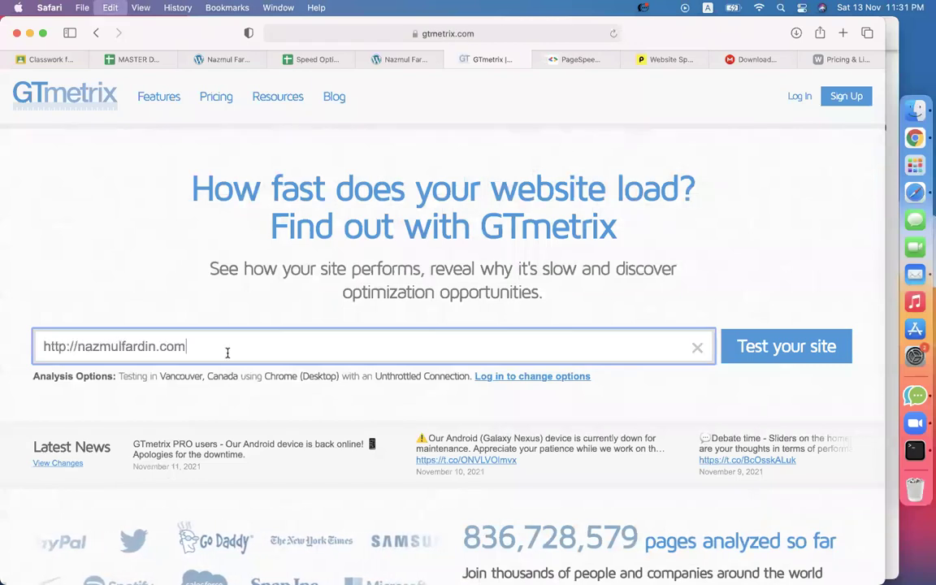
{"action": "left_click", "coordinate": [808, 346]}
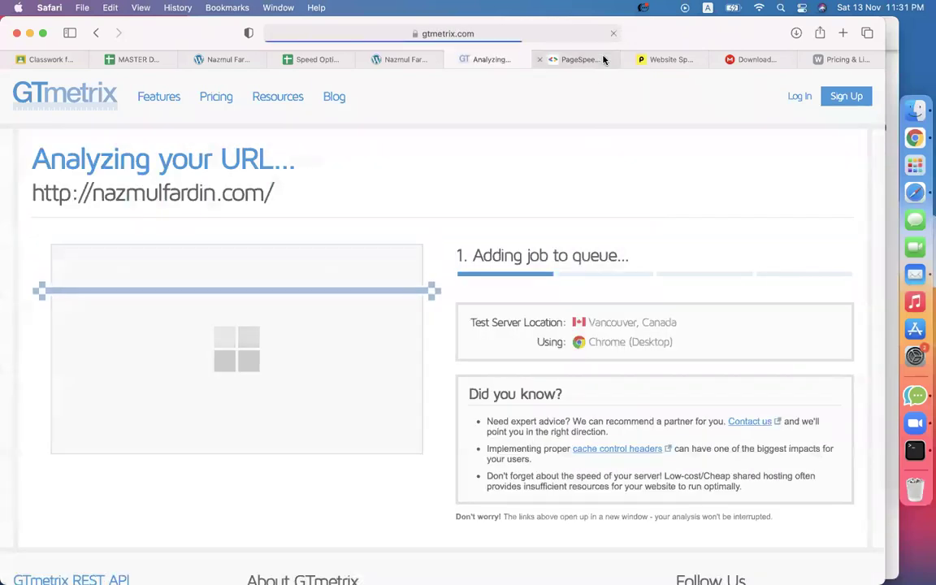
Step: Run a PageSpeed Insights analysis of nazmulfardin.com and check on both tests
{"action": "left_click", "coordinate": [582, 62]}
{"action": "key", "text": "super+a"}
{"action": "type", "text": "http://nazmulfardin.com/"}
{"action": "left_click", "coordinate": [619, 142]}
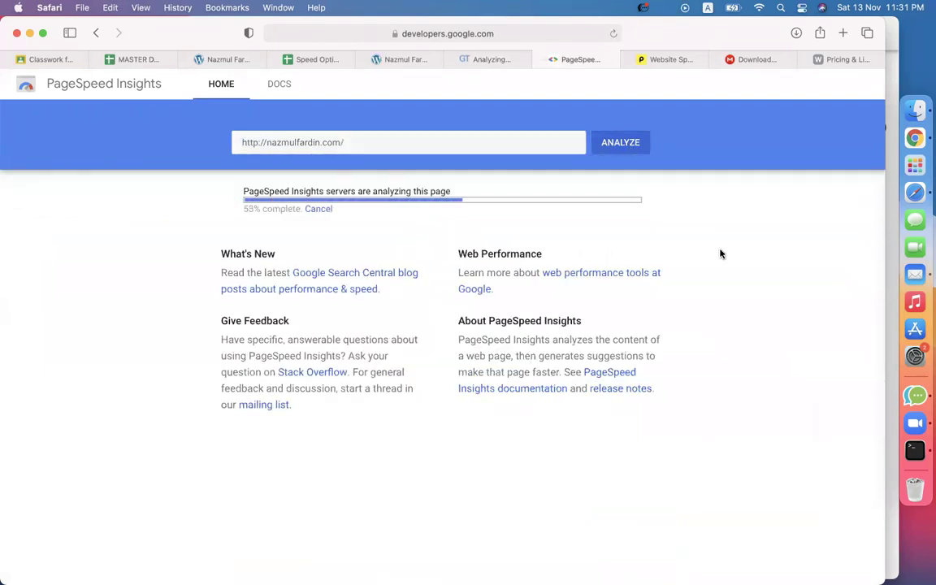
{"action": "left_click", "coordinate": [506, 63]}
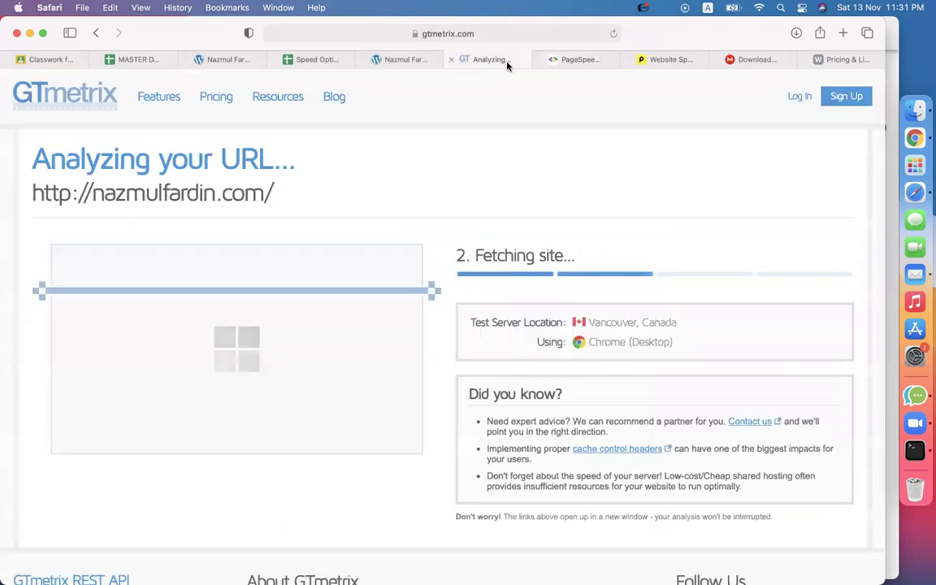
{"action": "left_click", "coordinate": [578, 60]}
Step: Check the GTmetrix test progress, then bring up the earlier Pingdom speed test results
{"action": "left_click", "coordinate": [241, 58]}
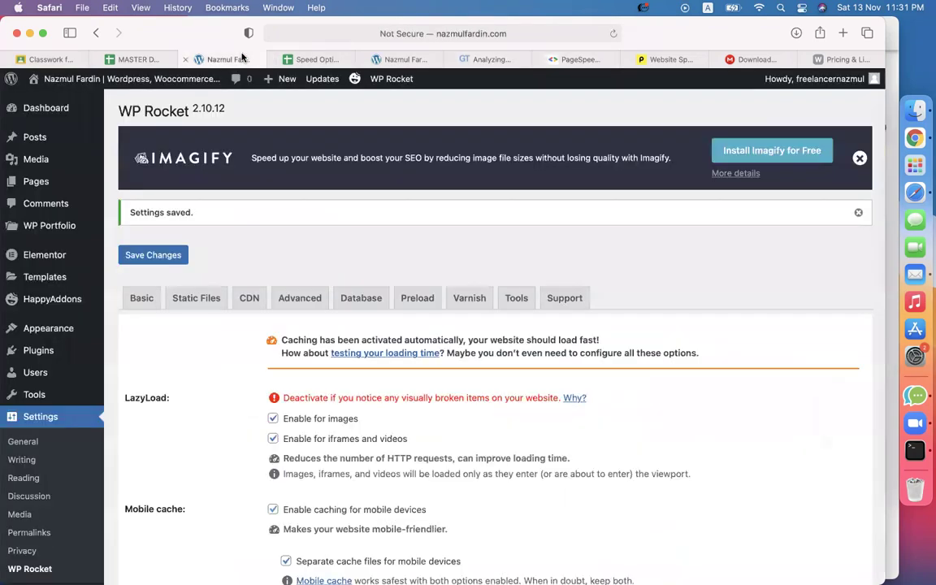
{"action": "scroll", "coordinate": [687, 260], "scroll_direction": "down", "scroll_amount": 15}
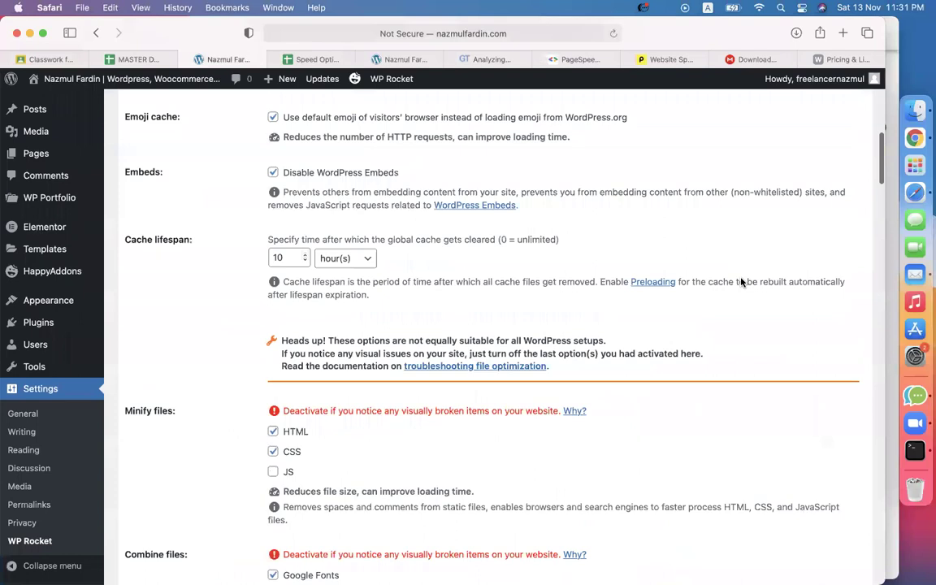
{"action": "scroll", "coordinate": [588, 167], "scroll_direction": "down", "scroll_amount": 15}
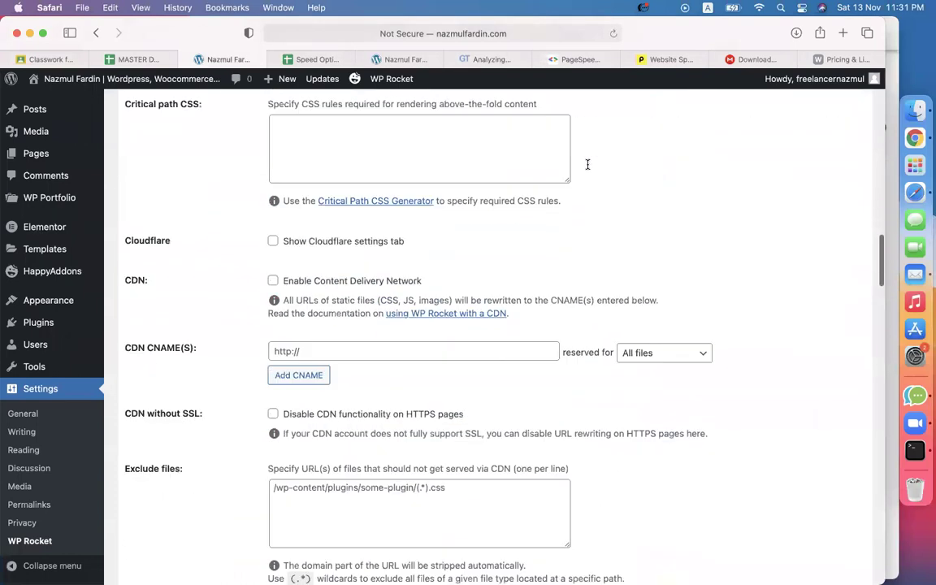
{"action": "left_click", "coordinate": [492, 60]}
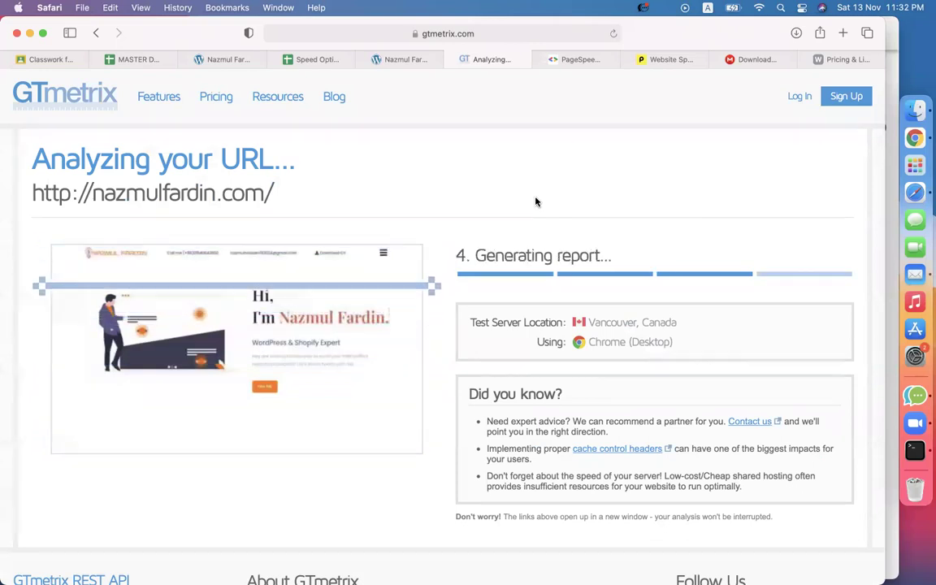
{"action": "left_click", "coordinate": [667, 60]}
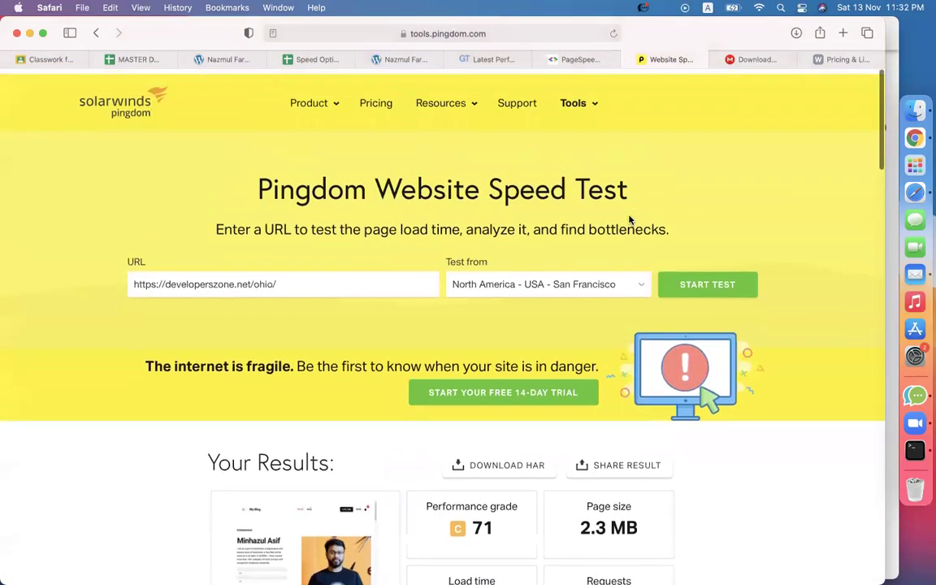
{"action": "scroll", "coordinate": [569, 199], "scroll_direction": "up", "scroll_amount": 3}
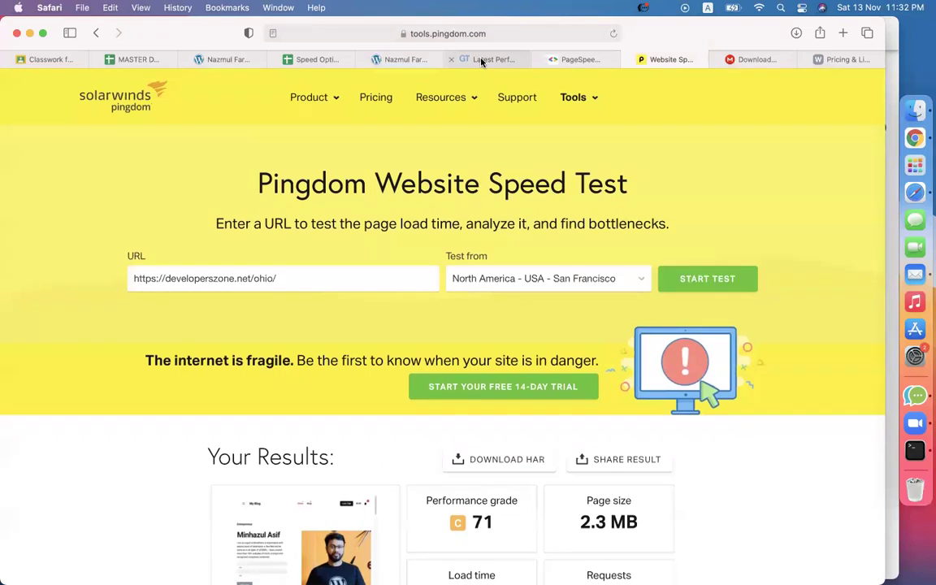
Step: Review the finished GTmetrix report and the PageSpeed desktop score of 76
{"action": "left_click", "coordinate": [481, 61]}
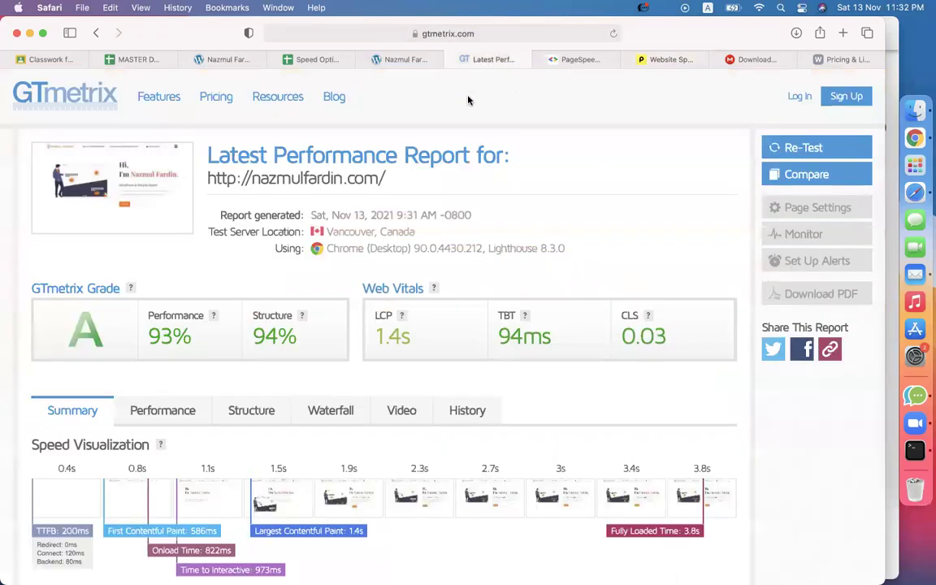
{"action": "left_click", "coordinate": [568, 61]}
{"action": "left_click", "coordinate": [126, 183]}
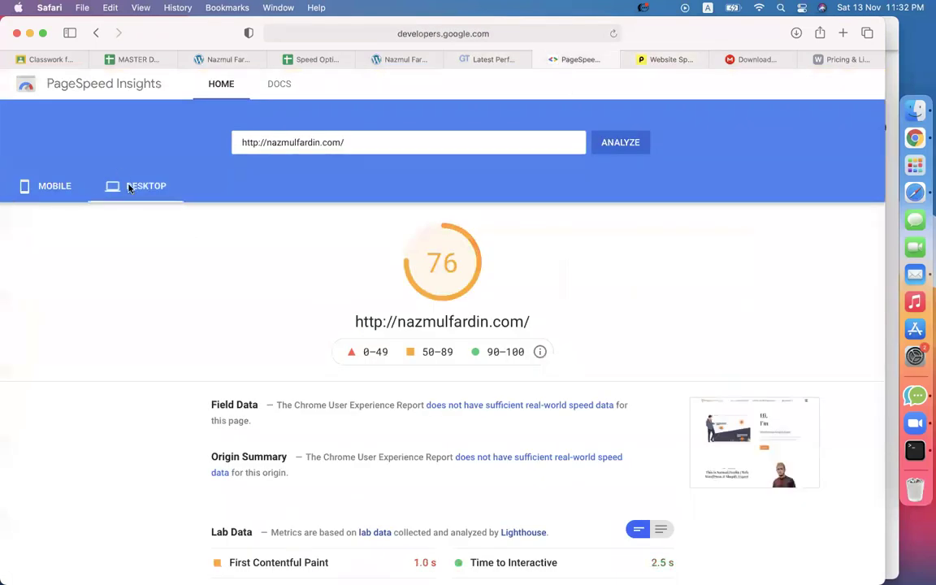
{"action": "left_click", "coordinate": [44, 185]}
{"action": "left_click", "coordinate": [136, 192]}
Step: Save the WP Rocket settings and scroll through the updated settings page
{"action": "left_click", "coordinate": [223, 59]}
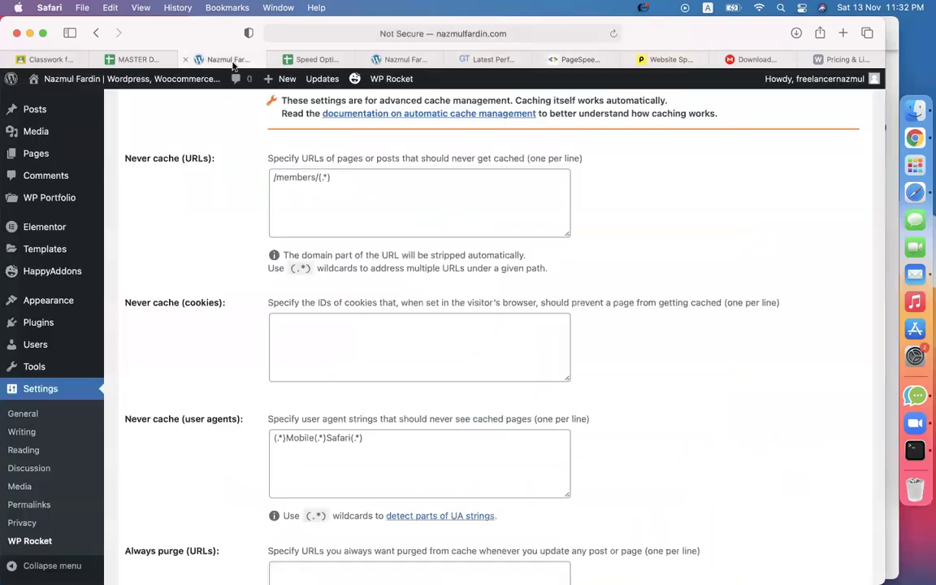
{"action": "scroll", "coordinate": [398, 298], "scroll_direction": "down", "scroll_amount": 10}
{"action": "scroll", "coordinate": [399, 297], "scroll_direction": "down", "scroll_amount": 15}
{"action": "scroll", "coordinate": [399, 297], "scroll_direction": "up", "scroll_amount": 10}
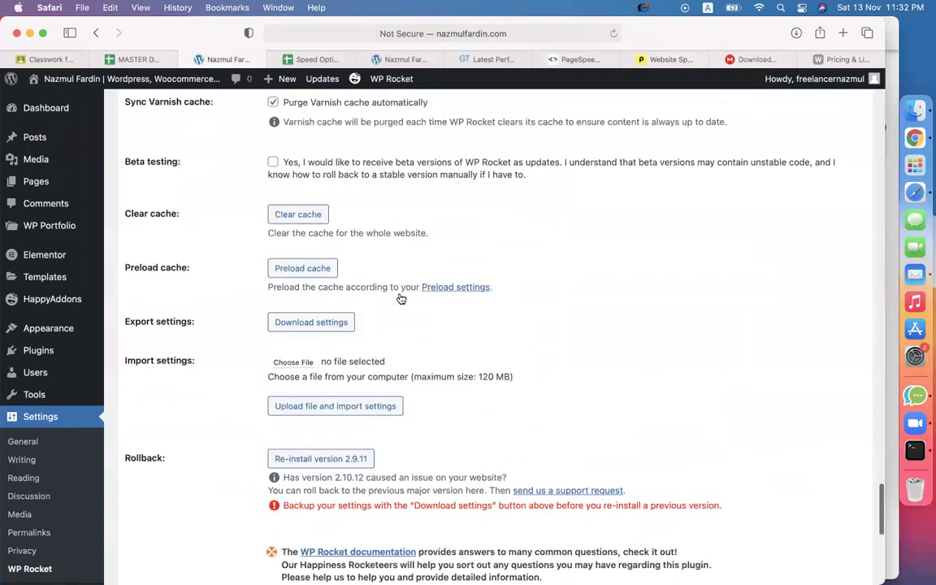
{"action": "scroll", "coordinate": [401, 299], "scroll_direction": "down", "scroll_amount": 15}
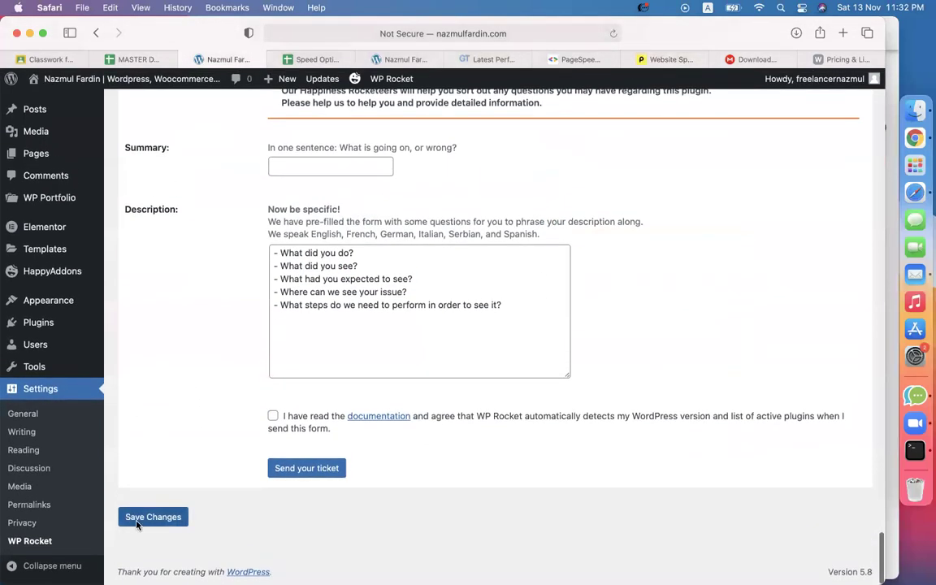
{"action": "left_click", "coordinate": [131, 514]}
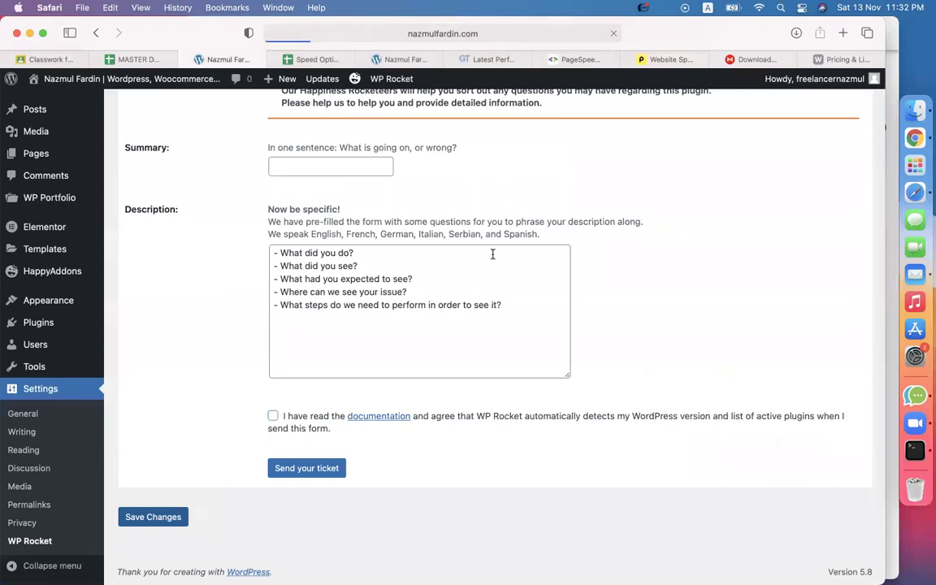
{"action": "scroll", "coordinate": [199, 415], "scroll_direction": "down", "scroll_amount": 5}
{"action": "scroll", "coordinate": [199, 415], "scroll_direction": "down", "scroll_amount": 15}
{"action": "scroll", "coordinate": [199, 415], "scroll_direction": "down", "scroll_amount": 20}
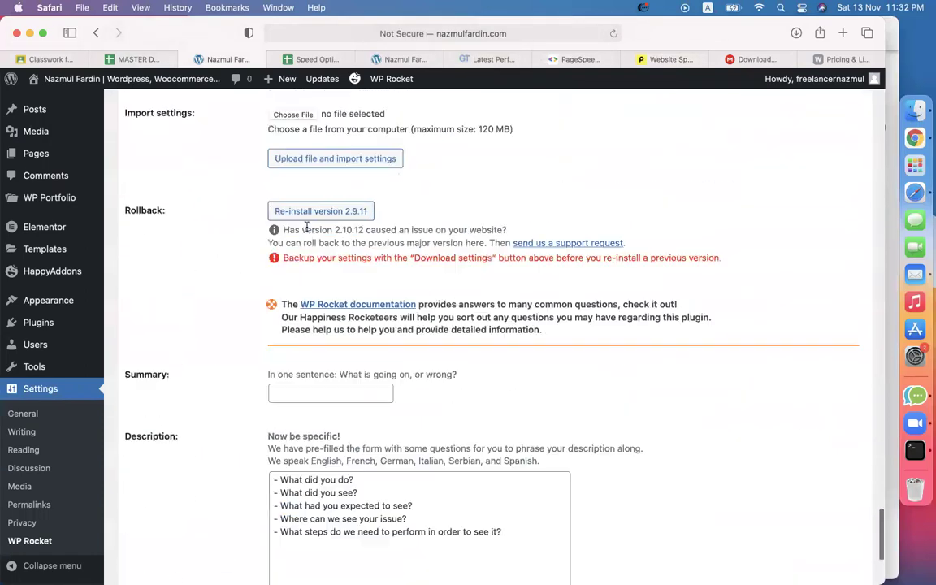
{"action": "scroll", "coordinate": [306, 227], "scroll_direction": "down", "scroll_amount": 5}
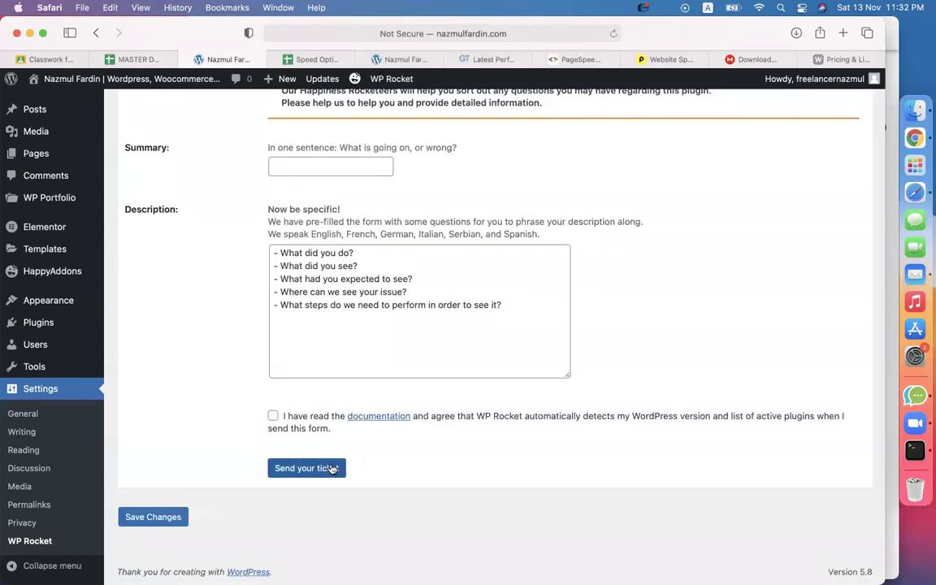
{"action": "scroll", "coordinate": [549, 372], "scroll_direction": "up", "scroll_amount": 15}
{"action": "scroll", "coordinate": [549, 373], "scroll_direction": "up", "scroll_amount": 15}
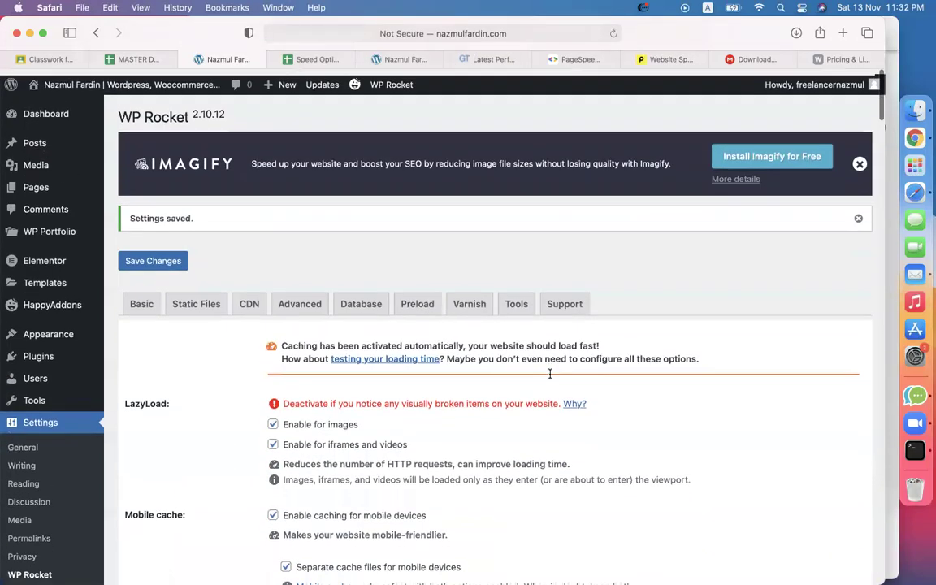
Step: Save the WP Rocket settings again after checking the Speed Optimization checklist
{"action": "left_click", "coordinate": [340, 60]}
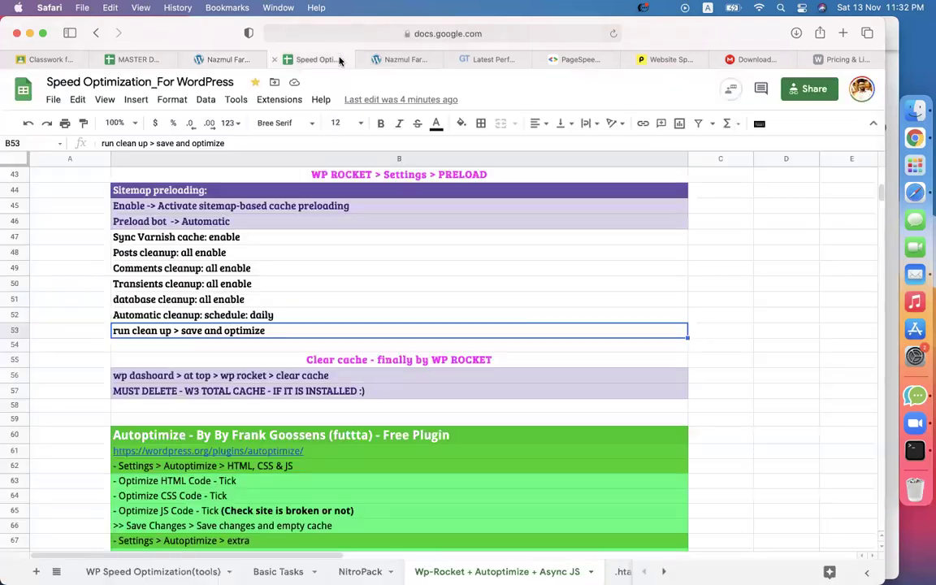
{"action": "left_click", "coordinate": [225, 60]}
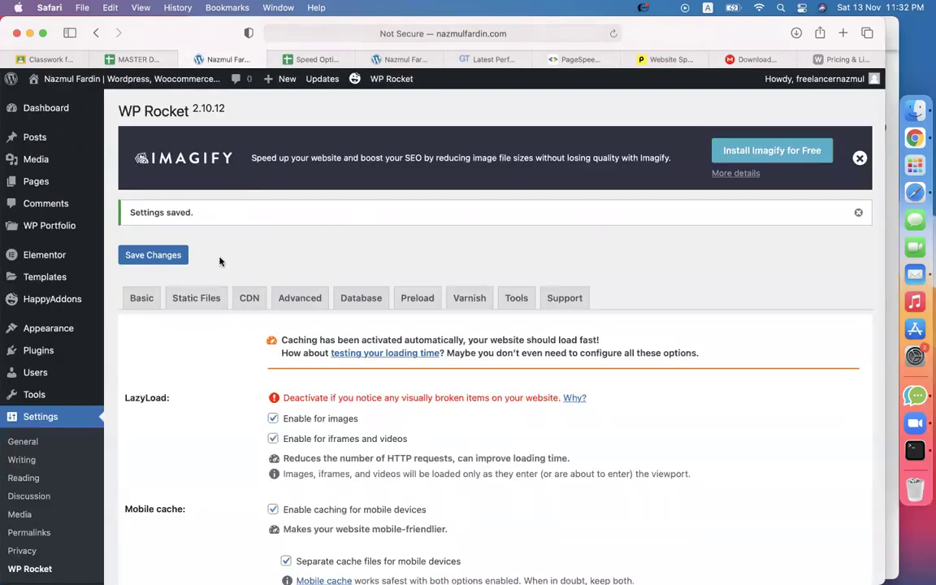
{"action": "left_click", "coordinate": [166, 255]}
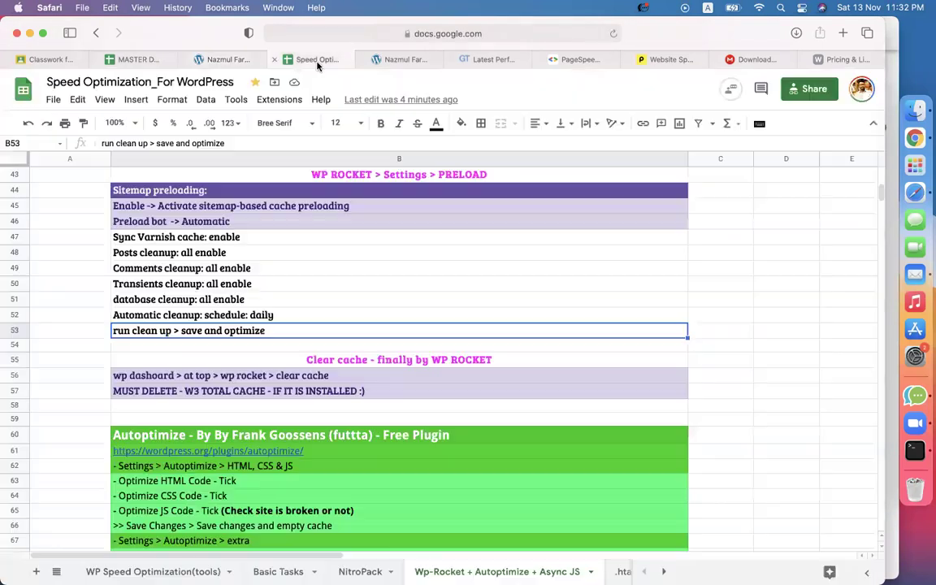
Step: Clear the WP Rocket cache from the admin-bar menu, per the checklist's Clear cache step
{"action": "left_click", "coordinate": [317, 60]}
{"action": "left_click", "coordinate": [336, 363]}
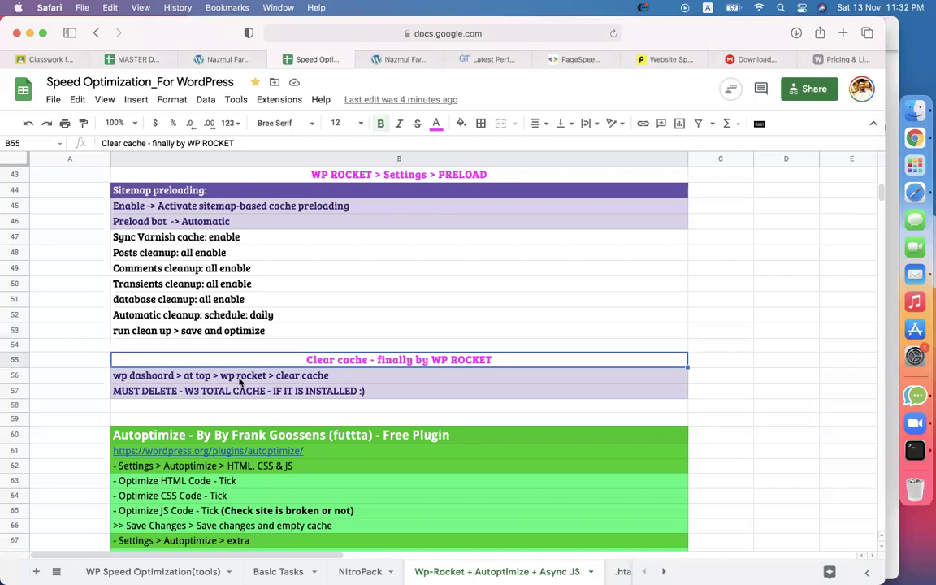
{"action": "left_click", "coordinate": [143, 378]}
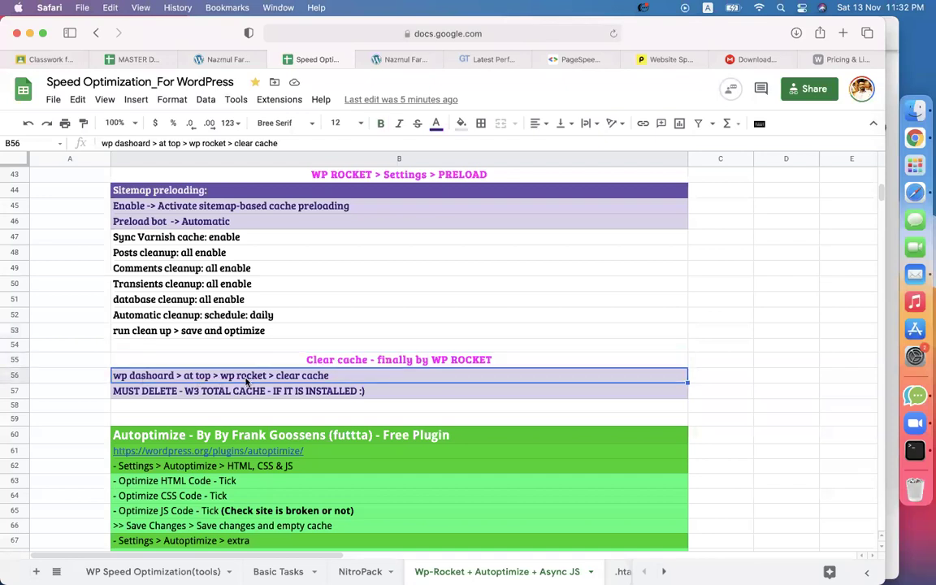
{"action": "left_click", "coordinate": [221, 59]}
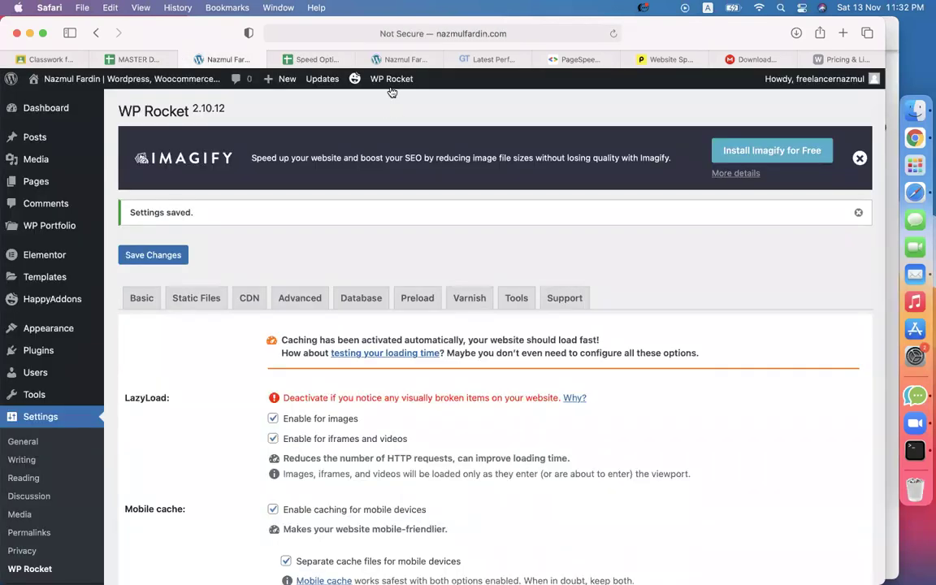
{"action": "mouse_move", "coordinate": [391, 80]}
{"action": "left_click", "coordinate": [383, 117]}
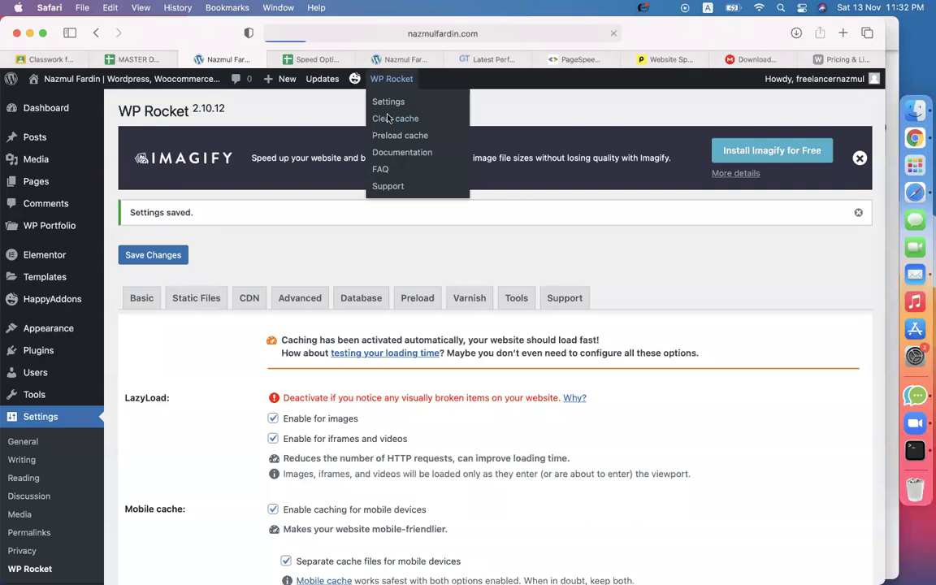
Step: Review the W3 Total Cache note in cell B57, highlighting 'W3 TOTAL CACHE'
{"action": "left_click", "coordinate": [314, 60]}
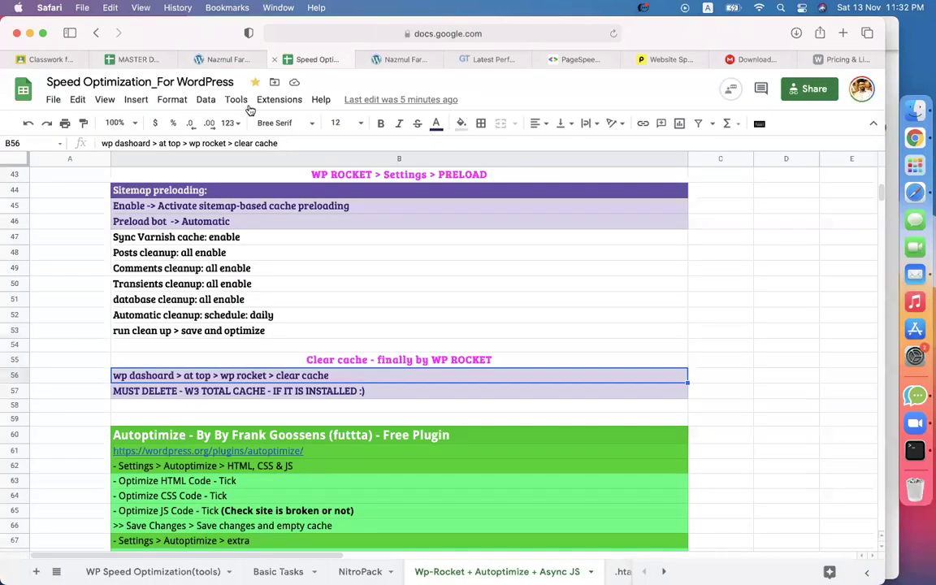
{"action": "left_click", "coordinate": [167, 393]}
{"action": "triple_click", "coordinate": [167, 393]}
{"action": "left_click_drag", "start_coordinate": [185, 392], "coordinate": [266, 395]}
{"action": "left_click", "coordinate": [238, 61]}
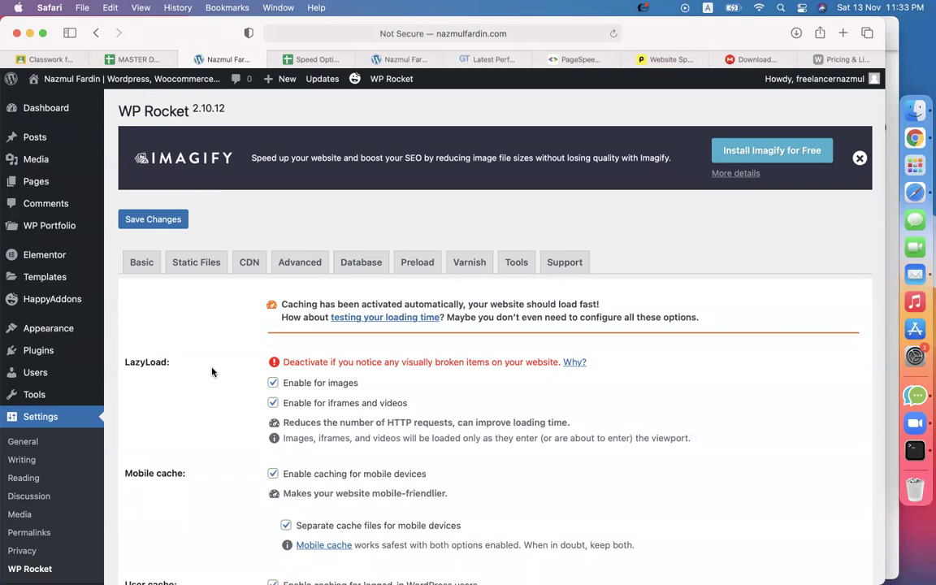
Step: Check the latest GTmetrix report and rerun the PageSpeed Insights analysis of the site
{"action": "scroll", "coordinate": [242, 393], "scroll_direction": "down", "scroll_amount": 15}
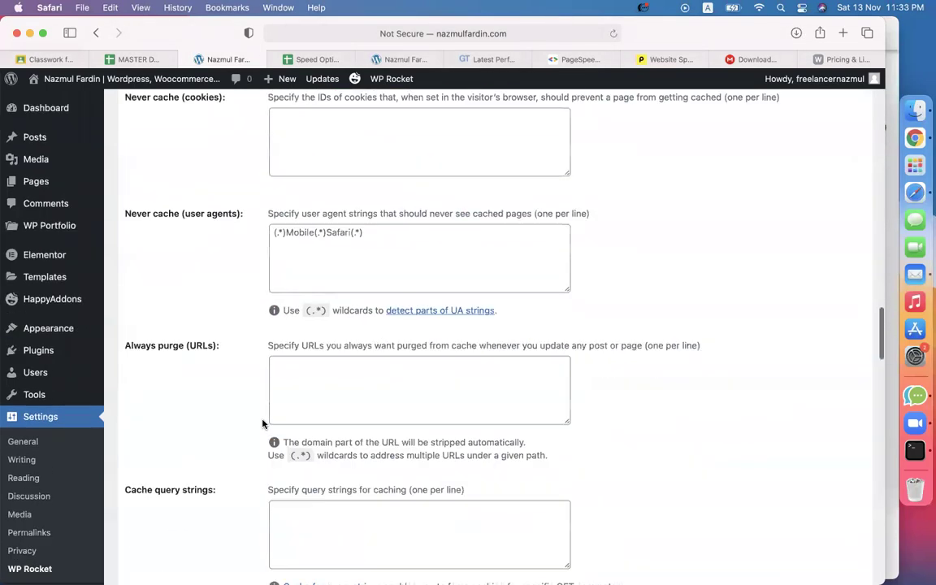
{"action": "scroll", "coordinate": [263, 422], "scroll_direction": "up", "scroll_amount": 15}
{"action": "mouse_move", "coordinate": [391, 78]}
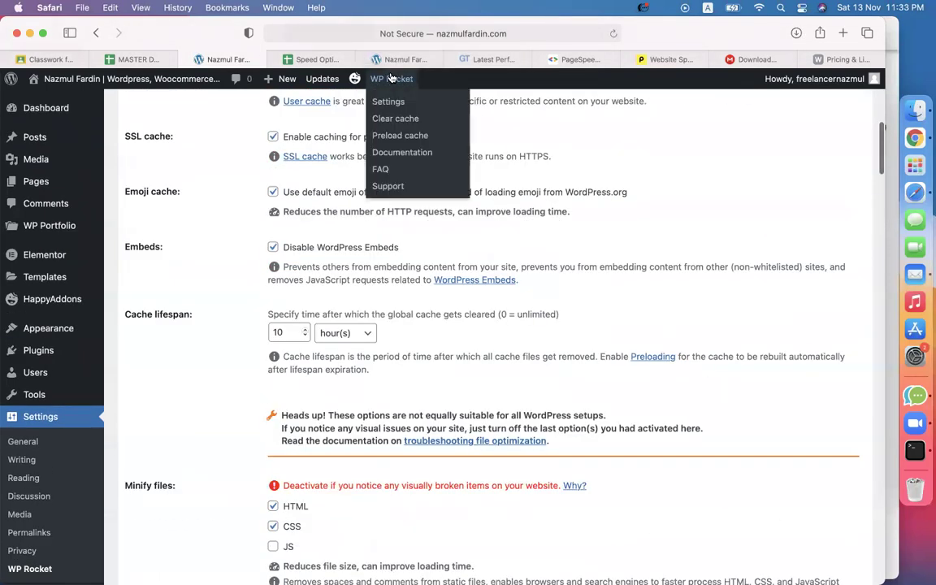
{"action": "left_click", "coordinate": [463, 59]}
{"action": "left_click", "coordinate": [575, 59]}
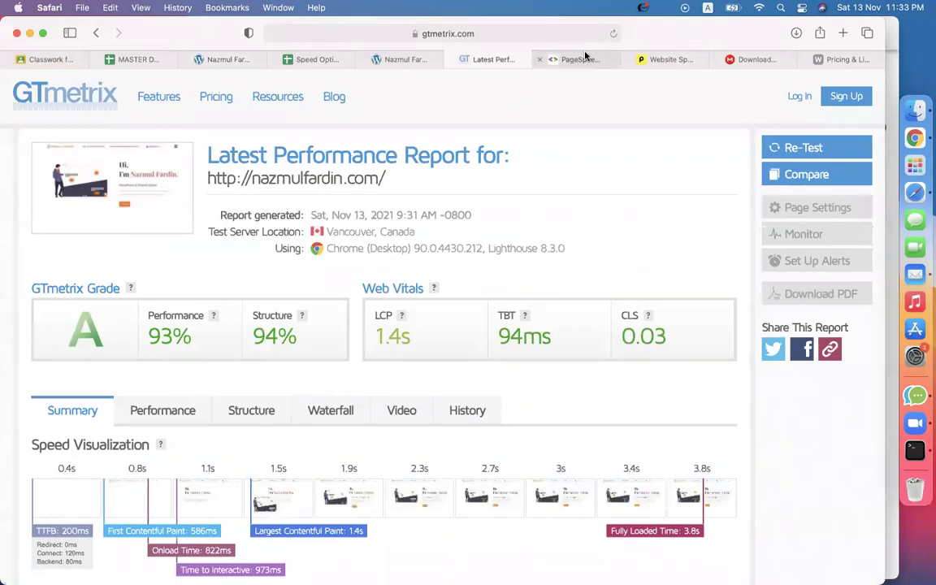
{"action": "left_click", "coordinate": [623, 146]}
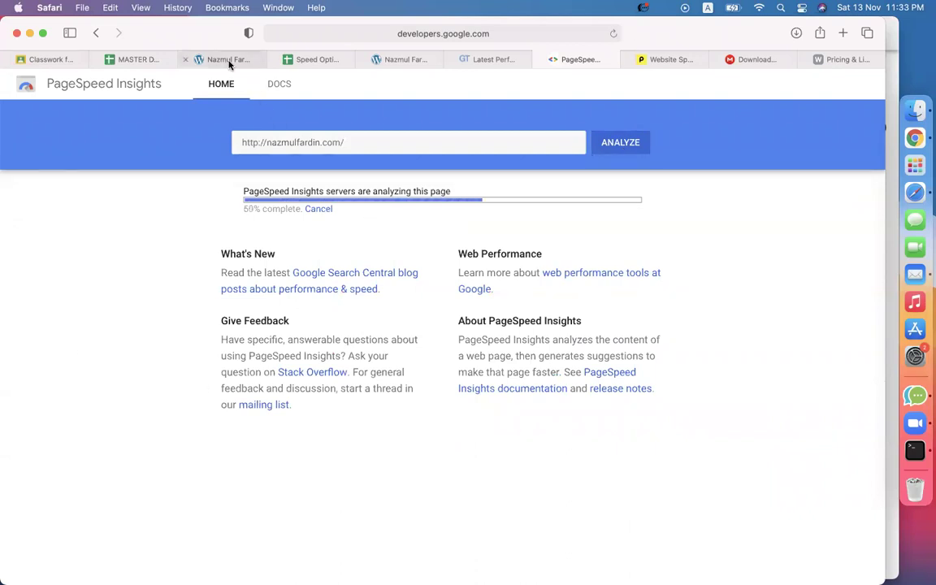
{"action": "mouse_move", "coordinate": [229, 64]}
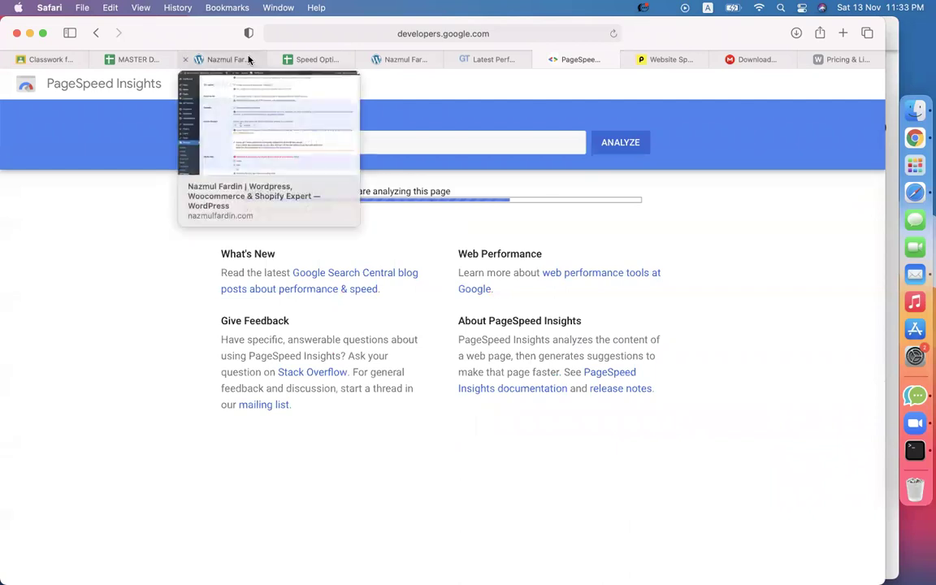
{"action": "left_click", "coordinate": [240, 59]}
Step: Search the plugin directory for 'wp file mana', install File Manager, and view the homepage
{"action": "mouse_move", "coordinate": [38, 350]}
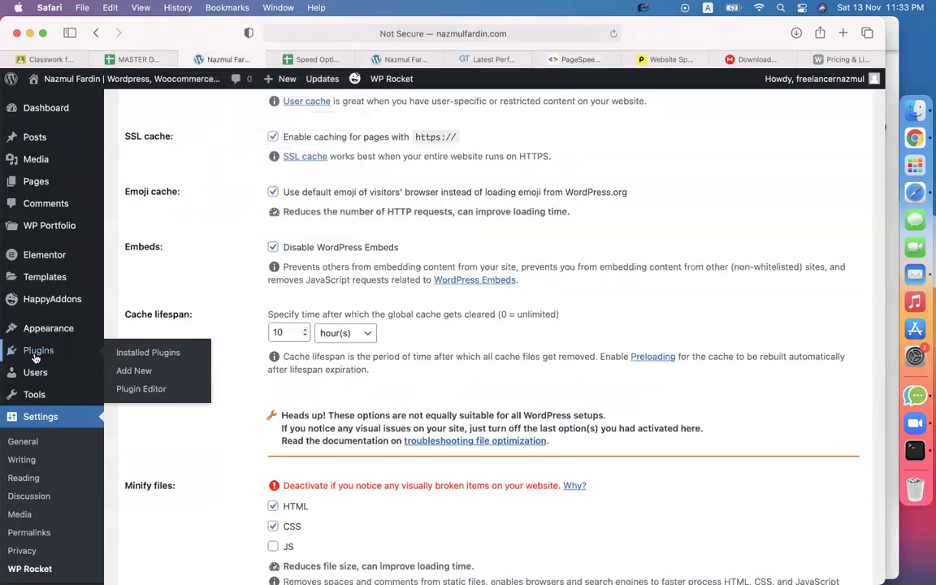
{"action": "left_click", "coordinate": [134, 372]}
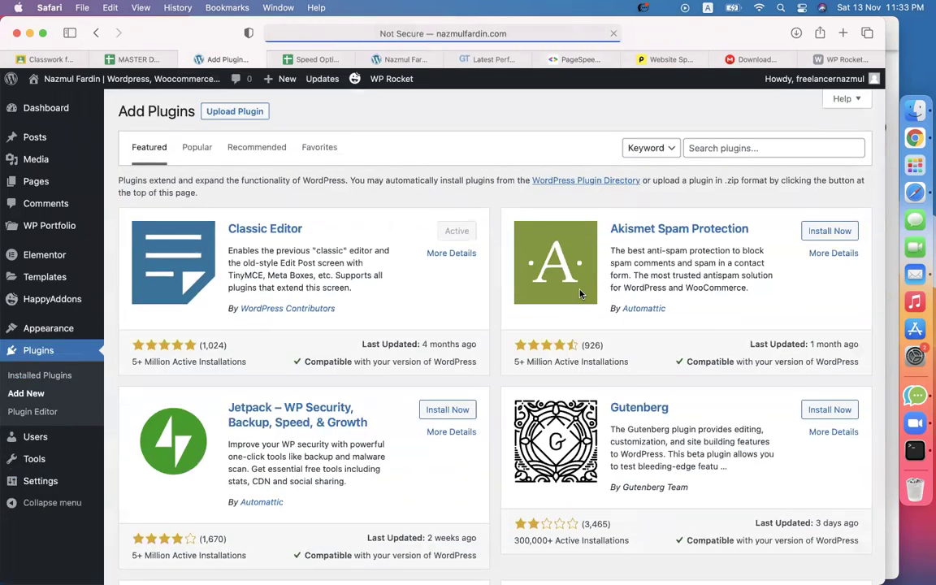
{"action": "left_click", "coordinate": [753, 153]}
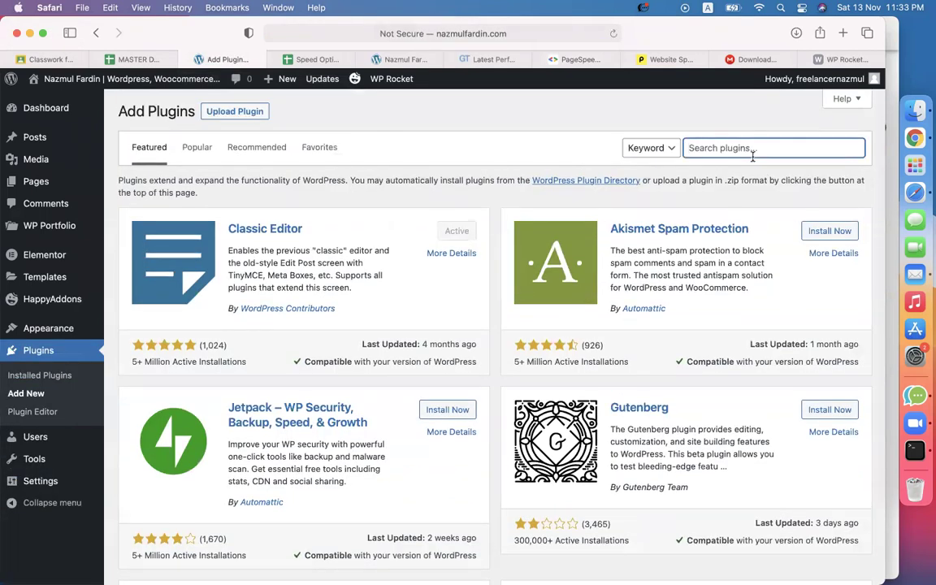
{"action": "type", "text": "wp file manager"}
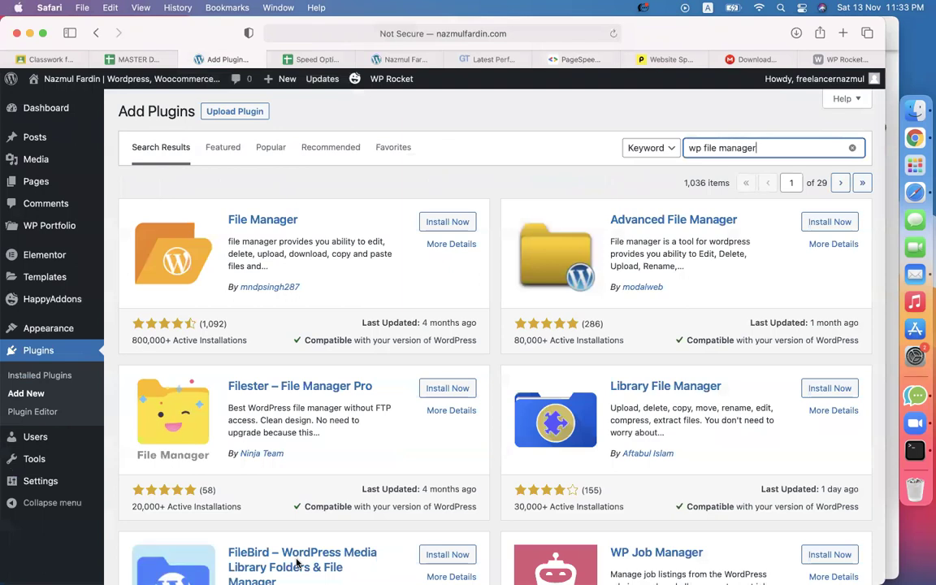
{"action": "left_click", "coordinate": [442, 224]}
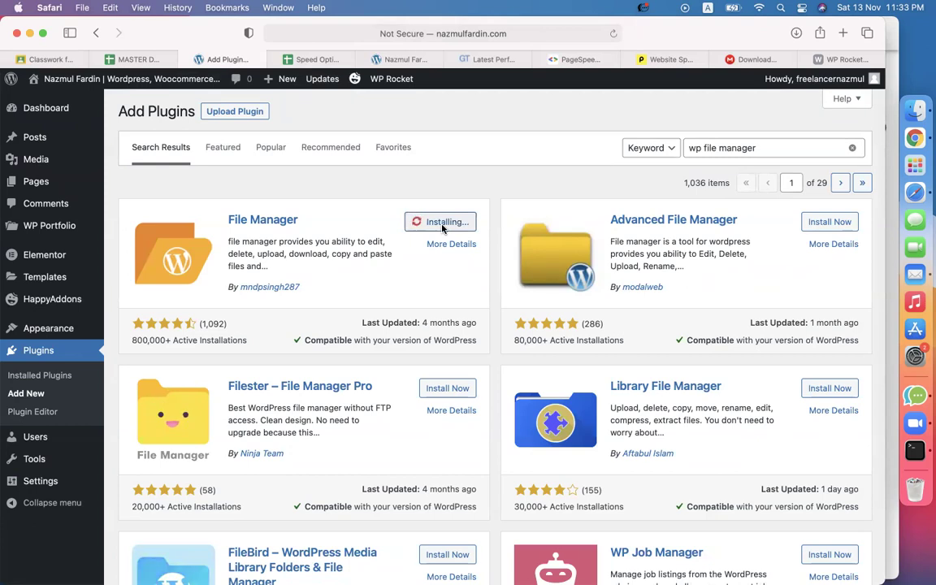
{"action": "left_click", "coordinate": [402, 60]}
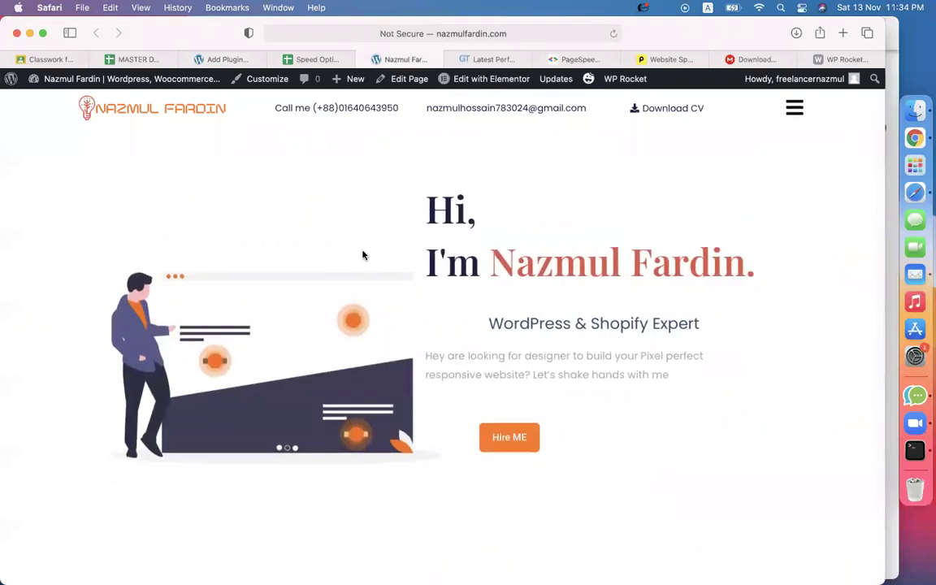
Step: Scroll the homepage to confirm it displays properly, then activate File Manager
{"action": "scroll", "coordinate": [451, 293], "scroll_direction": "down", "scroll_amount": 5}
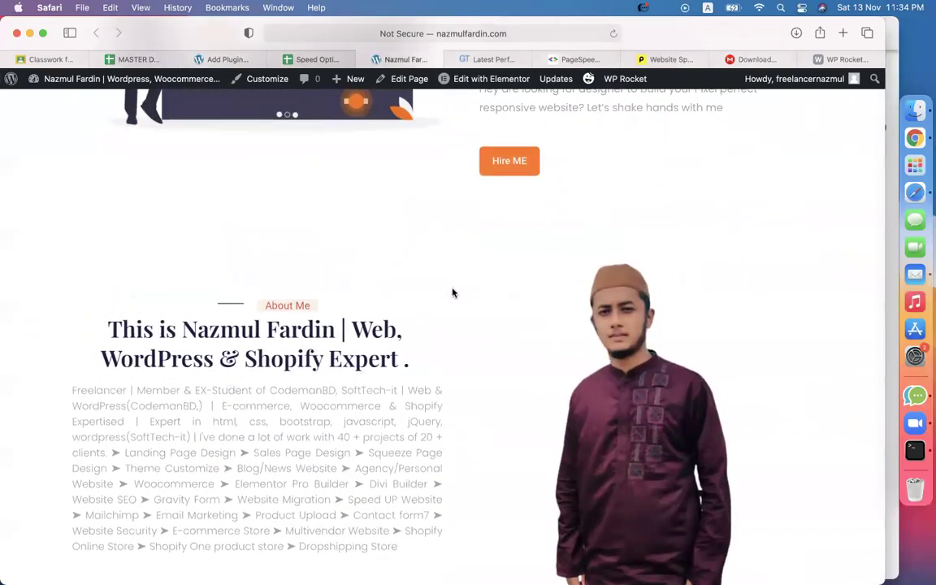
{"action": "scroll", "coordinate": [453, 292], "scroll_direction": "down", "scroll_amount": 8}
{"action": "scroll", "coordinate": [452, 292], "scroll_direction": "down", "scroll_amount": 10}
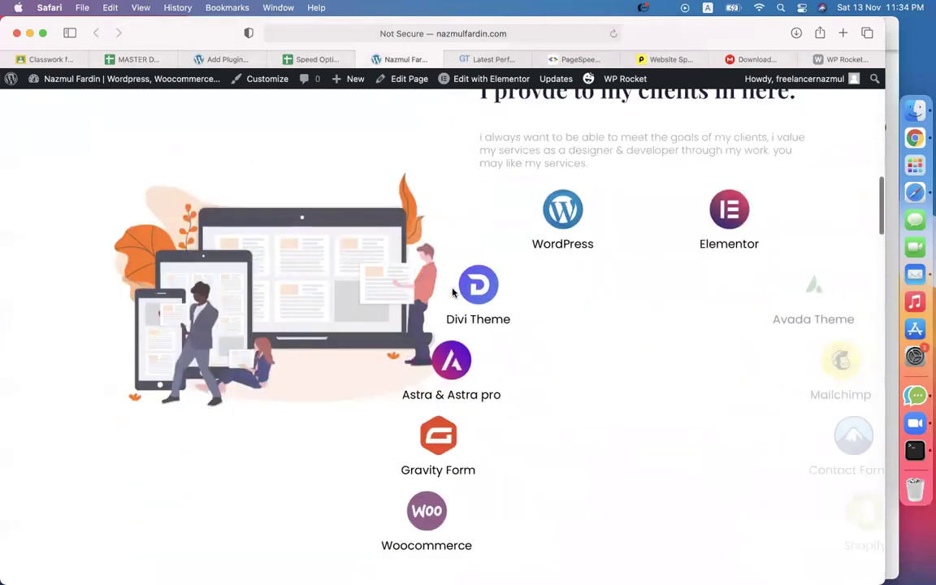
{"action": "scroll", "coordinate": [345, 376], "scroll_direction": "down", "scroll_amount": 15}
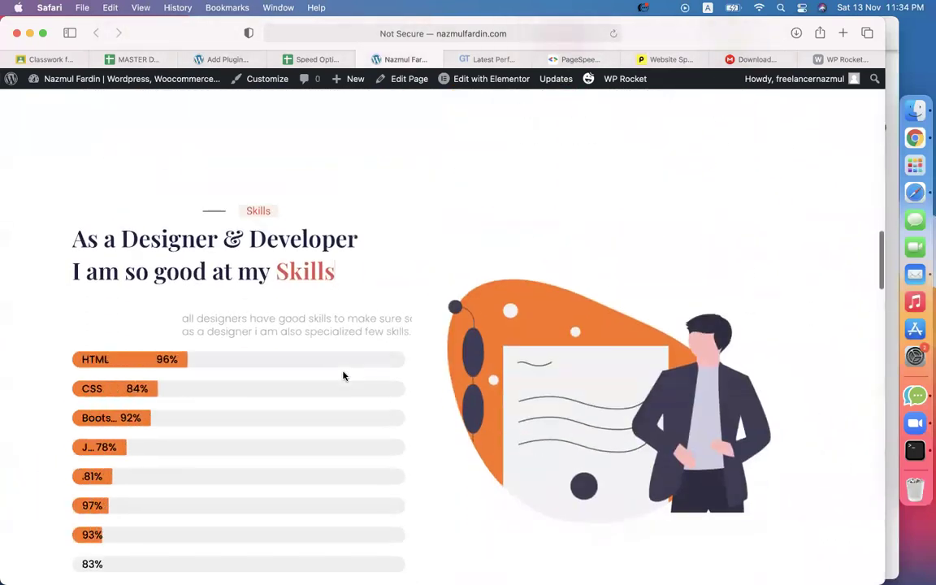
{"action": "scroll", "coordinate": [343, 376], "scroll_direction": "down", "scroll_amount": 15}
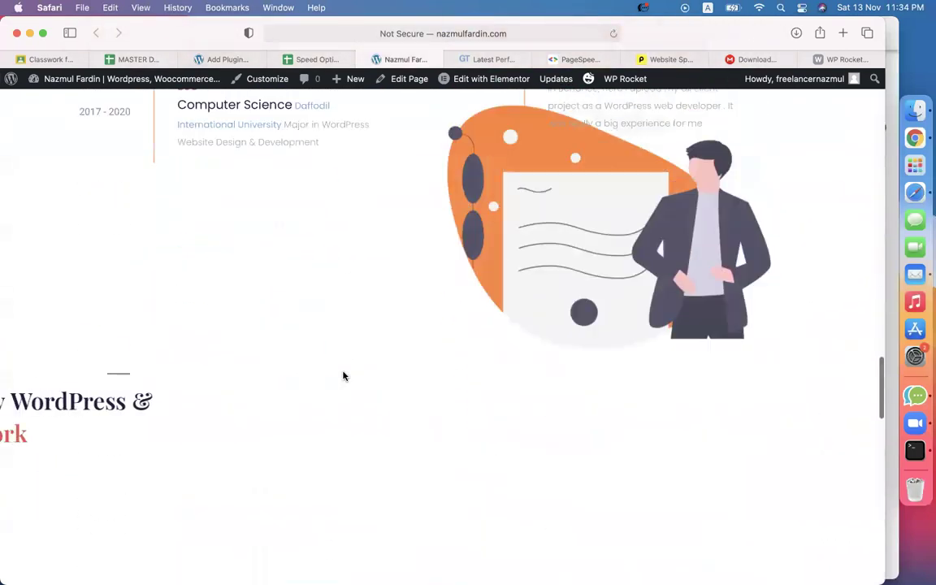
{"action": "scroll", "coordinate": [343, 376], "scroll_direction": "down", "scroll_amount": 5}
{"action": "scroll", "coordinate": [343, 376], "scroll_direction": "up", "scroll_amount": 5}
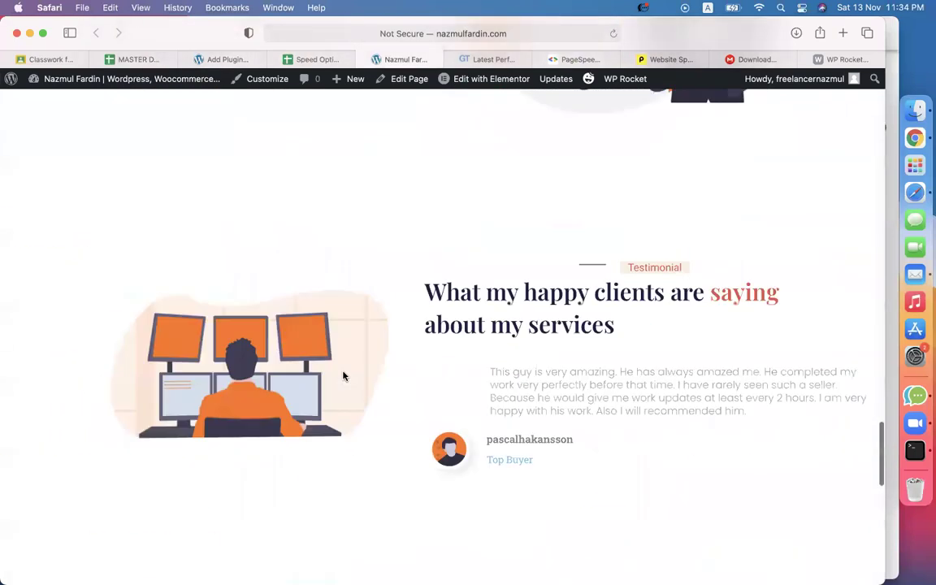
{"action": "left_click", "coordinate": [224, 59]}
{"action": "left_click", "coordinate": [452, 222]}
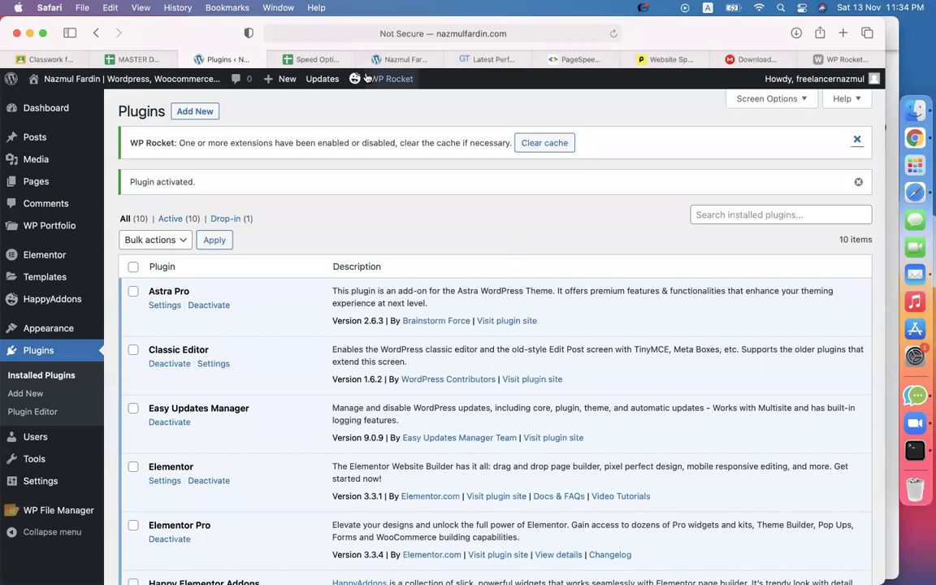
Step: Review the '.htaccess issue fix' sheet, then launch WP File Manager from the dashboard sidebar
{"action": "left_click", "coordinate": [313, 59]}
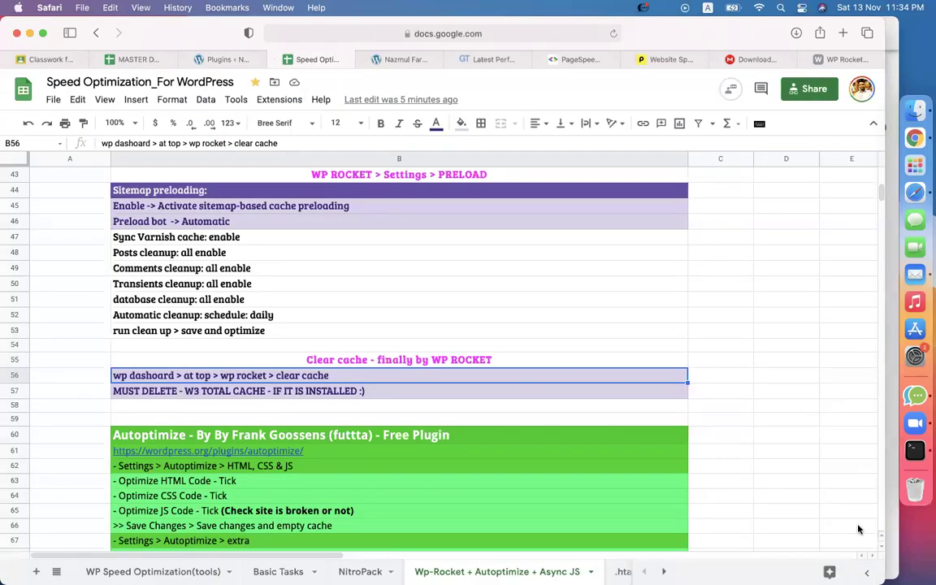
{"action": "scroll", "coordinate": [349, 571], "scroll_direction": "right", "scroll_amount": 3}
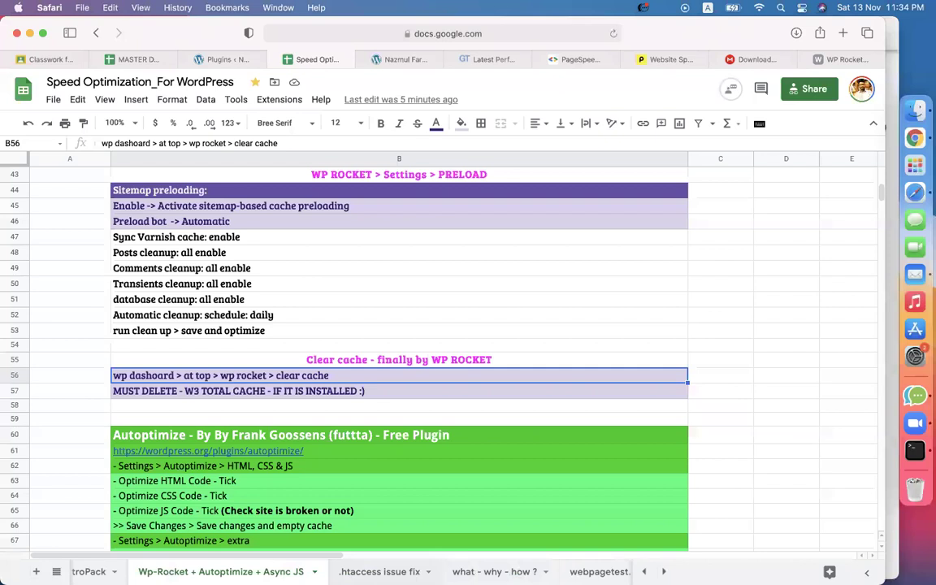
{"action": "left_click", "coordinate": [379, 571]}
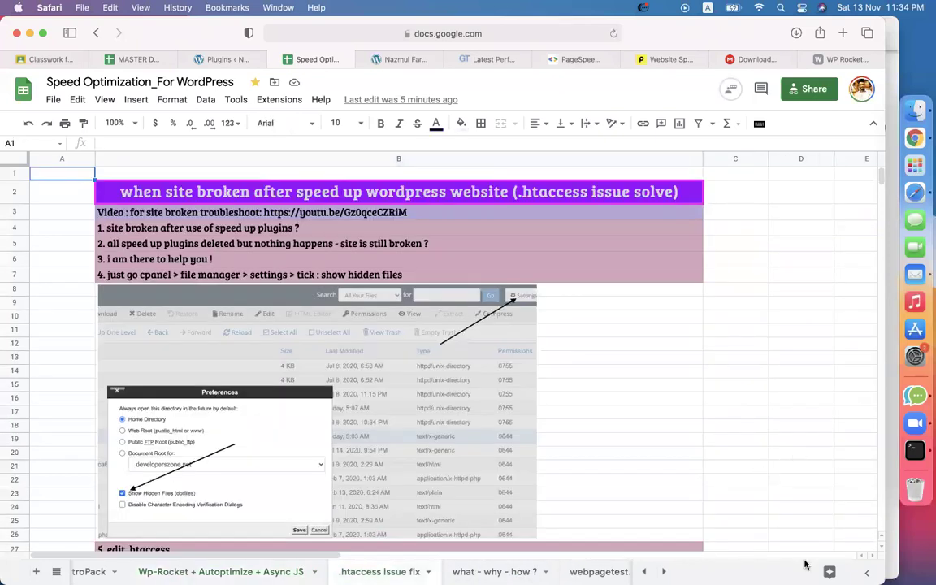
{"action": "left_click", "coordinate": [752, 346]}
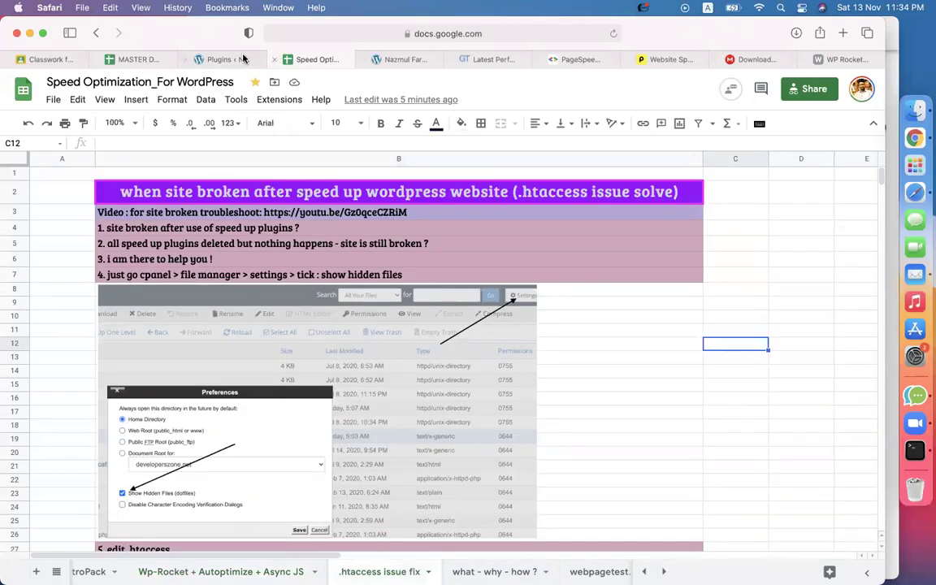
{"action": "left_click", "coordinate": [217, 60]}
{"action": "left_click", "coordinate": [49, 513]}
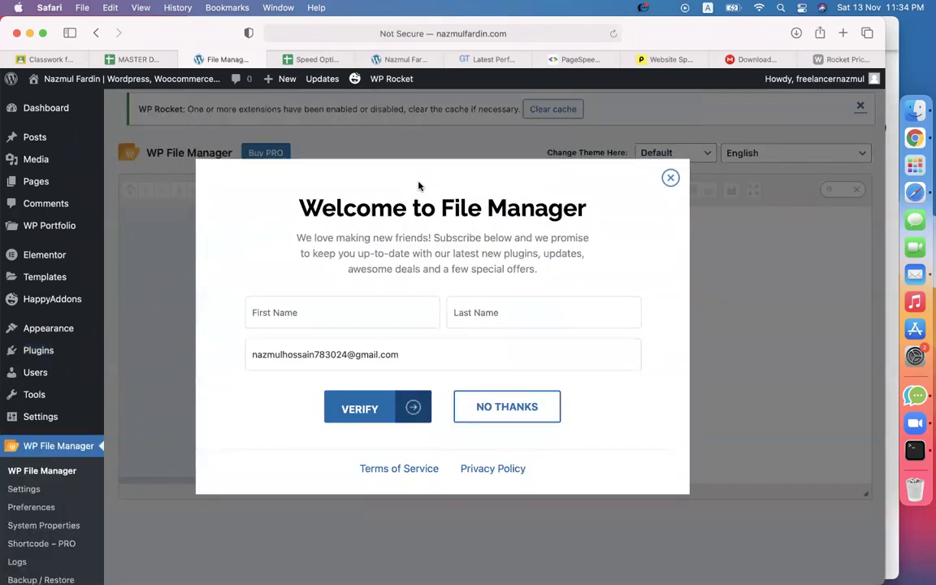
Step: Open the site-root .htaccess file in WP File Manager's code editor
{"action": "left_click", "coordinate": [671, 177]}
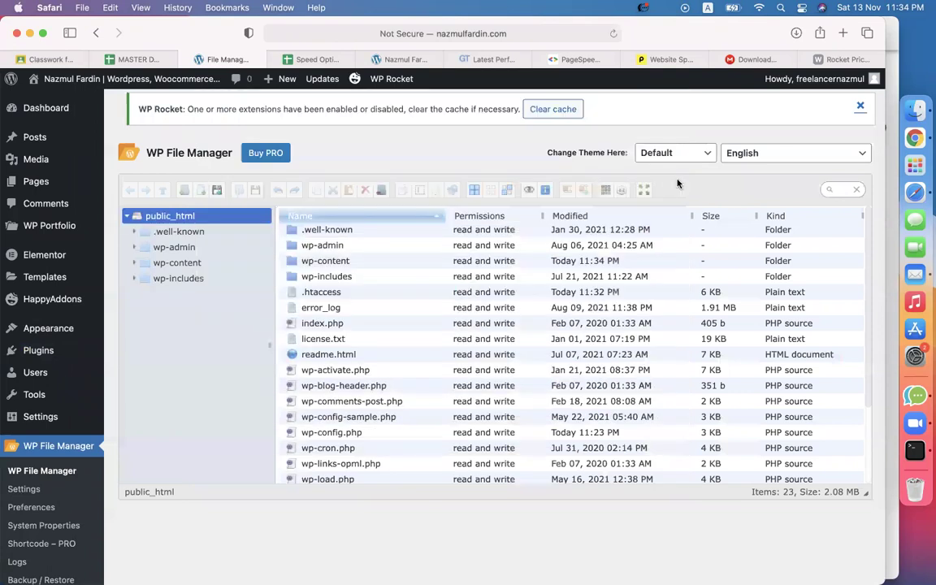
{"action": "left_click", "coordinate": [318, 294]}
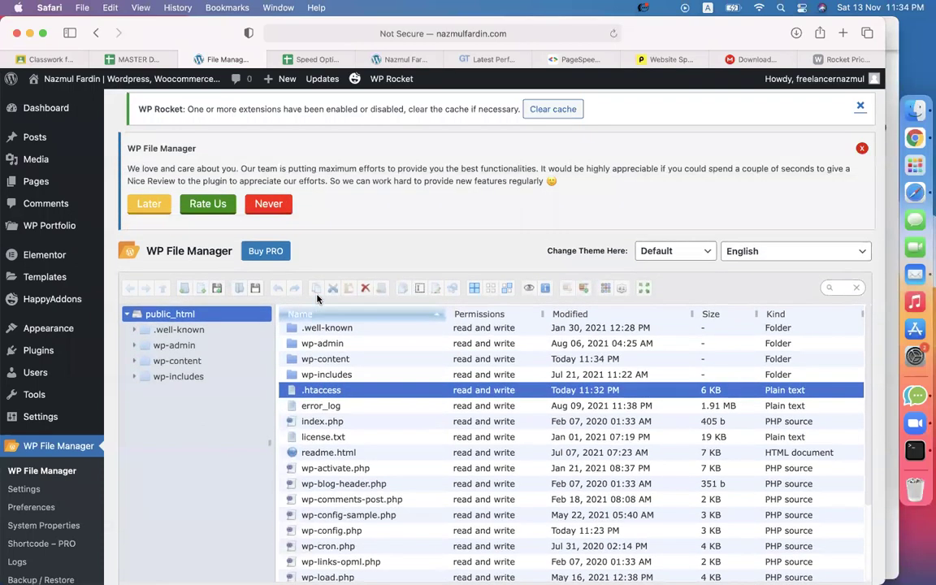
{"action": "right_click", "coordinate": [328, 393]}
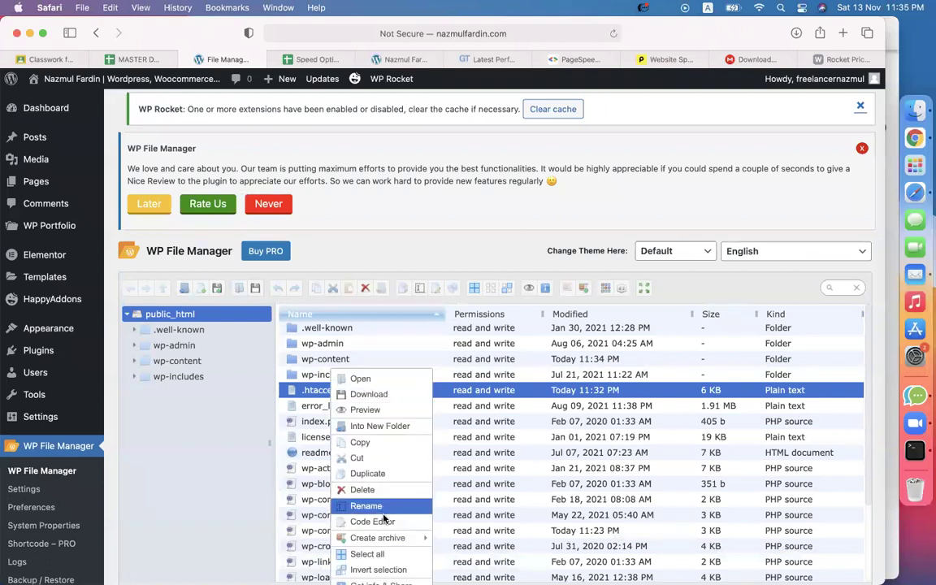
{"action": "left_click", "coordinate": [384, 520]}
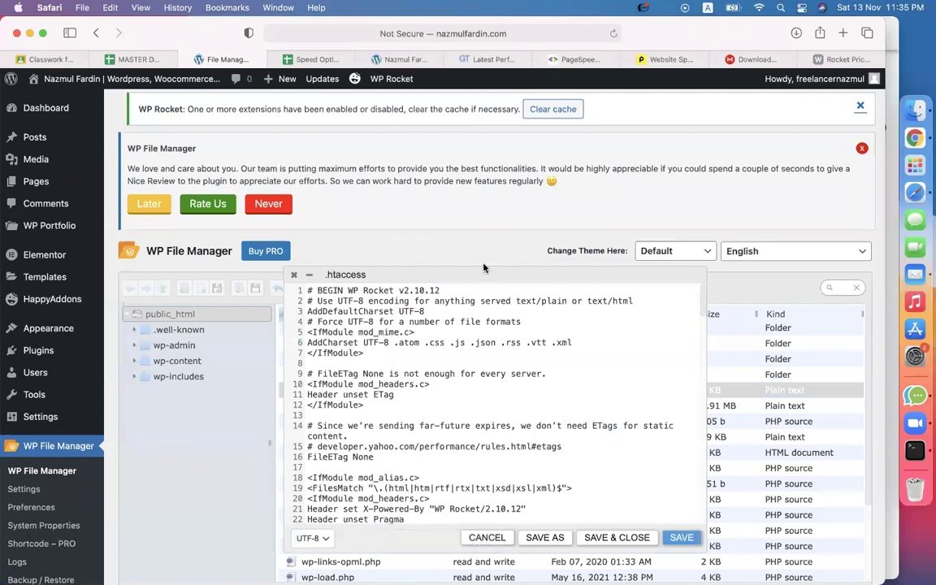
Step: Move and enlarge the editor, then scroll through the BEGIN WP Rocket rules
{"action": "left_click_drag", "start_coordinate": [484, 268], "coordinate": [355, 73]}
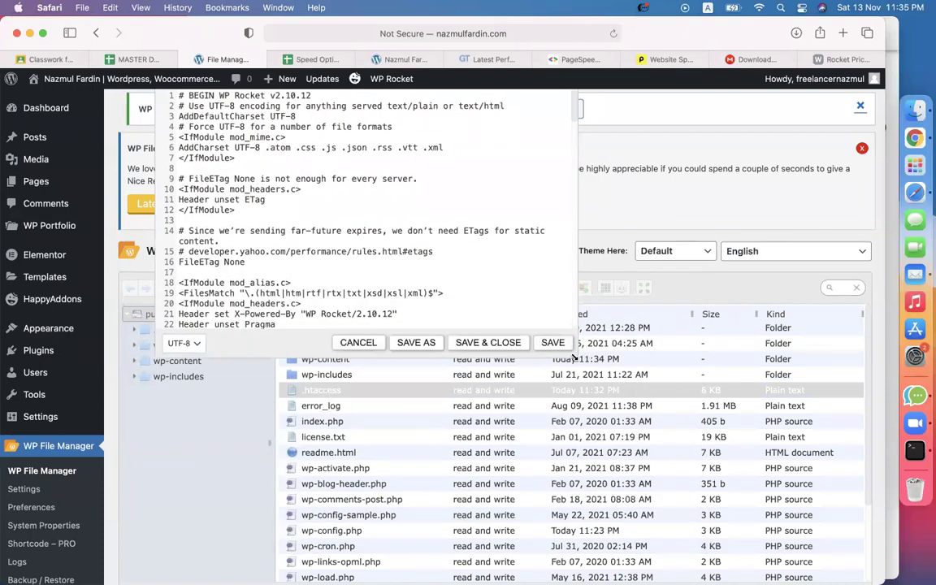
{"action": "left_click_drag", "start_coordinate": [576, 352], "coordinate": [796, 515]}
{"action": "scroll", "coordinate": [290, 413], "scroll_direction": "down", "scroll_amount": 5}
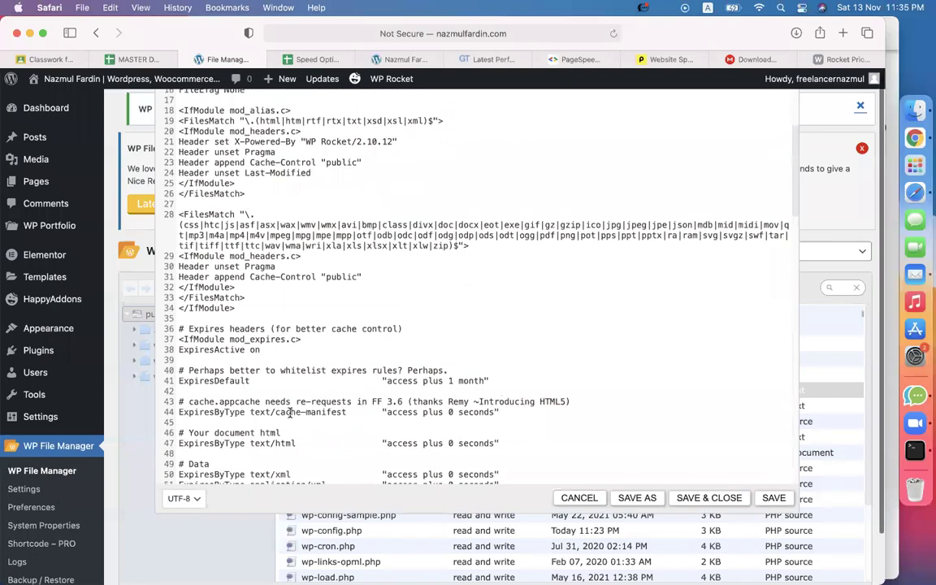
{"action": "scroll", "coordinate": [272, 372], "scroll_direction": "down", "scroll_amount": 20}
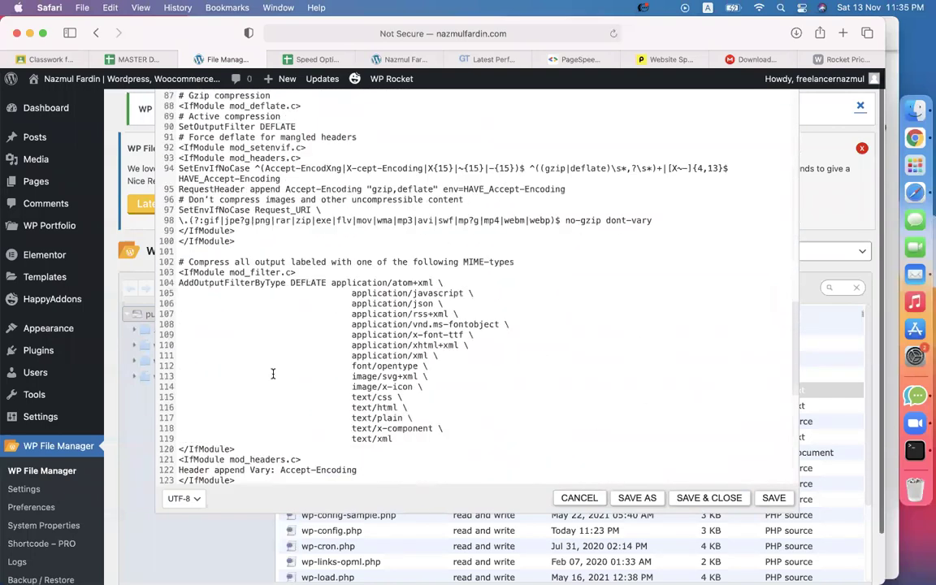
{"action": "scroll", "coordinate": [273, 374], "scroll_direction": "up", "scroll_amount": 10}
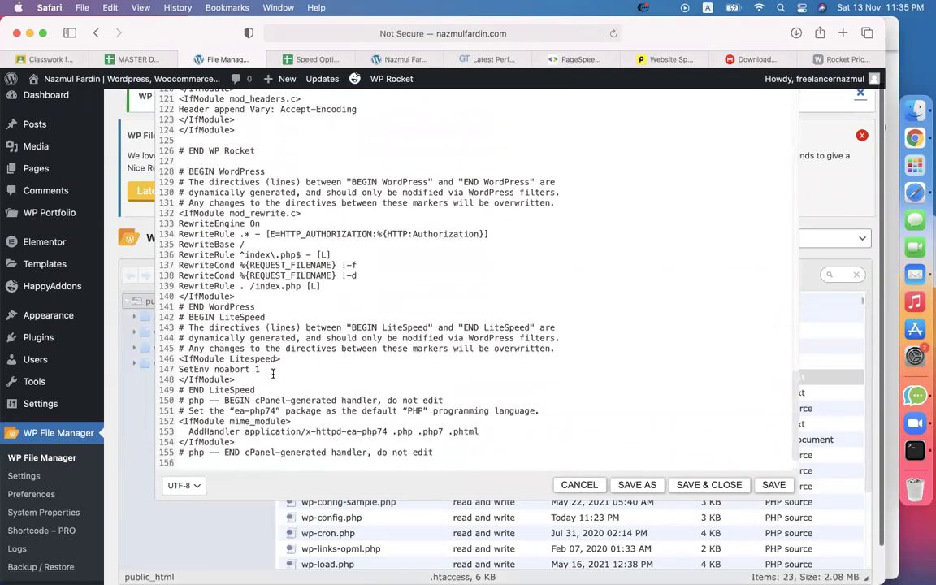
{"action": "scroll", "coordinate": [272, 374], "scroll_direction": "up", "scroll_amount": 20}
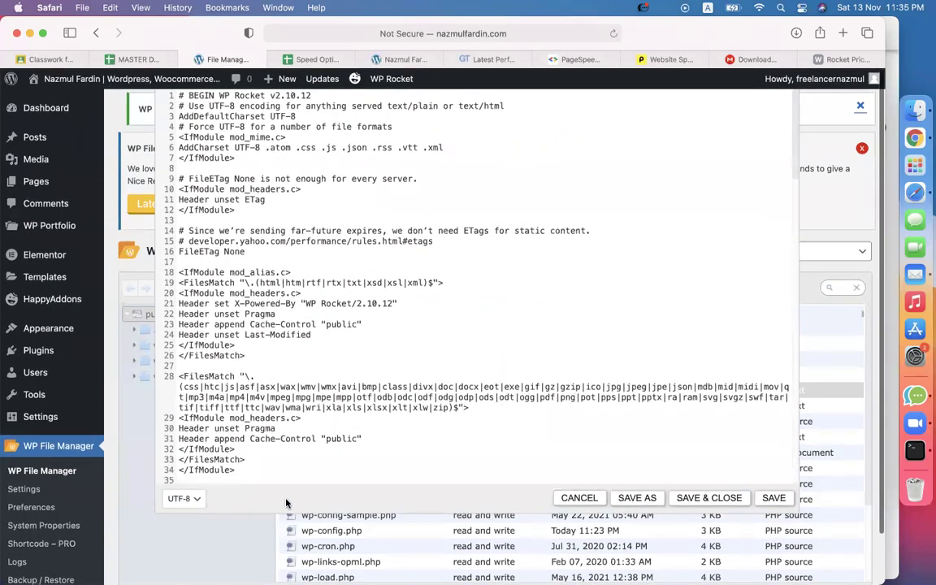
{"action": "key", "text": "cmd+a"}
{"action": "left_click", "coordinate": [328, 334]}
{"action": "left_click", "coordinate": [317, 59]}
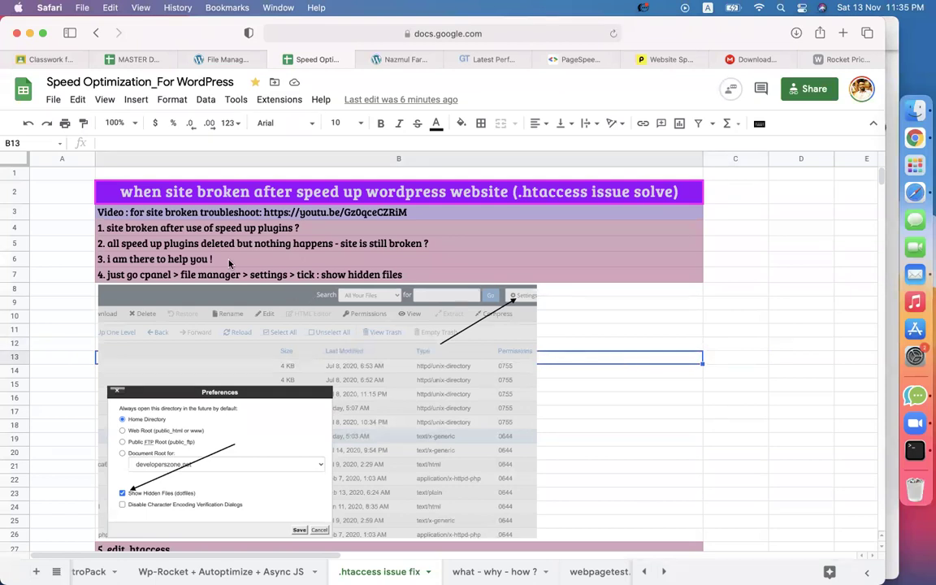
{"action": "scroll", "coordinate": [230, 263], "scroll_direction": "down", "scroll_amount": 6}
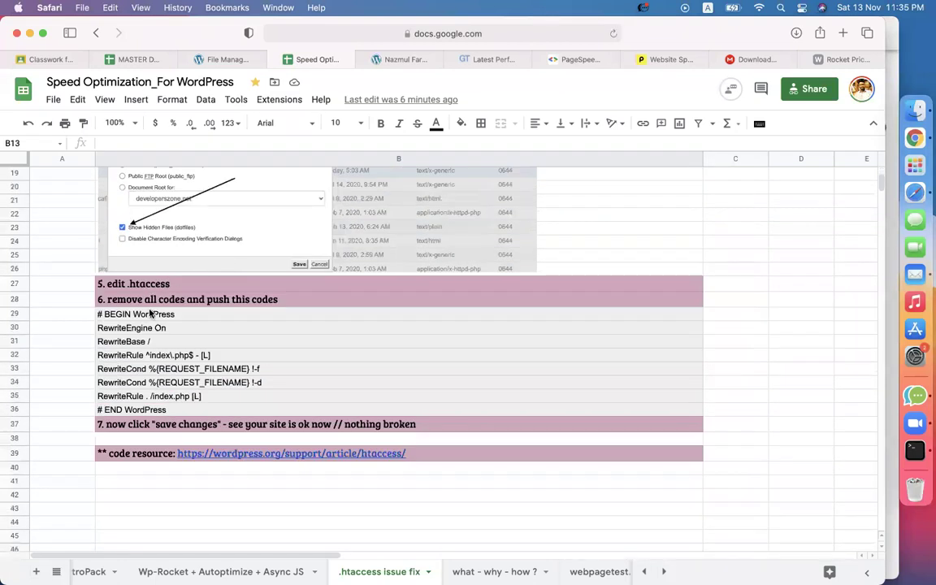
{"action": "left_click_drag", "start_coordinate": [151, 314], "coordinate": [138, 342]}
{"action": "left_click", "coordinate": [136, 356]}
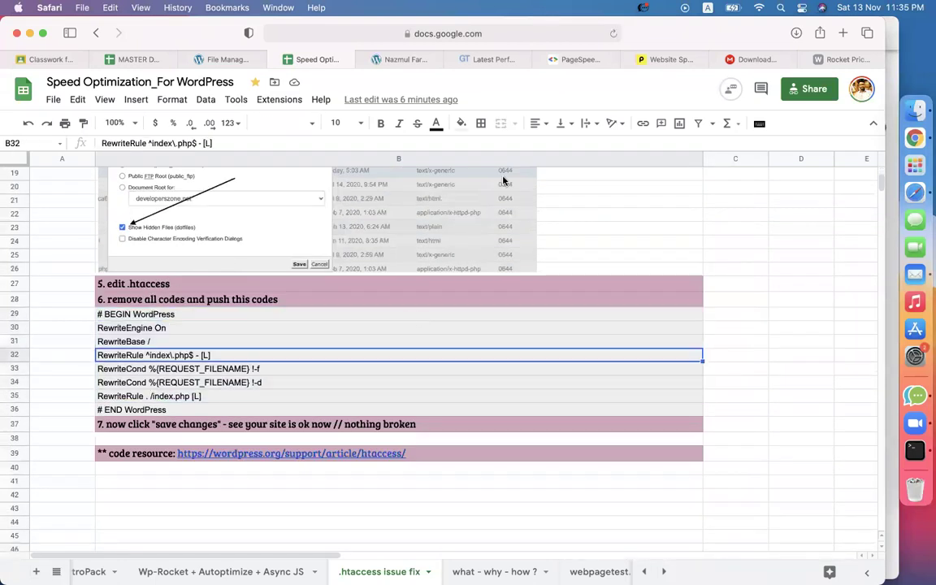
{"action": "left_click", "coordinate": [745, 243]}
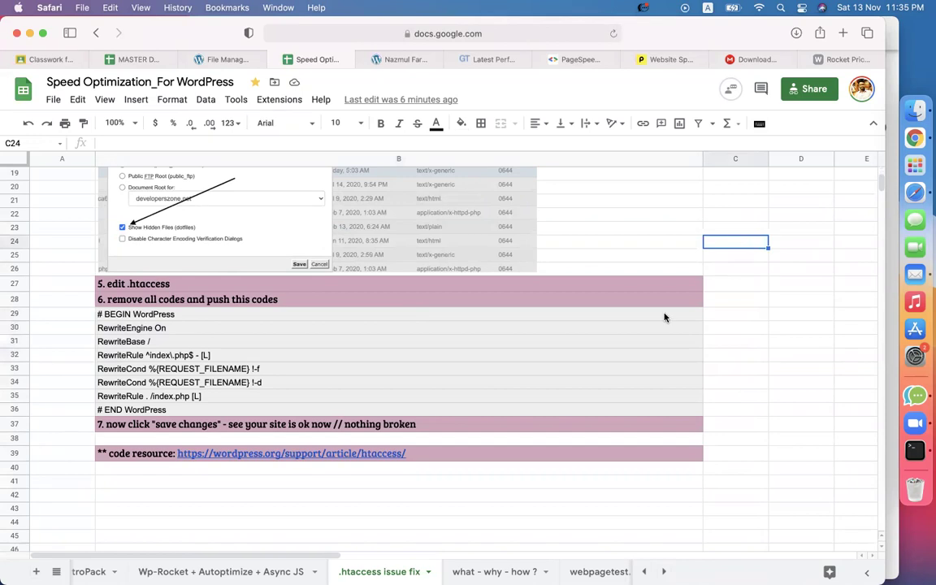
{"action": "left_click", "coordinate": [844, 59]}
Step: Search Google for 'htaccess codes for wordpress' and open the WordPress.org htaccess article
{"action": "left_click", "coordinate": [556, 34]}
{"action": "key", "text": "BackSpace"}
{"action": "type", "text": "htacces"}
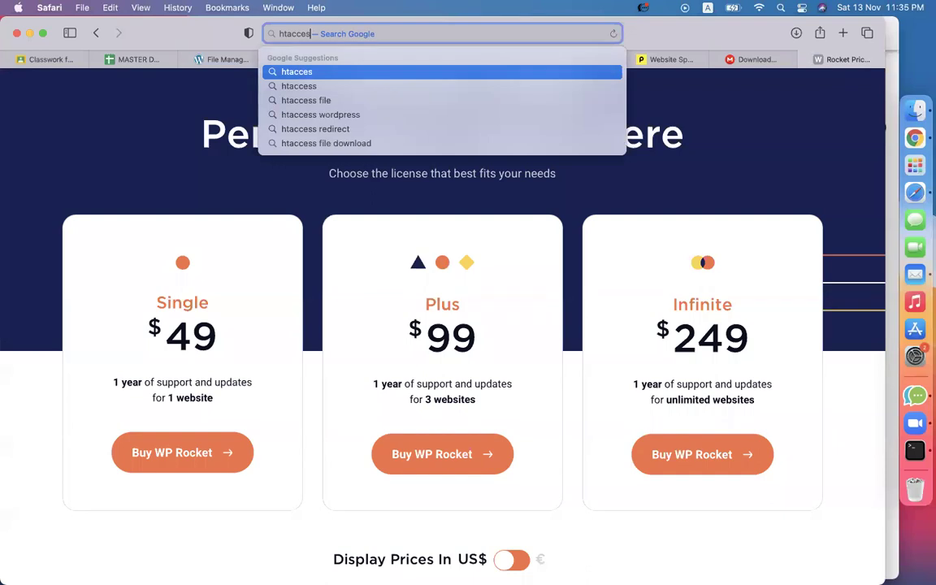
{"action": "type", "text": "s codes for wordpress"}
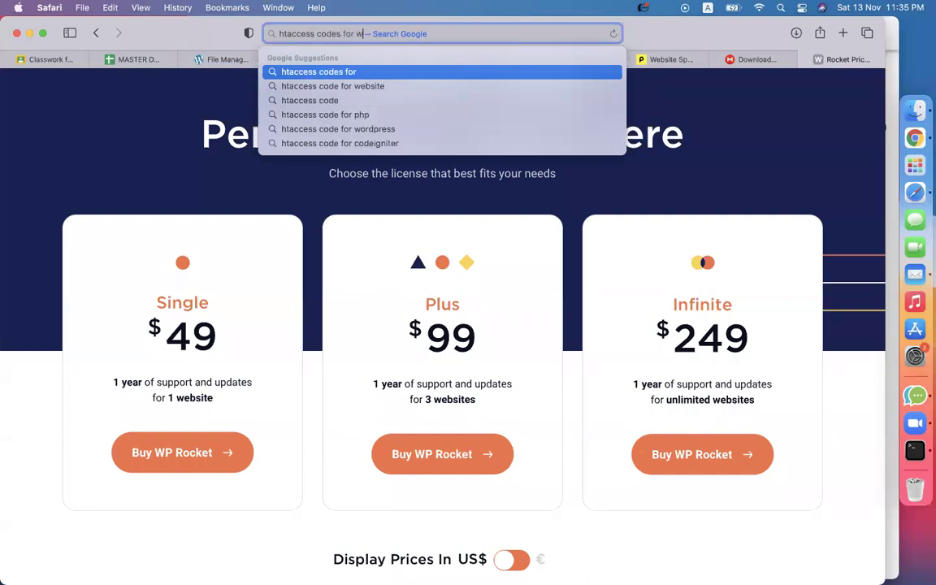
{"action": "key", "text": "Return"}
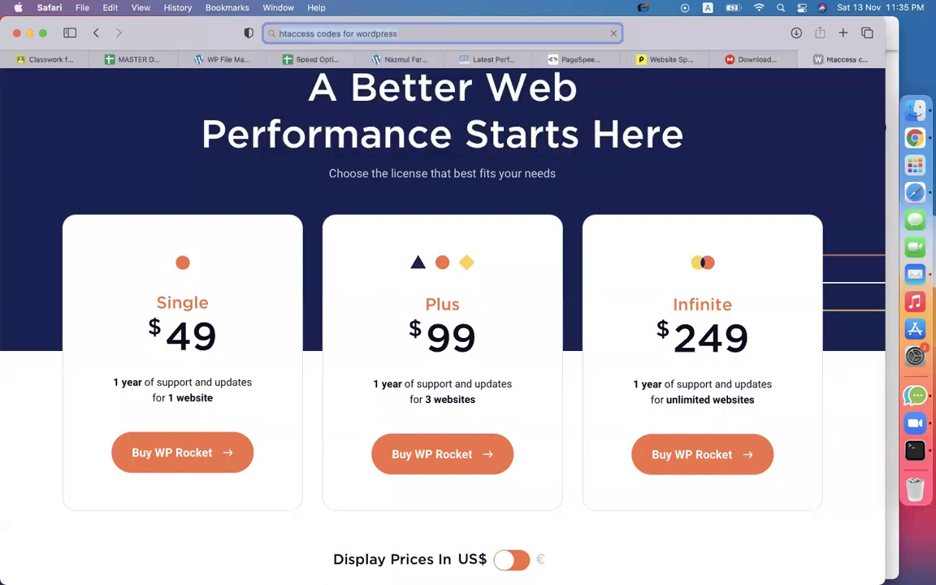
{"action": "left_click", "coordinate": [179, 215]}
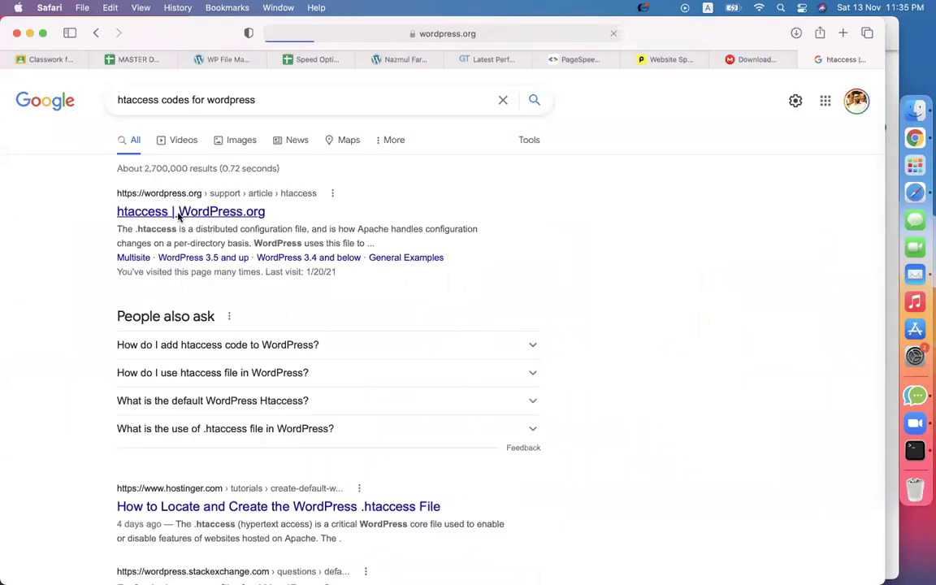
Step: Select and copy the article's Basic WP rewrite code block
{"action": "scroll", "coordinate": [539, 360], "scroll_direction": "down", "scroll_amount": 3}
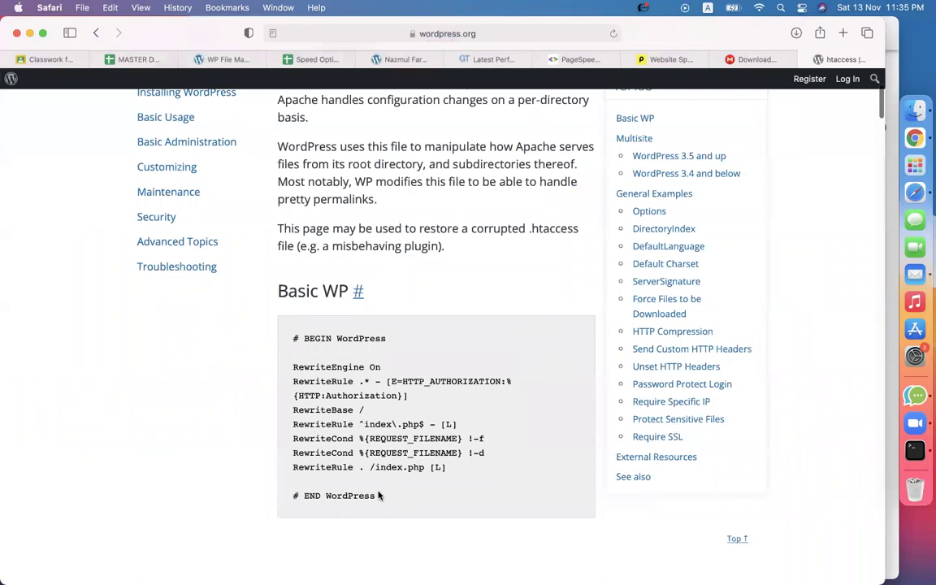
{"action": "left_click_drag", "start_coordinate": [292, 495], "coordinate": [291, 340]}
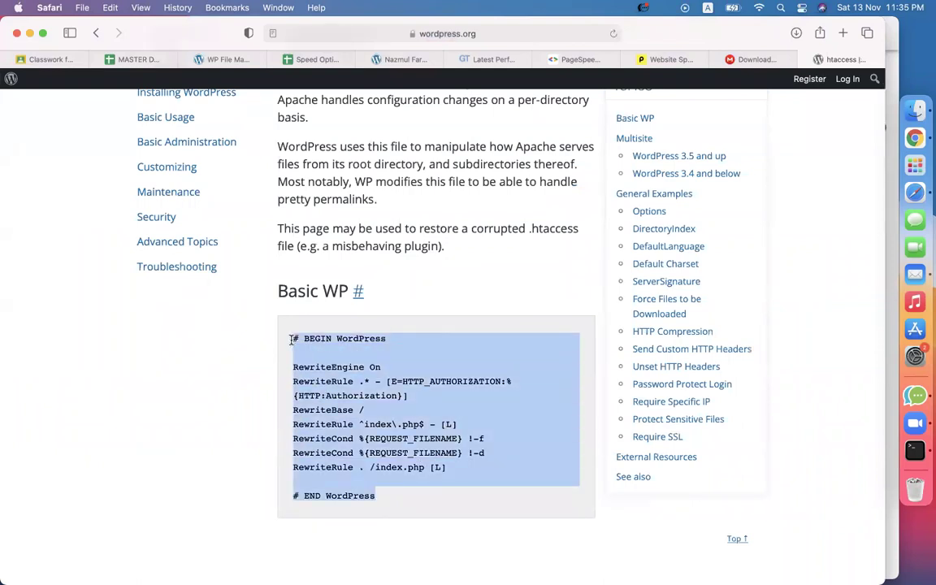
{"action": "right_click", "coordinate": [364, 395]}
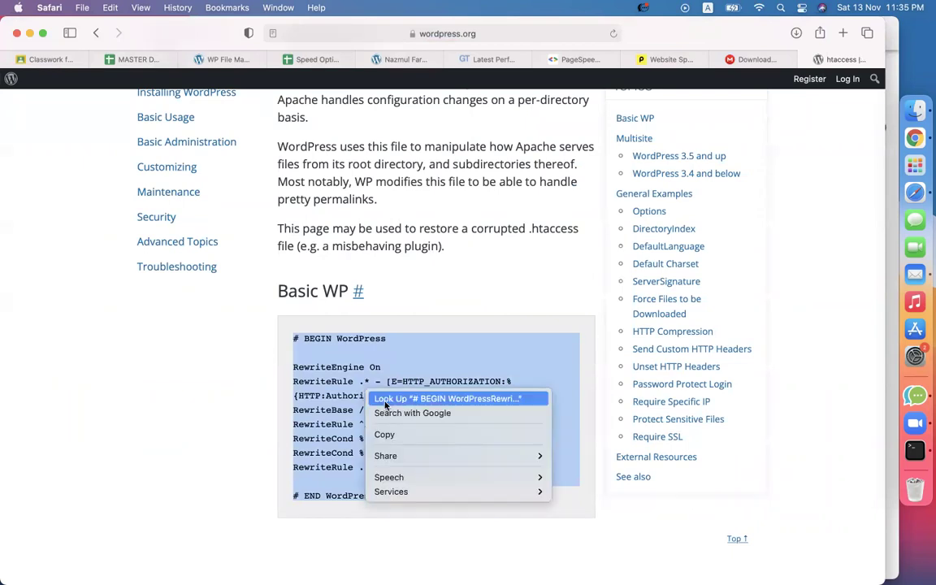
{"action": "left_click", "coordinate": [387, 436]}
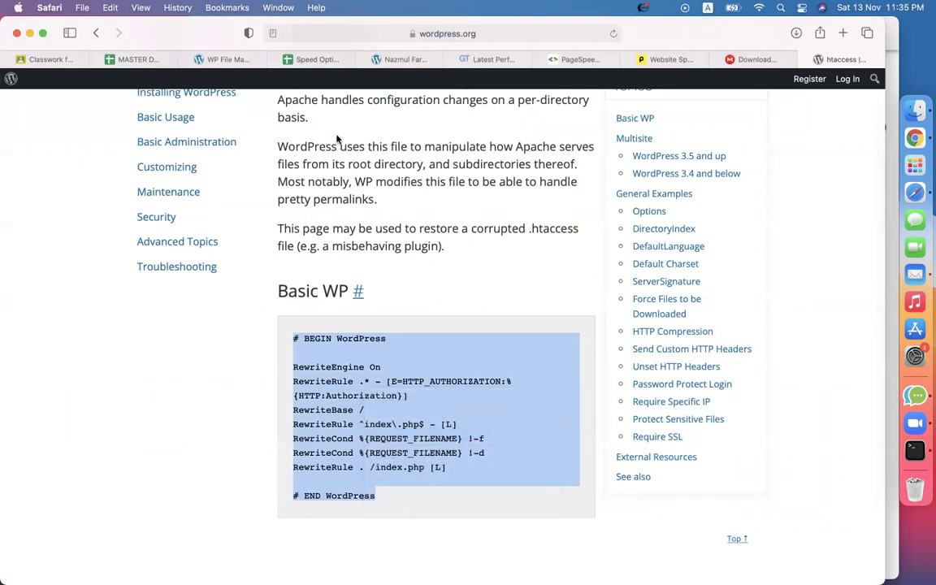
Step: Check the rewrite code rows B29–B36 and resource link B39 in the Speed Optimization sheet
{"action": "left_click", "coordinate": [317, 61]}
{"action": "left_click_drag", "start_coordinate": [134, 316], "coordinate": [140, 406]}
{"action": "left_click", "coordinate": [251, 458]}
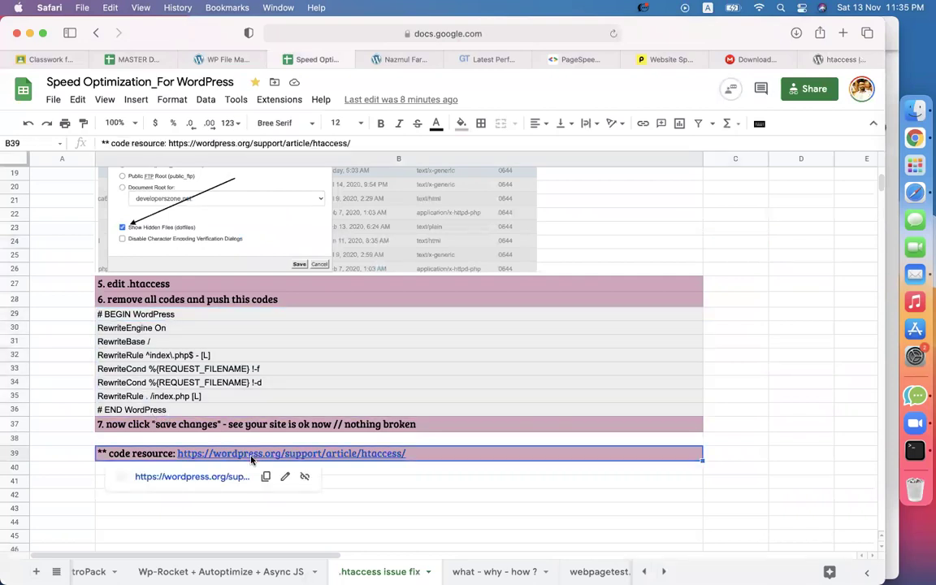
{"action": "left_click", "coordinate": [437, 481]}
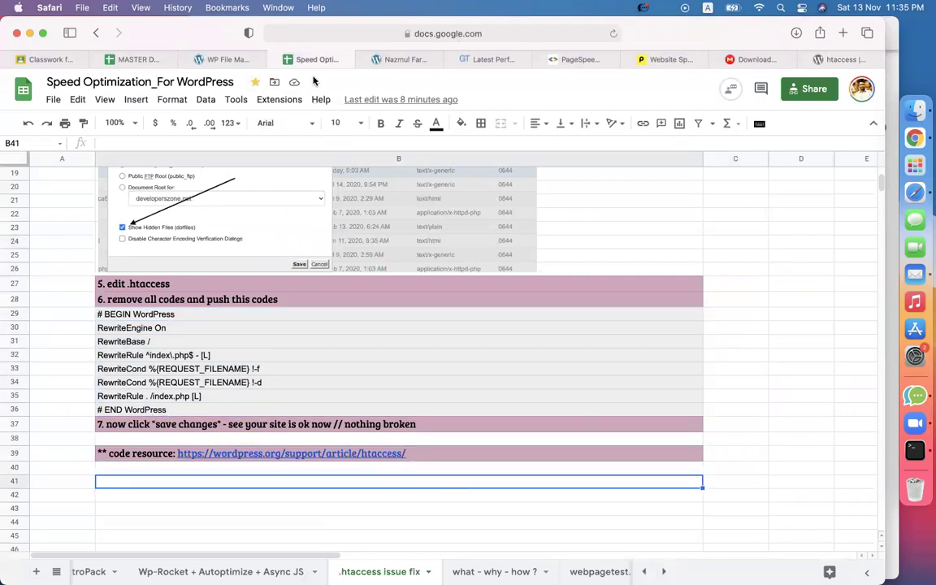
{"action": "left_click", "coordinate": [219, 60]}
Step: Replace all .htaccess code with the pasted Basic WP rewrite block and save the file
{"action": "scroll", "coordinate": [301, 309], "scroll_direction": "down", "scroll_amount": 1}
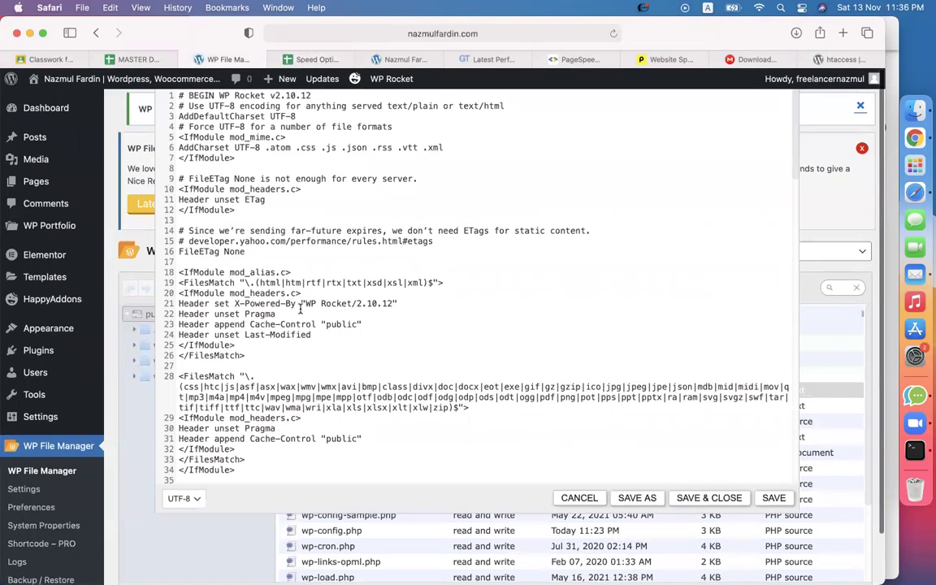
{"action": "key", "text": "super+a"}
{"action": "key", "text": "BackSpace"}
{"action": "key", "text": "super+v"}
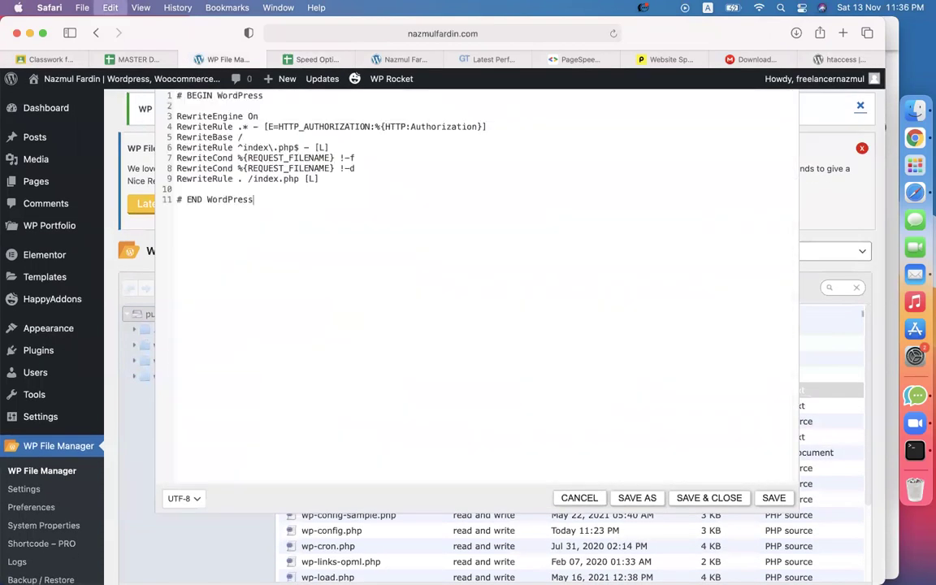
{"action": "left_click", "coordinate": [719, 498]}
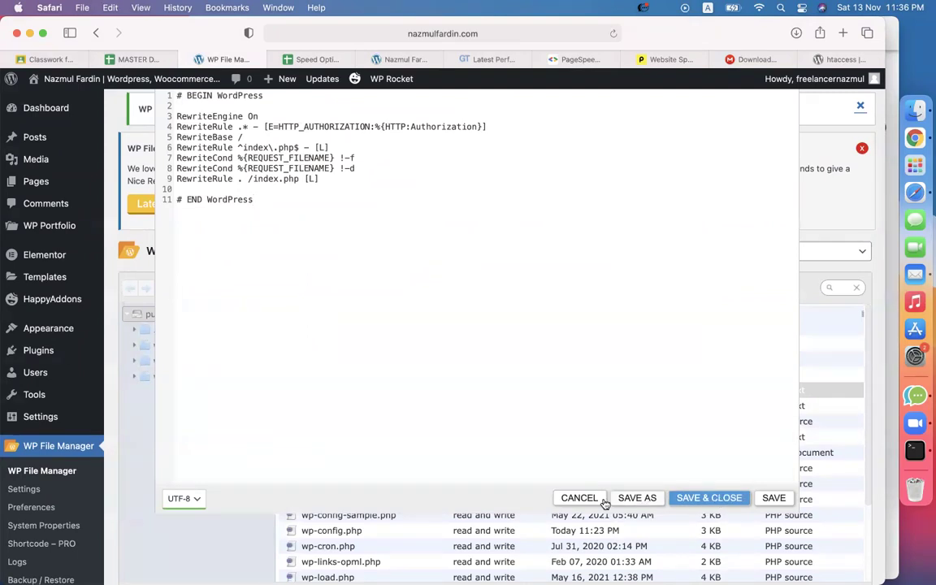
{"action": "left_click", "coordinate": [579, 498]}
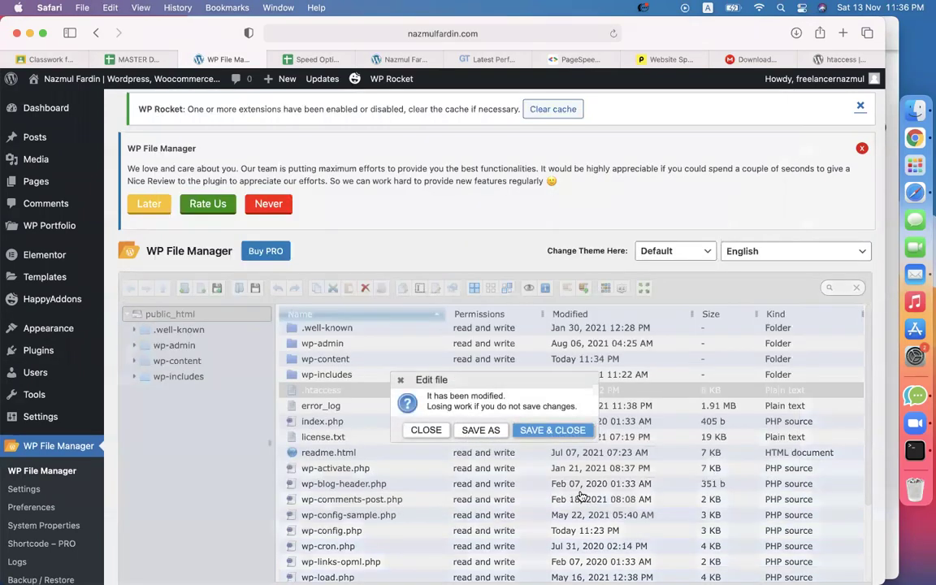
{"action": "left_click", "coordinate": [560, 435]}
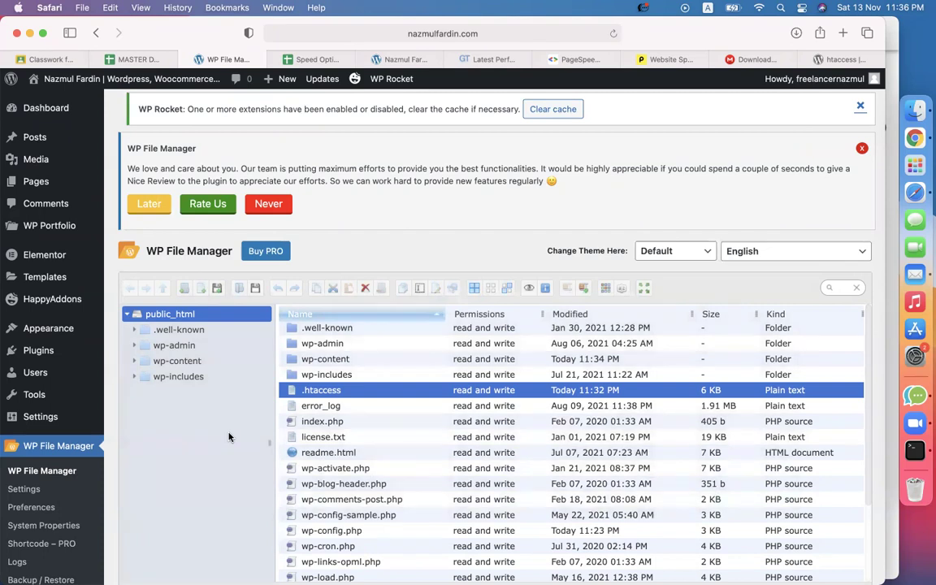
Step: Dismiss the WP File Manager review notice and the WP Rocket clear-cache notice
{"action": "right_click", "coordinate": [325, 390]}
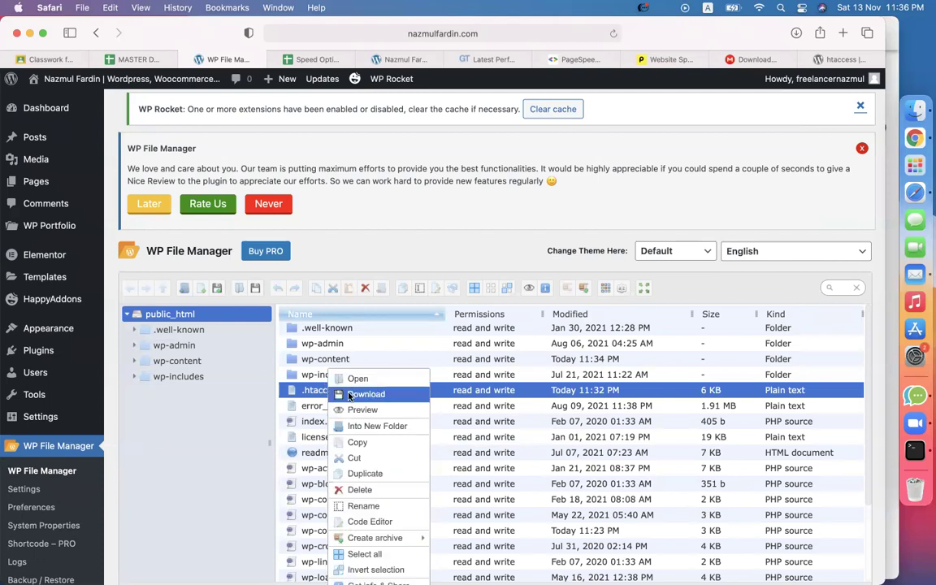
{"action": "left_click", "coordinate": [244, 434]}
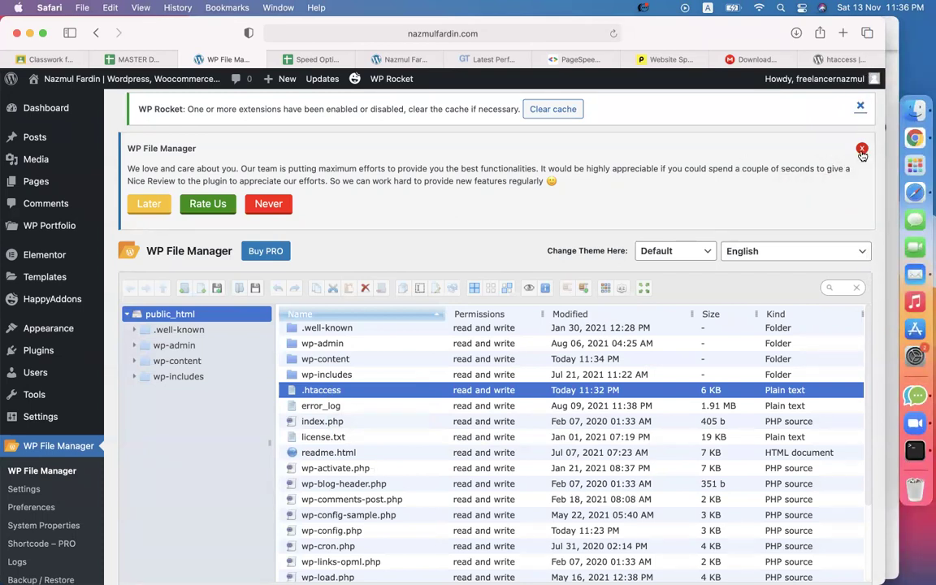
{"action": "left_click", "coordinate": [776, 140]}
{"action": "left_click", "coordinate": [861, 148]}
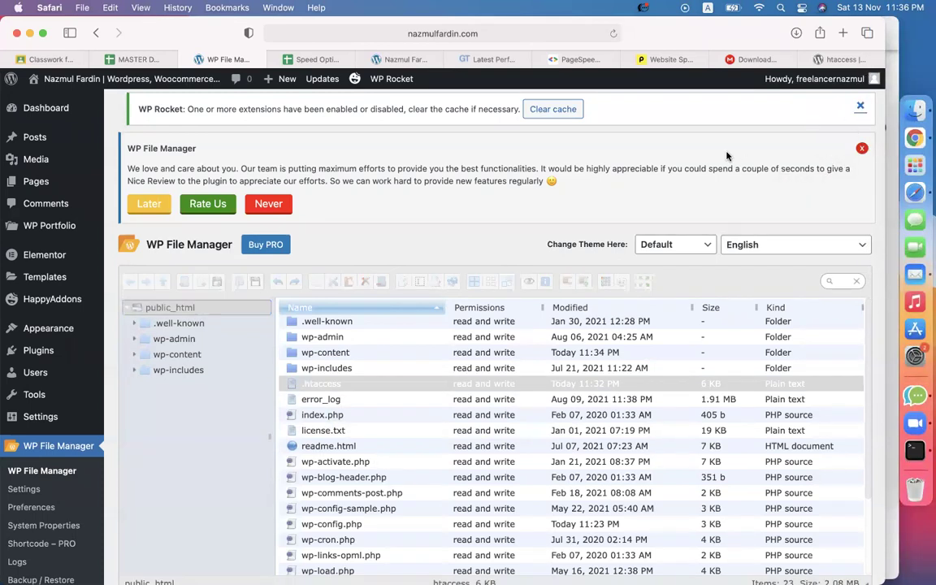
{"action": "left_click", "coordinate": [859, 106]}
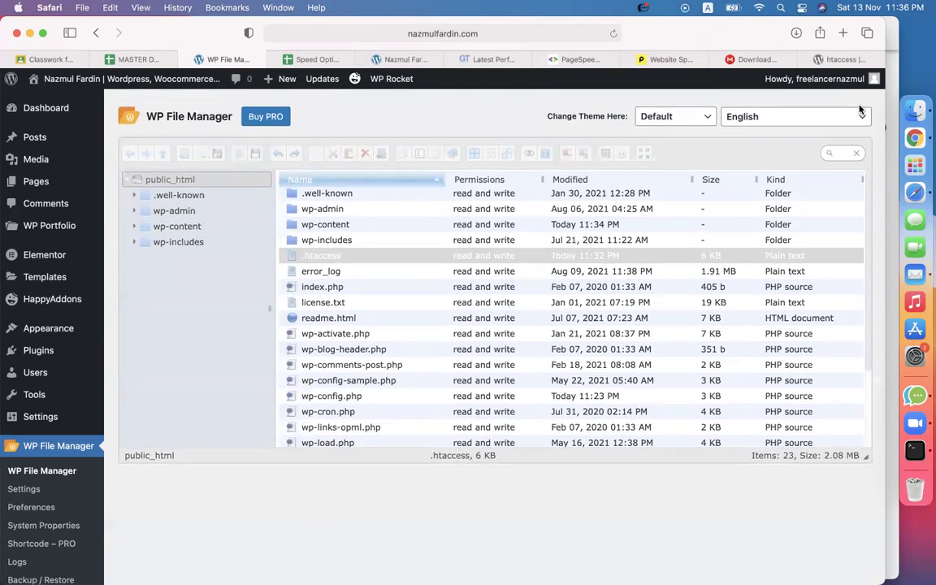
Step: Compare the .htaccess and error_log entries in the public_html file list
{"action": "left_click", "coordinate": [387, 502]}
{"action": "left_click", "coordinate": [234, 376]}
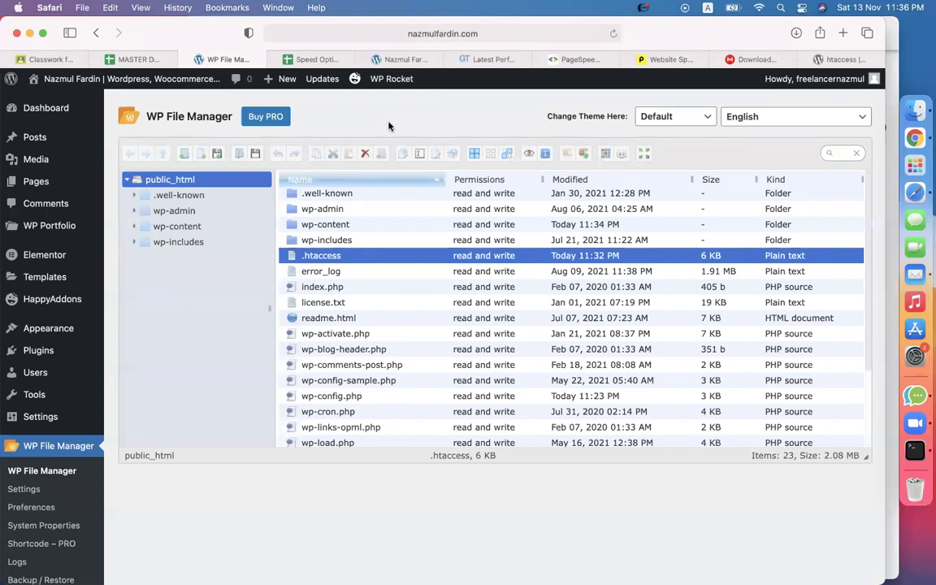
{"action": "left_click", "coordinate": [320, 273]}
{"action": "left_click", "coordinate": [323, 256]}
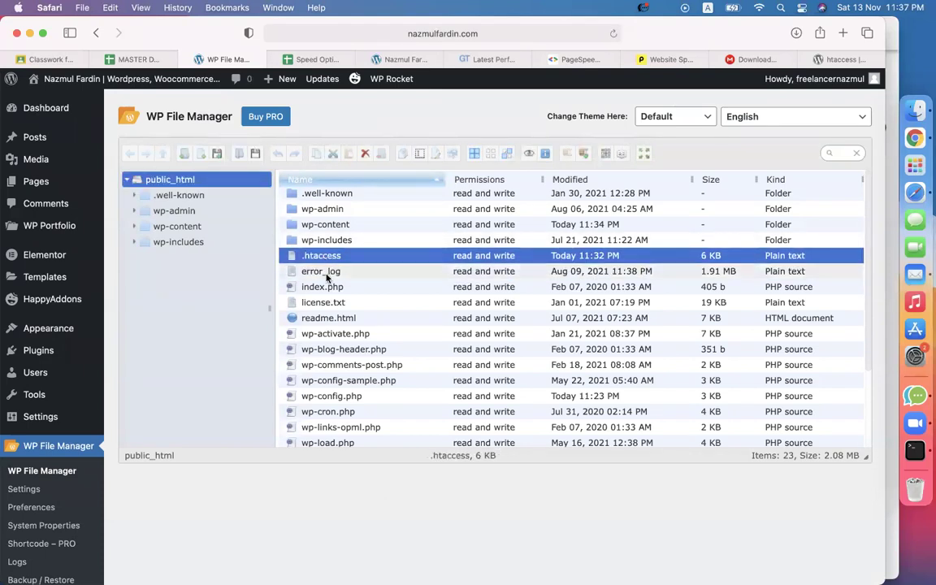
{"action": "left_click", "coordinate": [323, 273]}
{"action": "left_click", "coordinate": [327, 257]}
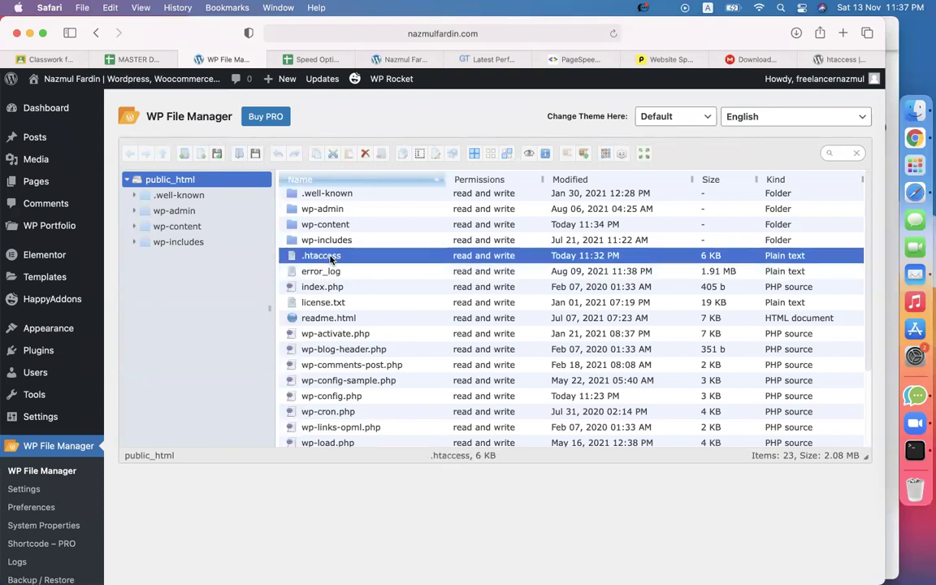
{"action": "left_click", "coordinate": [328, 270]}
{"action": "left_click", "coordinate": [332, 260]}
{"action": "left_click", "coordinate": [340, 271]}
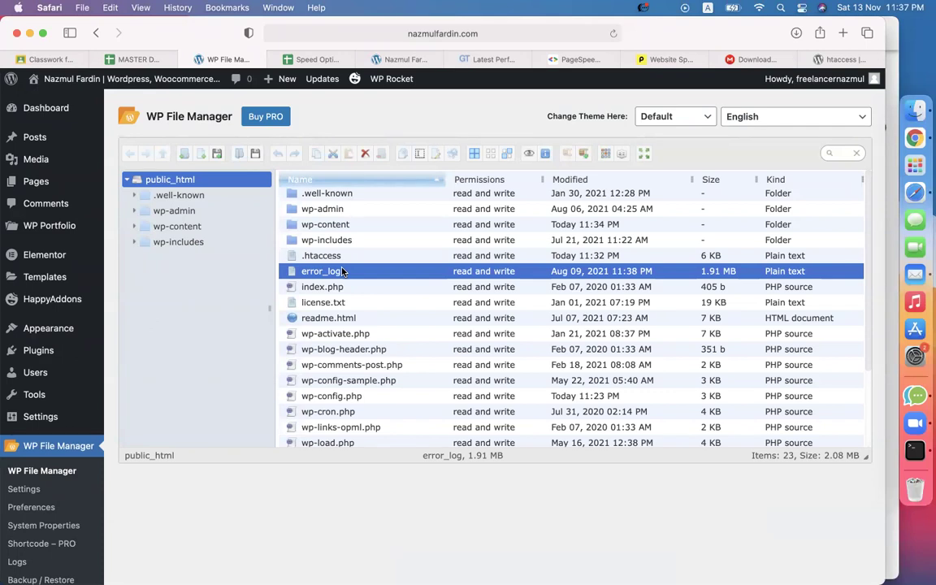
Step: Review the GTmetrix 93% performance score and the PageSpeed desktop score of 66
{"action": "left_click", "coordinate": [491, 60]}
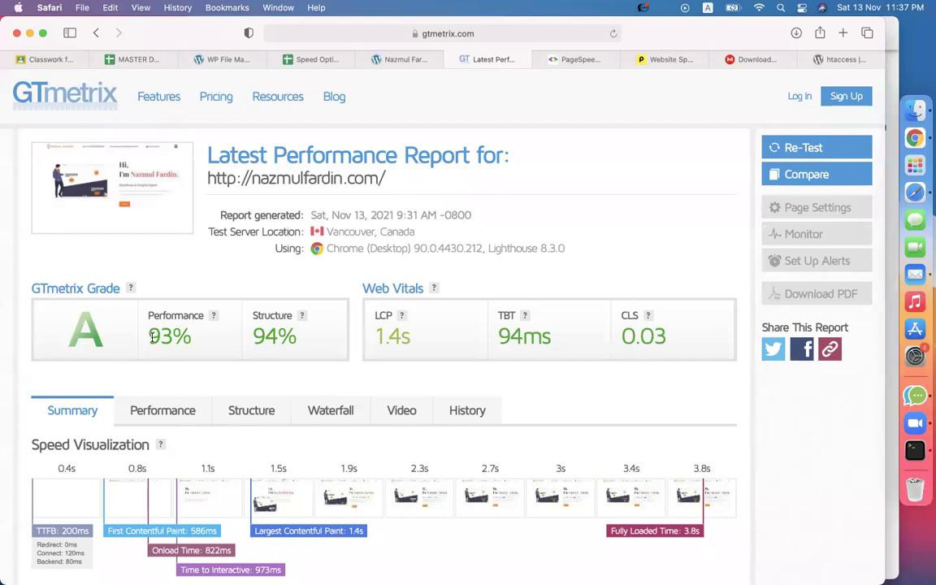
{"action": "left_click_drag", "start_coordinate": [151, 336], "coordinate": [195, 338]}
{"action": "left_click", "coordinate": [577, 59]}
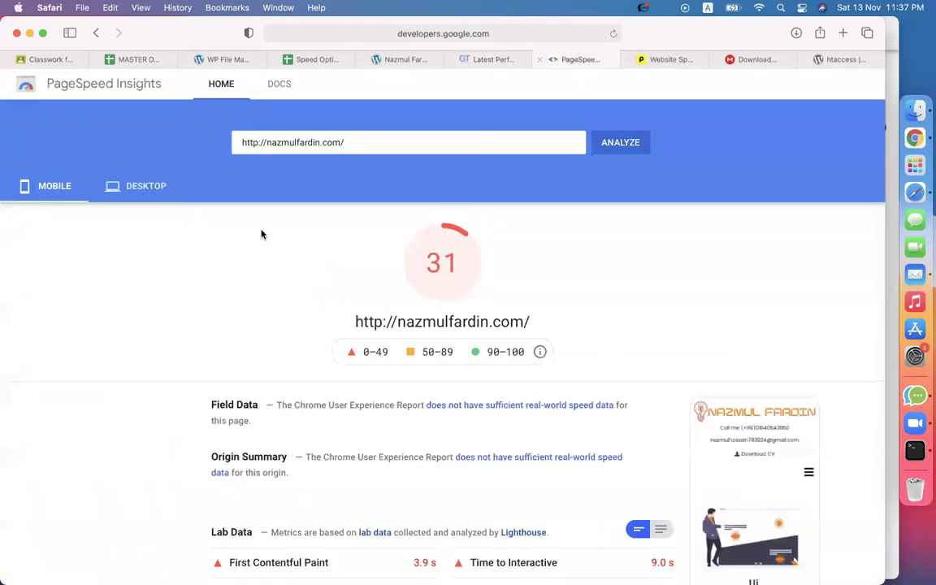
{"action": "left_click", "coordinate": [142, 190]}
{"action": "left_click_drag", "start_coordinate": [377, 238], "coordinate": [569, 263]}
{"action": "left_click", "coordinate": [569, 263]}
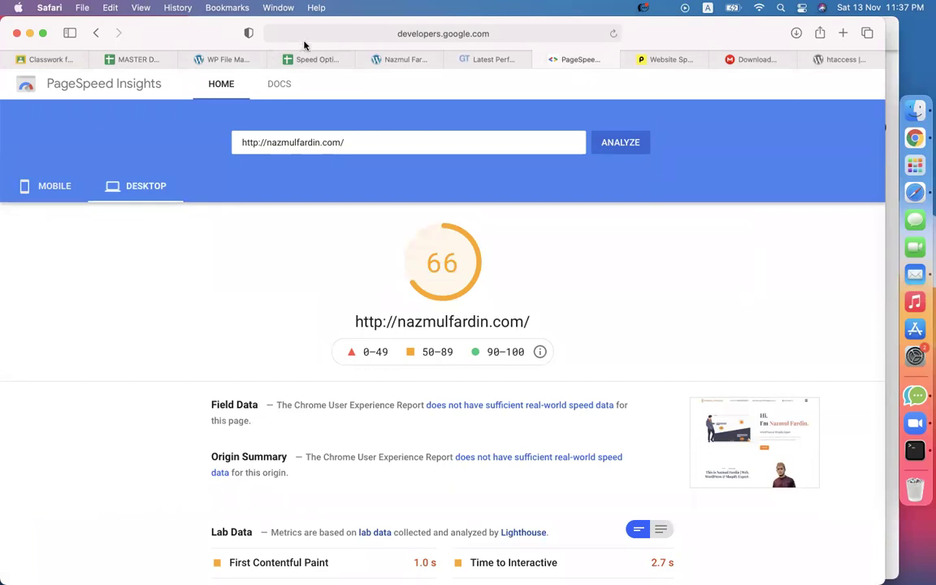
{"action": "left_click", "coordinate": [314, 60]}
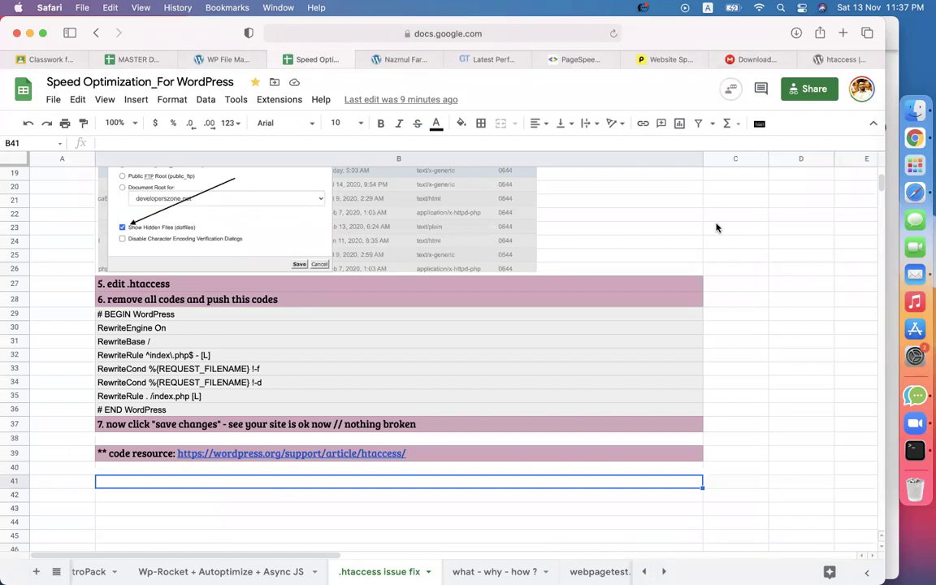
{"action": "mouse_move", "coordinate": [590, 68]}
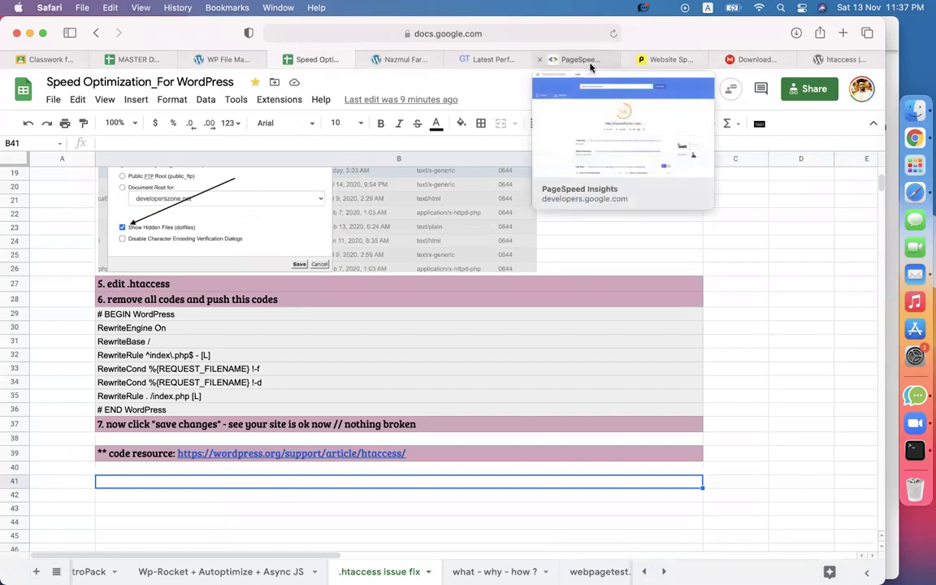
{"action": "left_click", "coordinate": [486, 59]}
{"action": "mouse_move", "coordinate": [398, 321]}
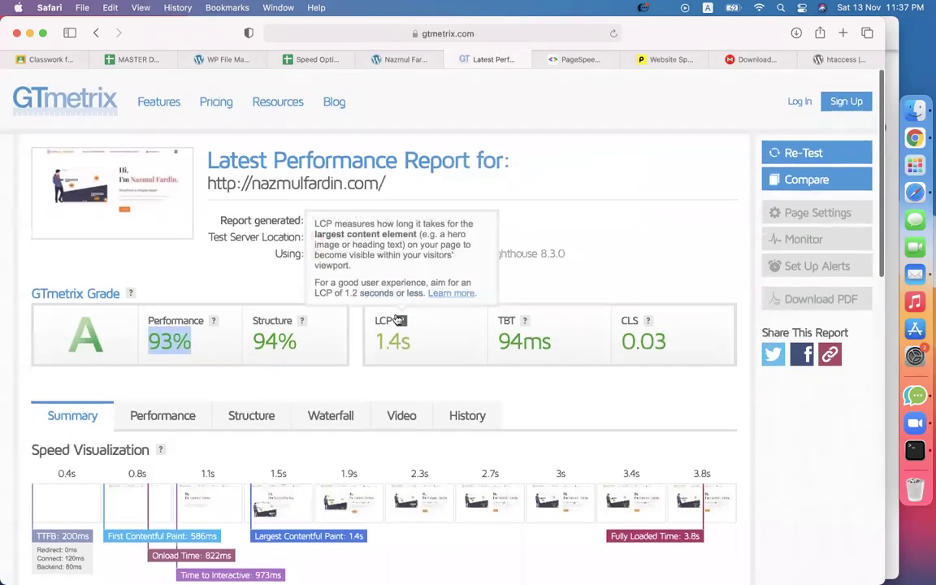
{"action": "left_click", "coordinate": [392, 33]}
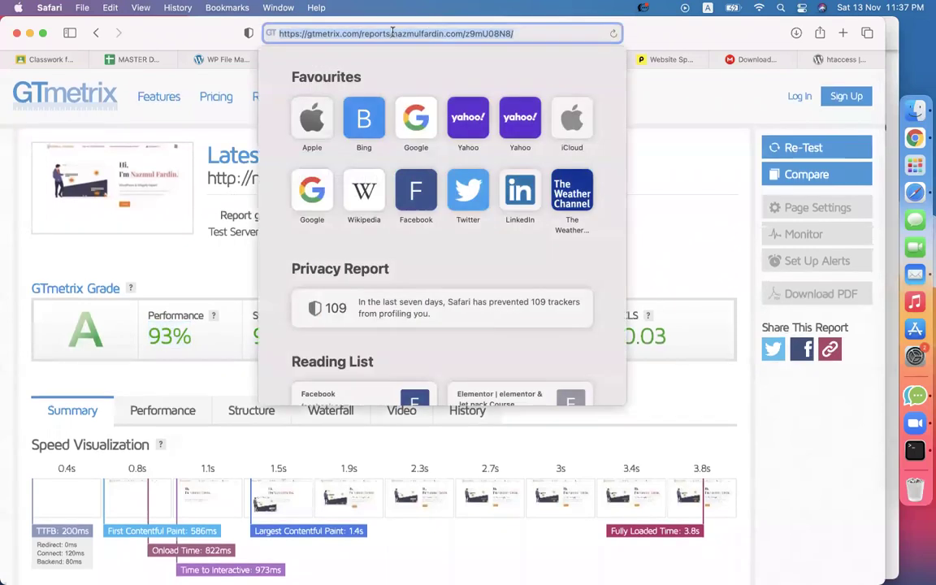
{"action": "left_click", "coordinate": [362, 33]}
{"action": "type", "text": "xXX"}
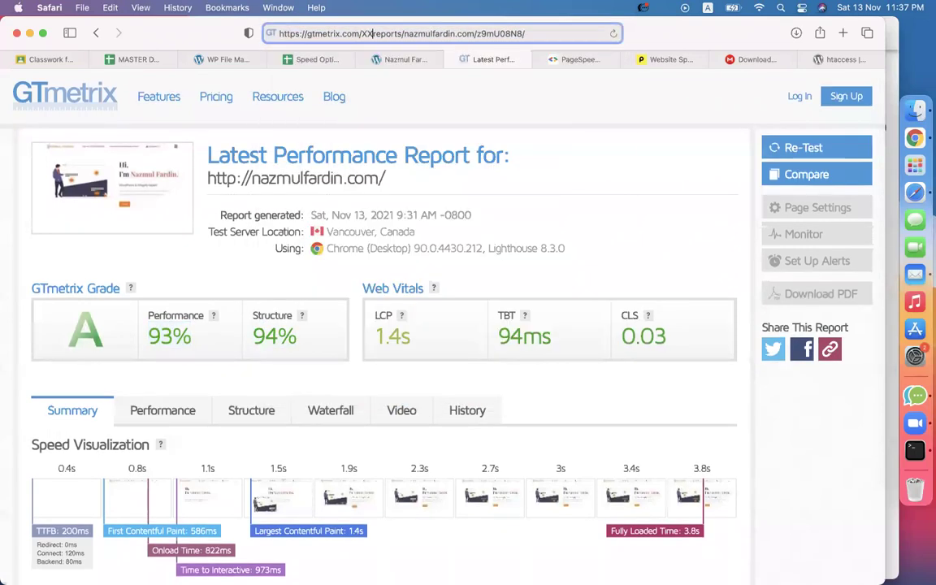
{"action": "key", "text": "shift+End"}
{"action": "key", "text": "BackSpace"}
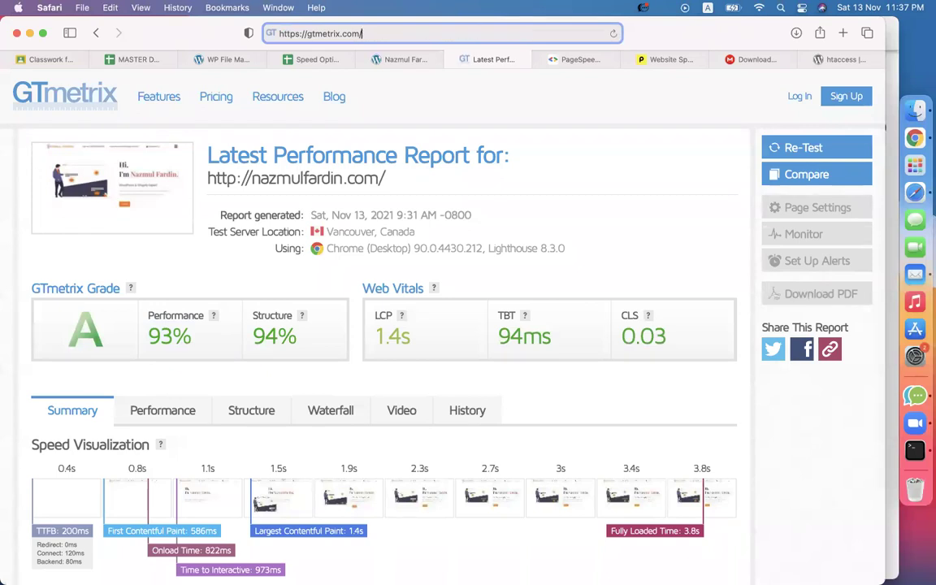
{"action": "key", "text": "Return"}
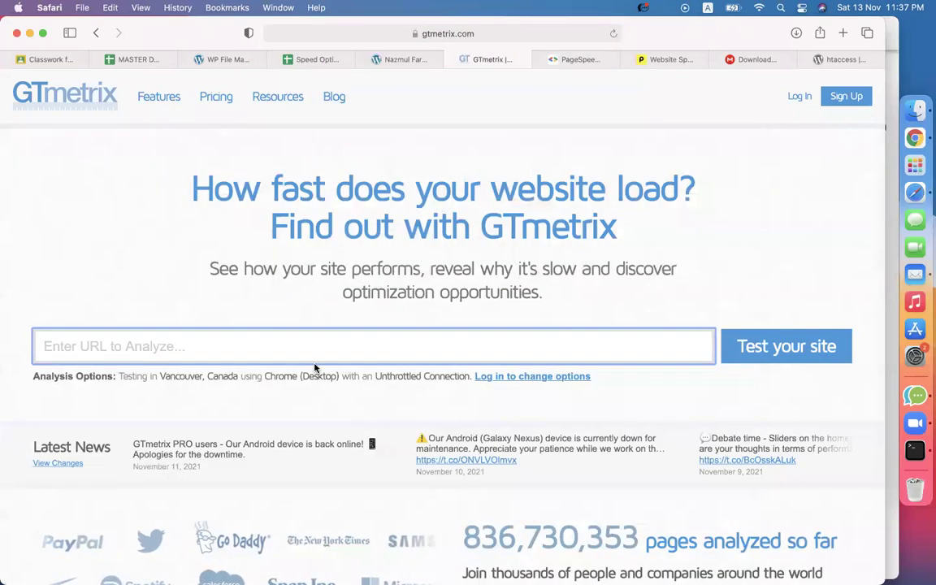
Step: Run a GTmetrix test on codemanbd.com and copy the analyzed address
{"action": "left_click", "coordinate": [272, 346]}
{"action": "type", "text": "codemanbd.com"}
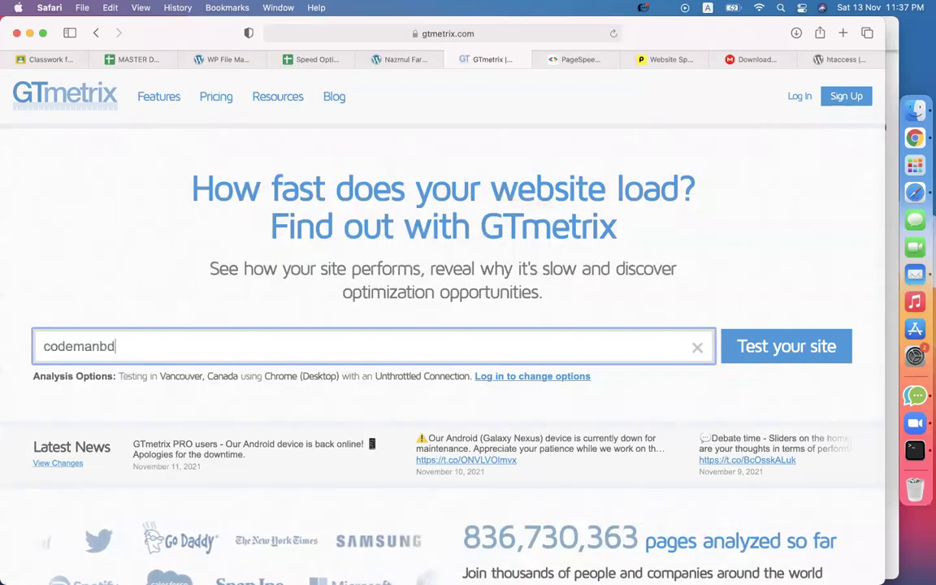
{"action": "key", "text": "Return"}
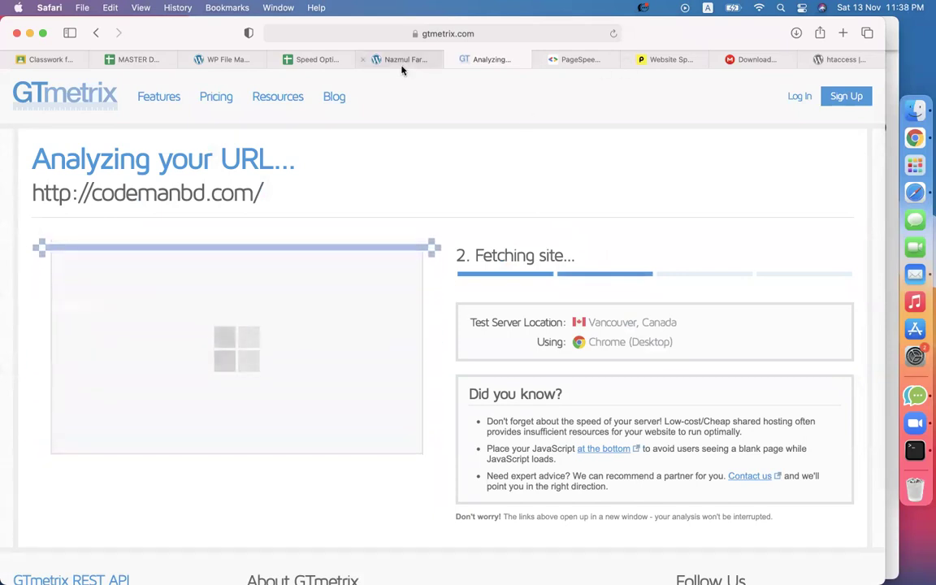
{"action": "left_click_drag", "start_coordinate": [266, 194], "coordinate": [33, 204]}
{"action": "key", "text": "super+c"}
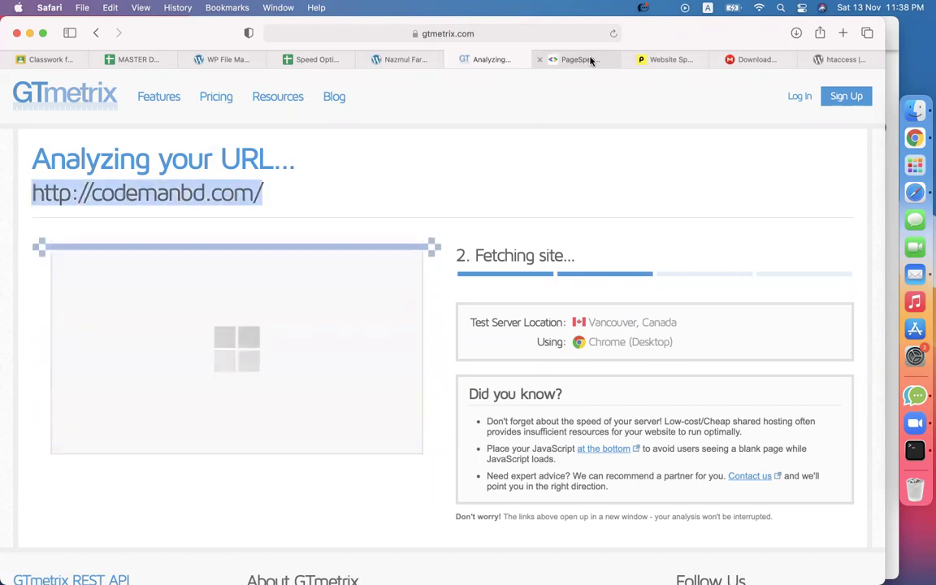
Step: Analyze codemanbd.com in PageSpeed Insights while the GTmetrix test finishes
{"action": "left_click", "coordinate": [589, 60]}
{"action": "triple_click", "coordinate": [353, 151]}
{"action": "key", "text": "super+v"}
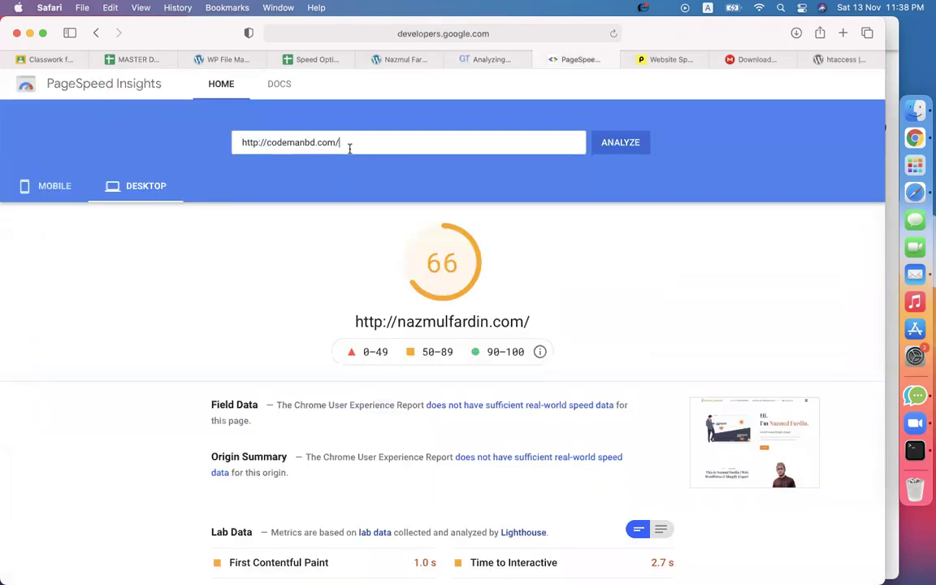
{"action": "key", "text": "Return"}
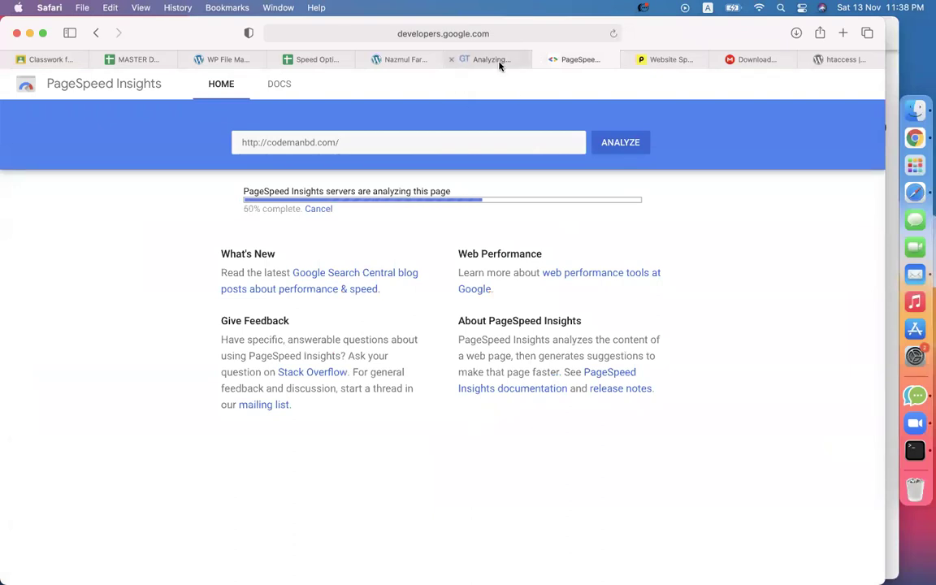
{"action": "left_click", "coordinate": [499, 64]}
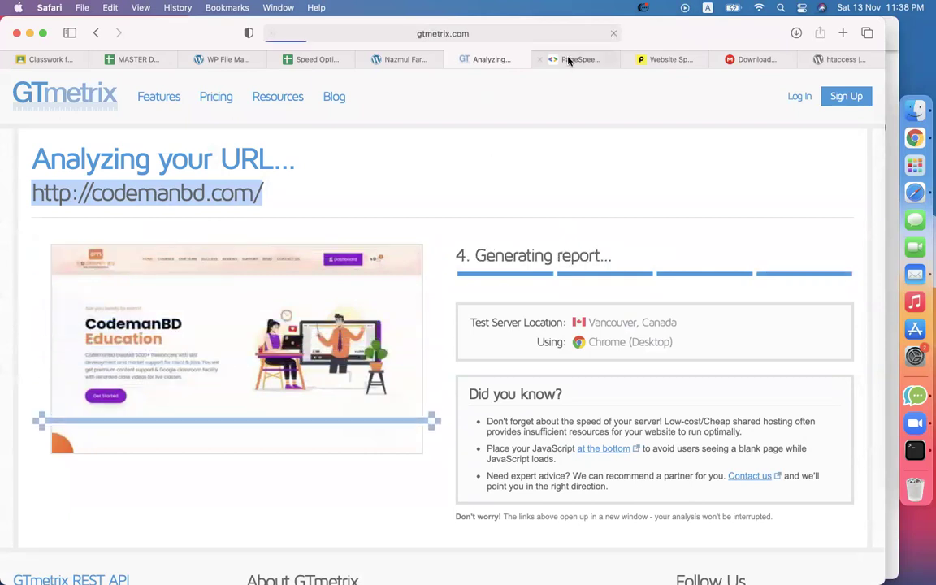
{"action": "left_click", "coordinate": [569, 60]}
Step: Review codemanbd.com's GTmetrix 90% performance, 1.5s LCP, and PageSpeed desktop 91 versus mobile
{"action": "left_click", "coordinate": [479, 58]}
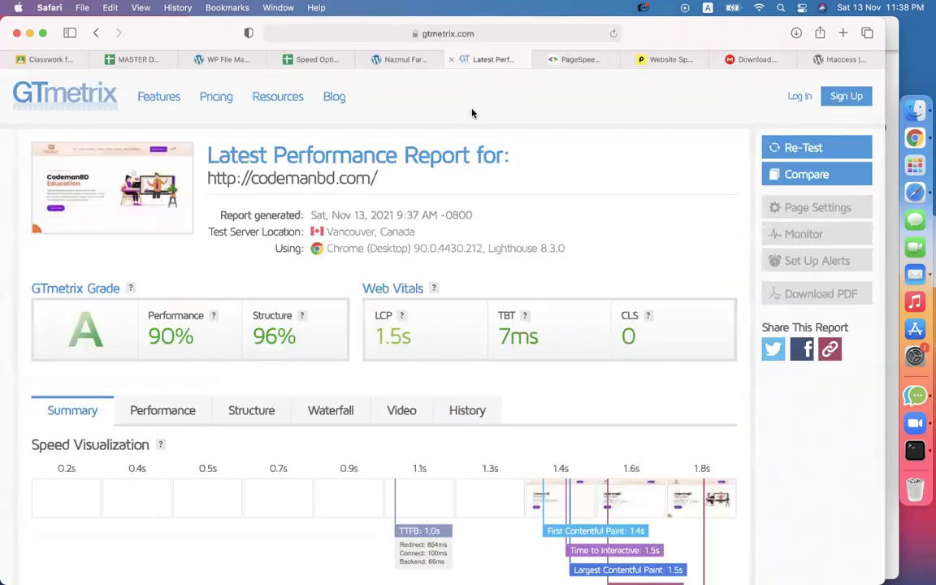
{"action": "double_click", "coordinate": [167, 336]}
{"action": "left_click_drag", "start_coordinate": [419, 340], "coordinate": [370, 336]}
{"action": "left_click", "coordinate": [583, 60]}
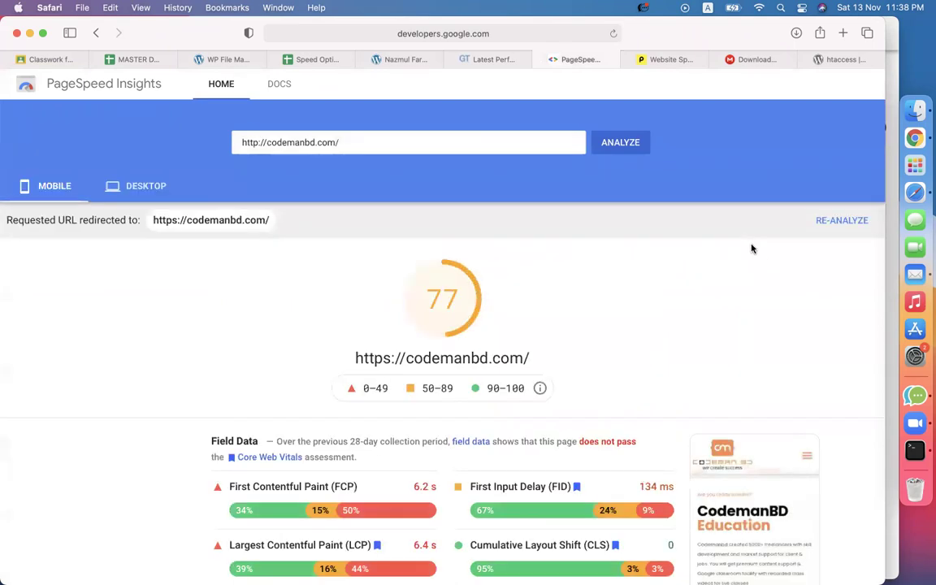
{"action": "left_click", "coordinate": [154, 191]}
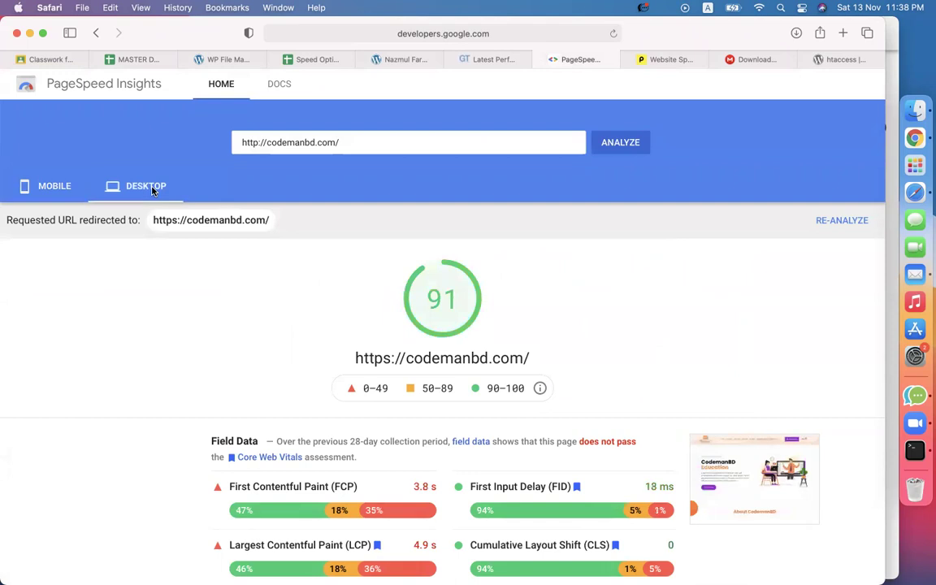
{"action": "left_click", "coordinate": [57, 185]}
{"action": "left_click", "coordinate": [134, 186]}
Step: Recheck the GTmetrix 90% score alongside the PageSpeed and Pingdom results
{"action": "left_click", "coordinate": [451, 59]}
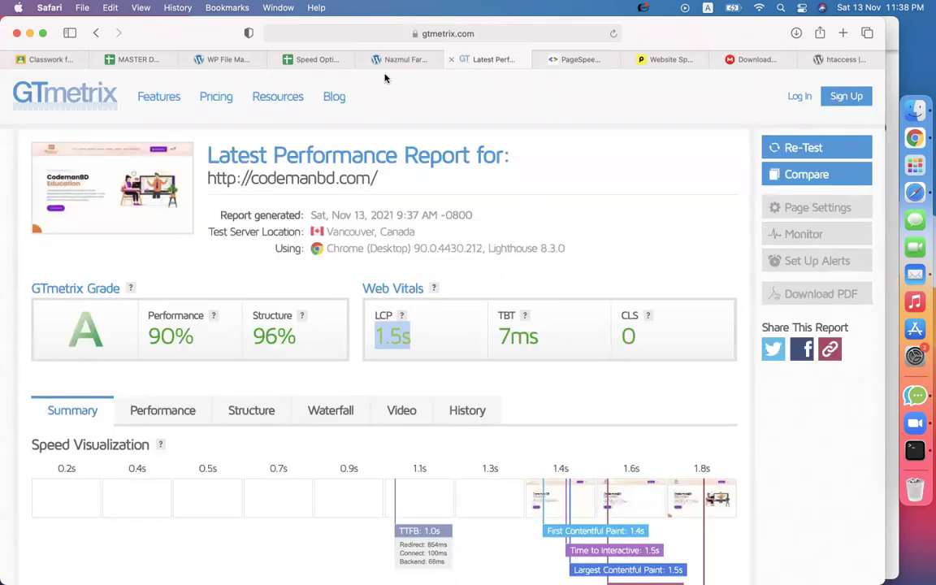
{"action": "left_click_drag", "start_coordinate": [149, 336], "coordinate": [213, 336]}
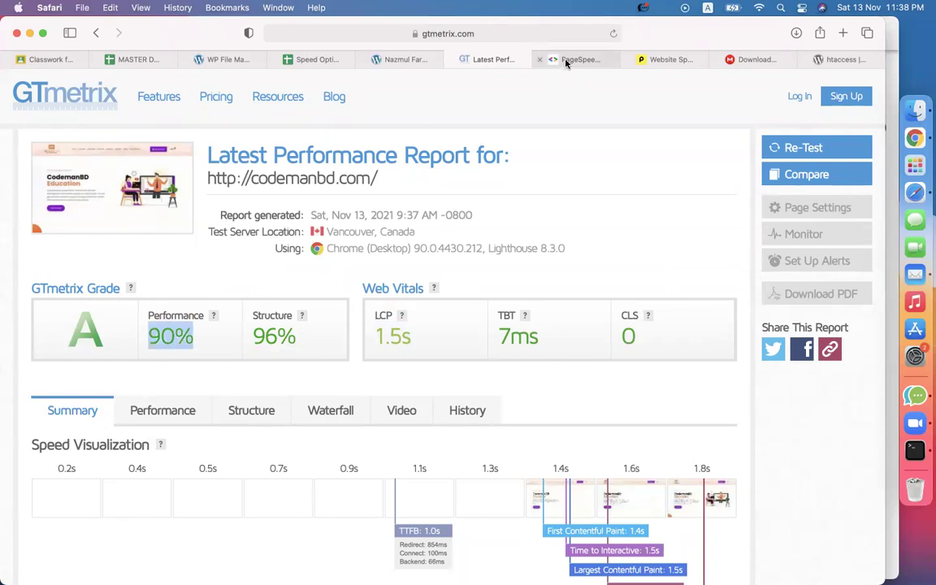
{"action": "left_click", "coordinate": [568, 59]}
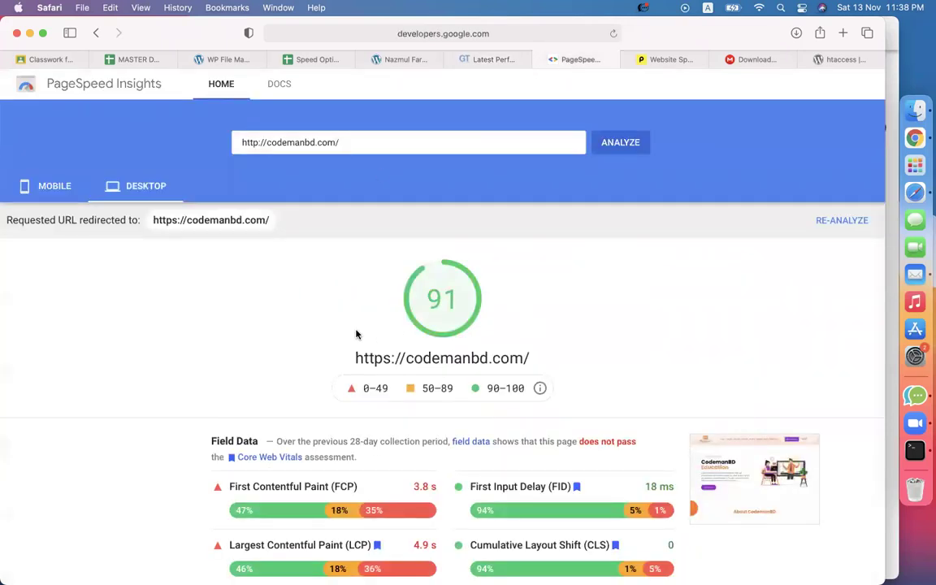
{"action": "left_click", "coordinate": [668, 60]}
{"action": "scroll", "coordinate": [722, 262], "scroll_direction": "down", "scroll_amount": 5}
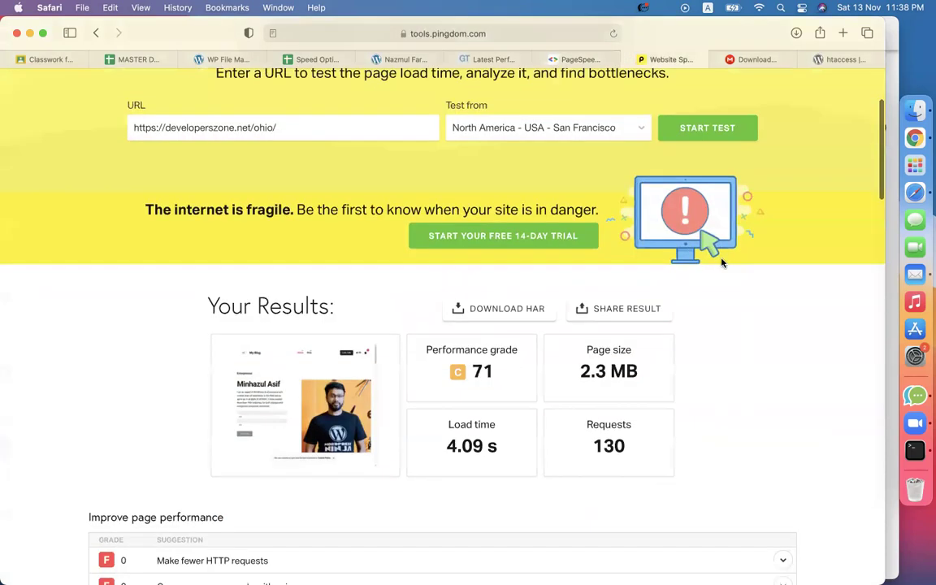
{"action": "scroll", "coordinate": [721, 263], "scroll_direction": "up", "scroll_amount": 5}
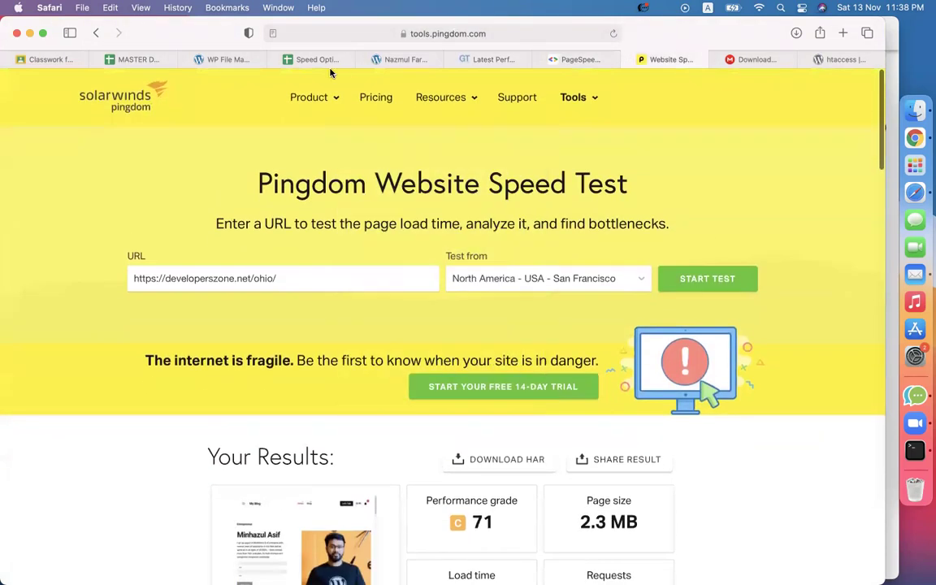
{"action": "left_click", "coordinate": [232, 61]}
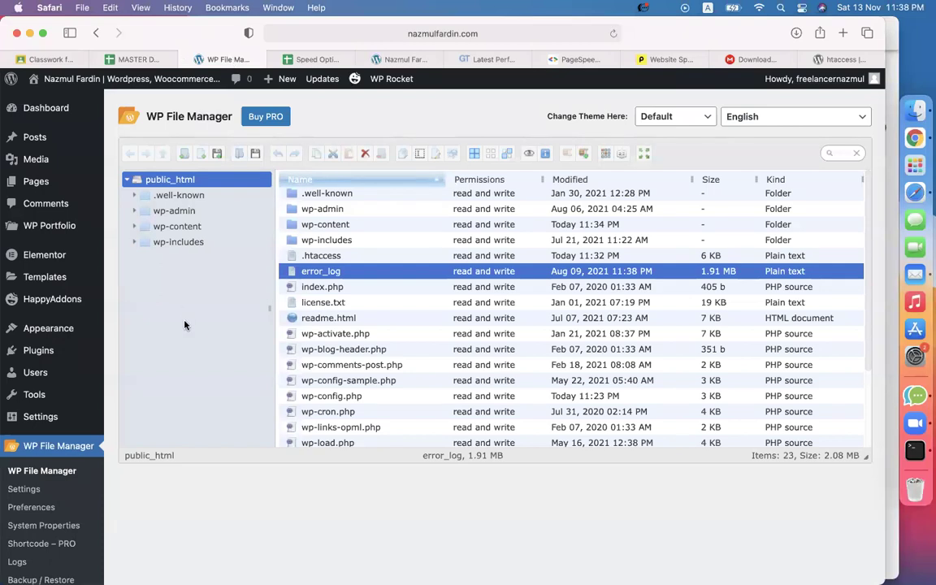
Step: Copy the word Autoptimize from the B60 heading on the Wp-Rocket + Autoptimize + Async JS sheet
{"action": "left_click", "coordinate": [432, 115]}
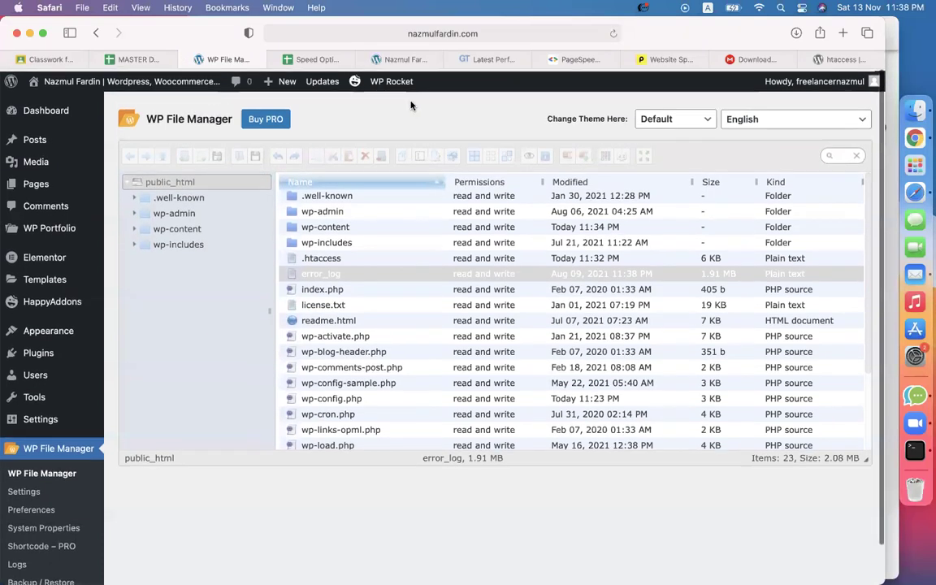
{"action": "left_click", "coordinate": [309, 59]}
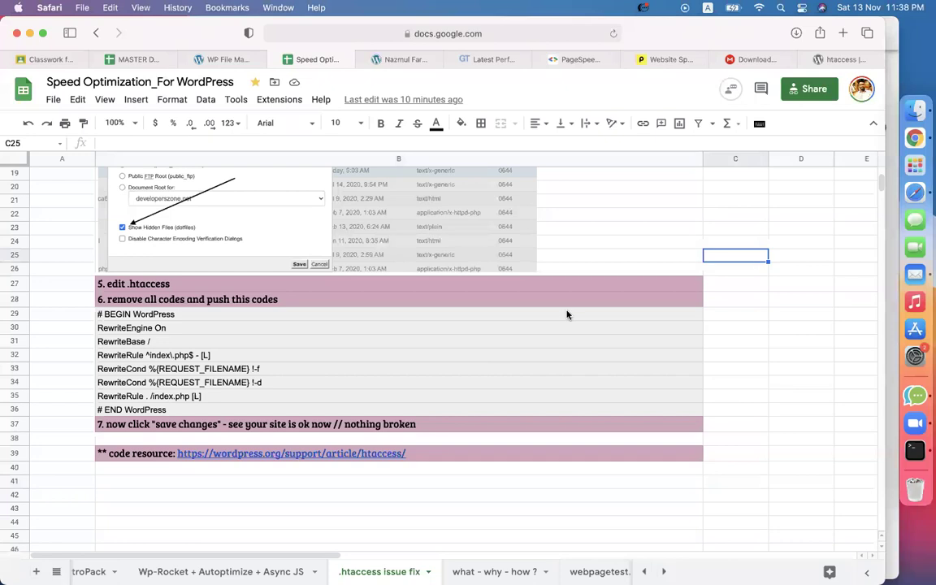
{"action": "left_click", "coordinate": [236, 571]}
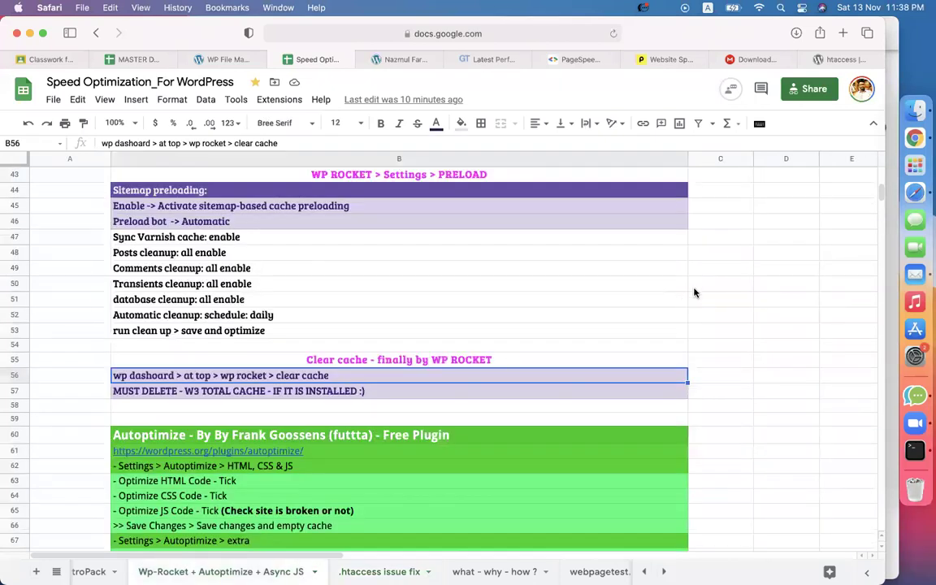
{"action": "left_click", "coordinate": [734, 291]}
{"action": "scroll", "coordinate": [734, 292], "scroll_direction": "down", "scroll_amount": 3}
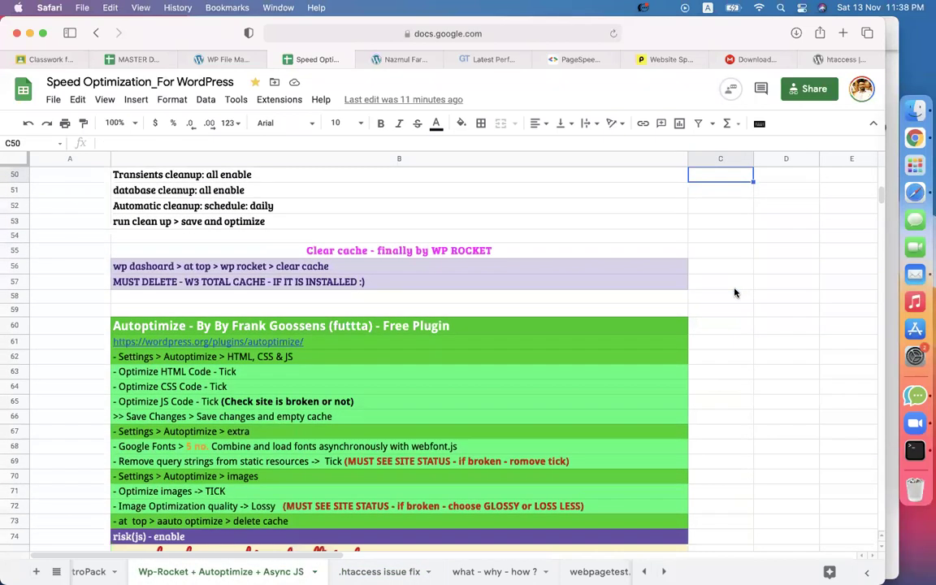
{"action": "scroll", "coordinate": [734, 292], "scroll_direction": "up", "scroll_amount": 6}
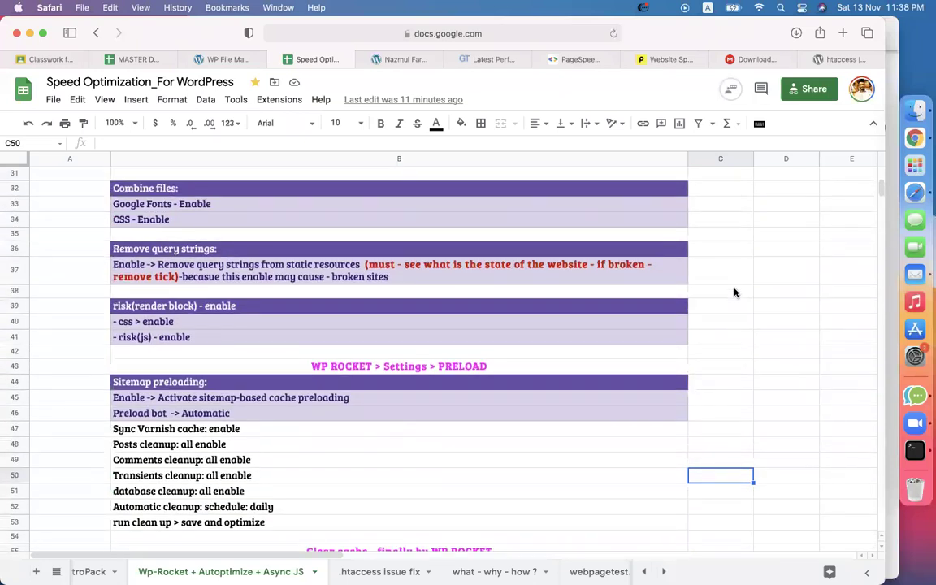
{"action": "scroll", "coordinate": [734, 292], "scroll_direction": "up", "scroll_amount": 3}
{"action": "scroll", "coordinate": [734, 293], "scroll_direction": "down", "scroll_amount": 10}
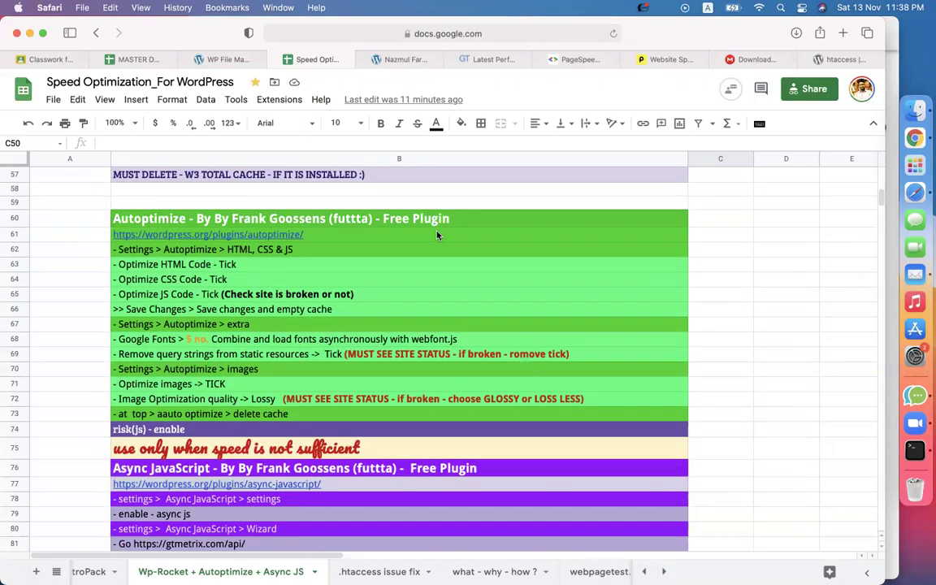
{"action": "left_click", "coordinate": [313, 221]}
{"action": "double_click", "coordinate": [183, 221]}
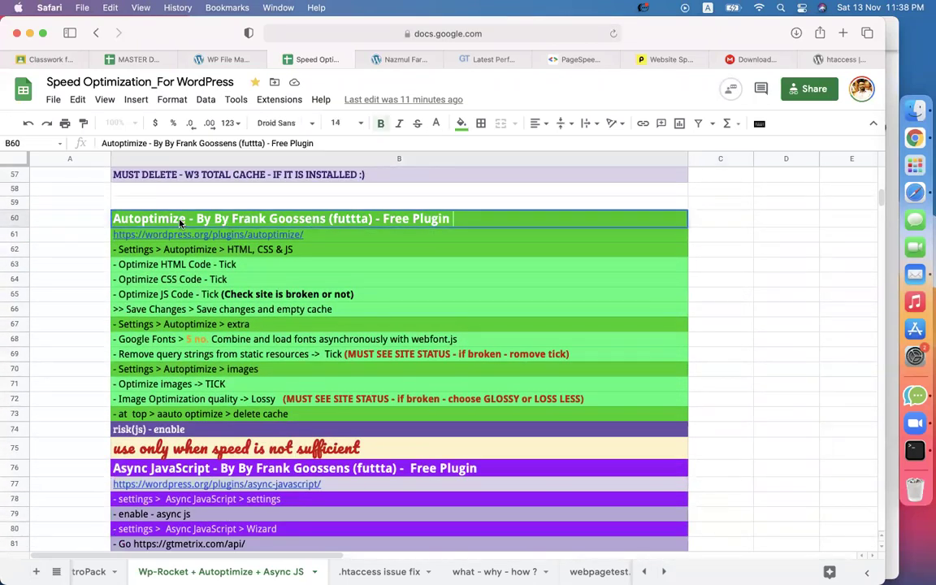
{"action": "left_click_drag", "start_coordinate": [186, 213], "coordinate": [102, 212]}
{"action": "key", "text": "super+c"}
Step: Go to Plugins > Add New in the WordPress admin
{"action": "left_click", "coordinate": [213, 59]}
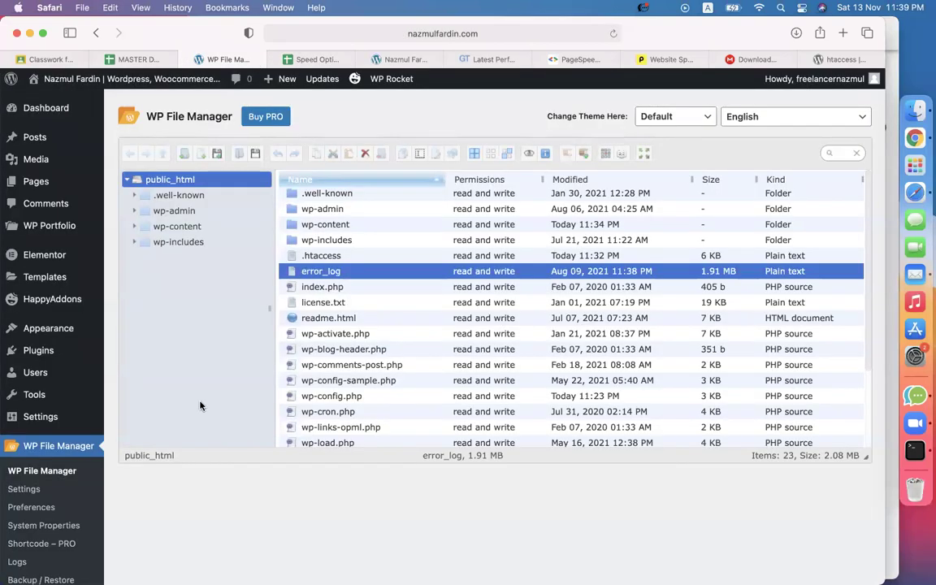
{"action": "mouse_move", "coordinate": [39, 350]}
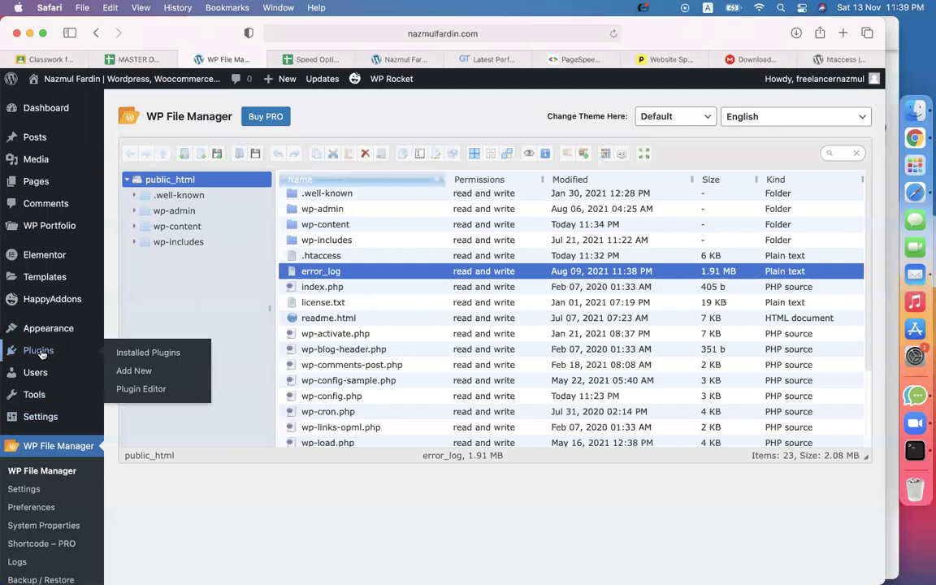
{"action": "left_click", "coordinate": [149, 375]}
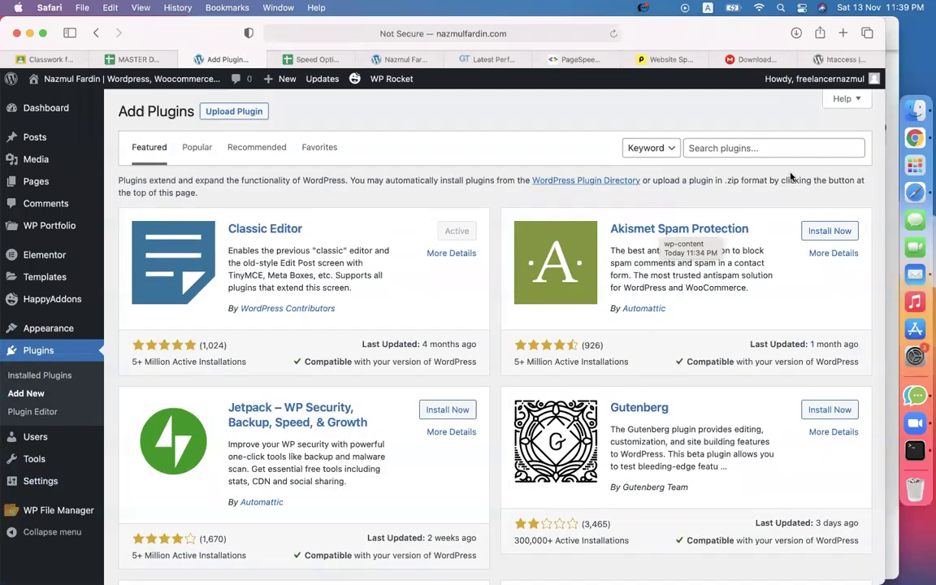
Step: Search the plugin directory for Autoptimize
{"action": "left_click", "coordinate": [754, 143]}
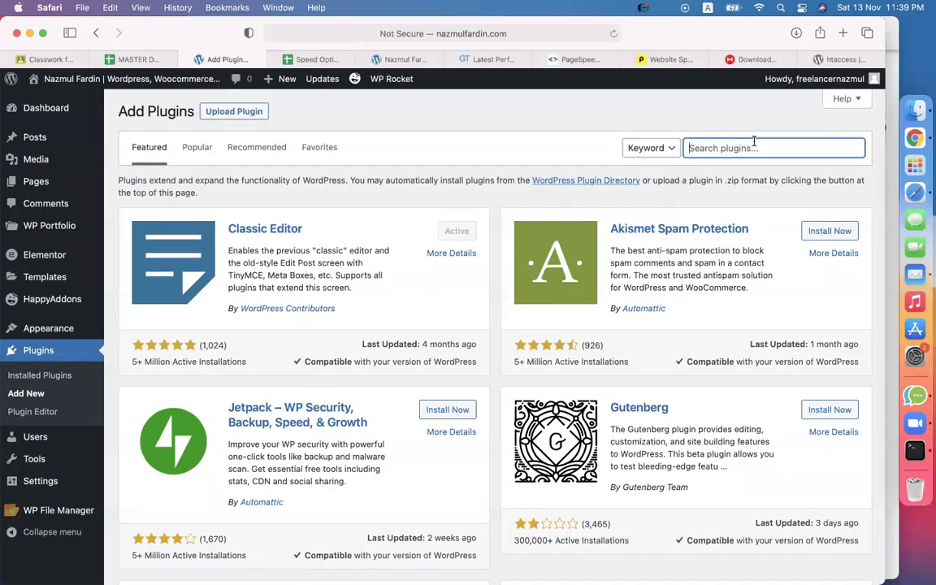
{"action": "key", "text": "super+v"}
{"action": "key", "text": "Return"}
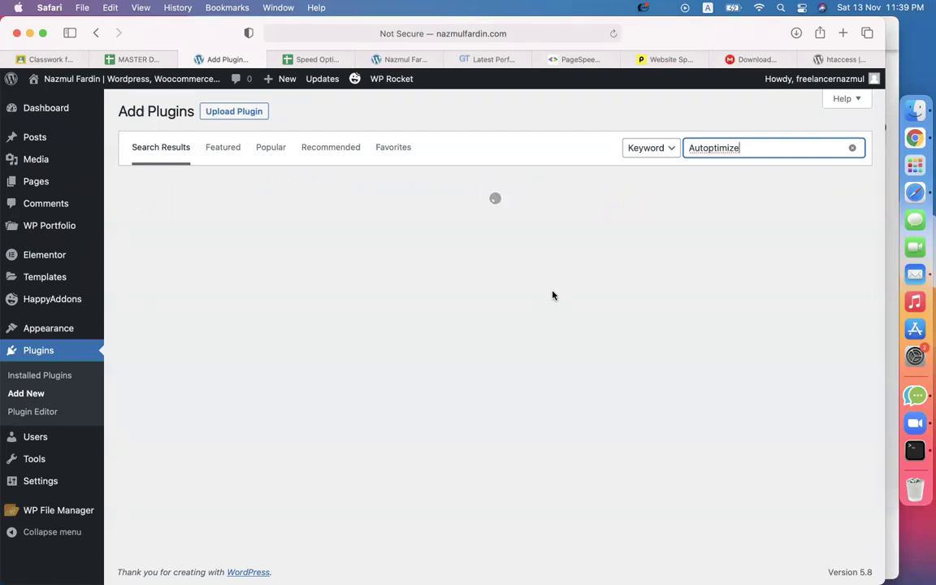
Step: Review the Autoptimize notes in the spreadsheet alongside the GTmetrix and PageSpeed scores
{"action": "left_click", "coordinate": [331, 64]}
{"action": "scroll", "coordinate": [249, 390], "scroll_direction": "down", "scroll_amount": 10}
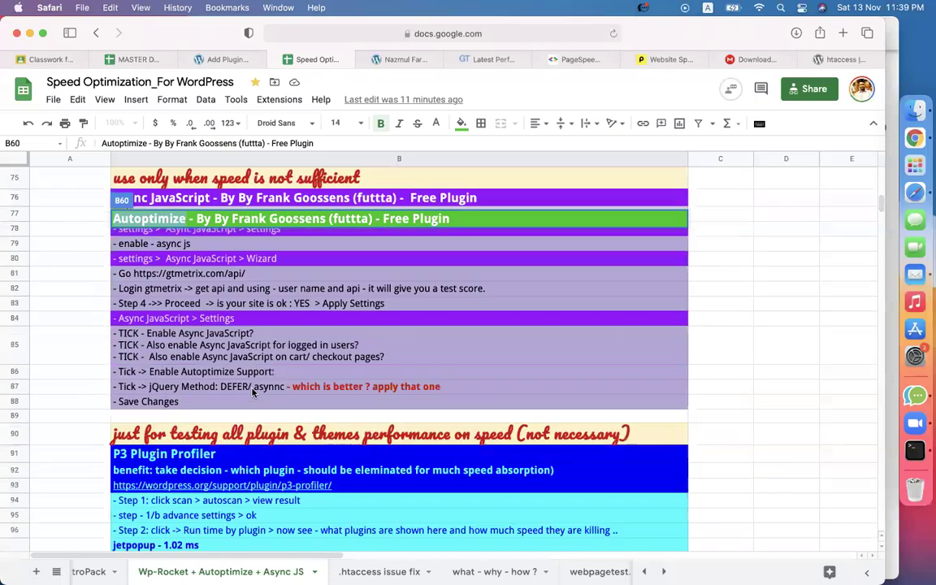
{"action": "scroll", "coordinate": [197, 370], "scroll_direction": "up", "scroll_amount": 6}
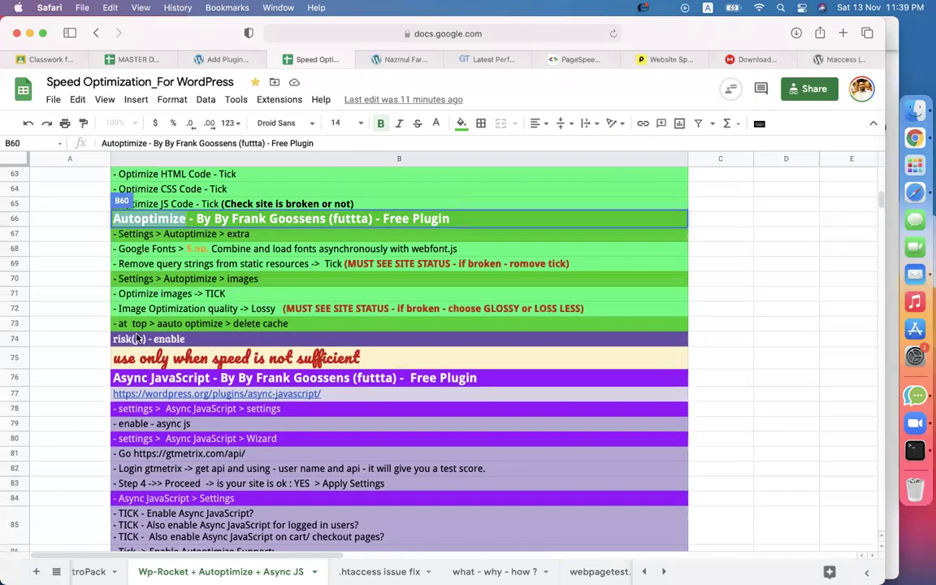
{"action": "left_click", "coordinate": [60, 393]}
{"action": "scroll", "coordinate": [61, 401], "scroll_direction": "up", "scroll_amount": 1}
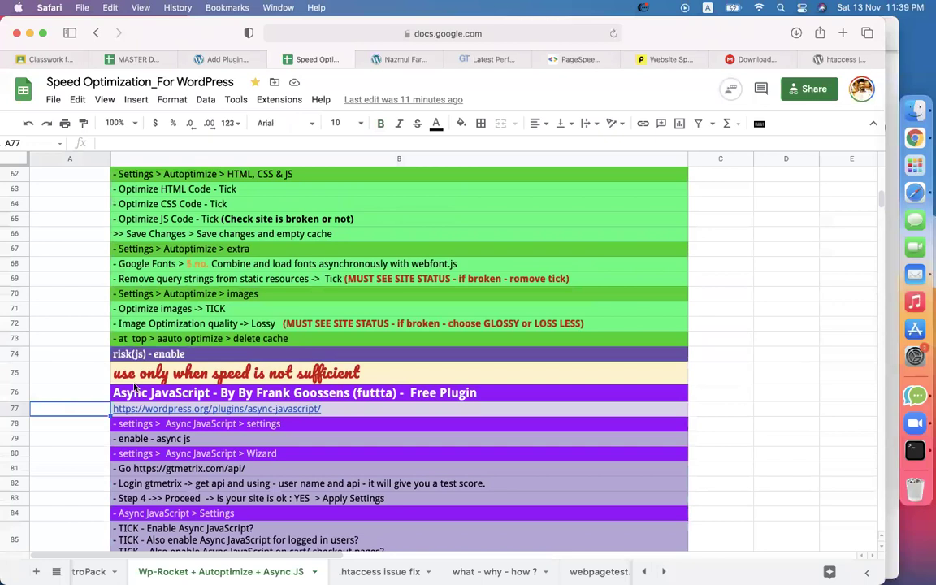
{"action": "key", "text": "Up"}
{"action": "key", "text": "Right"}
{"action": "scroll", "coordinate": [193, 343], "scroll_direction": "up", "scroll_amount": 3}
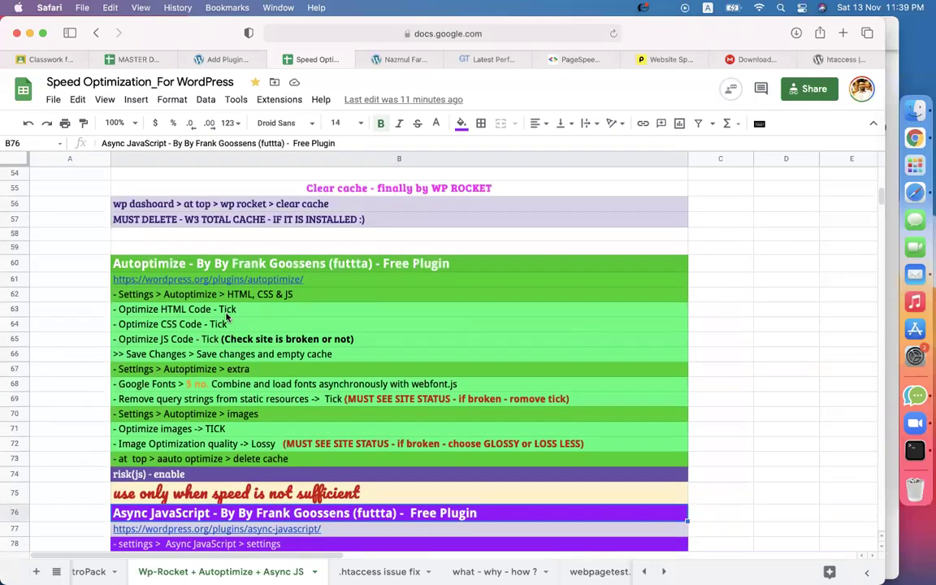
{"action": "left_click", "coordinate": [243, 268]}
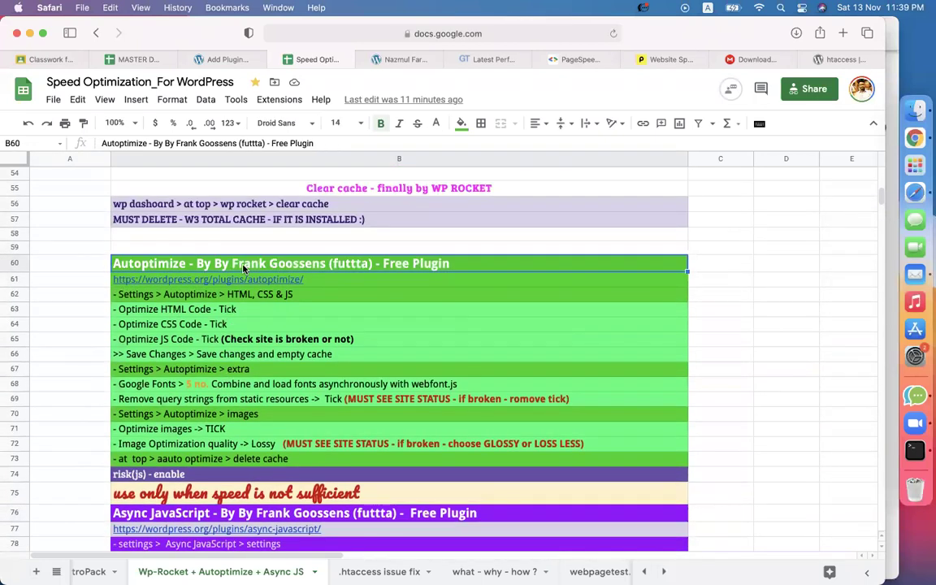
{"action": "left_click", "coordinate": [449, 60]}
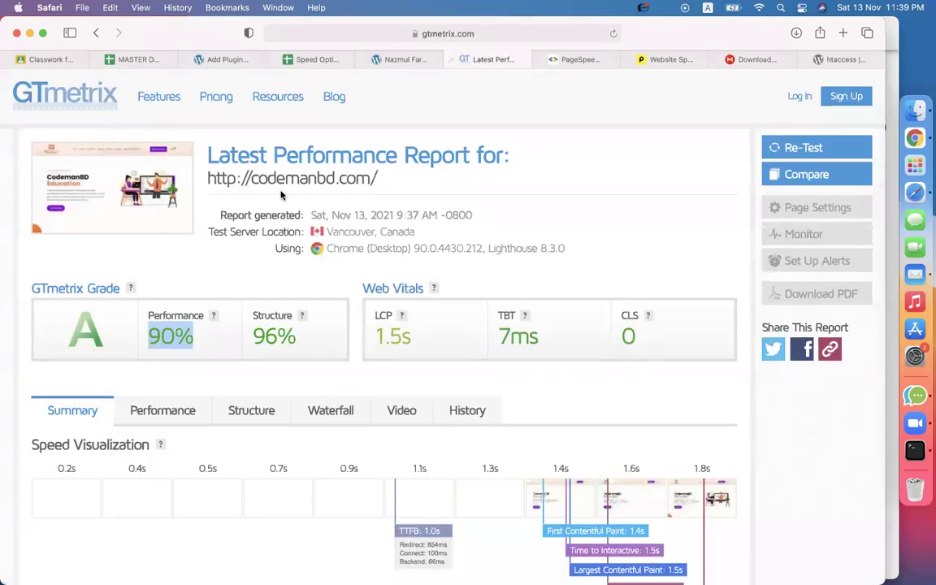
{"action": "left_click", "coordinate": [577, 60]}
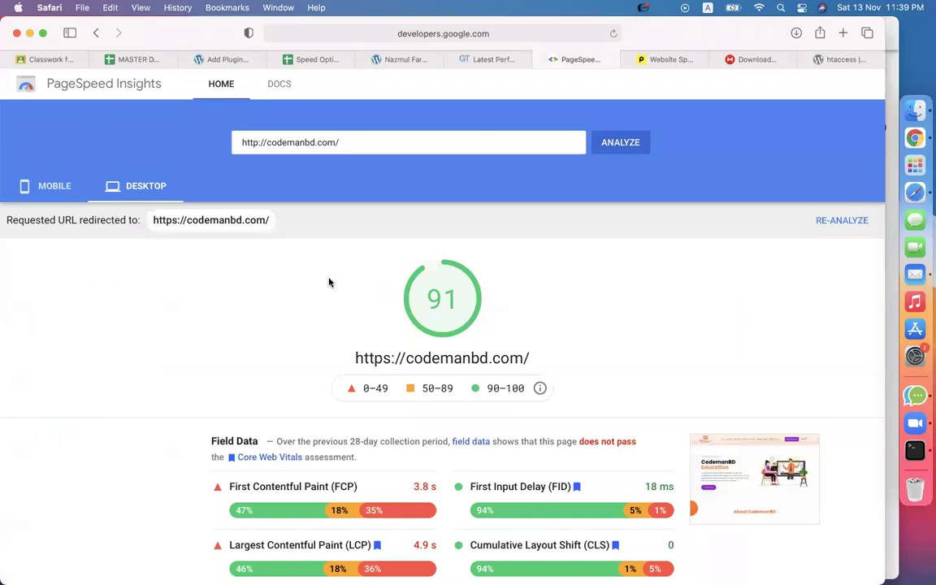
{"action": "left_click", "coordinate": [313, 60]}
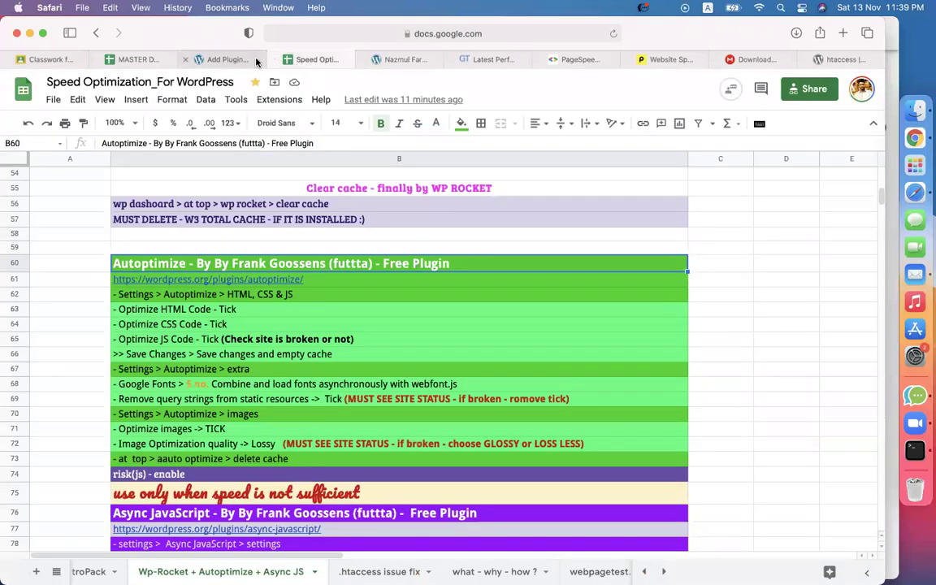
Step: Install and activate Autoptimize from the plugin search results
{"action": "left_click", "coordinate": [228, 57]}
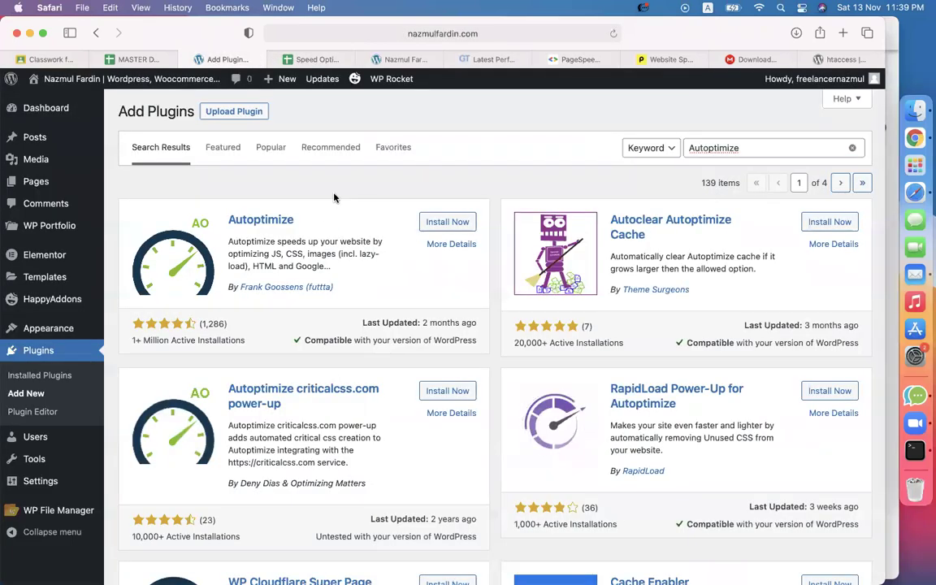
{"action": "left_click", "coordinate": [438, 222]}
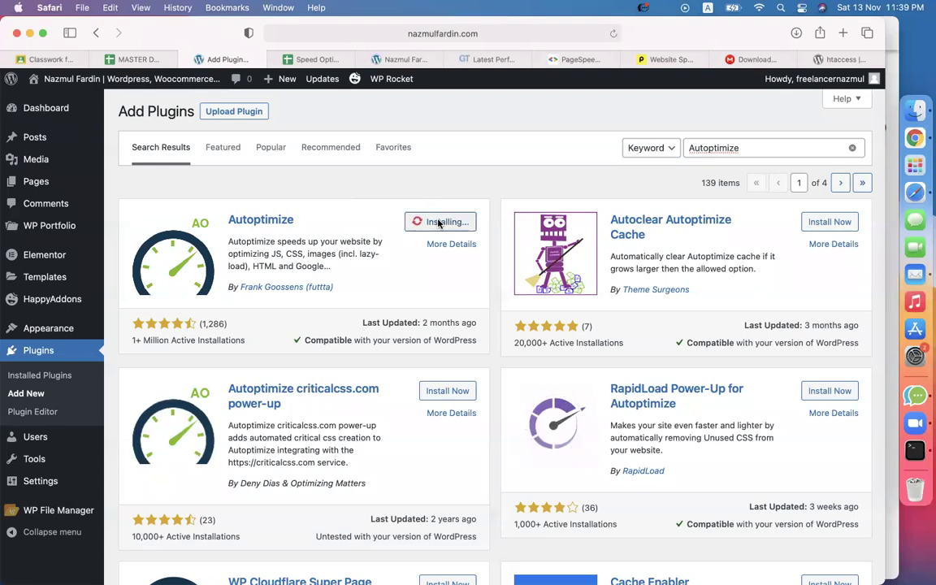
{"action": "left_click", "coordinate": [439, 222]}
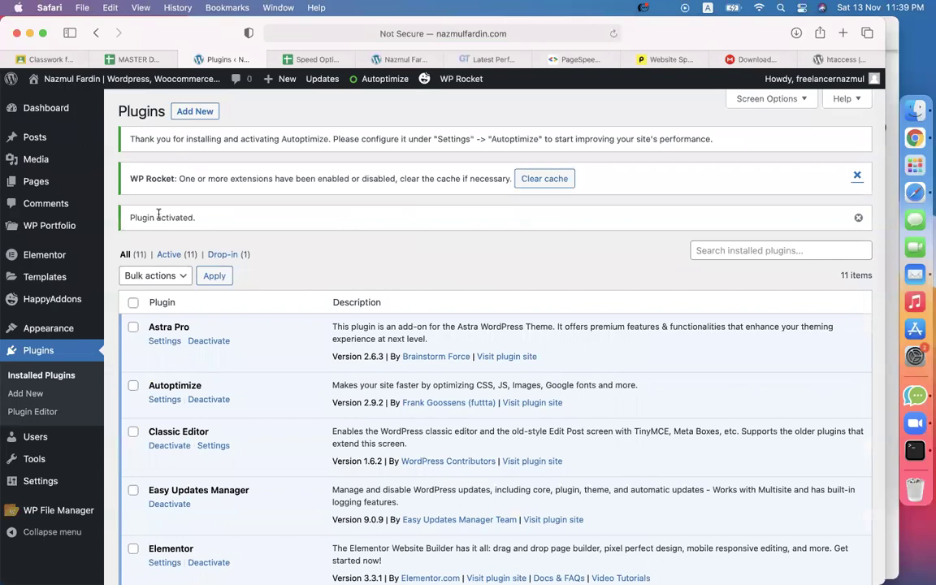
Step: Open the Autoptimize settings page and review the spreadsheet notes on the three optimize-code options
{"action": "scroll", "coordinate": [48, 361], "scroll_direction": "down", "scroll_amount": 5}
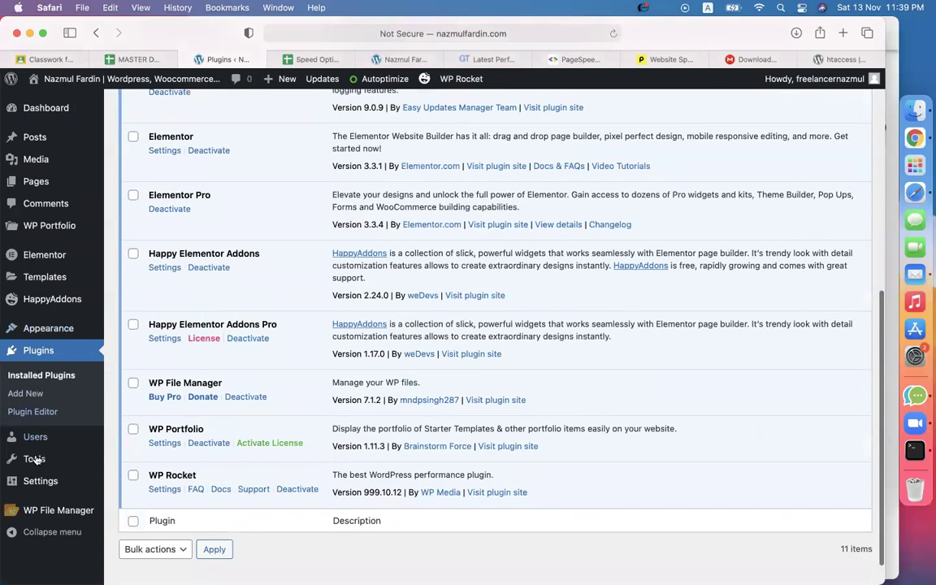
{"action": "mouse_move", "coordinate": [40, 480]}
{"action": "left_click", "coordinate": [140, 529]}
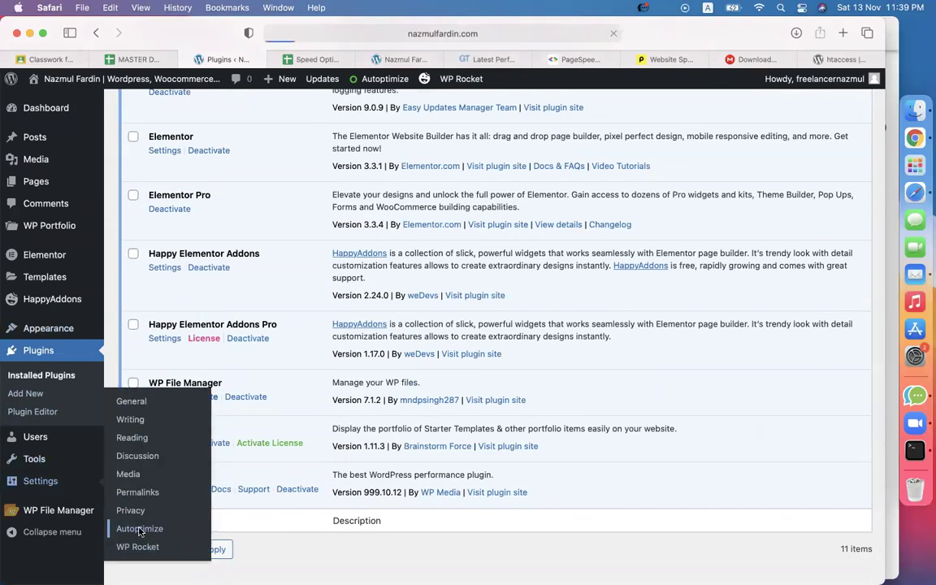
{"action": "left_click", "coordinate": [294, 61]}
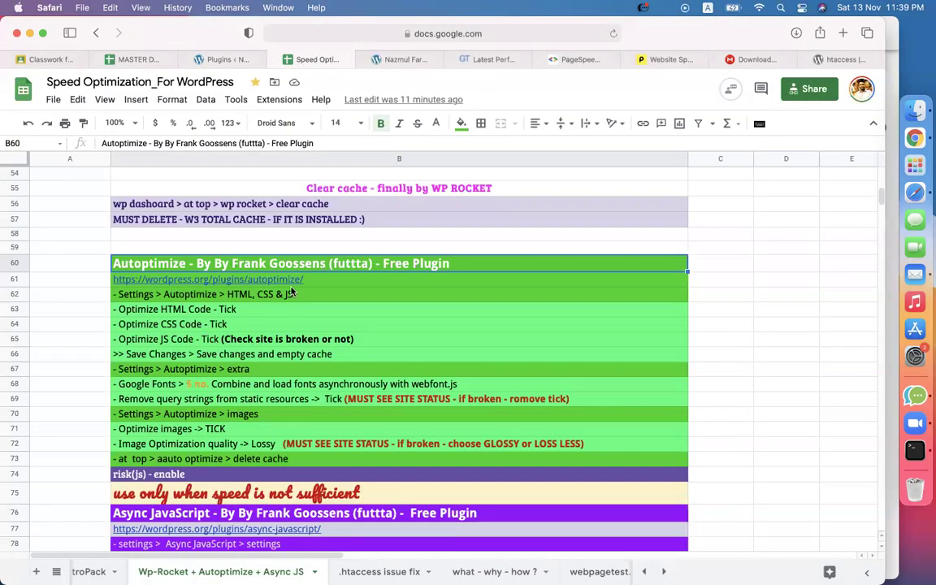
{"action": "left_click", "coordinate": [144, 295]}
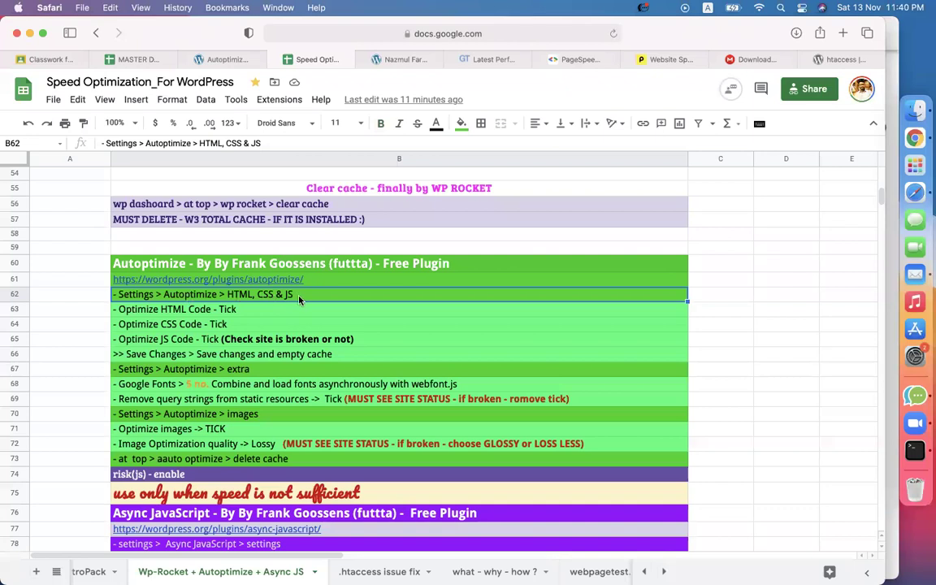
{"action": "left_click", "coordinate": [216, 309]}
{"action": "left_click_drag", "start_coordinate": [215, 315], "coordinate": [215, 341]}
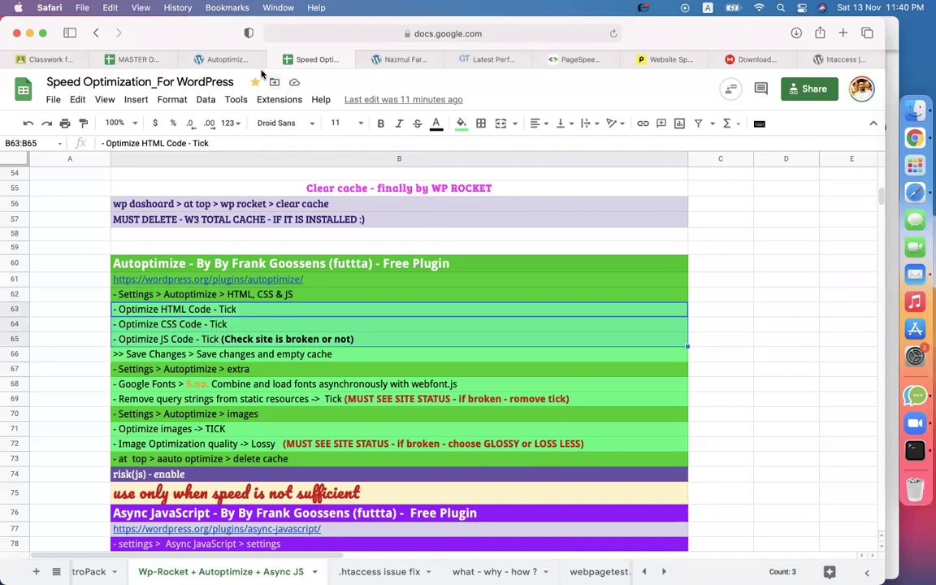
{"action": "left_click", "coordinate": [230, 60]}
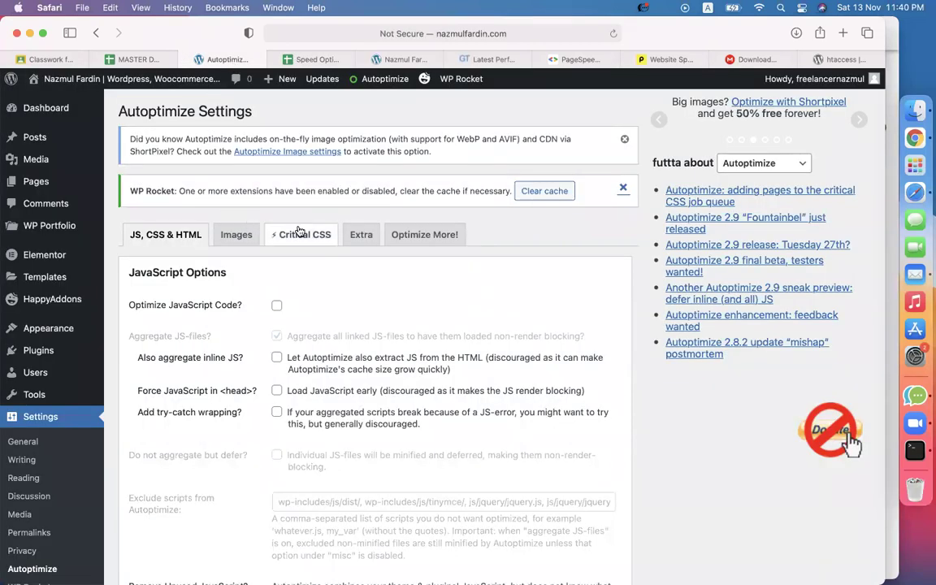
Step: Tick Optimize JavaScript Code, Optimize CSS Code and Optimize HTML Code
{"action": "left_click", "coordinate": [276, 306]}
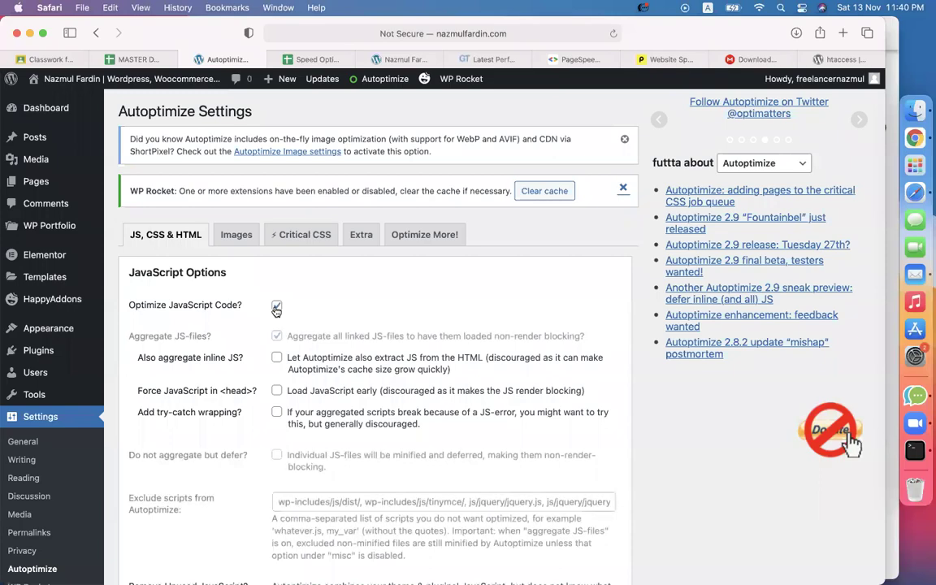
{"action": "scroll", "coordinate": [361, 322], "scroll_direction": "down", "scroll_amount": 5}
{"action": "scroll", "coordinate": [361, 322], "scroll_direction": "down", "scroll_amount": 5}
{"action": "left_click", "coordinate": [276, 282]}
{"action": "scroll", "coordinate": [362, 337], "scroll_direction": "down", "scroll_amount": 1}
{"action": "scroll", "coordinate": [362, 336], "scroll_direction": "down", "scroll_amount": 5}
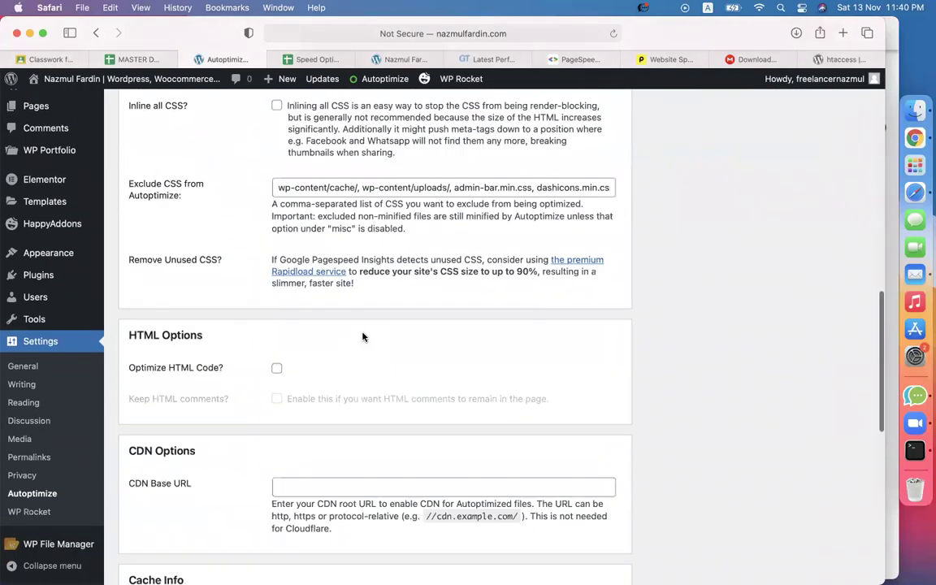
{"action": "left_click", "coordinate": [276, 368]}
{"action": "scroll", "coordinate": [295, 373], "scroll_direction": "down", "scroll_amount": 9}
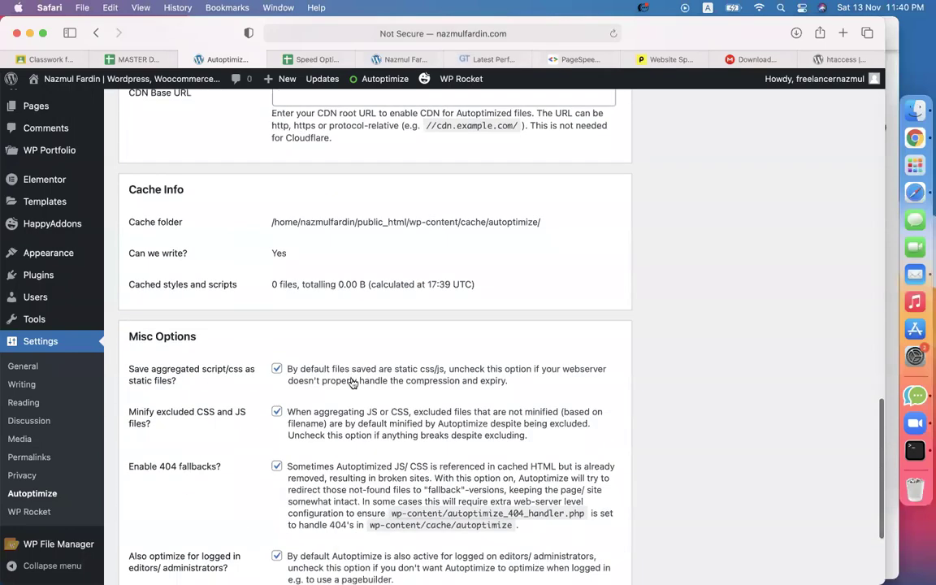
{"action": "scroll", "coordinate": [350, 382], "scroll_direction": "up", "scroll_amount": 4}
{"action": "scroll", "coordinate": [351, 381], "scroll_direction": "down", "scroll_amount": 3}
Step: Save the Autoptimize settings and check the spreadsheet note about saving and emptying cache
{"action": "left_click", "coordinate": [139, 518]}
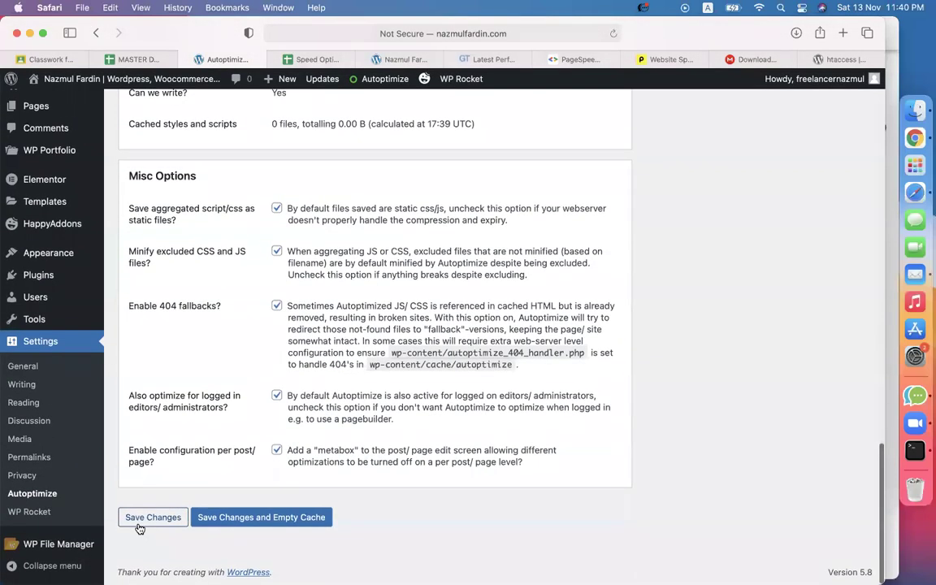
{"action": "left_click", "coordinate": [297, 59]}
{"action": "left_click", "coordinate": [163, 354]}
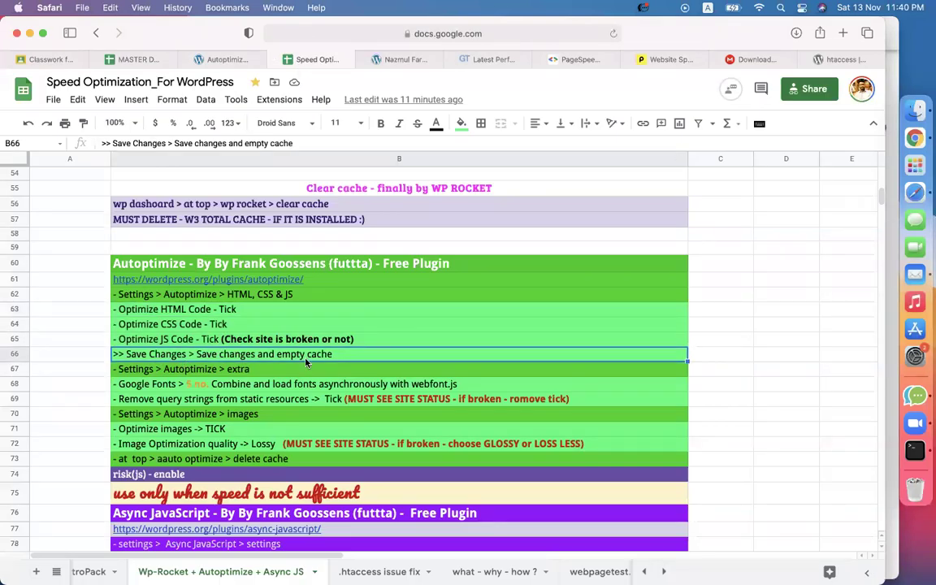
{"action": "left_click", "coordinate": [223, 59]}
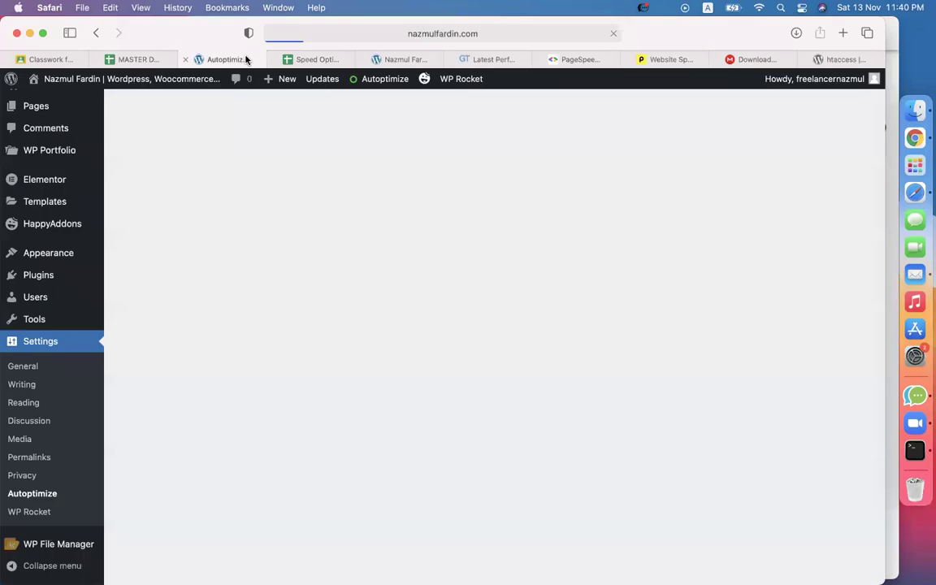
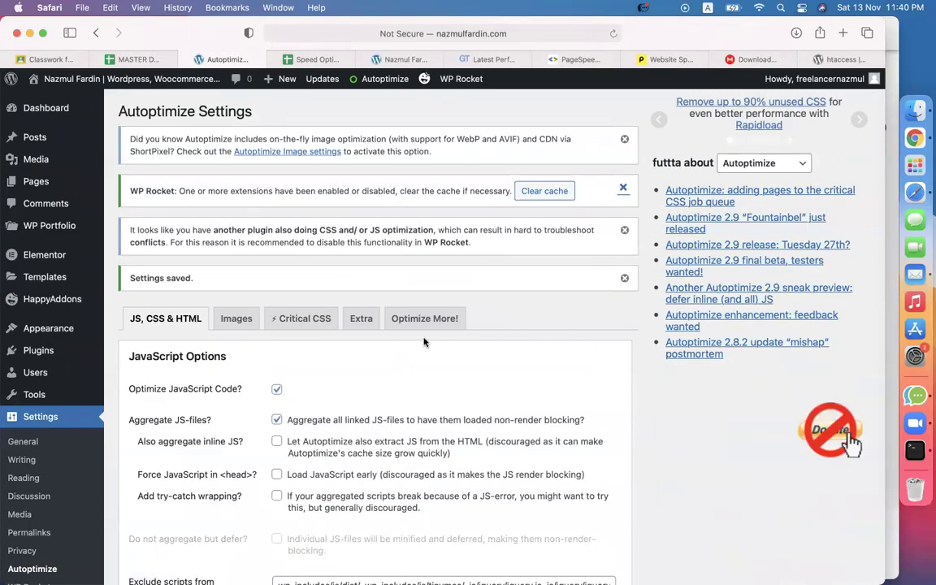
Step: Save the Autoptimize settings with the cache emptied, then read the Google Fonts note in row 68
{"action": "scroll", "coordinate": [469, 245], "scroll_direction": "down", "scroll_amount": 20}
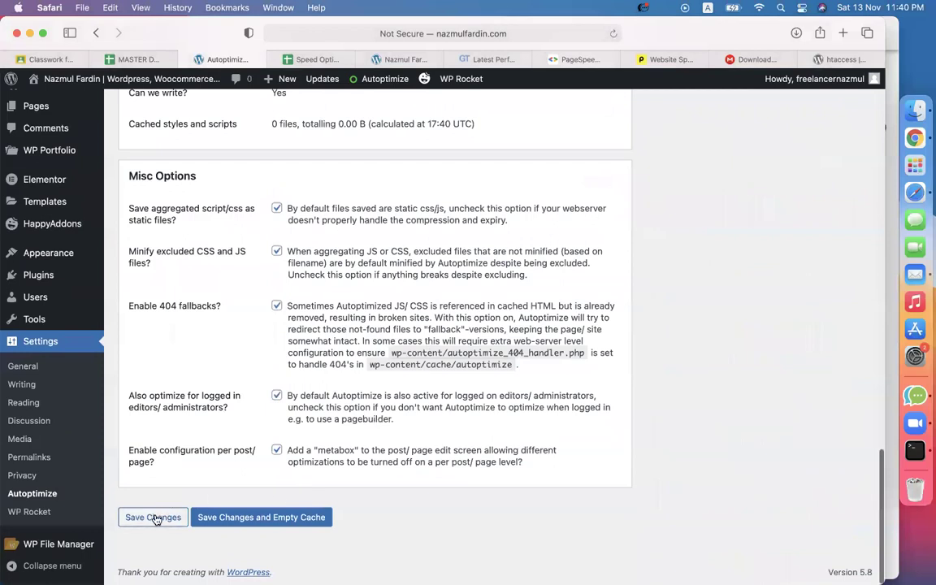
{"action": "left_click", "coordinate": [271, 516]}
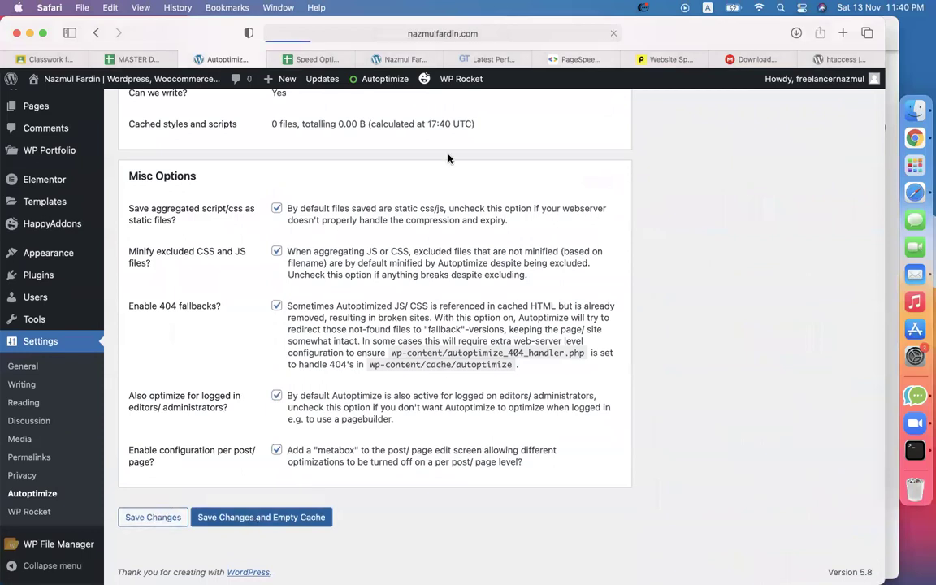
{"action": "left_click", "coordinate": [309, 59]}
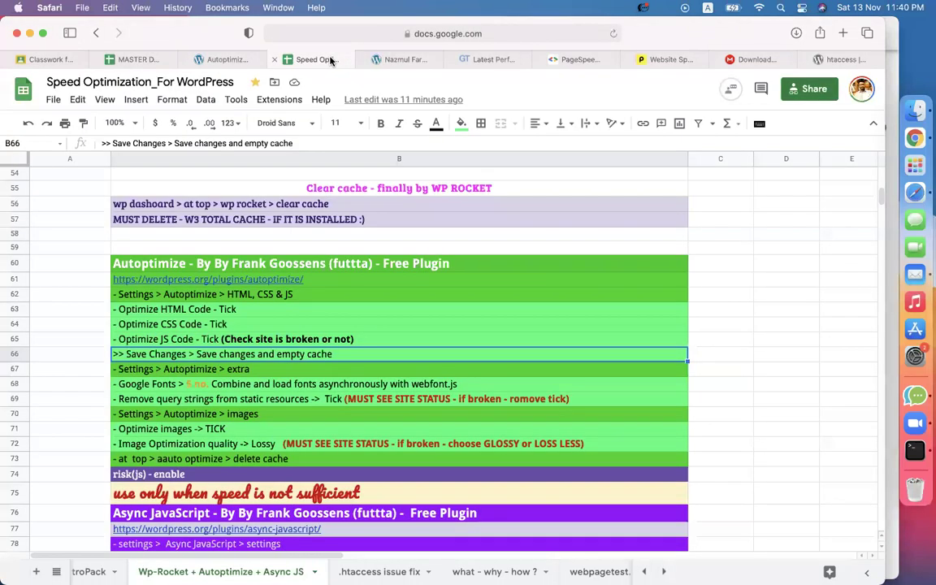
{"action": "left_click", "coordinate": [153, 372]}
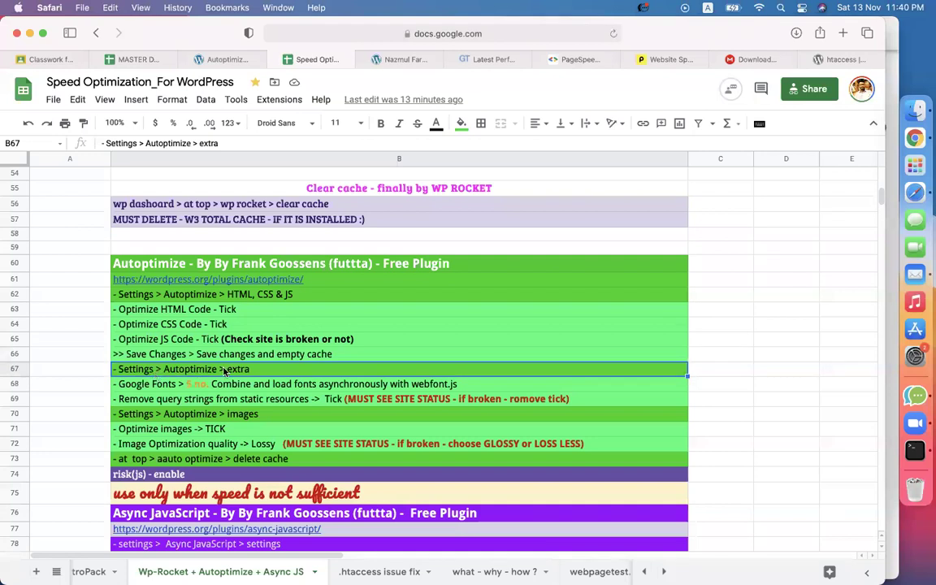
{"action": "left_click", "coordinate": [175, 387]}
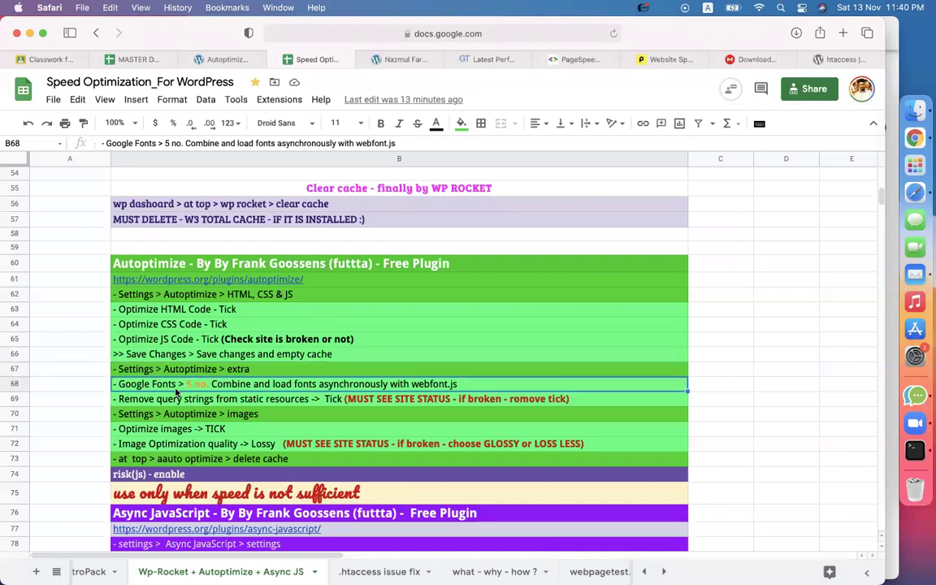
{"action": "left_click", "coordinate": [224, 60]}
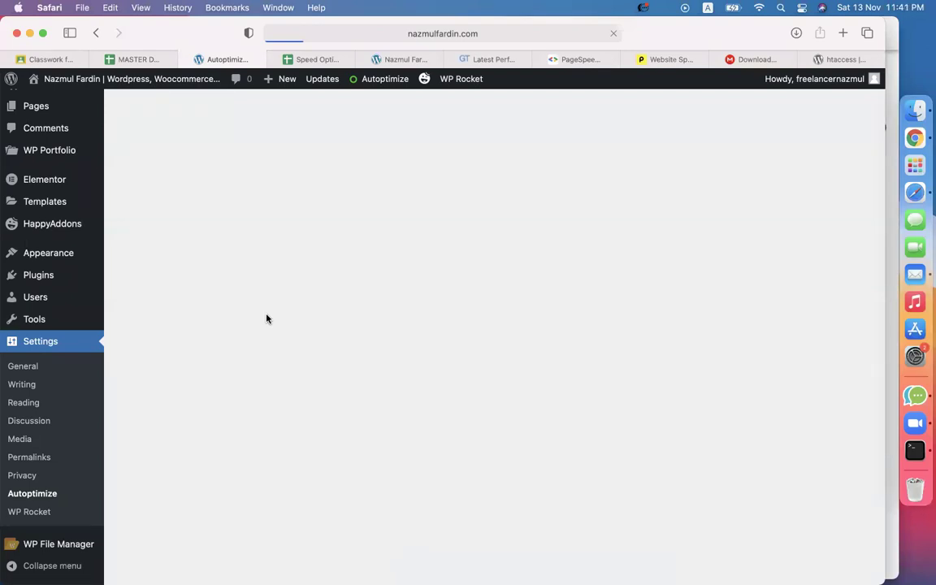
Step: Rerun the GTmetrix and PageSpeed Insights tests for codemanbd.com
{"action": "left_click", "coordinate": [496, 60]}
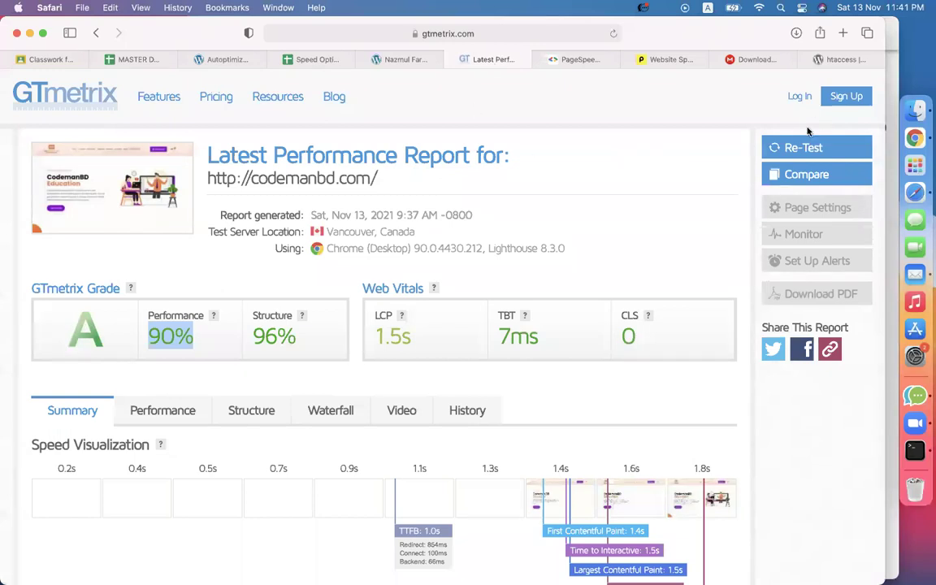
{"action": "left_click", "coordinate": [792, 147]}
{"action": "left_click", "coordinate": [572, 59]}
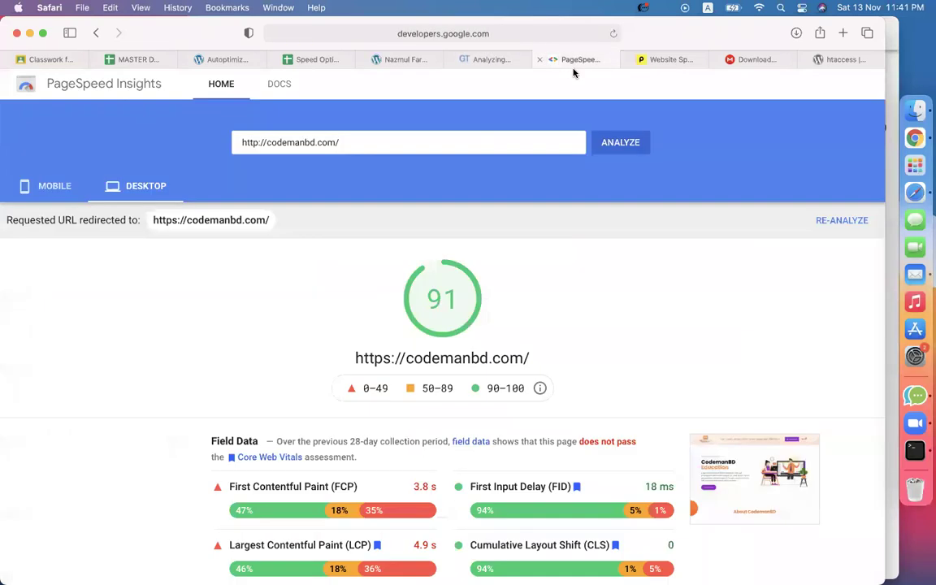
{"action": "left_click", "coordinate": [643, 144]}
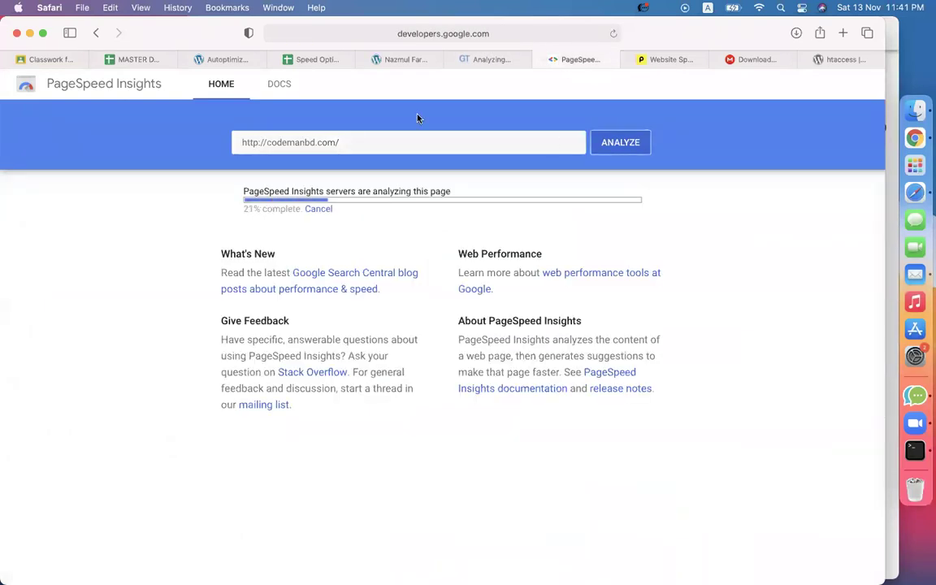
{"action": "triple_click", "coordinate": [337, 145]}
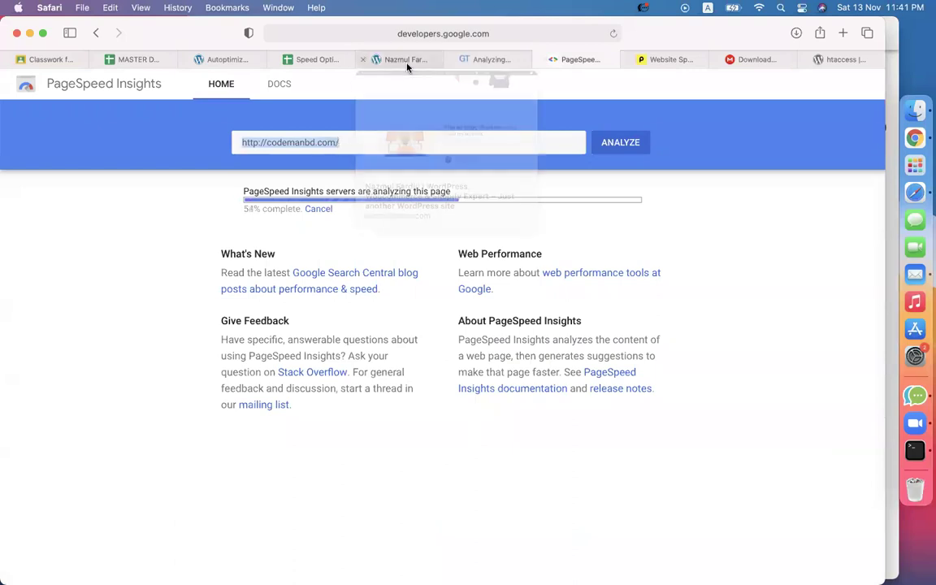
Step: Copy the nazmulfardin.com address and load the GTmetrix home page
{"action": "left_click", "coordinate": [479, 59]}
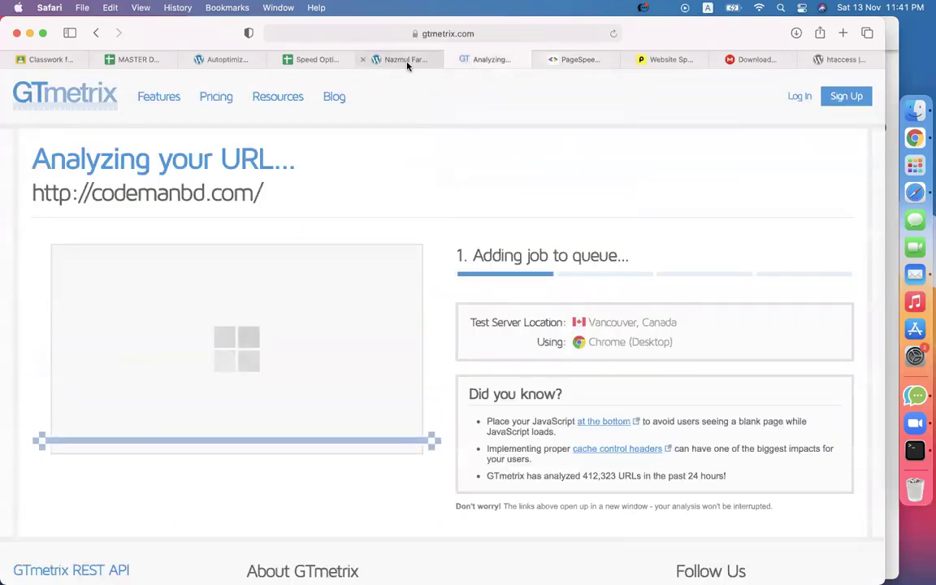
{"action": "left_click", "coordinate": [406, 61]}
{"action": "left_click", "coordinate": [504, 35]}
{"action": "key", "text": "super+c"}
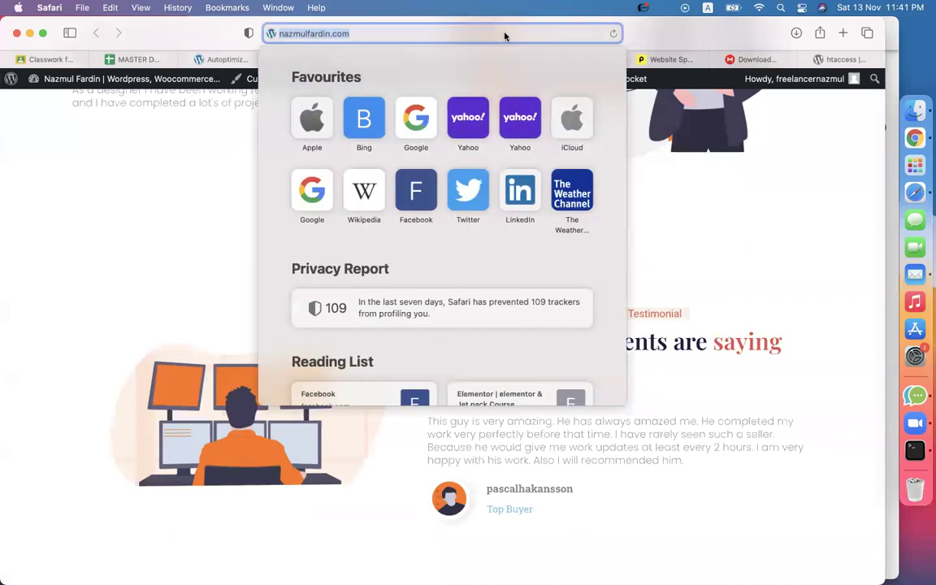
{"action": "left_click", "coordinate": [748, 186]}
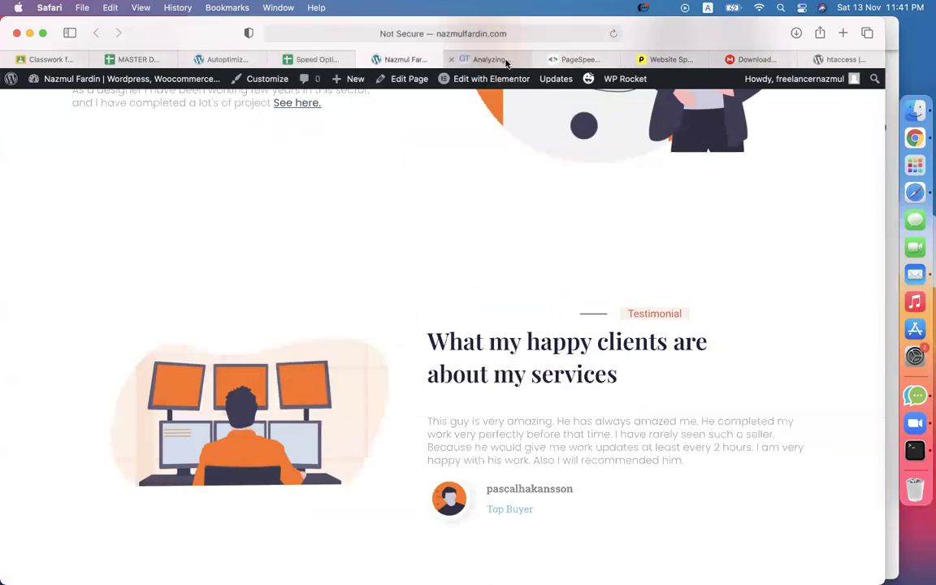
{"action": "left_click", "coordinate": [480, 59]}
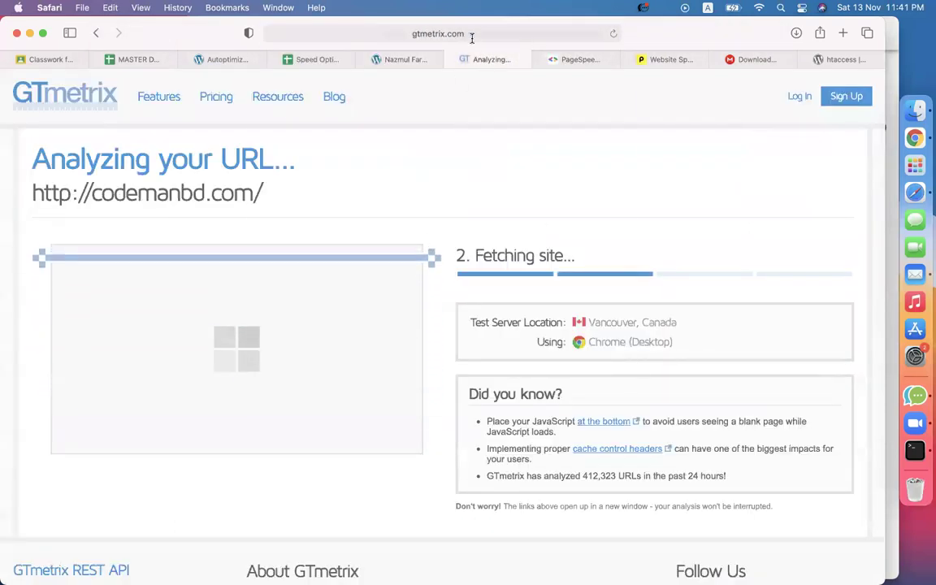
{"action": "left_click", "coordinate": [470, 35]}
{"action": "left_click_drag", "start_coordinate": [361, 34], "coordinate": [528, 35]}
{"action": "key", "text": "BackSpace"}
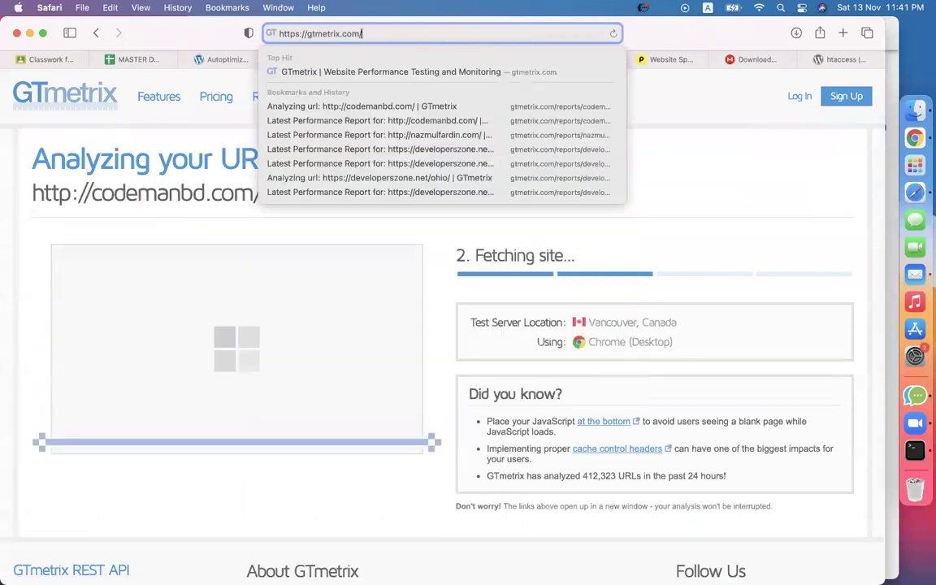
{"action": "key", "text": "Return"}
{"action": "left_click", "coordinate": [573, 60]}
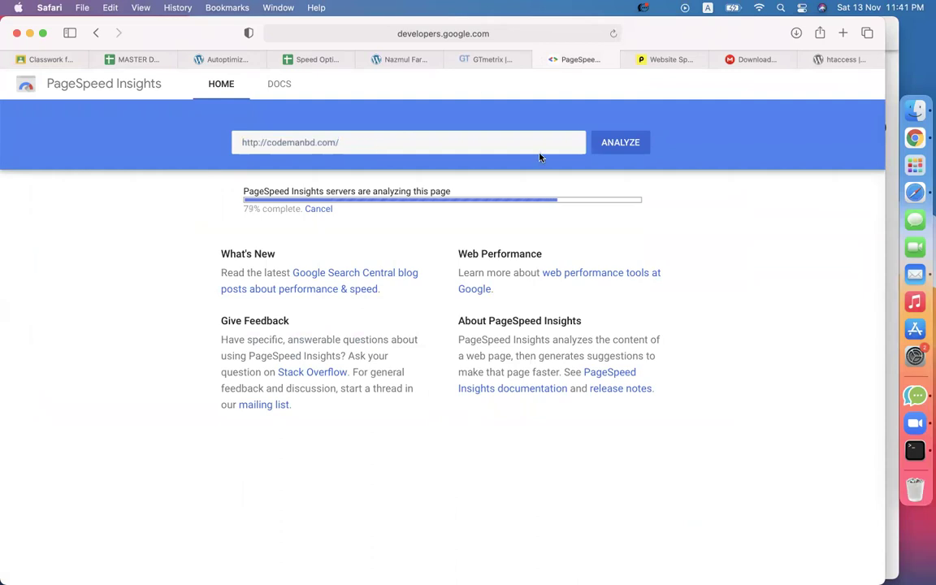
{"action": "left_click", "coordinate": [472, 60]}
{"action": "key", "text": "super+v"}
{"action": "key", "text": "Return"}
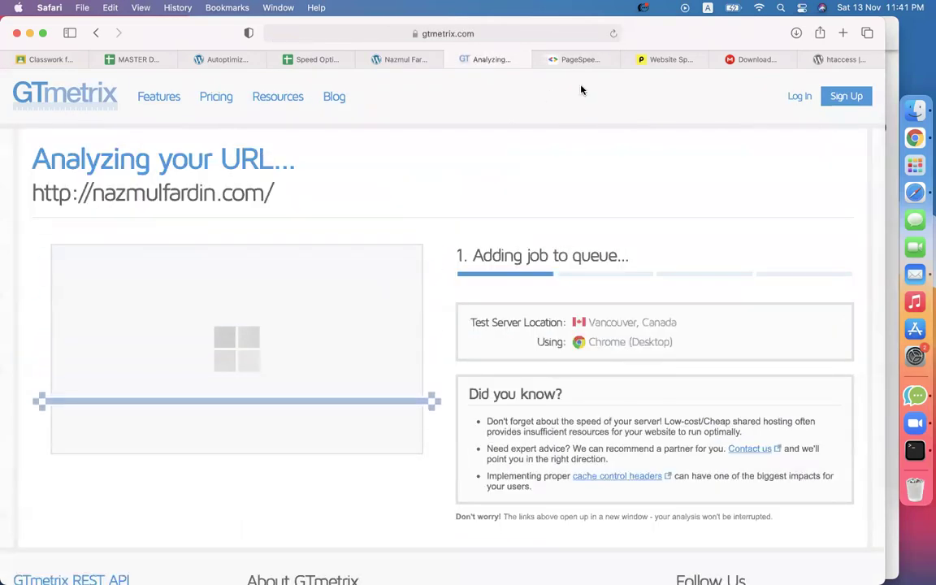
{"action": "left_click", "coordinate": [575, 59]}
{"action": "left_click", "coordinate": [407, 147]}
{"action": "key", "text": "super+a"}
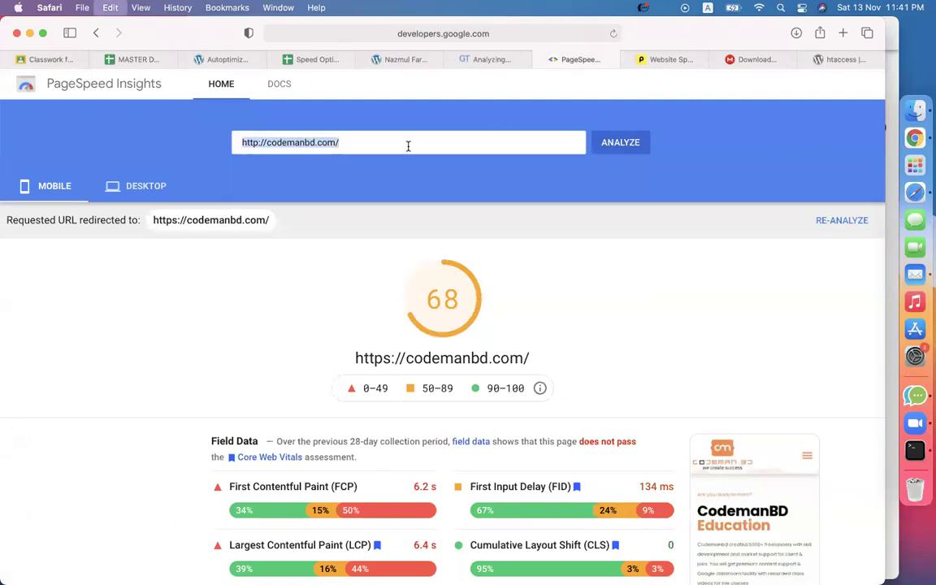
{"action": "key", "text": "super+v"}
{"action": "key", "text": "Return"}
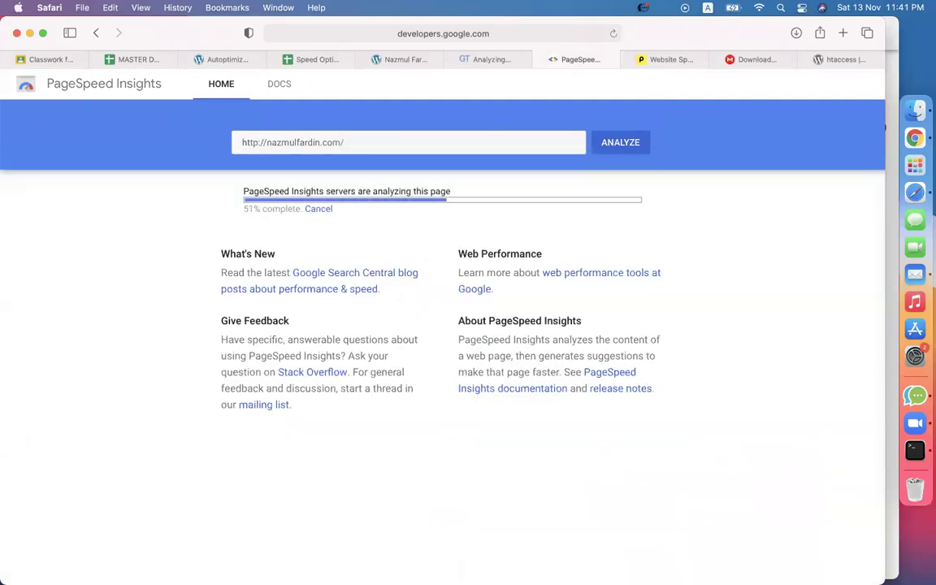
Step: Open Autoptimize's Extra tab and compare it with the Google Fonts and query strings notes
{"action": "left_click", "coordinate": [225, 59]}
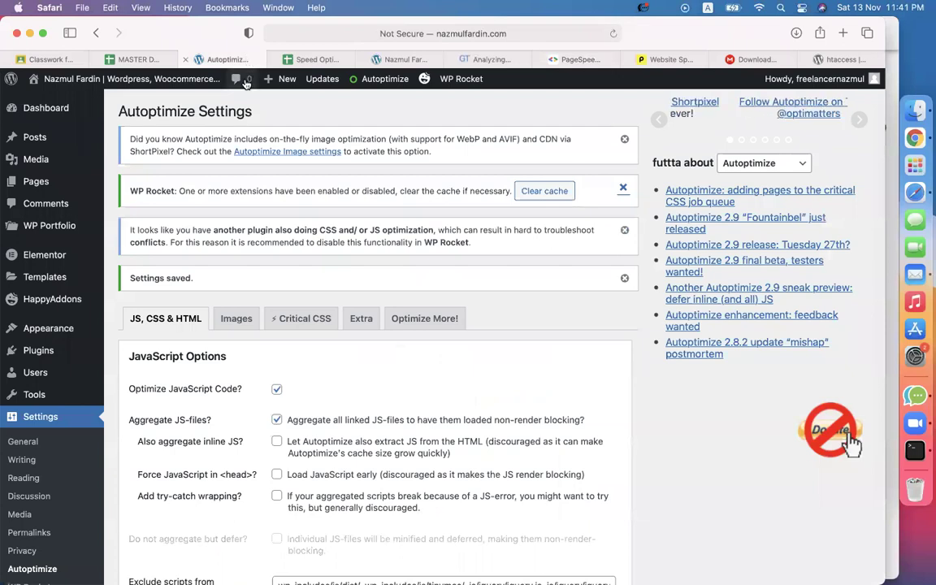
{"action": "left_click", "coordinate": [361, 317]}
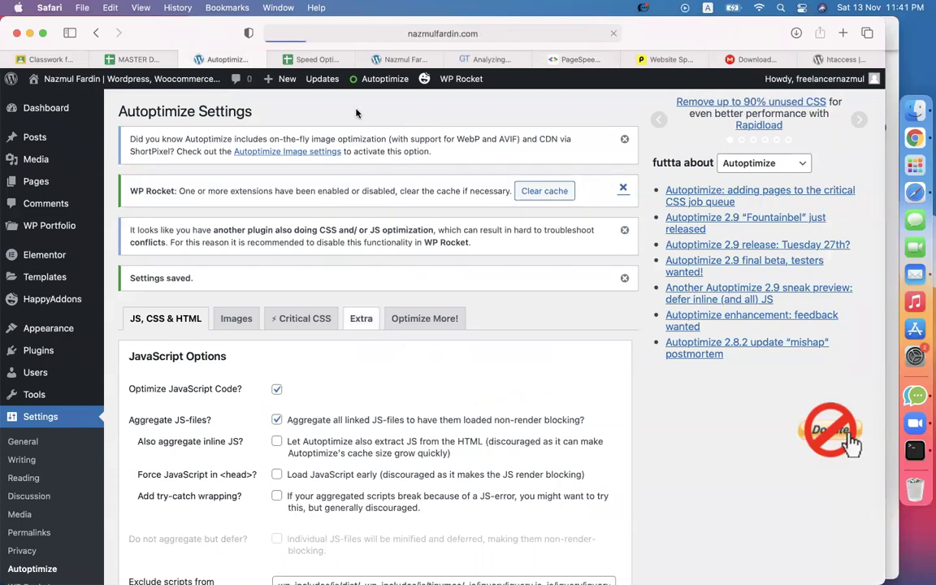
{"action": "left_click", "coordinate": [313, 59]}
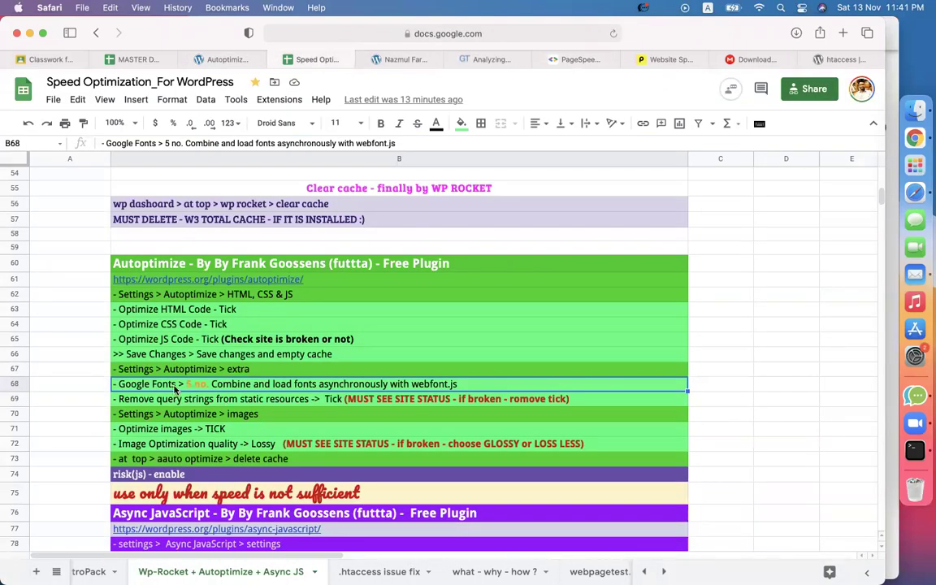
{"action": "scroll", "coordinate": [169, 386], "scroll_direction": "down", "scroll_amount": 2}
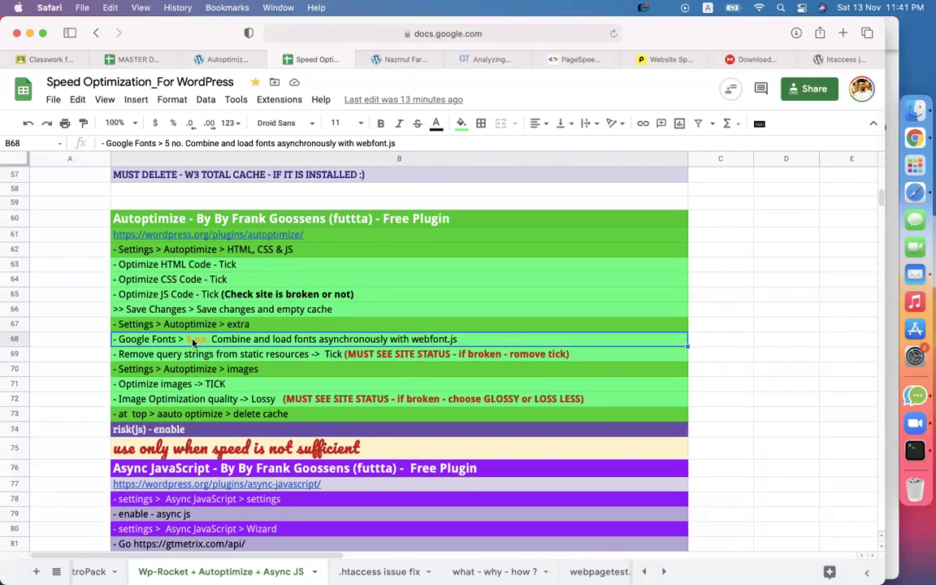
{"action": "key", "text": "ctrl+shift+Tab"}
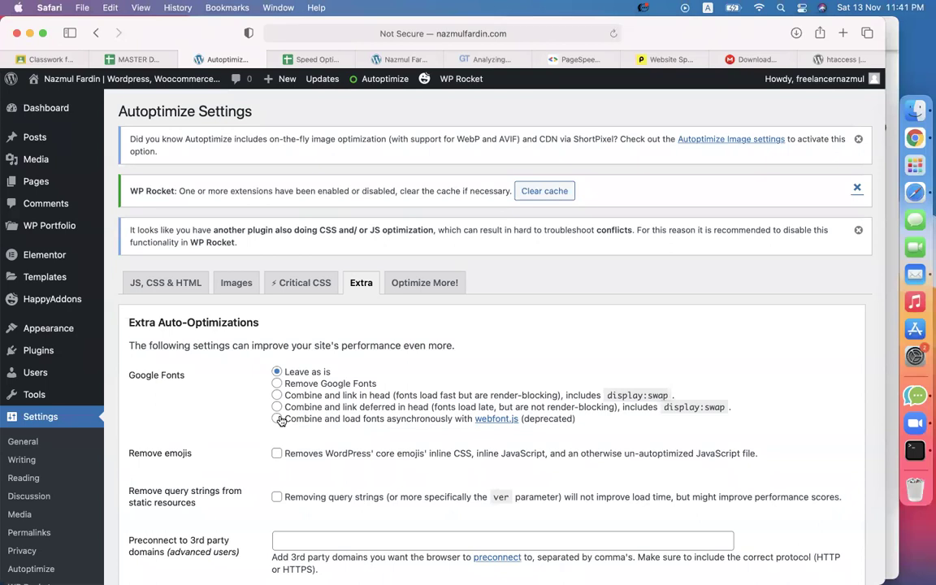
{"action": "scroll", "coordinate": [279, 423], "scroll_direction": "down", "scroll_amount": 5}
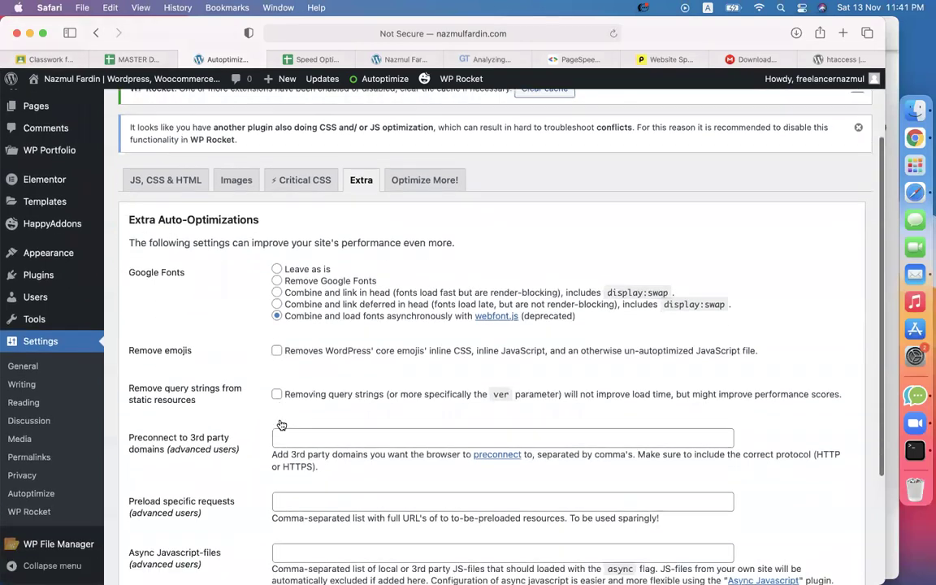
{"action": "left_click", "coordinate": [312, 60]}
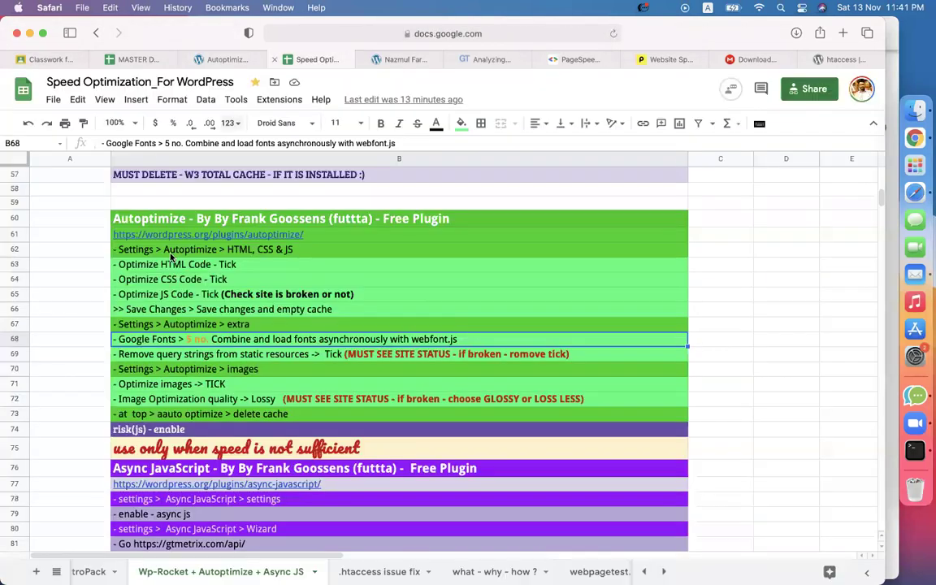
{"action": "left_click", "coordinate": [181, 358]}
Step: Save the Extra settings with async webfont.js Google Fonts and query strings removed
{"action": "left_click", "coordinate": [226, 59]}
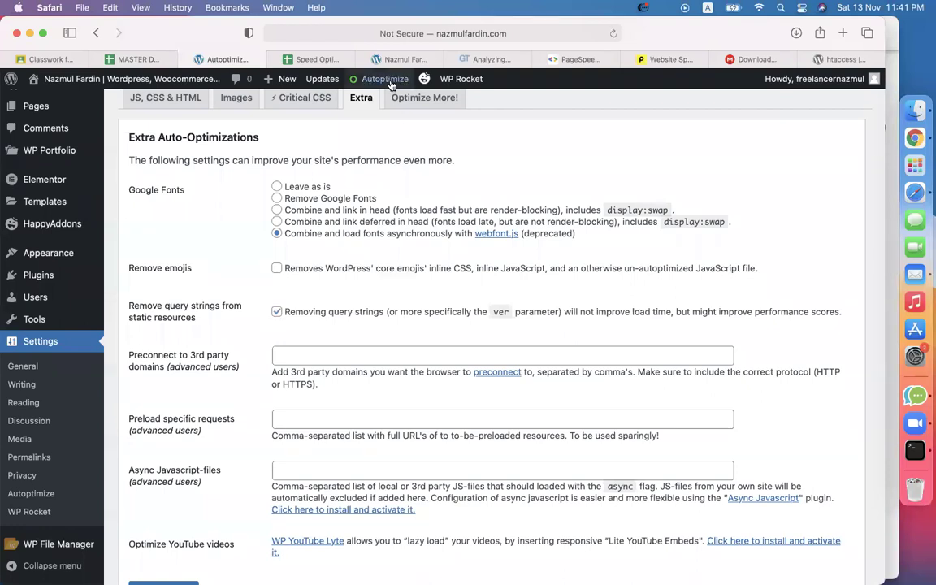
{"action": "left_click", "coordinate": [313, 59]}
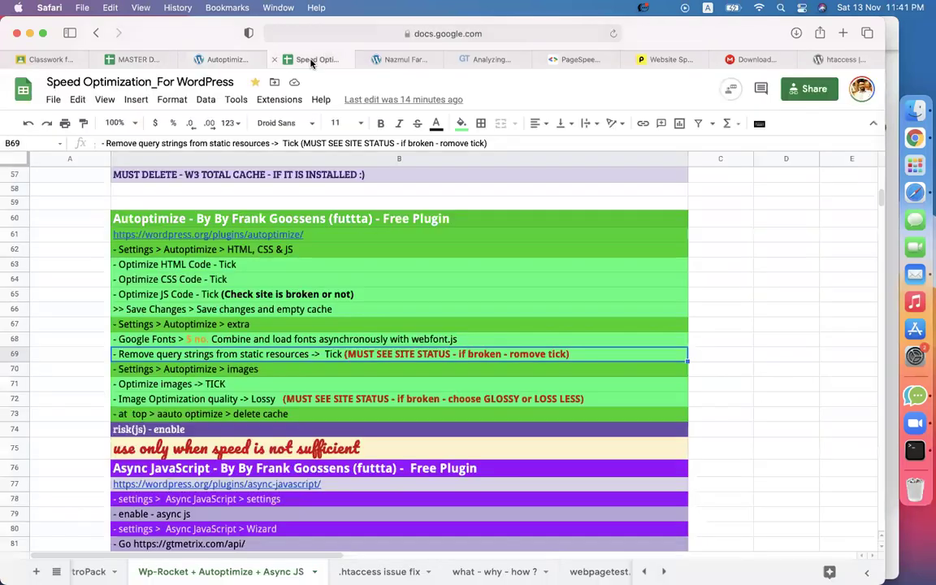
{"action": "left_click", "coordinate": [185, 371]}
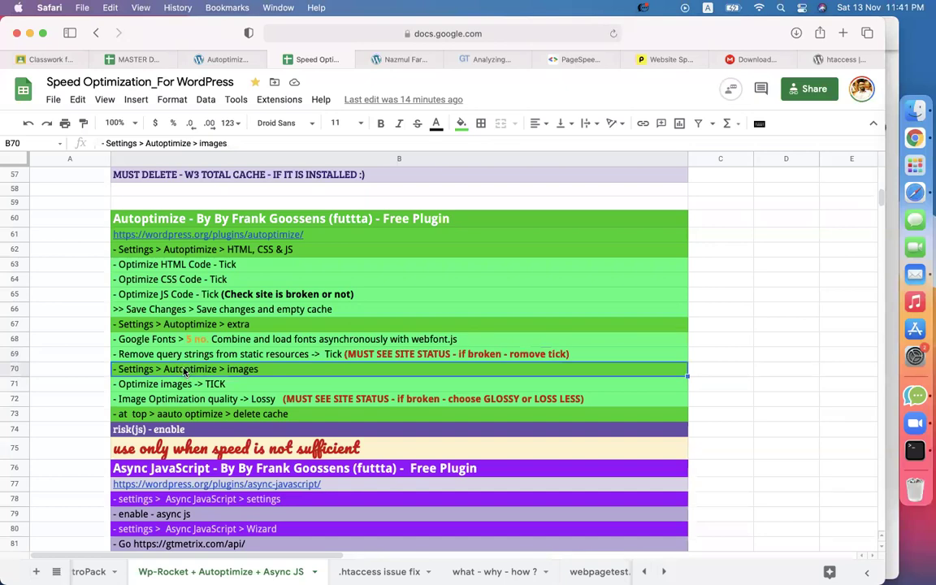
{"action": "left_click", "coordinate": [208, 60]}
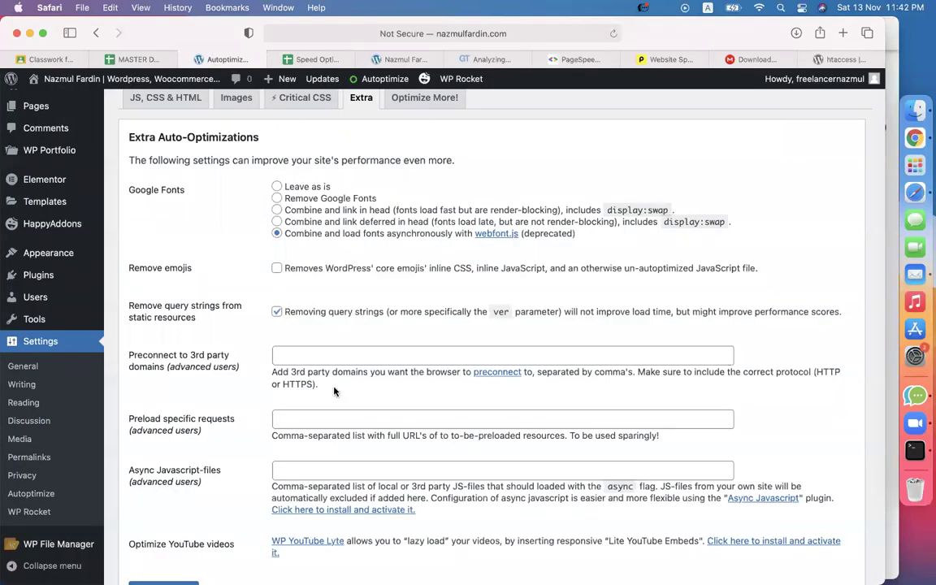
{"action": "scroll", "coordinate": [244, 373], "scroll_direction": "down", "scroll_amount": 2}
{"action": "left_click", "coordinate": [163, 507]}
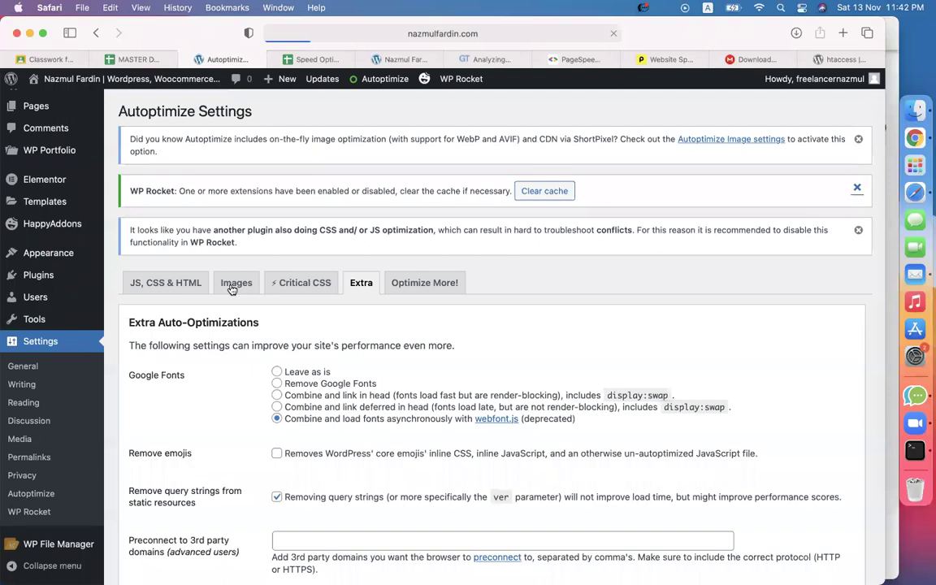
Step: Look up the next note, 'Optimize images -> TICK', in the notes sheet
{"action": "left_click", "coordinate": [302, 59]}
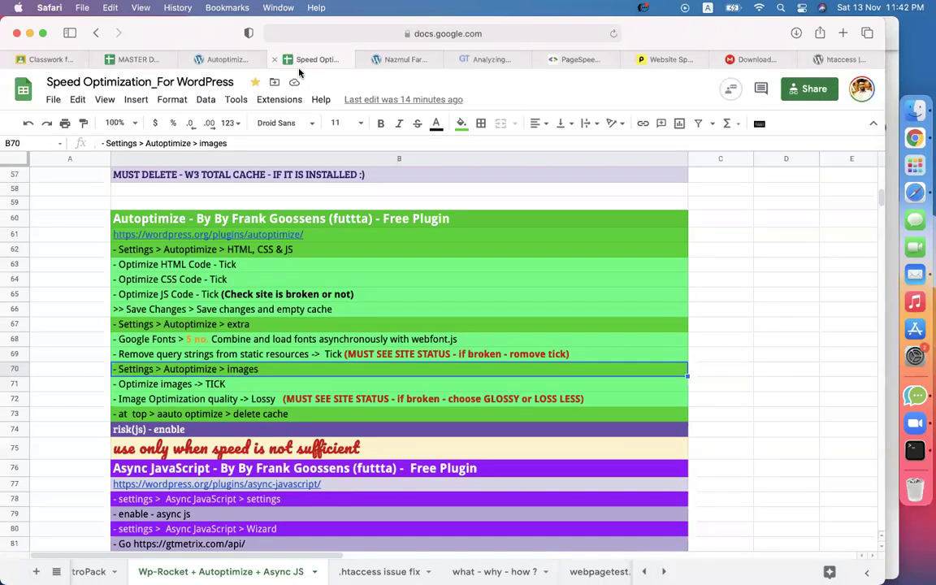
{"action": "left_click", "coordinate": [192, 383]}
{"action": "scroll", "coordinate": [241, 381], "scroll_direction": "down", "scroll_amount": 5}
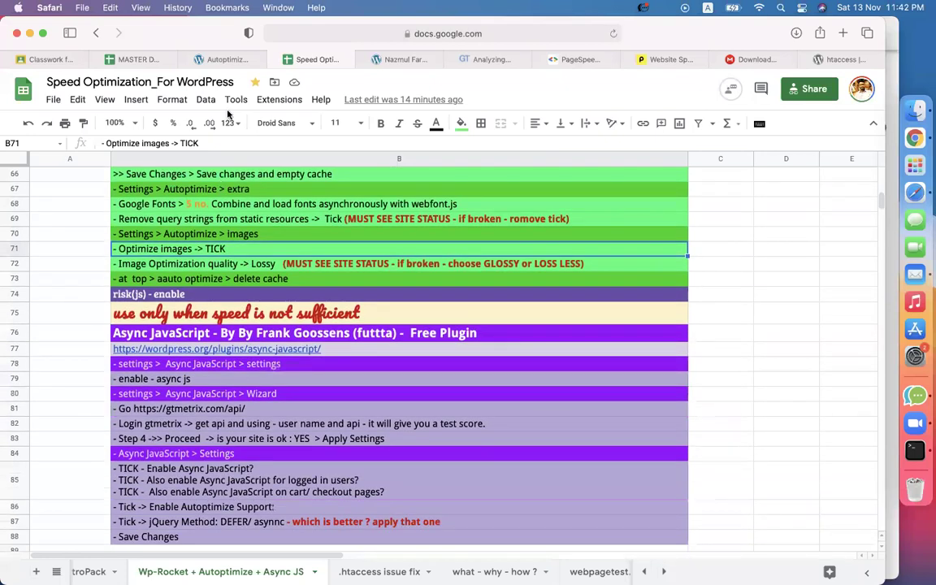
{"action": "left_click", "coordinate": [235, 61]}
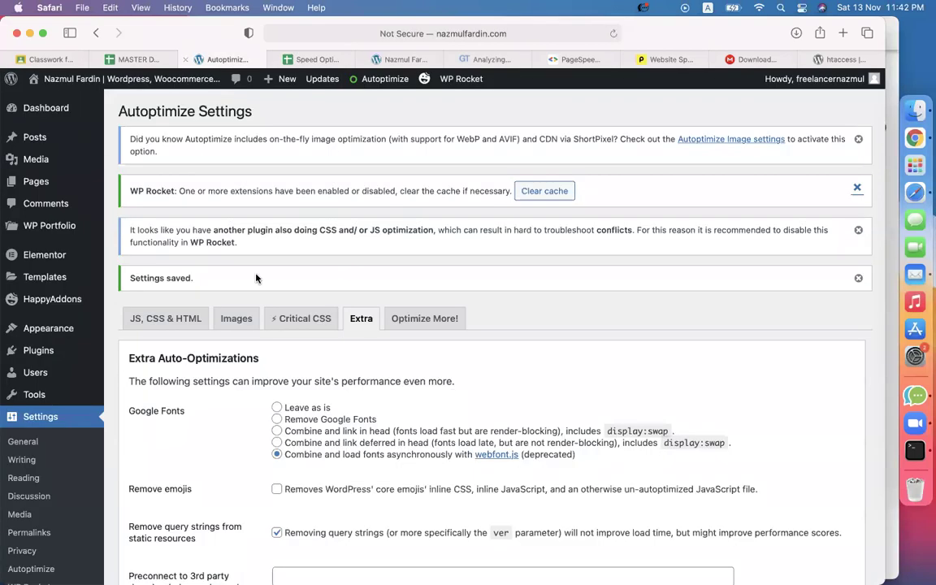
Step: Tick Optimize Images on Autoptimize's Images tab
{"action": "left_click", "coordinate": [238, 326]}
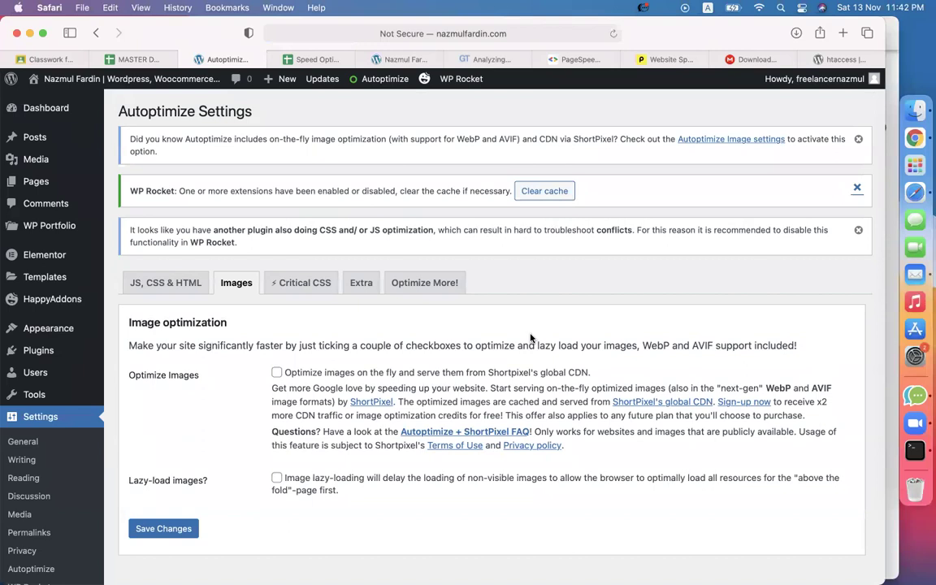
{"action": "scroll", "coordinate": [531, 336], "scroll_direction": "down", "scroll_amount": 3}
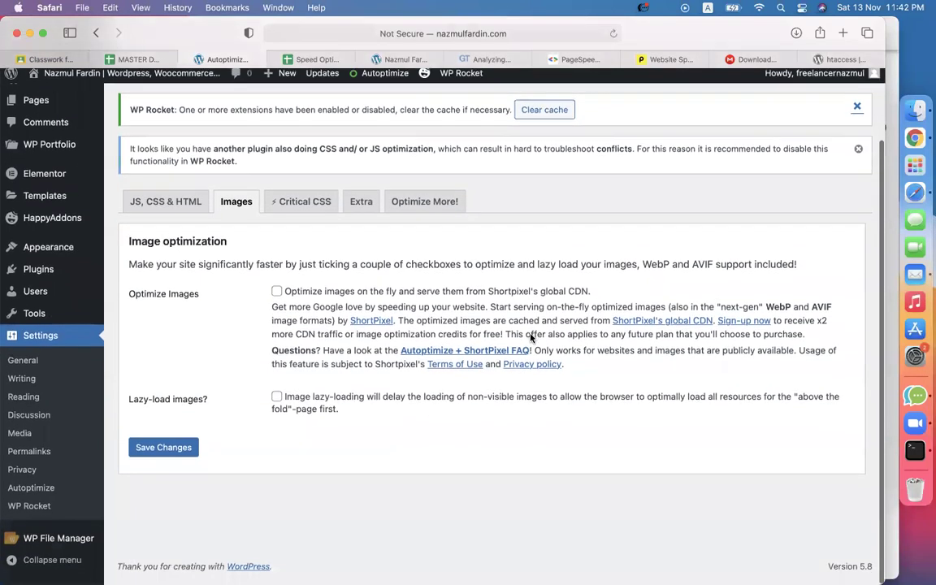
{"action": "left_click", "coordinate": [277, 297]}
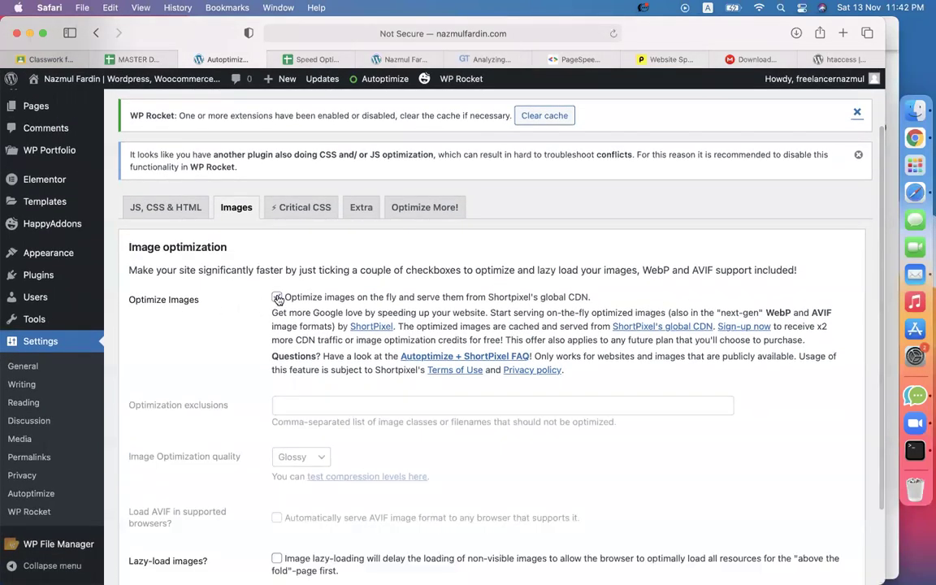
{"action": "scroll", "coordinate": [305, 338], "scroll_direction": "down", "scroll_amount": 3}
{"action": "left_click_drag", "start_coordinate": [128, 358], "coordinate": [190, 358]}
{"action": "left_click", "coordinate": [297, 357]}
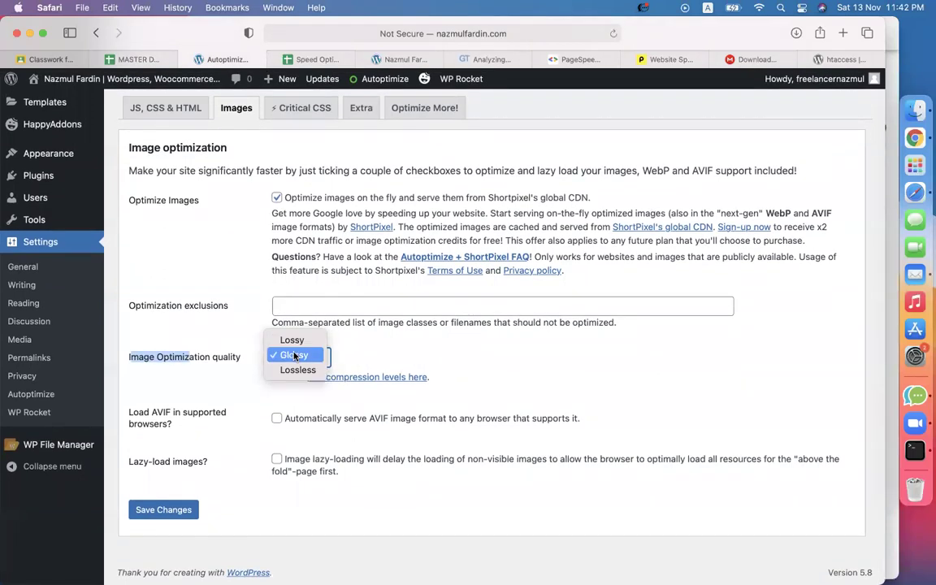
{"action": "left_click", "coordinate": [312, 59]}
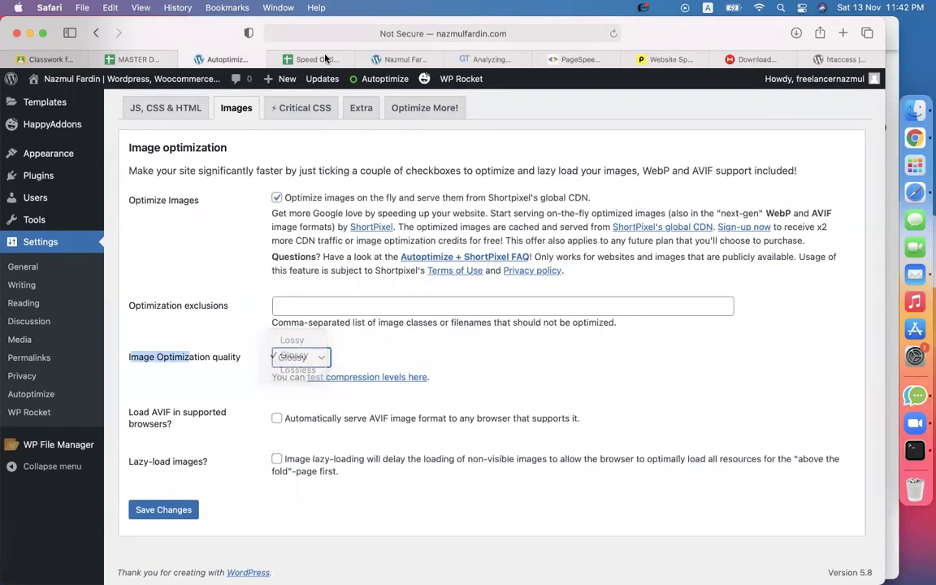
Step: Set Image Optimization quality to Lossy, as the notes specify
{"action": "left_click", "coordinate": [317, 59]}
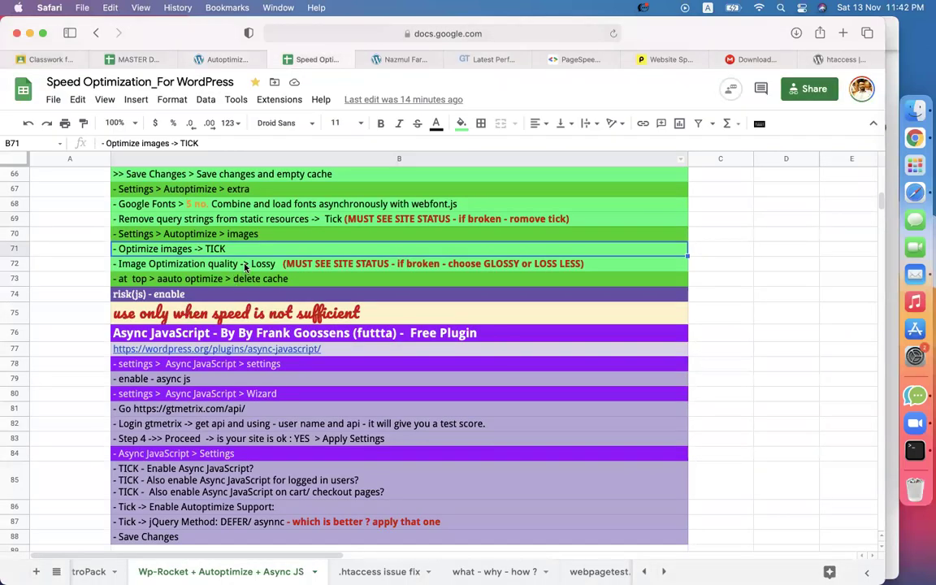
{"action": "left_click", "coordinate": [246, 264]}
{"action": "left_click", "coordinate": [221, 59]}
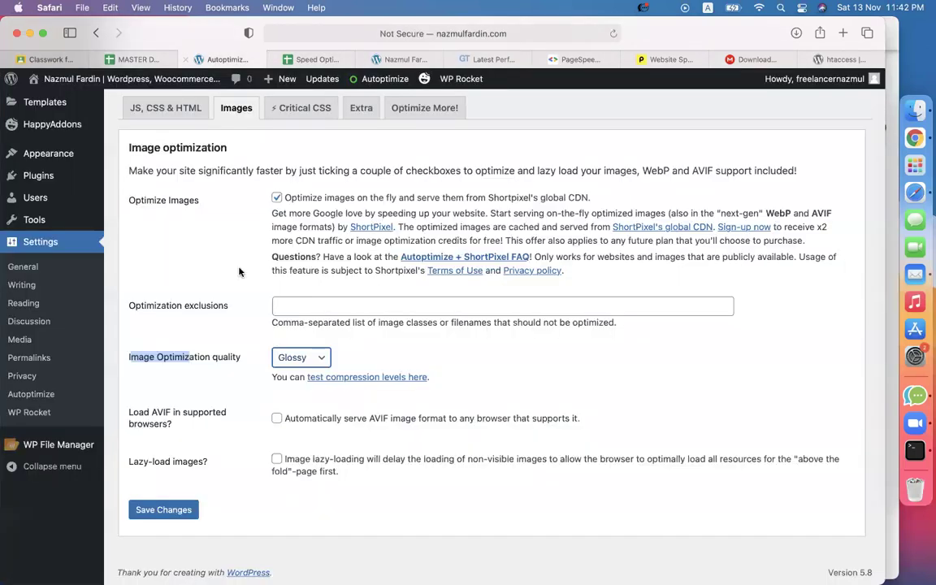
{"action": "left_click", "coordinate": [302, 356]}
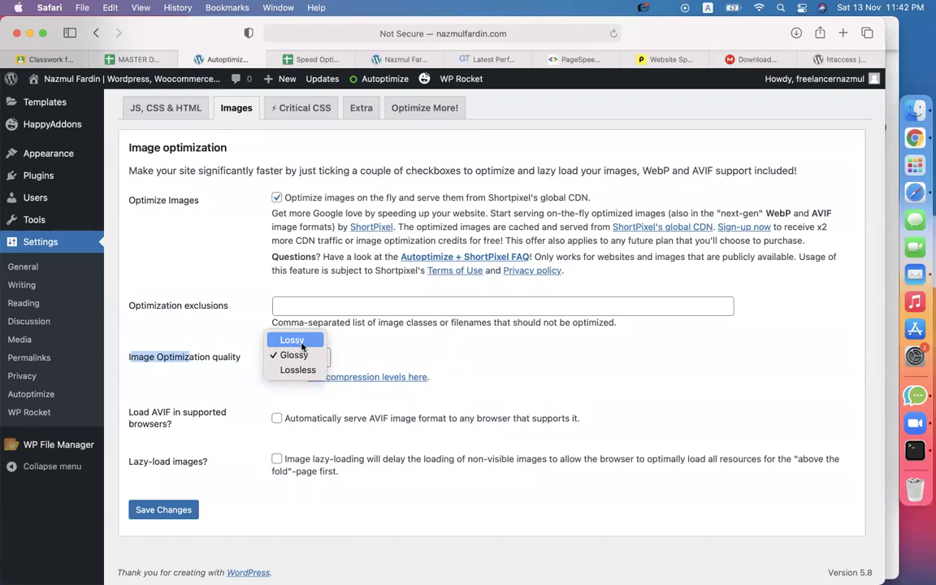
{"action": "left_click", "coordinate": [302, 342]}
{"action": "left_click", "coordinate": [303, 356]}
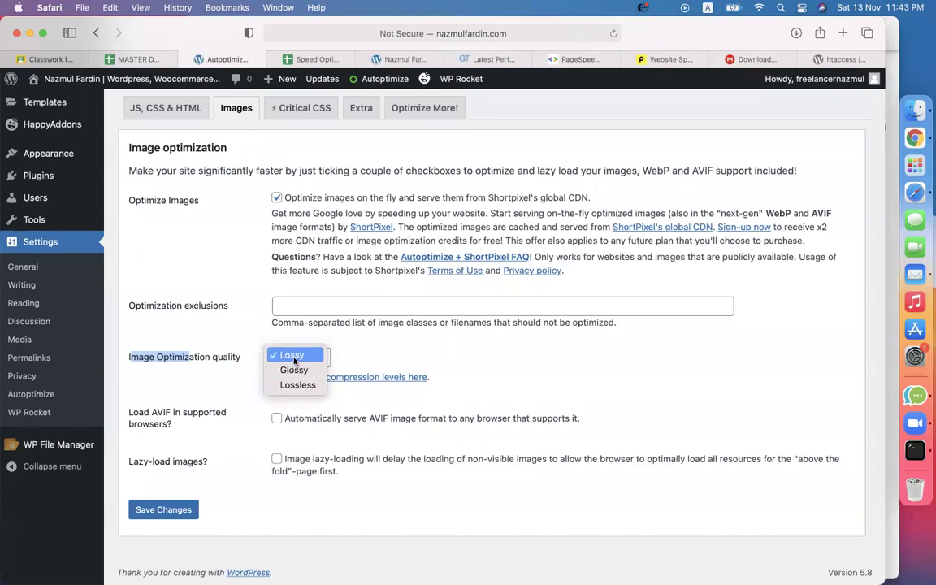
{"action": "left_click", "coordinate": [293, 355]}
{"action": "left_click", "coordinate": [307, 357]}
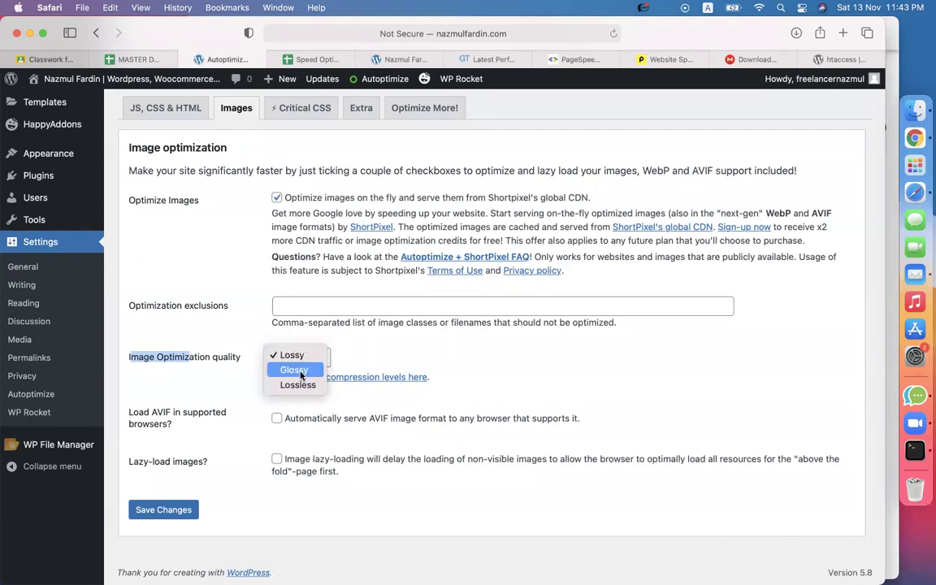
{"action": "left_click", "coordinate": [292, 355]}
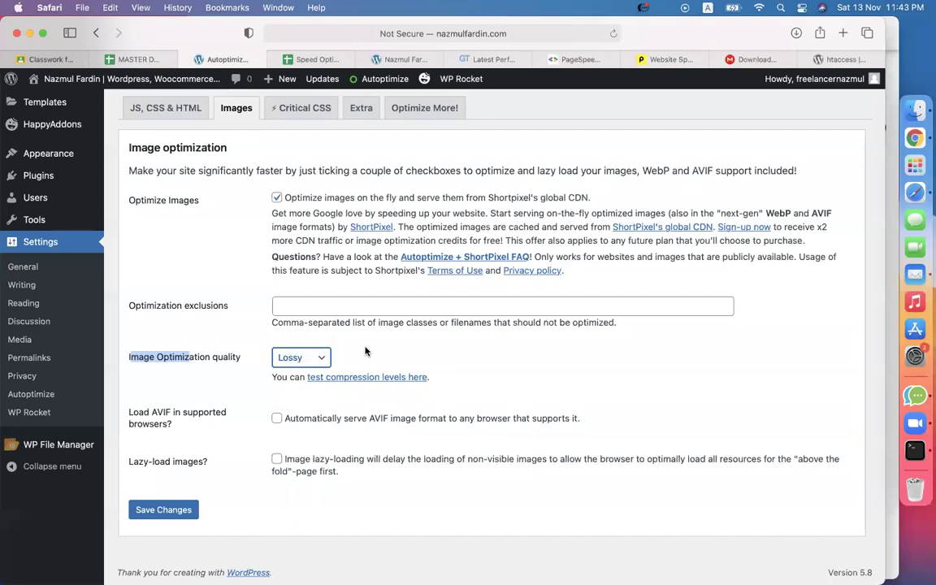
Step: Save the image optimization settings and check them against the notes
{"action": "left_click", "coordinate": [185, 509]}
{"action": "left_click", "coordinate": [317, 58]}
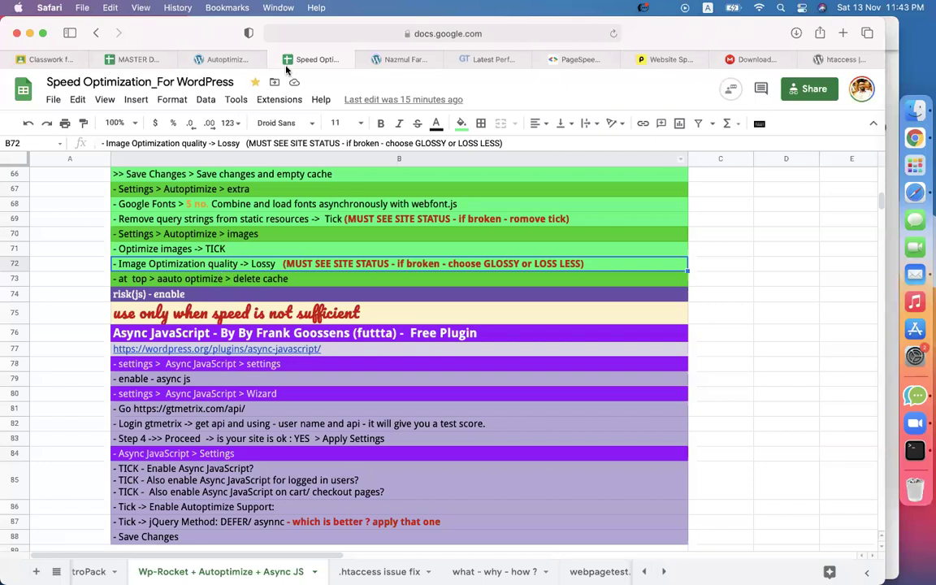
{"action": "left_click", "coordinate": [218, 58]}
{"action": "scroll", "coordinate": [329, 412], "scroll_direction": "down", "scroll_amount": 4}
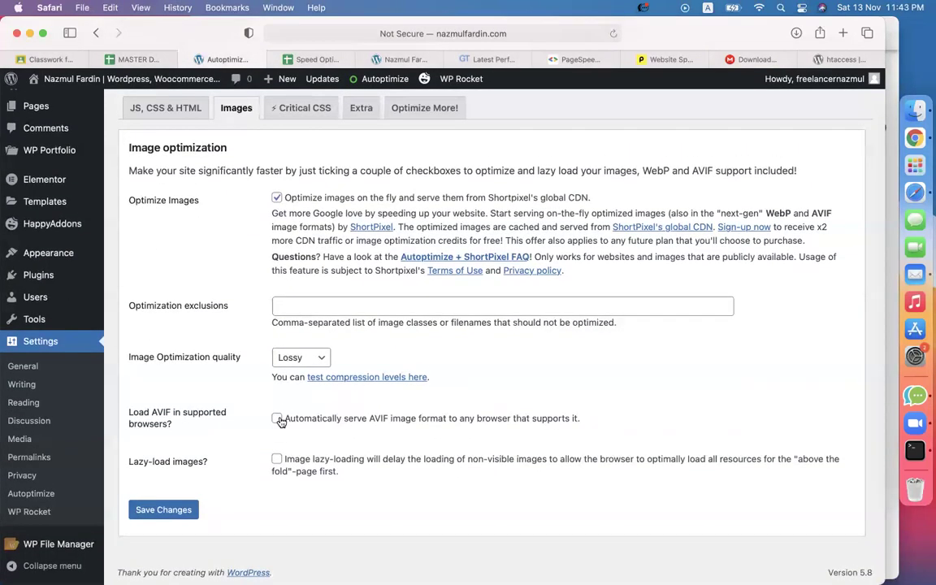
{"action": "left_click", "coordinate": [314, 58]}
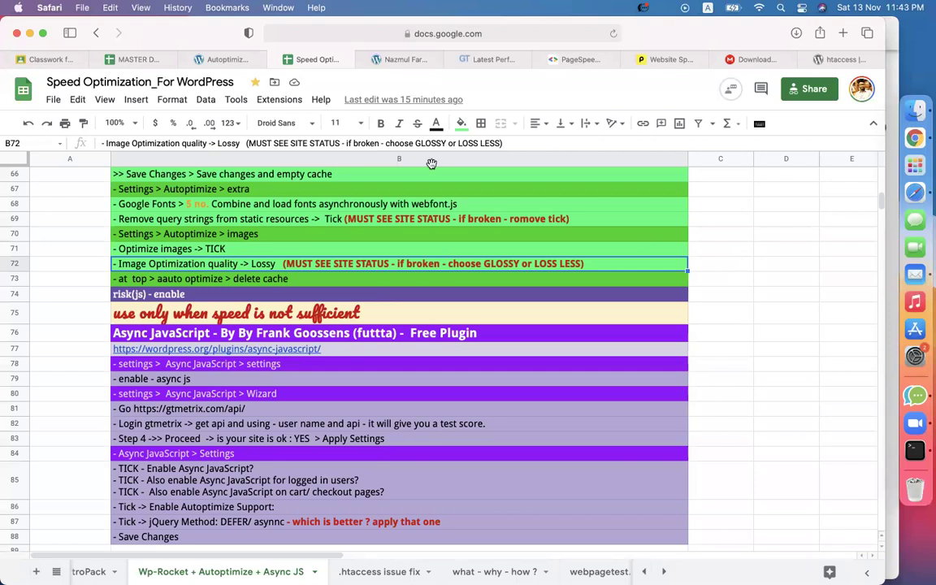
{"action": "left_click", "coordinate": [231, 60]}
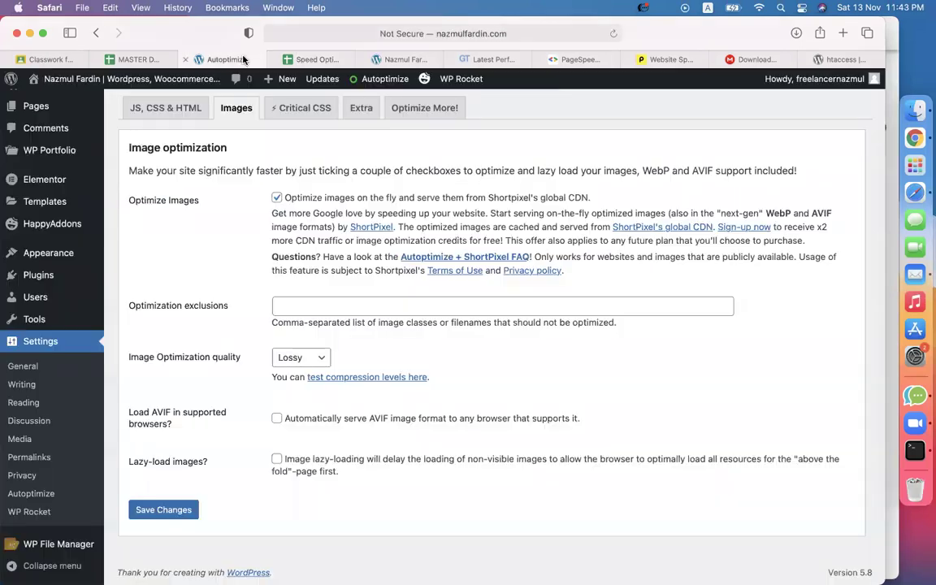
Step: Leave lazy-loading of images unticked after trying it on
{"action": "left_click", "coordinate": [277, 459]}
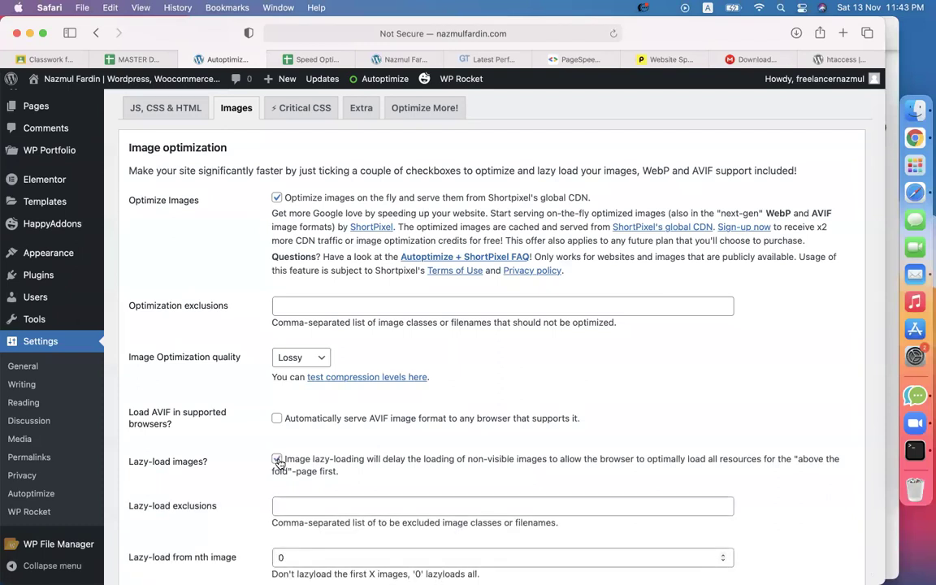
{"action": "left_click", "coordinate": [277, 459]}
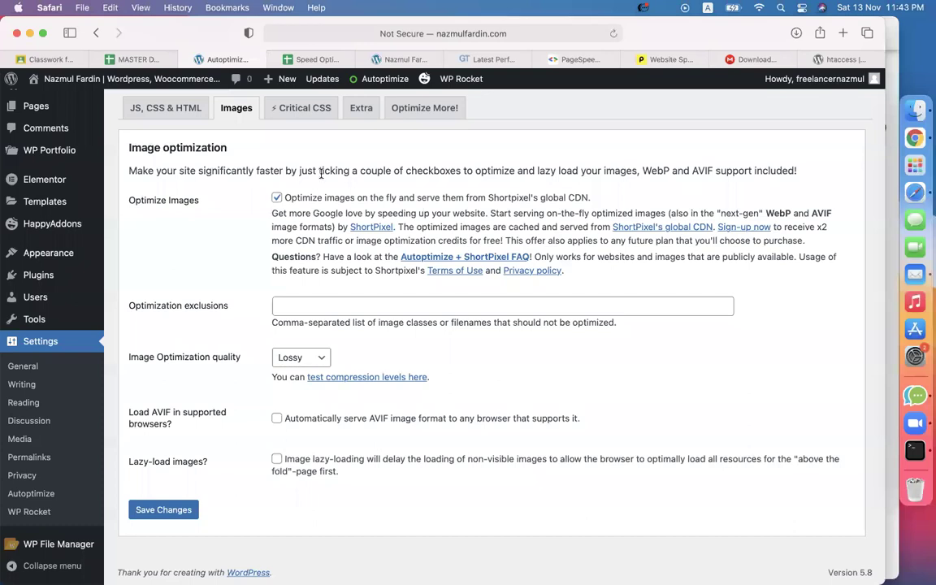
{"action": "left_click", "coordinate": [308, 59]}
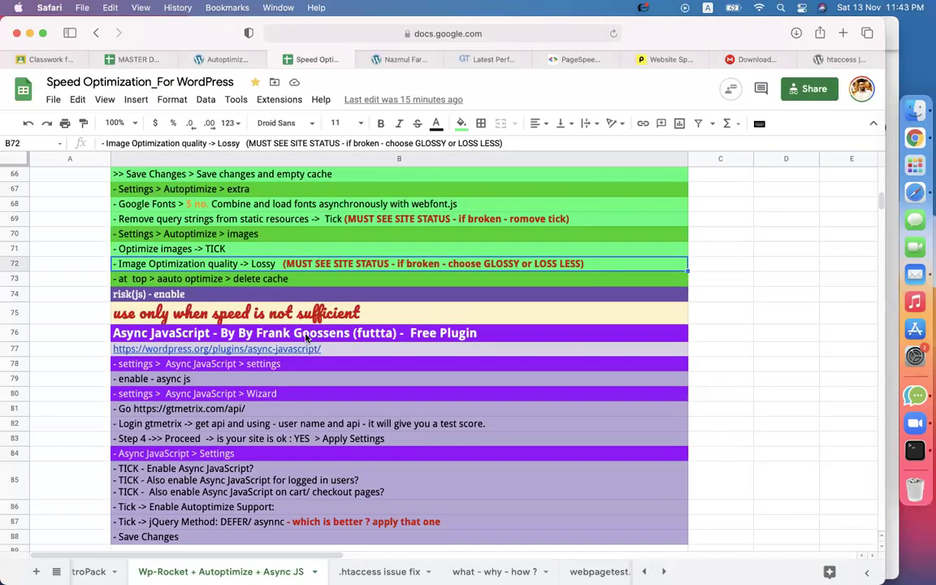
{"action": "scroll", "coordinate": [219, 268], "scroll_direction": "up", "scroll_amount": 2}
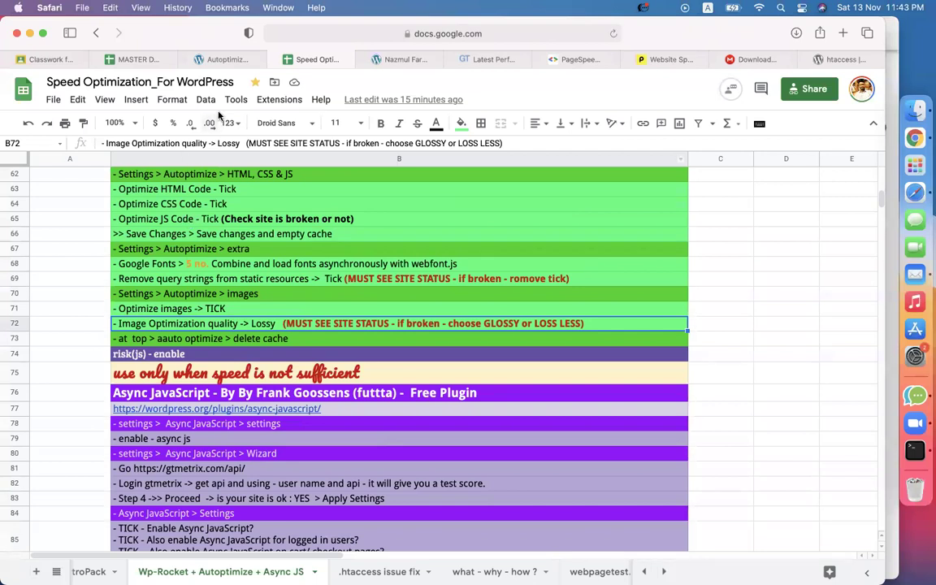
{"action": "left_click", "coordinate": [217, 59]}
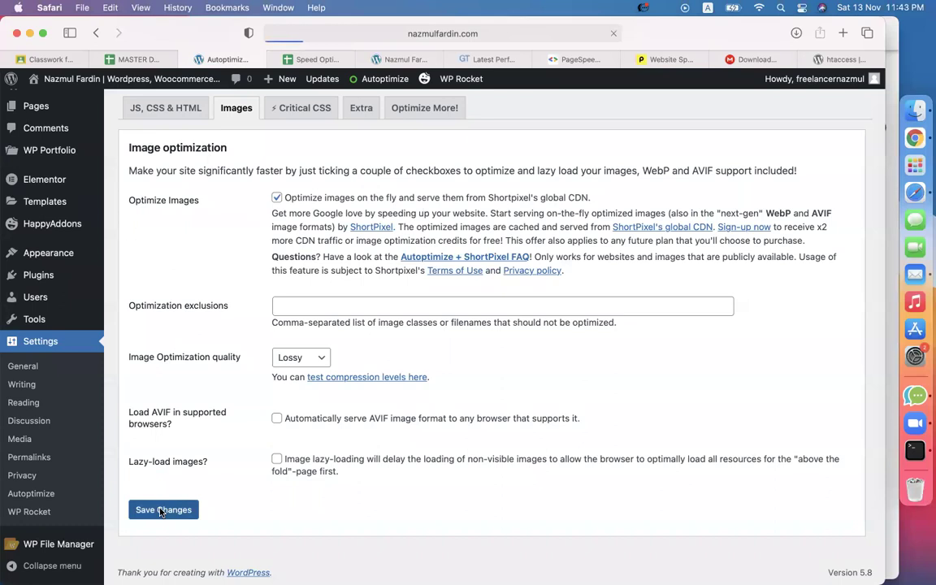
Step: Rerun the GTmetrix and PageSpeed Insights tests of nazmulfardin.com
{"action": "left_click", "coordinate": [389, 59]}
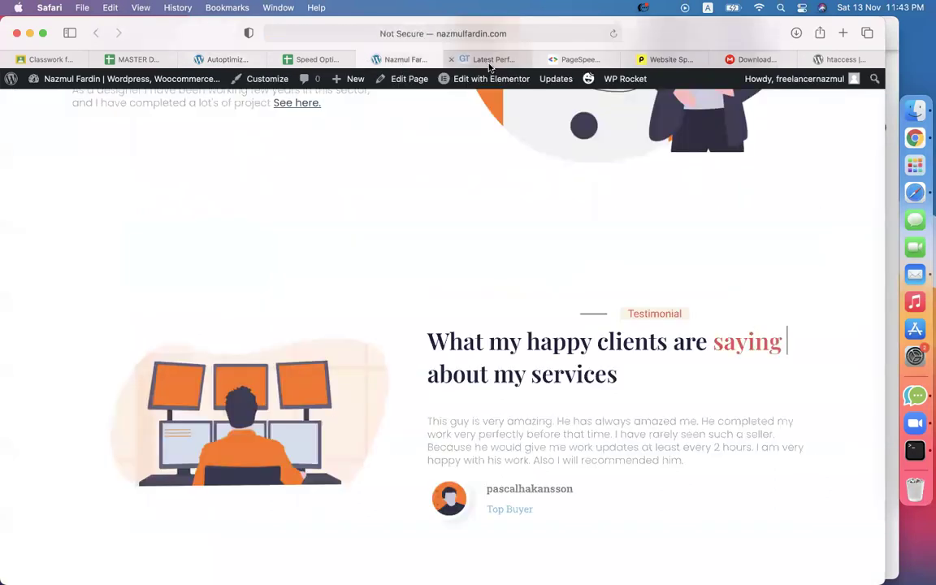
{"action": "left_click", "coordinate": [486, 63]}
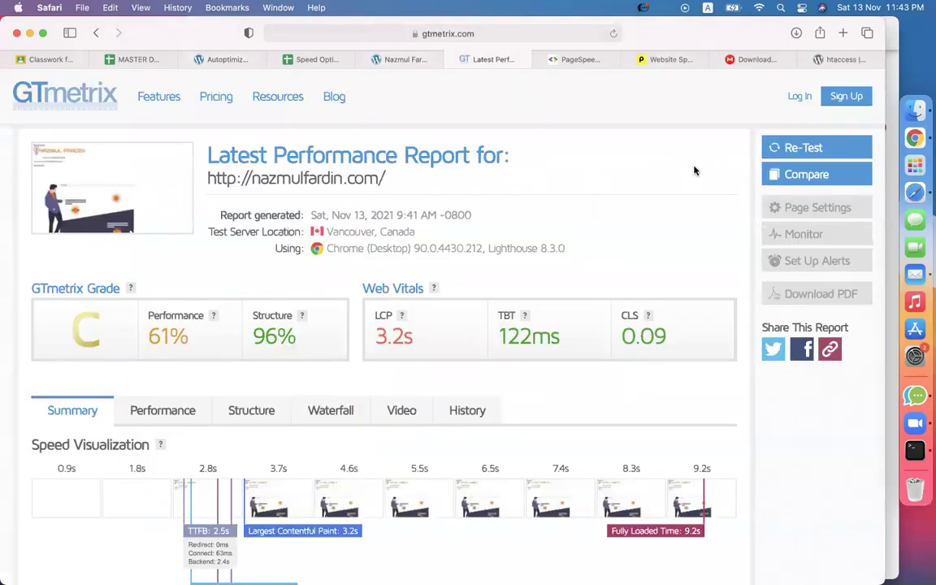
{"action": "left_click", "coordinate": [827, 153]}
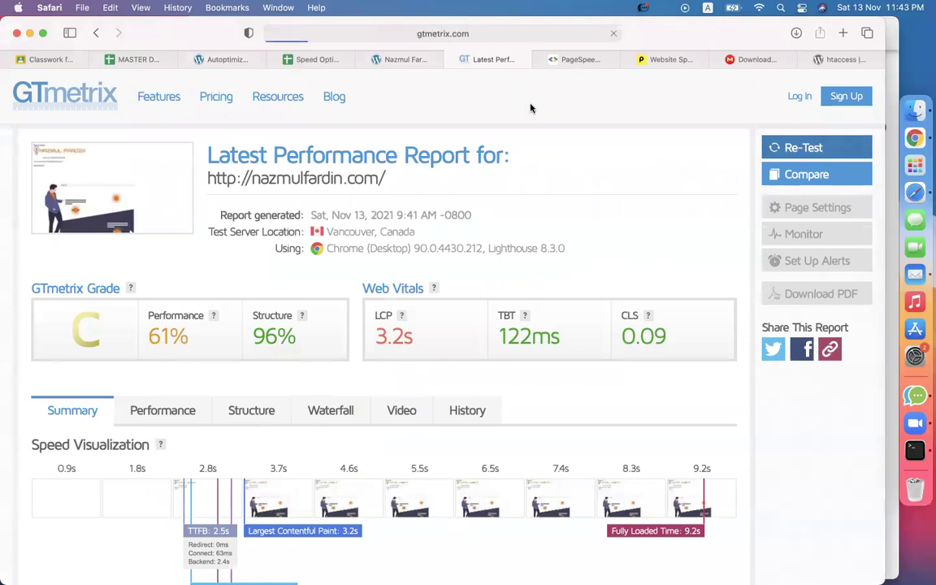
{"action": "left_click", "coordinate": [571, 61]}
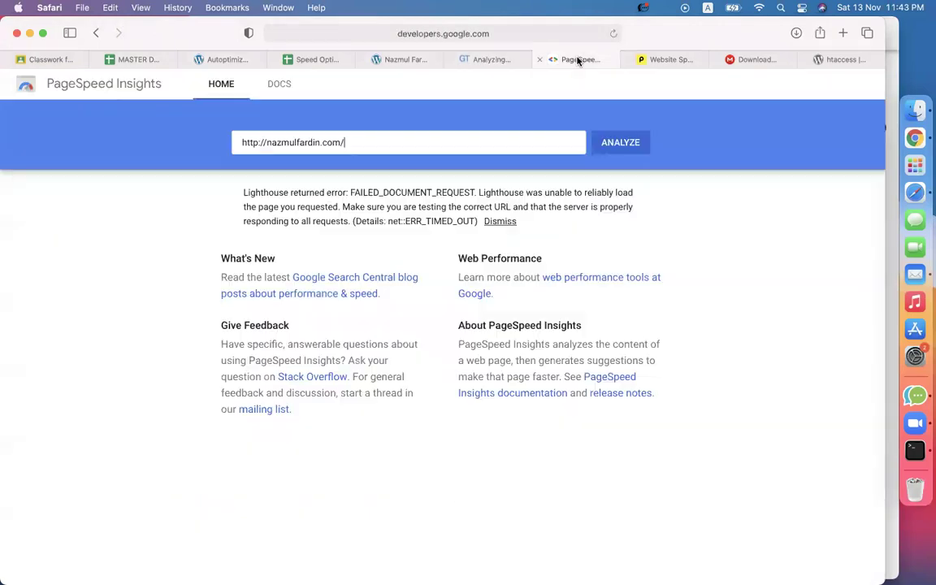
{"action": "left_click", "coordinate": [622, 151]}
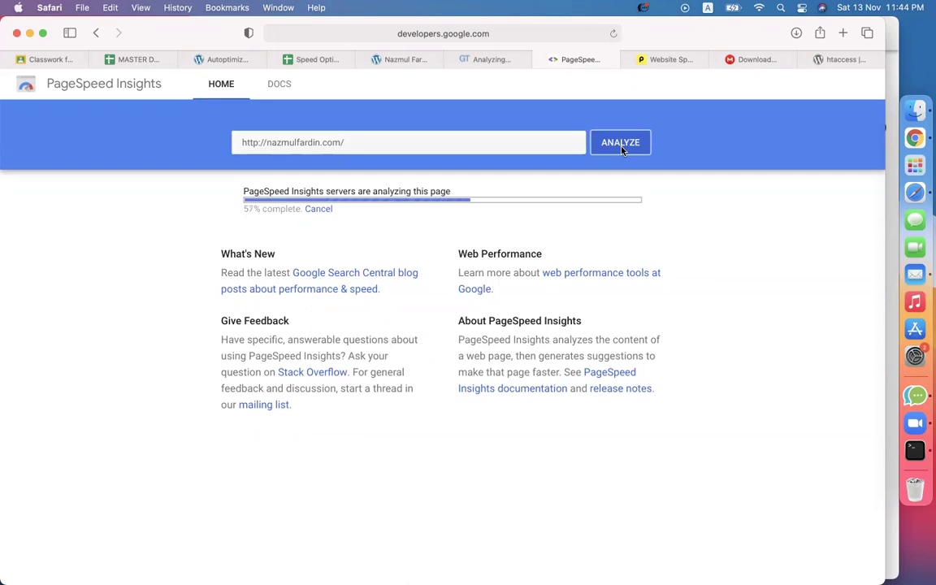
{"action": "left_click", "coordinate": [491, 65]}
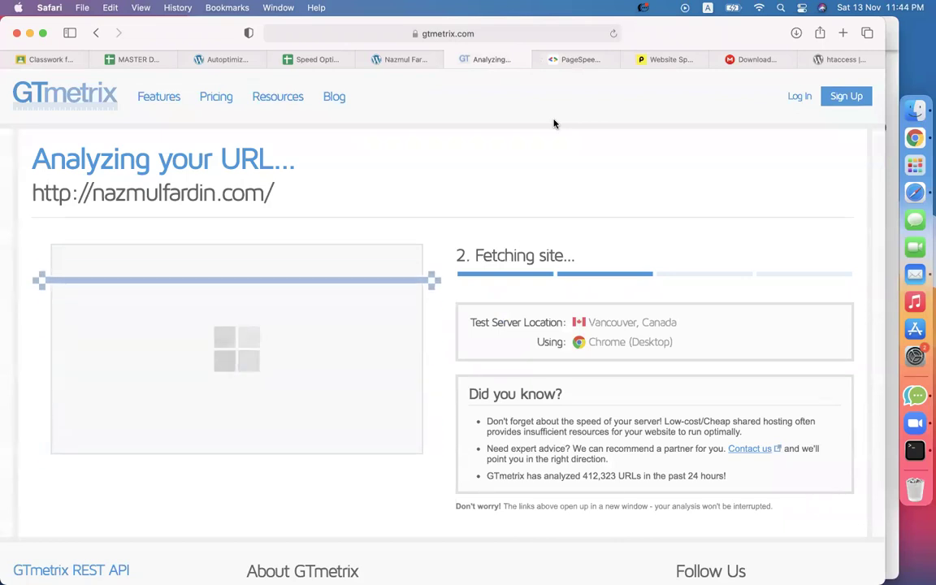
Step: Check the WP Rocket settings, then read the GTmetrix performance score of 77%
{"action": "left_click", "coordinate": [219, 62]}
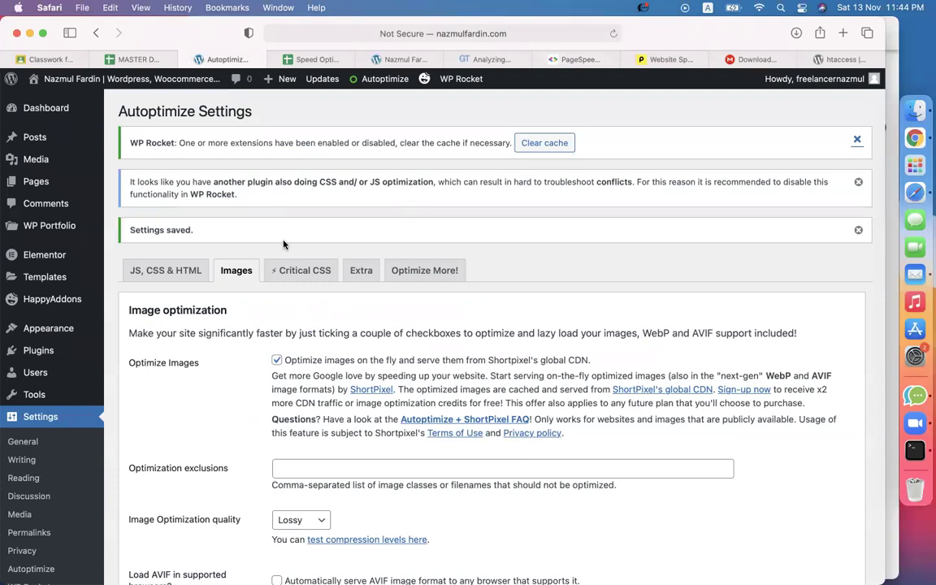
{"action": "scroll", "coordinate": [283, 243], "scroll_direction": "down", "scroll_amount": 4}
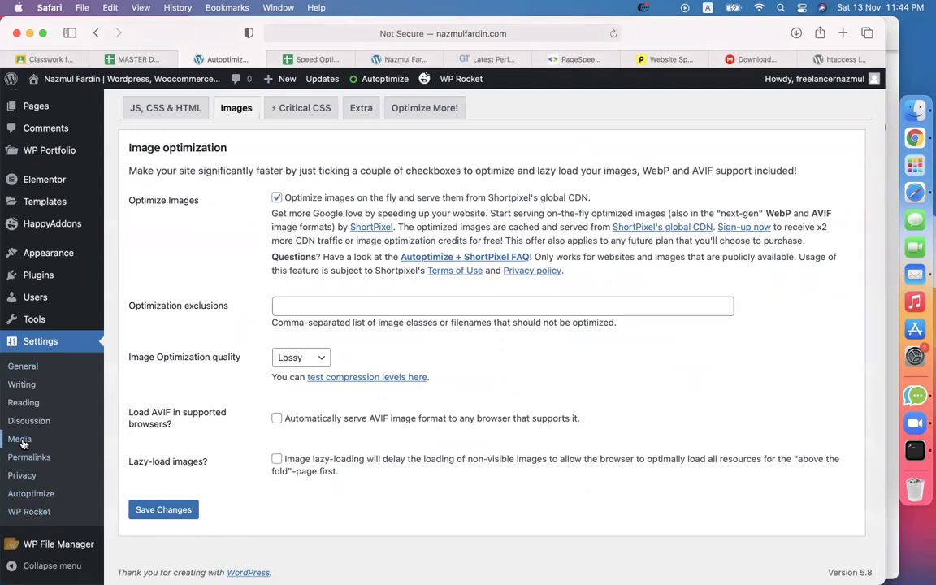
{"action": "left_click", "coordinate": [29, 511]}
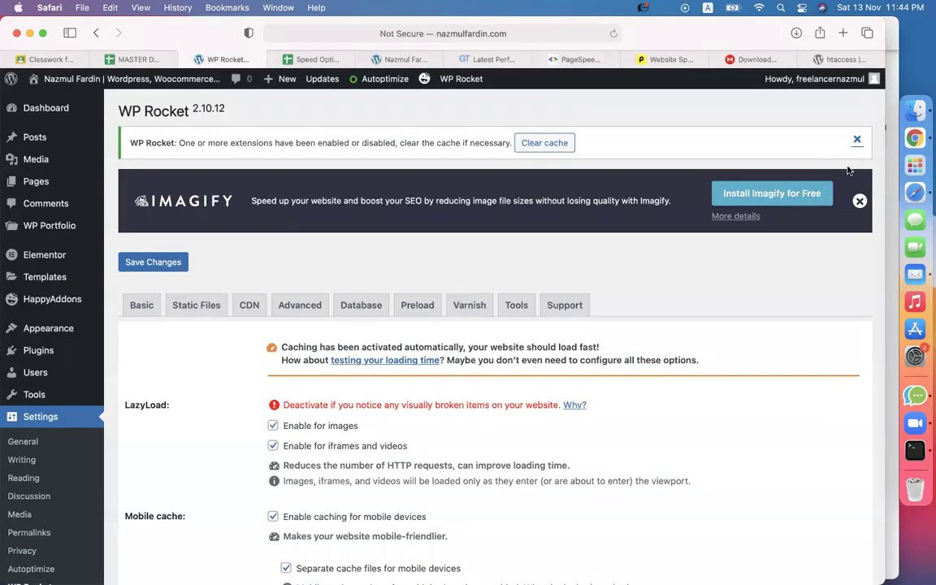
{"action": "left_click", "coordinate": [419, 59]}
{"action": "left_click", "coordinate": [466, 61]}
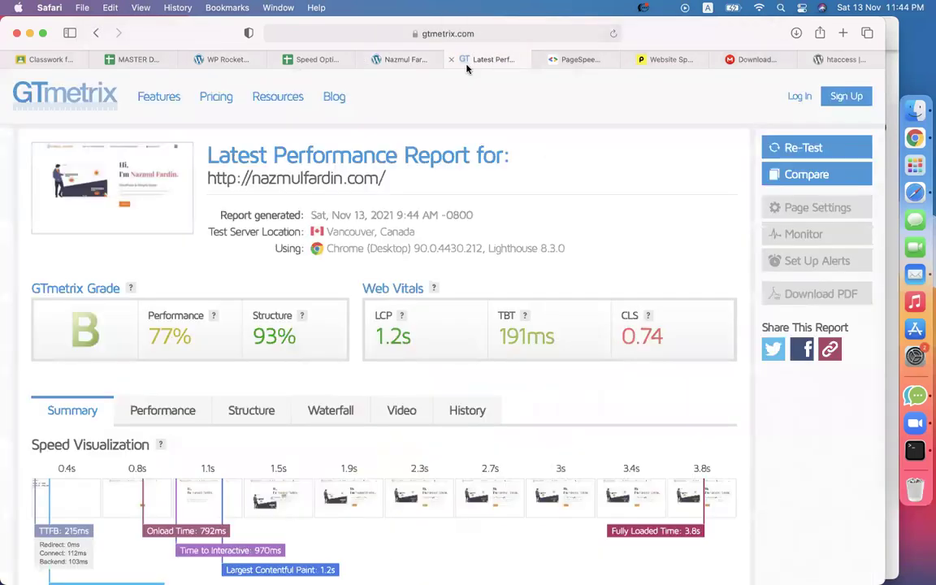
{"action": "left_click_drag", "start_coordinate": [192, 336], "coordinate": [149, 337]}
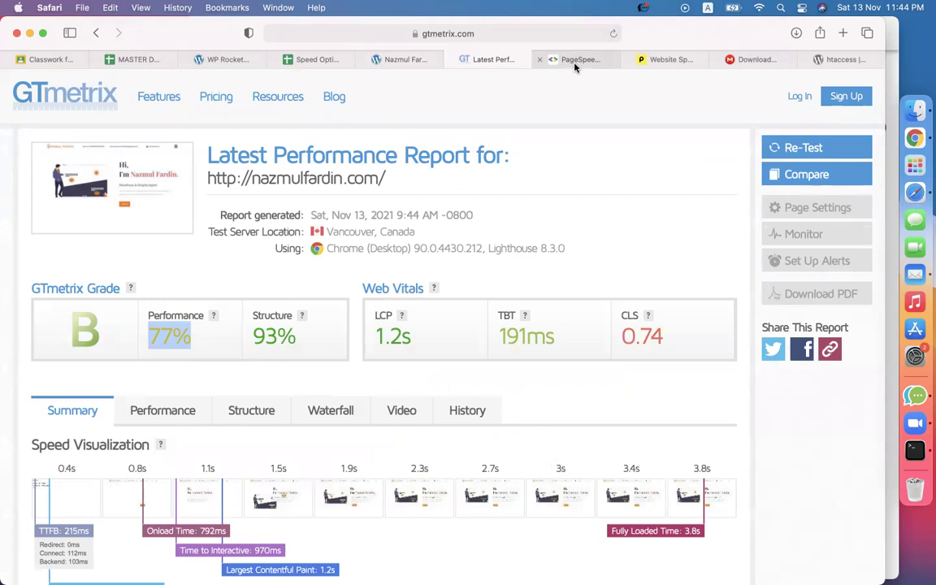
Step: Compare PageSpeed mobile and desktop scores (78), then return to the notes sheet
{"action": "left_click", "coordinate": [574, 60]}
{"action": "left_click", "coordinate": [140, 185]}
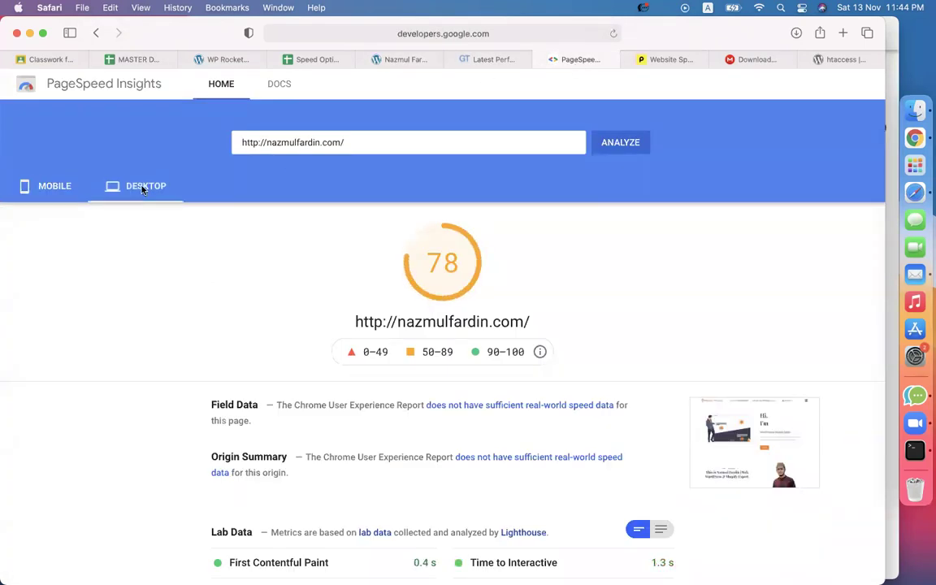
{"action": "left_click", "coordinate": [63, 193]}
{"action": "left_click", "coordinate": [151, 186]}
{"action": "left_click", "coordinate": [64, 187]}
{"action": "left_click", "coordinate": [145, 187]}
{"action": "left_click", "coordinate": [38, 194]}
{"action": "left_click", "coordinate": [125, 192]}
{"action": "left_click", "coordinate": [59, 194]}
{"action": "left_click", "coordinate": [131, 185]}
{"action": "left_click", "coordinate": [492, 63]}
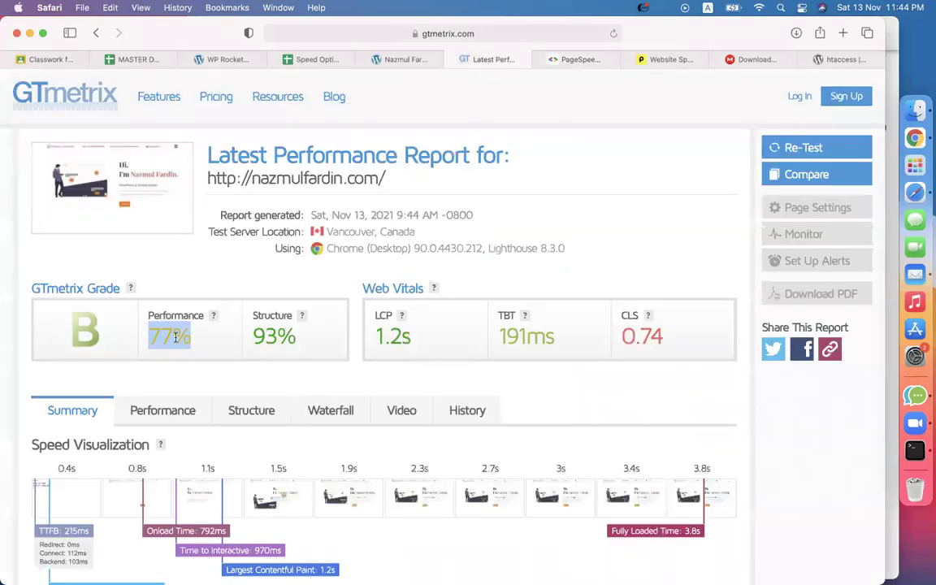
{"action": "left_click", "coordinate": [578, 60]}
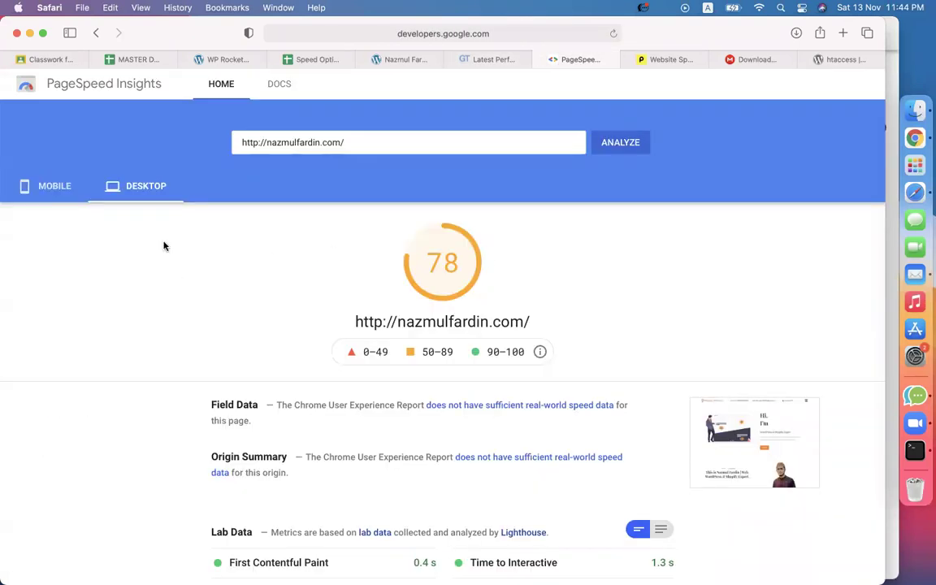
{"action": "left_click", "coordinate": [51, 185]}
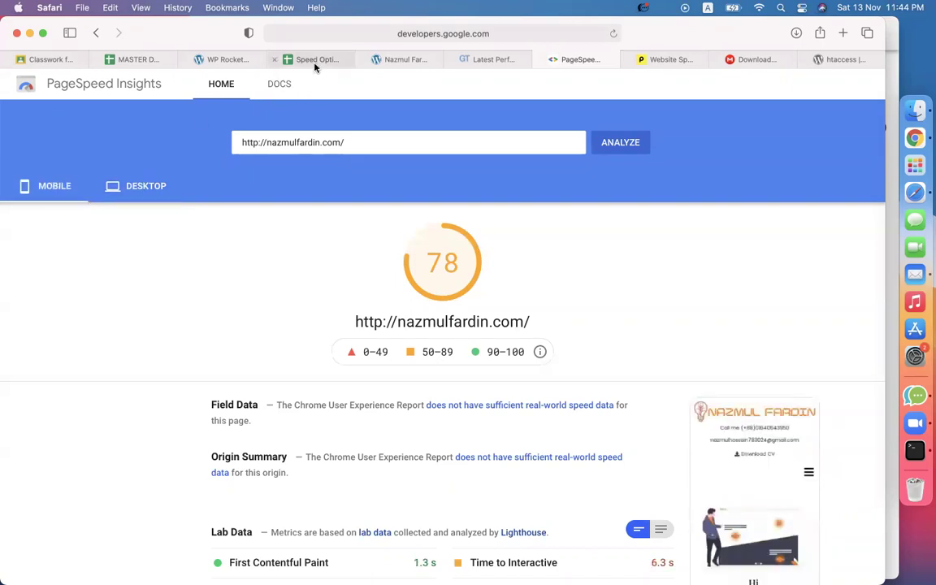
{"action": "left_click", "coordinate": [315, 60]}
{"action": "scroll", "coordinate": [283, 323], "scroll_direction": "down", "scroll_amount": 3}
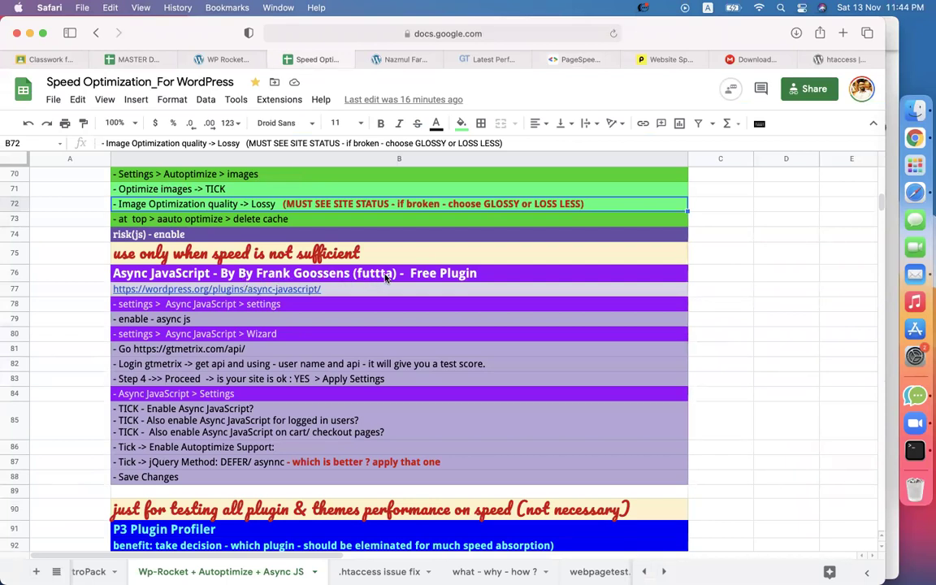
Step: Copy the plugin name 'Async JavaScript' from cell B76
{"action": "double_click", "coordinate": [182, 277]}
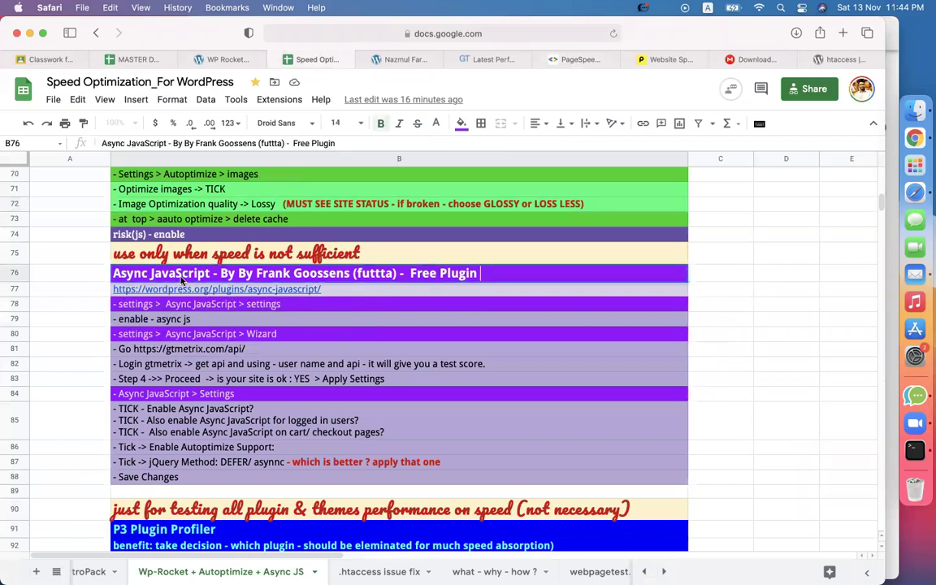
{"action": "left_click_drag", "start_coordinate": [182, 277], "coordinate": [96, 272]}
{"action": "key", "text": "super+c"}
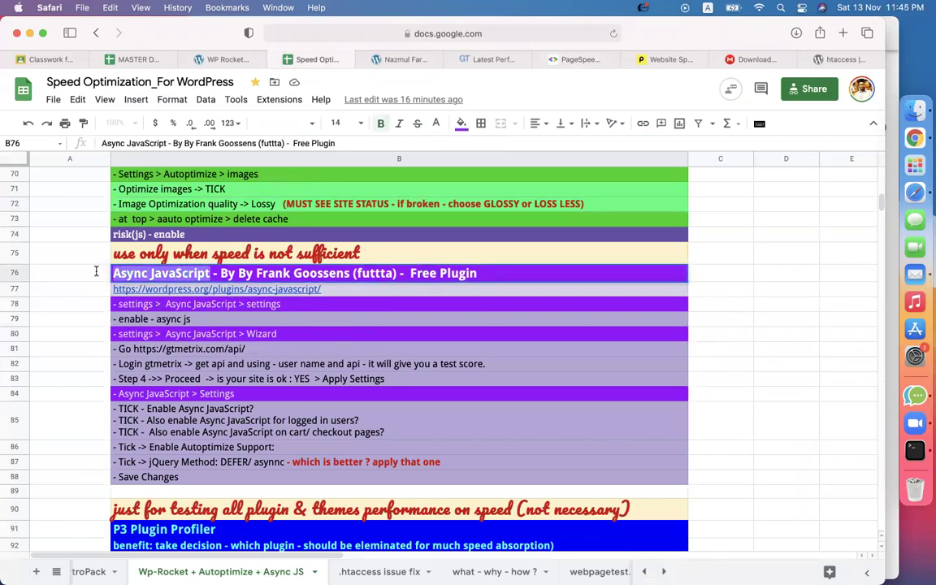
{"action": "left_click", "coordinate": [223, 59]}
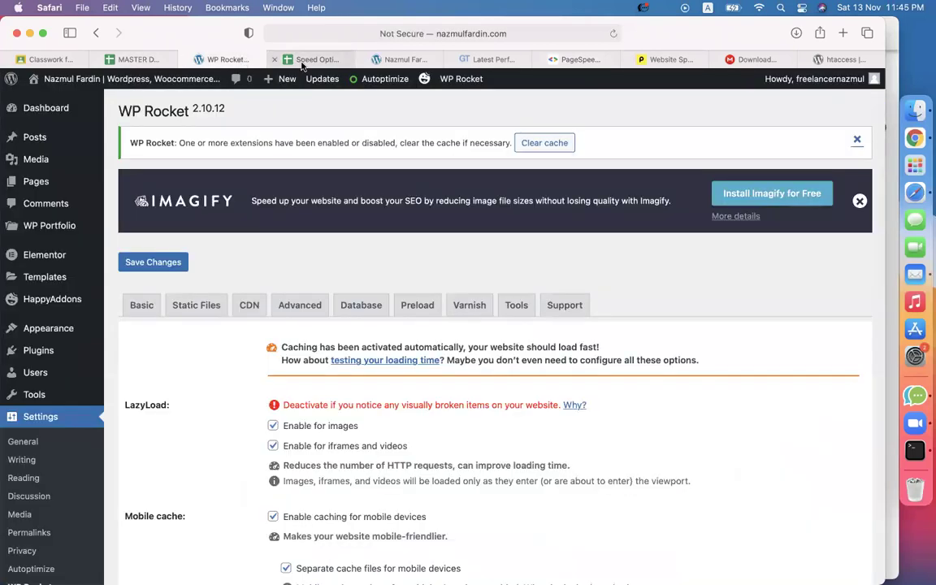
{"action": "scroll", "coordinate": [223, 353], "scroll_direction": "down", "scroll_amount": 4}
{"action": "scroll", "coordinate": [223, 353], "scroll_direction": "up", "scroll_amount": 4}
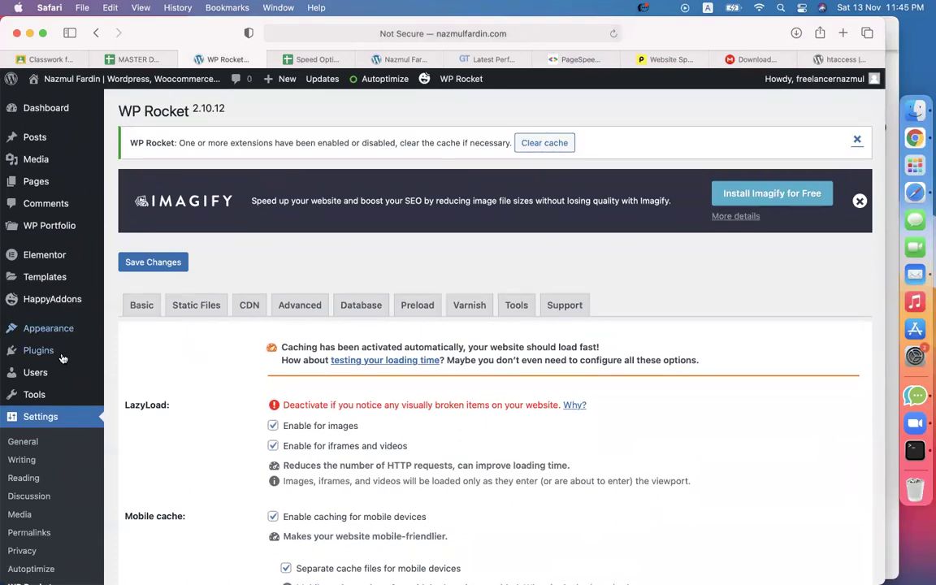
Step: Confirm the PageSpeed desktop score of 78 and go to Plugins > Add New
{"action": "mouse_move", "coordinate": [62, 352]}
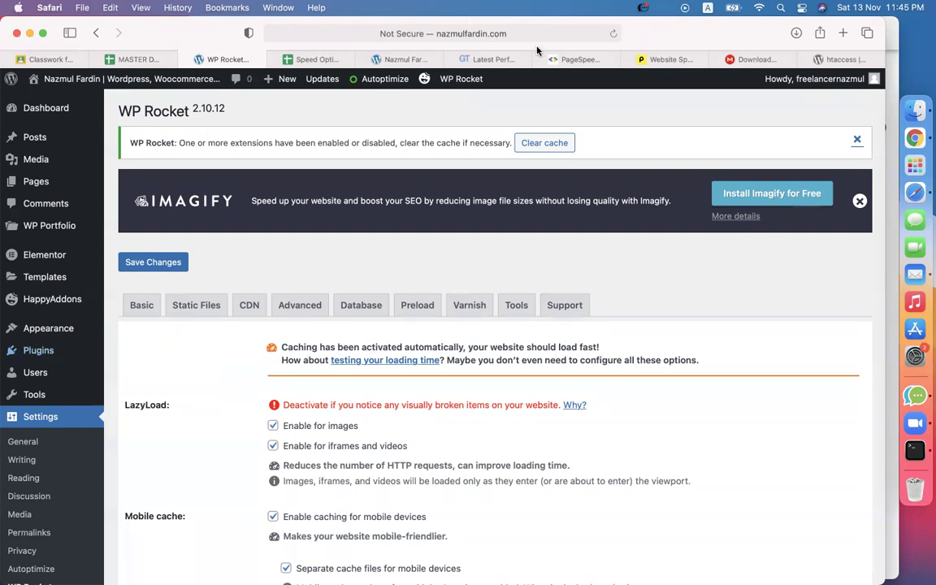
{"action": "left_click", "coordinate": [576, 61]}
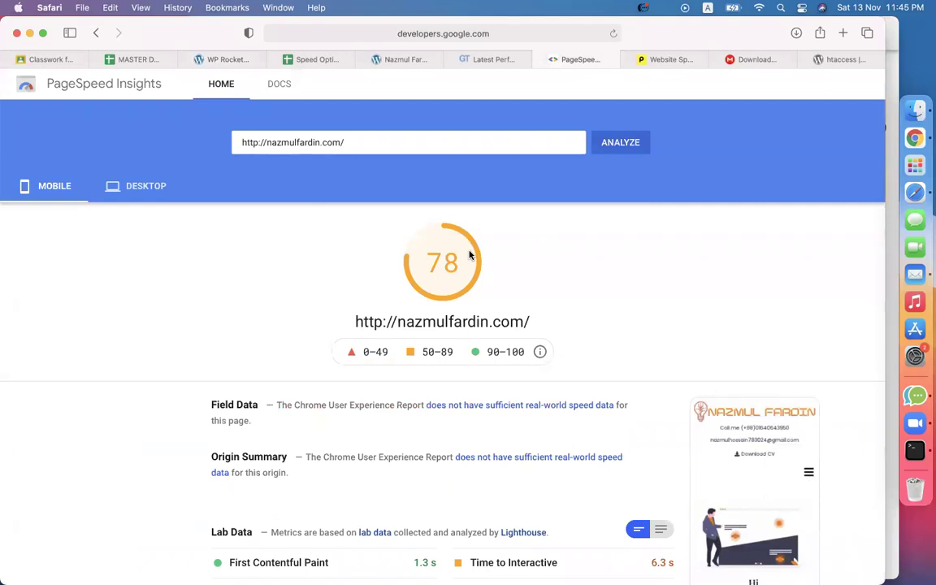
{"action": "left_click", "coordinate": [145, 182]}
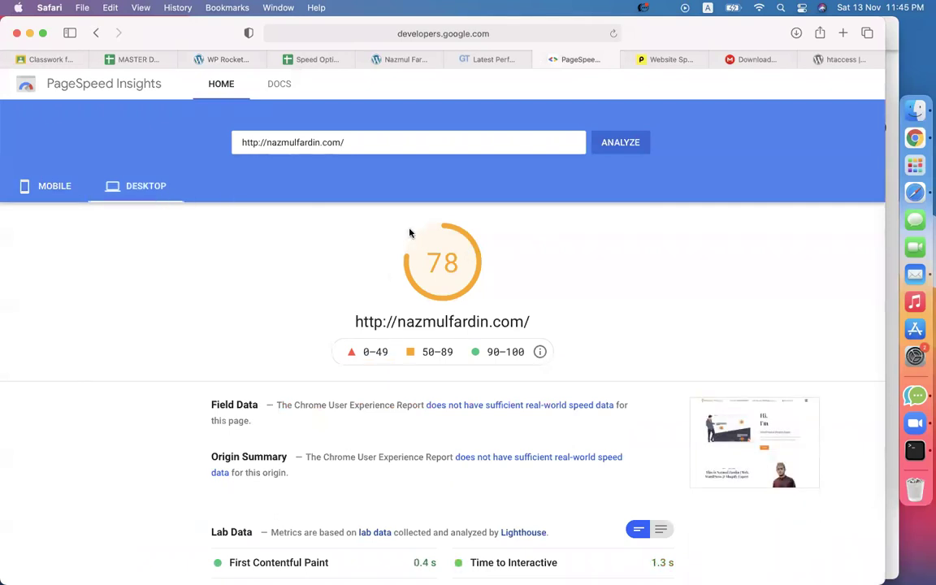
{"action": "left_click", "coordinate": [218, 59]}
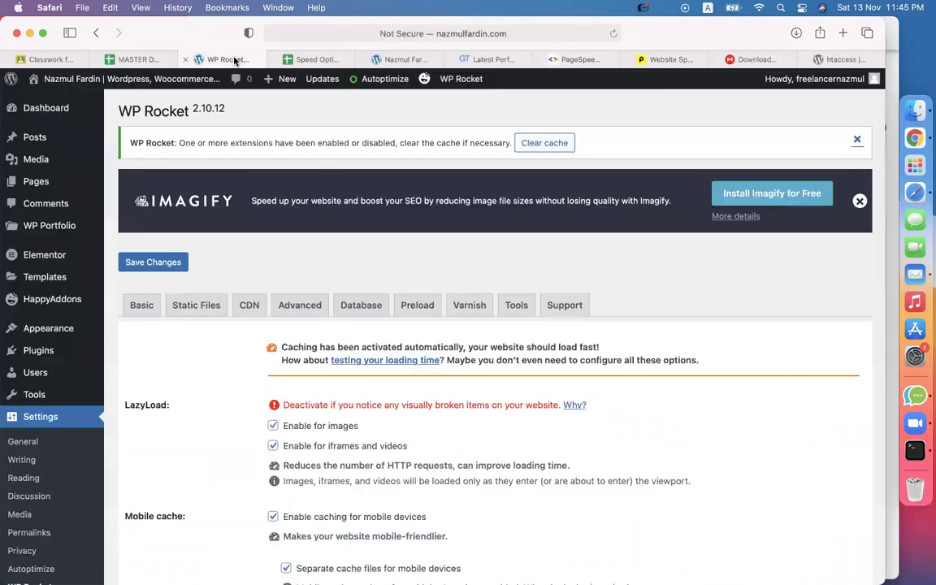
{"action": "left_click", "coordinate": [134, 370]}
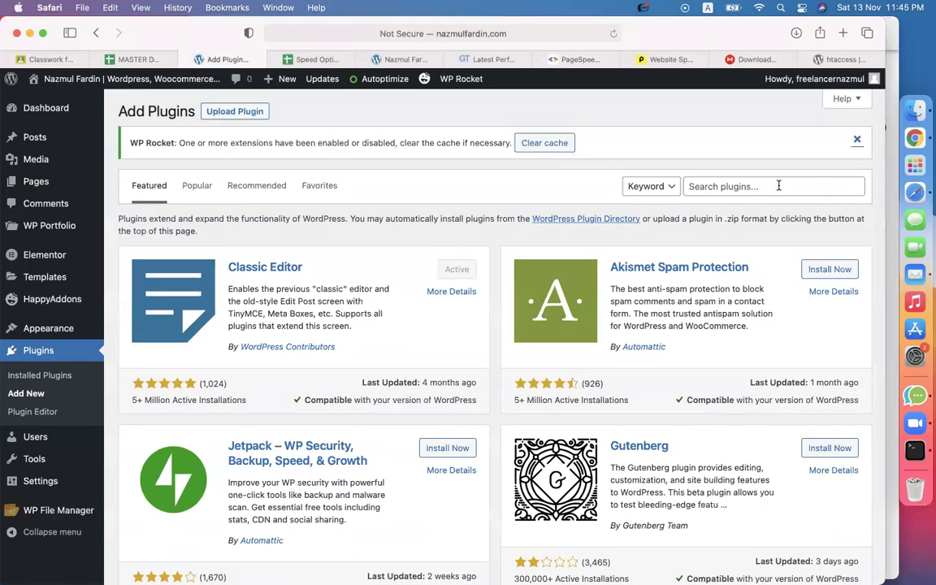
Step: Search 'Async JavaScript', then install and activate Frank Goossens' plugin
{"action": "left_click", "coordinate": [778, 185]}
{"action": "key", "text": "super+v"}
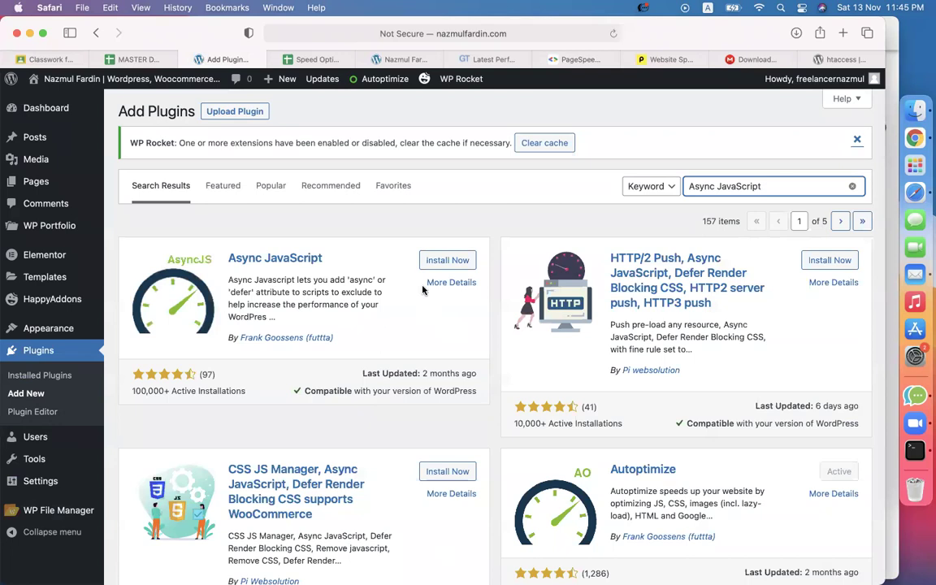
{"action": "left_click", "coordinate": [439, 261]}
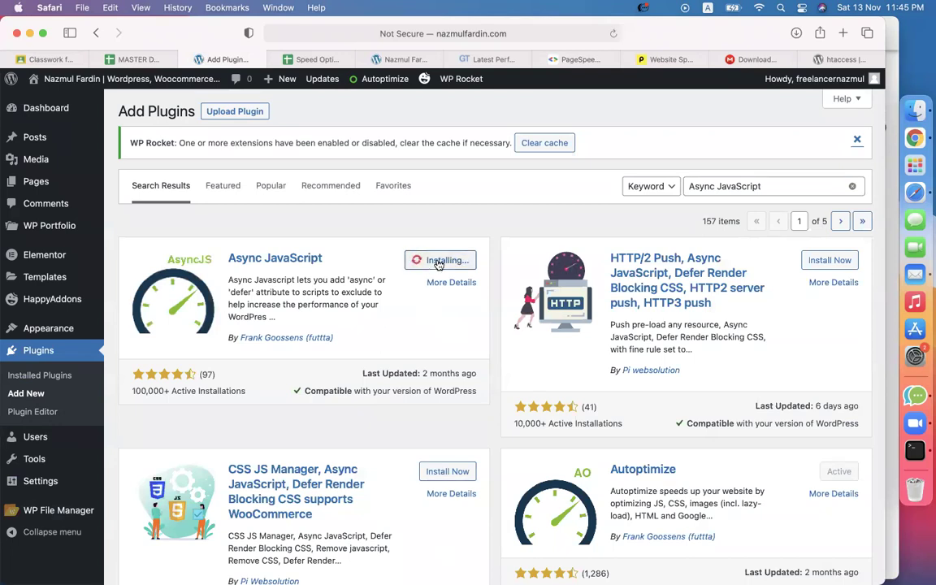
{"action": "left_click", "coordinate": [439, 264]}
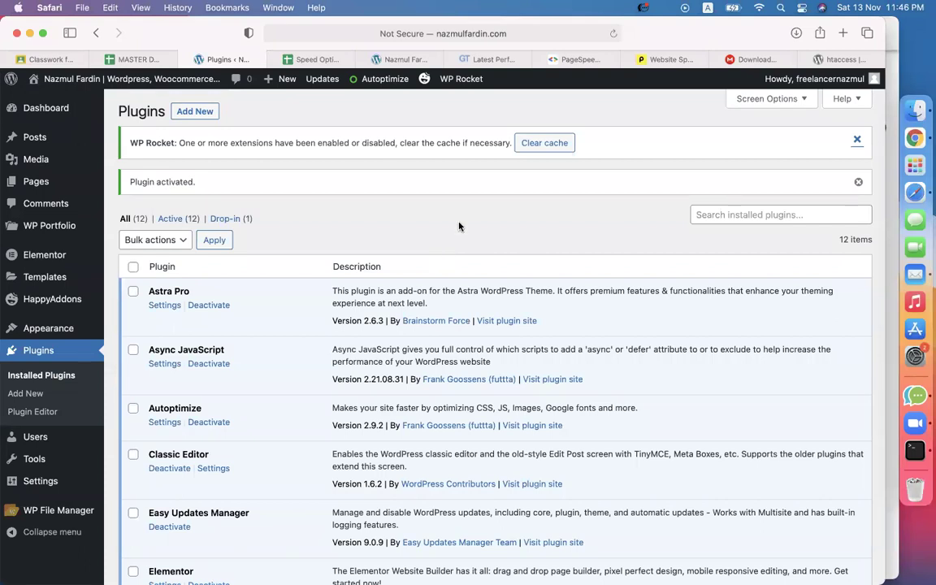
Step: Clear the WP Rocket cache from its notice on the plugins page
{"action": "left_click", "coordinate": [544, 143]}
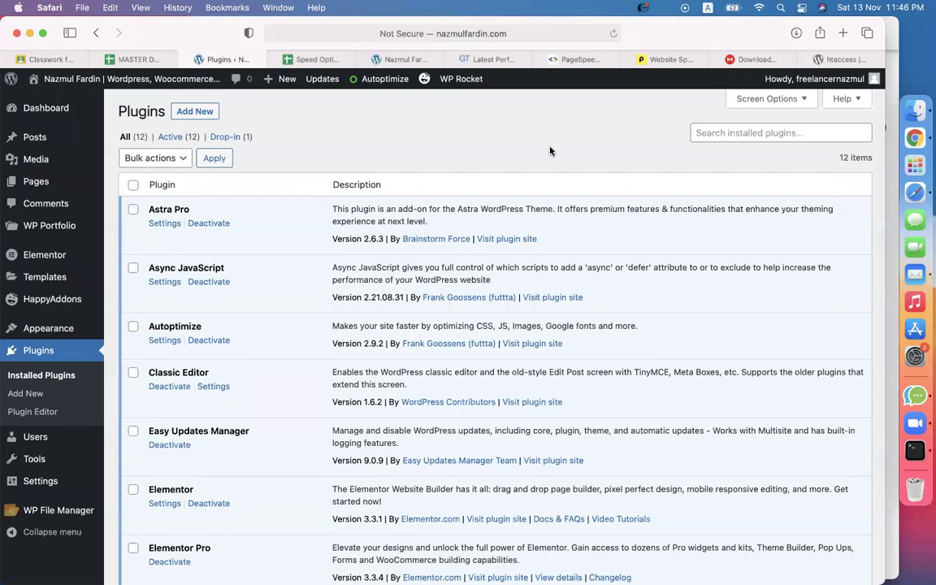
{"action": "scroll", "coordinate": [549, 151], "scroll_direction": "down", "scroll_amount": 1}
{"action": "key", "text": "super+a"}
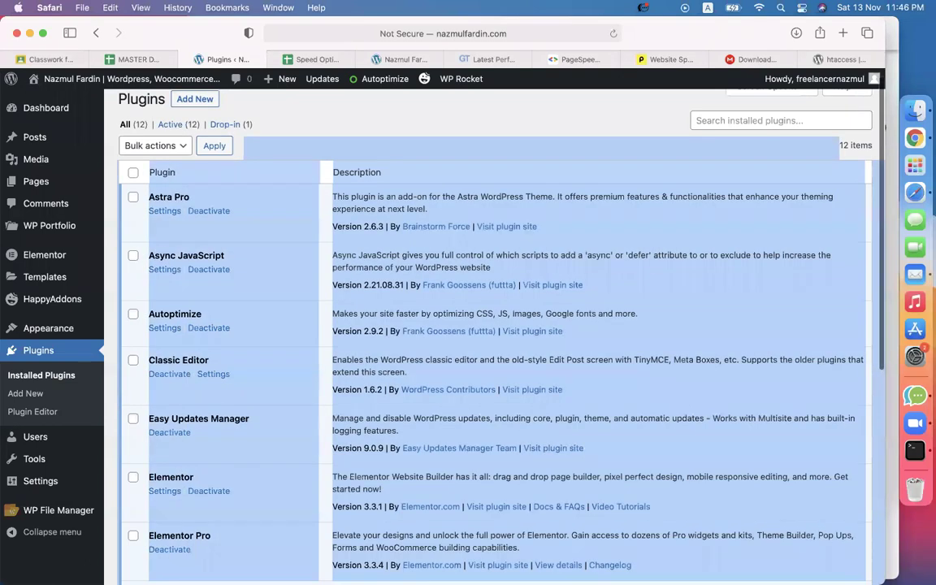
{"action": "left_click", "coordinate": [435, 131]}
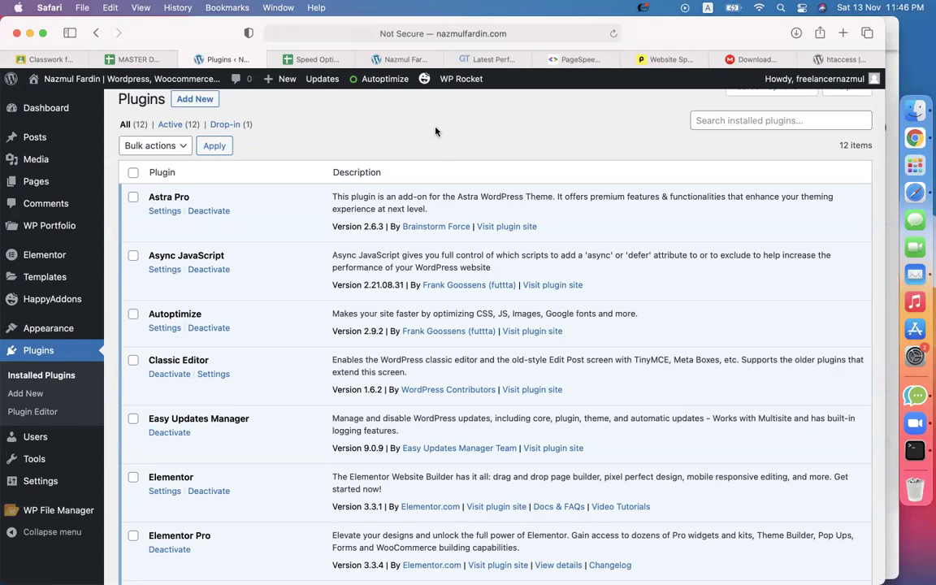
{"action": "mouse_move", "coordinate": [457, 79]}
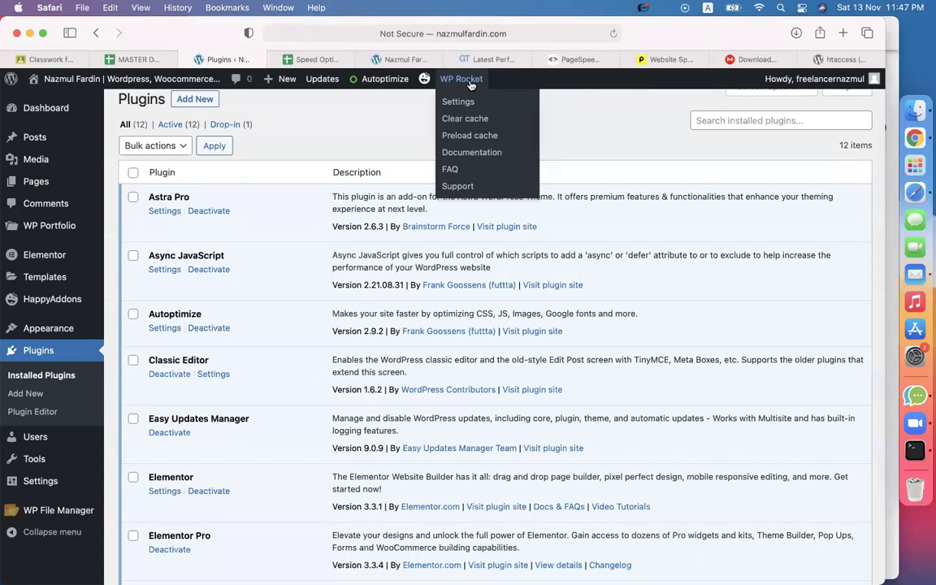
Step: Delete the Autoptimize cache from the admin-bar menu
{"action": "mouse_move", "coordinate": [382, 79]}
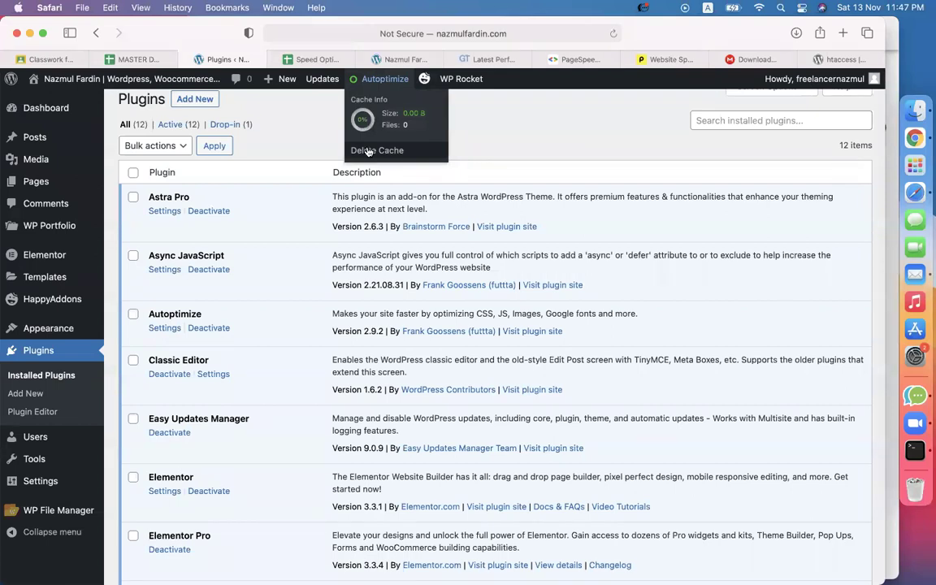
{"action": "left_click", "coordinate": [368, 151]}
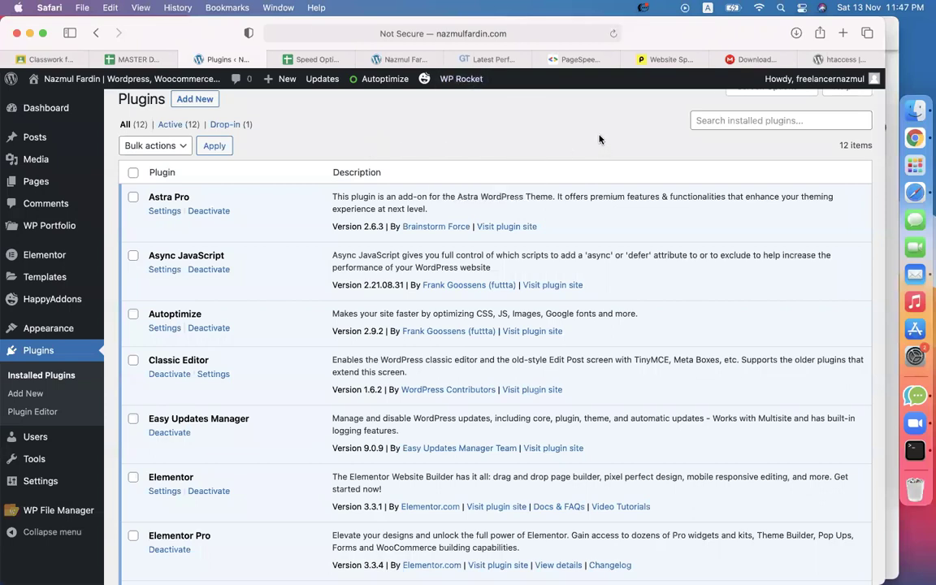
{"action": "mouse_move", "coordinate": [423, 80]}
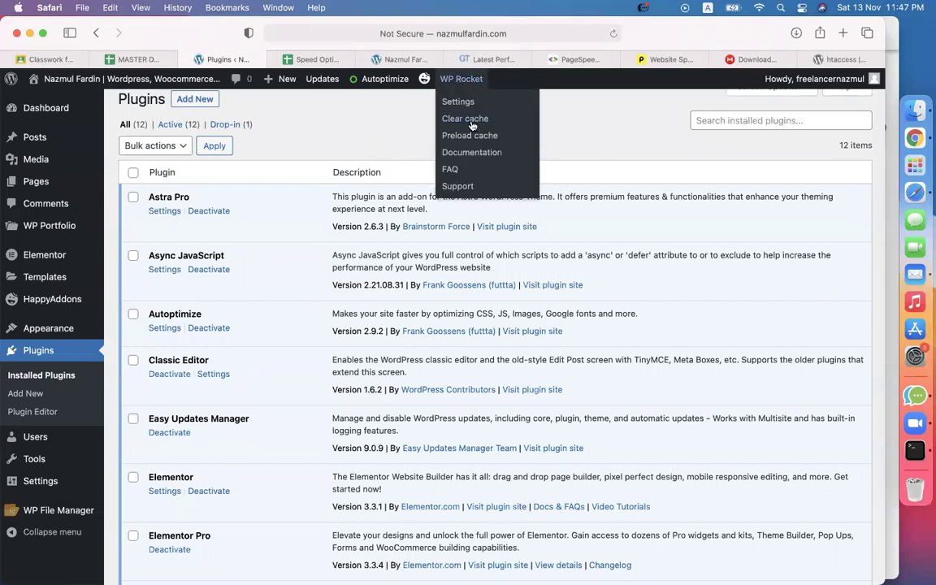
{"action": "mouse_move", "coordinate": [381, 78]}
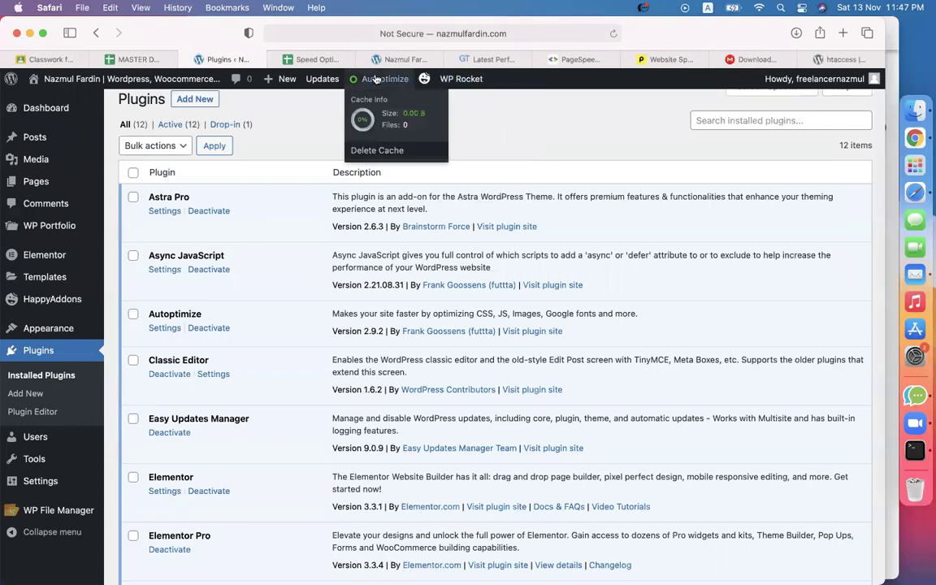
{"action": "left_click", "coordinate": [379, 148]}
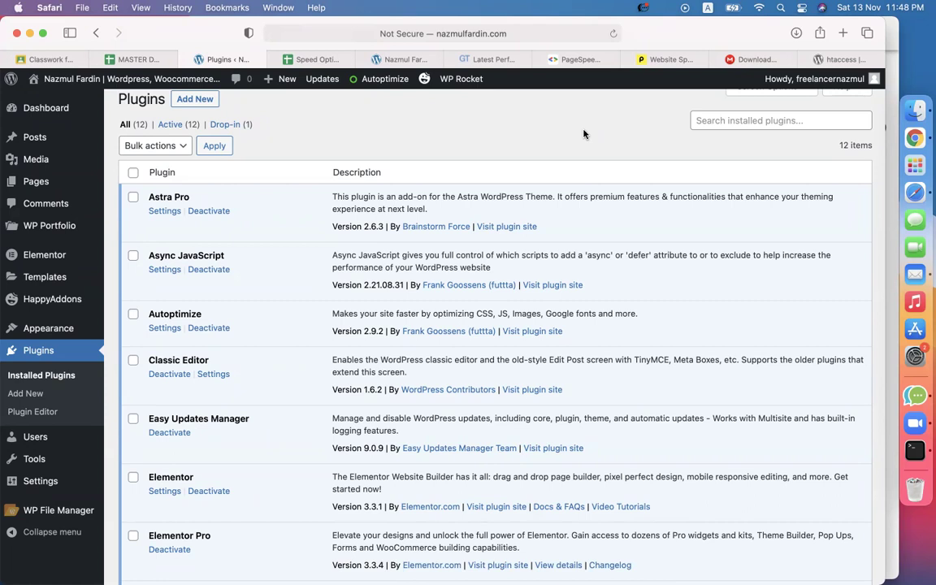
Step: Switch to the live nazmulfardin.com homepage
{"action": "left_click", "coordinate": [494, 35]}
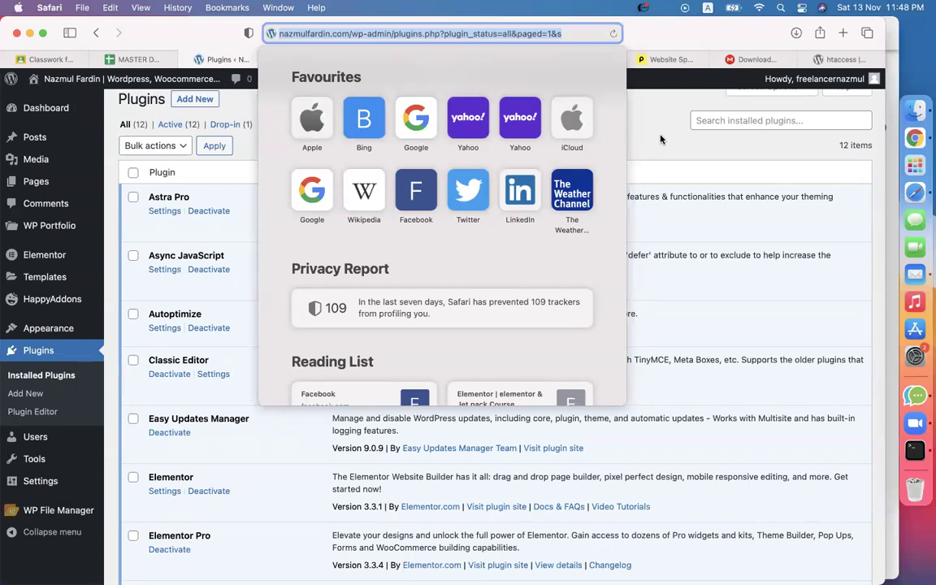
{"action": "left_click", "coordinate": [660, 140]}
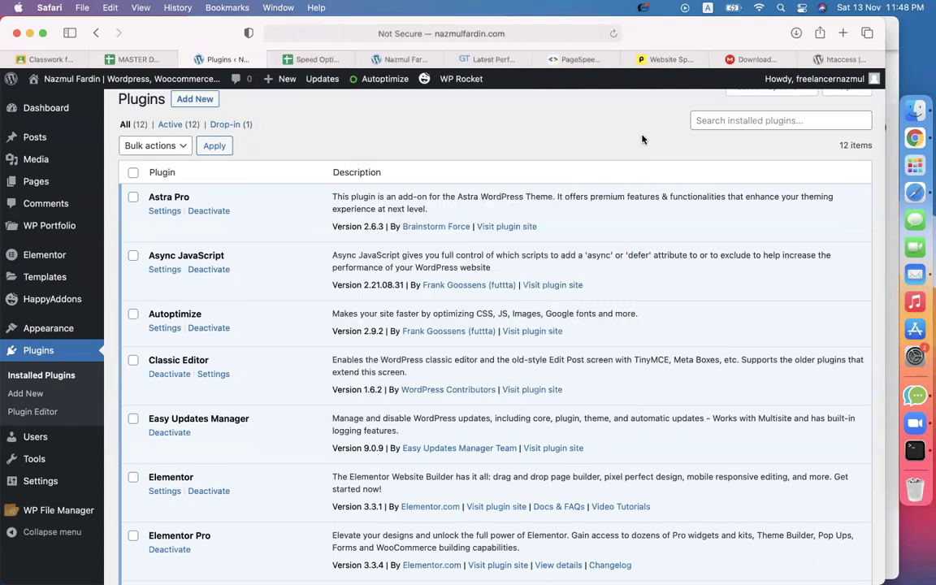
{"action": "left_click", "coordinate": [418, 61]}
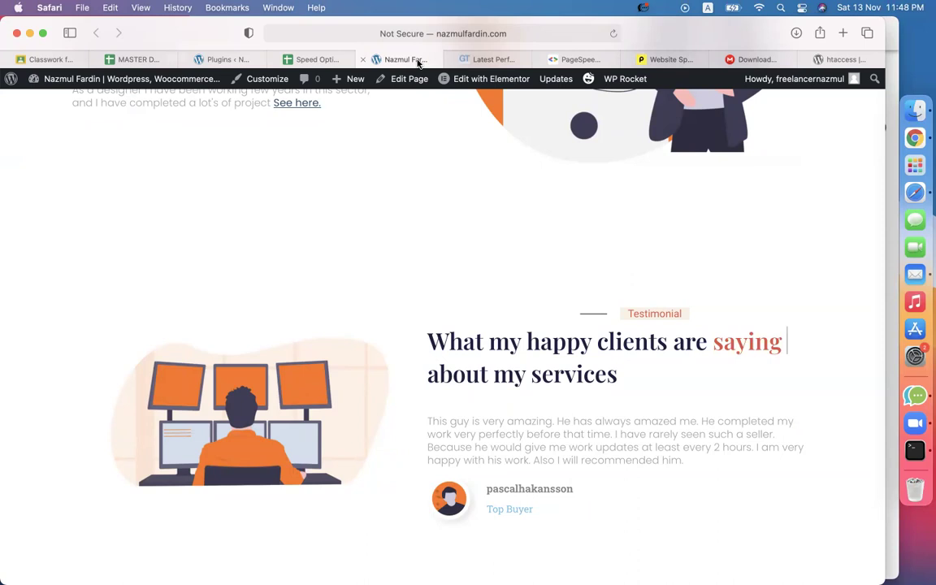
Step: Scroll up the homepage to the hero, then return to the installed plugins page
{"action": "scroll", "coordinate": [442, 247], "scroll_direction": "up", "scroll_amount": 10}
{"action": "scroll", "coordinate": [442, 248], "scroll_direction": "up", "scroll_amount": 5}
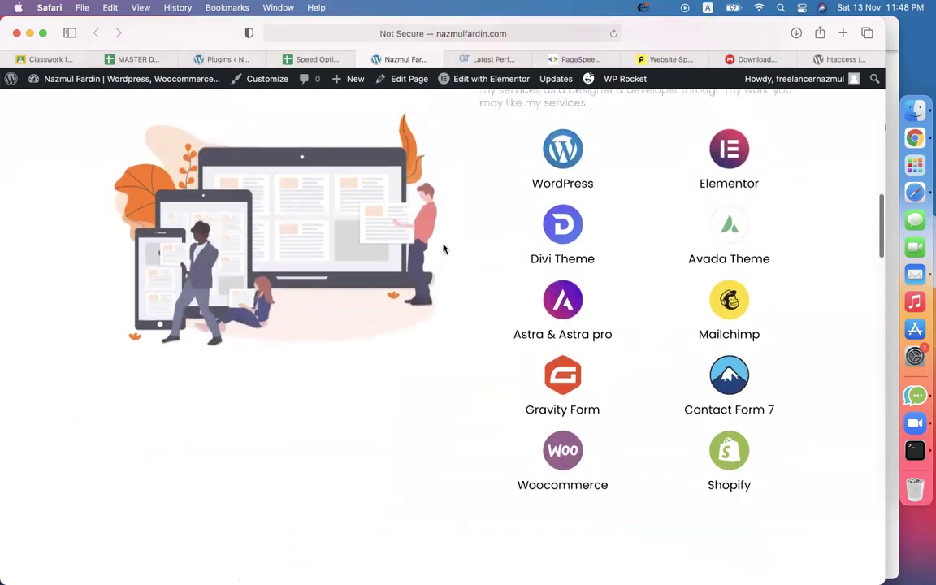
{"action": "right_click", "coordinate": [443, 248]}
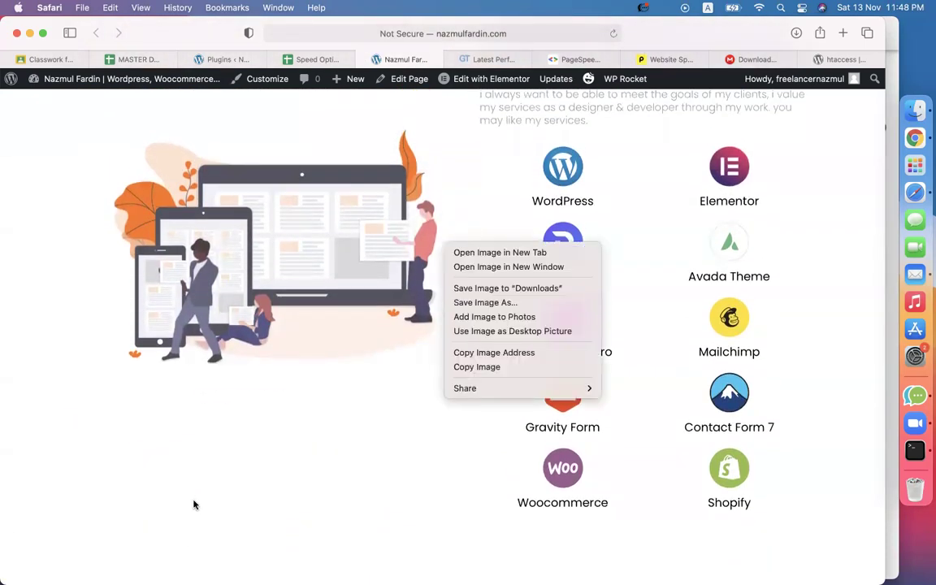
{"action": "left_click", "coordinate": [193, 443]}
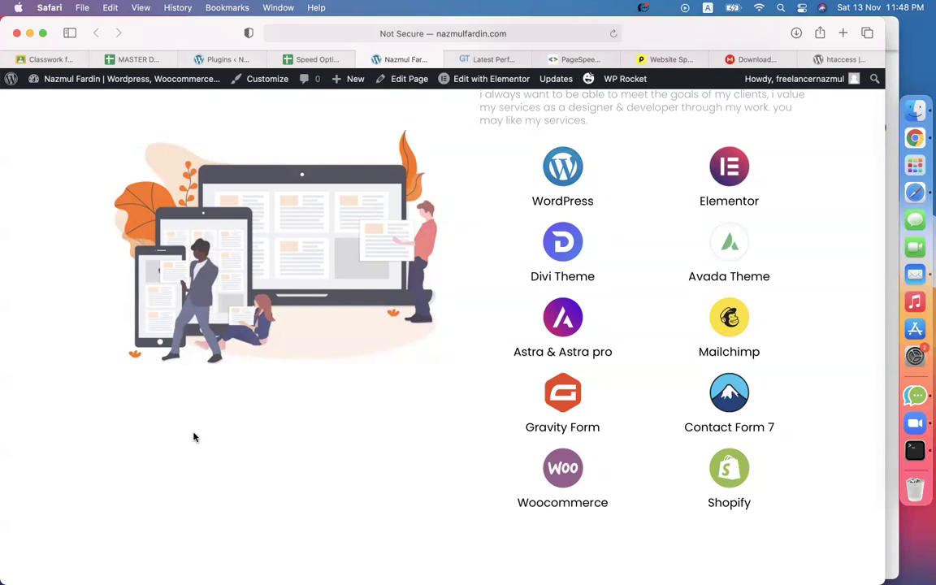
{"action": "scroll", "coordinate": [149, 311], "scroll_direction": "up", "scroll_amount": 15}
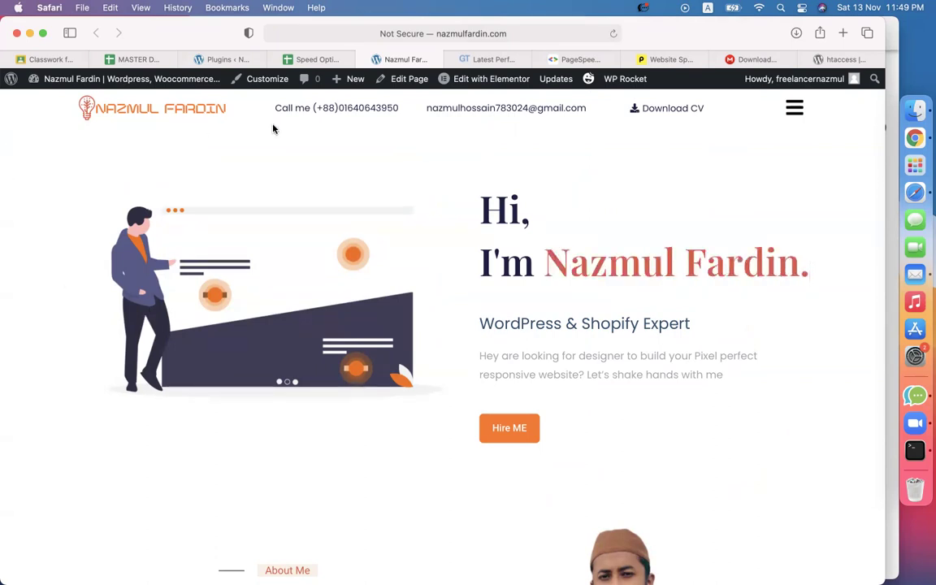
{"action": "left_click", "coordinate": [222, 61]}
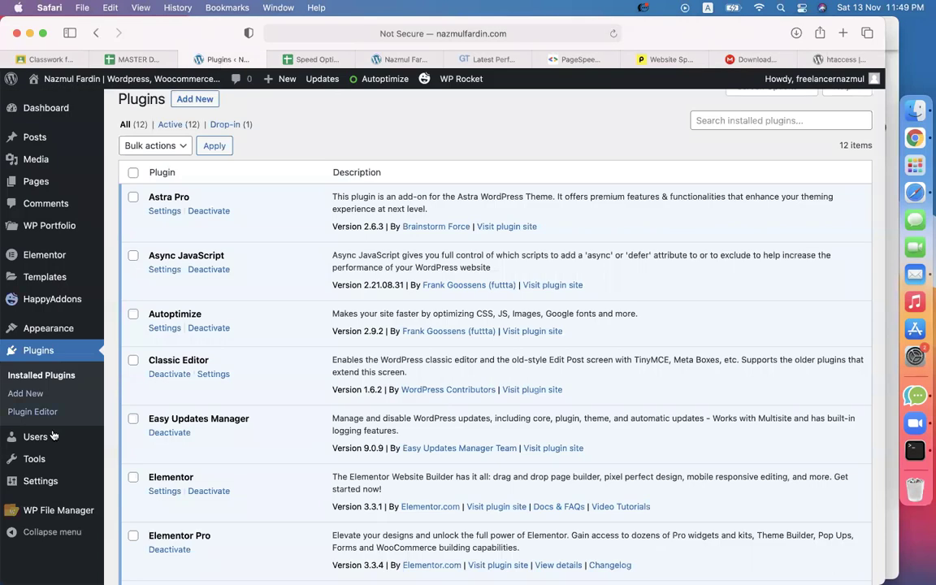
{"action": "scroll", "coordinate": [48, 392], "scroll_direction": "down", "scroll_amount": 2}
{"action": "mouse_move", "coordinate": [47, 482]}
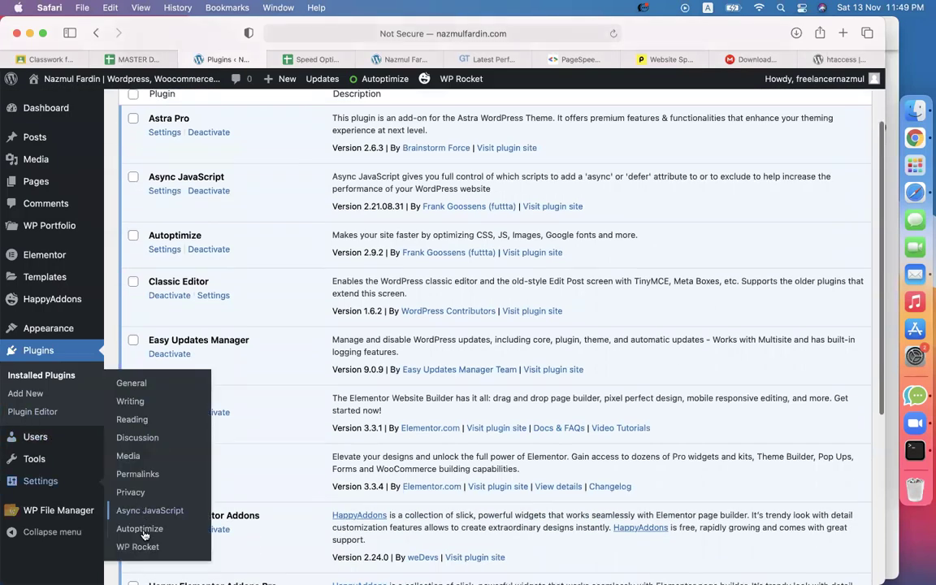
{"action": "left_click", "coordinate": [124, 509]}
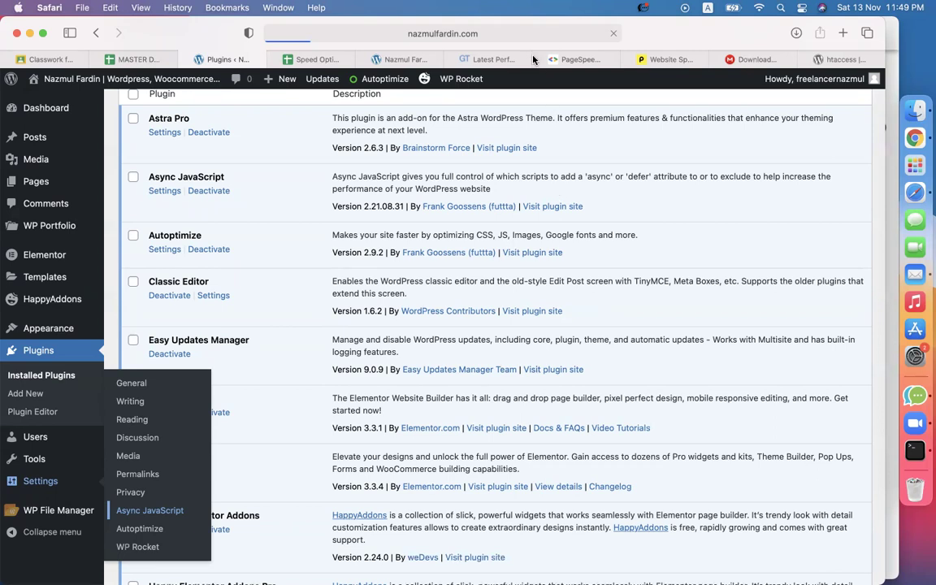
{"action": "left_click", "coordinate": [398, 57]}
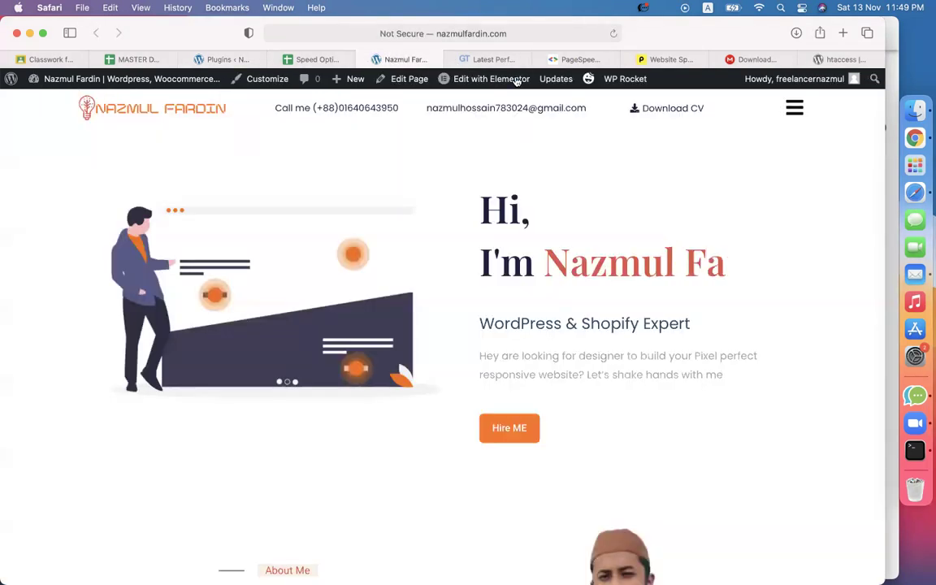
{"action": "left_click", "coordinate": [494, 60]}
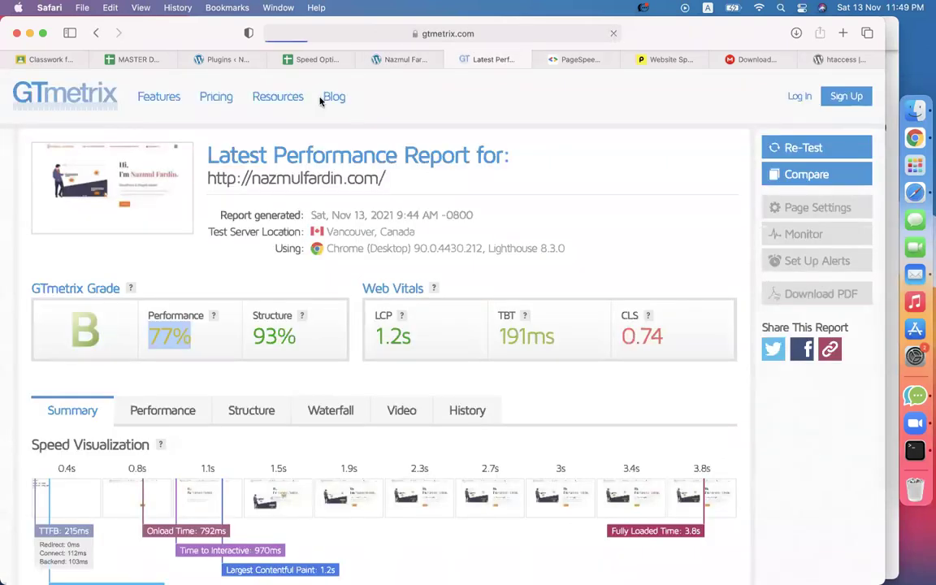
{"action": "left_click", "coordinate": [219, 59]}
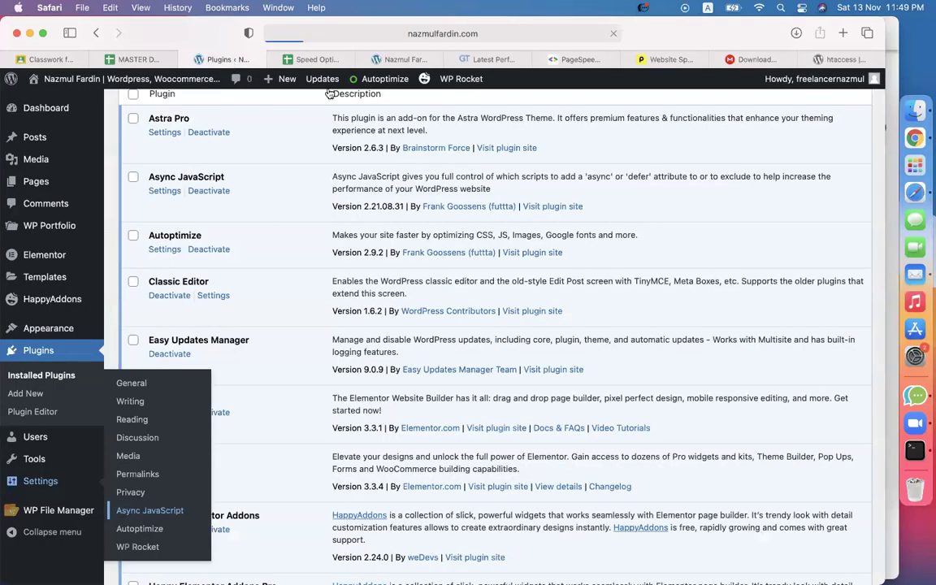
{"action": "left_click", "coordinate": [286, 59]}
{"action": "left_click", "coordinate": [150, 308]}
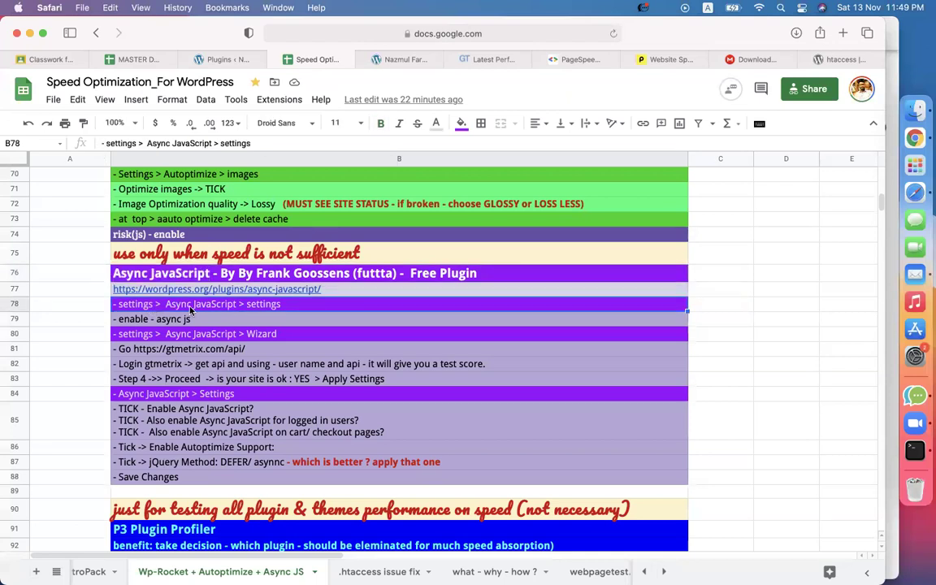
{"action": "left_click", "coordinate": [171, 324]}
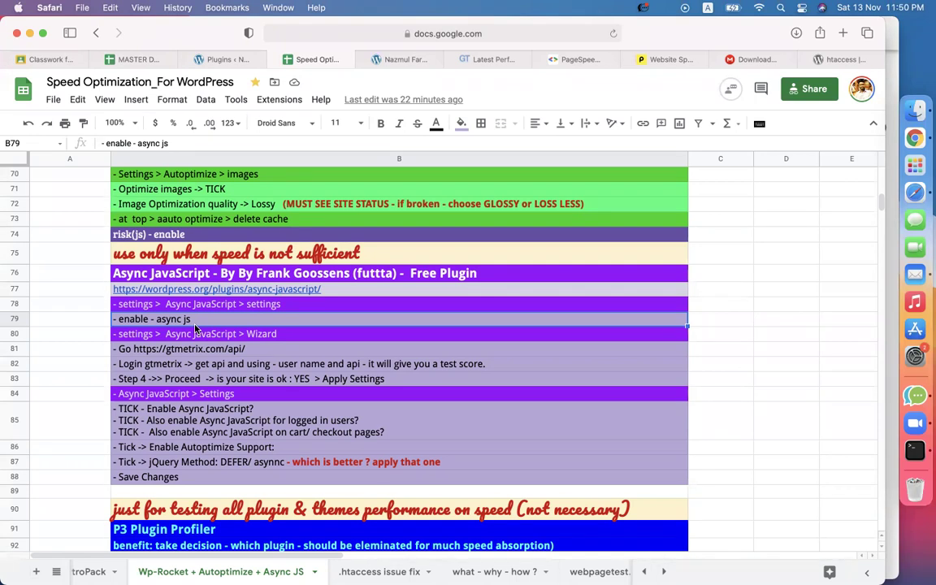
{"action": "left_click", "coordinate": [207, 354]}
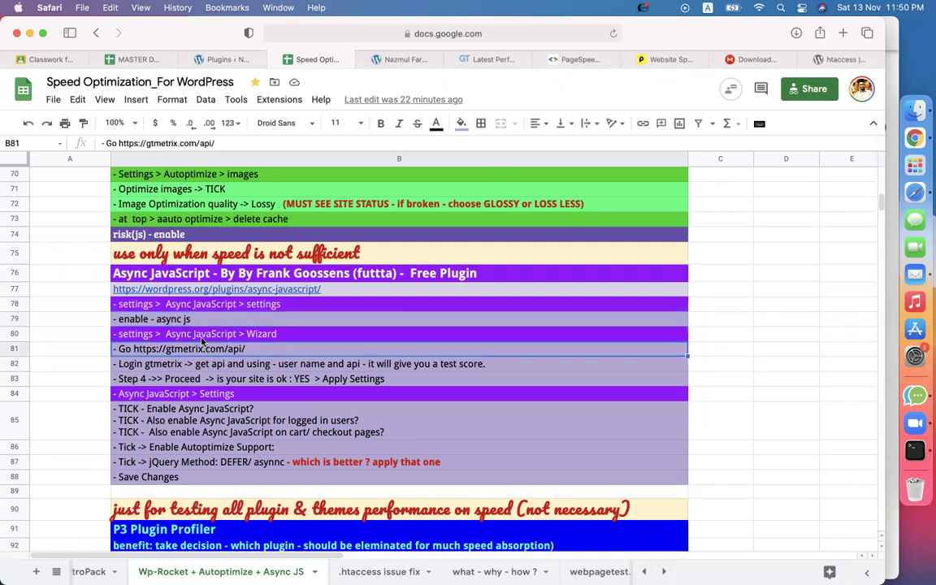
{"action": "left_click", "coordinate": [225, 59]}
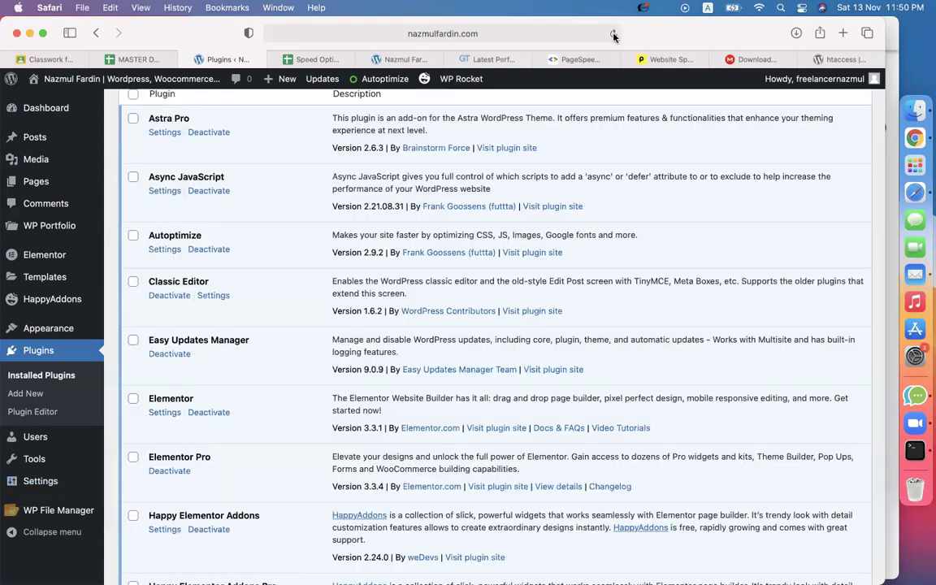
{"action": "mouse_move", "coordinate": [40, 480]}
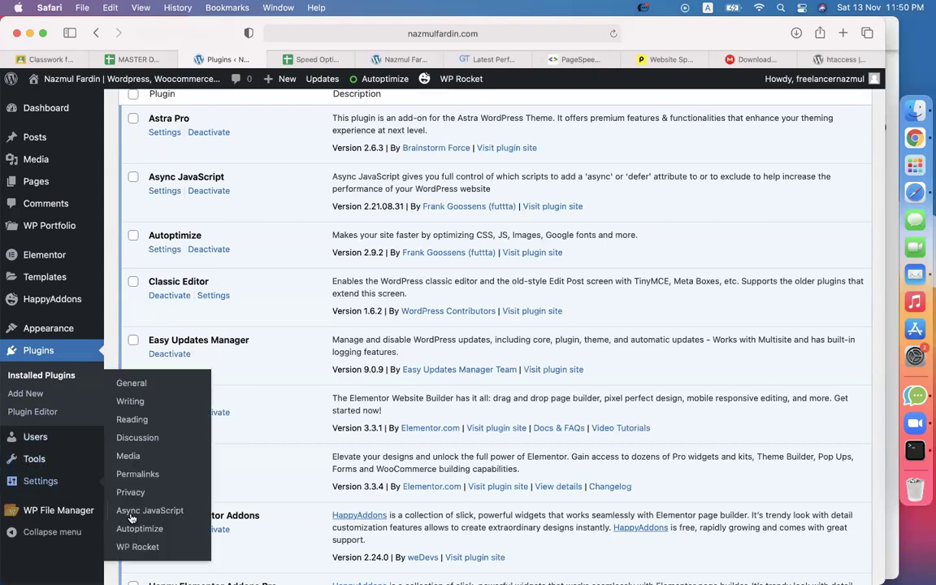
Step: Open the Async JavaScript settings and tick Enable Async JavaScript, following note B79
{"action": "left_click", "coordinate": [132, 512]}
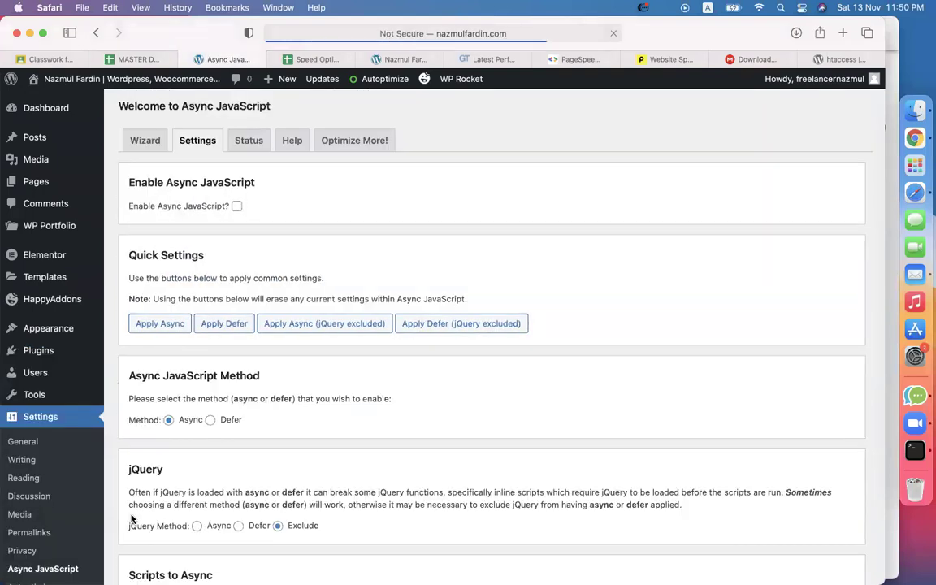
{"action": "left_click", "coordinate": [314, 59]}
{"action": "left_click", "coordinate": [153, 322]}
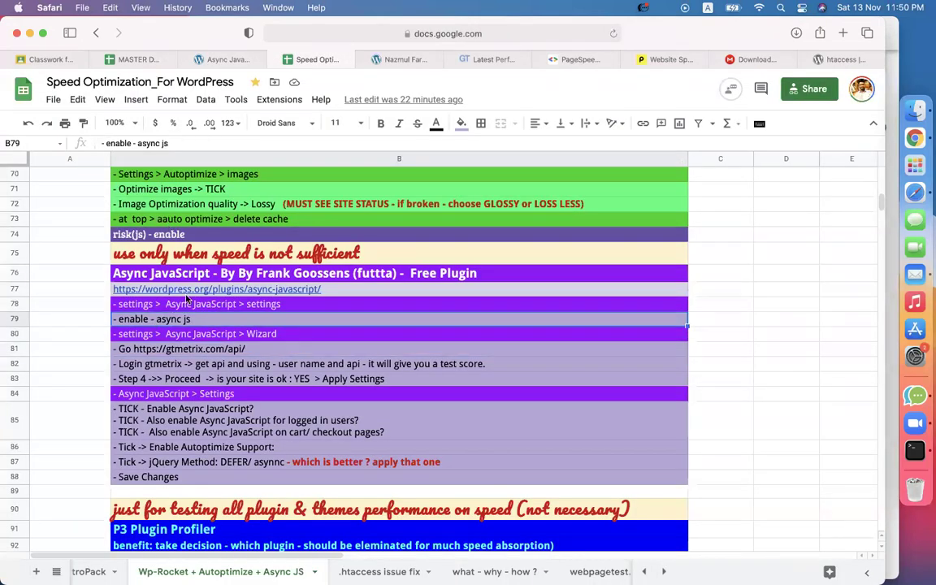
{"action": "left_click", "coordinate": [220, 59]}
{"action": "left_click", "coordinate": [236, 207]}
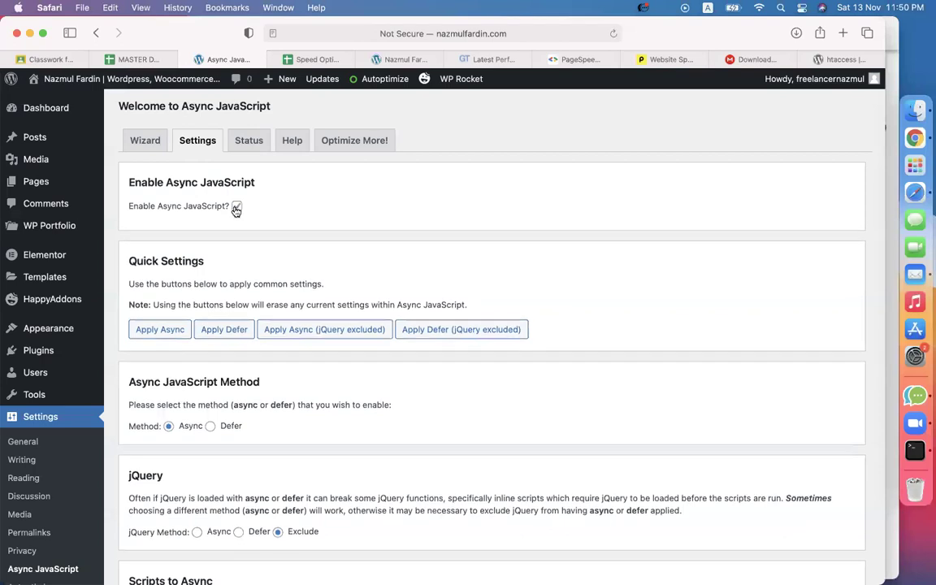
Step: Check the Wizard note in B80, then peek at the Async JavaScript setup wizard
{"action": "left_click", "coordinate": [305, 59]}
{"action": "left_click", "coordinate": [150, 336]}
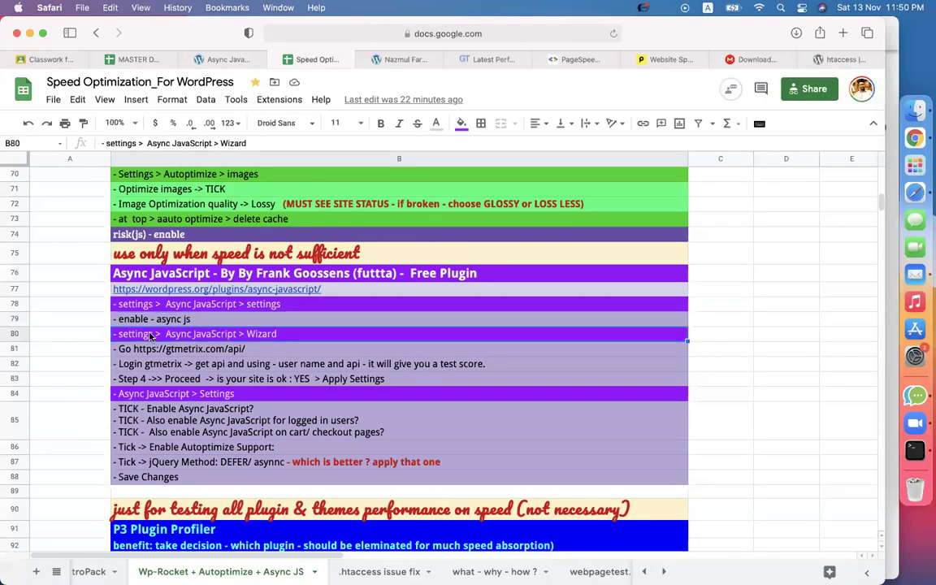
{"action": "left_click", "coordinate": [224, 59]}
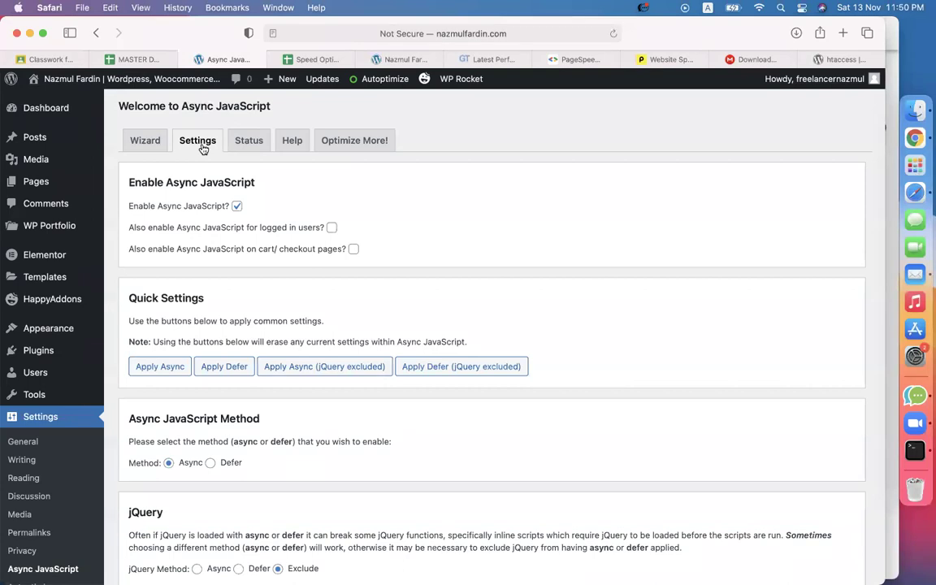
{"action": "left_click", "coordinate": [146, 143]}
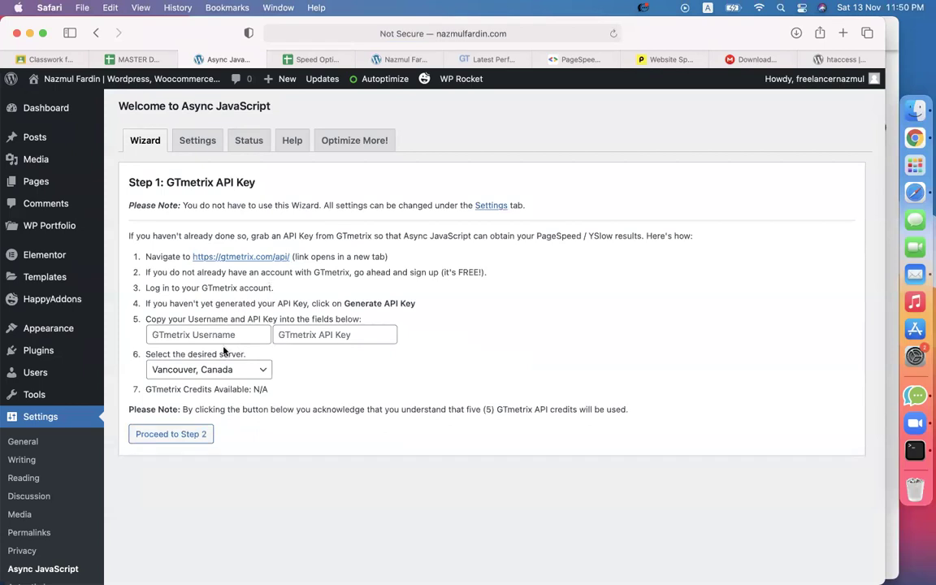
{"action": "left_click", "coordinate": [196, 143]}
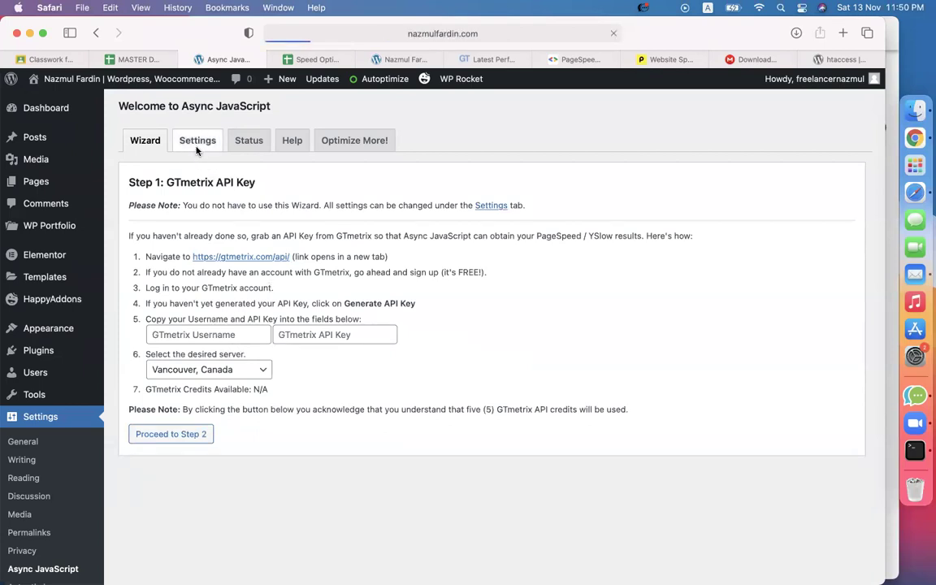
Step: Re-tick Enable Async JavaScript and launch the setup wizard
{"action": "left_click", "coordinate": [237, 206]}
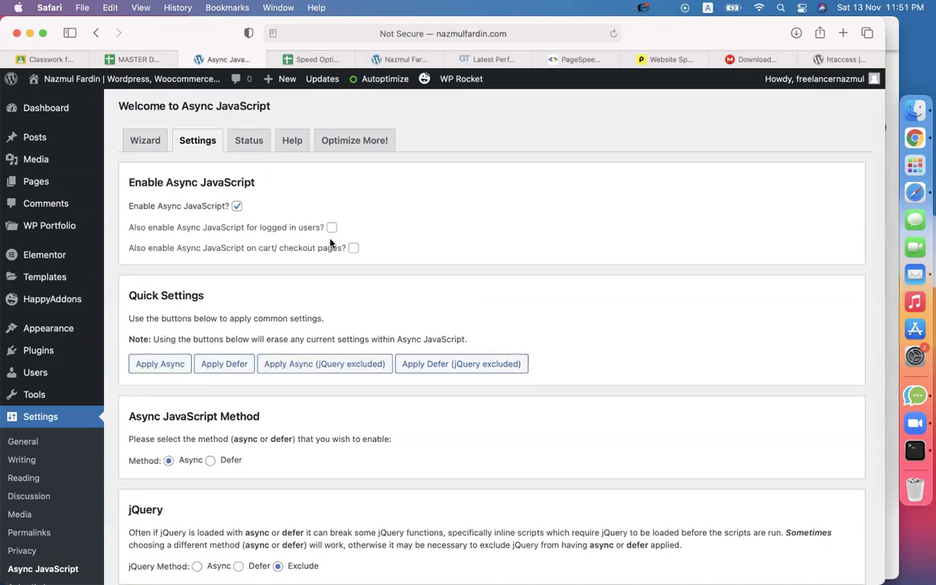
{"action": "scroll", "coordinate": [328, 242], "scroll_direction": "down", "scroll_amount": 20}
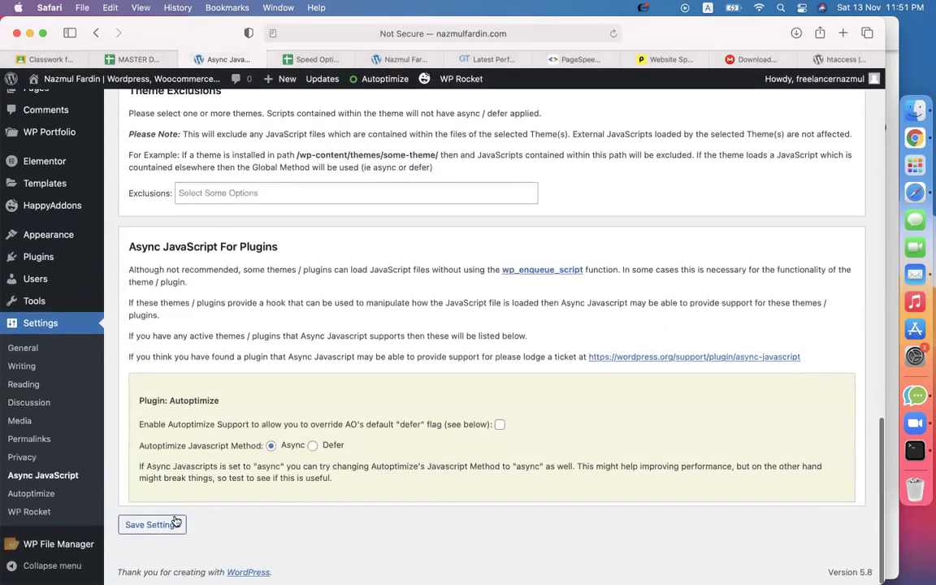
{"action": "scroll", "coordinate": [236, 418], "scroll_direction": "up", "scroll_amount": 10}
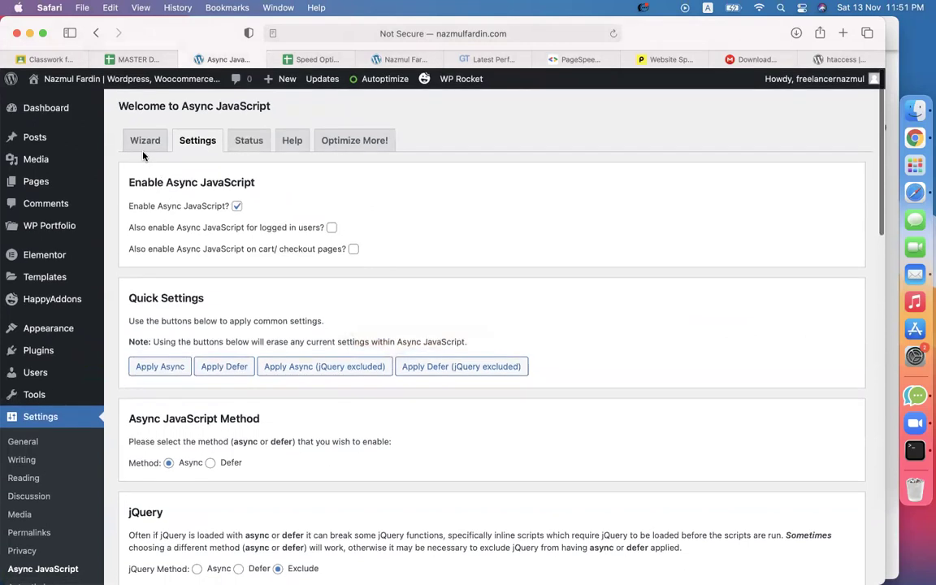
{"action": "left_click", "coordinate": [134, 139]}
{"action": "left_click", "coordinate": [307, 59]}
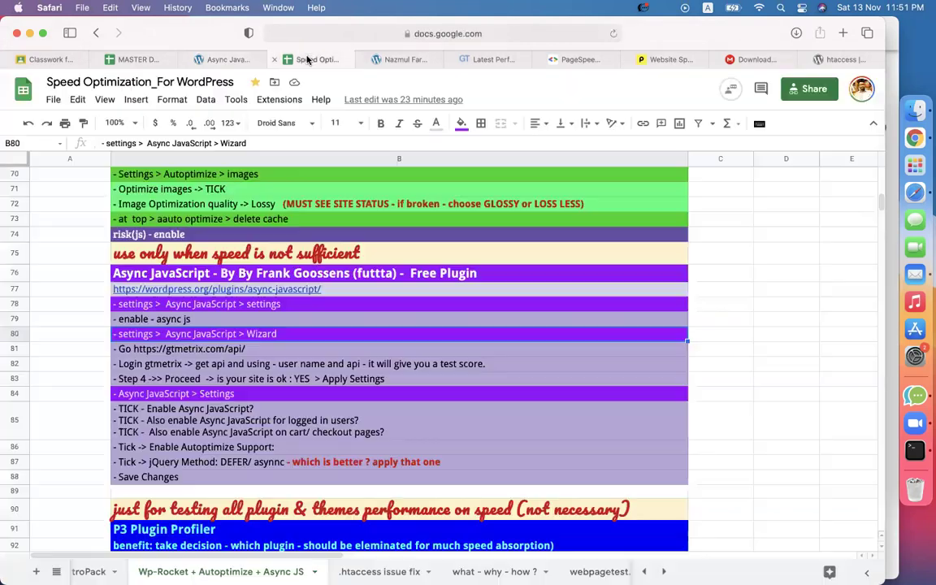
Step: Start editing note B81's GTmetrix API URL, then sign in to GTmetrix with the saved login
{"action": "left_click", "coordinate": [156, 351]}
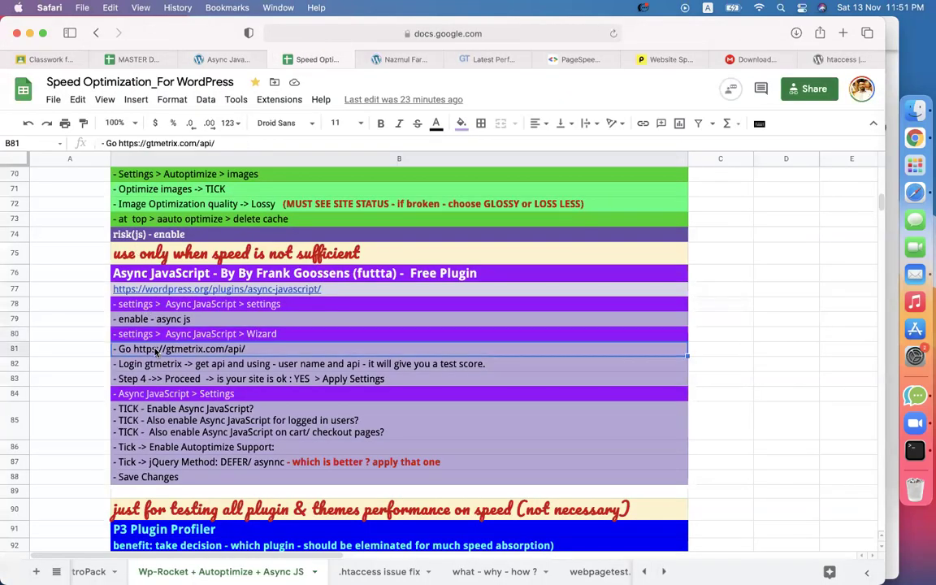
{"action": "double_click", "coordinate": [150, 349]}
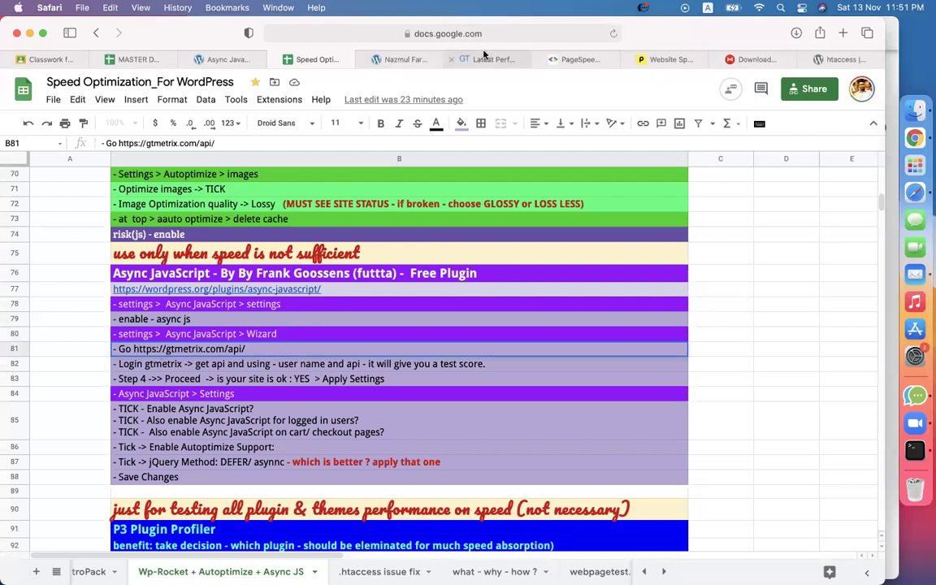
{"action": "left_click", "coordinate": [490, 60]}
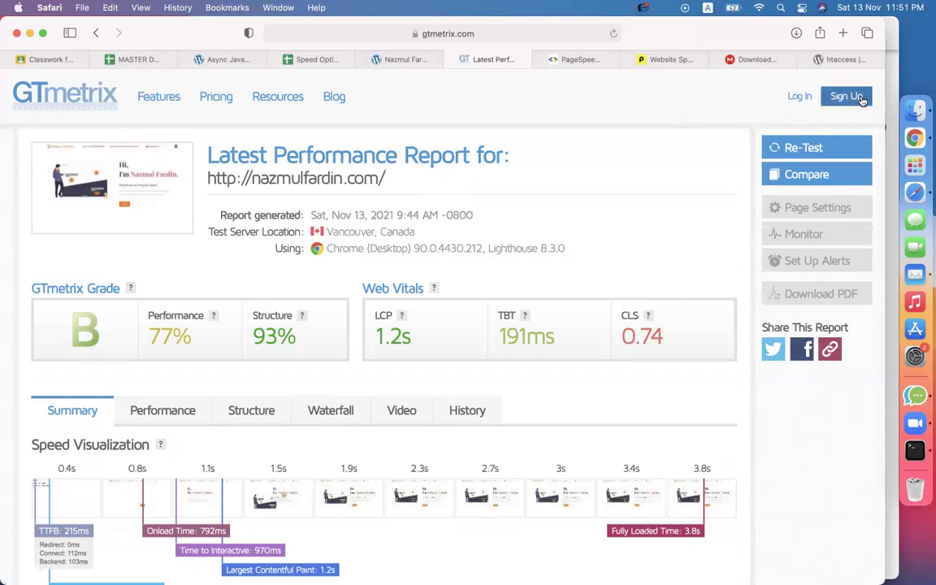
{"action": "left_click", "coordinate": [799, 98]}
{"action": "left_click", "coordinate": [728, 122]}
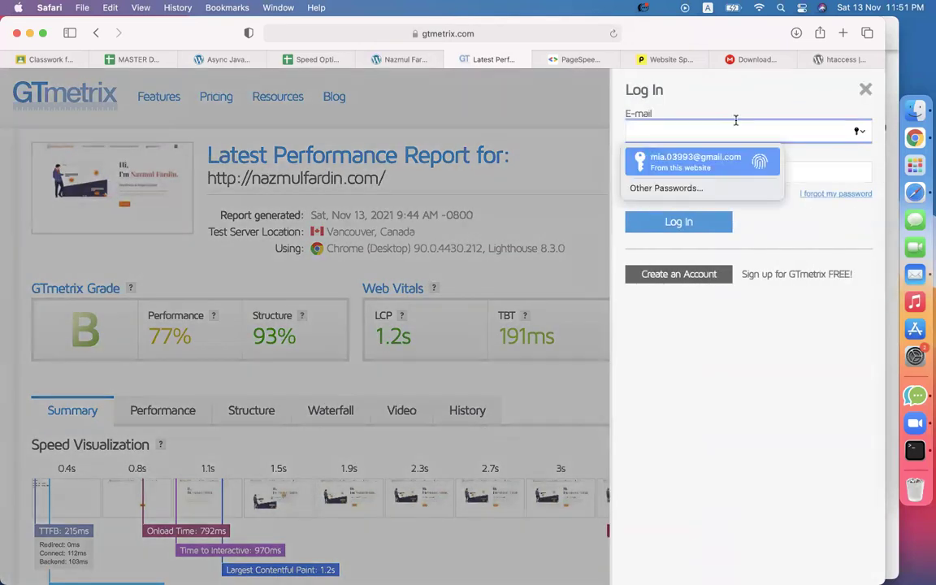
{"action": "key", "text": "Return"}
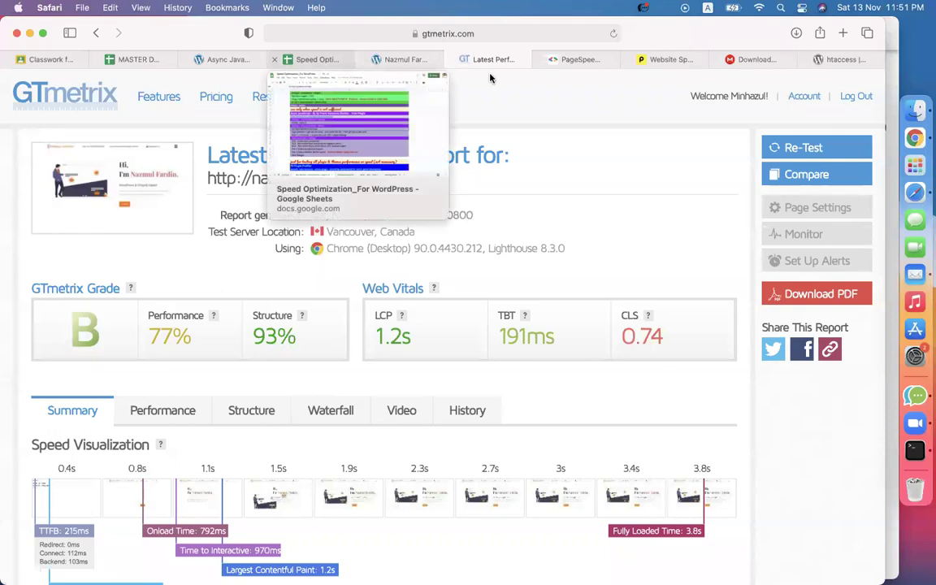
Step: Make B81's URL a link and copy the API key from GTmetrix account settings
{"action": "left_click", "coordinate": [283, 55]}
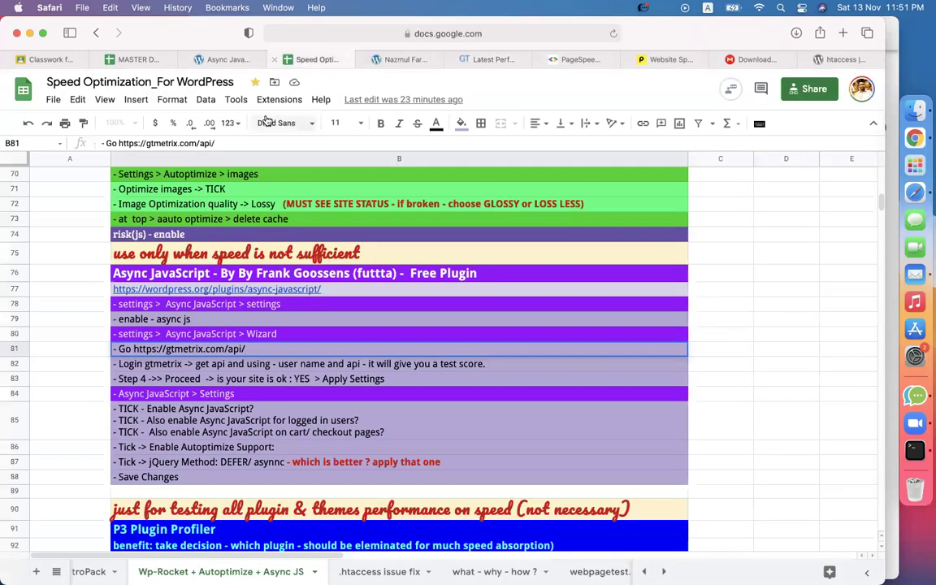
{"action": "left_click", "coordinate": [177, 367]}
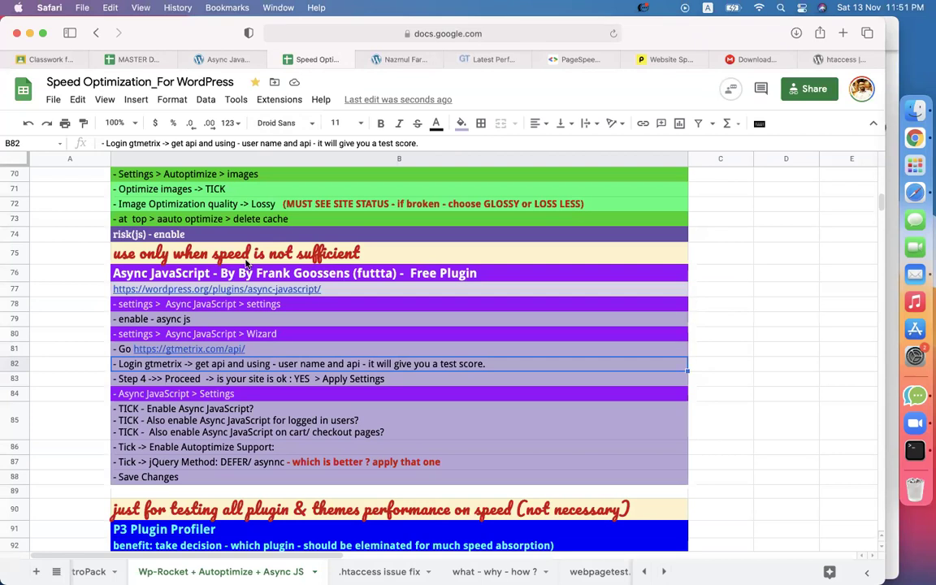
{"action": "left_click", "coordinate": [483, 59]}
{"action": "left_click", "coordinate": [803, 99]}
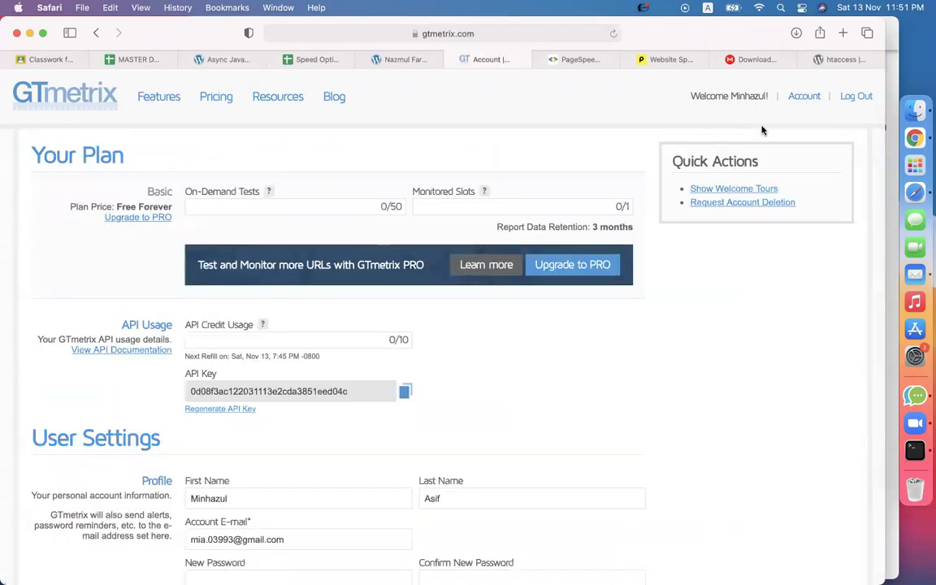
{"action": "scroll", "coordinate": [636, 355], "scroll_direction": "down", "scroll_amount": 4}
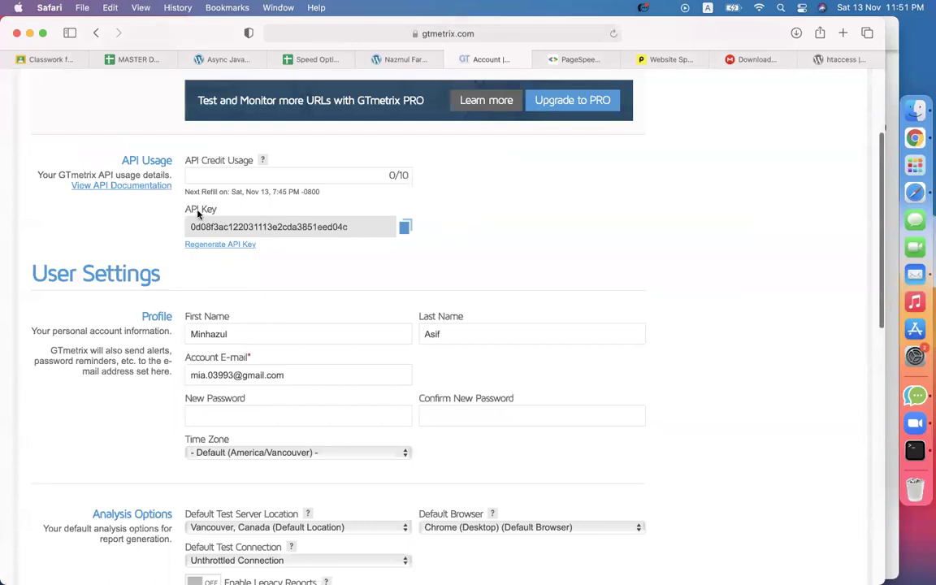
{"action": "left_click", "coordinate": [404, 228]}
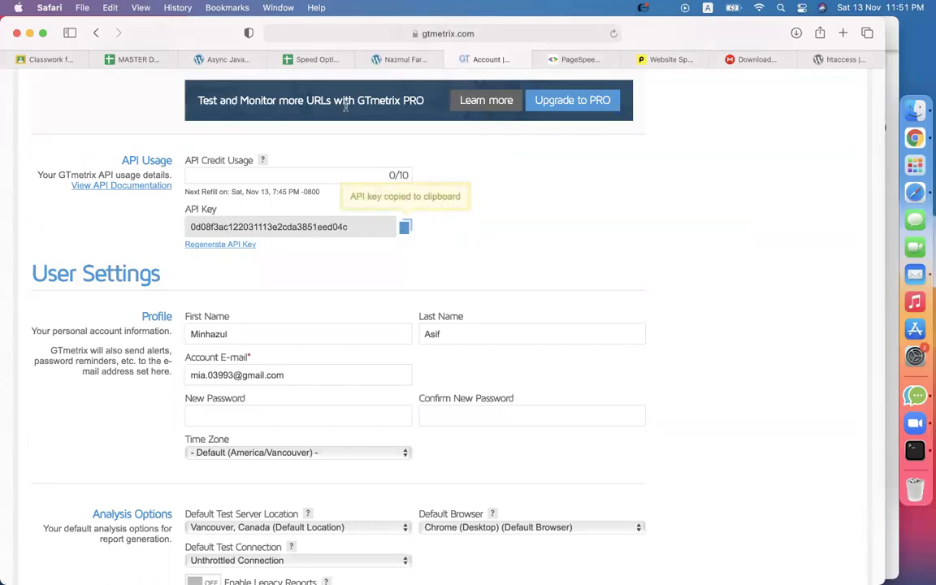
{"action": "left_click", "coordinate": [226, 62]}
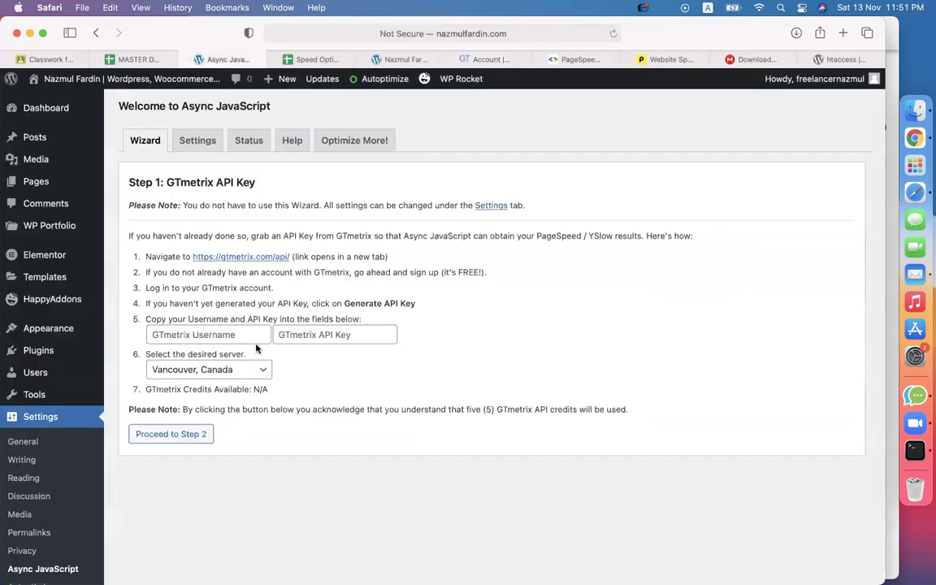
Step: Paste the API key, enter the GTmetrix username, and run the baseline test (99%, 91%, 4.16s)
{"action": "left_click", "coordinate": [314, 339]}
{"action": "key", "text": "super+v"}
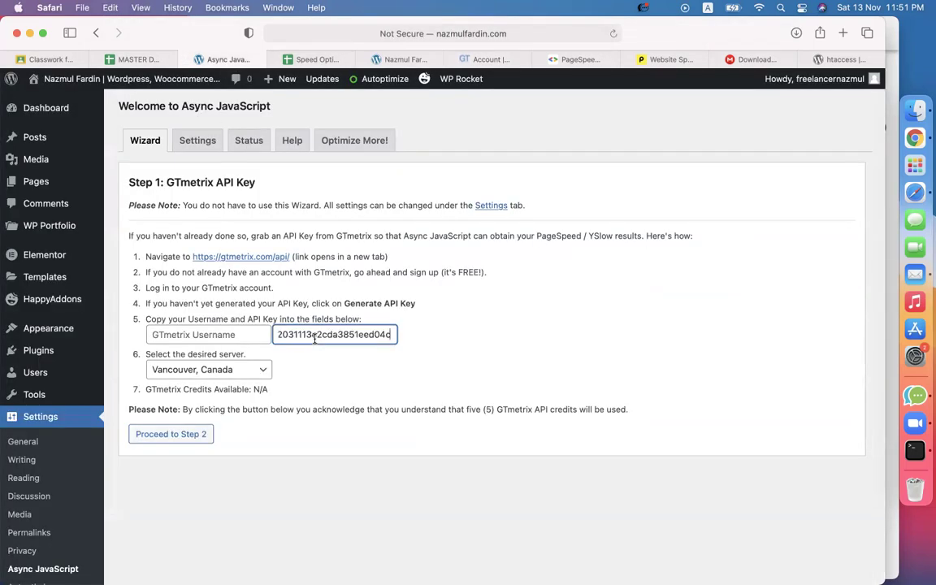
{"action": "left_click", "coordinate": [225, 337]}
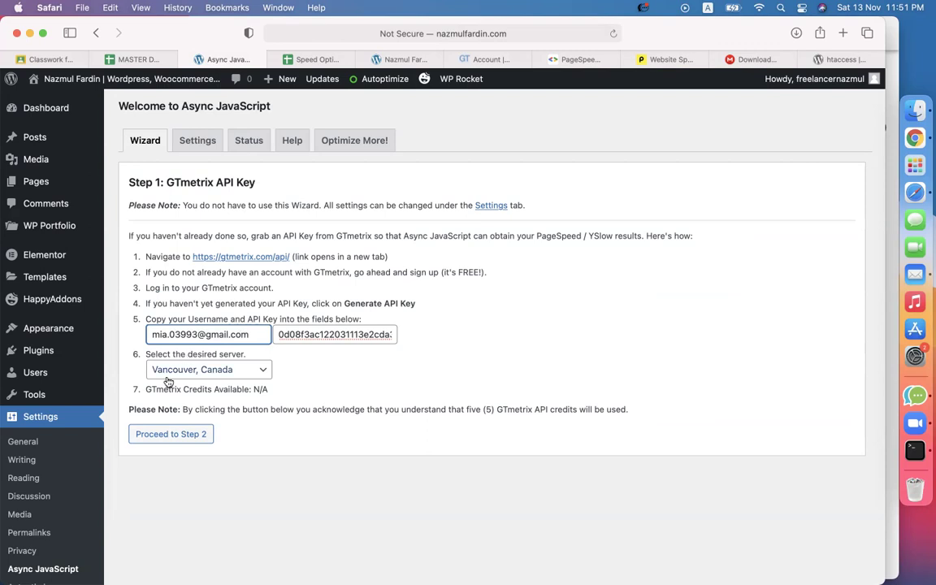
{"action": "left_click", "coordinate": [167, 434]}
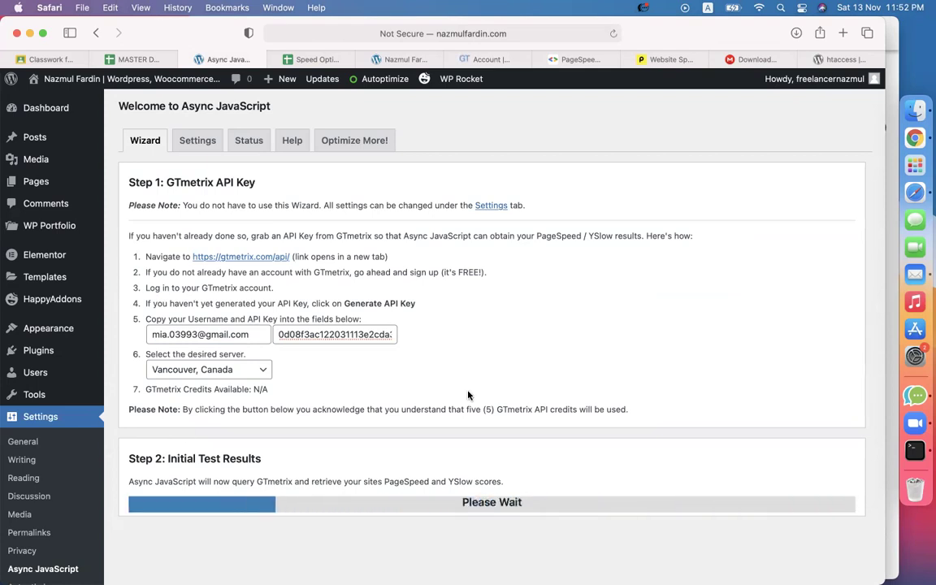
{"action": "scroll", "coordinate": [476, 396], "scroll_direction": "down", "scroll_amount": 3}
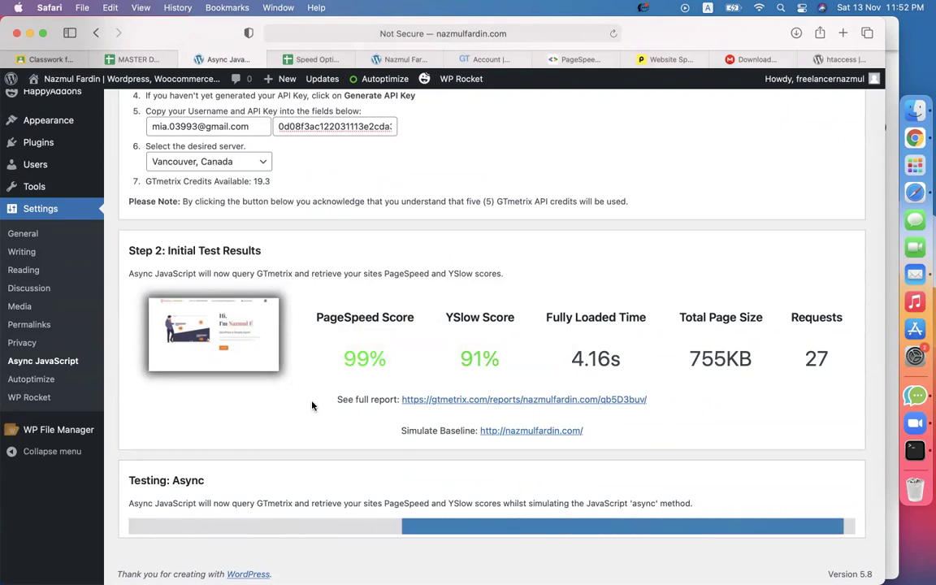
{"action": "left_click", "coordinate": [487, 60]}
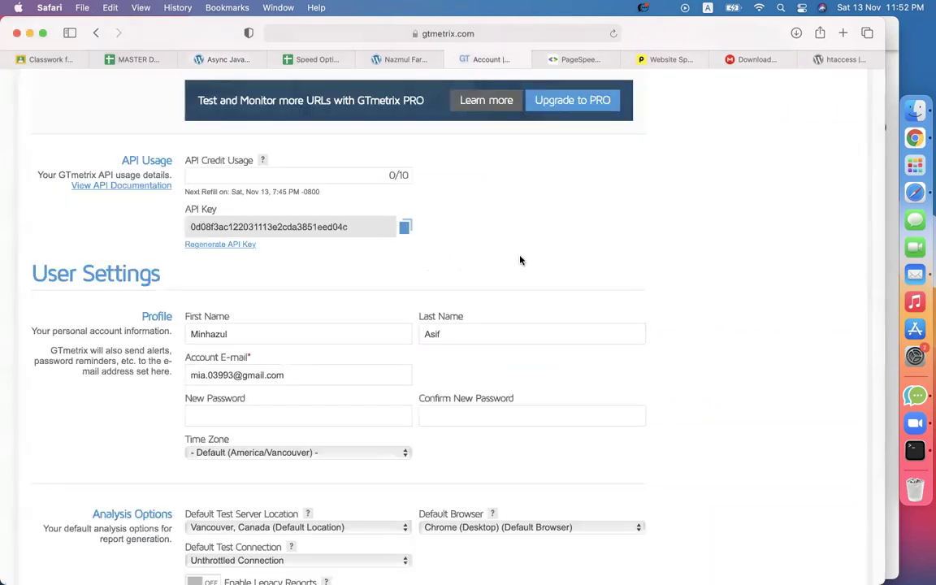
Step: Launch a GTmetrix analysis of the site by pasting its address copied from the front-end tab
{"action": "scroll", "coordinate": [278, 139], "scroll_direction": "up", "scroll_amount": 3}
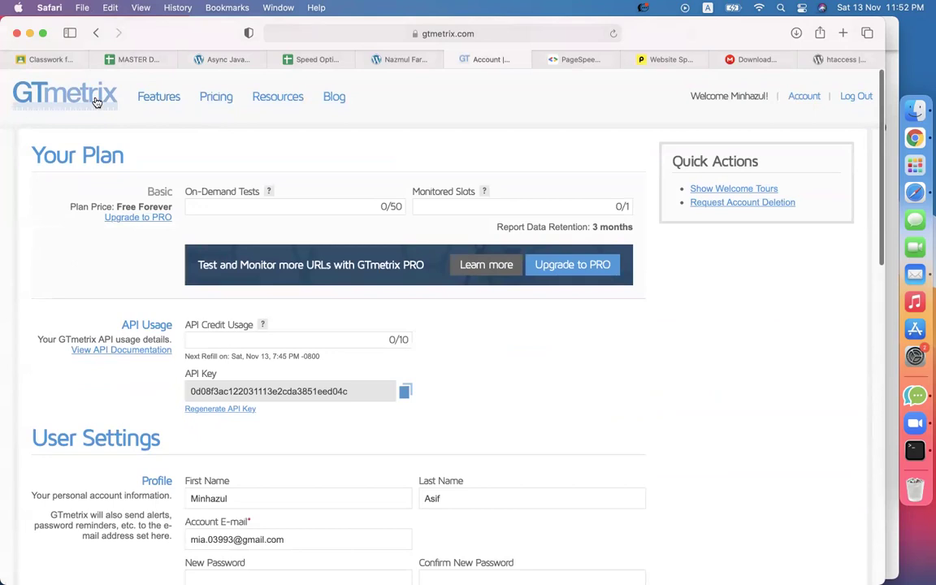
{"action": "left_click", "coordinate": [95, 101]}
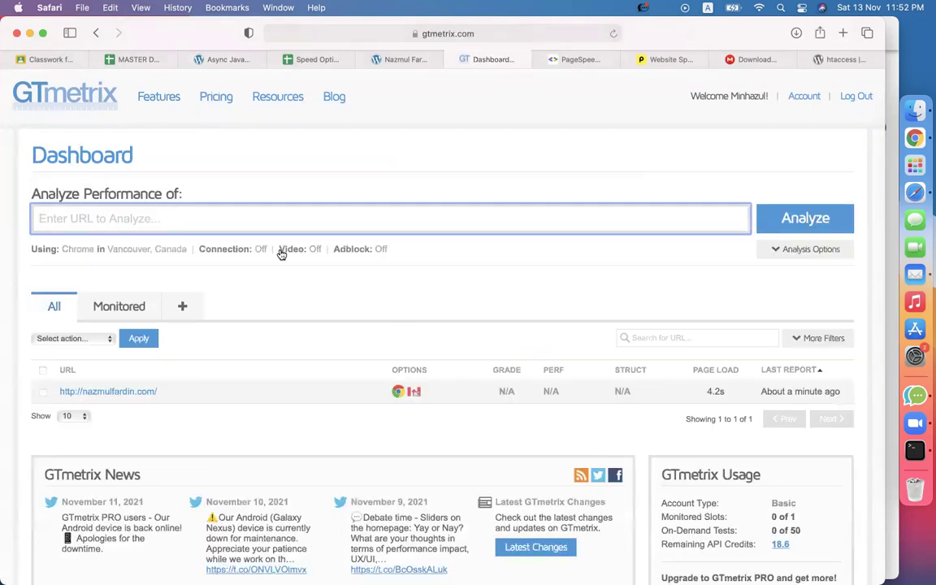
{"action": "key", "text": "super+v"}
{"action": "key", "text": "super+a"}
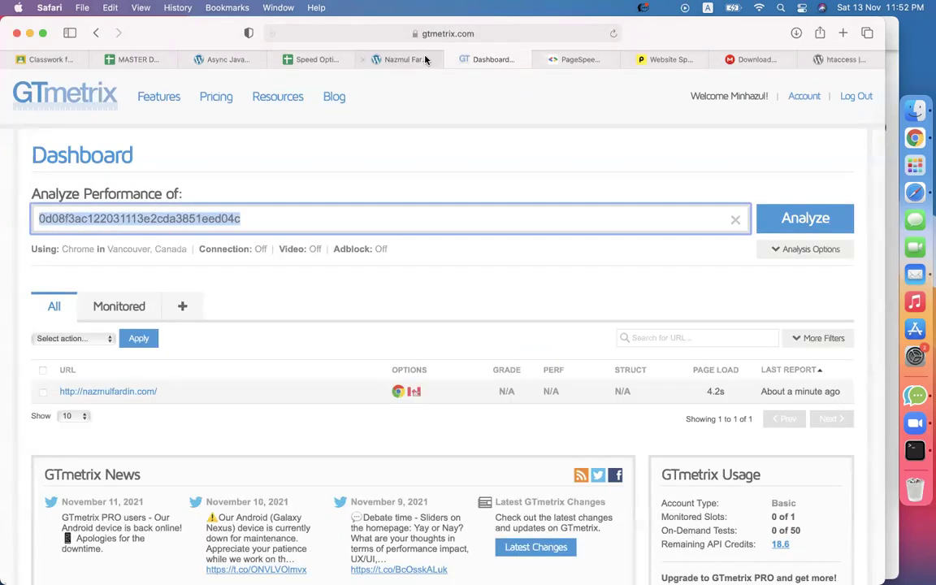
{"action": "left_click", "coordinate": [402, 60]}
{"action": "left_click", "coordinate": [500, 33]}
{"action": "key", "text": "super+c"}
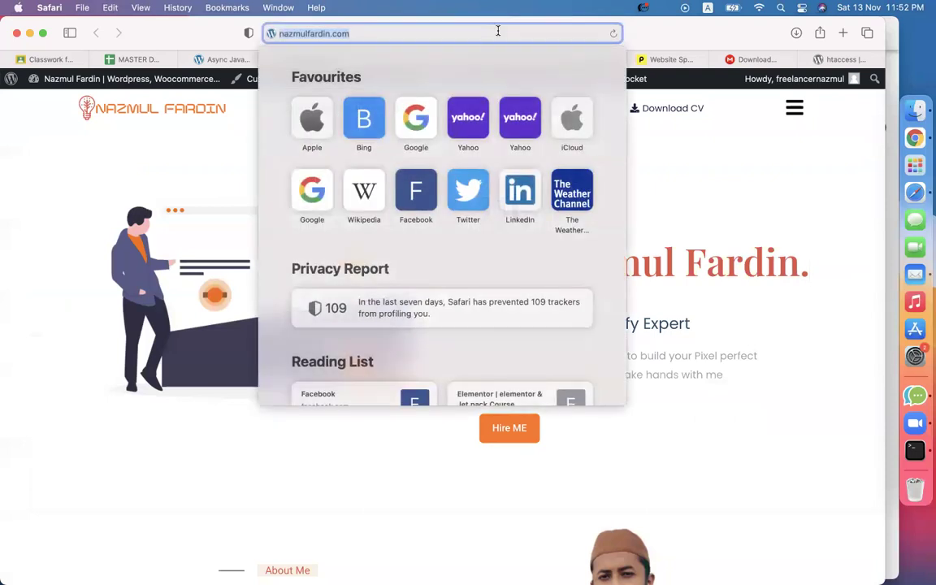
{"action": "key", "text": "Escape"}
{"action": "left_click", "coordinate": [508, 61]}
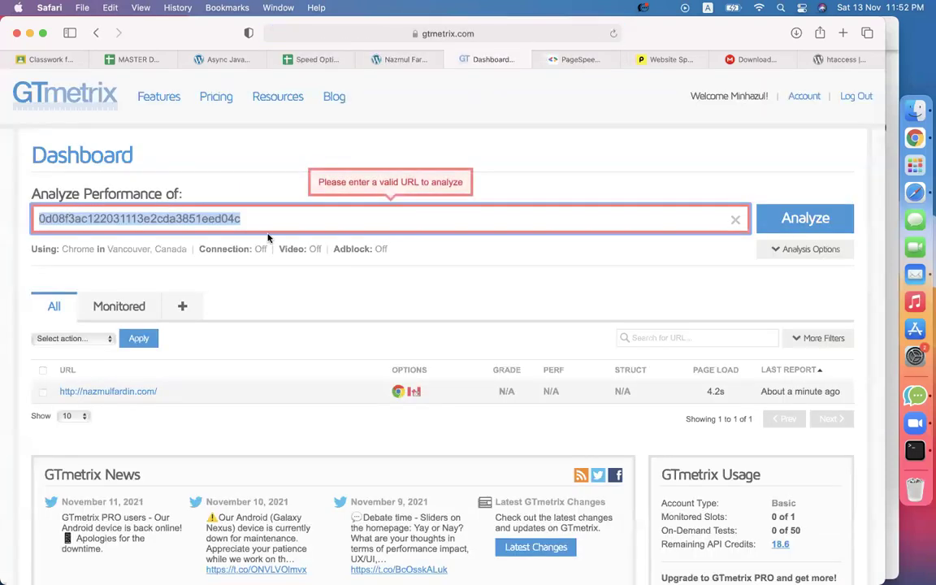
{"action": "key", "text": "super+v"}
{"action": "key", "text": "Return"}
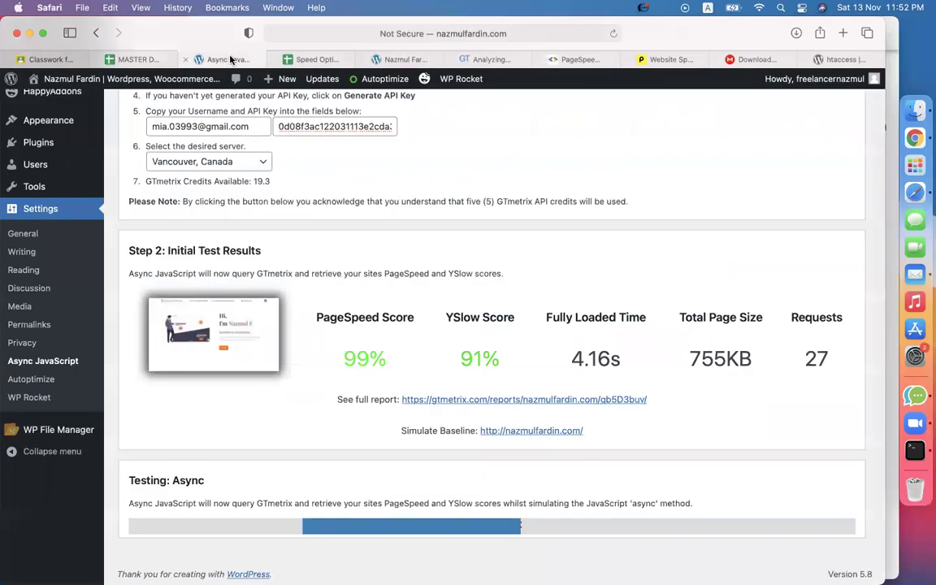
{"action": "left_click", "coordinate": [221, 60]}
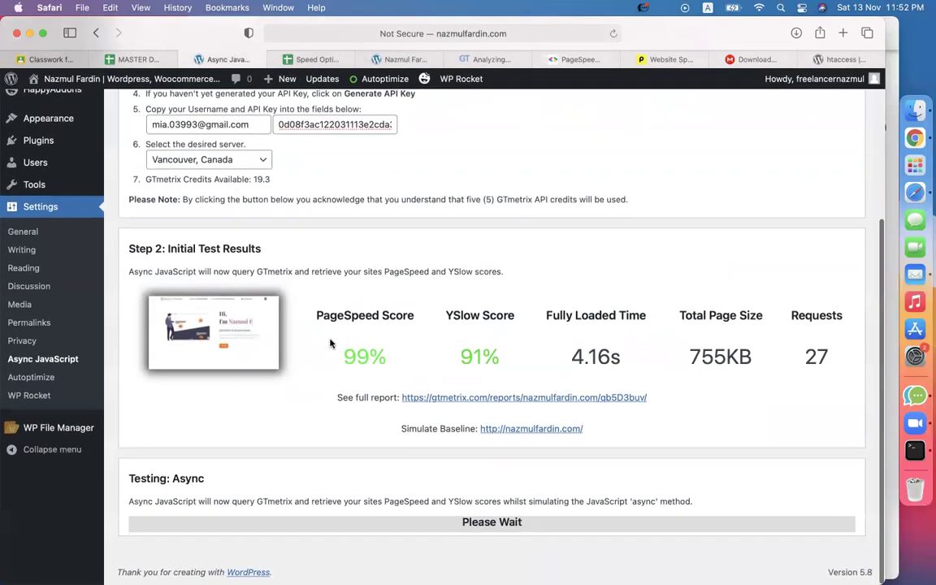
Step: Highlight the baseline PageSpeed 99% and 4.16s load time, then the Async test's 99% score
{"action": "scroll", "coordinate": [188, 481], "scroll_direction": "down", "scroll_amount": 1}
{"action": "double_click", "coordinate": [189, 479]}
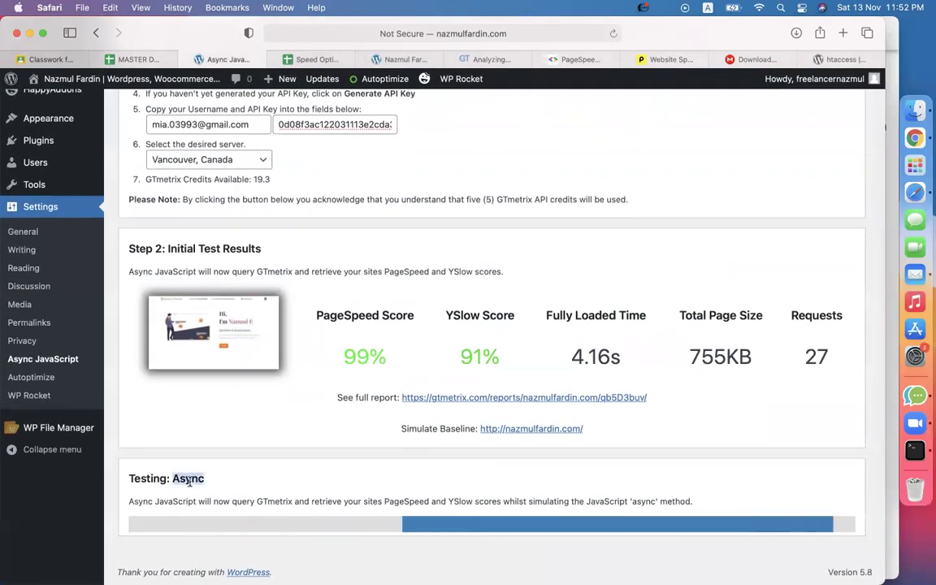
{"action": "scroll", "coordinate": [190, 481], "scroll_direction": "down", "scroll_amount": 2}
{"action": "scroll", "coordinate": [189, 481], "scroll_direction": "down", "scroll_amount": 7}
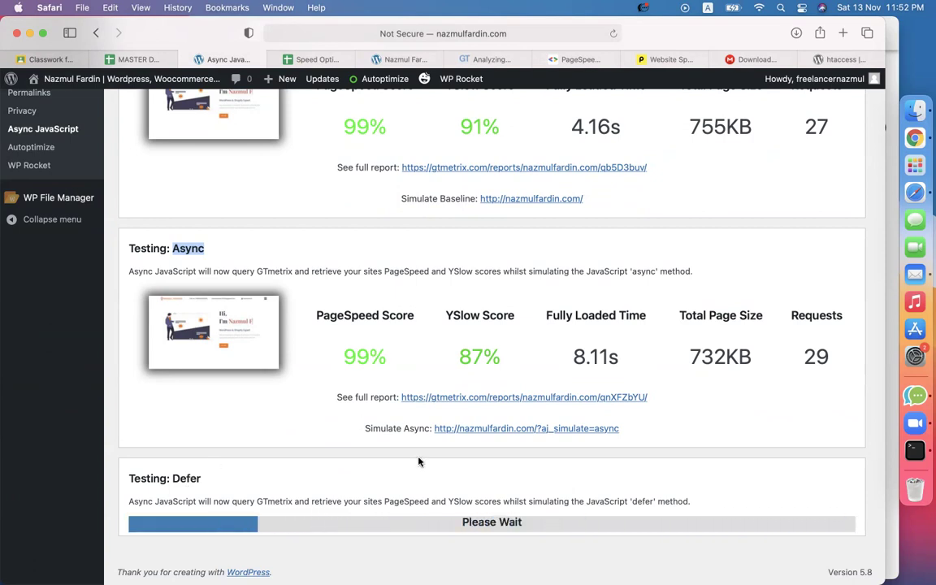
{"action": "scroll", "coordinate": [441, 312], "scroll_direction": "up", "scroll_amount": 2}
{"action": "scroll", "coordinate": [441, 312], "scroll_direction": "up", "scroll_amount": 1}
{"action": "left_click_drag", "start_coordinate": [398, 240], "coordinate": [332, 234]}
{"action": "left_click_drag", "start_coordinate": [619, 234], "coordinate": [537, 232]}
{"action": "scroll", "coordinate": [430, 329], "scroll_direction": "down", "scroll_amount": 5}
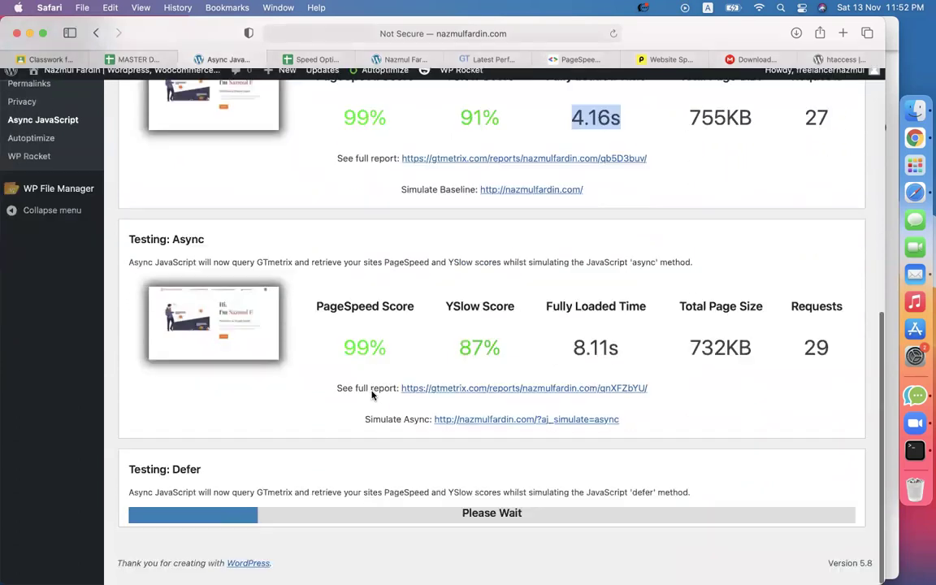
{"action": "double_click", "coordinate": [188, 248]}
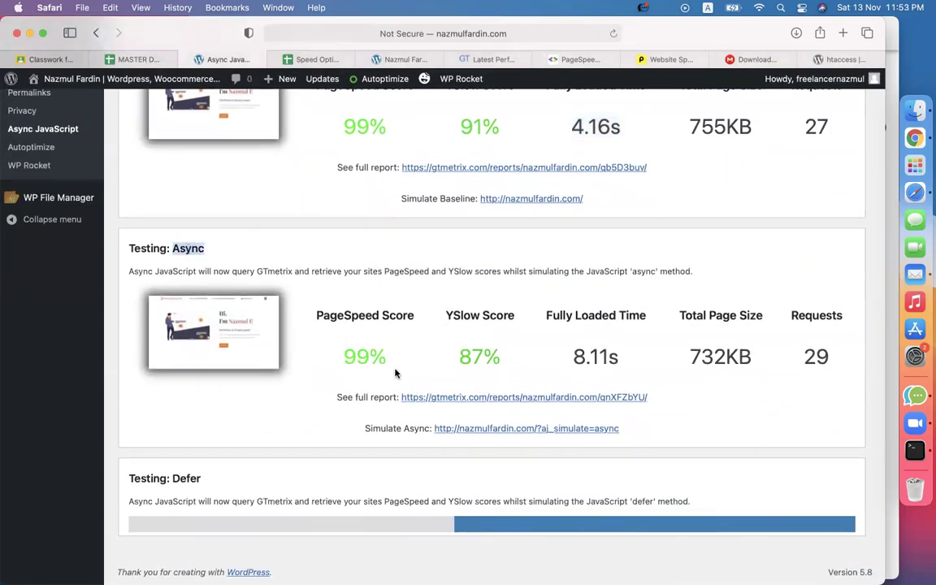
{"action": "left_click_drag", "start_coordinate": [391, 359], "coordinate": [290, 295]}
{"action": "scroll", "coordinate": [290, 296], "scroll_direction": "up", "scroll_amount": 7}
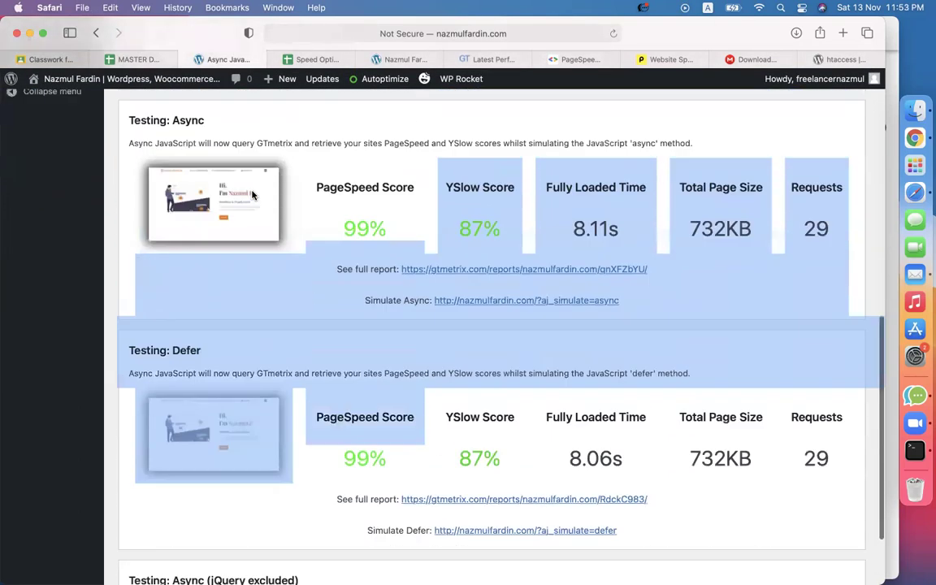
{"action": "left_click", "coordinate": [303, 186]}
{"action": "left_click_drag", "start_coordinate": [361, 282], "coordinate": [572, 282]}
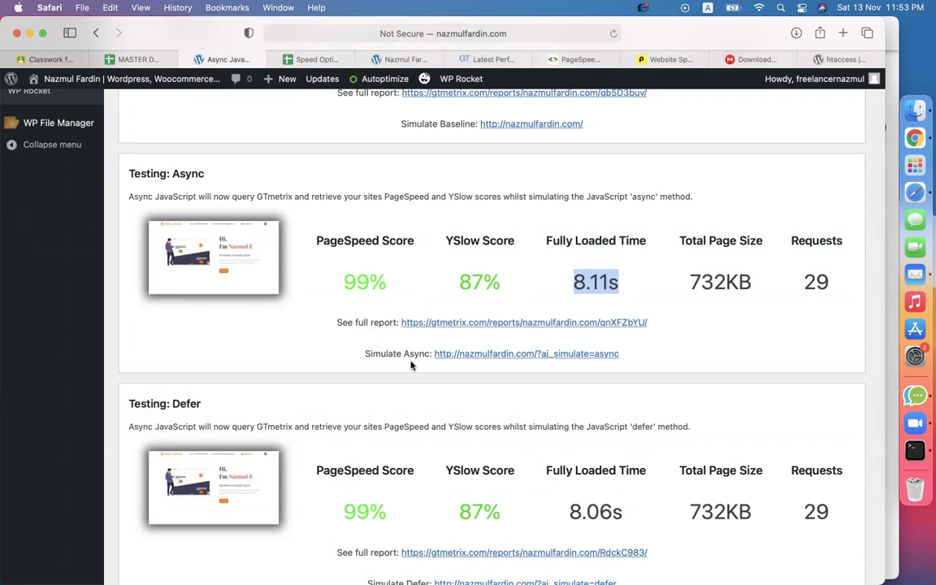
Step: Compare the Async and Defer load times, 8.11s versus 8.06s
{"action": "double_click", "coordinate": [195, 403]}
{"action": "scroll", "coordinate": [302, 418], "scroll_direction": "down", "scroll_amount": 4}
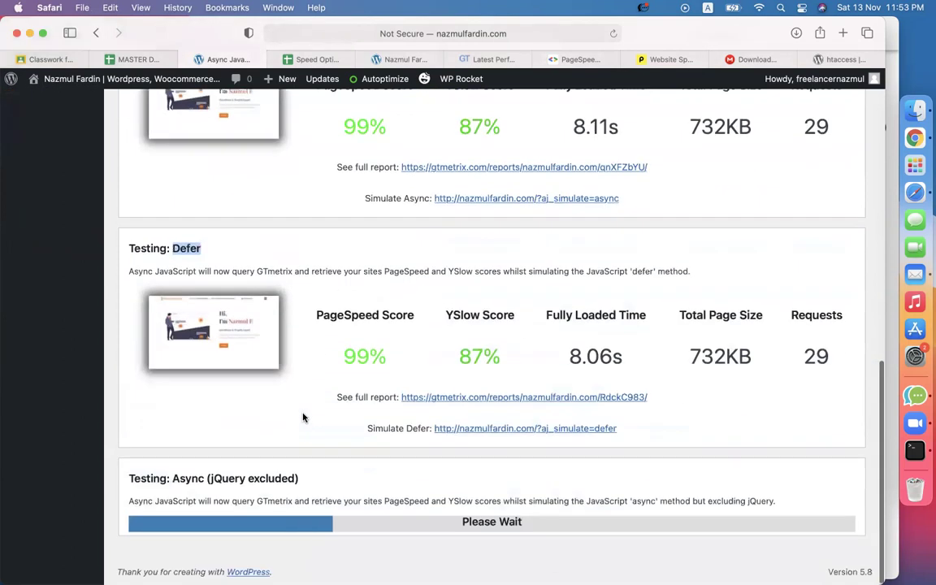
{"action": "left_click_drag", "start_coordinate": [388, 357], "coordinate": [357, 356]}
{"action": "left_click_drag", "start_coordinate": [388, 126], "coordinate": [341, 126]}
{"action": "scroll", "coordinate": [611, 184], "scroll_direction": "up", "scroll_amount": 2}
{"action": "left_click_drag", "start_coordinate": [623, 161], "coordinate": [560, 165]}
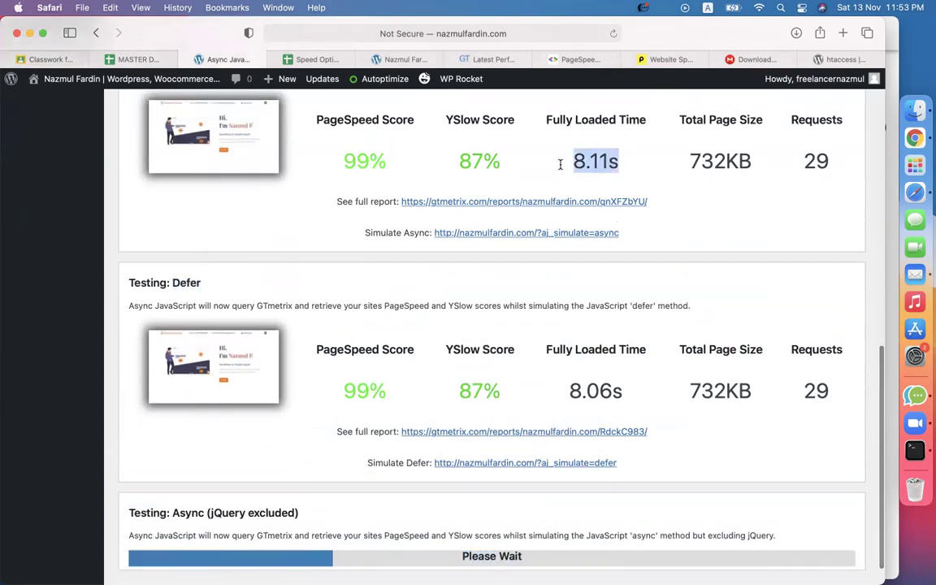
{"action": "left_click_drag", "start_coordinate": [629, 396], "coordinate": [563, 390]}
{"action": "left_click", "coordinate": [587, 393]}
Step: Highlight the Async (jQuery excluded) results: PageSpeed 98% and 5.18s load time
{"action": "scroll", "coordinate": [589, 391], "scroll_direction": "down", "scroll_amount": 5}
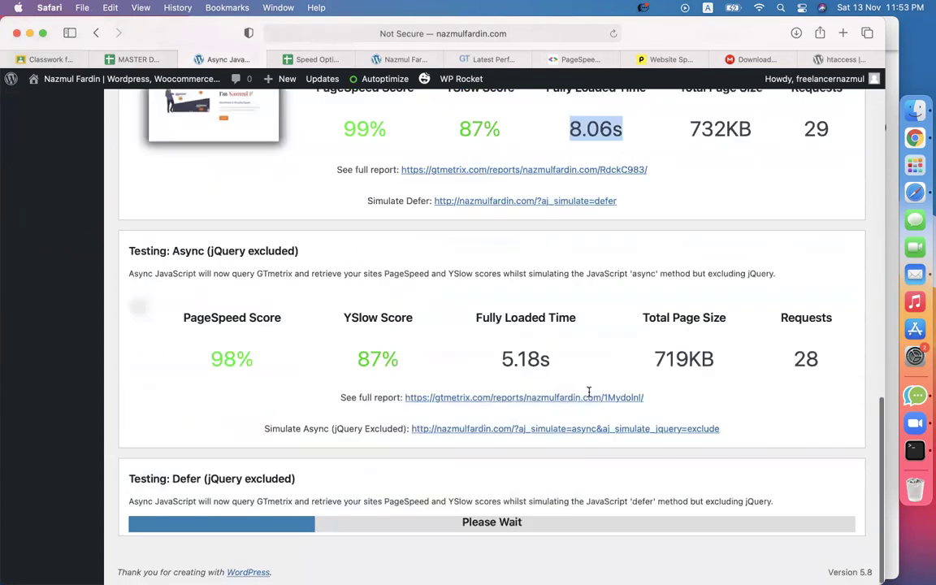
{"action": "scroll", "coordinate": [358, 309], "scroll_direction": "up", "scroll_amount": 5}
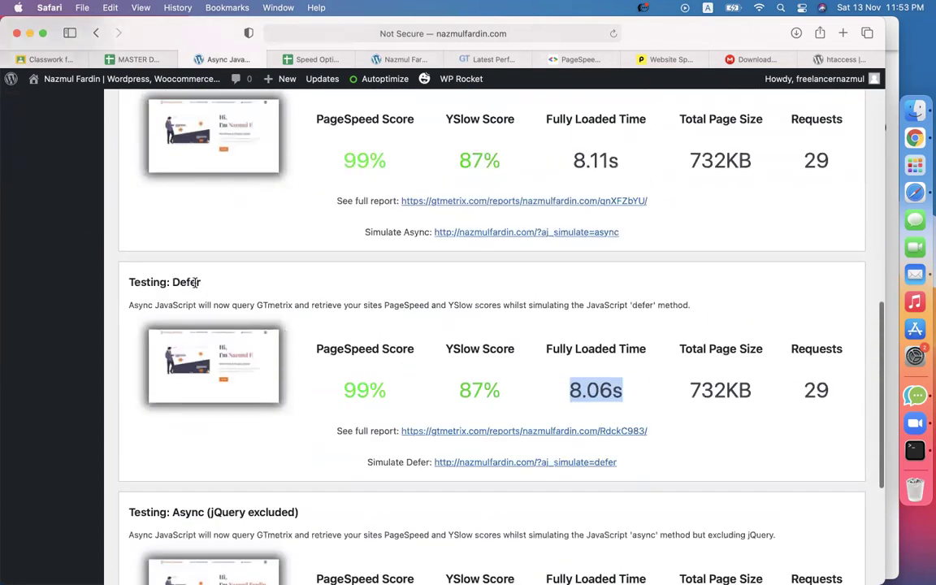
{"action": "scroll", "coordinate": [195, 282], "scroll_direction": "up", "scroll_amount": 3}
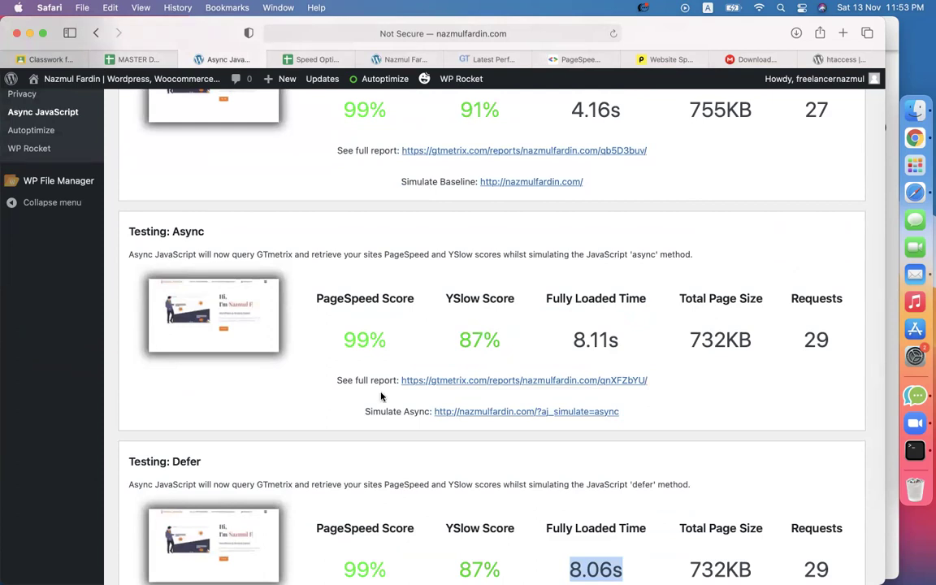
{"action": "scroll", "coordinate": [342, 455], "scroll_direction": "down", "scroll_amount": 5}
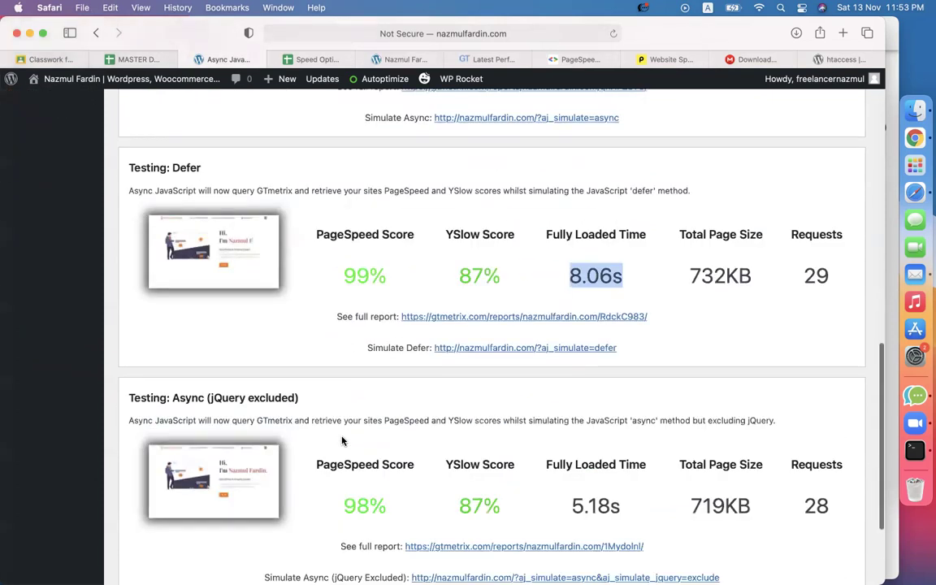
{"action": "double_click", "coordinate": [186, 399]}
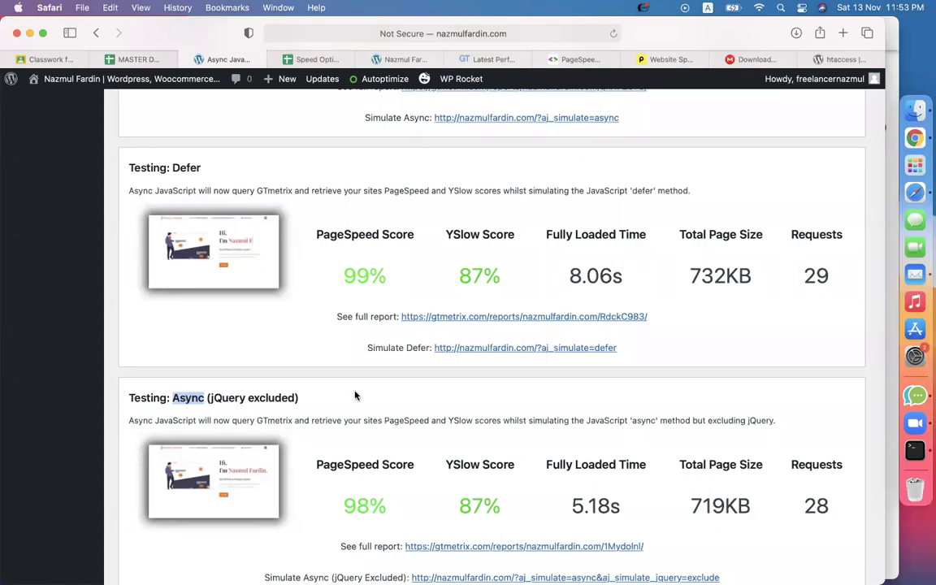
{"action": "left_click_drag", "start_coordinate": [393, 505], "coordinate": [341, 505]}
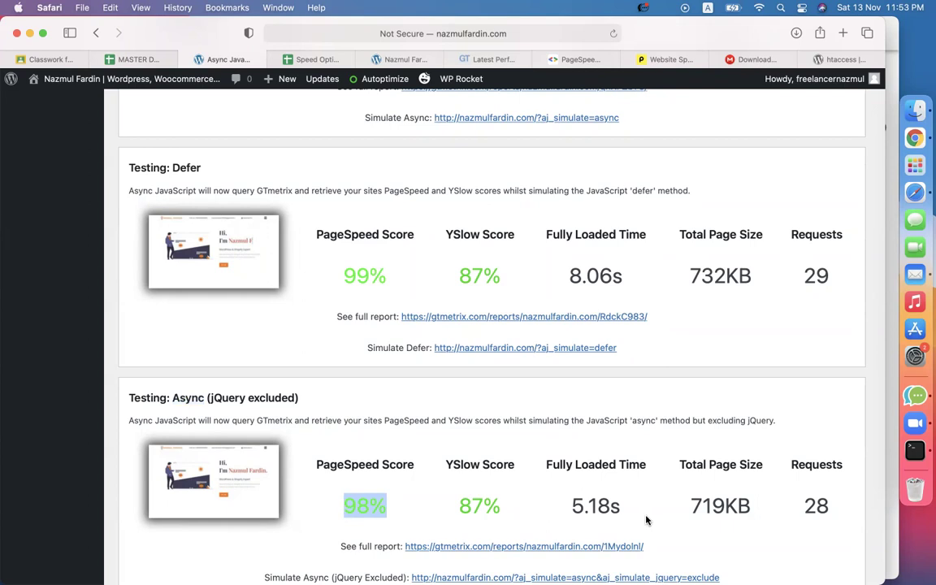
{"action": "left_click_drag", "start_coordinate": [666, 505], "coordinate": [573, 504]}
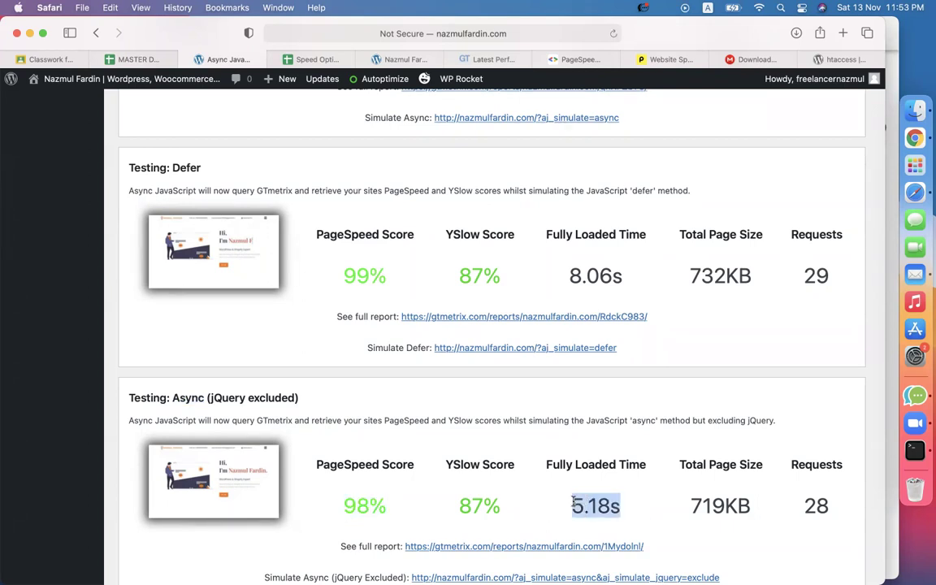
{"action": "scroll", "coordinate": [574, 504], "scroll_direction": "down", "scroll_amount": 10}
Step: Compare the 99% scores and the 5.18s load time against Defer (jQuery excluded) at 4.42s
{"action": "scroll", "coordinate": [522, 382], "scroll_direction": "up", "scroll_amount": 10}
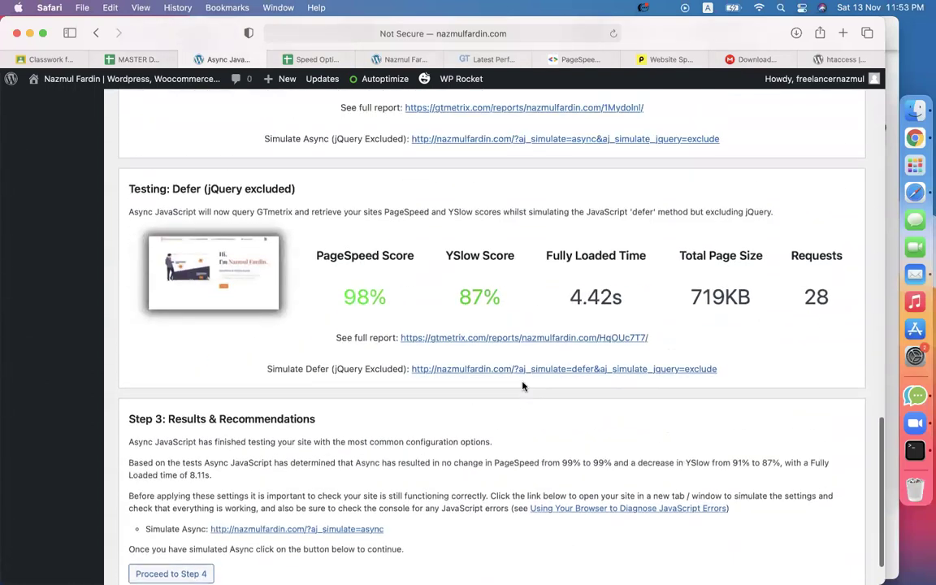
{"action": "scroll", "coordinate": [523, 387], "scroll_direction": "down", "scroll_amount": 3}
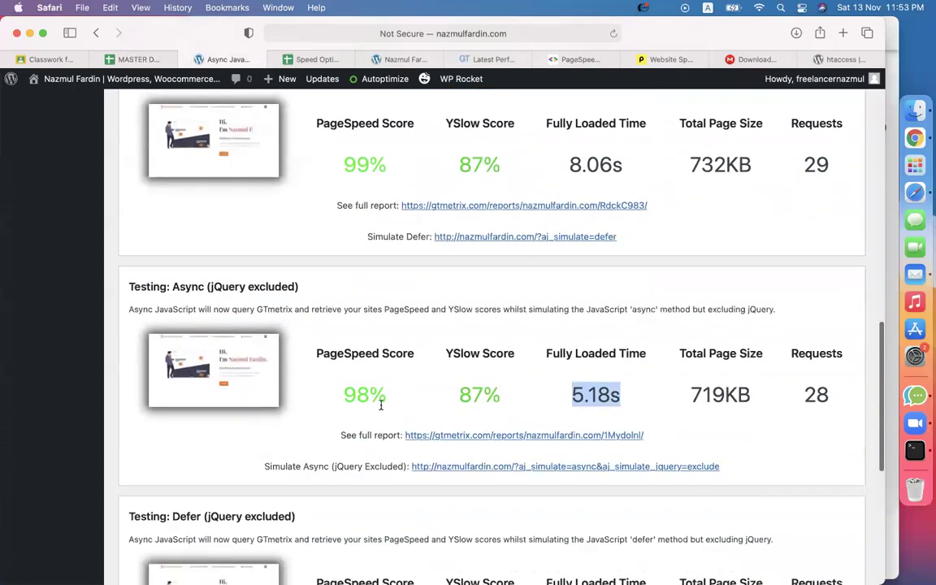
{"action": "triple_click", "coordinate": [616, 395]}
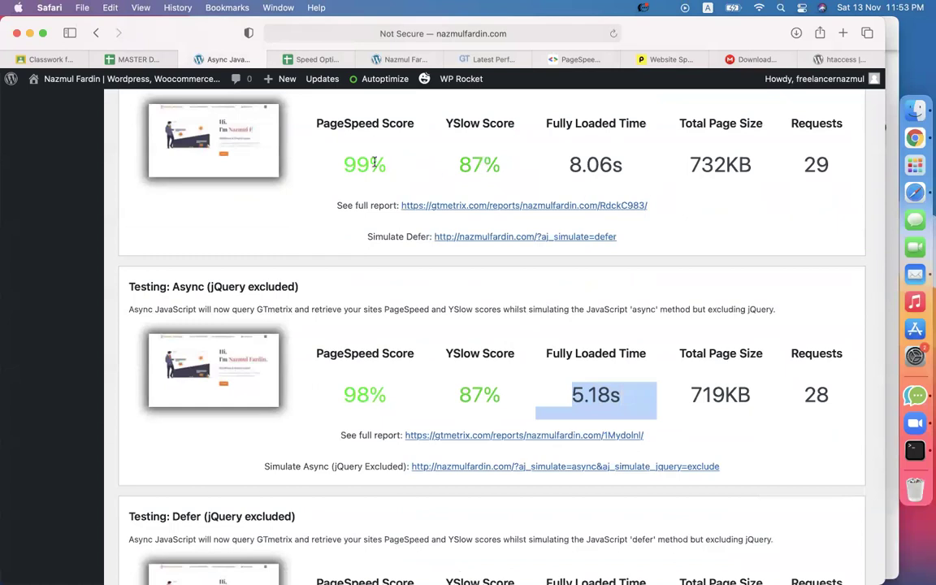
{"action": "triple_click", "coordinate": [374, 162]}
{"action": "left_click", "coordinate": [341, 164]}
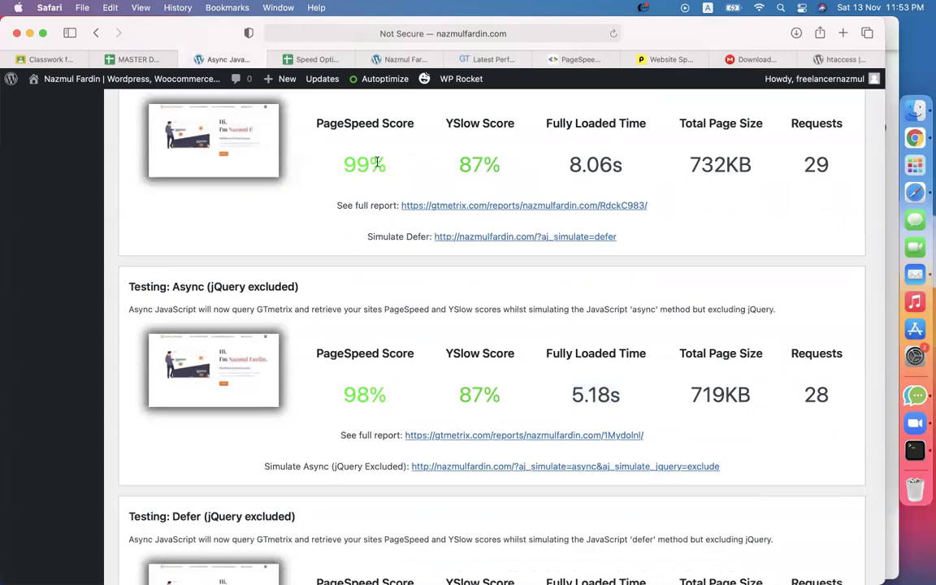
{"action": "triple_click", "coordinate": [326, 148]}
{"action": "left_click", "coordinate": [375, 163]}
{"action": "left_click_drag", "start_coordinate": [626, 400], "coordinate": [559, 394]}
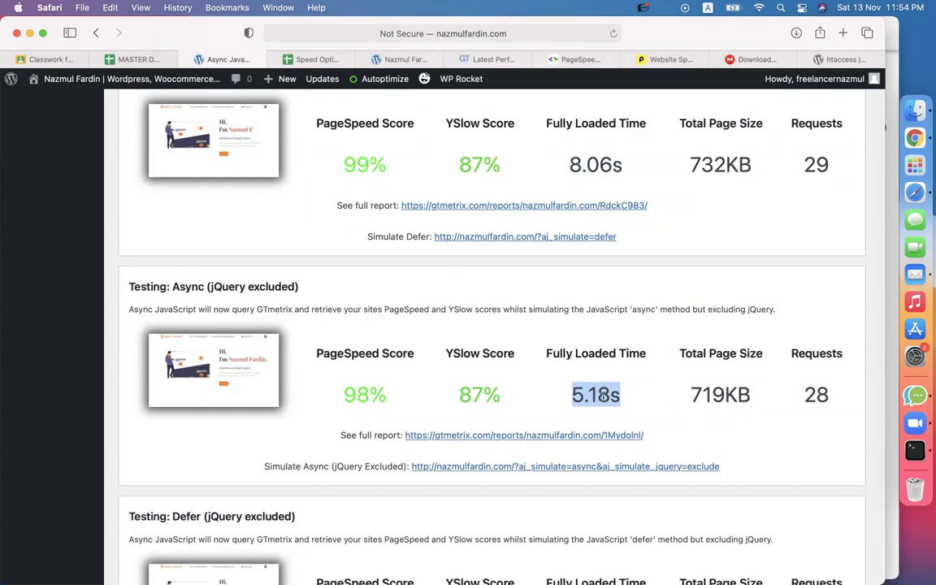
{"action": "left_click", "coordinate": [582, 162]}
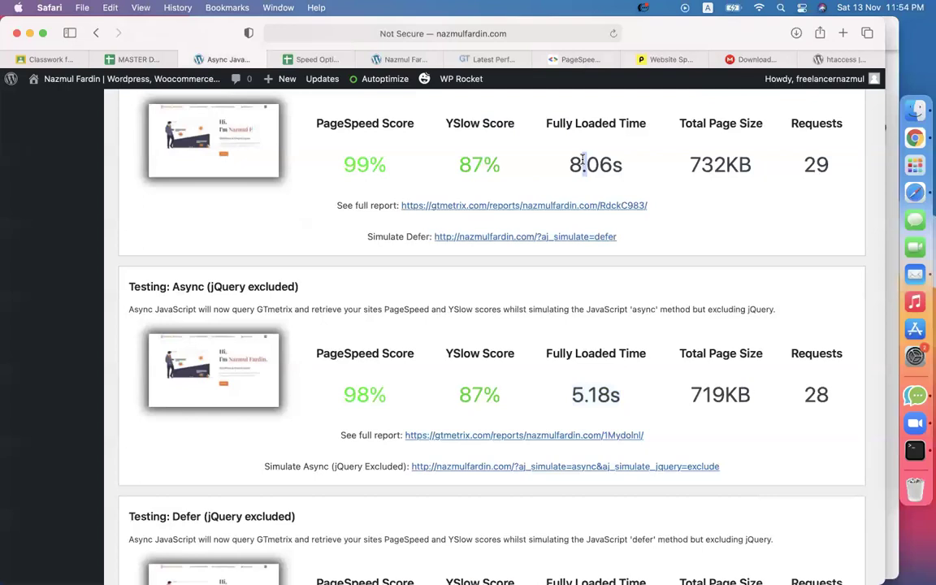
{"action": "double_click", "coordinate": [601, 394]}
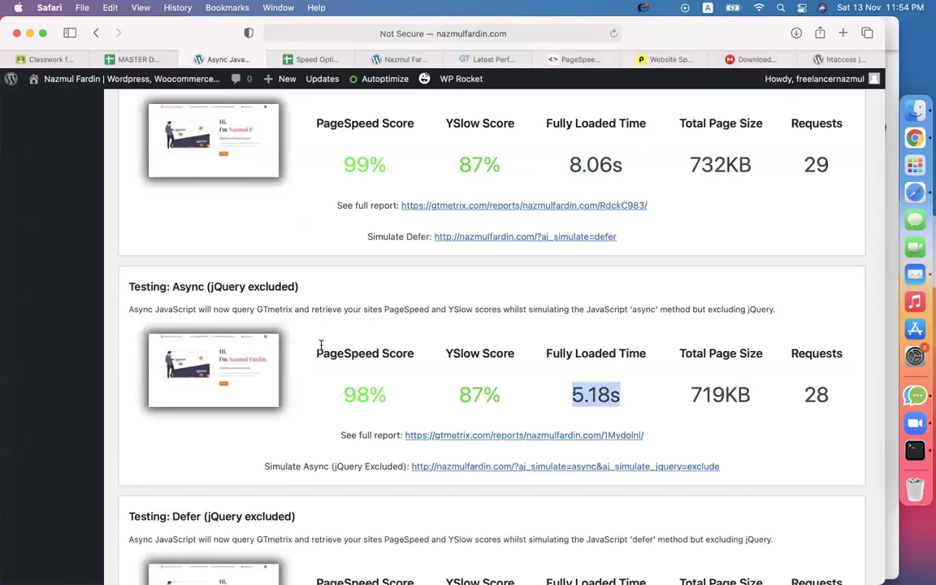
{"action": "scroll", "coordinate": [321, 345], "scroll_direction": "down", "scroll_amount": 5}
{"action": "left_click_drag", "start_coordinate": [344, 397], "coordinate": [370, 398]}
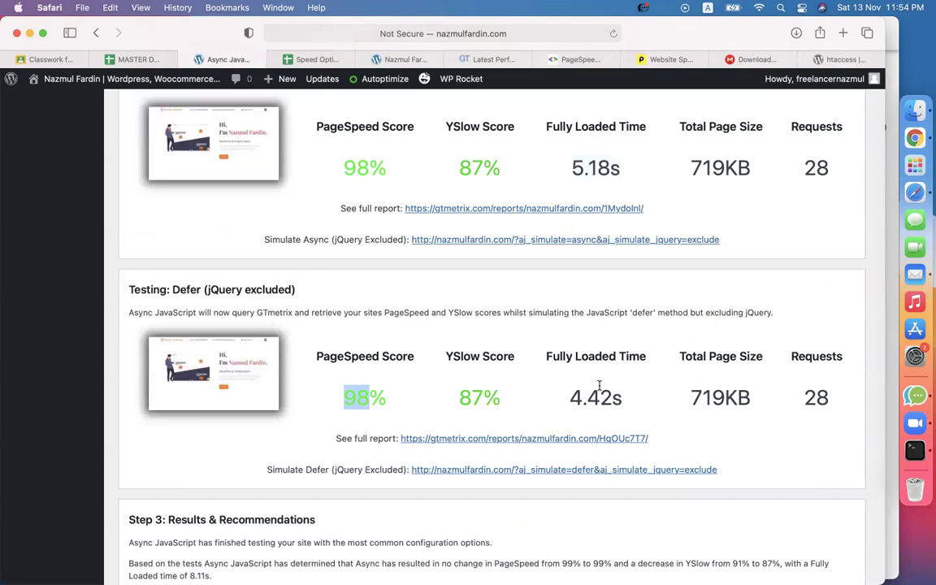
{"action": "left_click_drag", "start_coordinate": [621, 398], "coordinate": [568, 397]}
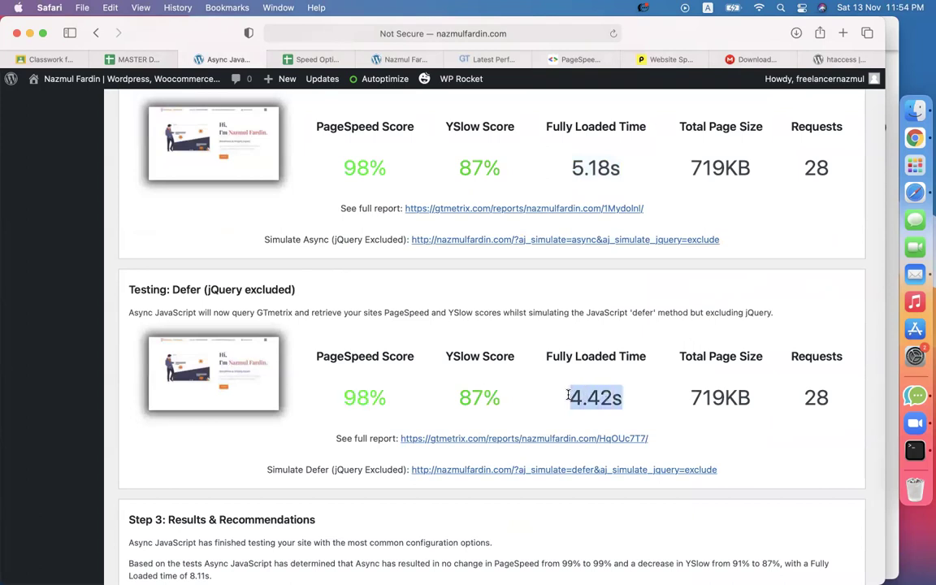
Step: Point out the 'jQuery excluded' Defer and Async headings and the 4.42s load time
{"action": "double_click", "coordinate": [180, 290]}
{"action": "left_click", "coordinate": [206, 290]}
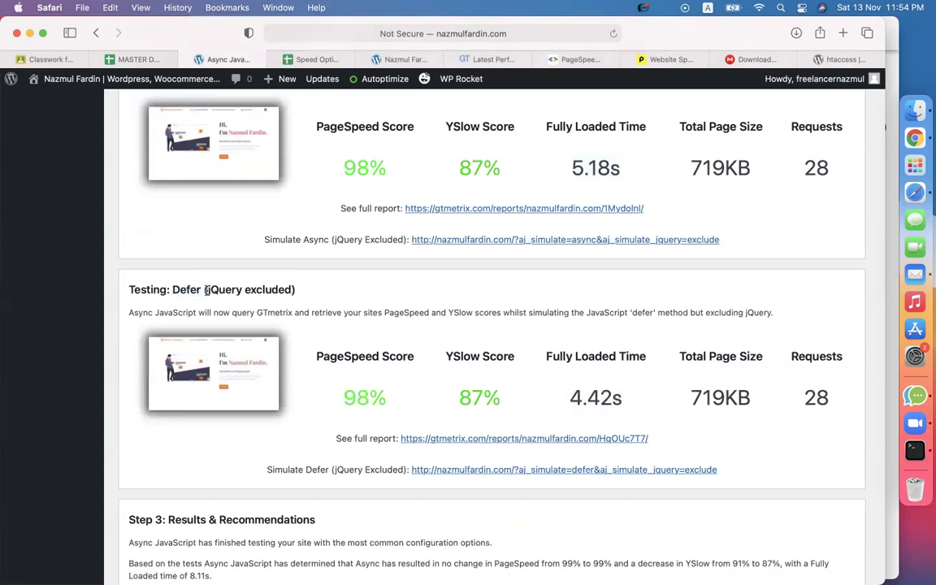
{"action": "left_click_drag", "start_coordinate": [206, 290], "coordinate": [300, 291]}
{"action": "scroll", "coordinate": [299, 293], "scroll_direction": "up", "scroll_amount": 5}
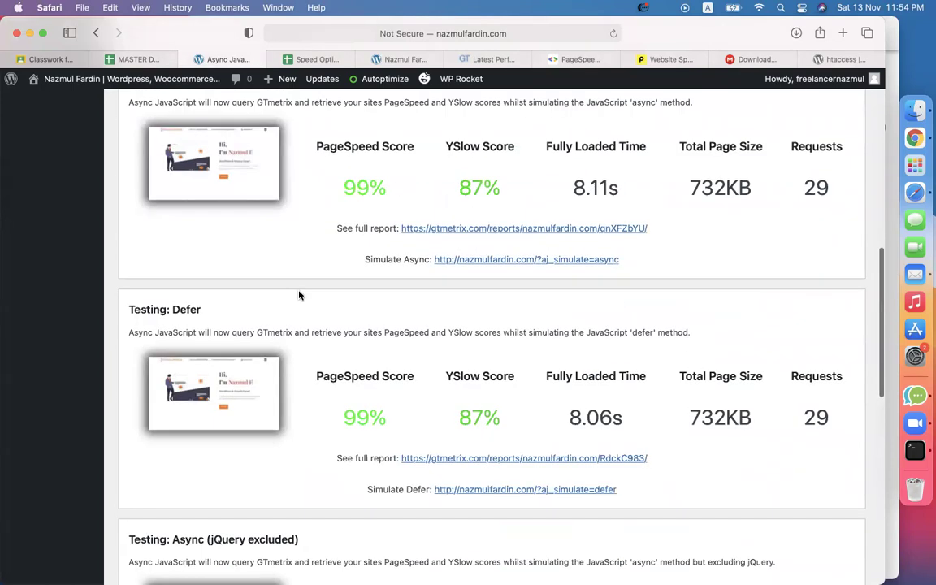
{"action": "scroll", "coordinate": [299, 280], "scroll_direction": "up", "scroll_amount": 3}
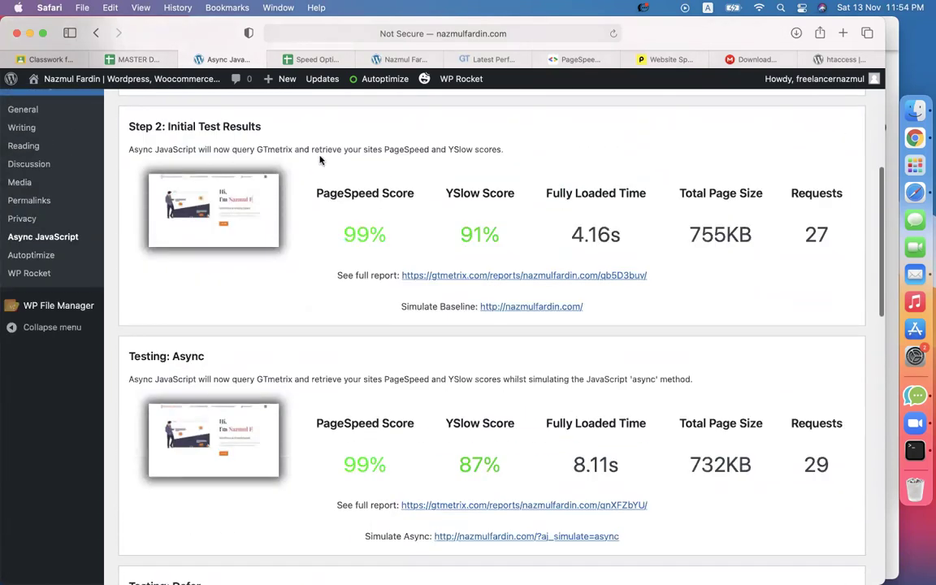
{"action": "scroll", "coordinate": [320, 160], "scroll_direction": "down", "scroll_amount": 5}
{"action": "scroll", "coordinate": [187, 154], "scroll_direction": "down", "scroll_amount": 3}
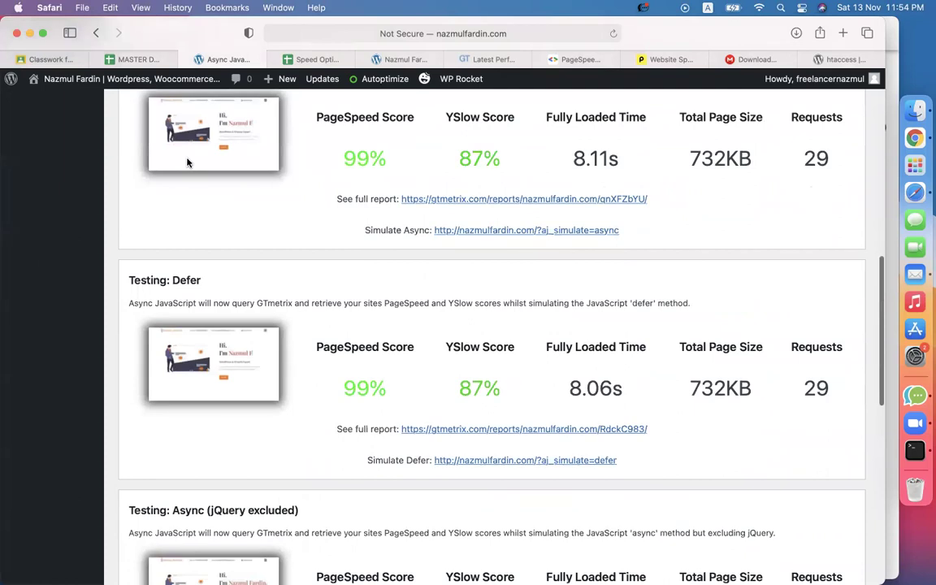
{"action": "scroll", "coordinate": [183, 246], "scroll_direction": "down", "scroll_amount": 5}
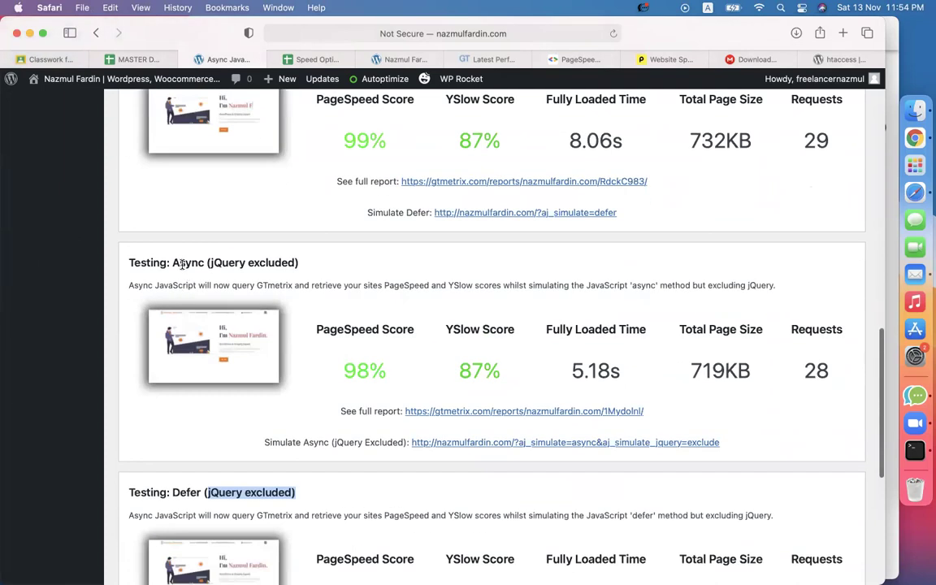
{"action": "left_click_drag", "start_coordinate": [213, 262], "coordinate": [501, 265]}
{"action": "scroll", "coordinate": [244, 463], "scroll_direction": "down", "scroll_amount": 2}
{"action": "left_click_drag", "start_coordinate": [206, 408], "coordinate": [314, 409]}
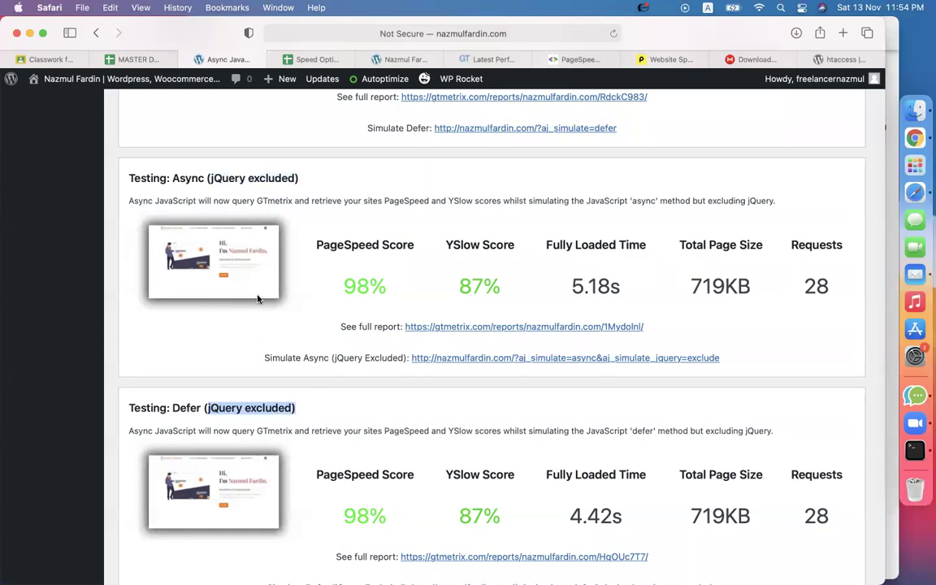
{"action": "scroll", "coordinate": [260, 333], "scroll_direction": "down", "scroll_amount": 2}
{"action": "left_click", "coordinate": [585, 436]}
{"action": "double_click", "coordinate": [585, 436]}
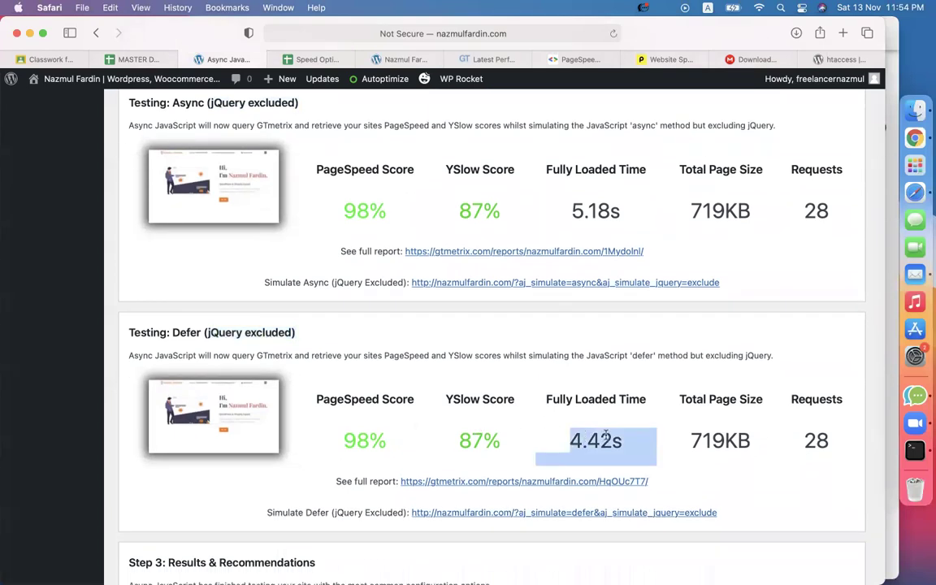
{"action": "left_click", "coordinate": [189, 333]}
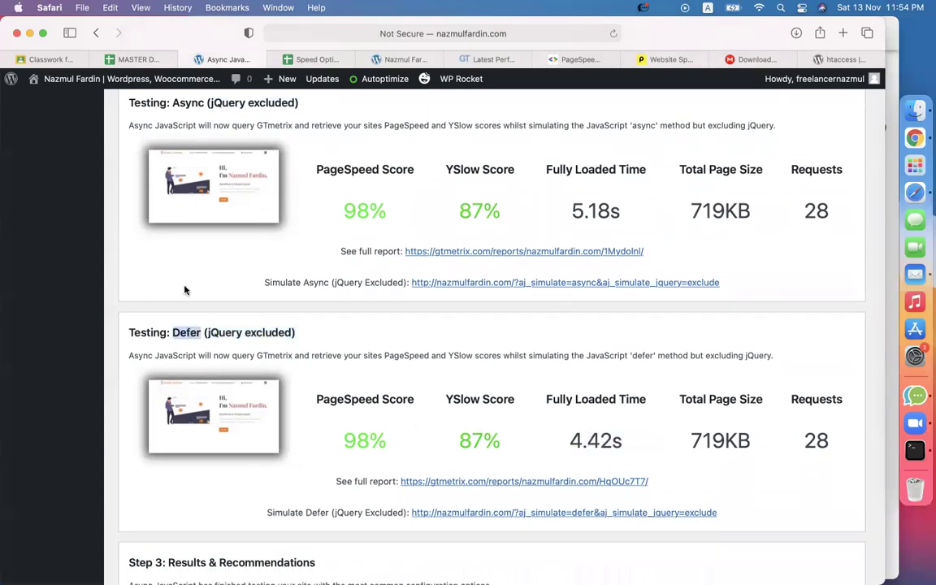
{"action": "left_click", "coordinate": [324, 59]}
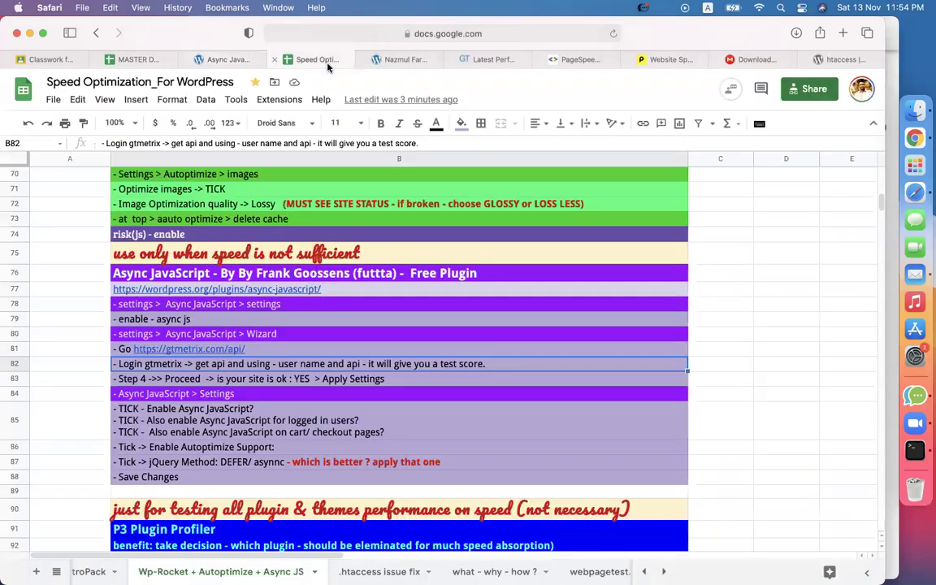
Step: Review notes B83 and B84 on Step 4 and the settings, then return to the wizard's Step 3
{"action": "left_click", "coordinate": [236, 379]}
{"action": "left_click", "coordinate": [171, 394]}
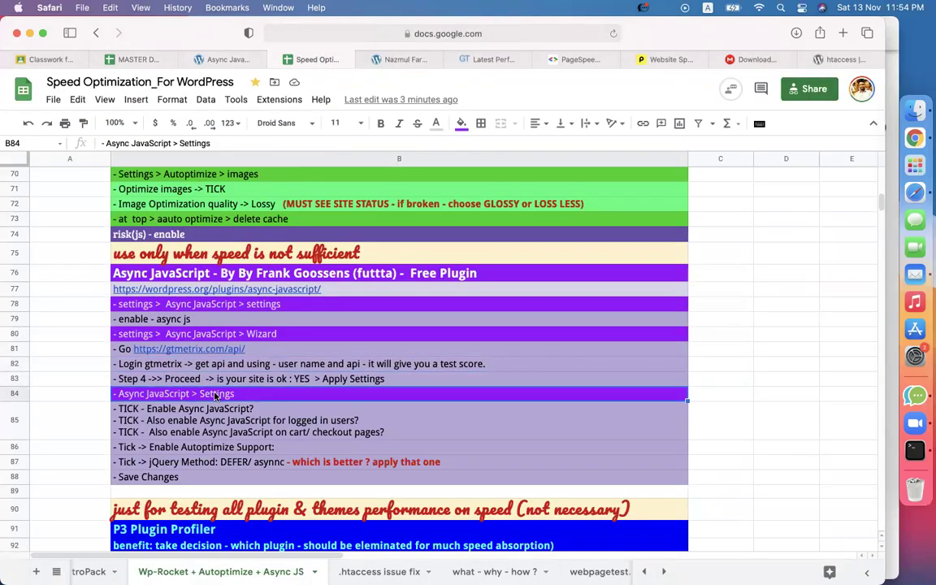
{"action": "left_click", "coordinate": [213, 59]}
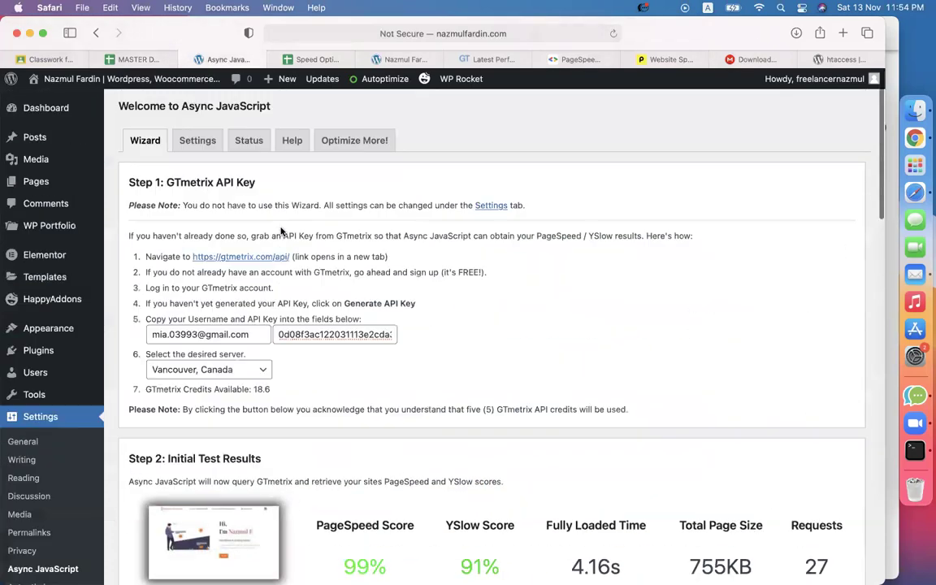
{"action": "scroll", "coordinate": [281, 232], "scroll_direction": "down", "scroll_amount": 15}
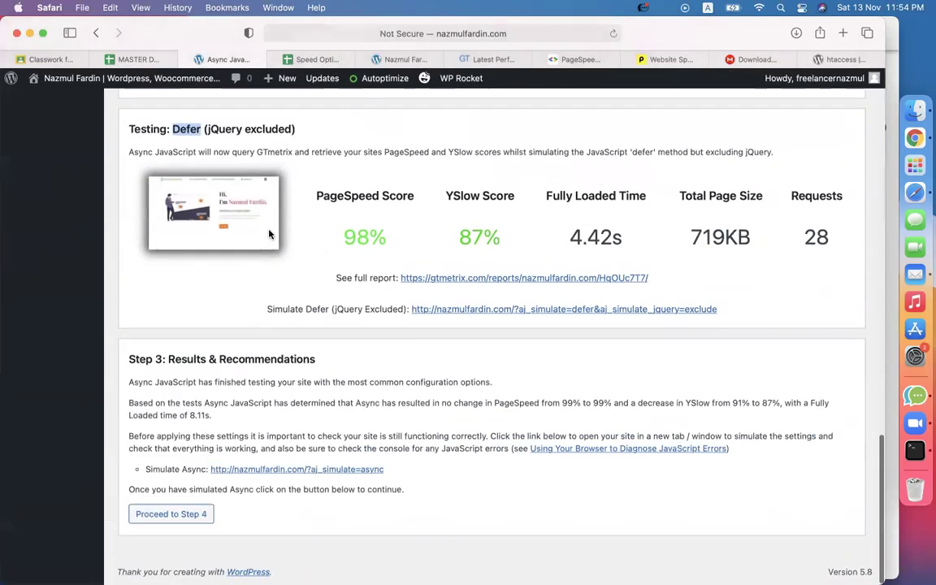
{"action": "scroll", "coordinate": [244, 215], "scroll_direction": "up", "scroll_amount": 15}
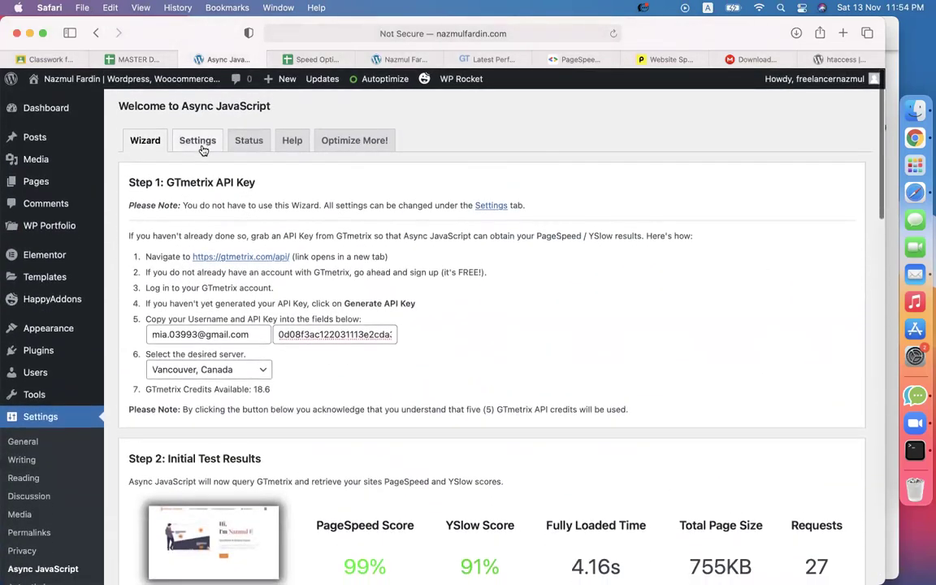
Step: On the Async JavaScript Settings tab, switch the script loading method to Defer
{"action": "left_click", "coordinate": [198, 141]}
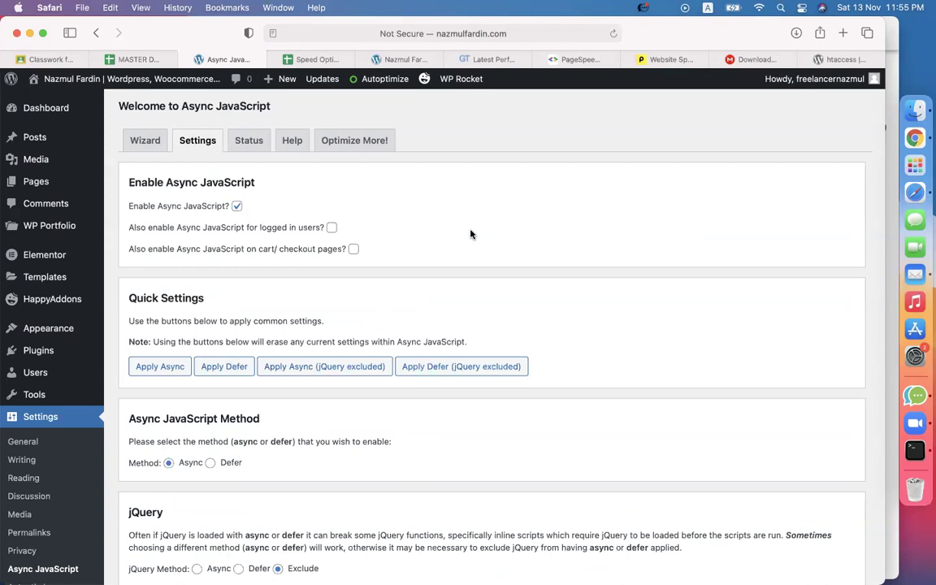
{"action": "scroll", "coordinate": [545, 255], "scroll_direction": "down", "scroll_amount": 3}
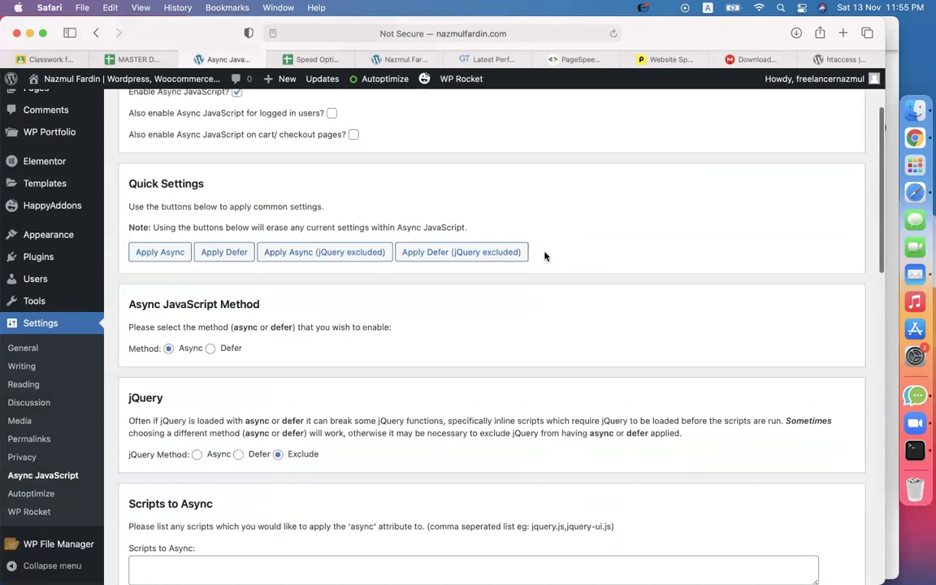
{"action": "triple_click", "coordinate": [158, 186]}
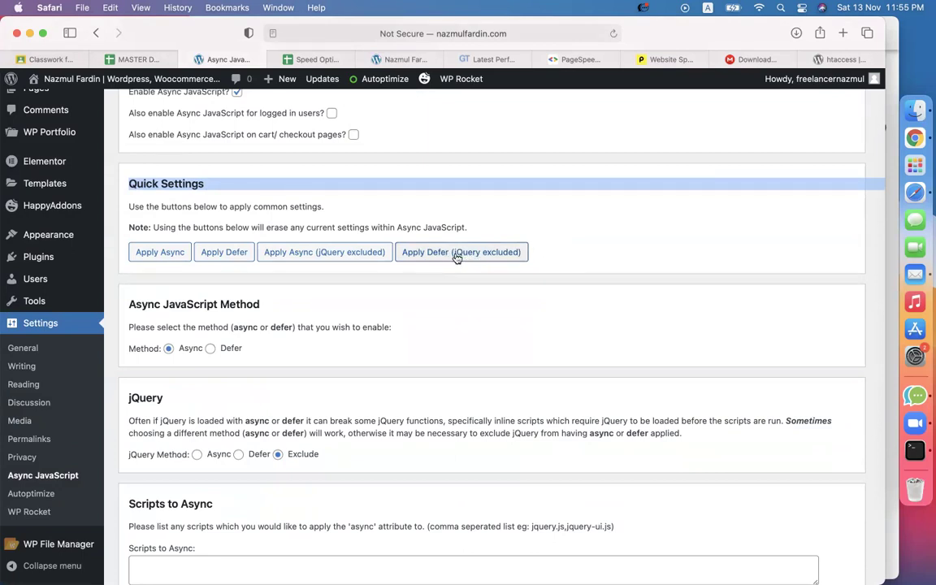
{"action": "scroll", "coordinate": [357, 276], "scroll_direction": "down", "scroll_amount": 2}
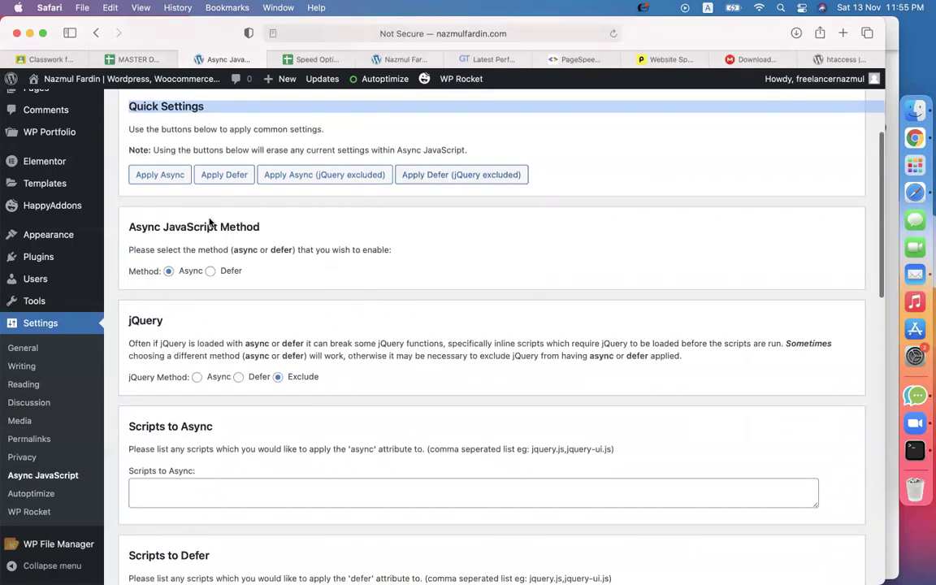
{"action": "triple_click", "coordinate": [142, 227]}
{"action": "left_click", "coordinate": [211, 272]}
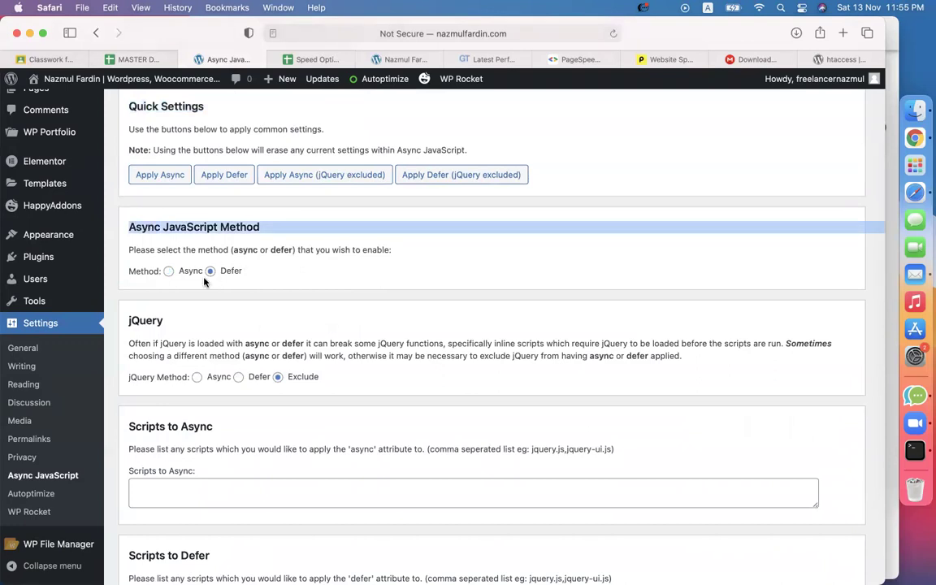
{"action": "double_click", "coordinate": [145, 320]}
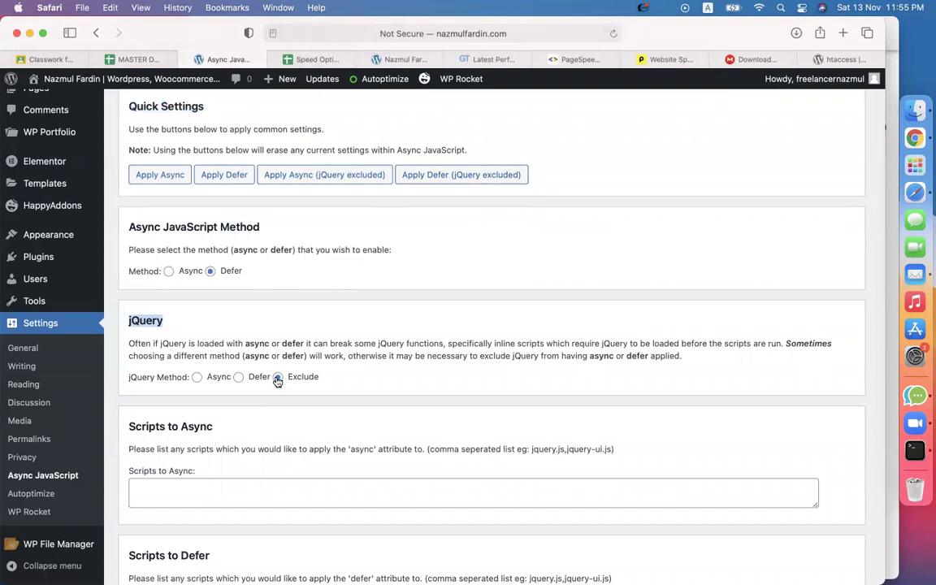
{"action": "scroll", "coordinate": [376, 401], "scroll_direction": "down", "scroll_amount": 8}
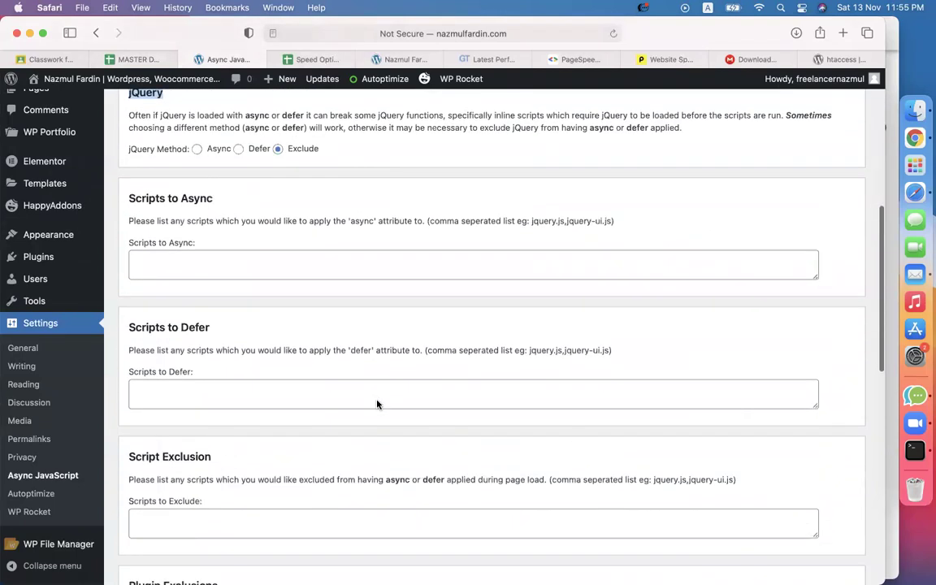
{"action": "scroll", "coordinate": [376, 402], "scroll_direction": "up", "scroll_amount": 10}
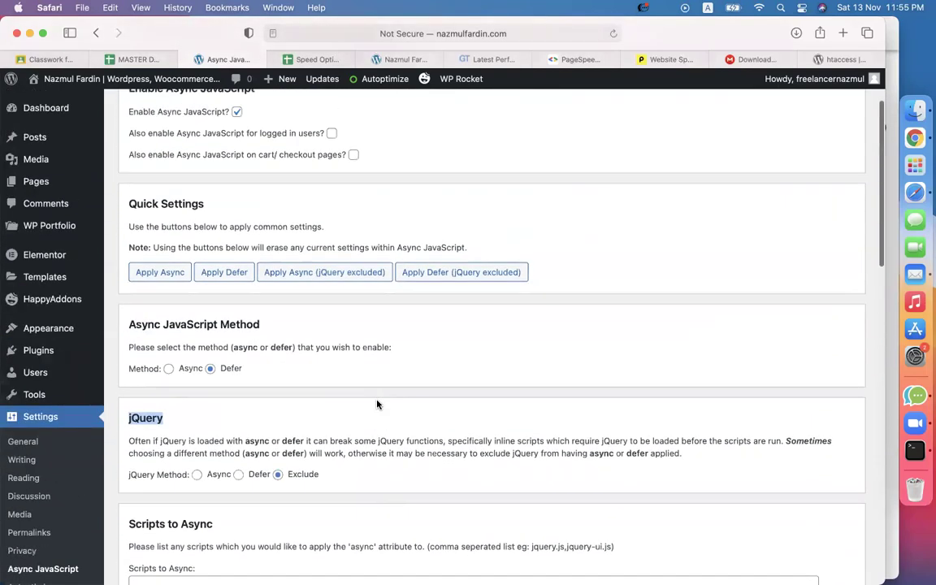
{"action": "left_click", "coordinate": [215, 368]}
Step: Set Autoptimize's JavaScript method to Defer and save the settings
{"action": "scroll", "coordinate": [268, 398], "scroll_direction": "down", "scroll_amount": 3}
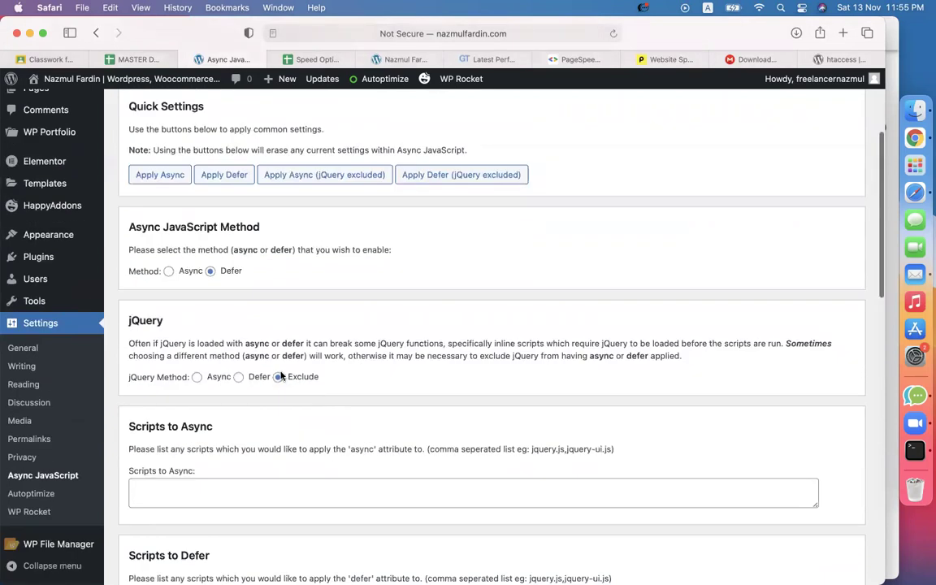
{"action": "scroll", "coordinate": [366, 381], "scroll_direction": "down", "scroll_amount": 2}
{"action": "scroll", "coordinate": [443, 390], "scroll_direction": "down", "scroll_amount": 20}
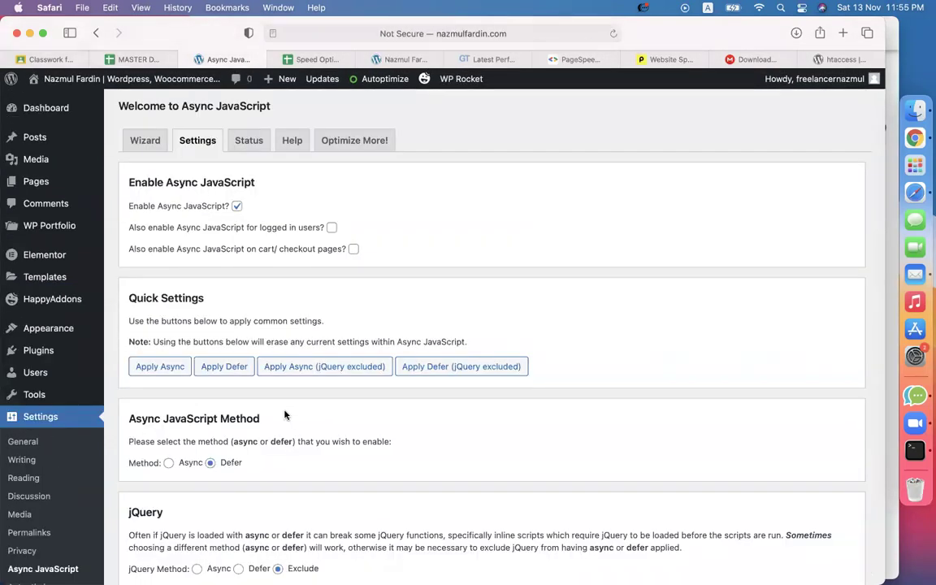
{"action": "scroll", "coordinate": [284, 415], "scroll_direction": "down", "scroll_amount": 15}
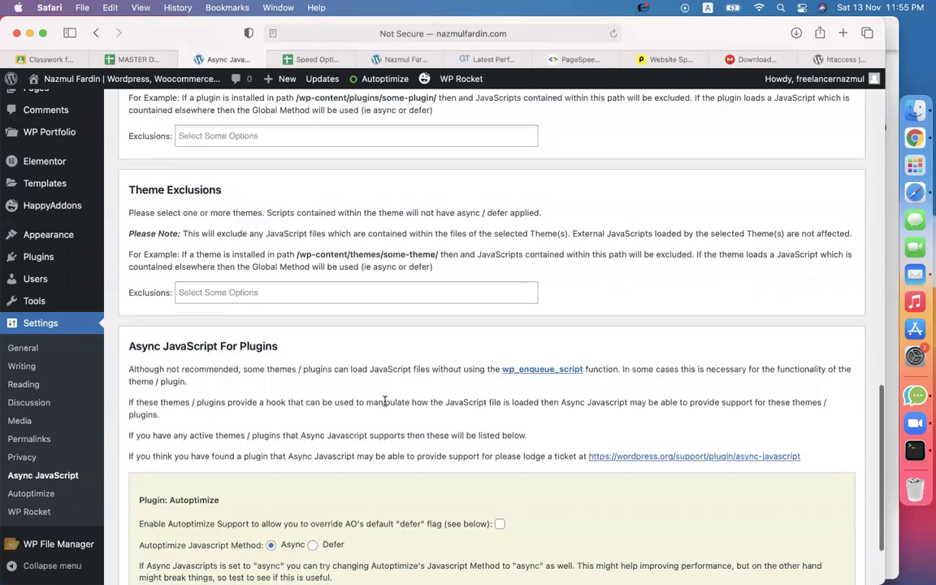
{"action": "scroll", "coordinate": [384, 401], "scroll_direction": "down", "scroll_amount": 3}
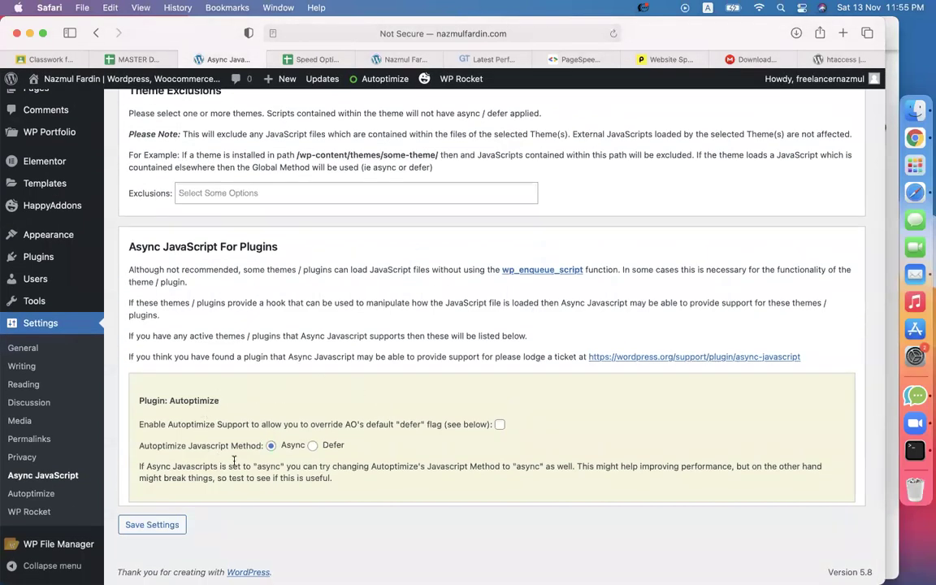
{"action": "left_click", "coordinate": [312, 446]}
{"action": "left_click", "coordinate": [152, 525]}
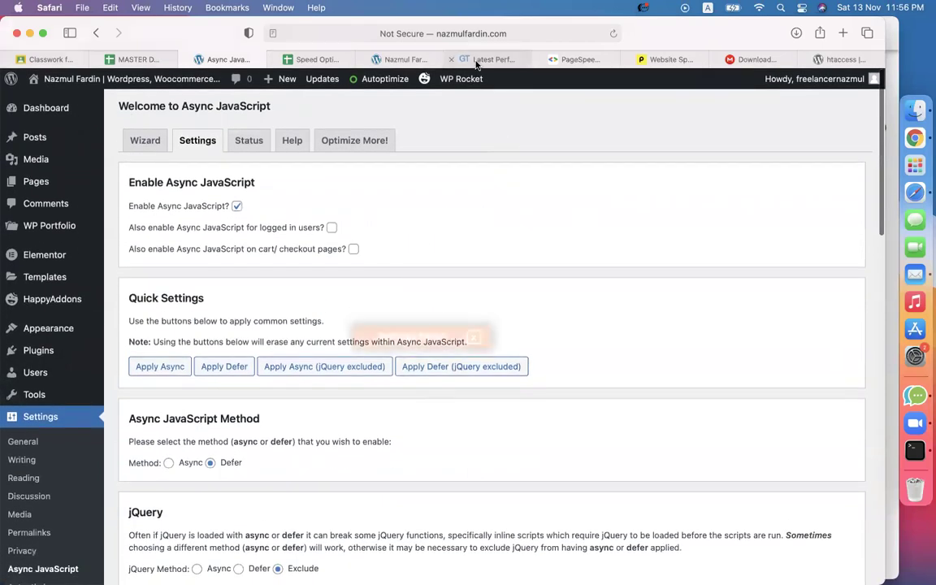
Step: Re-run the PageSpeed Insights analysis and start a GTmetrix retest of the site
{"action": "left_click", "coordinate": [488, 59]}
{"action": "left_click", "coordinate": [573, 59]}
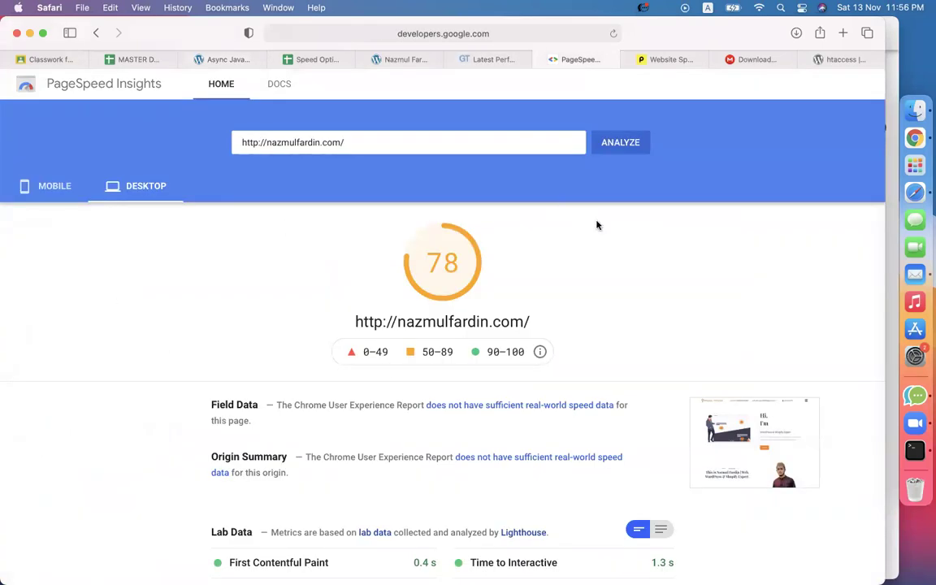
{"action": "left_click", "coordinate": [626, 149]}
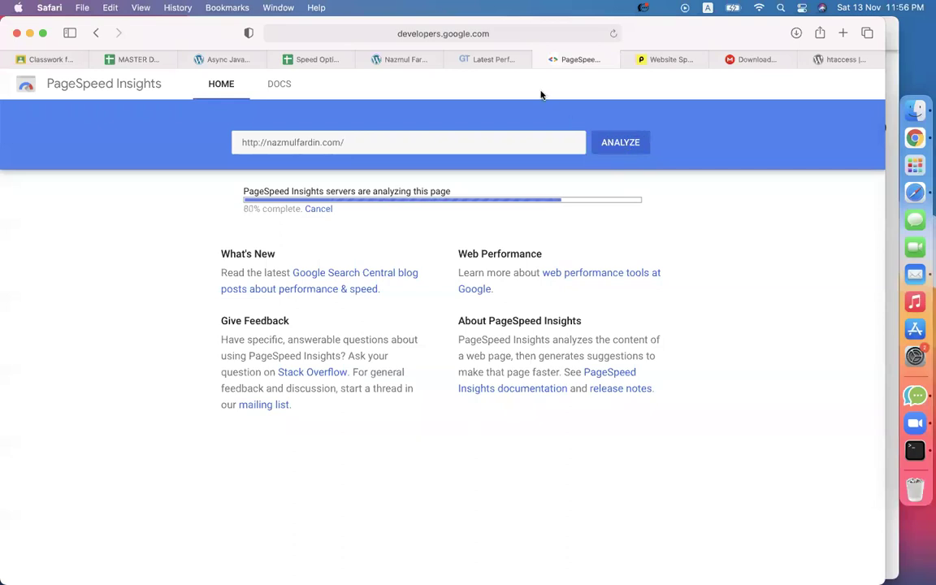
{"action": "left_click", "coordinate": [496, 61]}
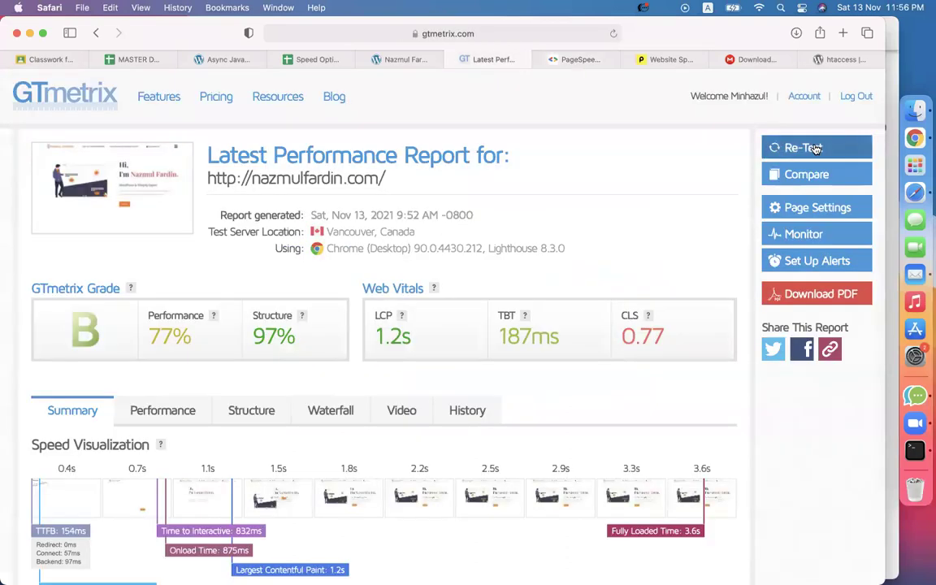
{"action": "left_click", "coordinate": [584, 60]}
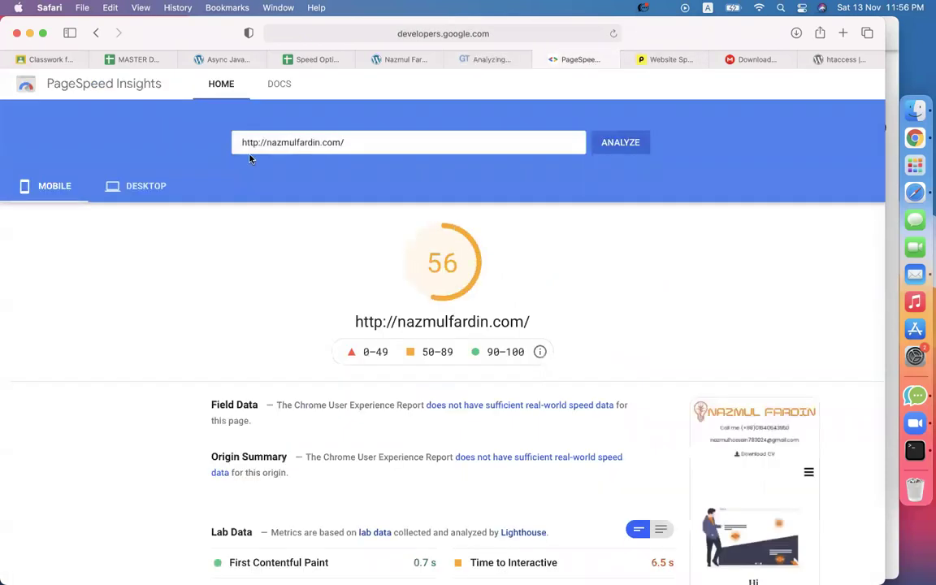
Step: Compare PageSpeed's desktop score of 75 with the mobile score of 56
{"action": "left_click", "coordinate": [144, 185]}
{"action": "left_click", "coordinate": [47, 185]}
{"action": "left_click", "coordinate": [117, 185]}
Step: Check the GTmetrix retest's progress, then go back to the Async JavaScript settings
{"action": "left_click", "coordinate": [486, 62]}
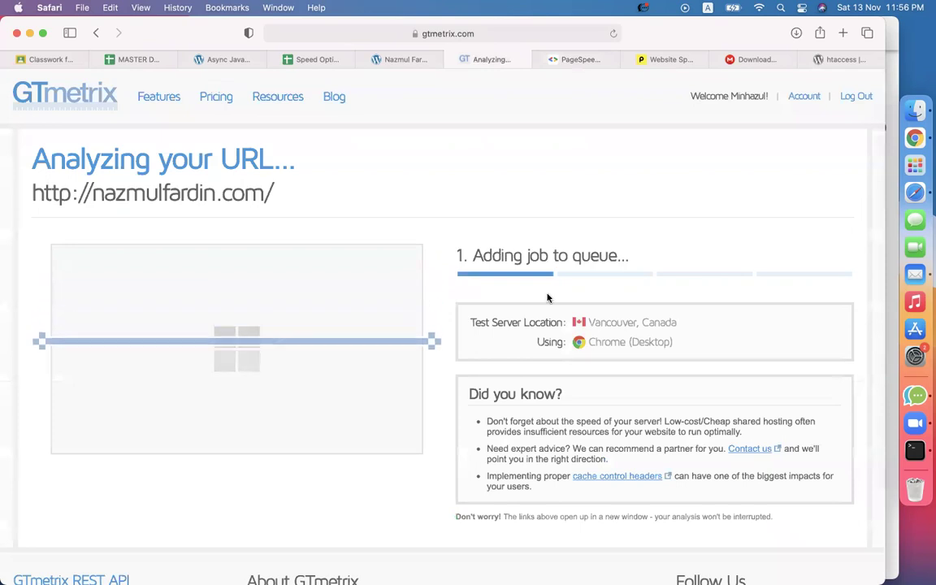
{"action": "left_click", "coordinate": [568, 33]}
{"action": "left_click", "coordinate": [679, 125]}
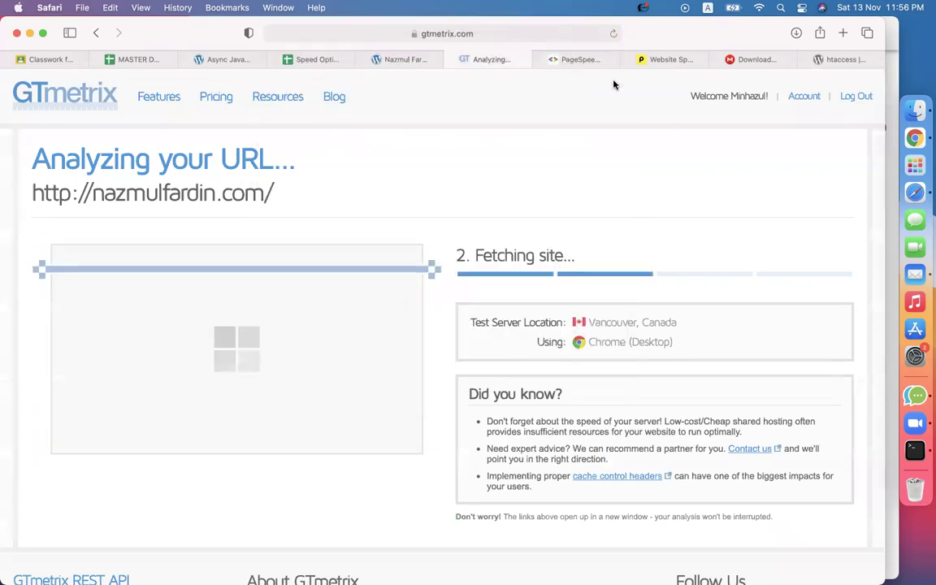
{"action": "left_click", "coordinate": [574, 60]}
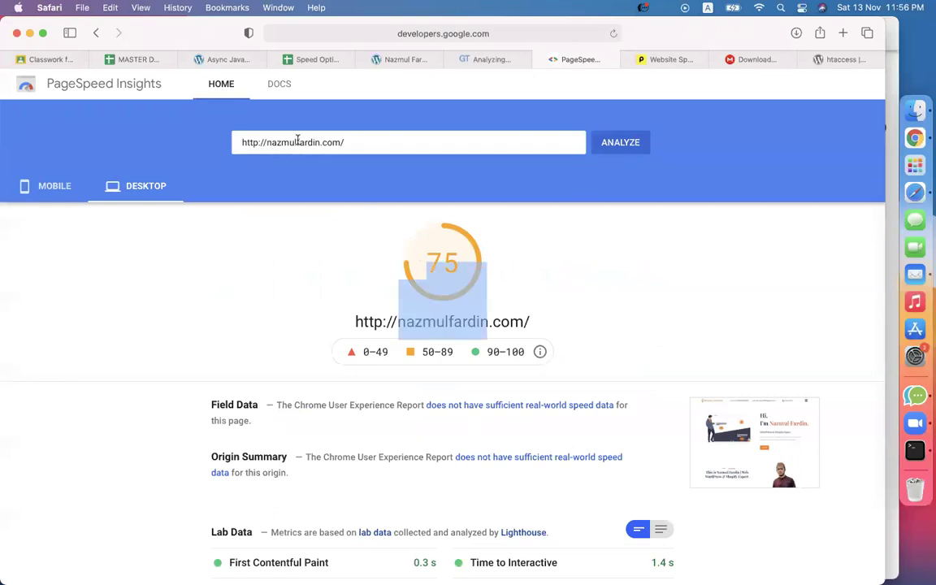
{"action": "left_click", "coordinate": [221, 59]}
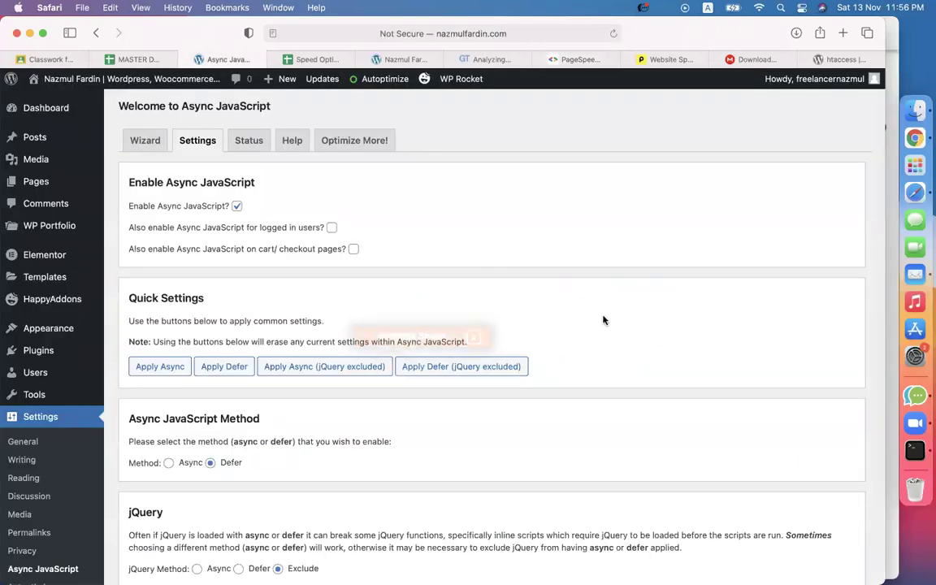
Step: Tick 'Enable Autoptimize Support', save the settings, and bring back PageSpeed's desktop score of 75
{"action": "scroll", "coordinate": [613, 372], "scroll_direction": "down", "scroll_amount": 15}
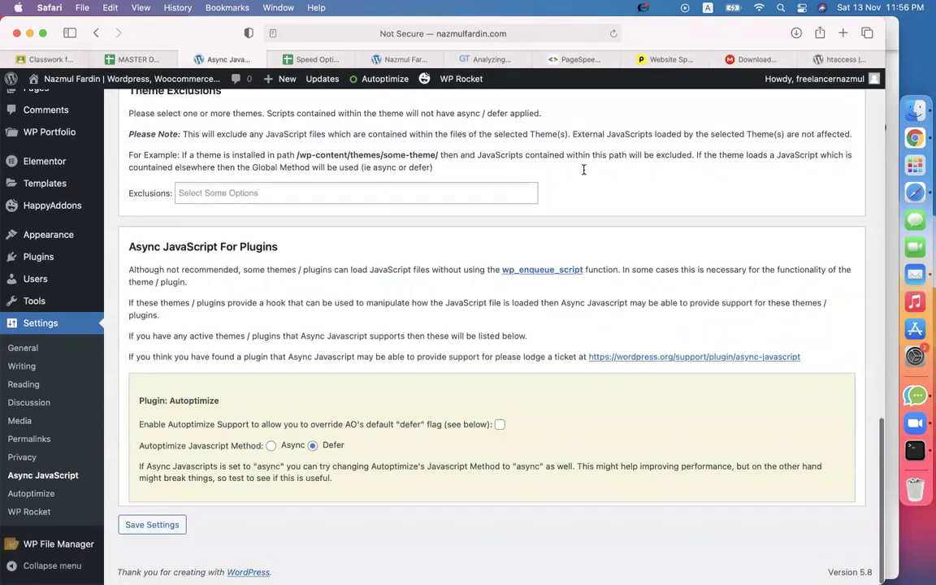
{"action": "left_click", "coordinate": [498, 424]}
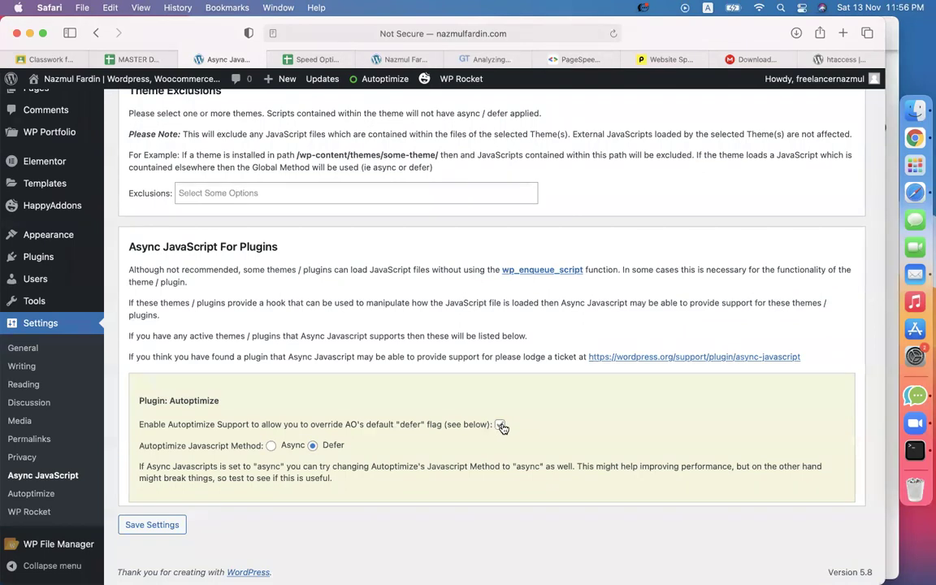
{"action": "left_click", "coordinate": [151, 524]}
{"action": "left_click", "coordinate": [592, 61]}
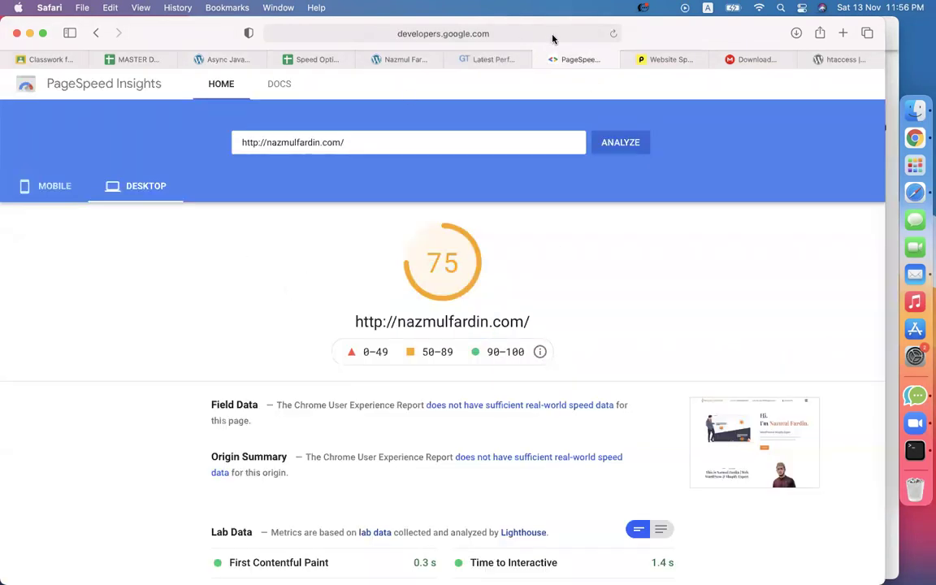
Step: Compare GTmetrix's grade B (80% performance, 97% structure) and top issues with PageSpeed's results
{"action": "left_click", "coordinate": [480, 61]}
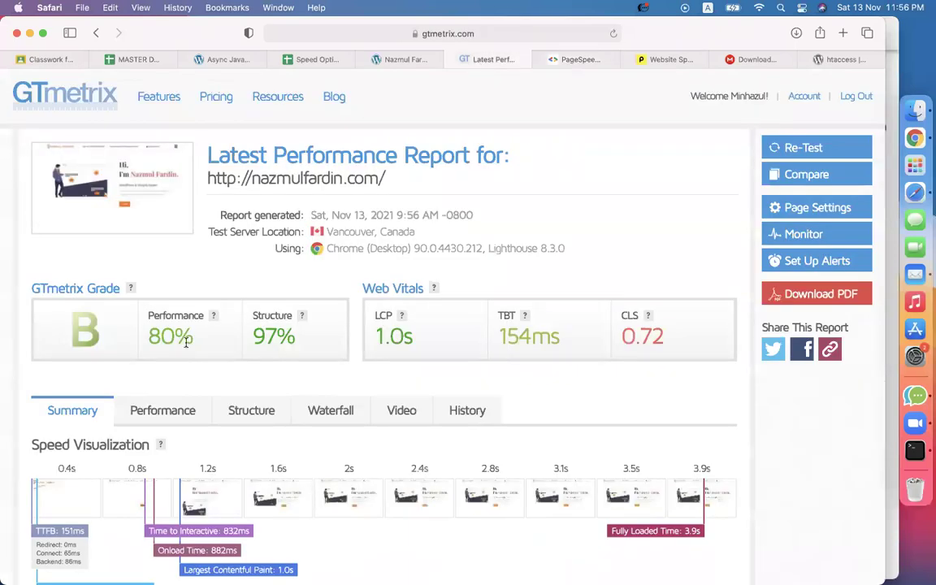
{"action": "left_click", "coordinate": [579, 60]}
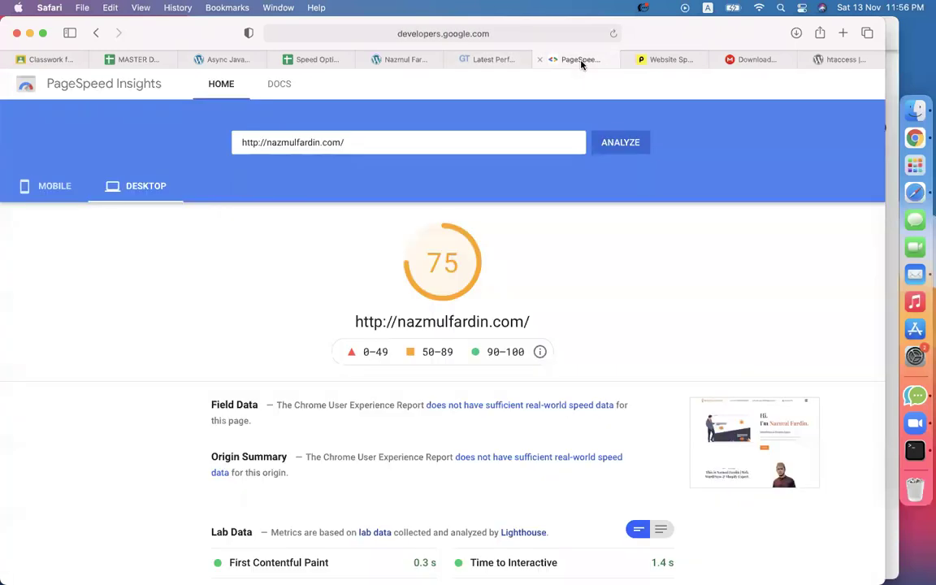
{"action": "left_click", "coordinate": [484, 61]}
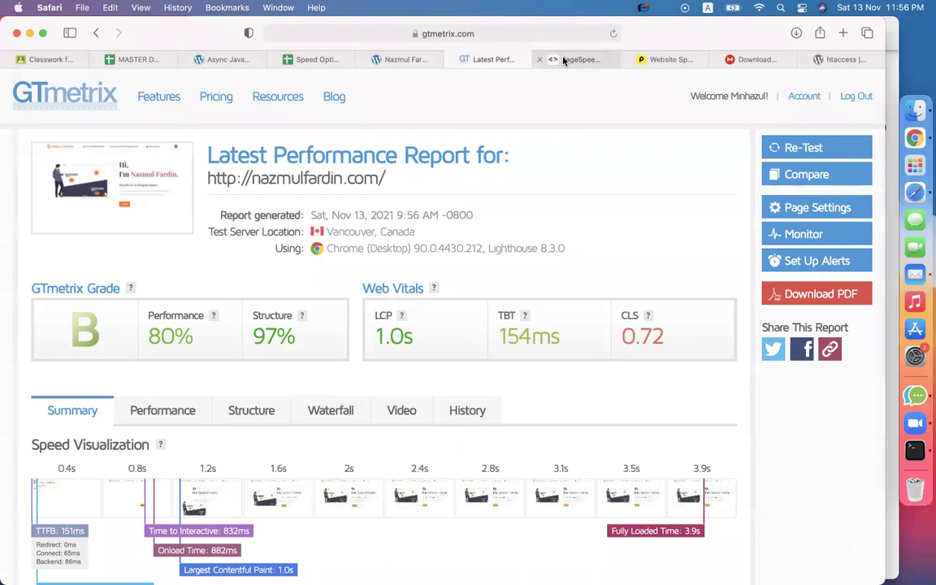
{"action": "left_click", "coordinate": [562, 60]}
{"action": "left_click", "coordinate": [488, 62]}
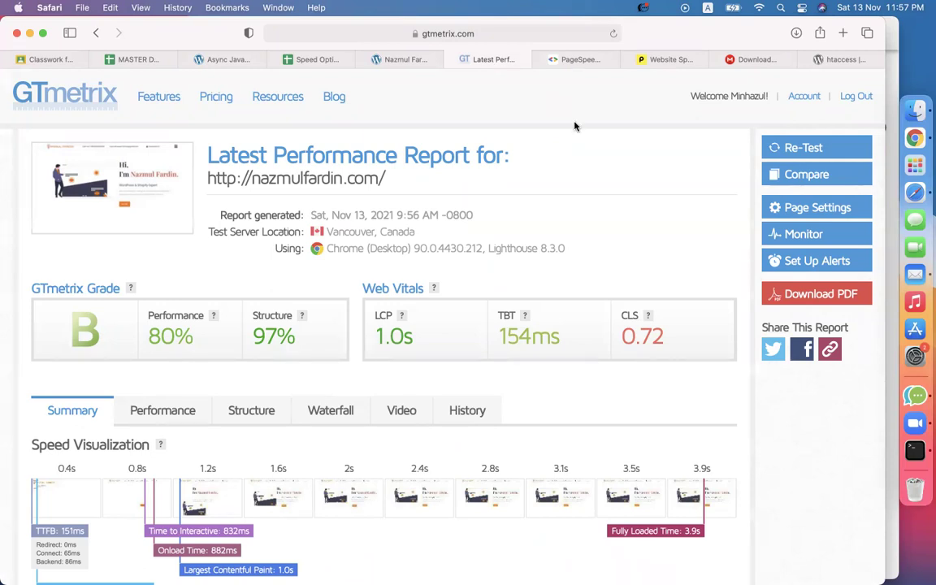
{"action": "scroll", "coordinate": [574, 125], "scroll_direction": "down", "scroll_amount": 10}
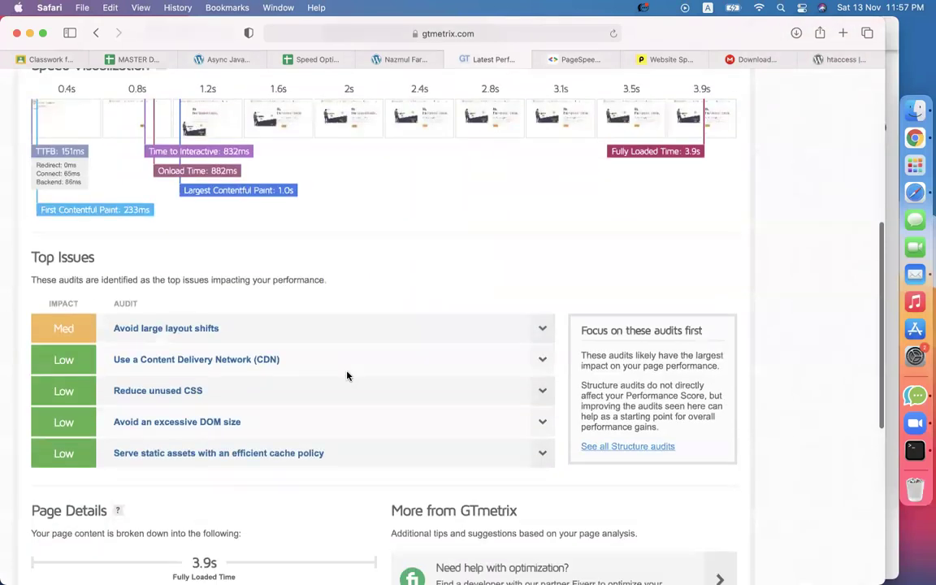
{"action": "left_click", "coordinate": [576, 59]}
Step: Expand the webfont loading diagnostic in the desktop report
{"action": "scroll", "coordinate": [334, 416], "scroll_direction": "down", "scroll_amount": 5}
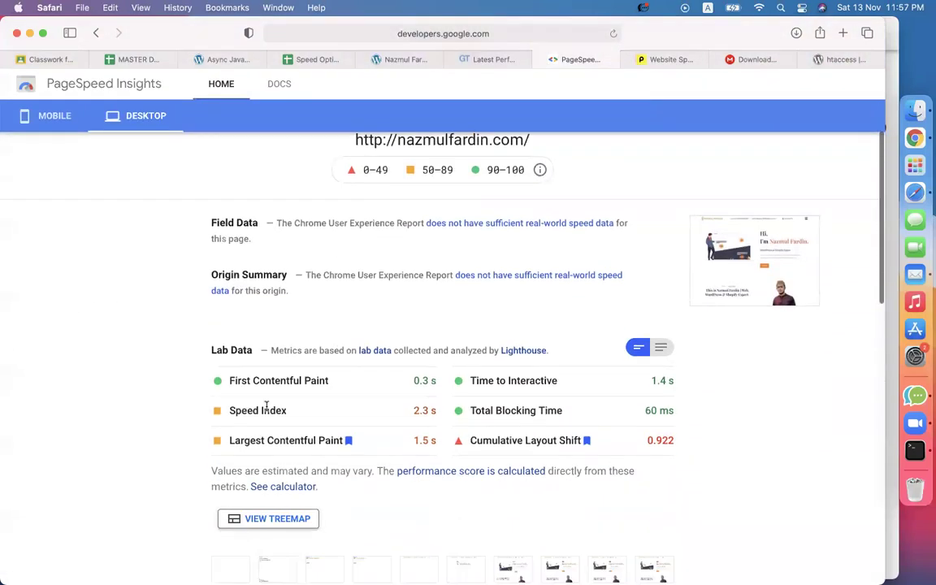
{"action": "scroll", "coordinate": [266, 407], "scroll_direction": "down", "scroll_amount": 10}
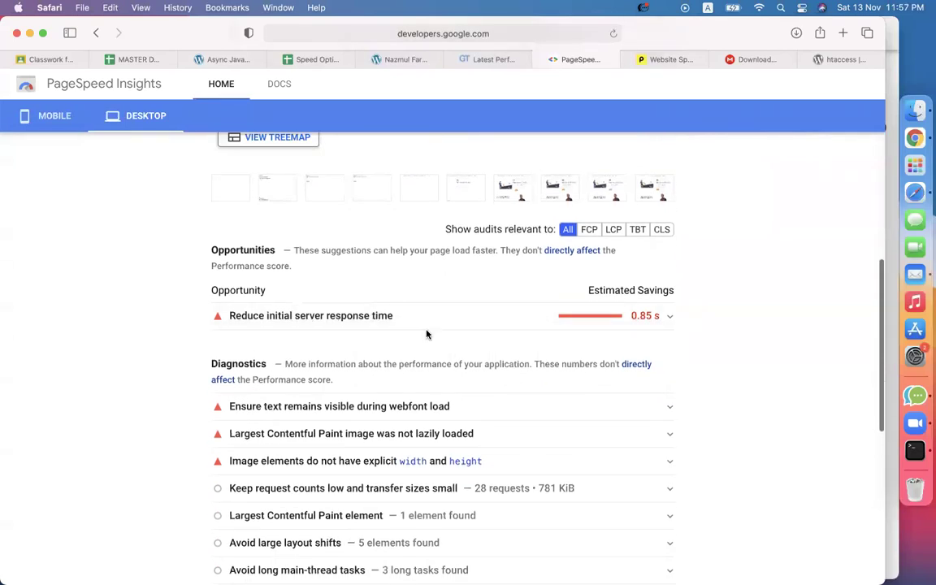
{"action": "scroll", "coordinate": [263, 351], "scroll_direction": "down", "scroll_amount": 2}
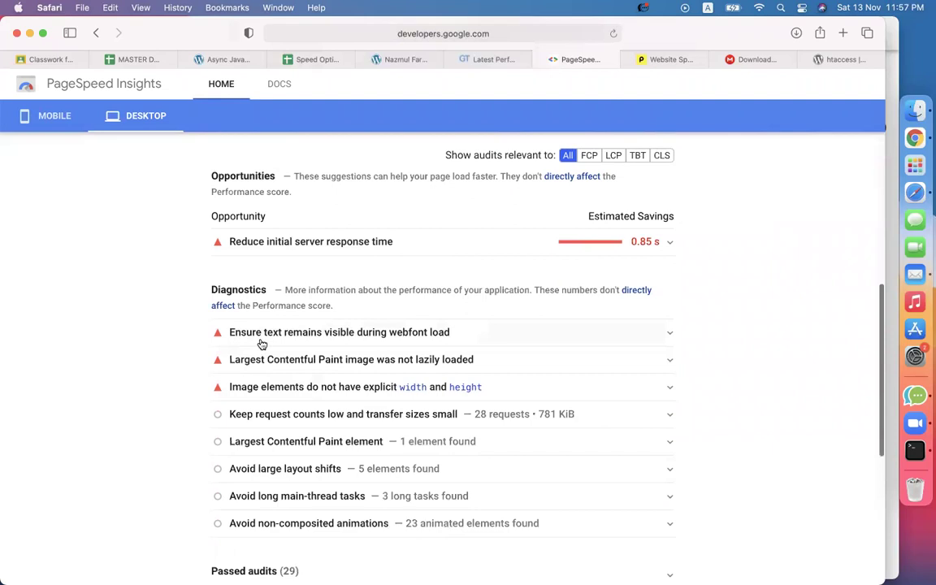
{"action": "left_click", "coordinate": [269, 335]}
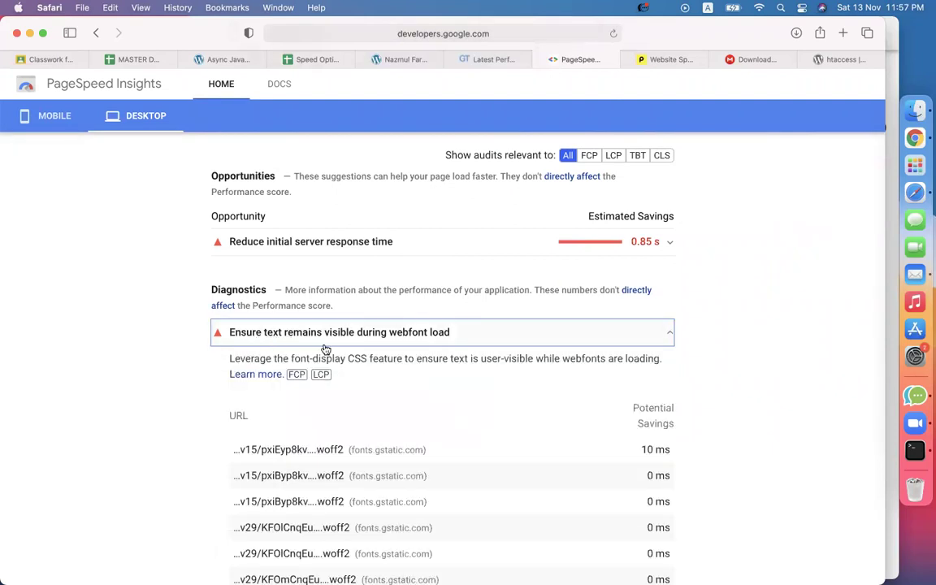
Step: Expand the image width-and-height and LCP image lazy-load audits
{"action": "scroll", "coordinate": [325, 350], "scroll_direction": "down", "scroll_amount": 3}
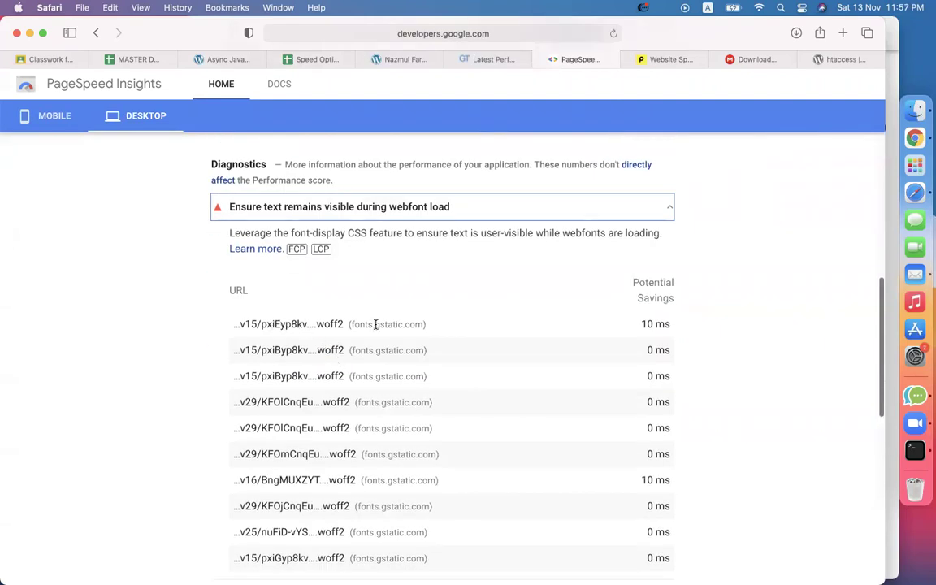
{"action": "scroll", "coordinate": [706, 306], "scroll_direction": "down", "scroll_amount": 10}
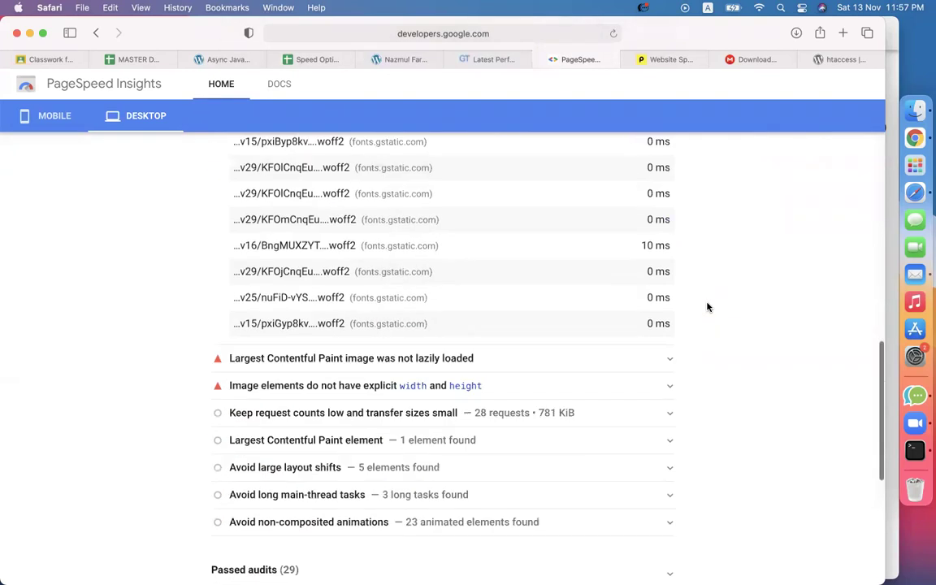
{"action": "scroll", "coordinate": [706, 307], "scroll_direction": "down", "scroll_amount": 3}
{"action": "scroll", "coordinate": [706, 307], "scroll_direction": "up", "scroll_amount": 5}
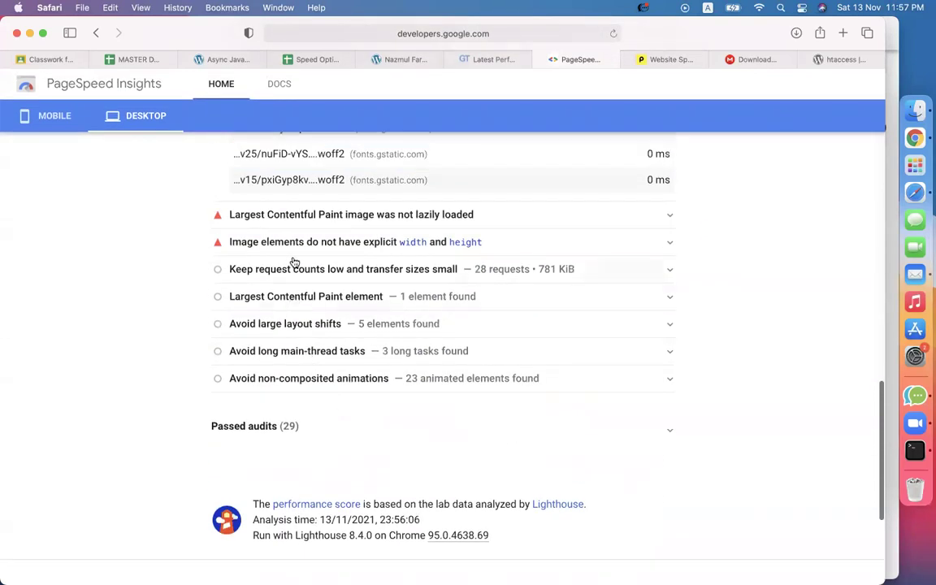
{"action": "left_click", "coordinate": [272, 242]}
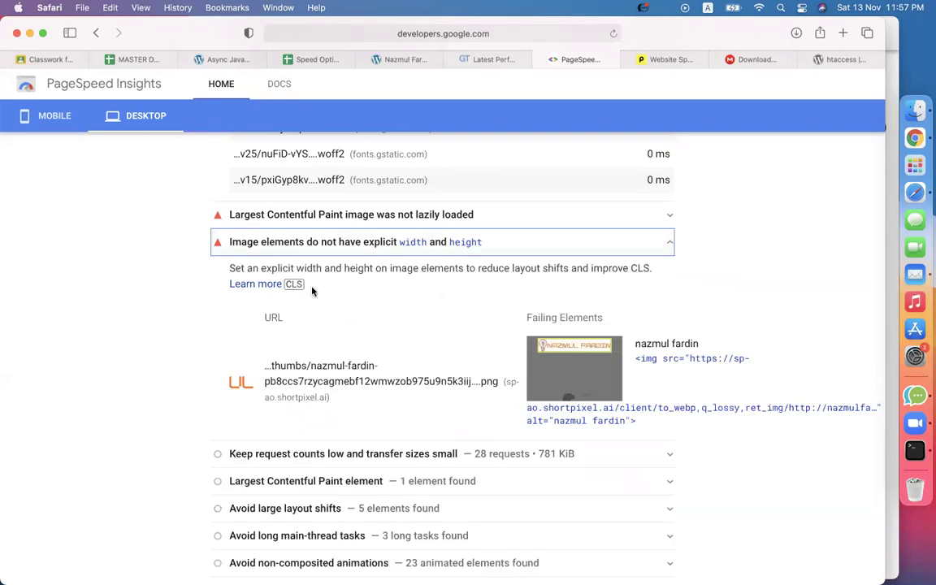
{"action": "left_click", "coordinate": [258, 213]}
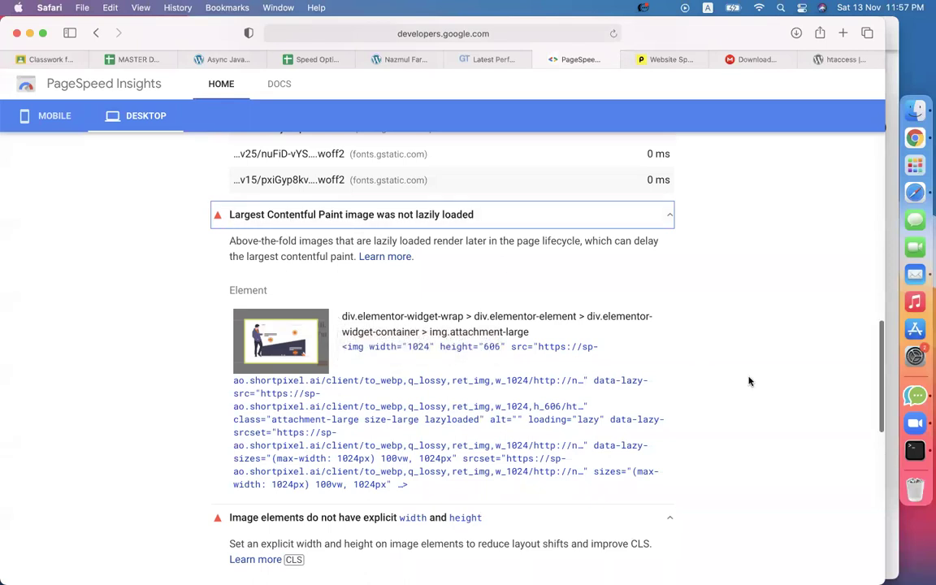
Step: Expand the long main-thread tasks audit and return to the desktop score of 75
{"action": "scroll", "coordinate": [749, 380], "scroll_direction": "down", "scroll_amount": 10}
{"action": "scroll", "coordinate": [750, 381], "scroll_direction": "down", "scroll_amount": 3}
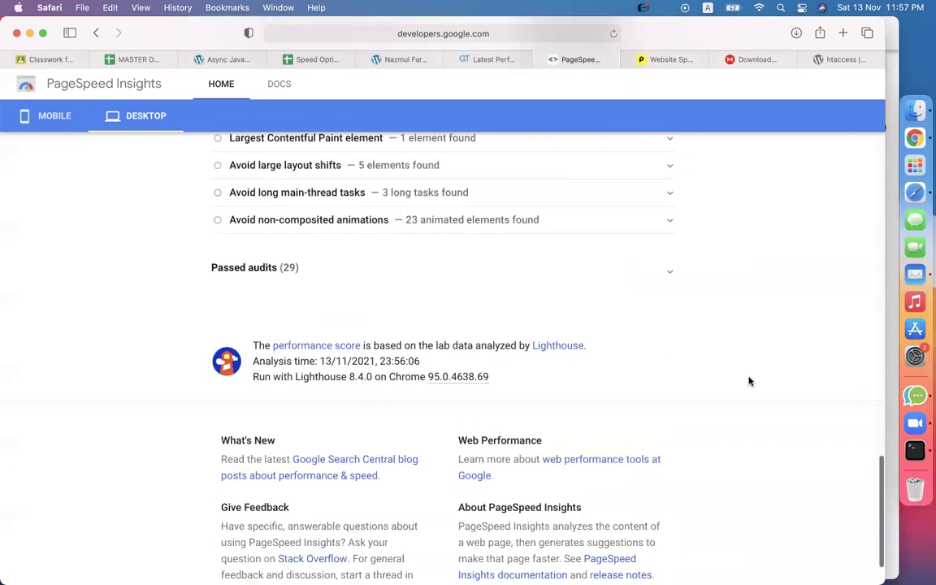
{"action": "scroll", "coordinate": [749, 380], "scroll_direction": "up", "scroll_amount": 3}
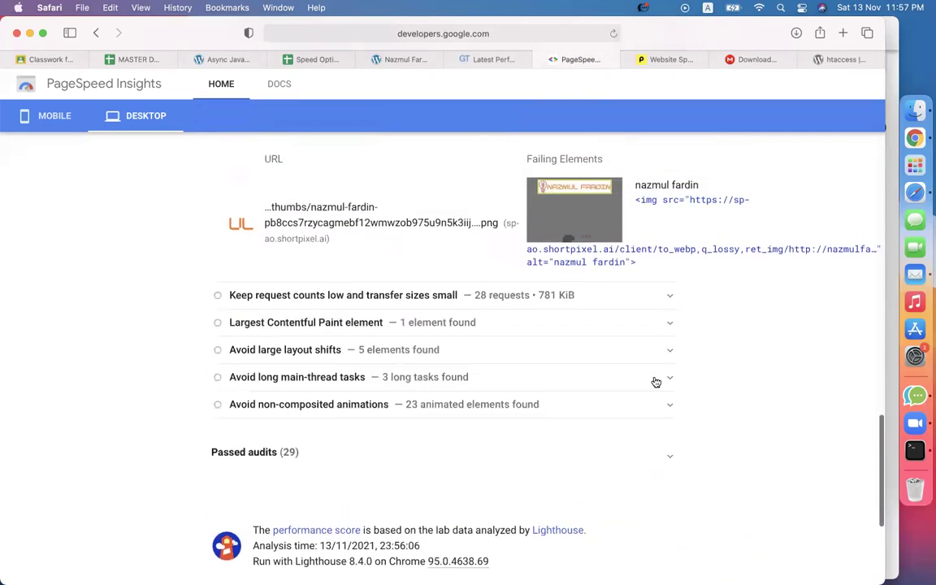
{"action": "left_click", "coordinate": [246, 379]}
{"action": "scroll", "coordinate": [123, 268], "scroll_direction": "up", "scroll_amount": 10}
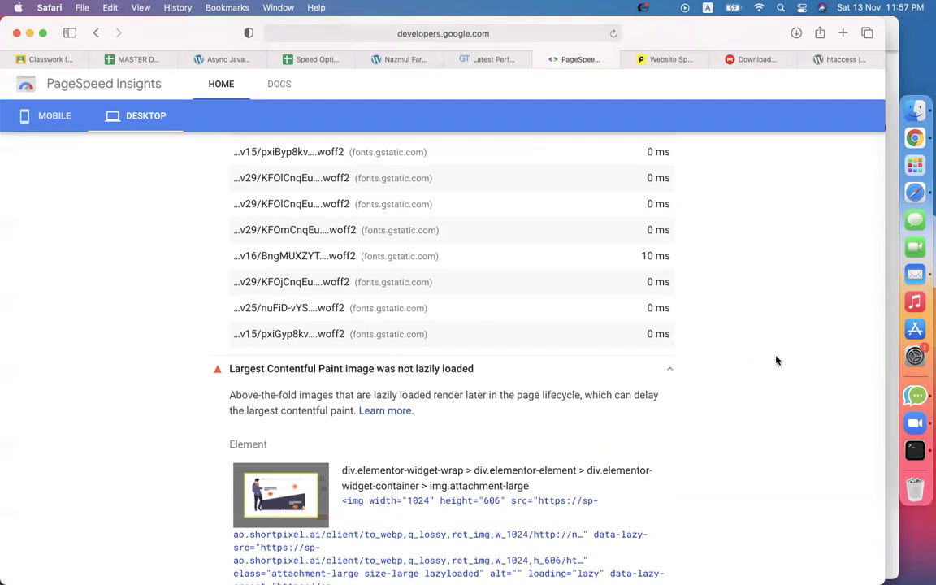
{"action": "scroll", "coordinate": [762, 318], "scroll_direction": "up", "scroll_amount": 15}
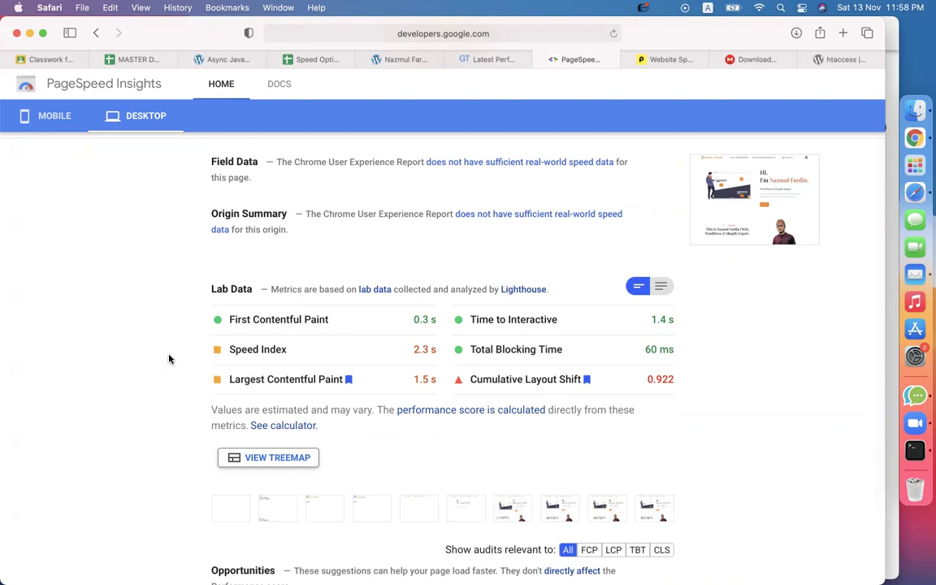
{"action": "scroll", "coordinate": [169, 358], "scroll_direction": "up", "scroll_amount": 5}
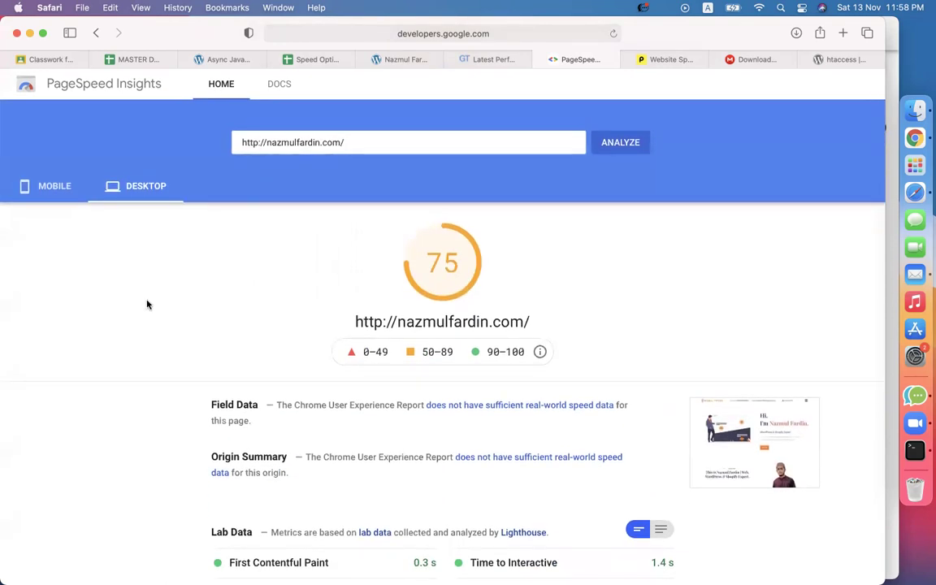
Step: Toggle between mobile (56) and desktop (75) results several times, ending on mobile
{"action": "left_click", "coordinate": [52, 188]}
{"action": "left_click", "coordinate": [124, 187]}
{"action": "left_click", "coordinate": [60, 187]}
{"action": "left_click", "coordinate": [135, 188]}
{"action": "left_click", "coordinate": [49, 188]}
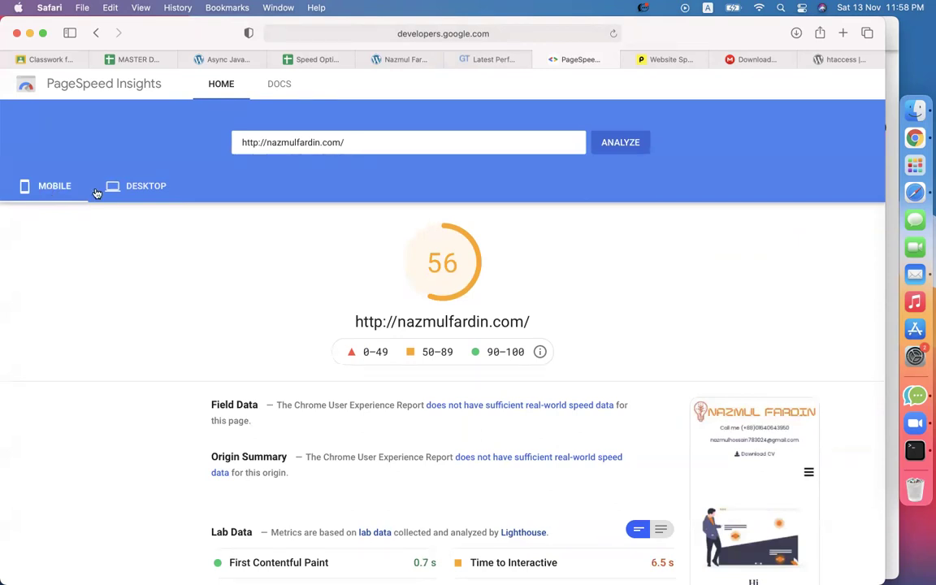
{"action": "left_click", "coordinate": [133, 189]}
{"action": "left_click", "coordinate": [51, 187]}
{"action": "left_click", "coordinate": [98, 173]}
{"action": "left_click", "coordinate": [52, 189]}
Step: Show the desktop result of 75 and compare it with the GTmetrix grade B report
{"action": "left_click", "coordinate": [142, 189]}
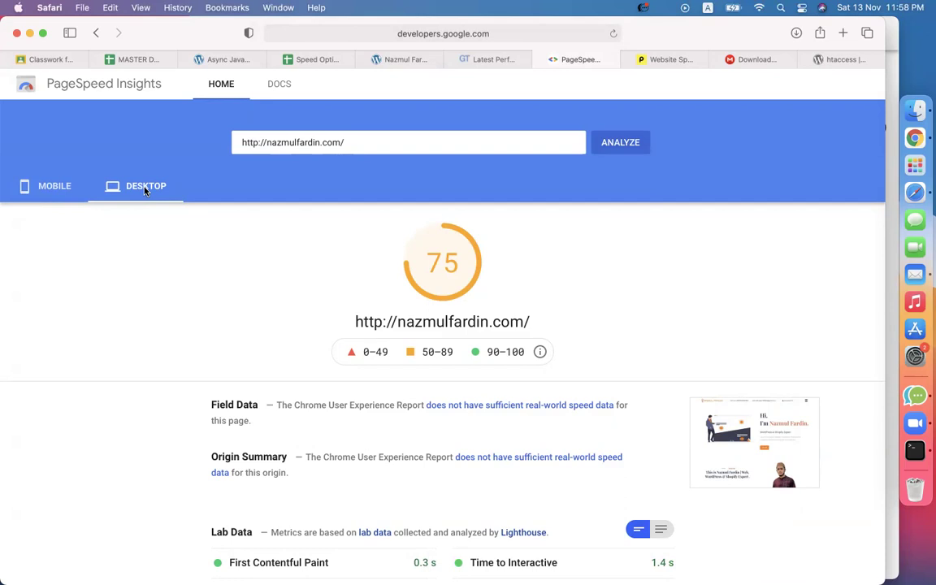
{"action": "scroll", "coordinate": [121, 244], "scroll_direction": "down", "scroll_amount": 5}
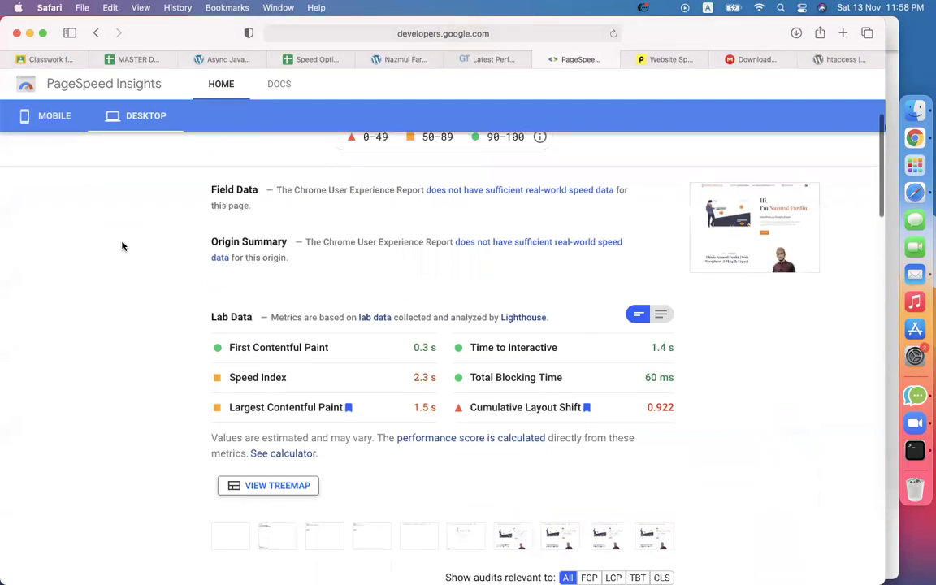
{"action": "left_click", "coordinate": [491, 59]}
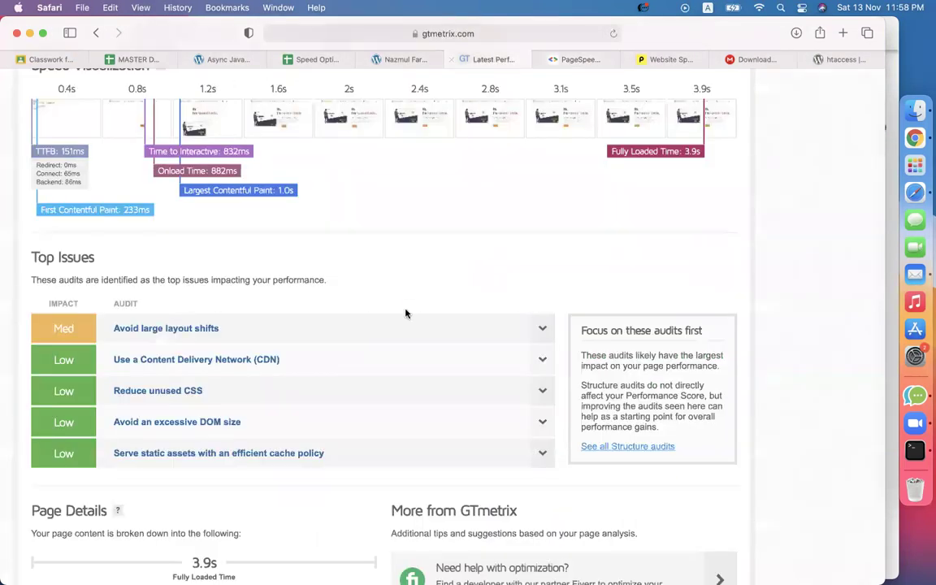
{"action": "scroll", "coordinate": [405, 315], "scroll_direction": "up", "scroll_amount": 10}
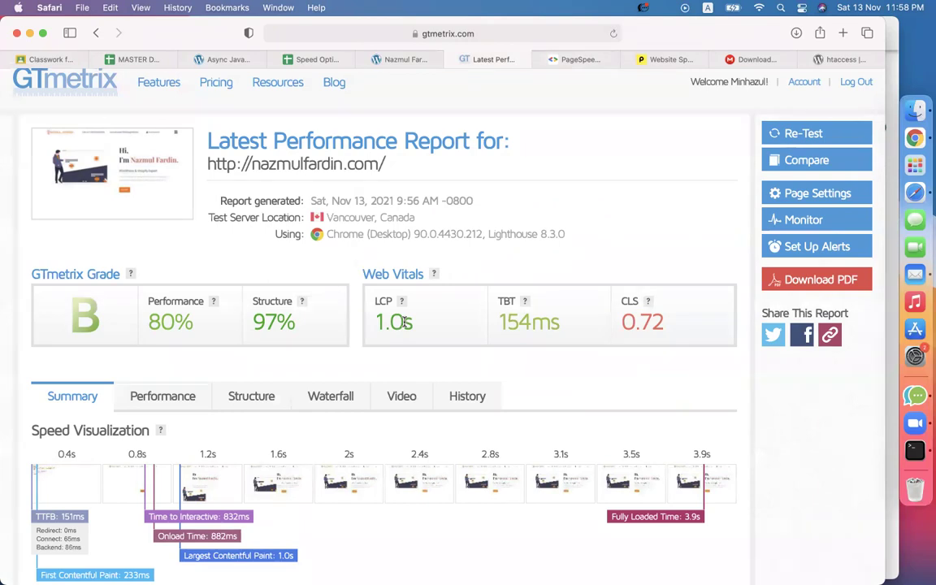
{"action": "left_click", "coordinate": [572, 61]}
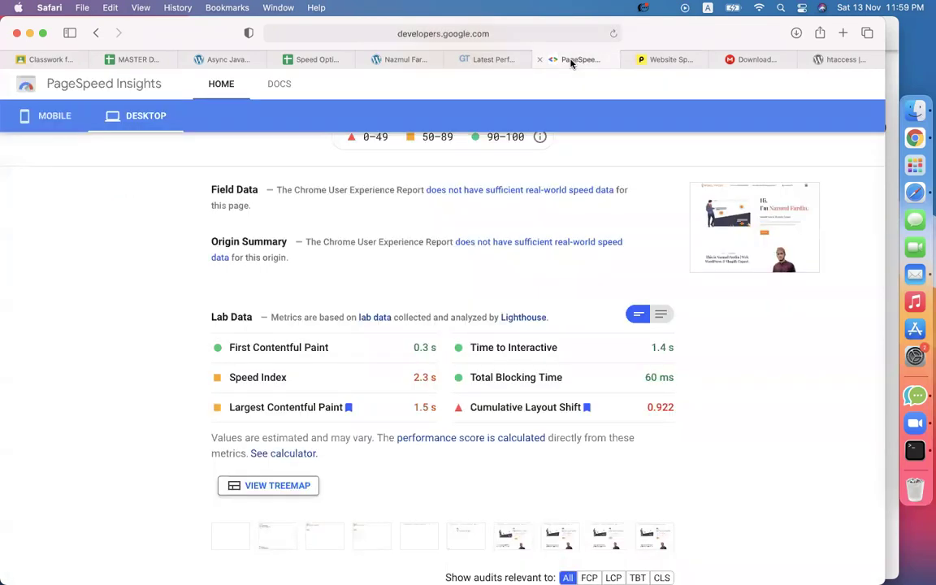
Step: Glance at cell C78 in the Speed Optimization notes and GTmetrix, then return to PageSpeed
{"action": "left_click", "coordinate": [316, 61]}
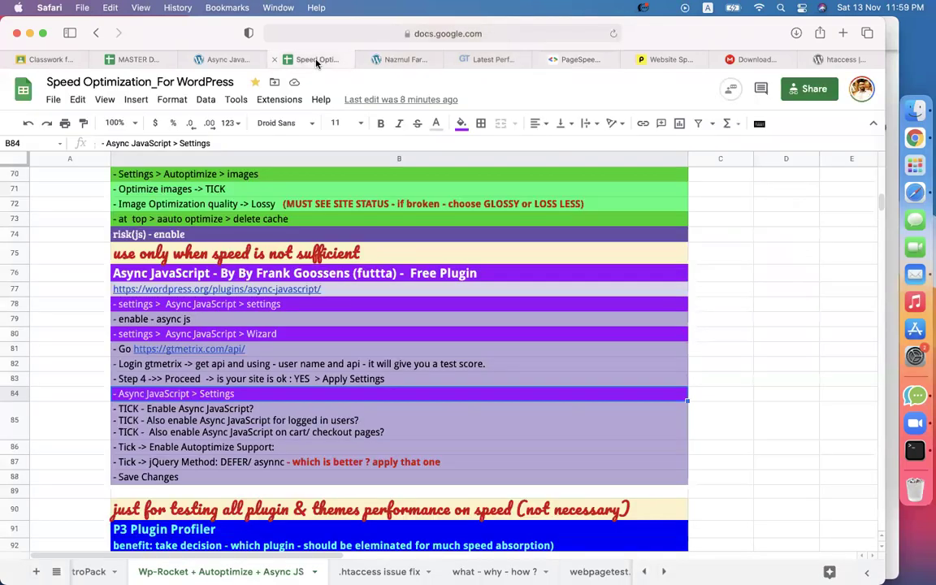
{"action": "left_click", "coordinate": [720, 305]}
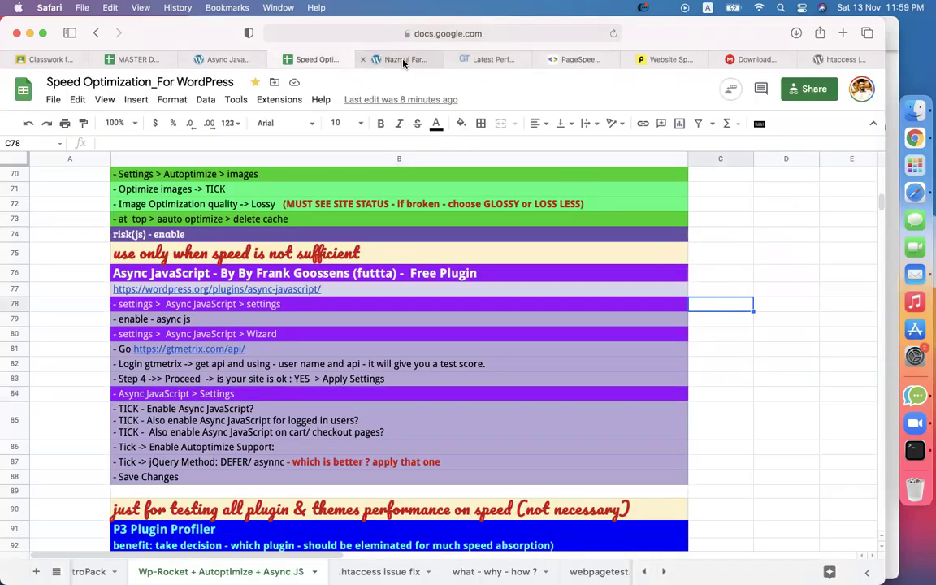
{"action": "left_click", "coordinate": [467, 61]}
{"action": "left_click", "coordinate": [561, 60]}
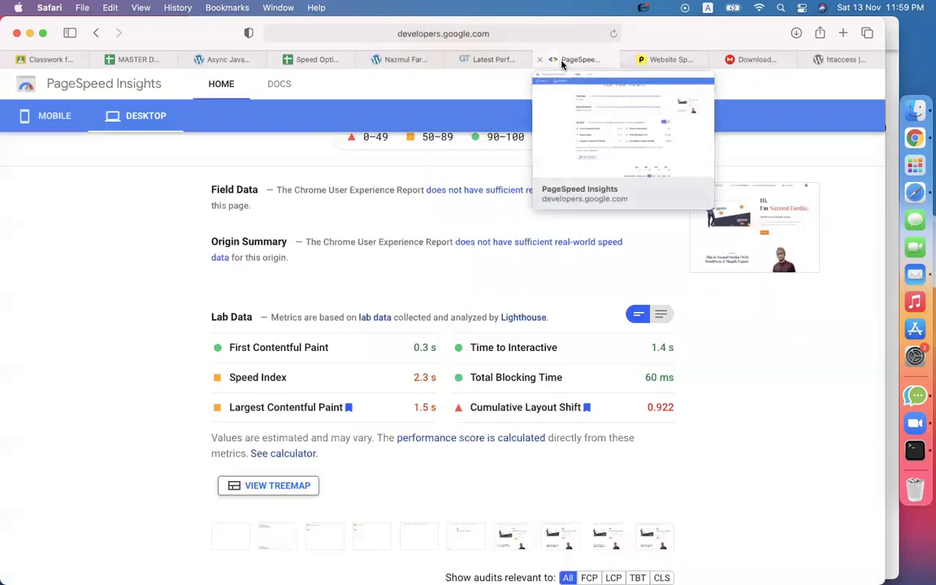
{"action": "scroll", "coordinate": [162, 247], "scroll_direction": "up", "scroll_amount": 3}
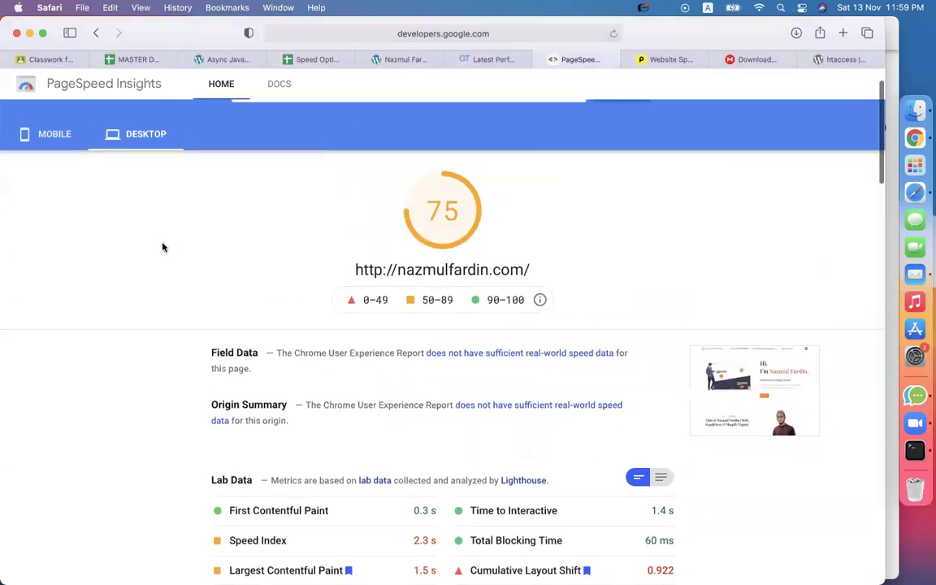
{"action": "scroll", "coordinate": [162, 247], "scroll_direction": "up", "scroll_amount": 1}
Step: Toggle mobile and desktop results three times, ending on desktop
{"action": "left_click", "coordinate": [57, 189]}
{"action": "left_click", "coordinate": [126, 187]}
{"action": "left_click", "coordinate": [45, 186]}
{"action": "left_click", "coordinate": [122, 189]}
{"action": "left_click", "coordinate": [36, 200]}
{"action": "left_click", "coordinate": [130, 188]}
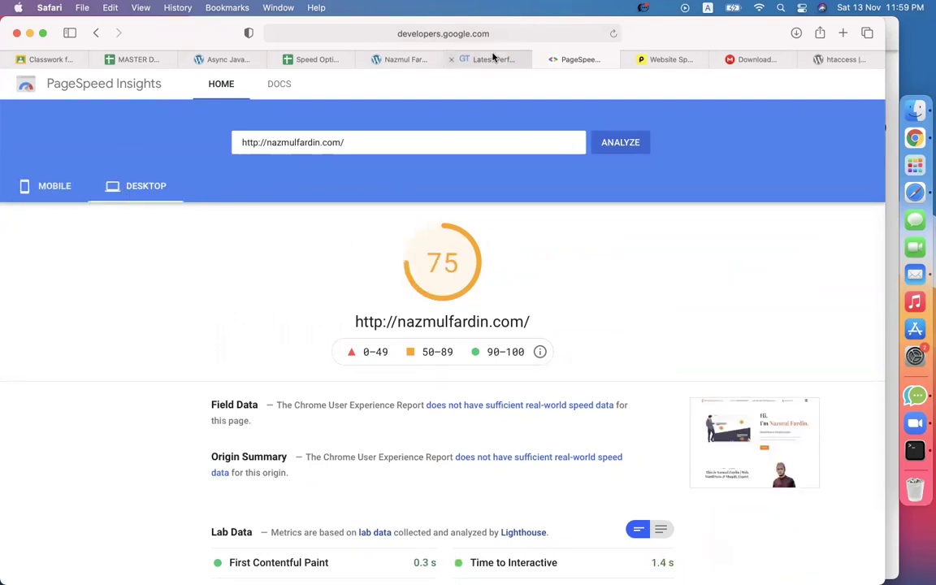
Step: Recheck GTmetrix, then review desktop lab data: Speed Index 2.3 s, LCP 1.5 s, CLS 0.922
{"action": "left_click", "coordinate": [492, 57]}
{"action": "left_click", "coordinate": [590, 57]}
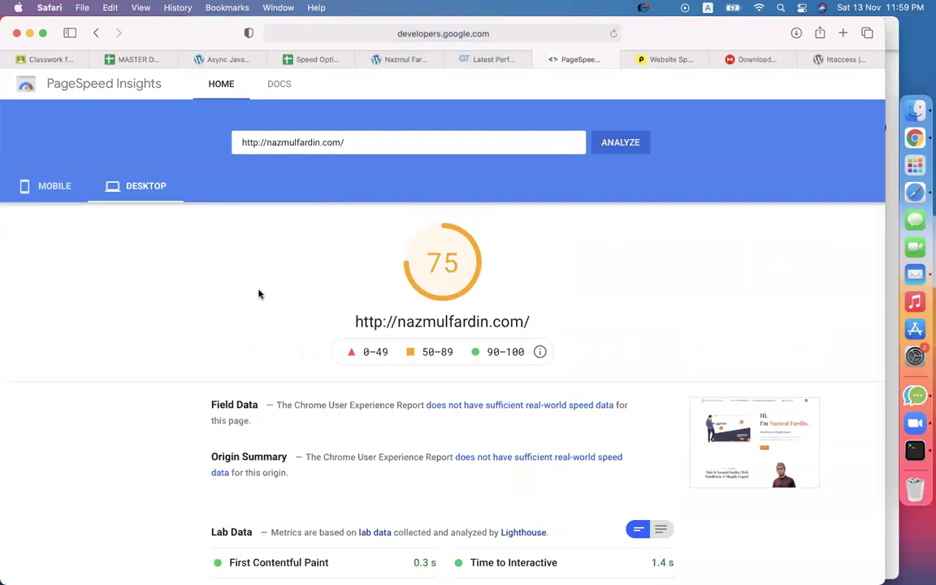
{"action": "scroll", "coordinate": [259, 353], "scroll_direction": "down", "scroll_amount": 5}
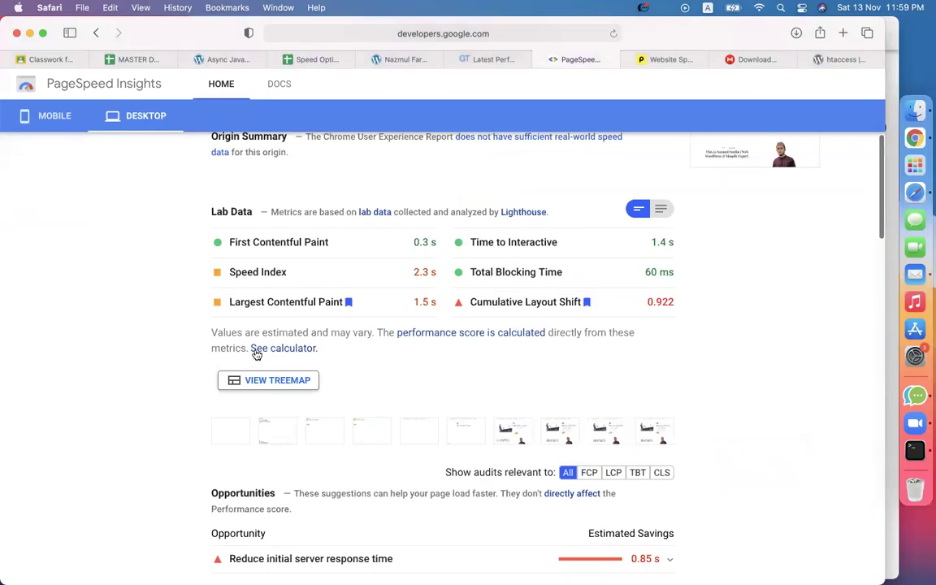
{"action": "scroll", "coordinate": [159, 319], "scroll_direction": "up", "scroll_amount": 5}
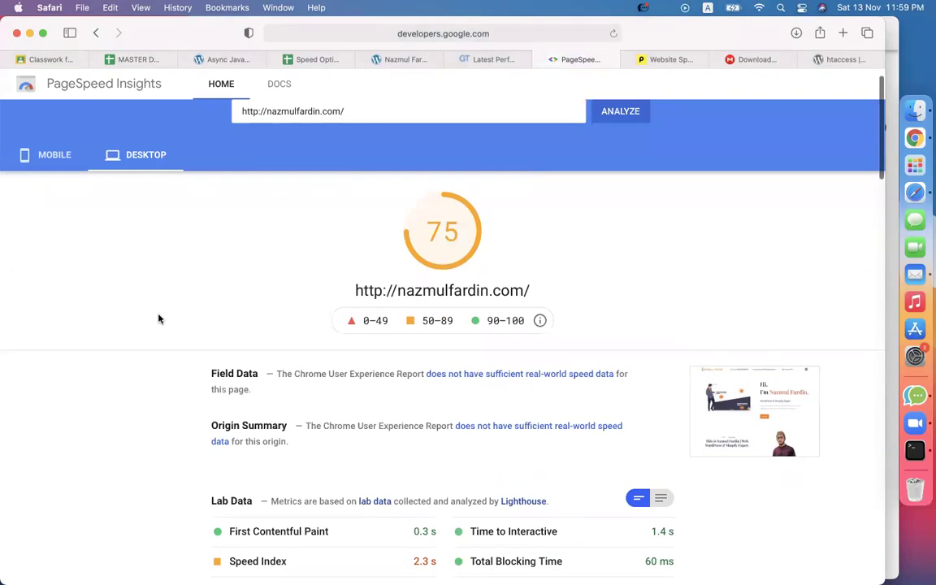
{"action": "scroll", "coordinate": [148, 279], "scroll_direction": "up", "scroll_amount": 1}
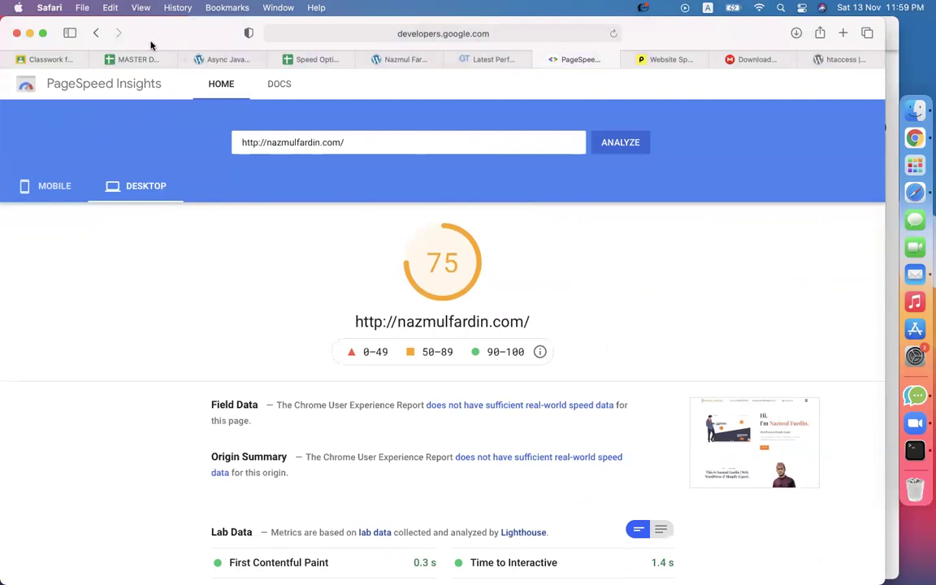
Step: Open the Speed Optimization notes spreadsheet on the 'what - why - how ?' sheet
{"action": "left_click", "coordinate": [318, 61]}
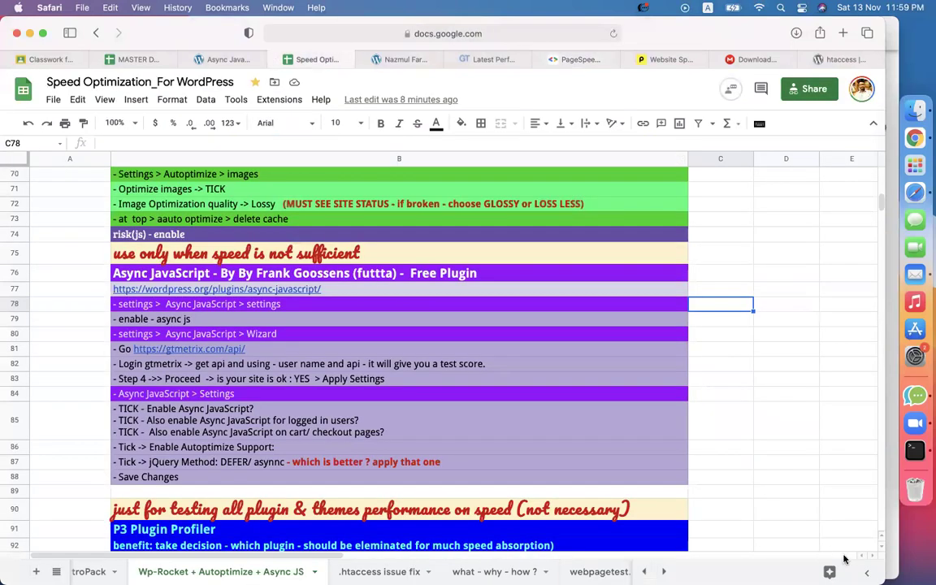
{"action": "scroll", "coordinate": [366, 572], "scroll_direction": "right", "scroll_amount": 3}
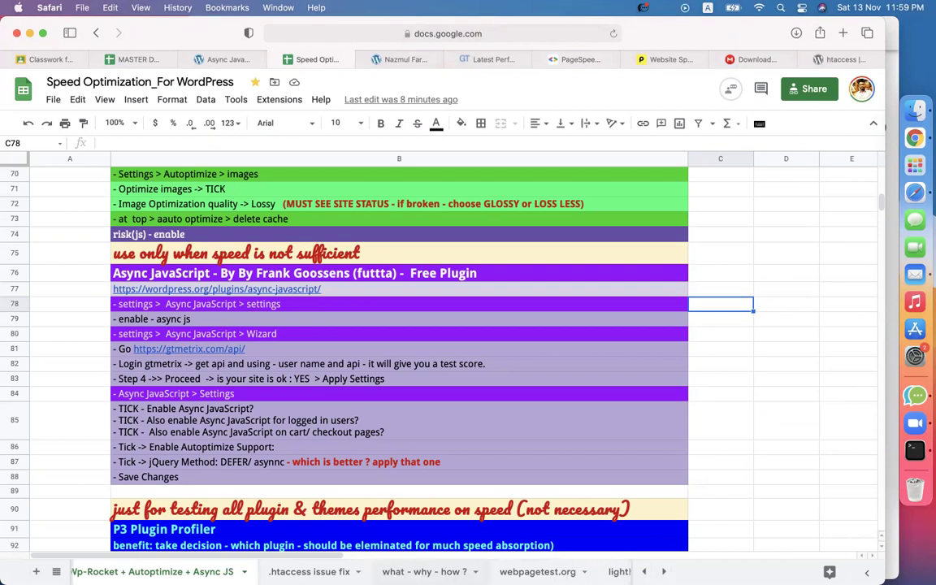
{"action": "left_click", "coordinate": [588, 60]}
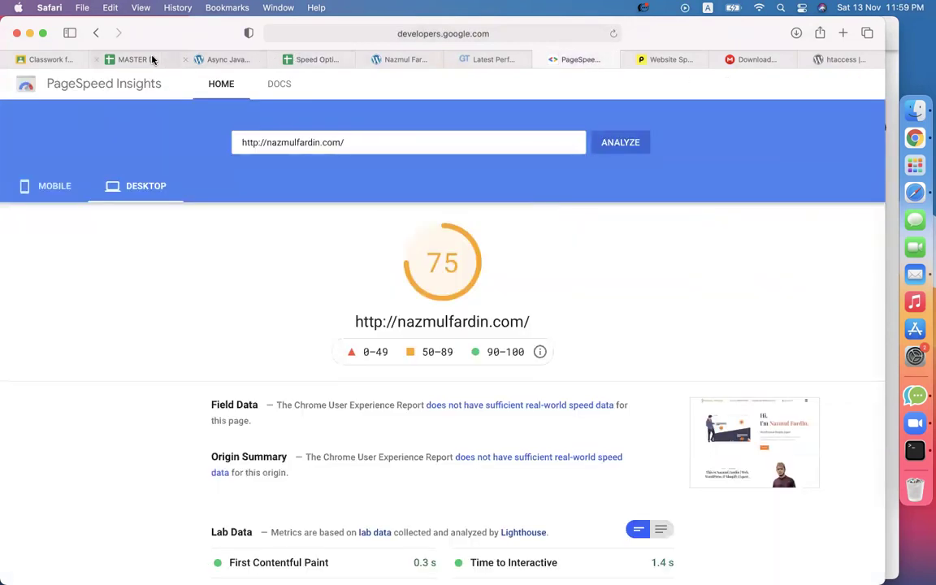
{"action": "left_click", "coordinate": [317, 60]}
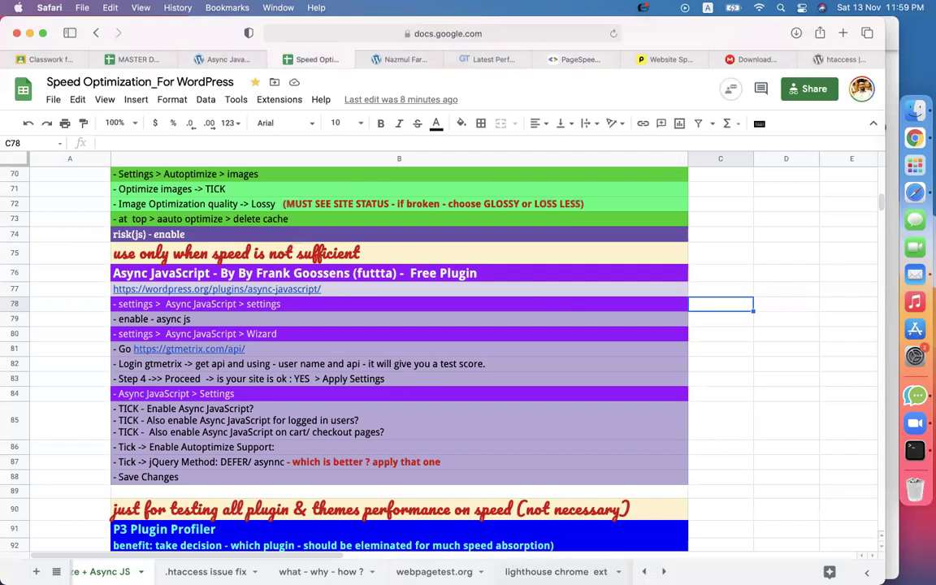
{"action": "key", "text": "alt+Down"}
{"action": "key", "text": "alt+Down"}
{"action": "key", "text": "alt+Down"}
{"action": "key", "text": "alt+Down"}
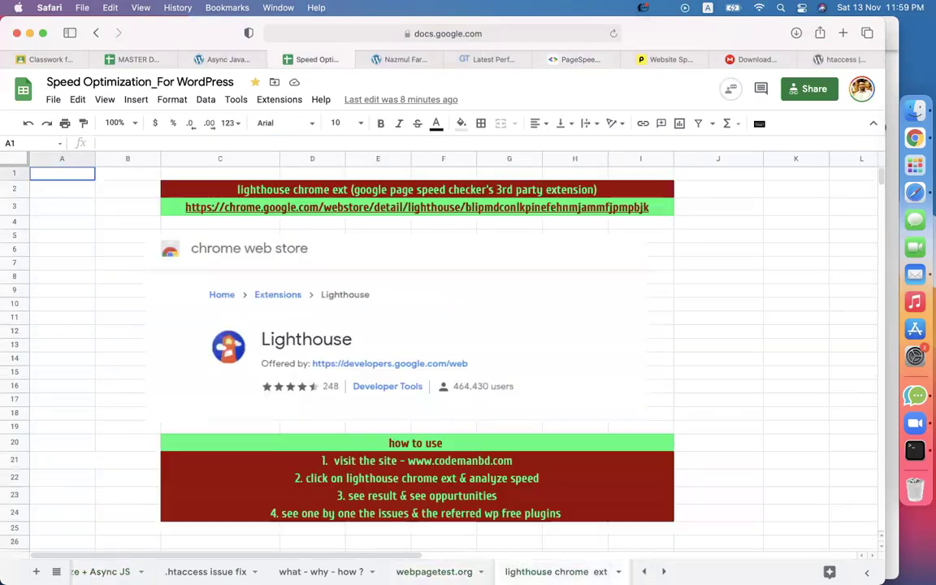
{"action": "key", "text": "alt+Up"}
{"action": "key", "text": "alt+Up"}
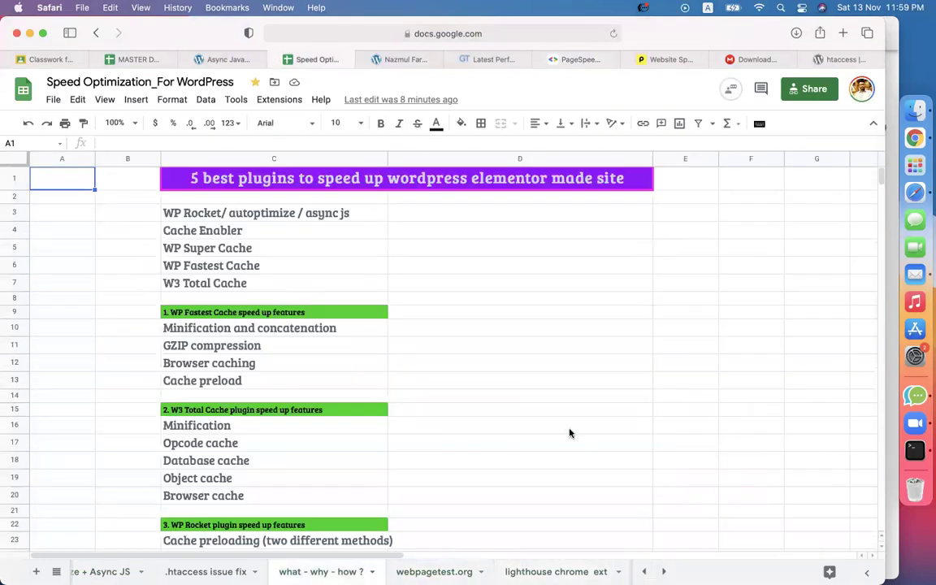
Step: Insert an empty row 4 above the Cache Enabler entry
{"action": "left_click", "coordinate": [586, 314]}
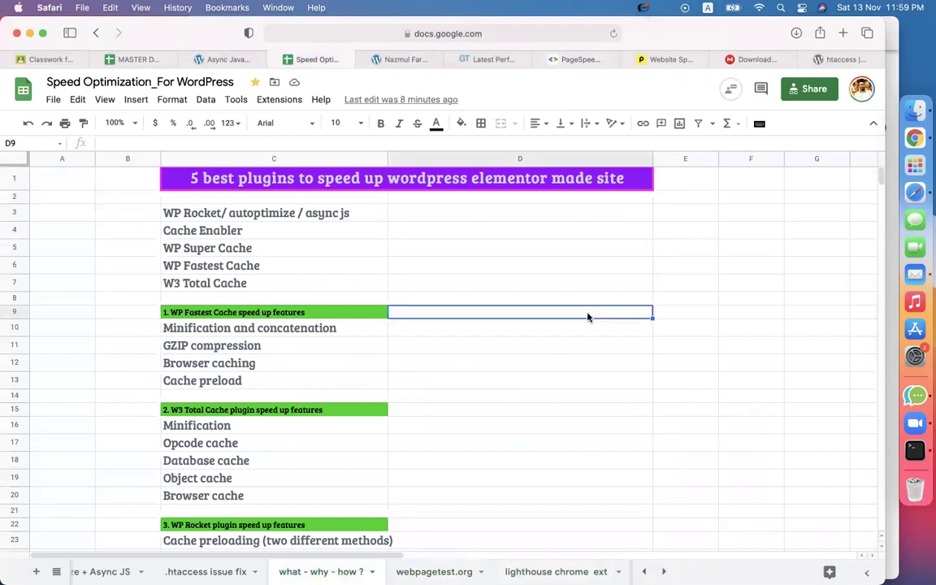
{"action": "left_click", "coordinate": [273, 281]}
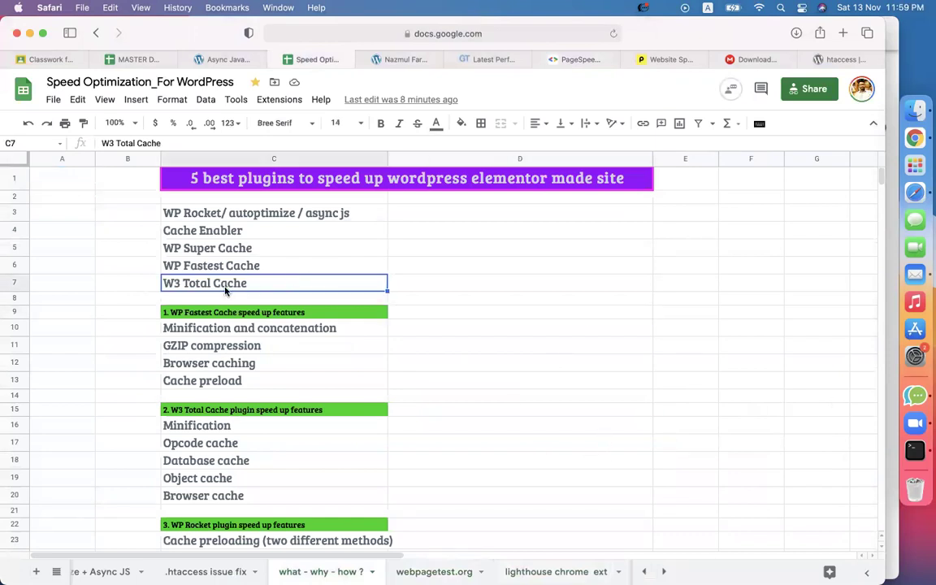
{"action": "left_click", "coordinate": [205, 235]}
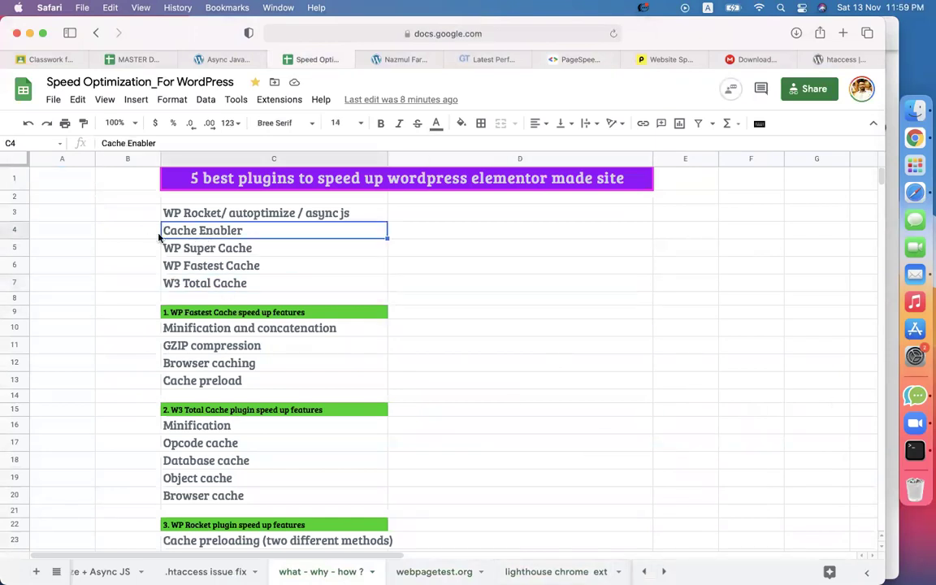
{"action": "left_click", "coordinate": [18, 230]}
{"action": "right_click", "coordinate": [18, 228]}
{"action": "left_click", "coordinate": [70, 337]}
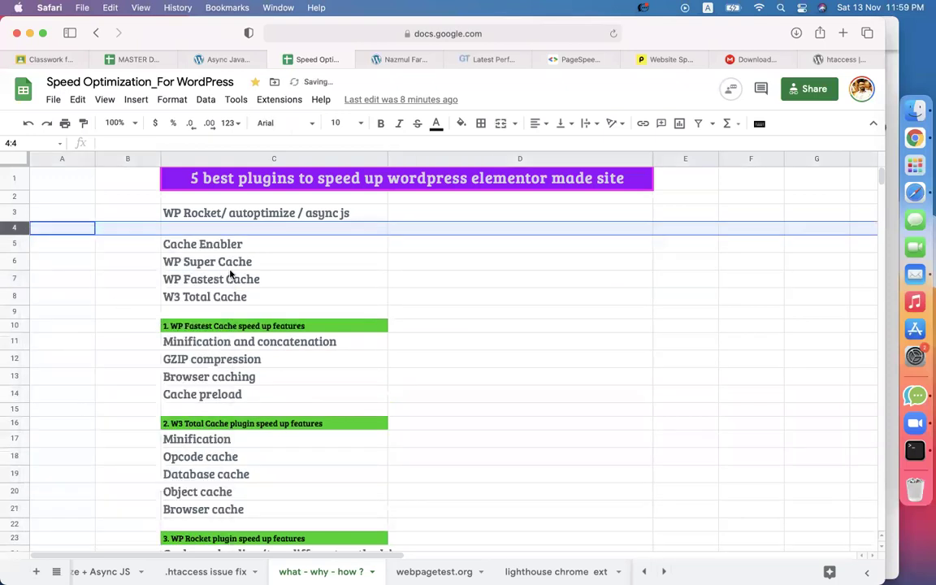
Step: Enter NitroPack in C4 and check it against the neighbouring plugin entries
{"action": "left_click", "coordinate": [206, 231]}
{"action": "type", "text": "NitroPack"}
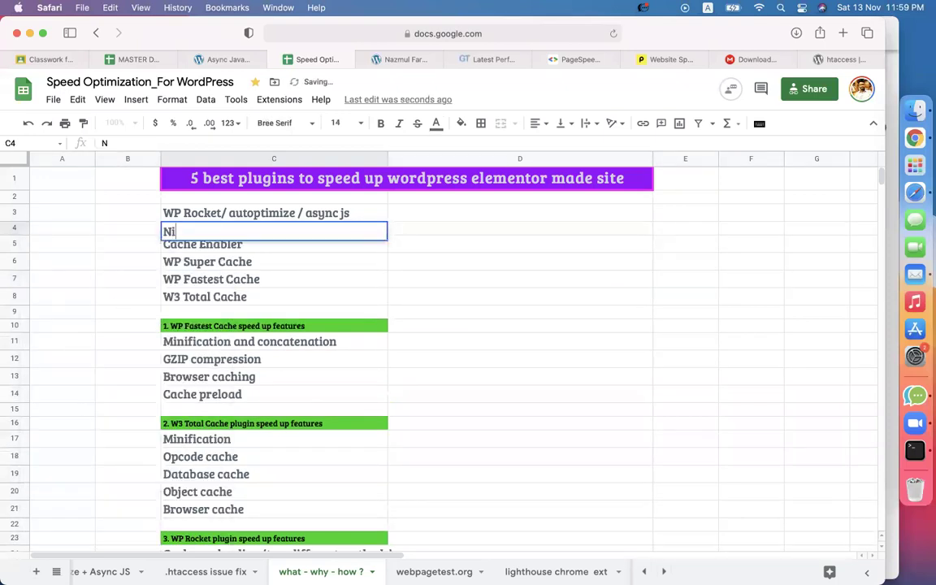
{"action": "left_click", "coordinate": [528, 281]}
{"action": "left_click", "coordinate": [341, 216]}
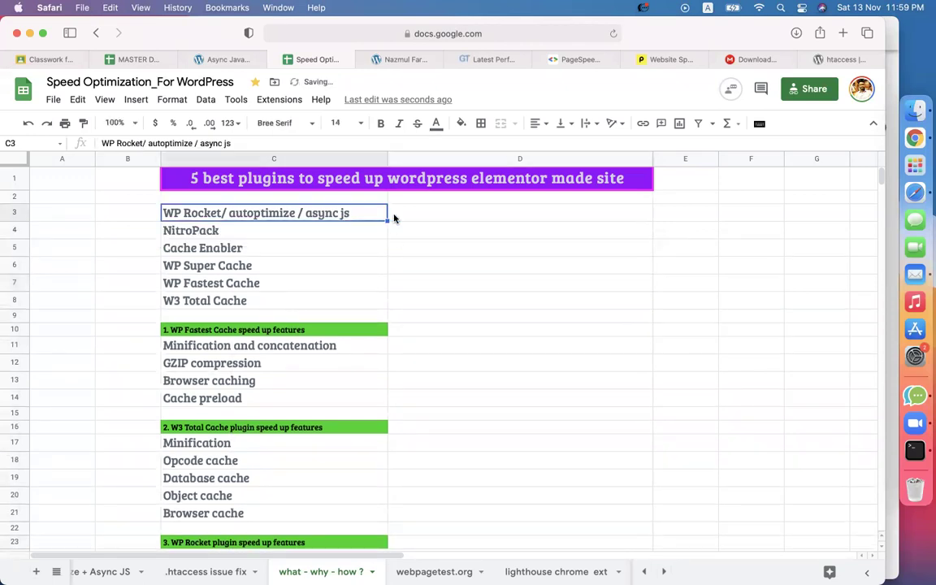
{"action": "left_click", "coordinate": [218, 233]}
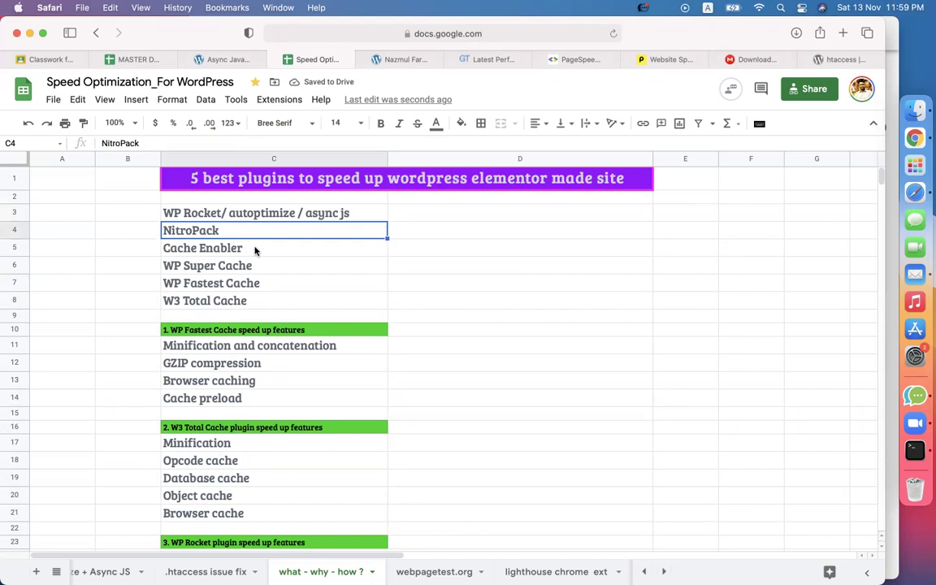
{"action": "left_click", "coordinate": [257, 248]}
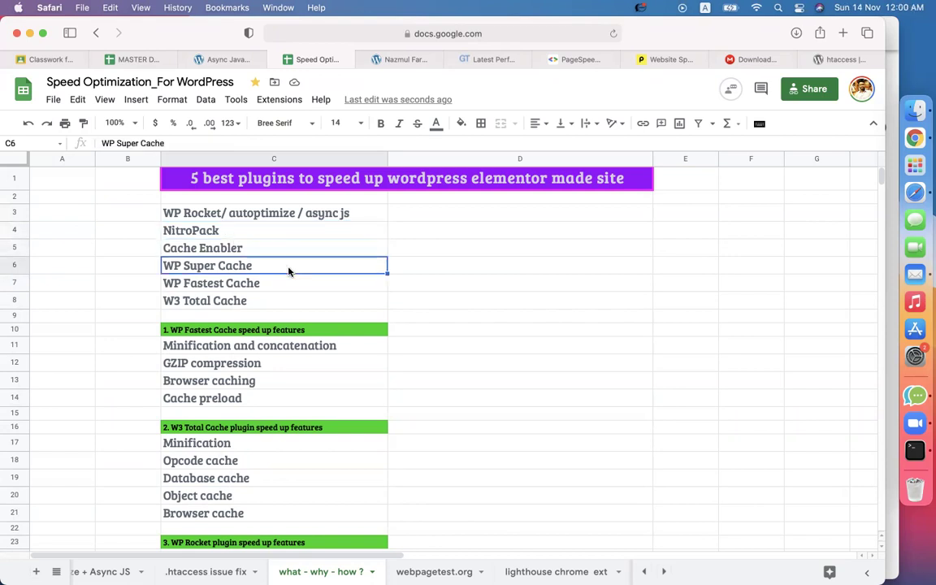
{"action": "left_click", "coordinate": [251, 301]}
{"action": "left_click", "coordinate": [270, 285]}
Step: Highlight the plugin names in C5:C8 of the list
{"action": "left_click", "coordinate": [202, 303]}
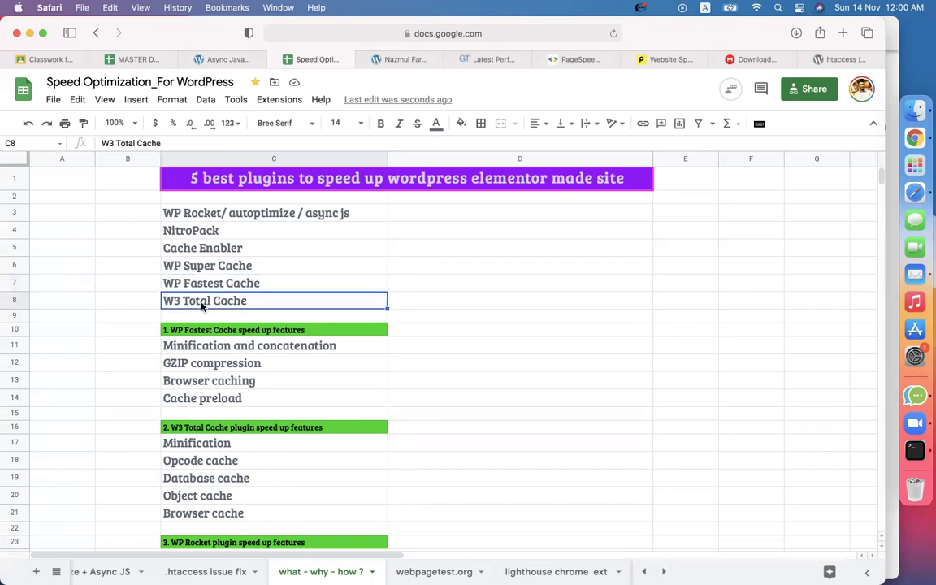
{"action": "left_click", "coordinate": [243, 251]}
{"action": "left_click_drag", "start_coordinate": [243, 251], "coordinate": [249, 303]}
{"action": "left_click", "coordinate": [495, 301]}
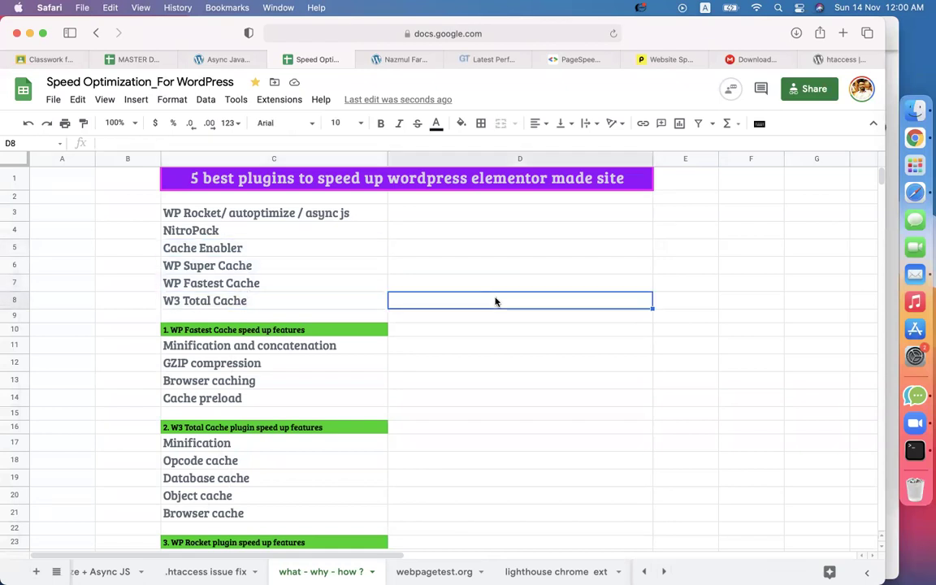
{"action": "scroll", "coordinate": [495, 301], "scroll_direction": "down", "scroll_amount": 3}
{"action": "scroll", "coordinate": [236, 253], "scroll_direction": "up", "scroll_amount": 2}
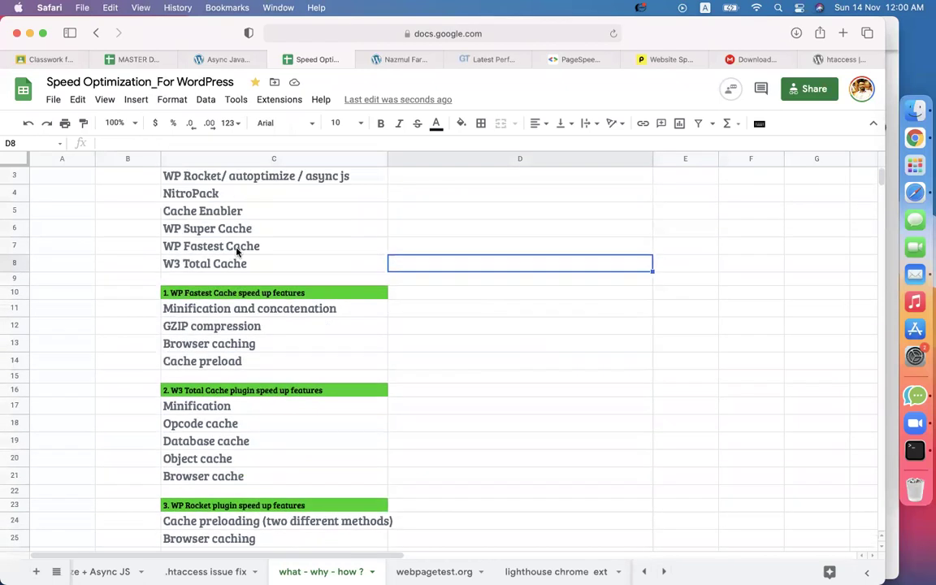
Step: Highlight the four WP Fastest Cache features and the five W3 Total Cache features
{"action": "left_click", "coordinate": [219, 294]}
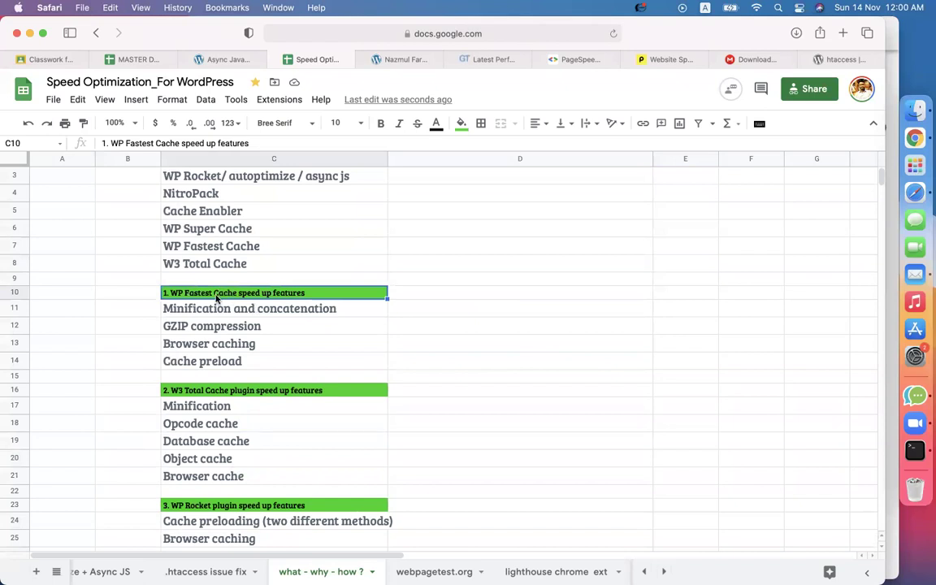
{"action": "left_click_drag", "start_coordinate": [209, 313], "coordinate": [238, 359]}
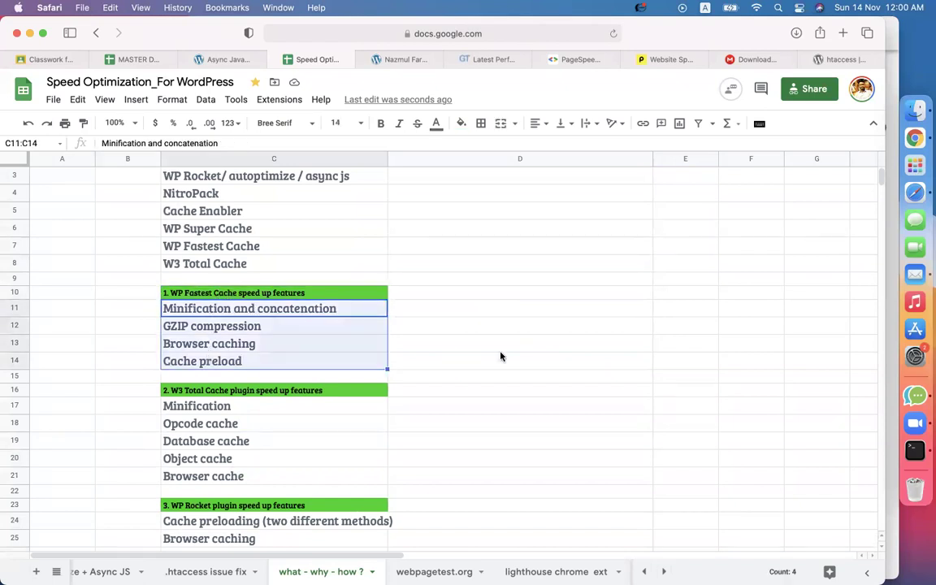
{"action": "scroll", "coordinate": [500, 356], "scroll_direction": "down", "scroll_amount": 4}
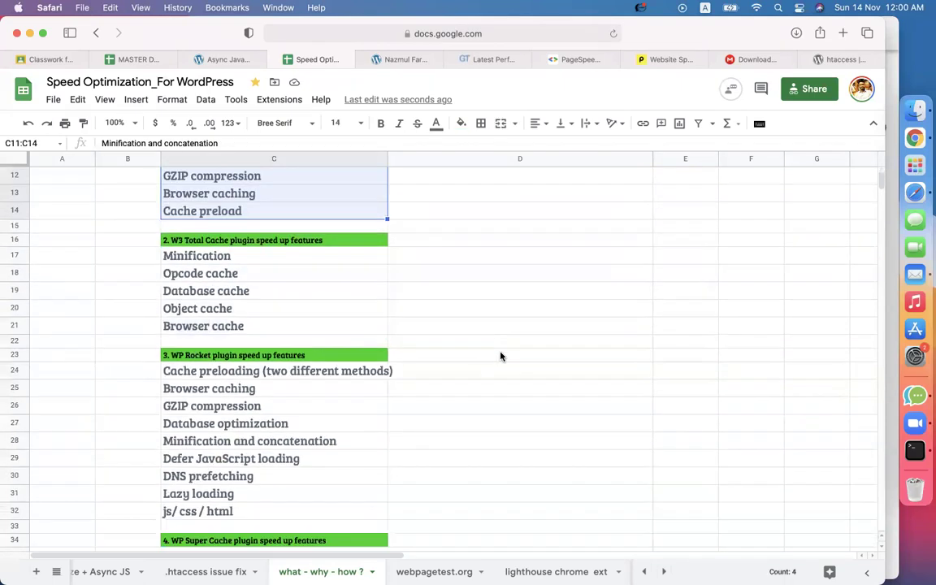
{"action": "left_click", "coordinate": [487, 294]}
{"action": "left_click", "coordinate": [245, 240]}
{"action": "left_click_drag", "start_coordinate": [259, 257], "coordinate": [226, 323]}
{"action": "scroll", "coordinate": [461, 351], "scroll_direction": "down", "scroll_amount": 15}
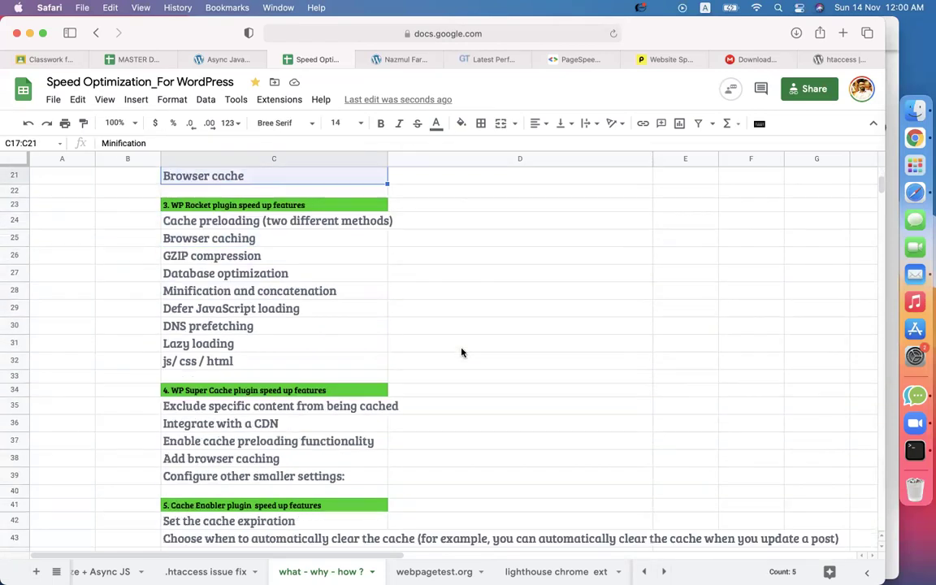
{"action": "scroll", "coordinate": [462, 352], "scroll_direction": "up", "scroll_amount": 2}
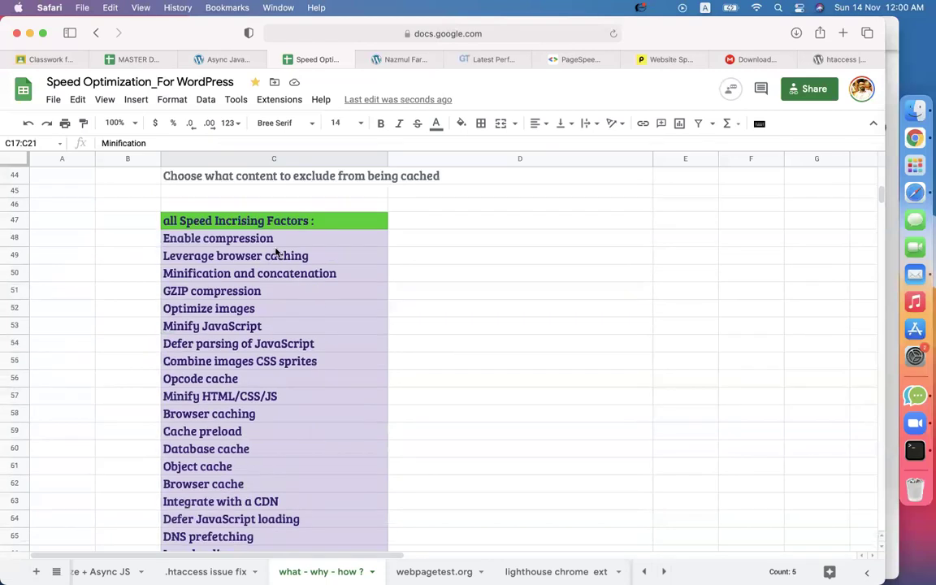
Step: Review the 19 speed increasing factors, starting with Enable compression
{"action": "left_click_drag", "start_coordinate": [211, 245], "coordinate": [213, 460]}
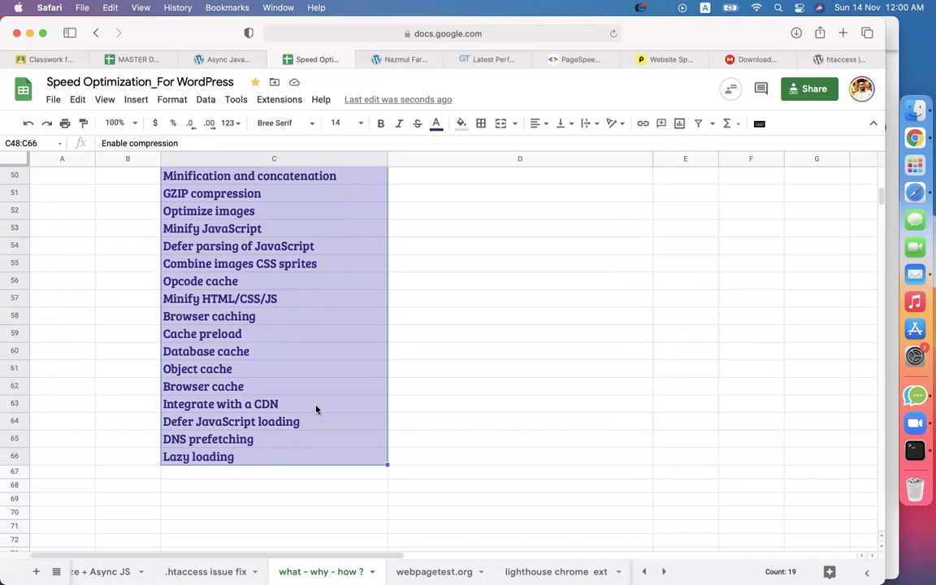
{"action": "scroll", "coordinate": [315, 409], "scroll_direction": "up", "scroll_amount": 3}
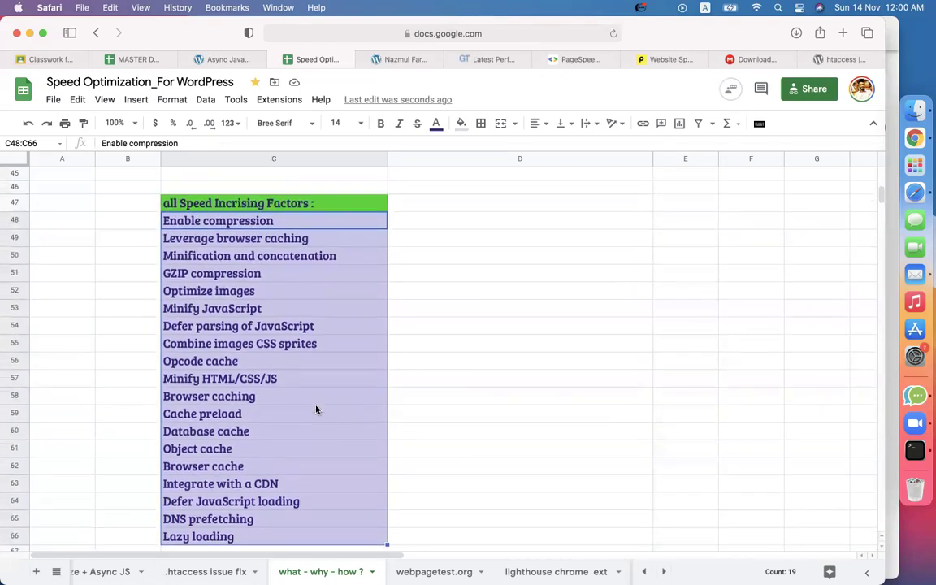
{"action": "left_click", "coordinate": [237, 223]}
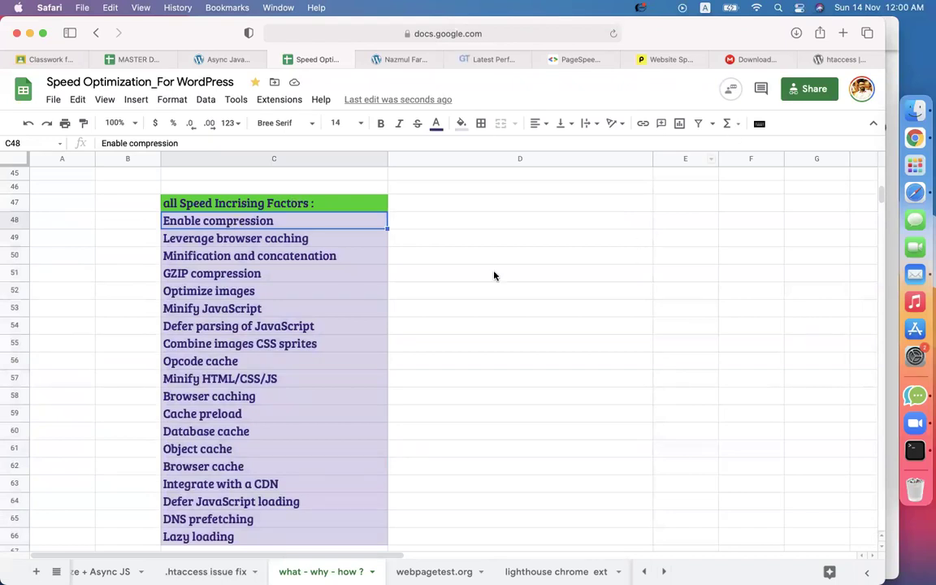
{"action": "left_click_drag", "start_coordinate": [270, 220], "coordinate": [274, 538]}
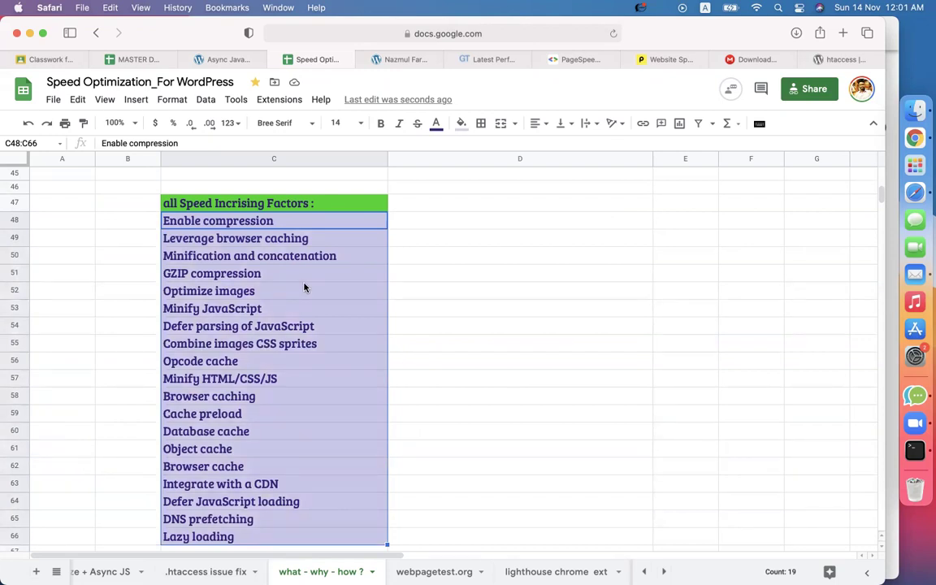
{"action": "left_click", "coordinate": [512, 314]}
{"action": "scroll", "coordinate": [406, 325], "scroll_direction": "up", "scroll_amount": 15}
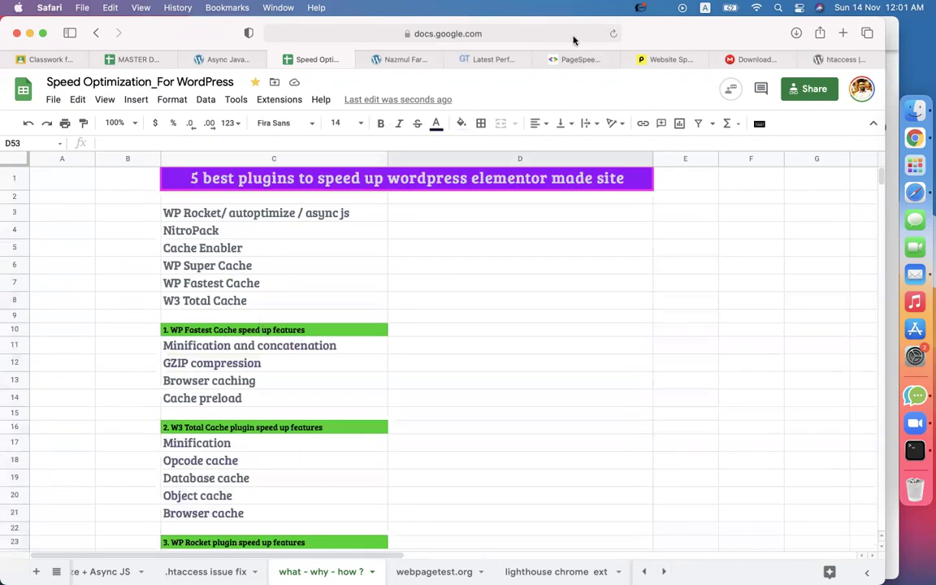
{"action": "left_click", "coordinate": [693, 379]}
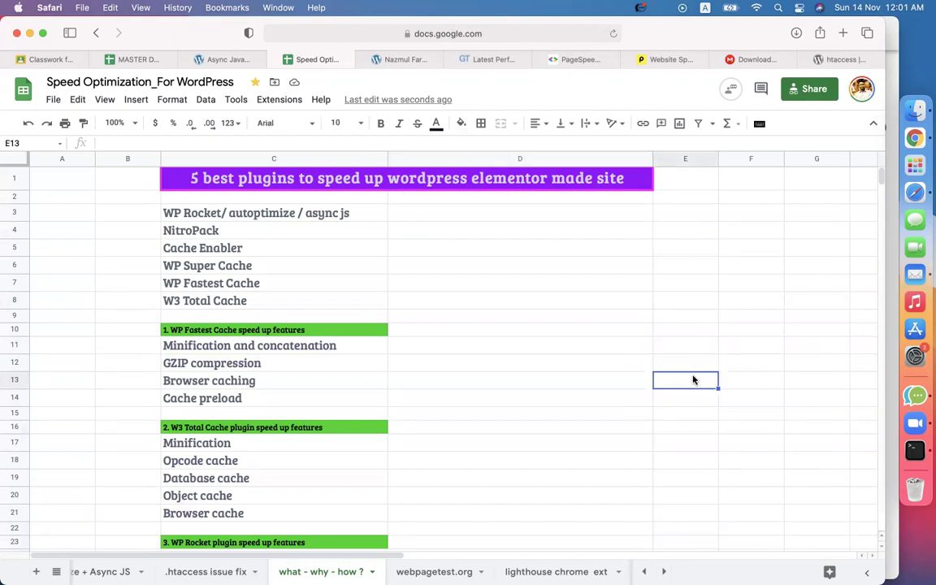
Step: Back in PageSpeed Insights, compare the mobile score of 56 with desktop 75
{"action": "left_click", "coordinate": [587, 62]}
{"action": "left_click", "coordinate": [47, 186]}
{"action": "left_click", "coordinate": [105, 198]}
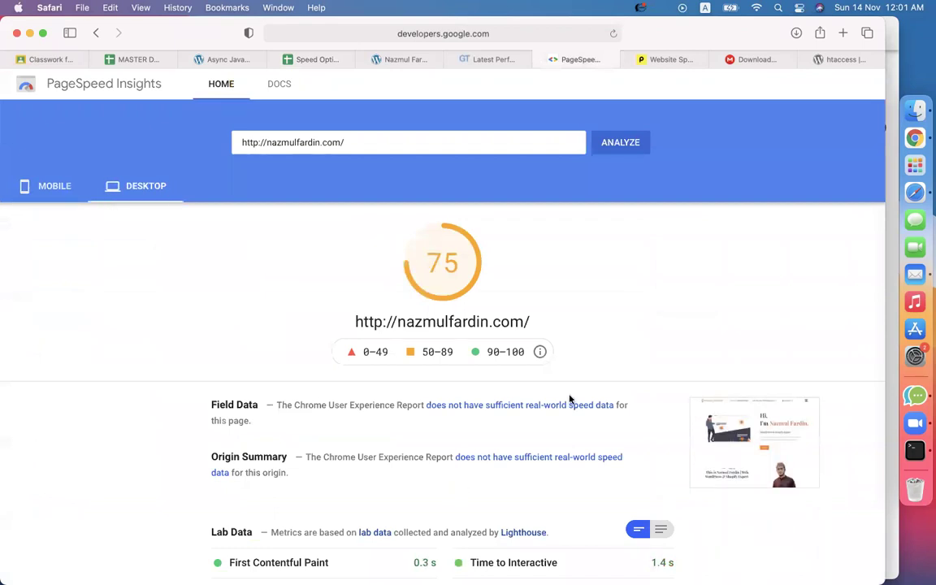